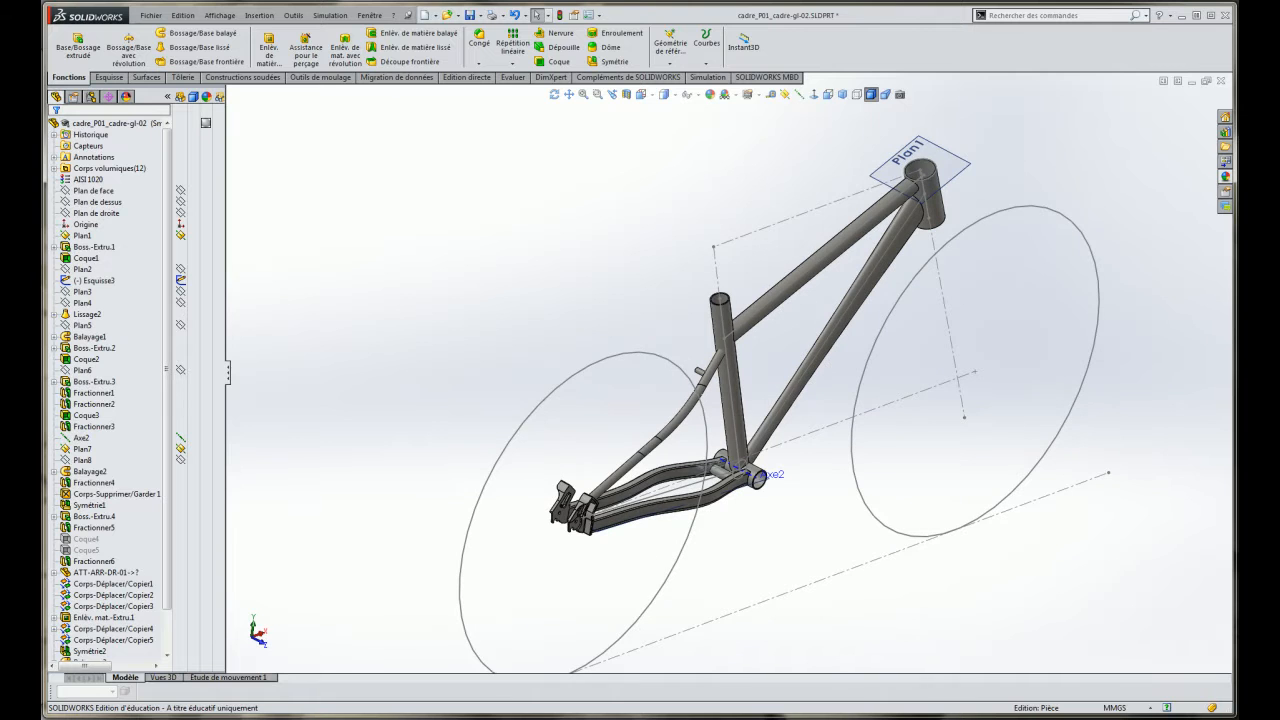
Switch to the PowerPoint presentation, consult the DEVINCI frame geometry table for sizes S, M and L, and return to SOLIDWORKS.
key("alt+Tab")
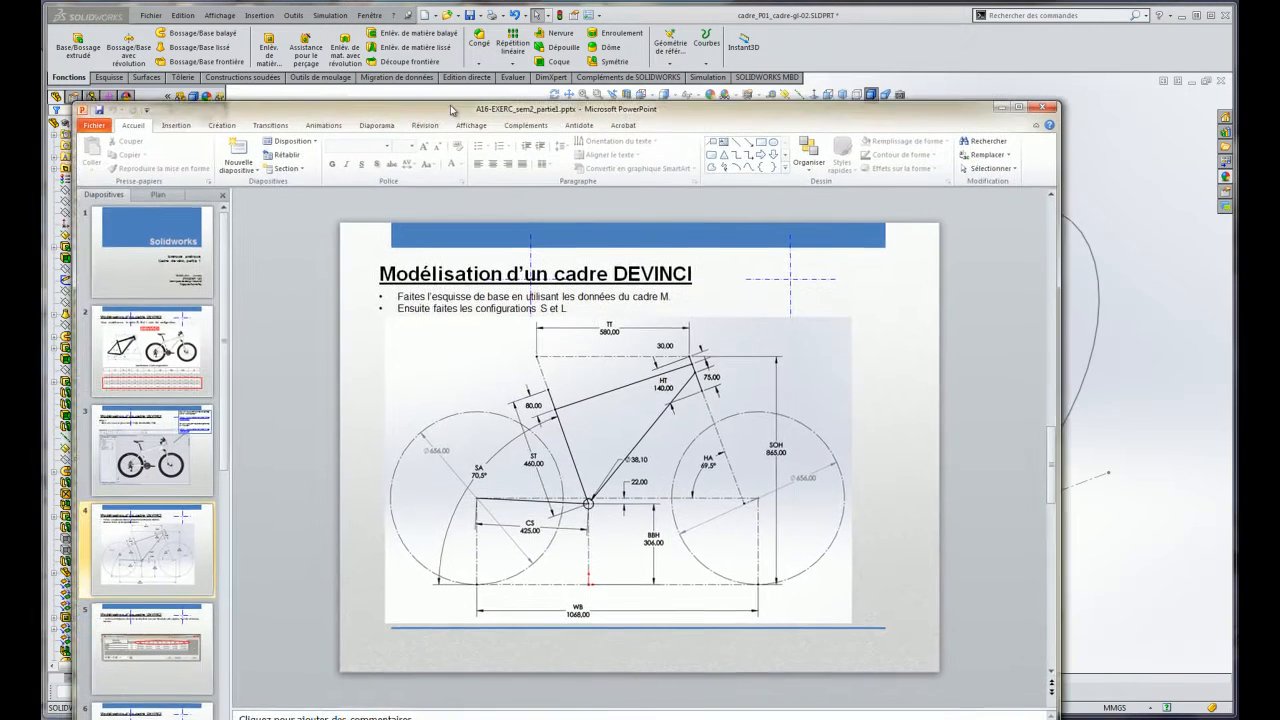
left_click(197, 364)
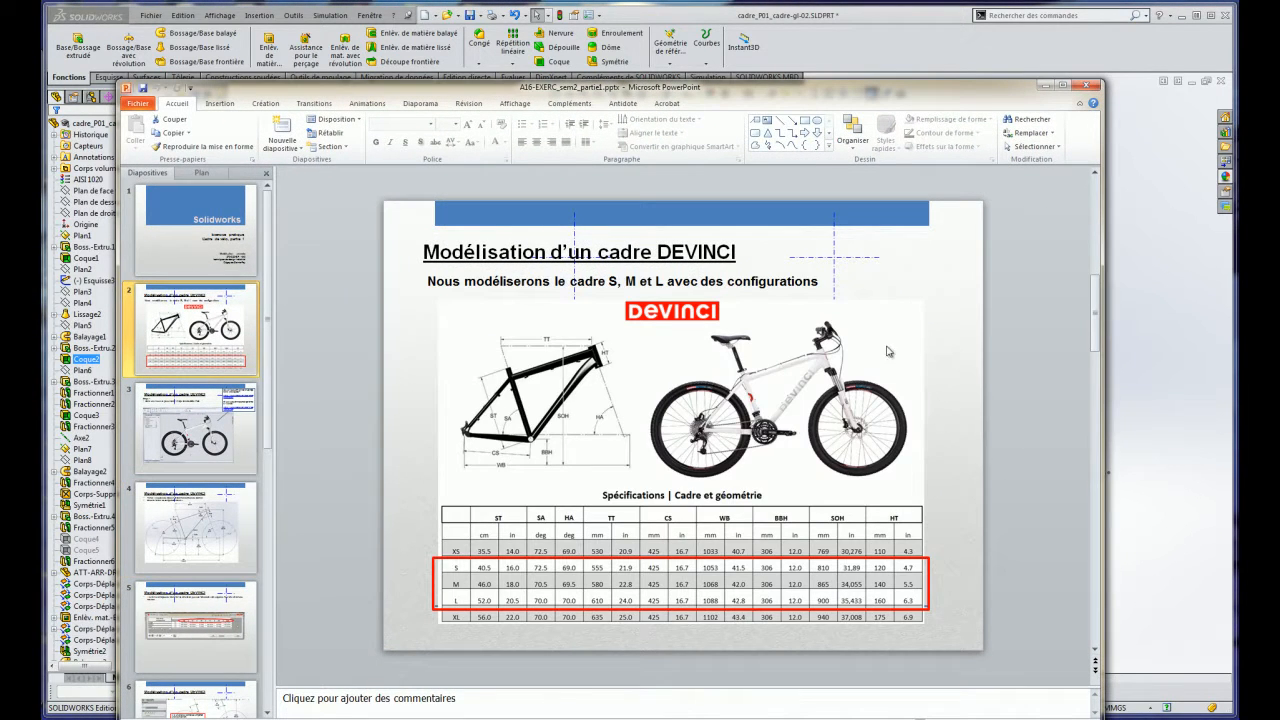
key("alt+Tab")
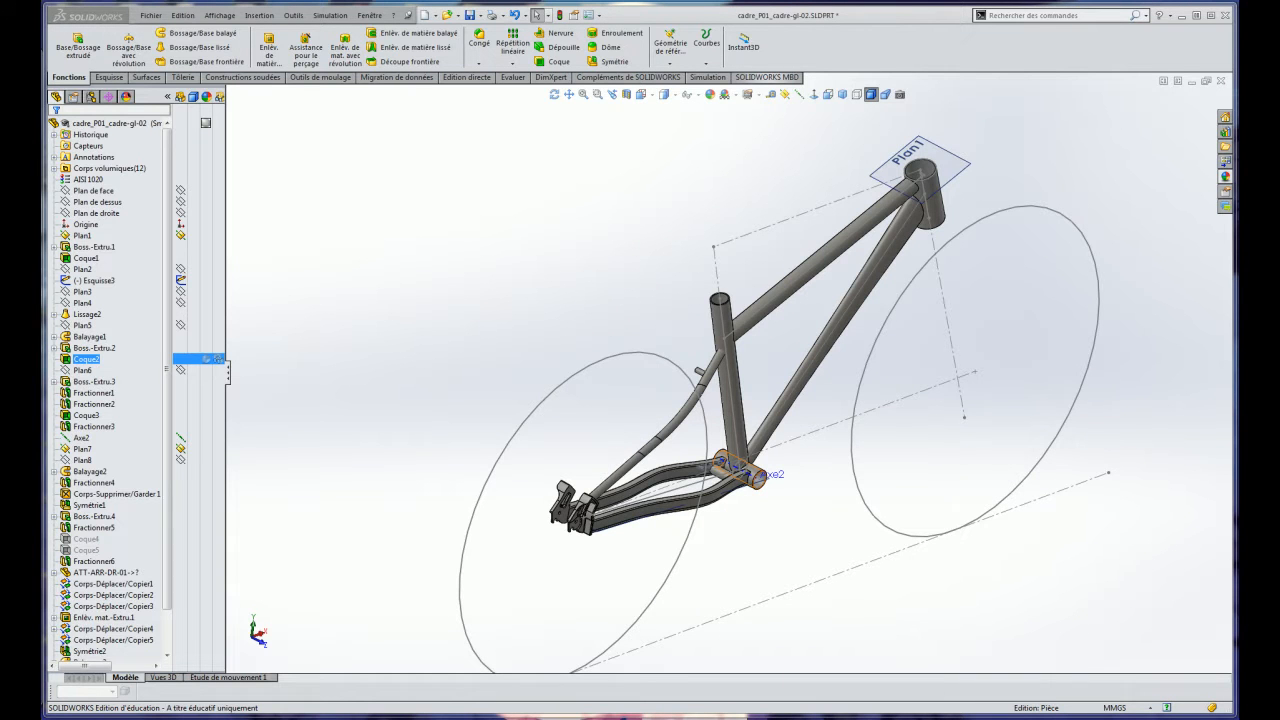
left_click(713, 637)
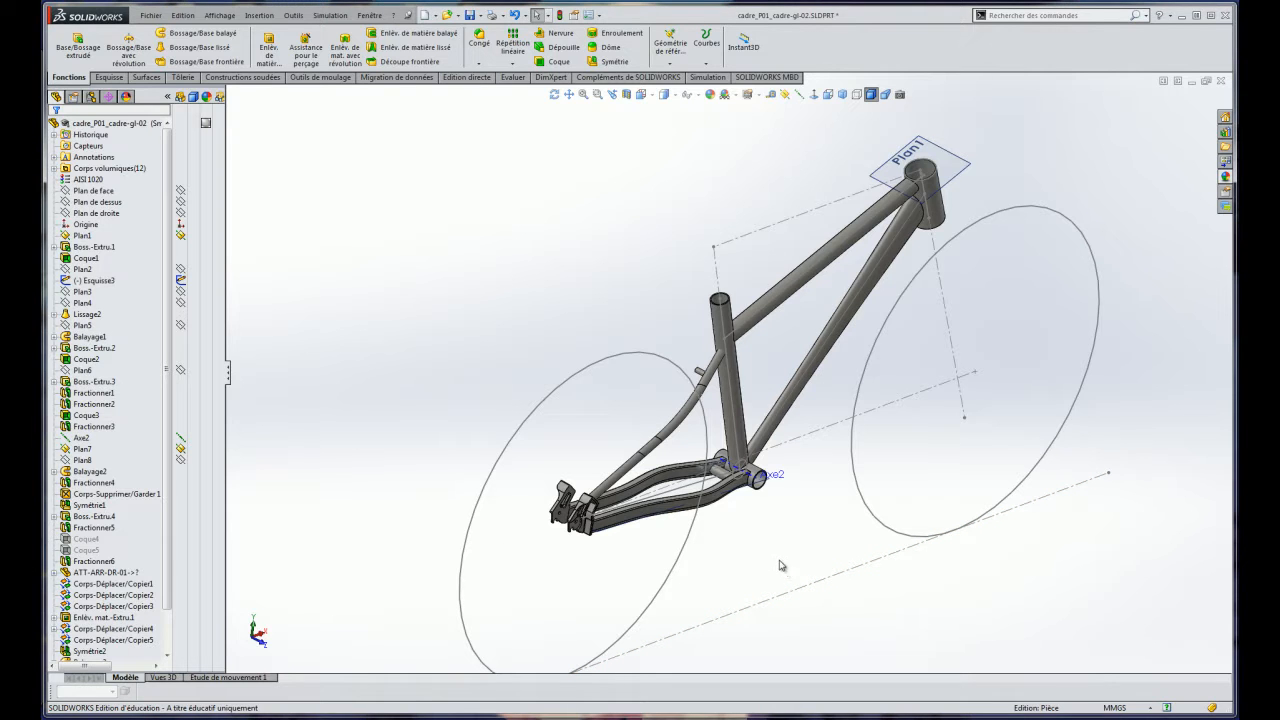
Activate the Medium configuration of the bicycle frame.
scroll(743, 526, "up", 2)
scroll(760, 420, "down", 3)
scroll(788, 293, "down", 3)
scroll(788, 291, "up", 2)
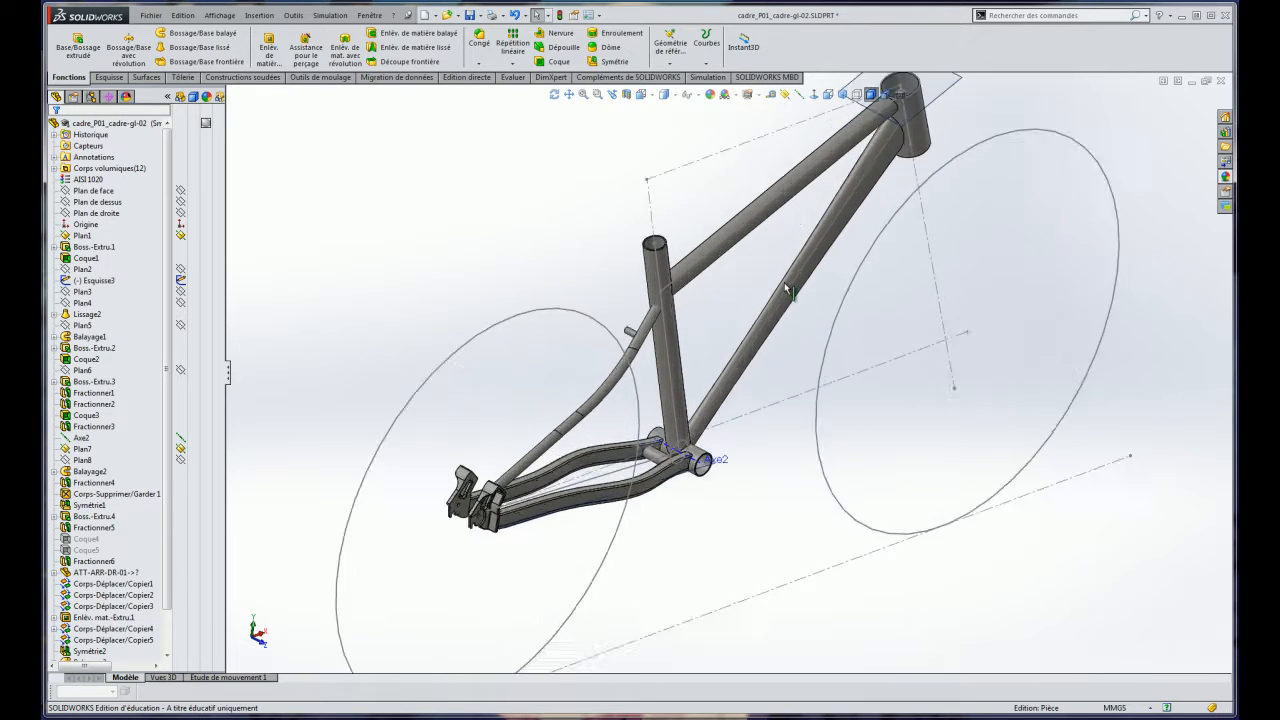
key("ctrl+1")
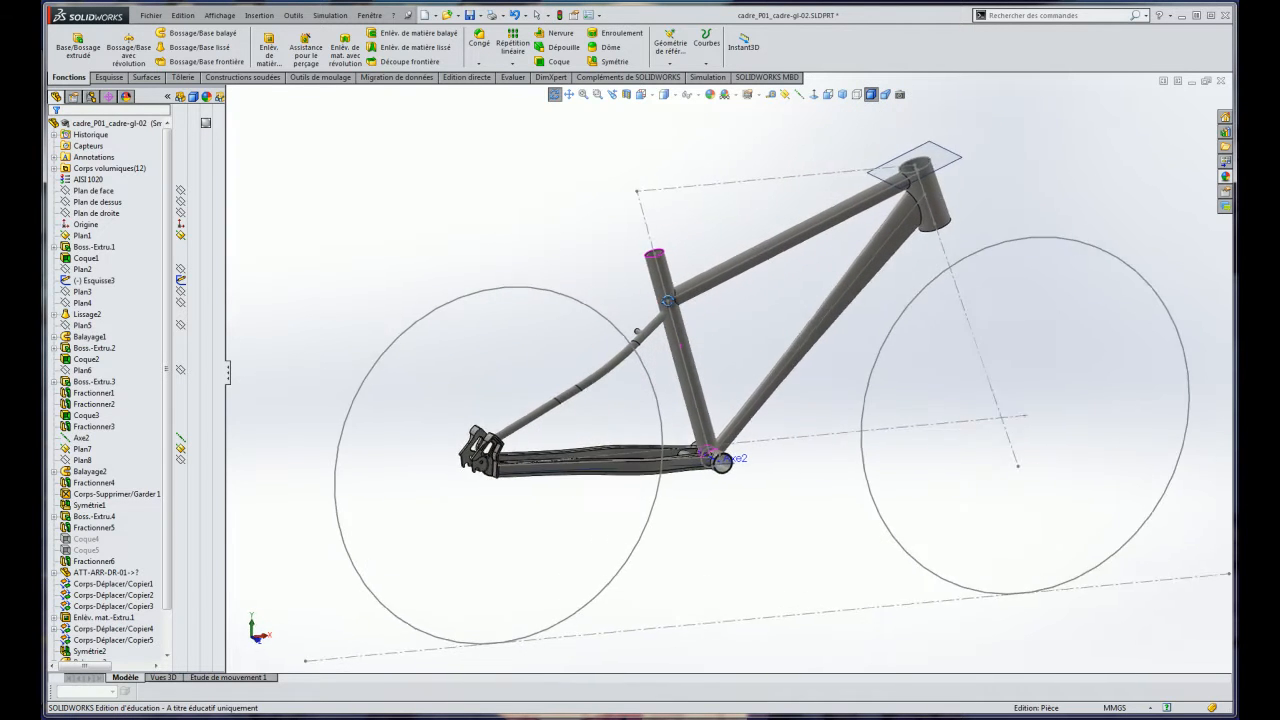
left_click(109, 96)
left_click(105, 159)
double_click(104, 162)
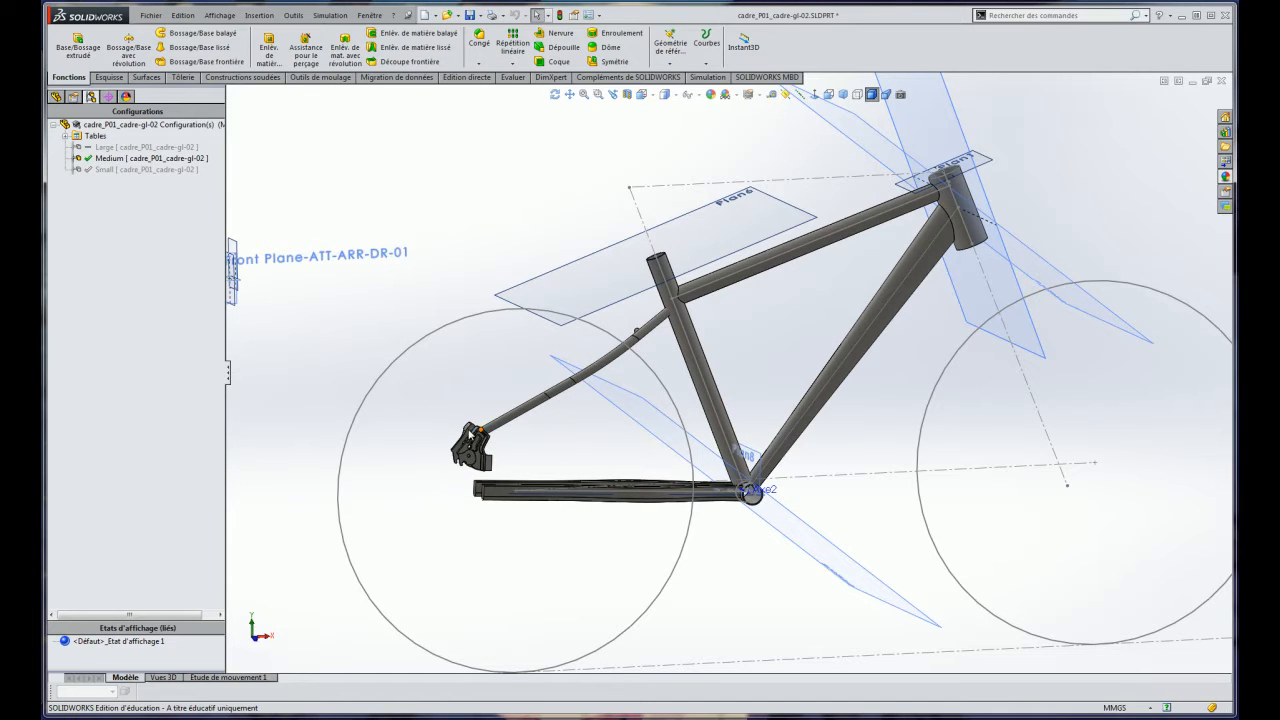
Activate the Large configuration of the frame and inspect it from the side.
double_click(114, 148)
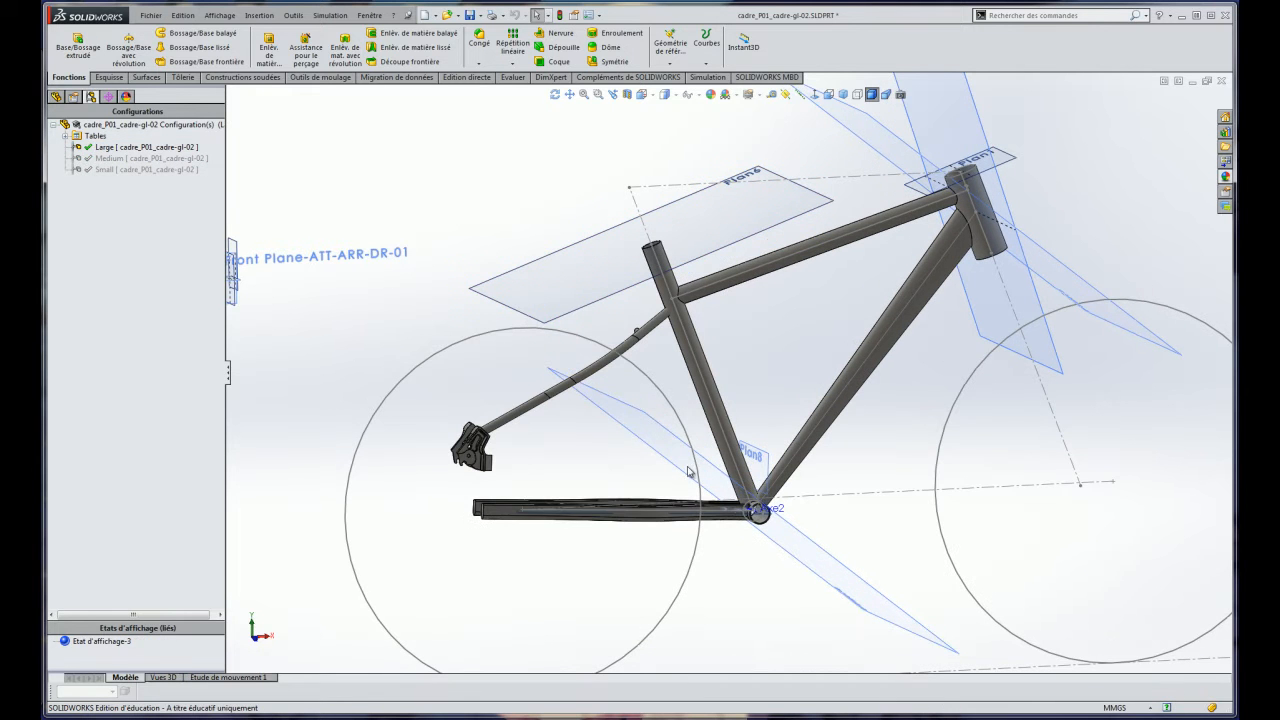
middle_click_drag(692, 484, 666, 429)
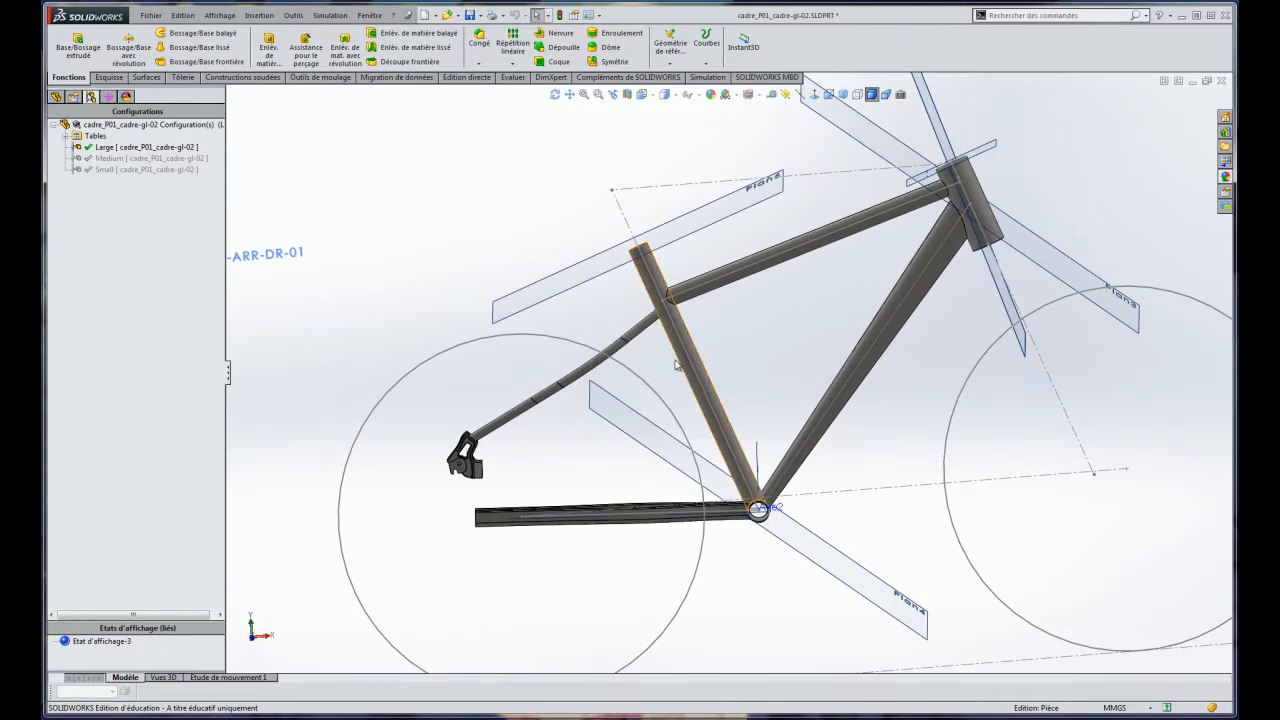
middle_click_drag(711, 537, 751, 643)
Activate the Small configuration and inspect the whole frame.
left_click(150, 157)
double_click(130, 169)
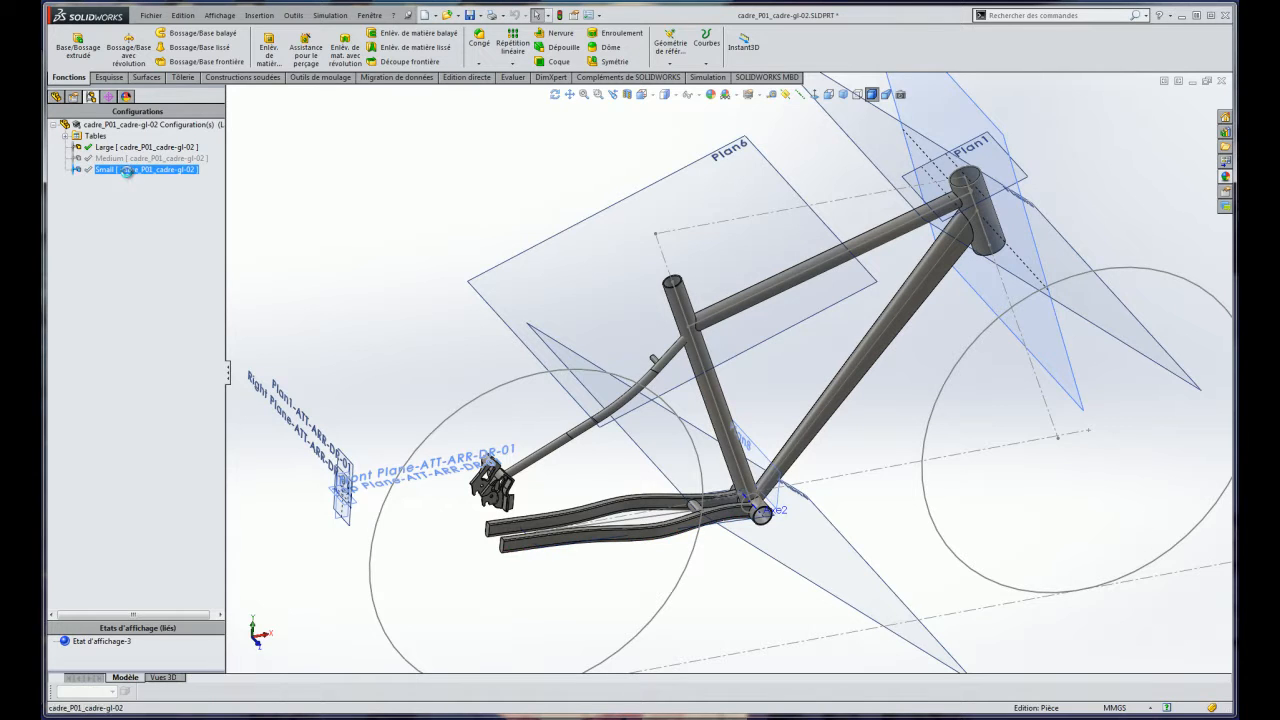
middle_click_drag(776, 487, 788, 512)
scroll(788, 512, "down", 1)
scroll(695, 286, "up", 3)
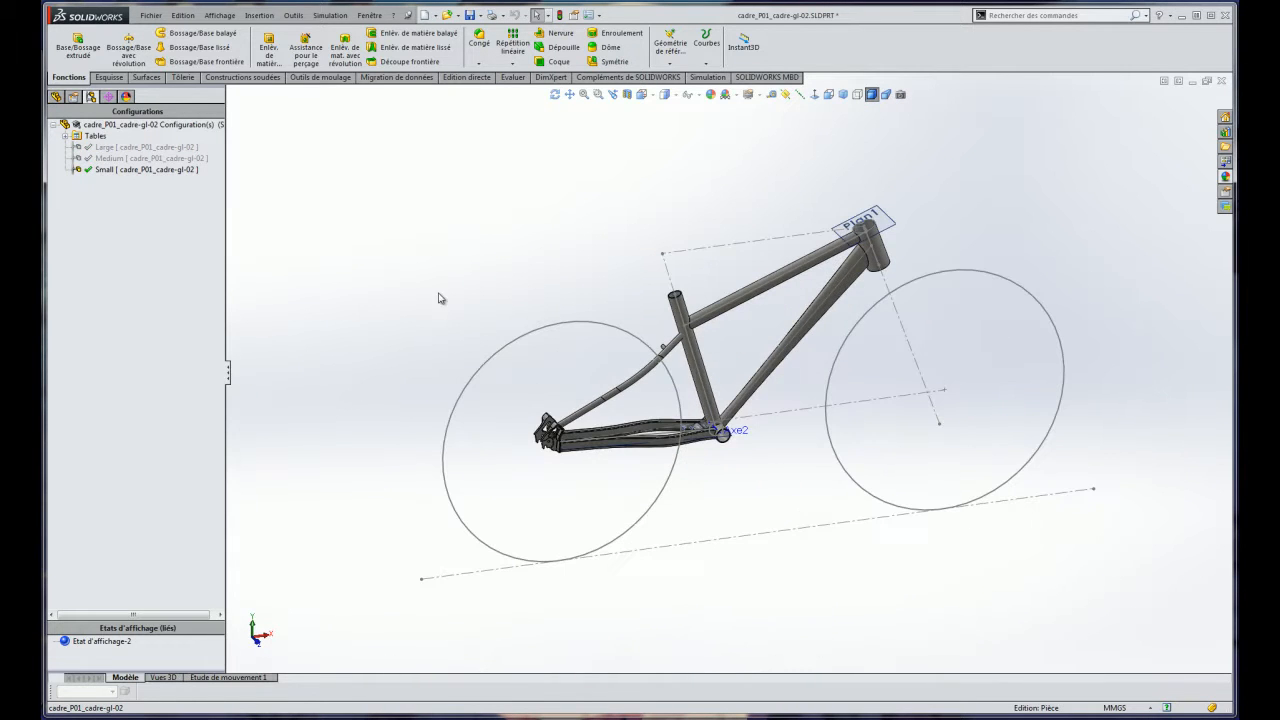
left_click(122, 170)
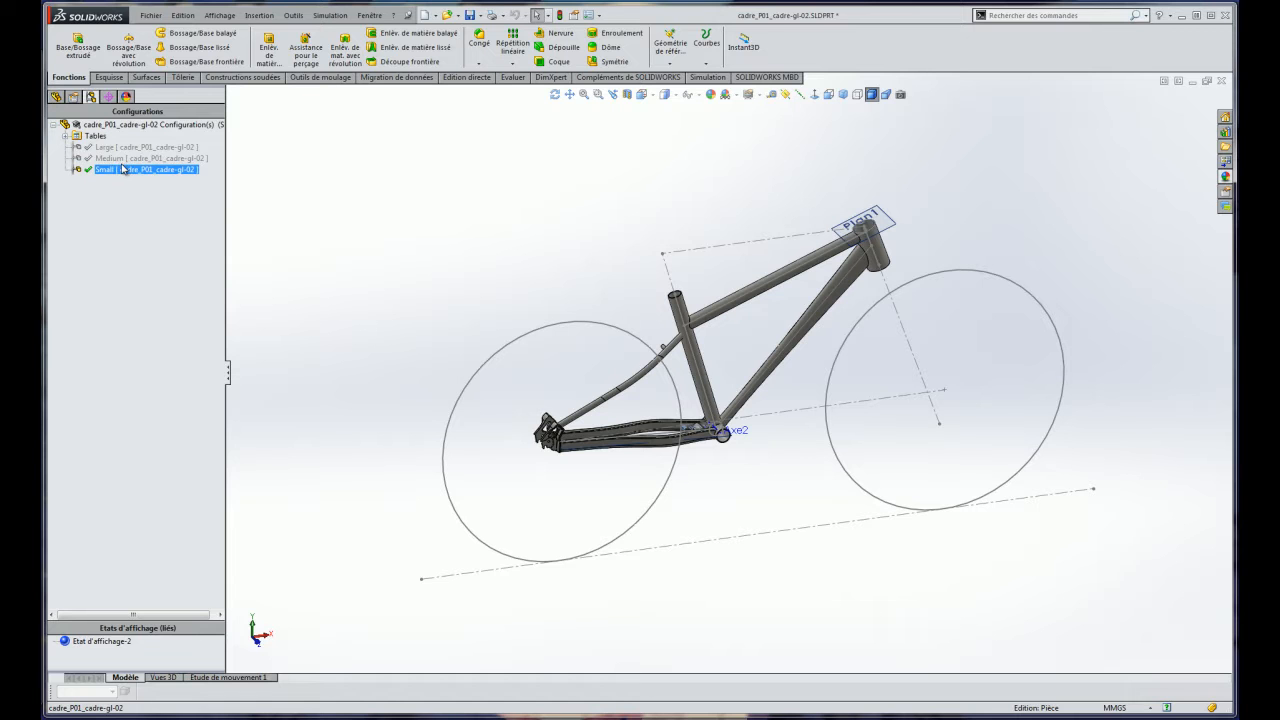
Locate the sketch containing the rear wheel circle in the feature tree and check what it depends on.
left_click(58, 97)
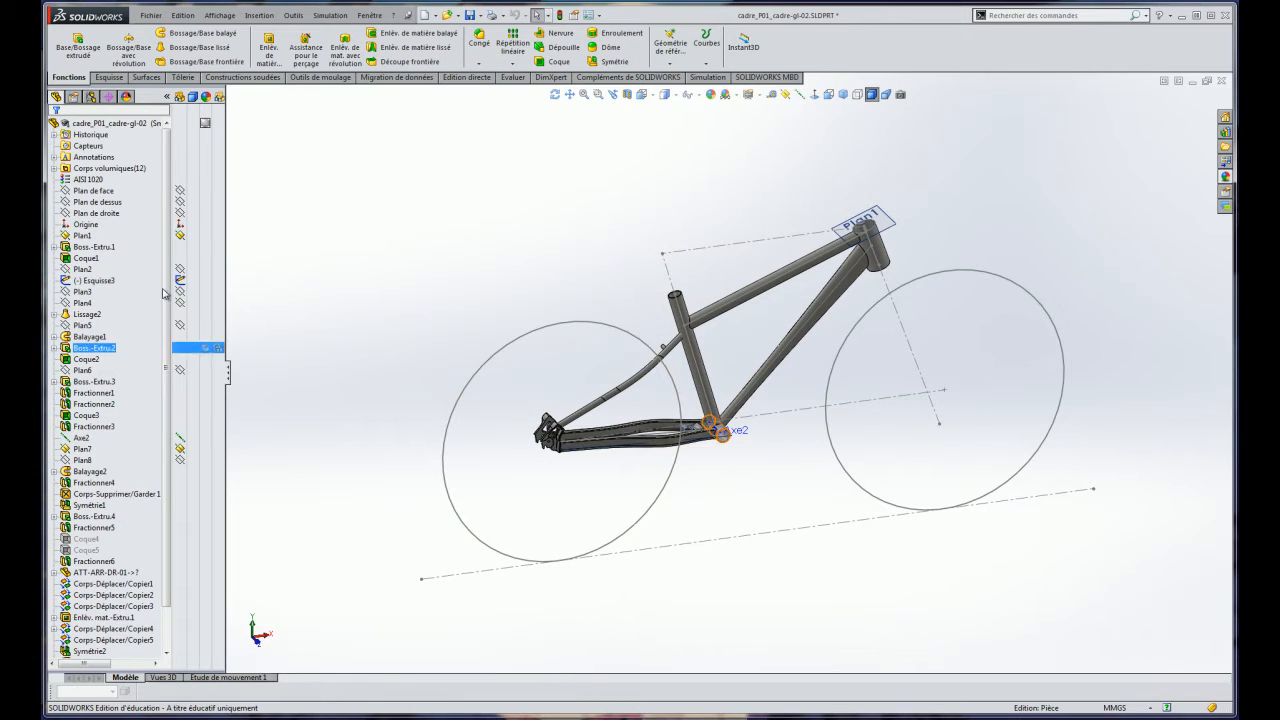
left_click(66, 269)
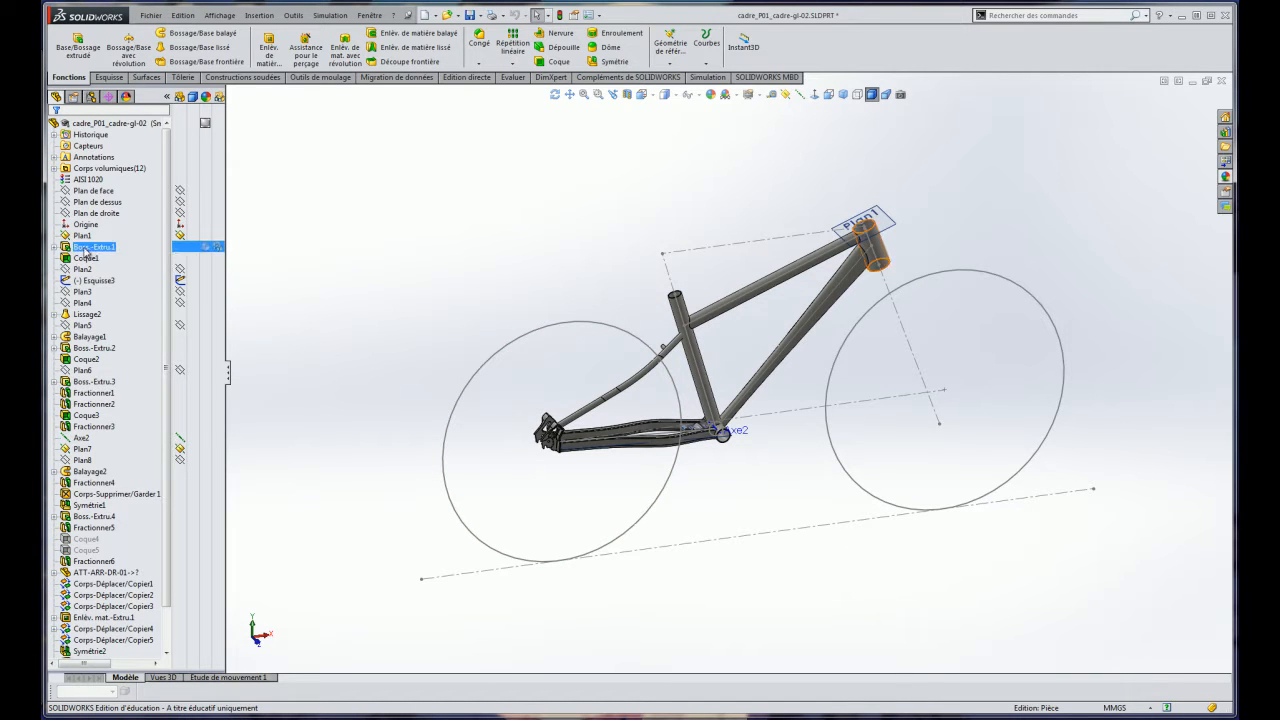
scroll(167, 548, "down", 2)
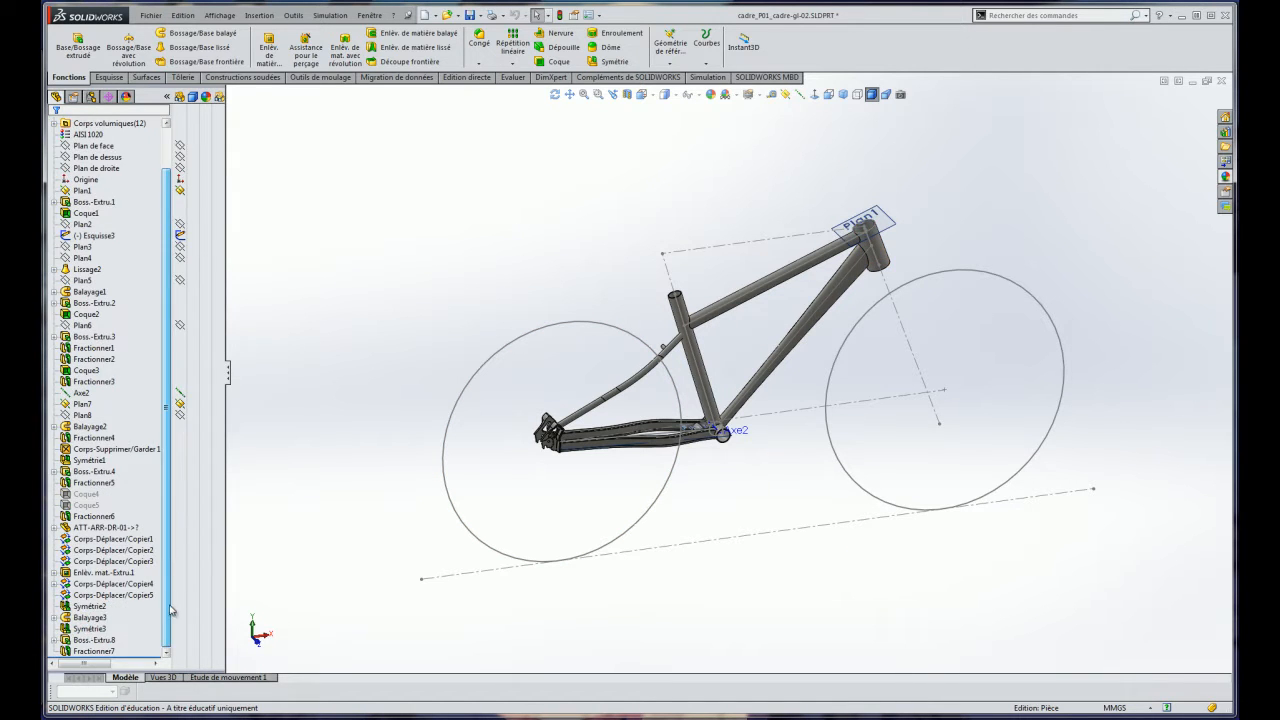
left_click(501, 355)
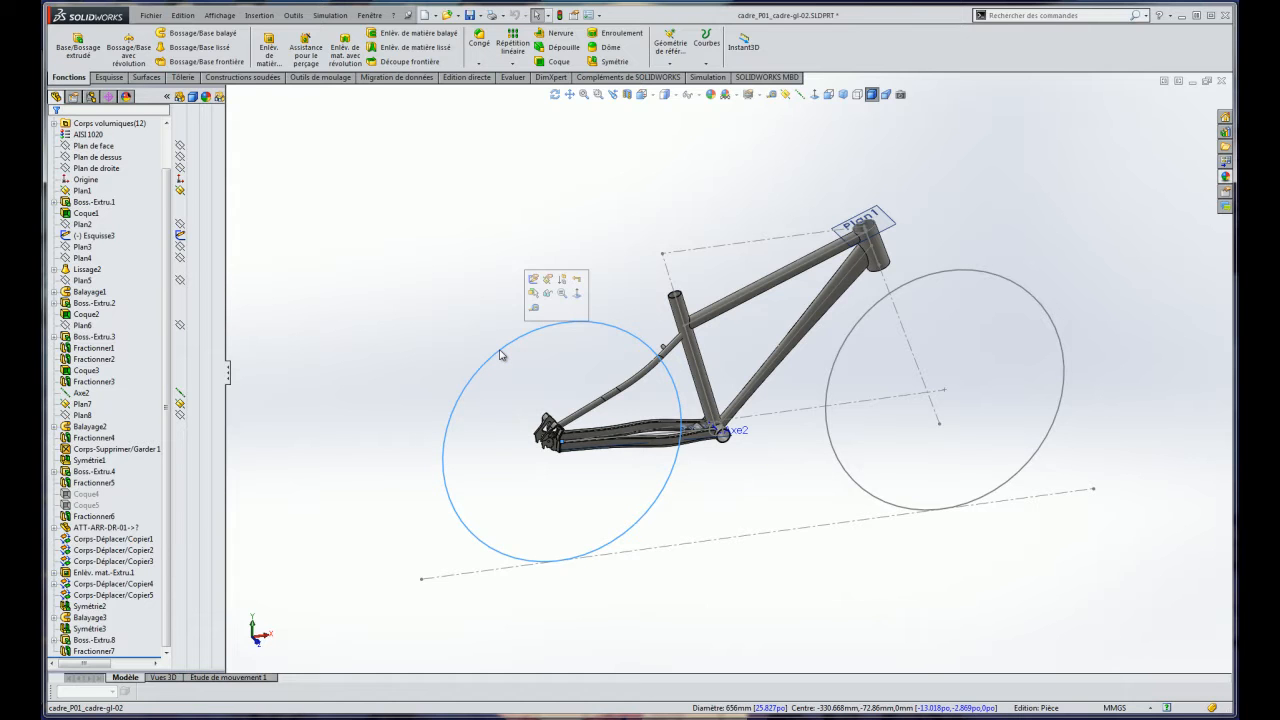
right_click(501, 355)
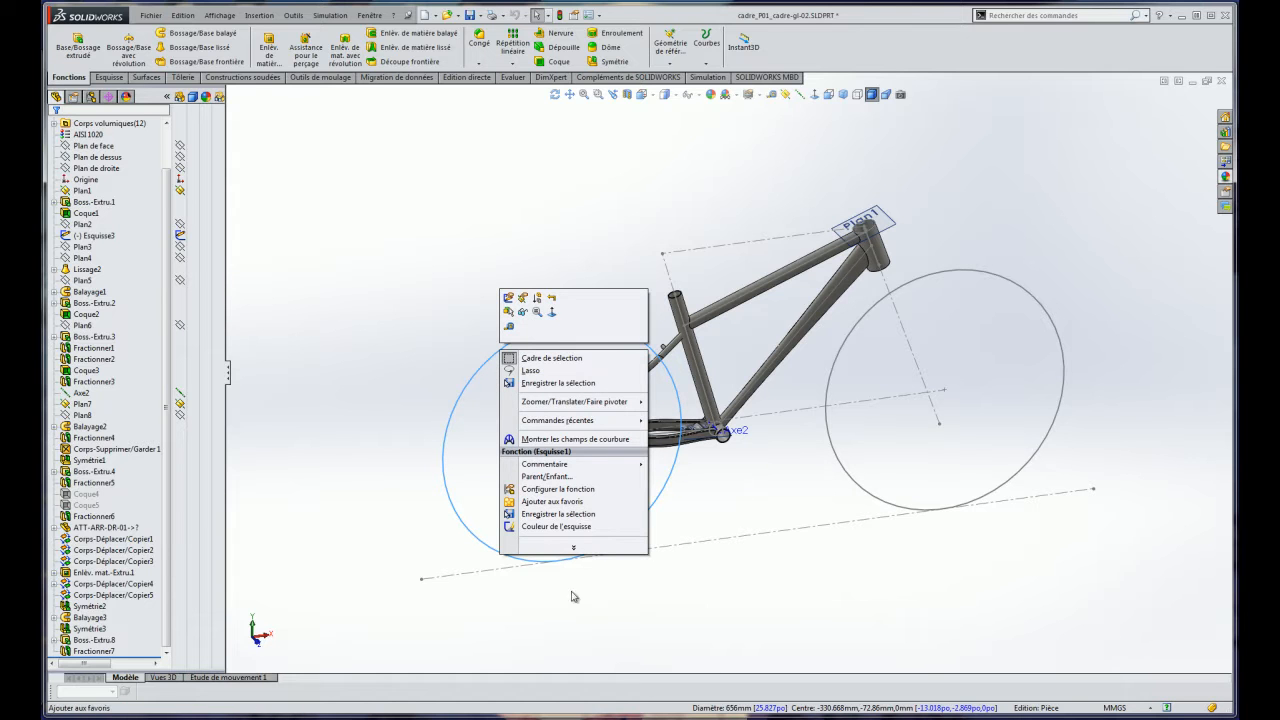
mouse_move(573, 548)
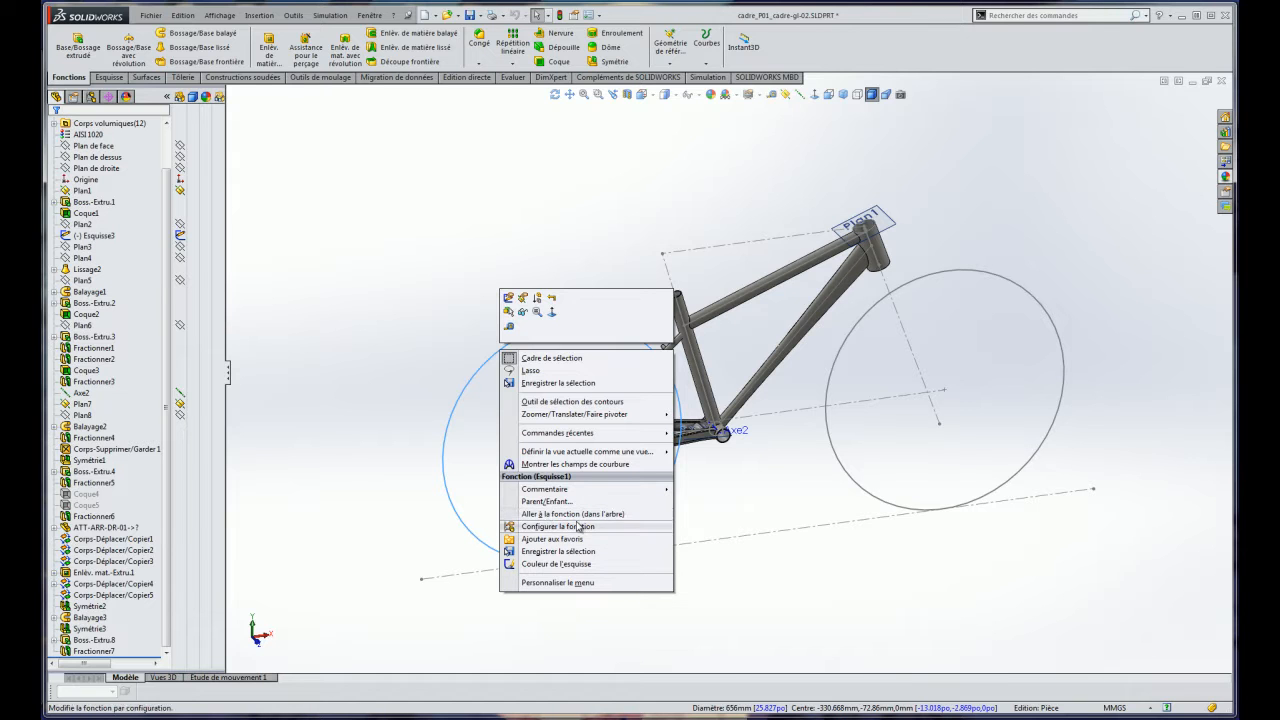
left_click(565, 516)
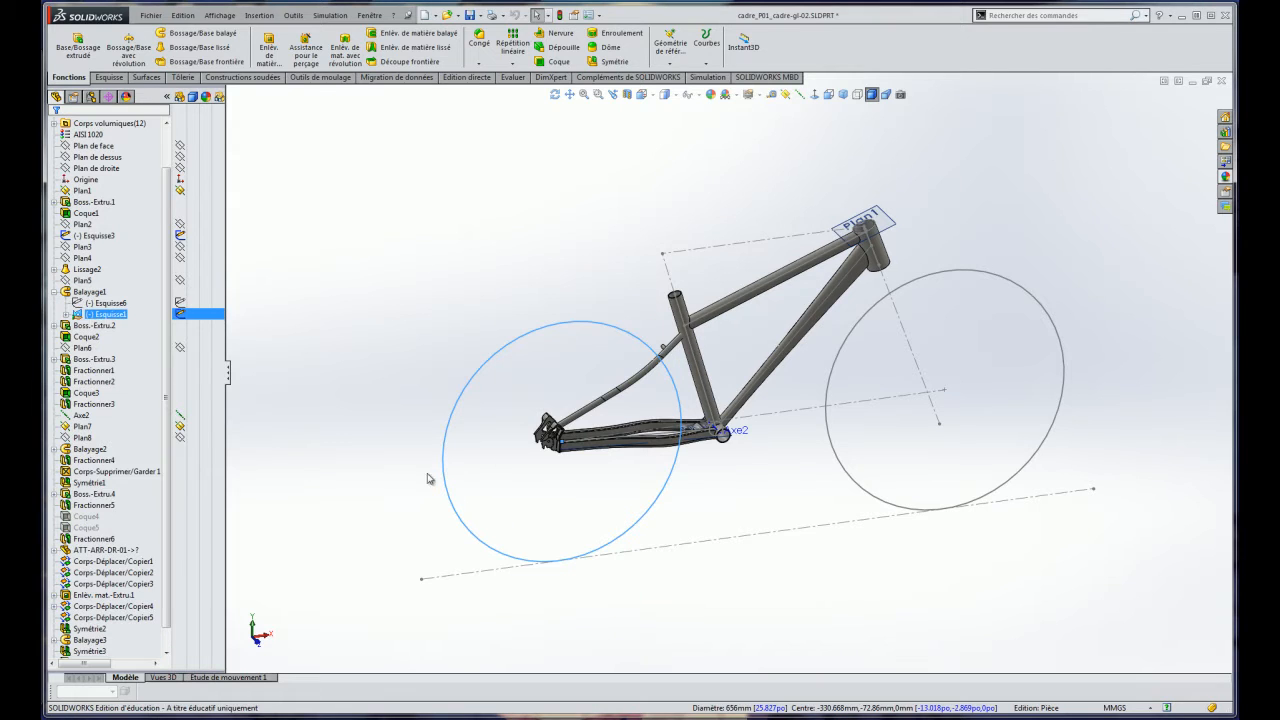
left_click(108, 316)
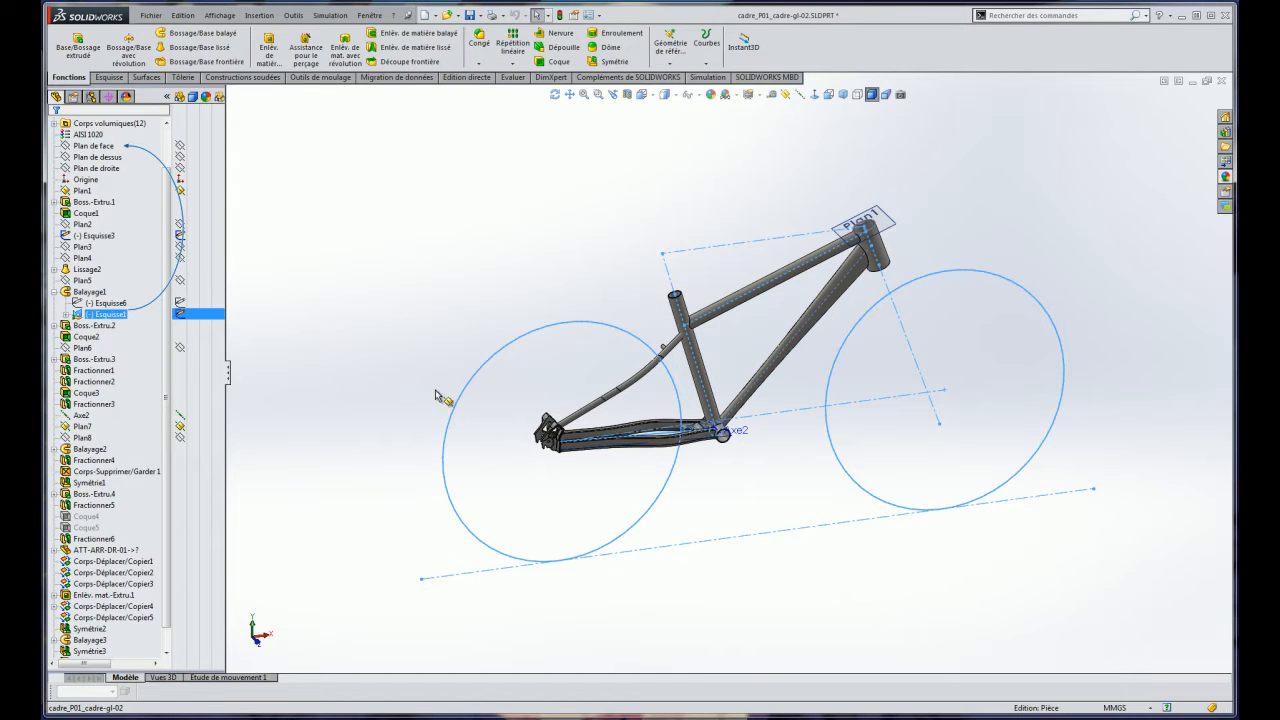
left_click(334, 356)
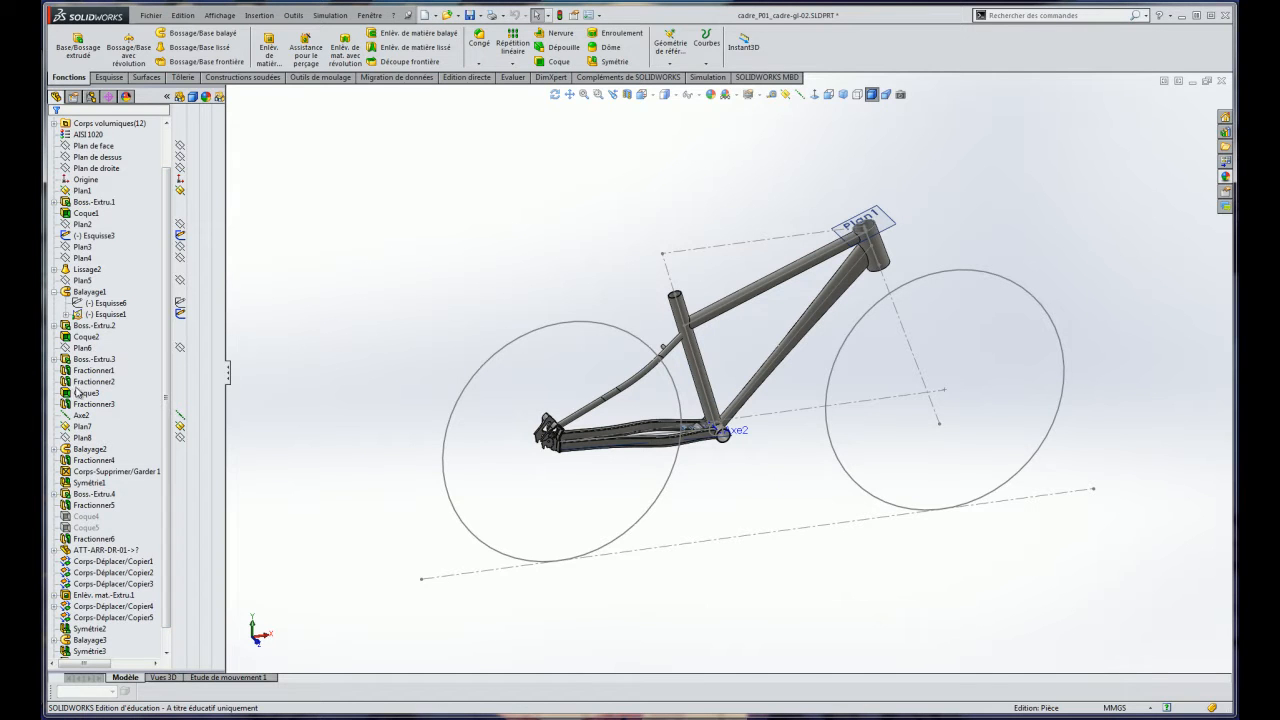
Roll the feature history back to just after the base sketch Esquisse1, temporarily unabsorbing it from Balayage1.
scroll(175, 355, "down", 1)
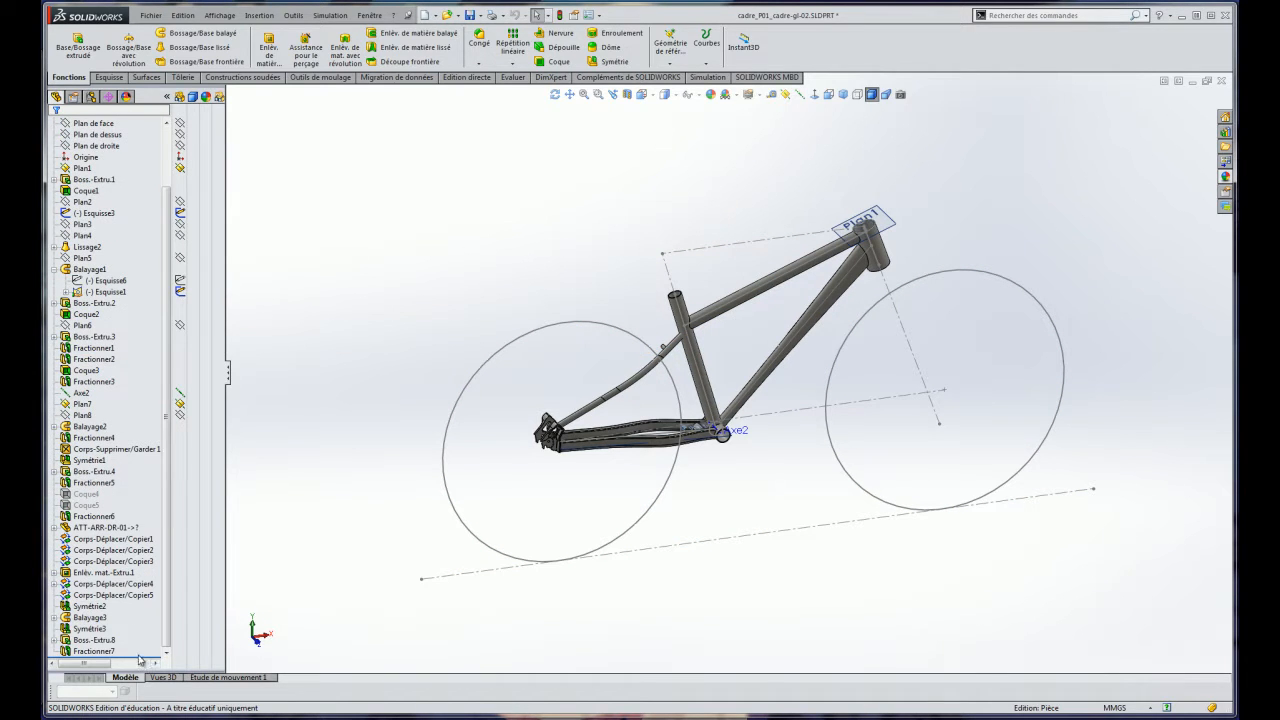
left_click_drag(145, 655, 138, 291)
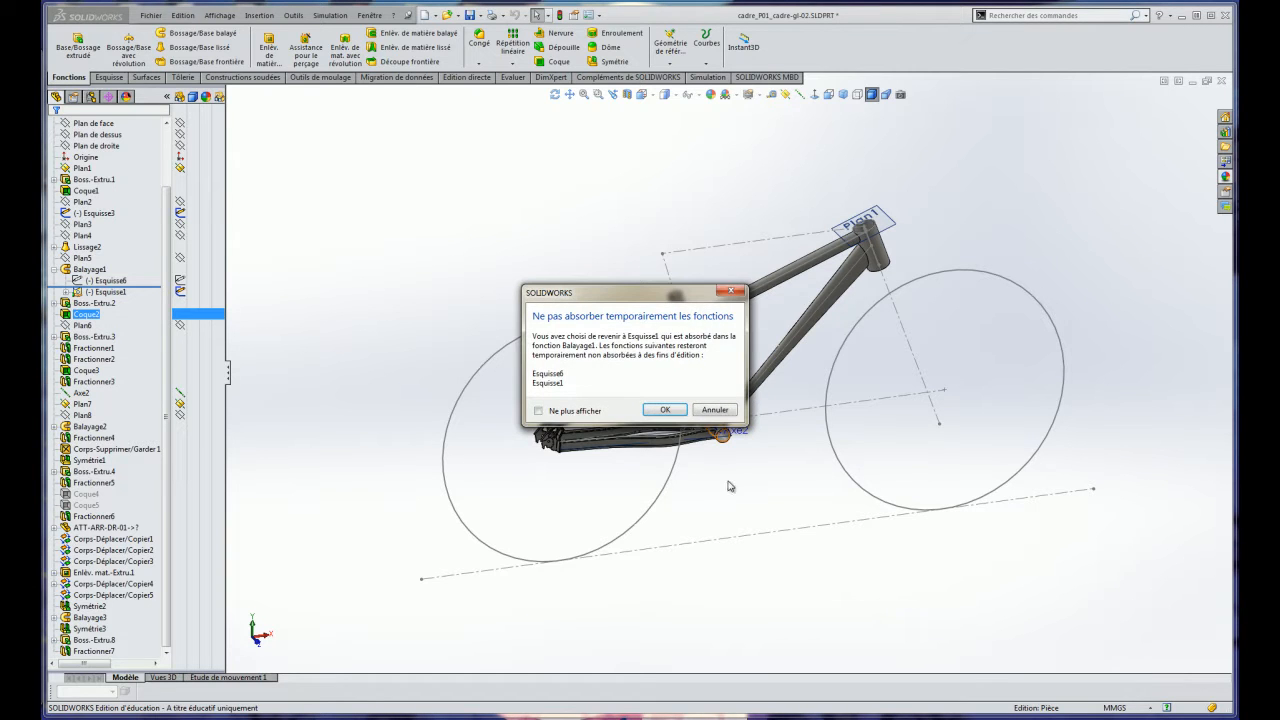
left_click(662, 411)
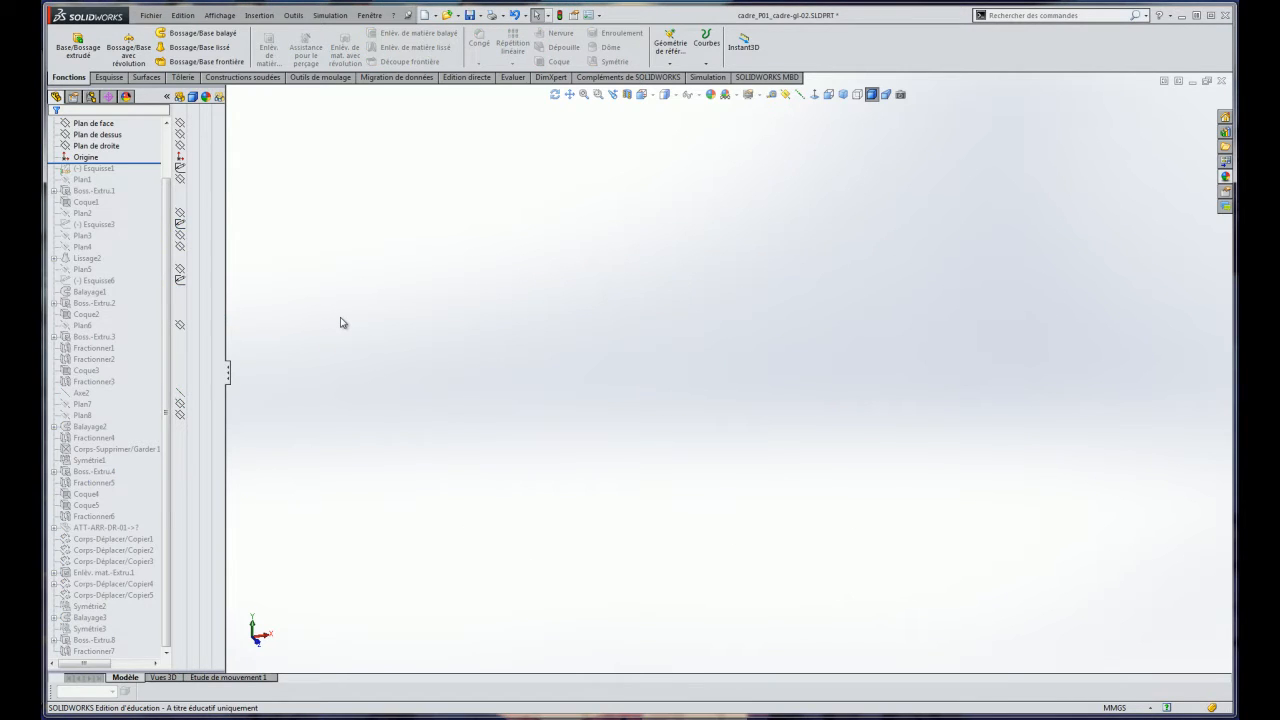
left_click_drag(145, 163, 136, 173)
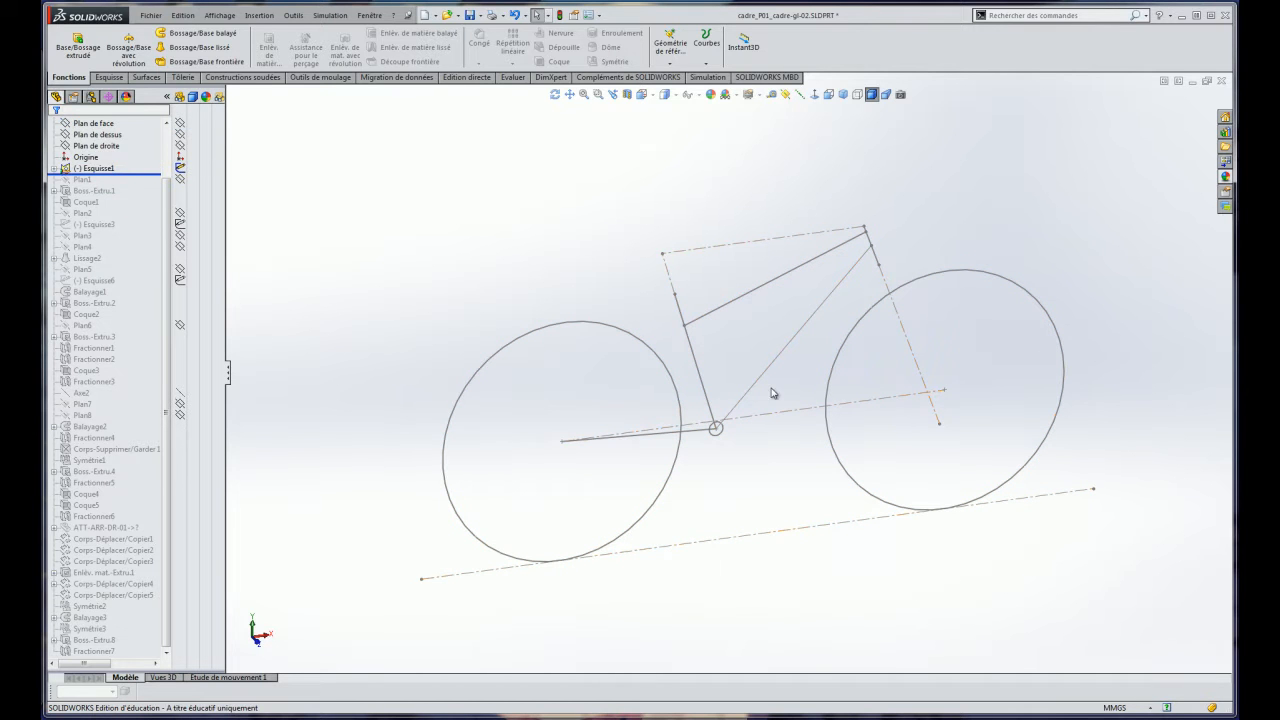
left_click(98, 483)
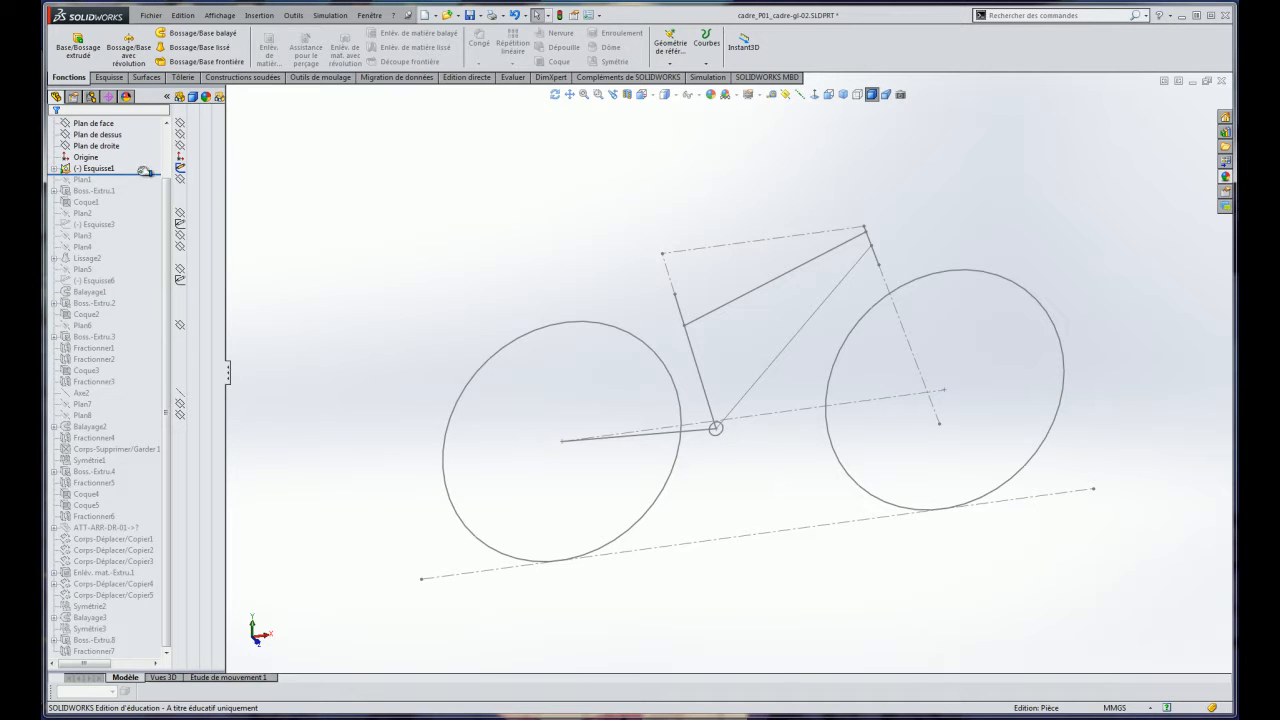
left_click(99, 168)
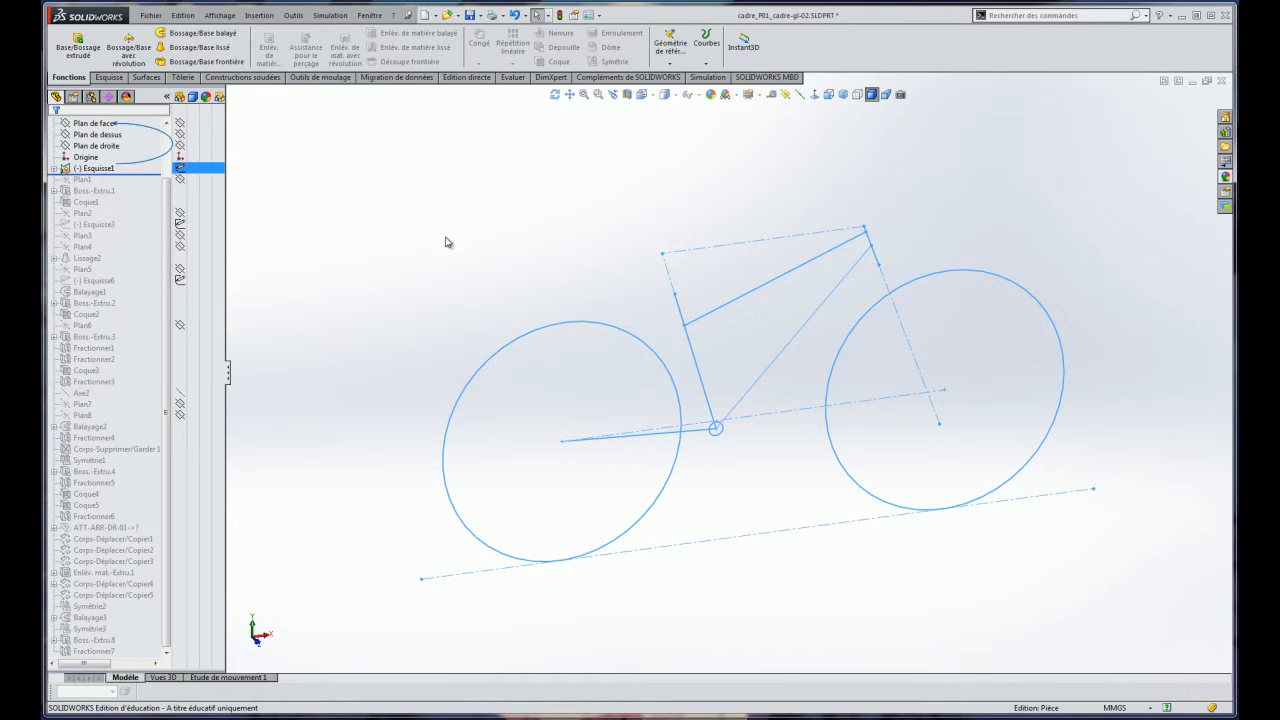
left_click(499, 256)
Roll the history forward to include Plan1 and the head tube extrusion Boss.-Extru.1.
left_click_drag(146, 174, 146, 196)
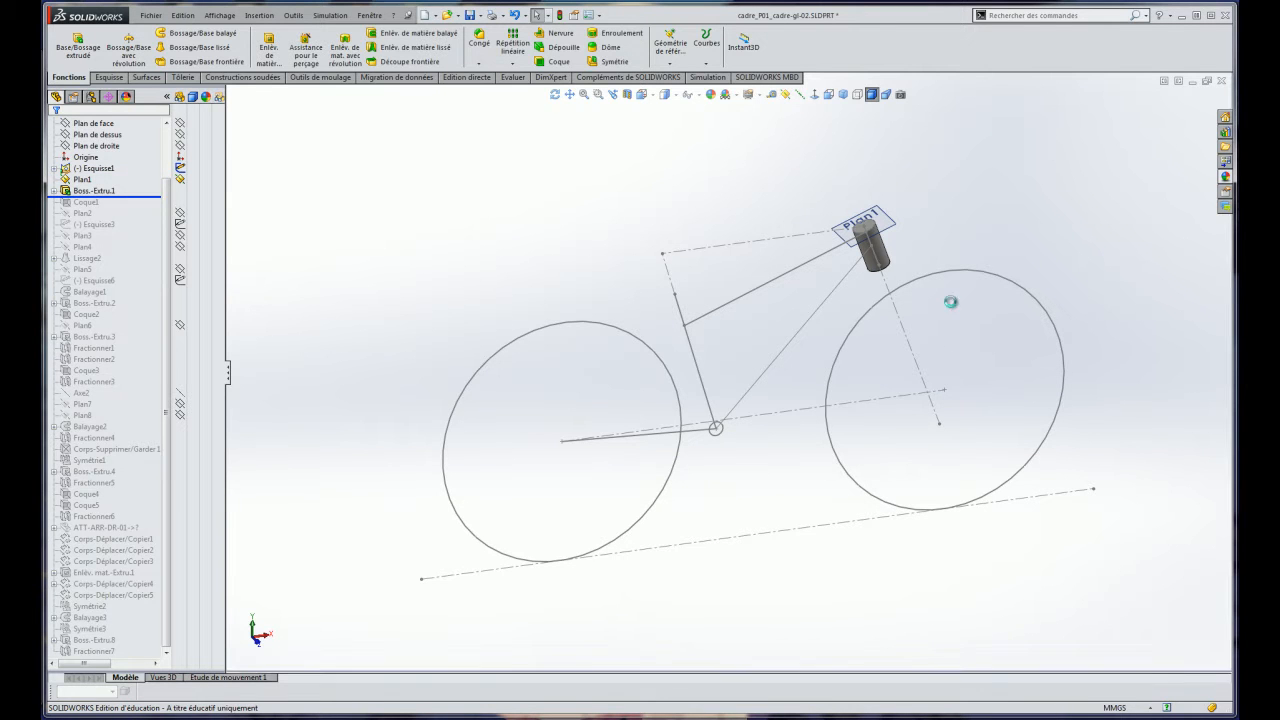
mouse_move(148, 196)
left_mouse_down()
mouse_move(153, 344)
mouse_move(150, 186)
left_mouse_up()
left_click(93, 179)
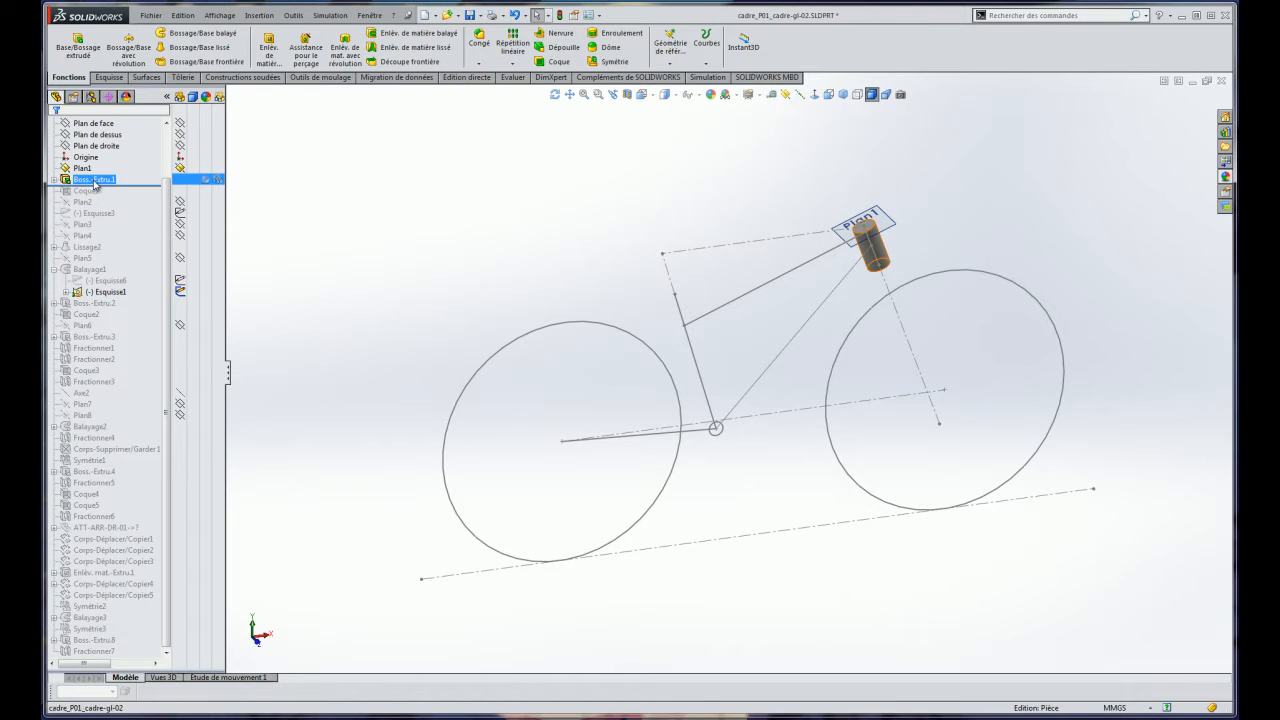
left_click(355, 261)
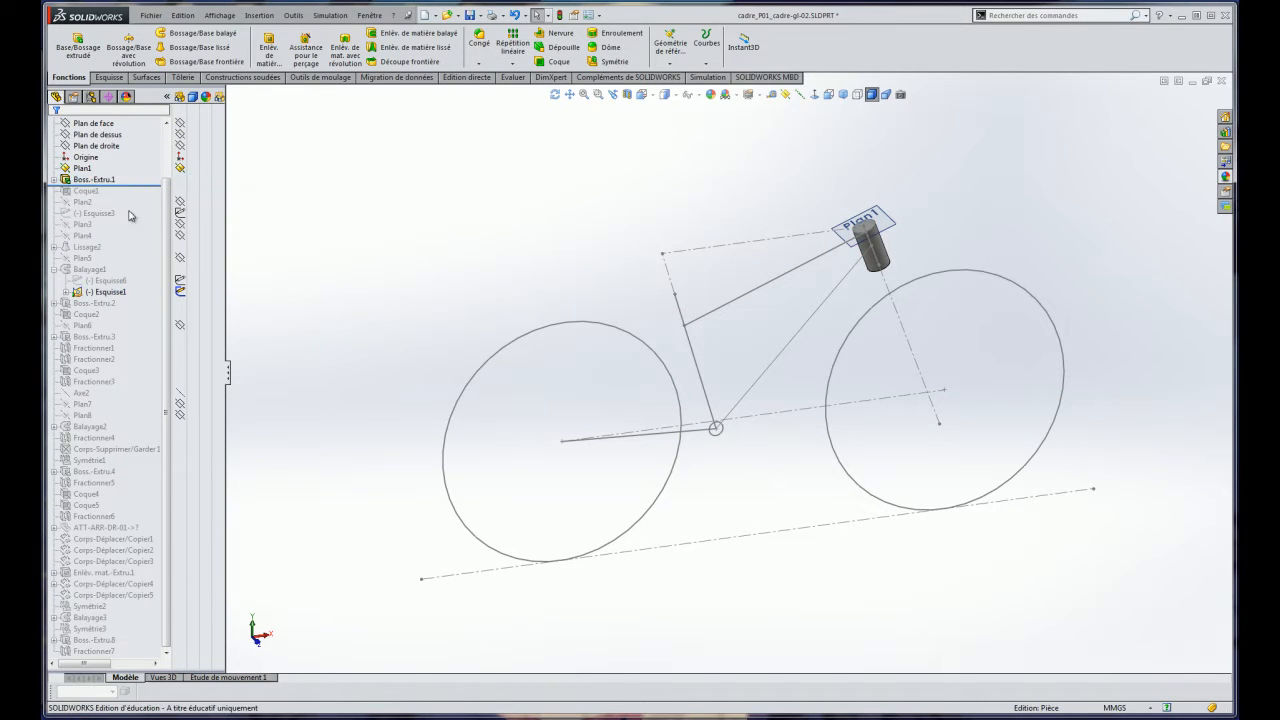
Return the rollback to just below Esquisse1 so the head tube extrusion is excluded again.
left_click_drag(153, 187, 106, 288)
left_click(662, 412)
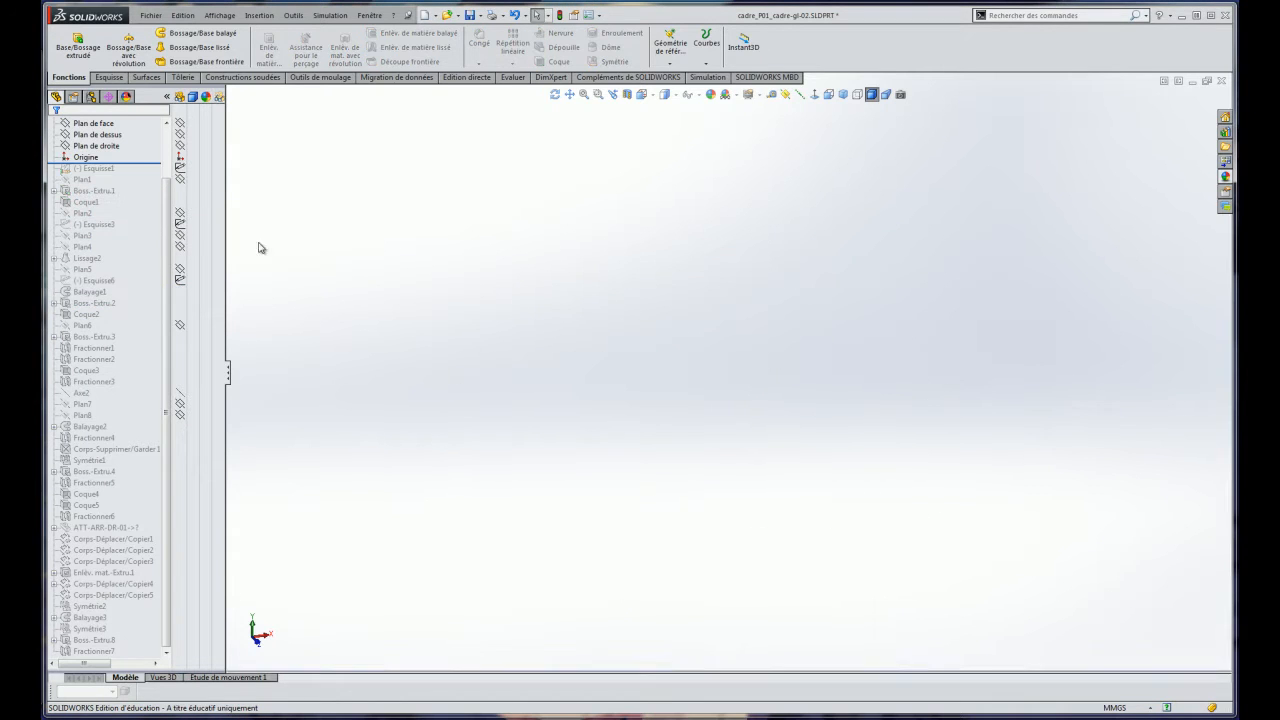
left_click_drag(137, 162, 137, 173)
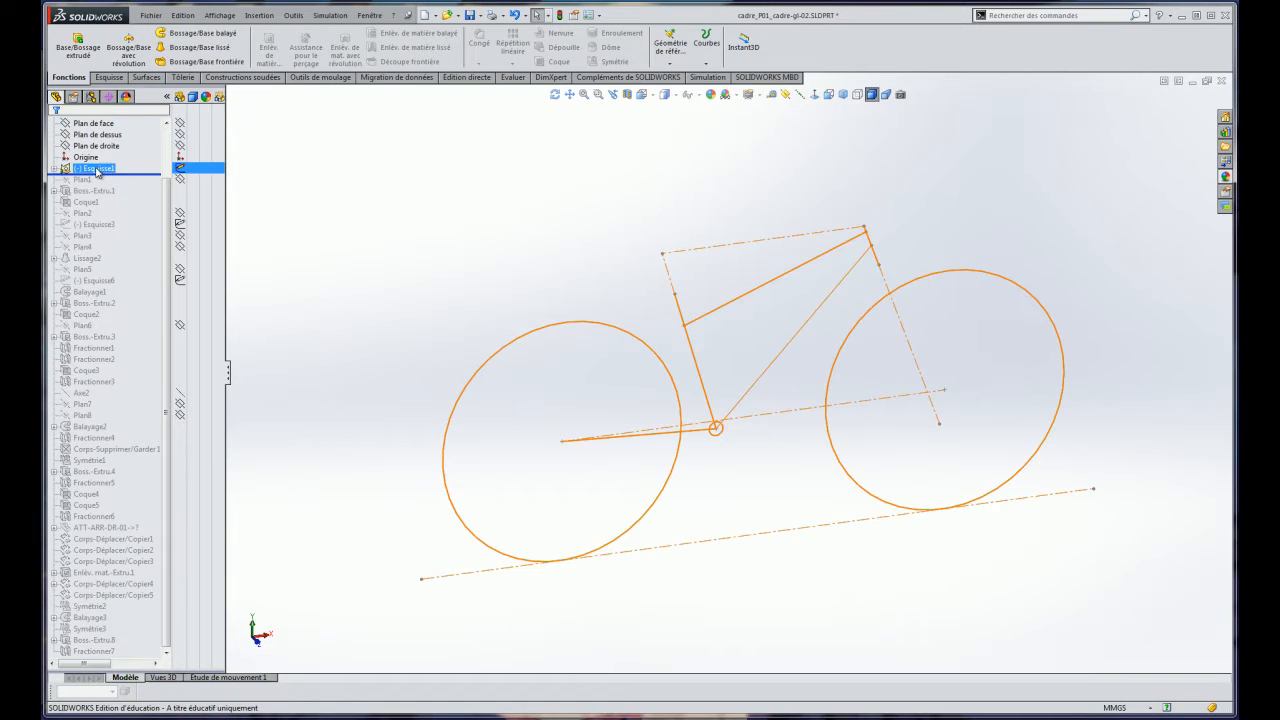
Open the base sketch Esquisse1 for editing and examine its frame geometry dimensions.
right_click(96, 169)
left_click(112, 147)
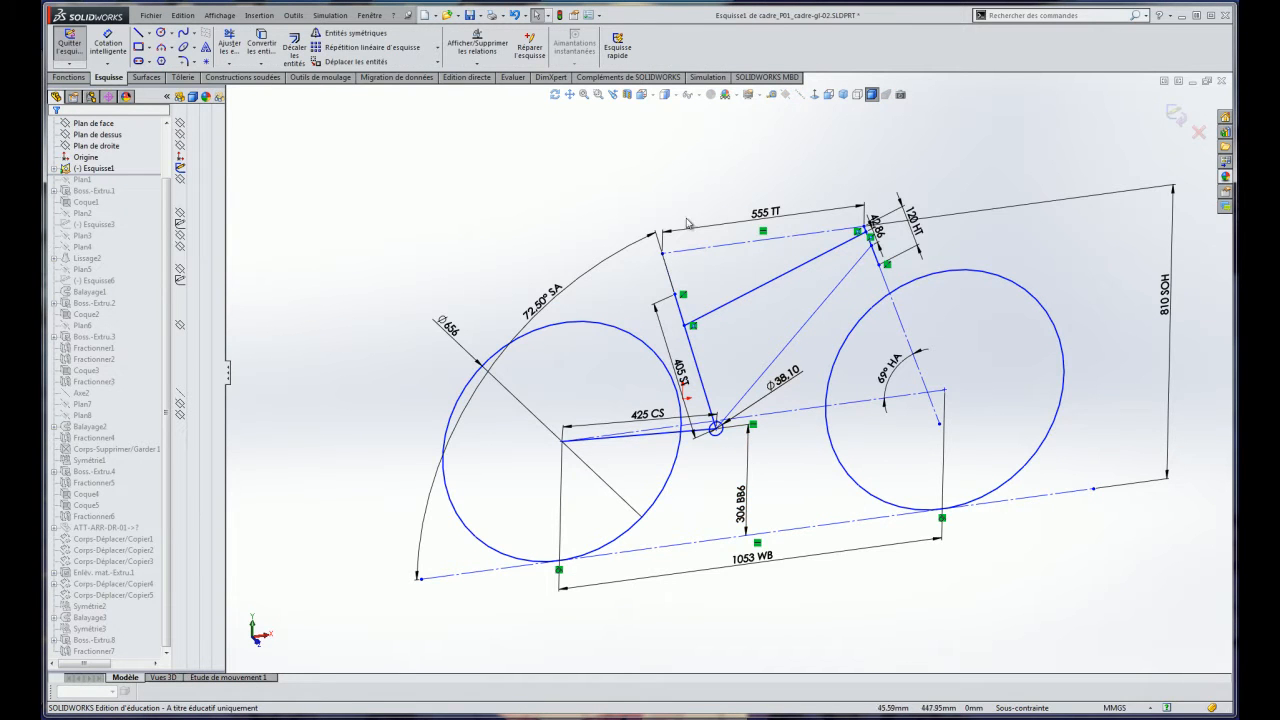
mouse_move(600, 223)
middle_mouse_down()
mouse_move(580, 191)
mouse_move(646, 286)
mouse_move(689, 291)
mouse_move(654, 254)
mouse_move(669, 283)
middle_mouse_up()
key("Escape")
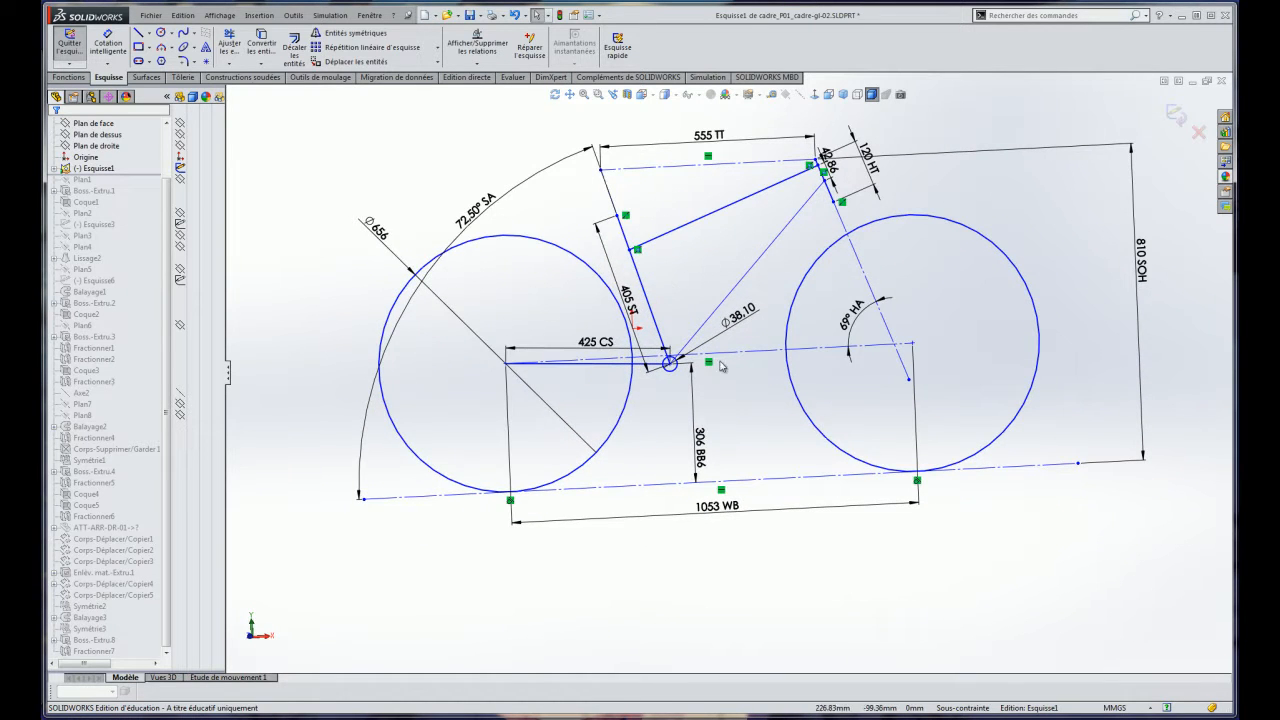
scroll(725, 375, "down", 2)
scroll(656, 372, "up", 3)
scroll(654, 372, "down", 2)
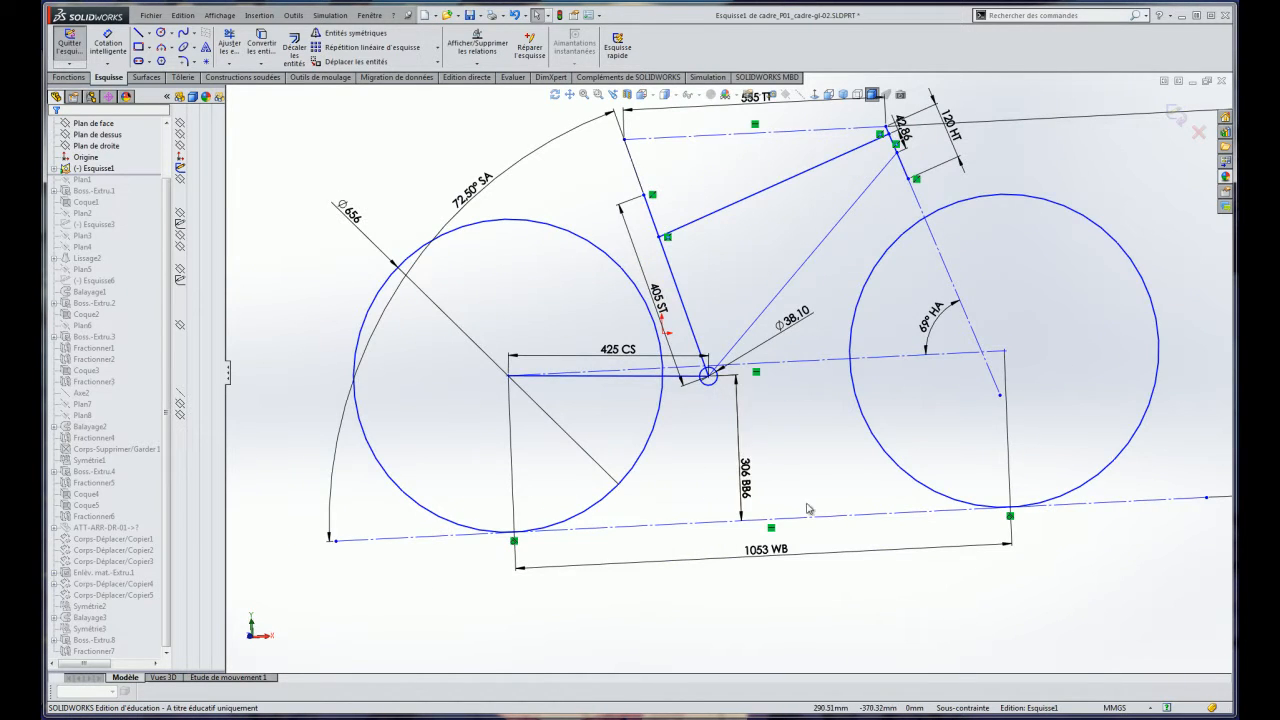
Move the bottom bracket centre to shift the under-constrained frame sketch relative to the origin.
scroll(783, 489, "up", 2)
scroll(700, 495, "down", 3)
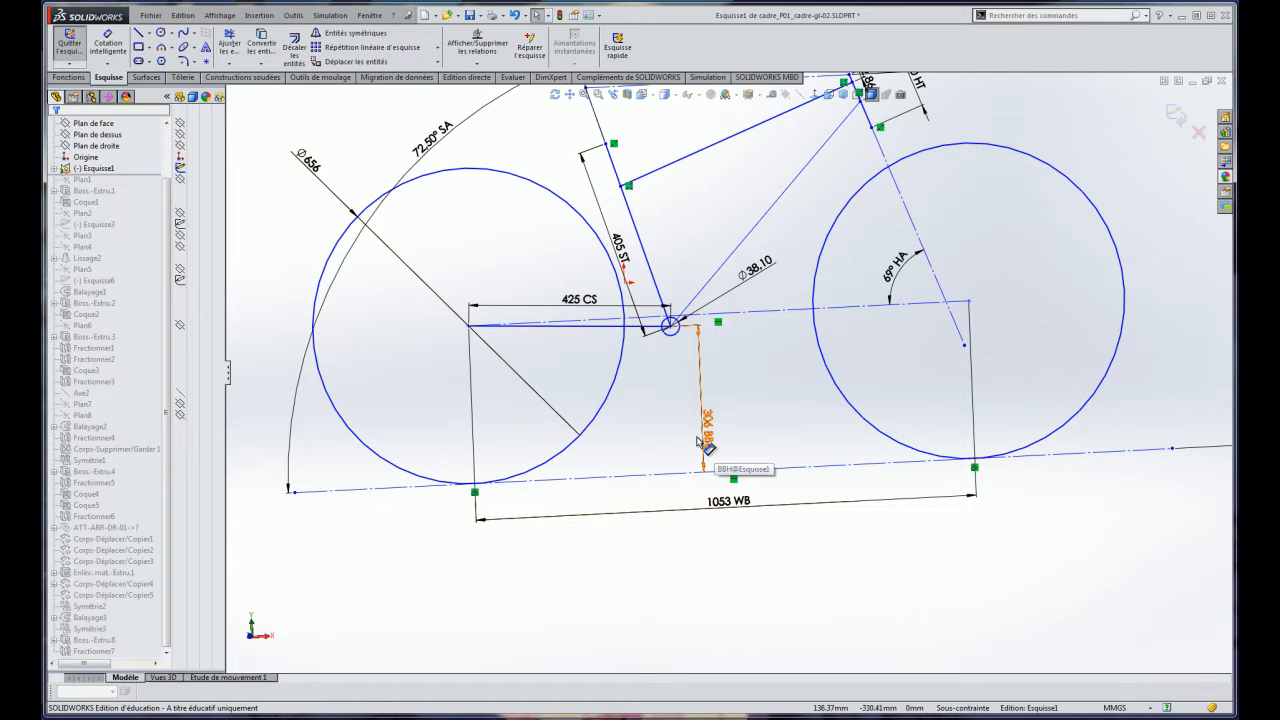
mouse_move(670, 326)
left_mouse_down()
mouse_move(643, 220)
mouse_move(596, 167)
left_mouse_up()
scroll(683, 234, "up", 3)
scroll(683, 234, "down", 2)
scroll(683, 234, "up", 2)
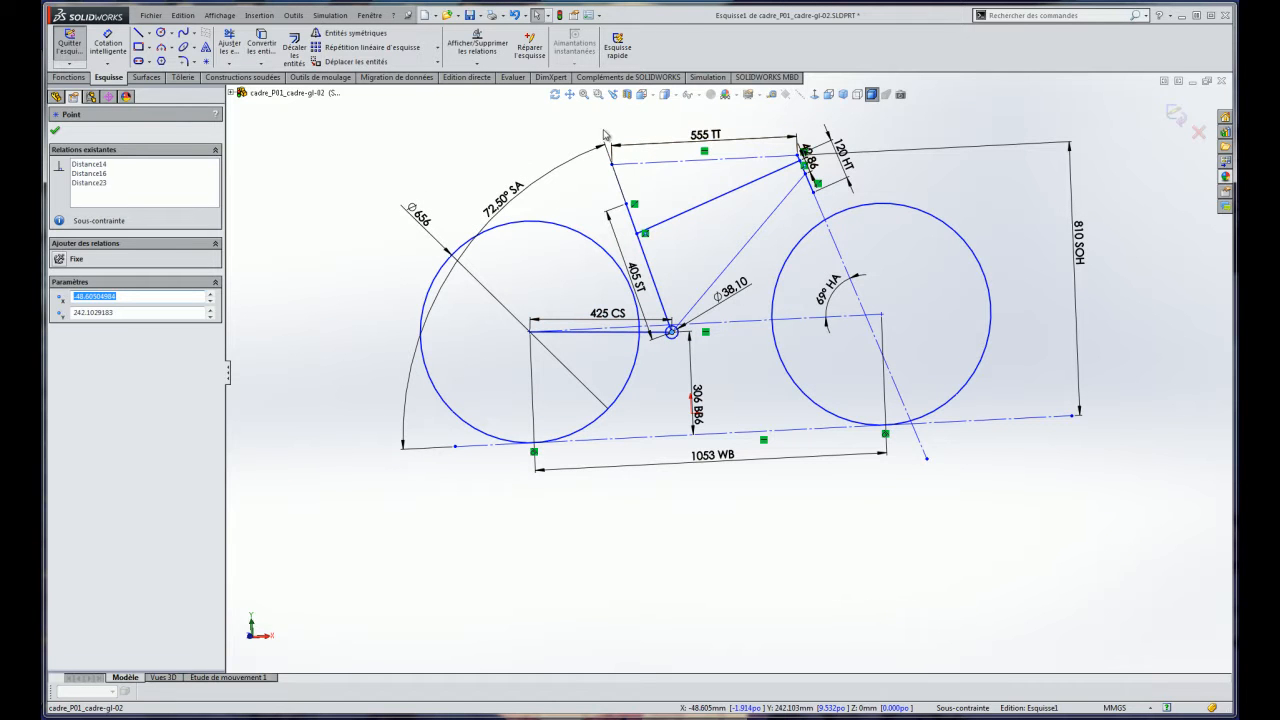
Make the sketch's ground construction line coincident with the origin.
scroll(719, 380, "down", 4)
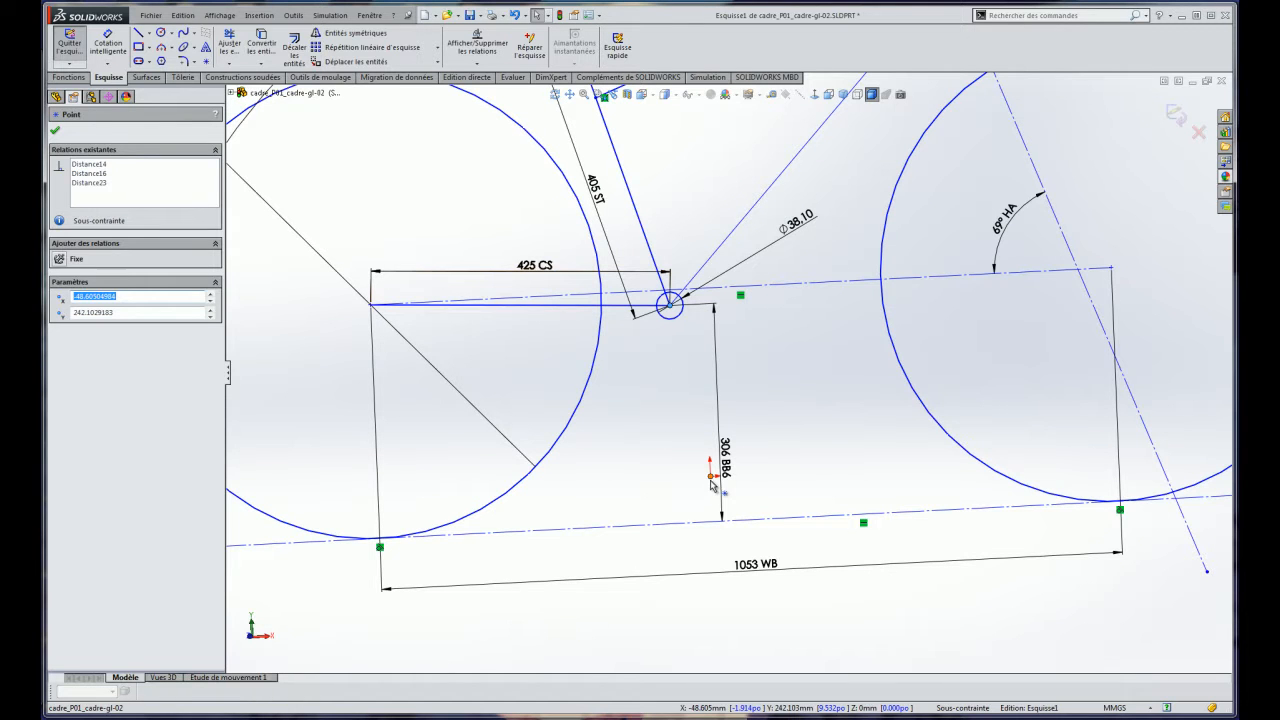
left_click(700, 529, "ctrl")
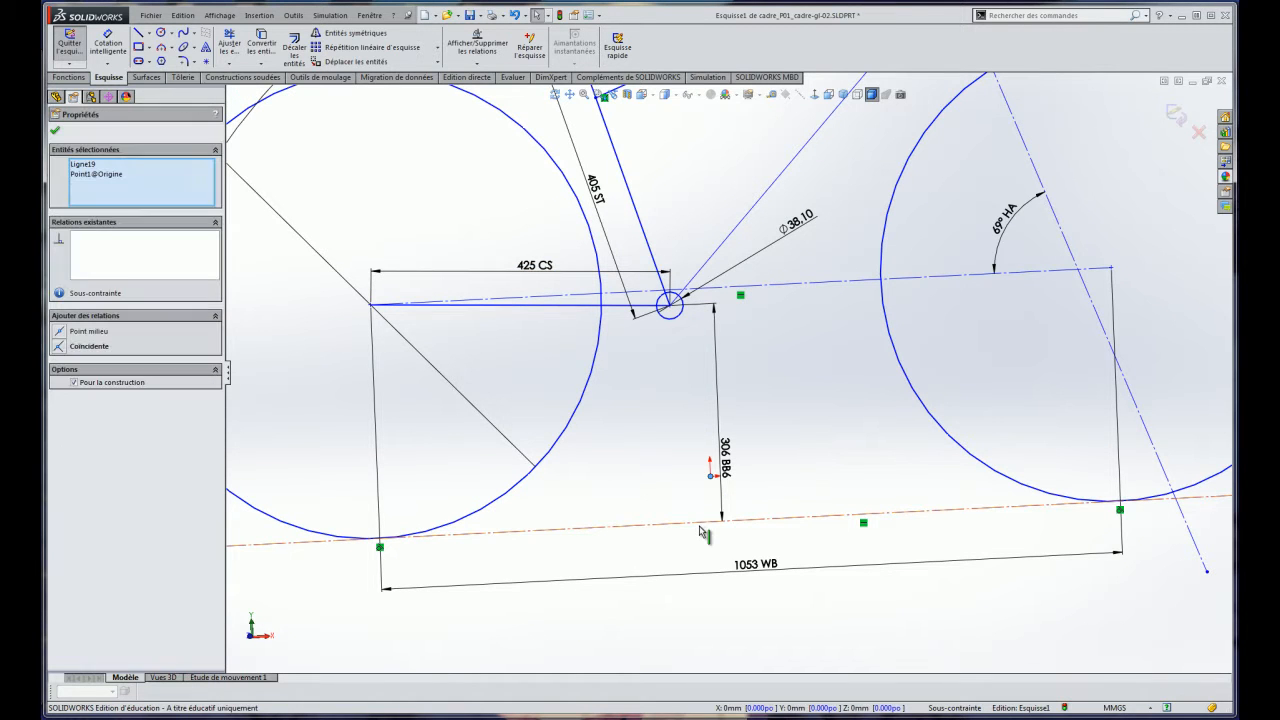
left_click(66, 346)
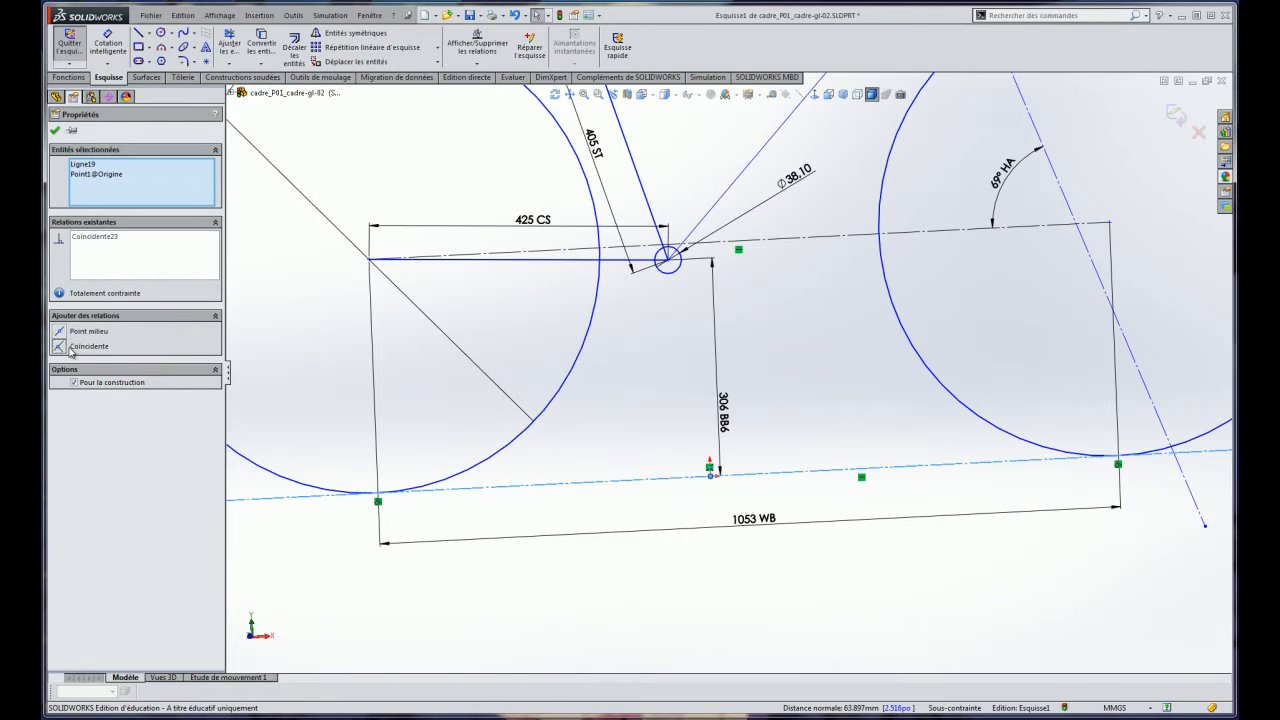
left_click(710, 595)
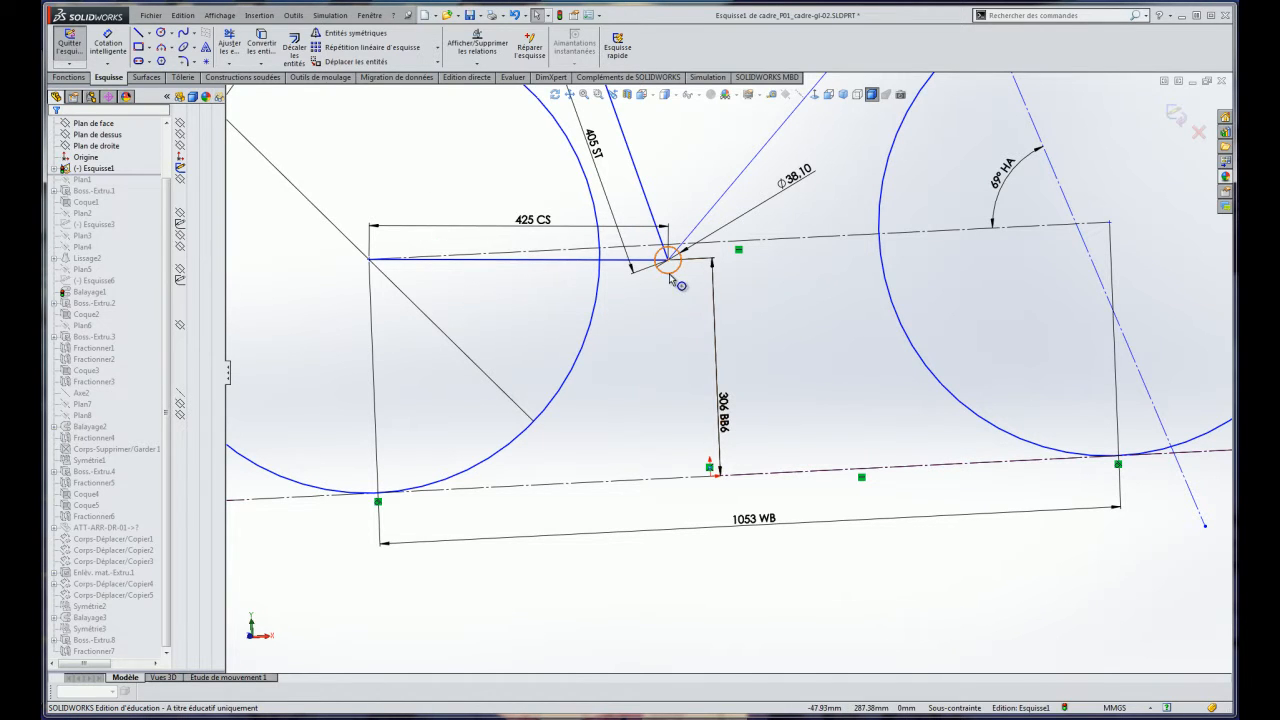
Draw a construction line from the bottom bracket centre down to the origin.
left_click(150, 36)
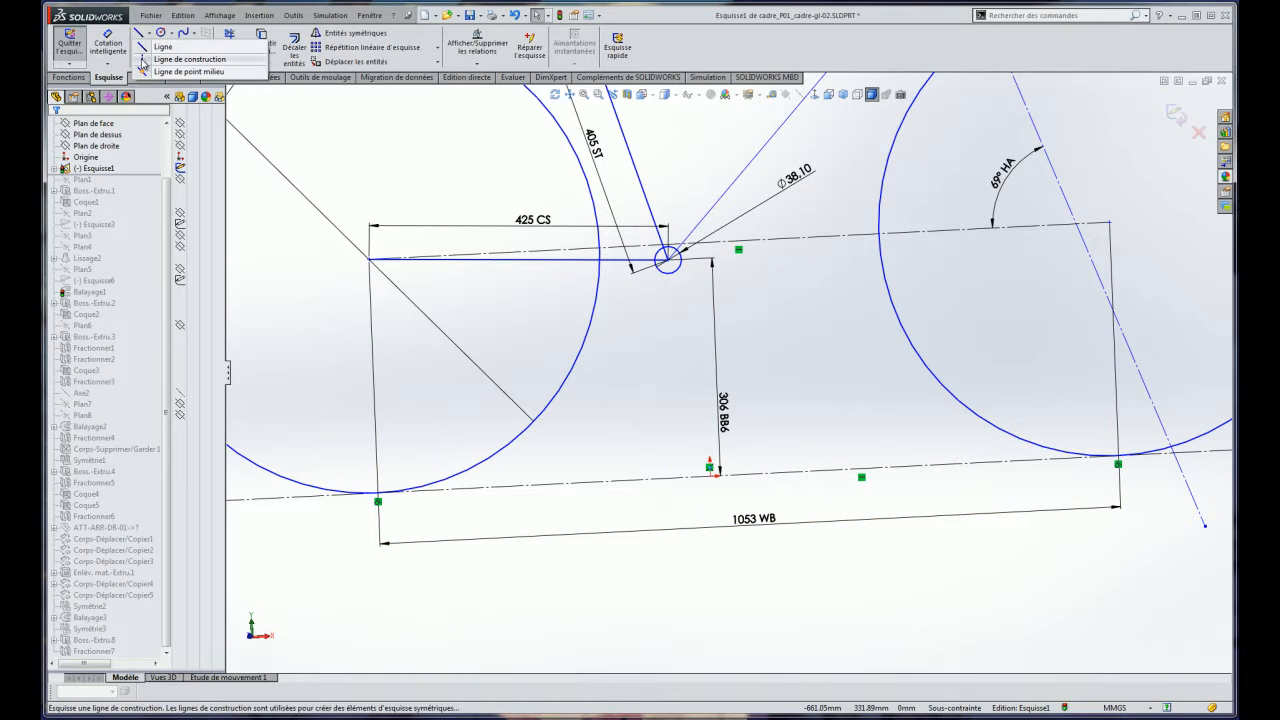
left_click(150, 59)
left_click(668, 260)
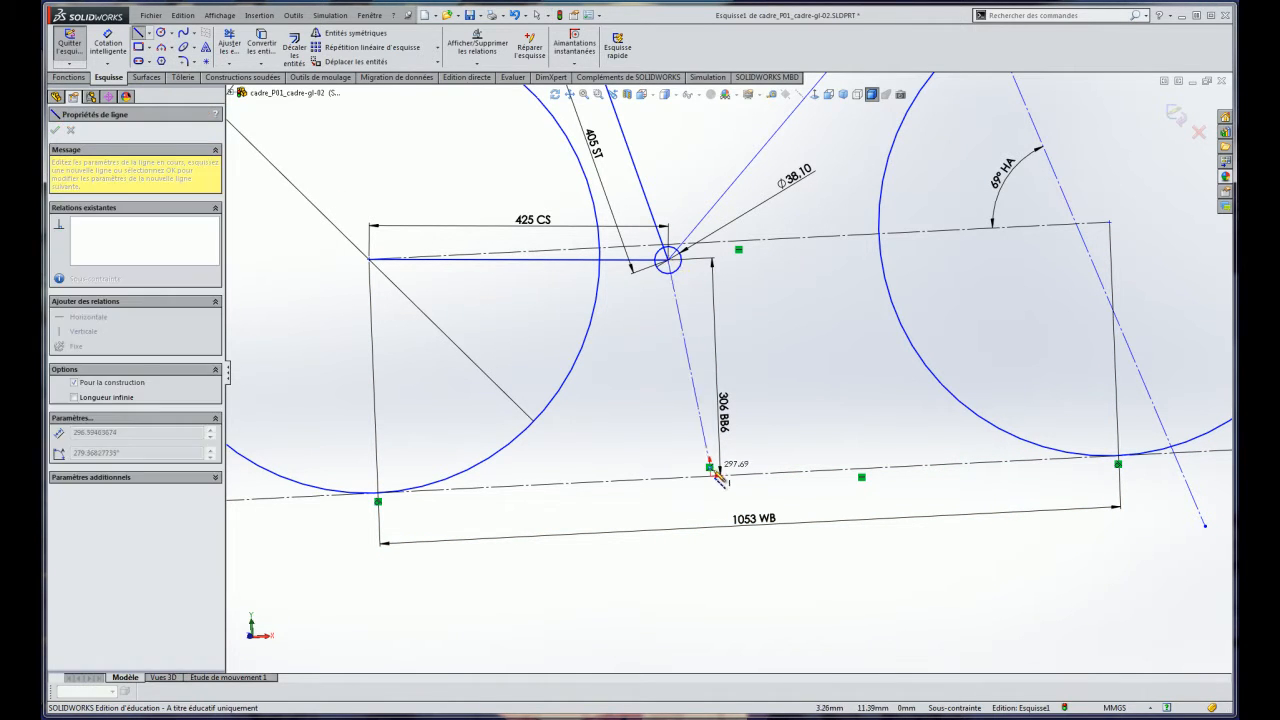
left_click(711, 472)
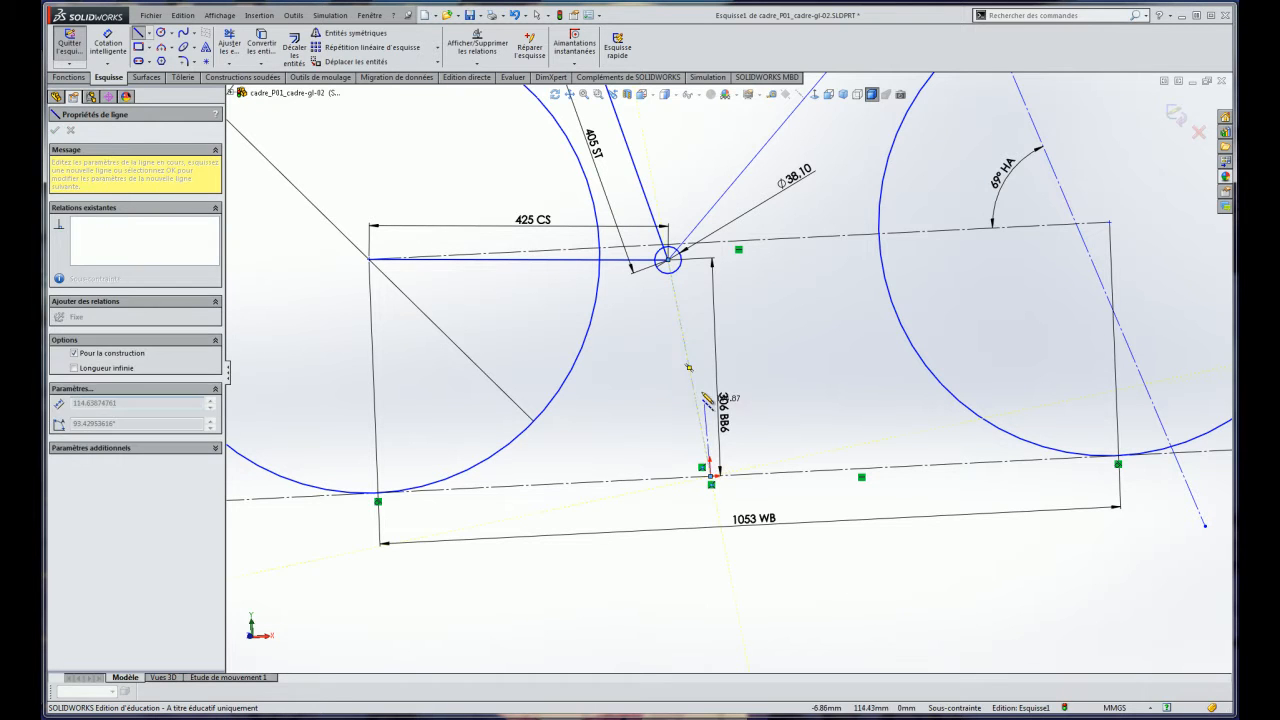
key("Escape")
Apply a vertical relation to the construction line between the bottom bracket centre and the origin.
left_click(688, 362)
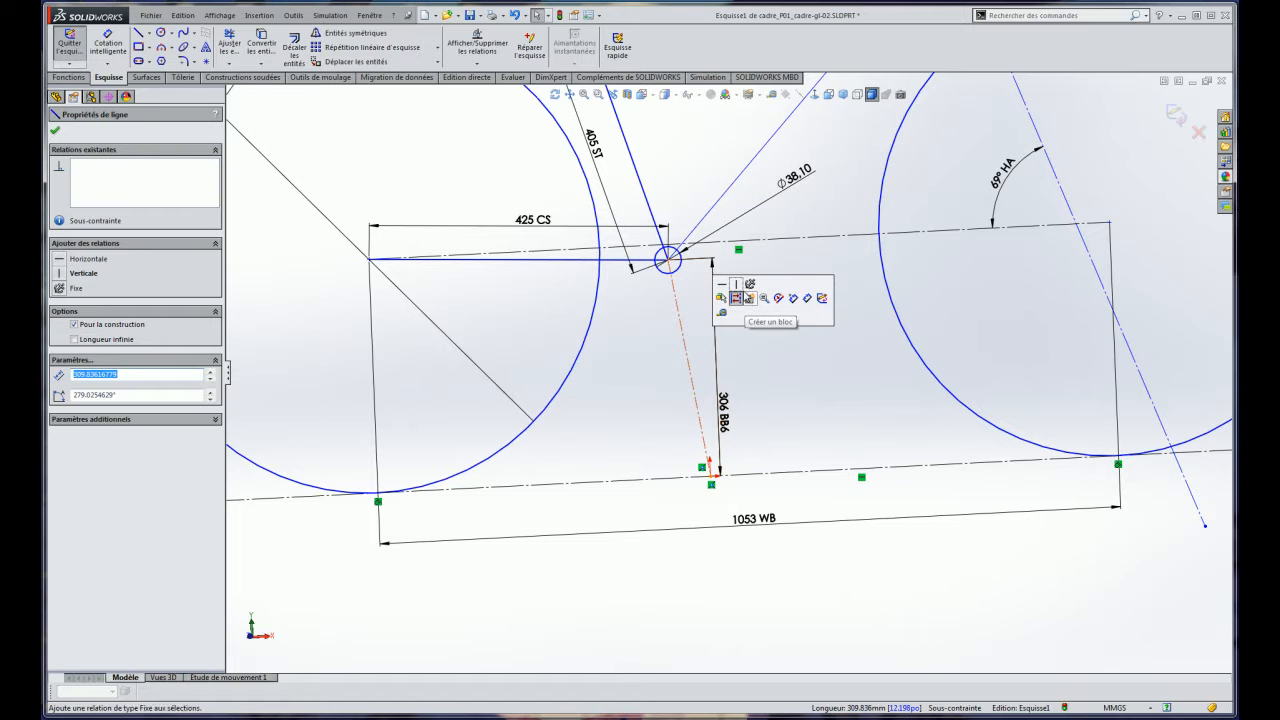
left_click(737, 287)
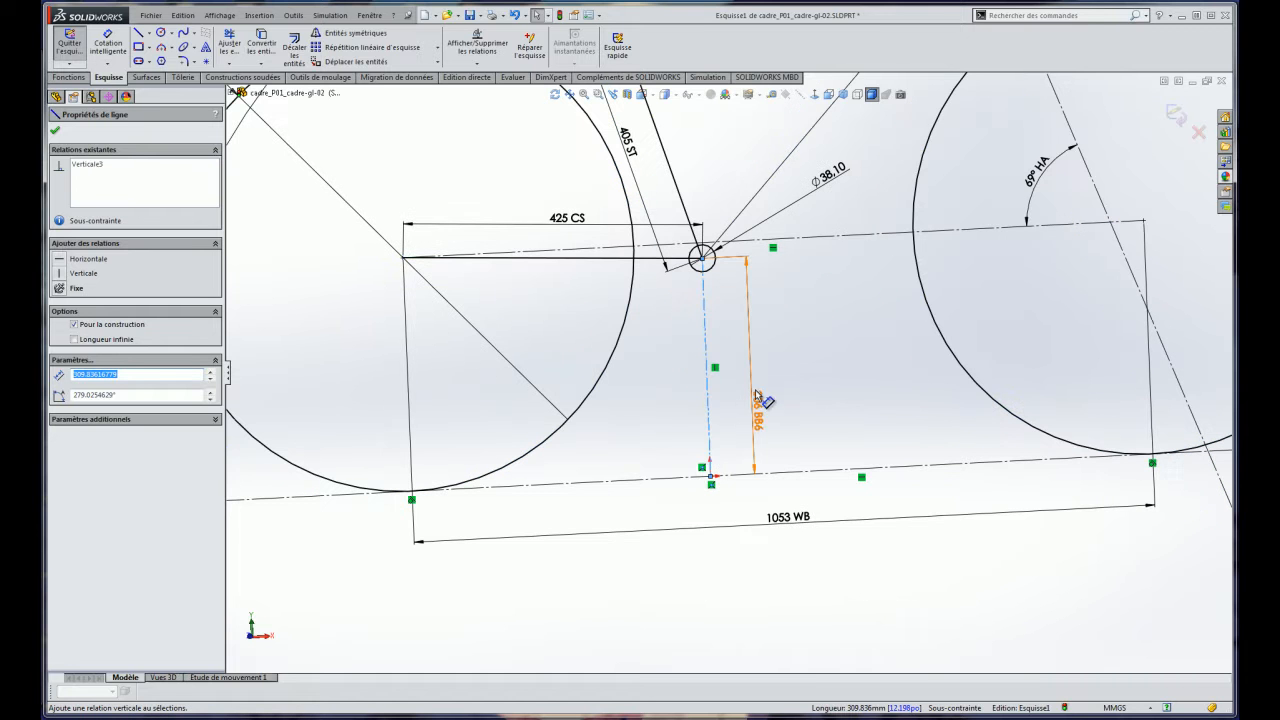
key("Escape")
key("f")
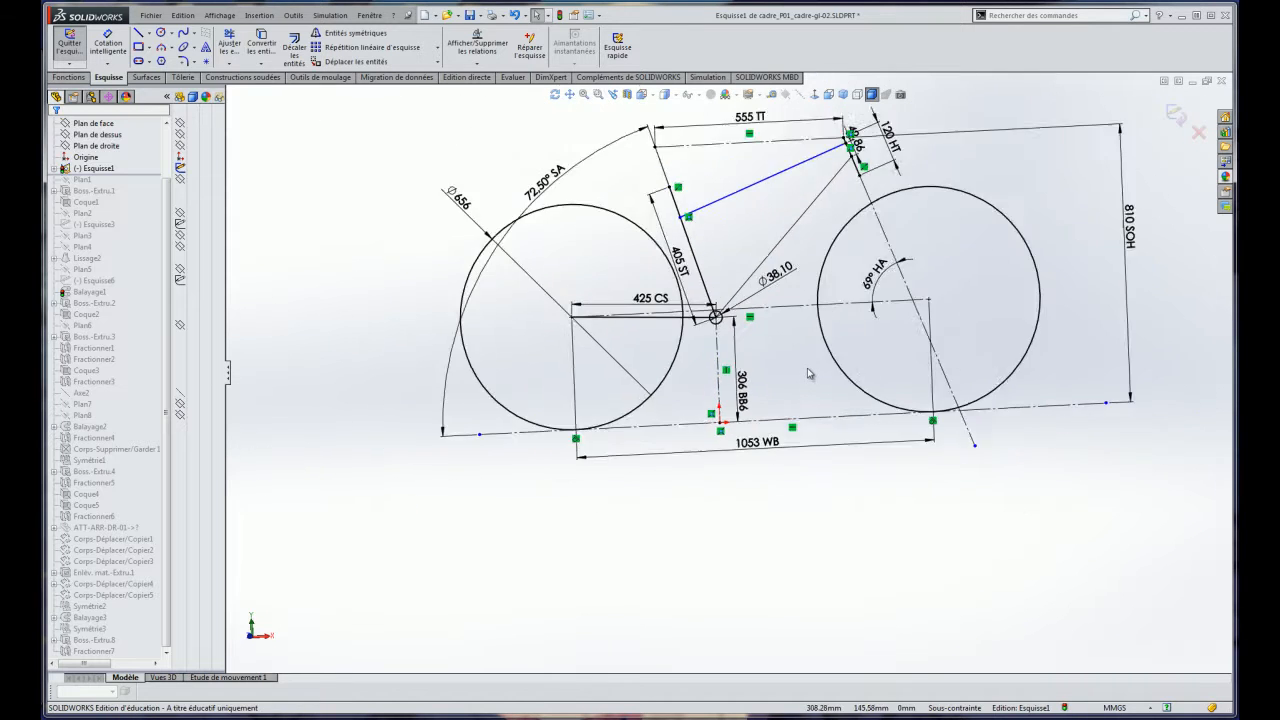
Dimension the distance from the bottom bracket centre to the top tube's lower end as 310 mm and exit the sketch.
scroll(640, 222, "down", 2)
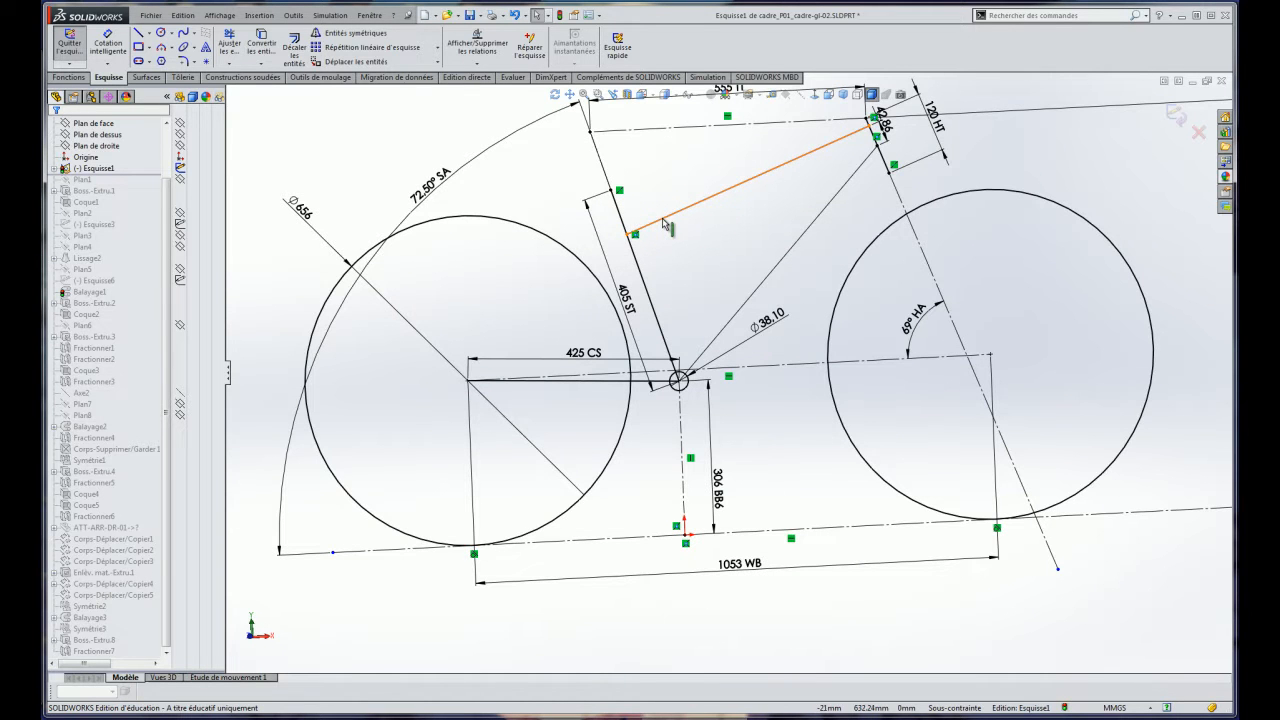
left_click(107, 40)
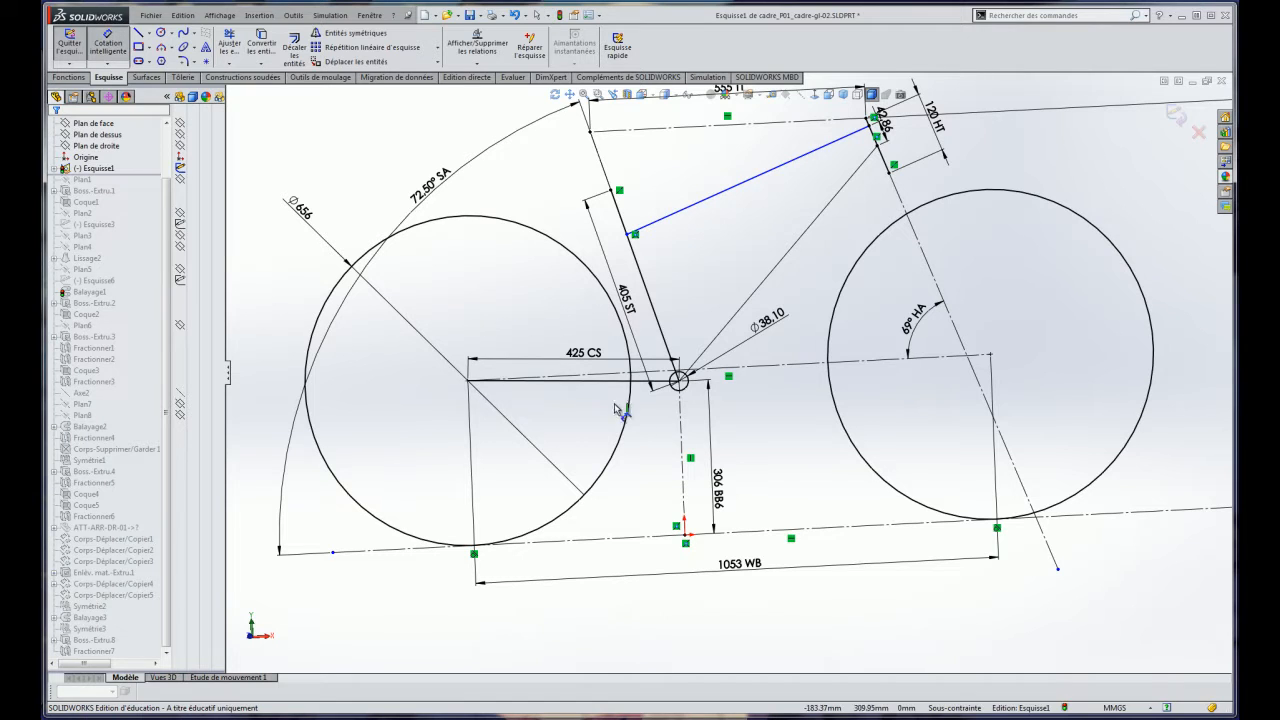
left_click(679, 381)
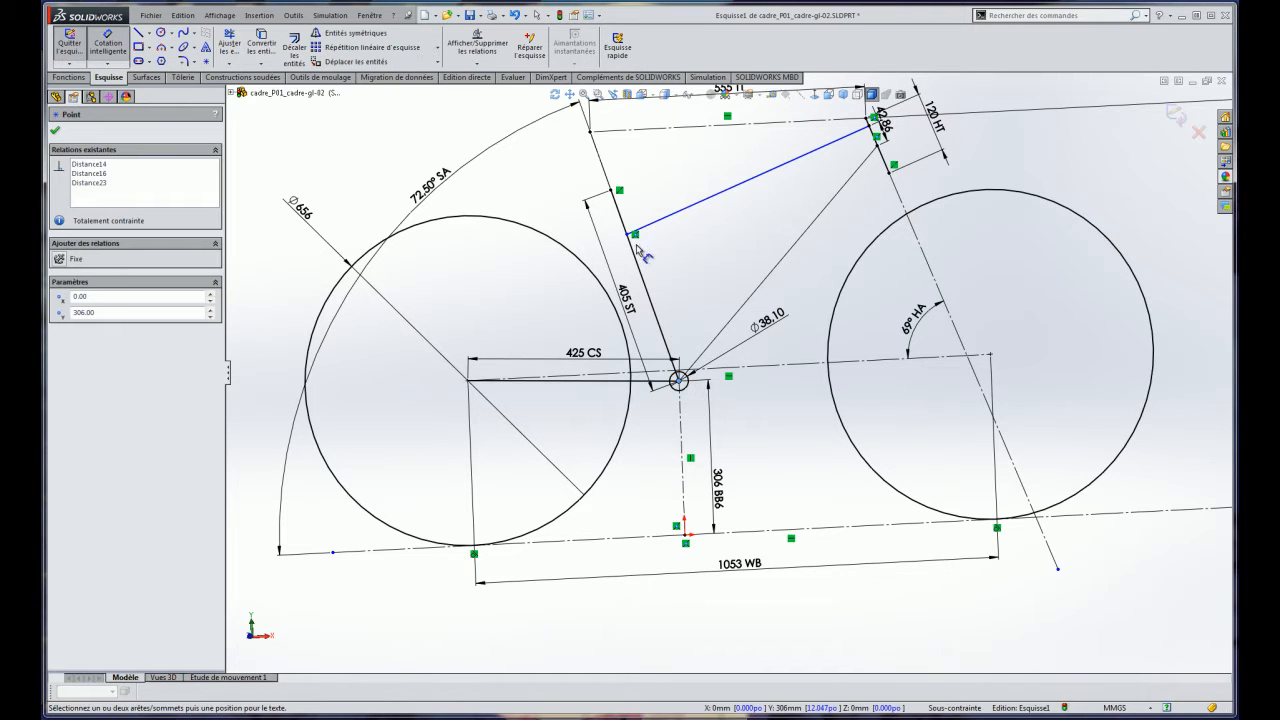
left_click(629, 235)
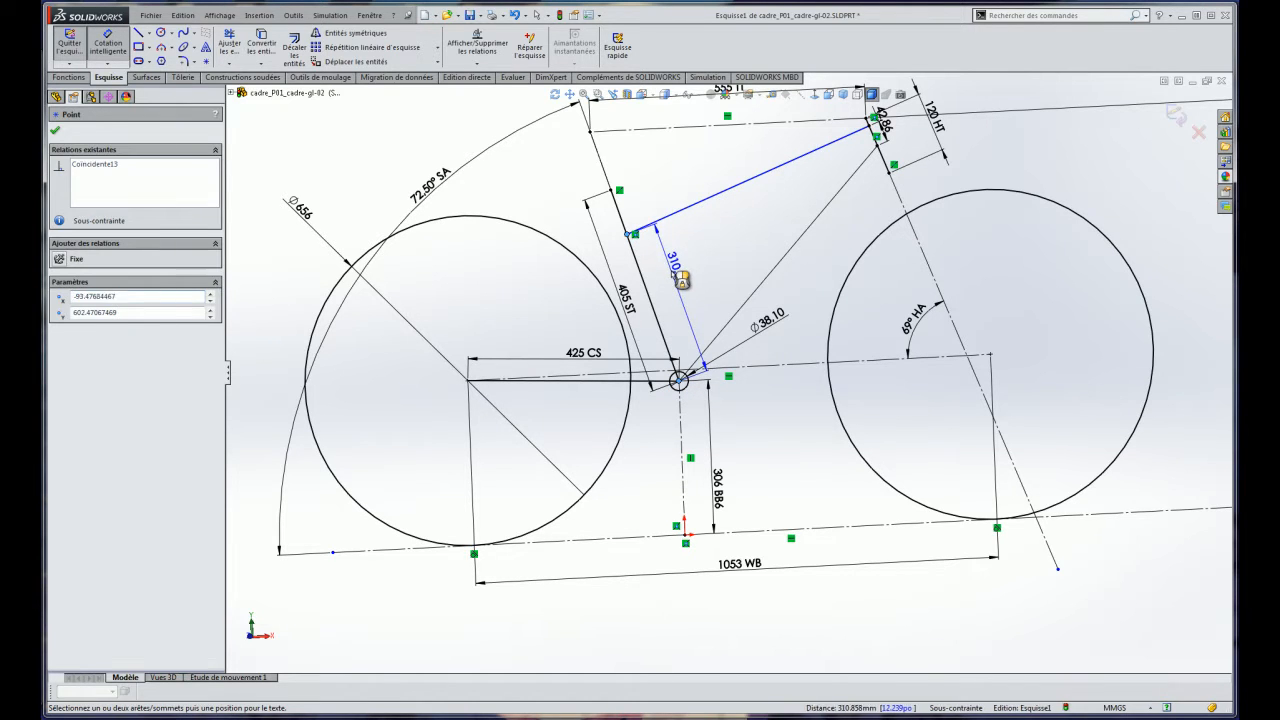
left_click(672, 262)
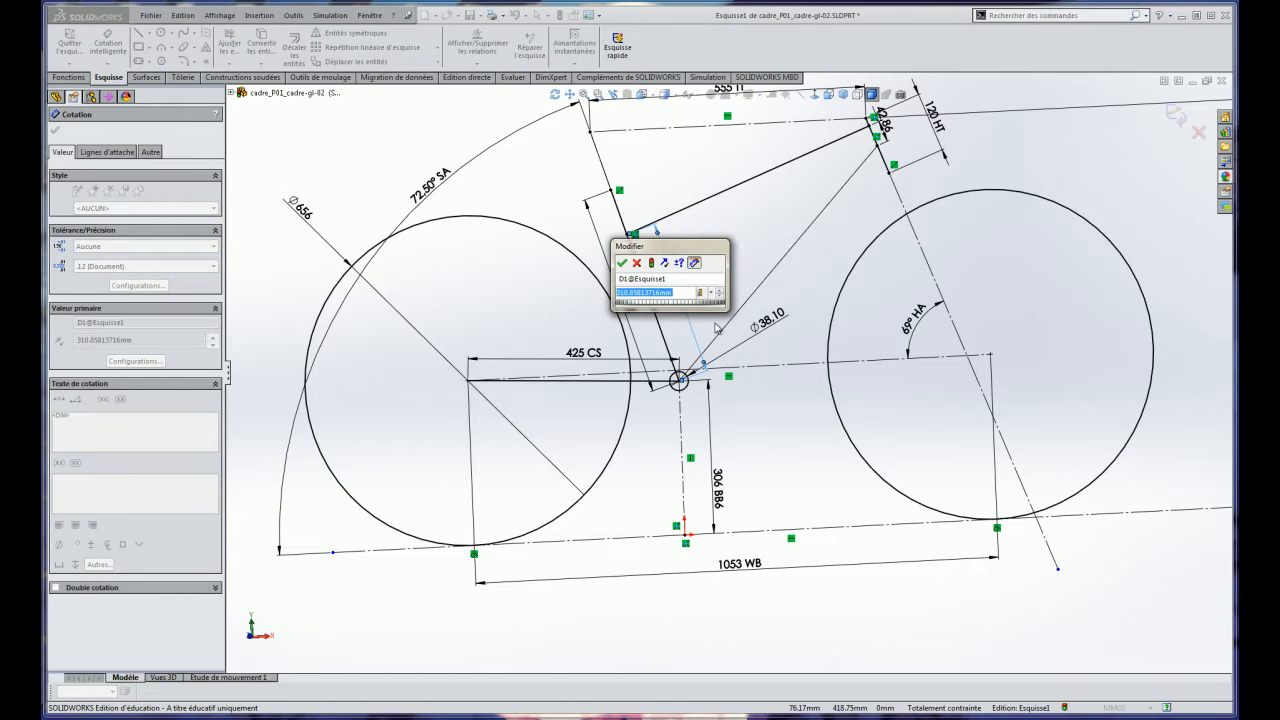
type("310")
key("Return")
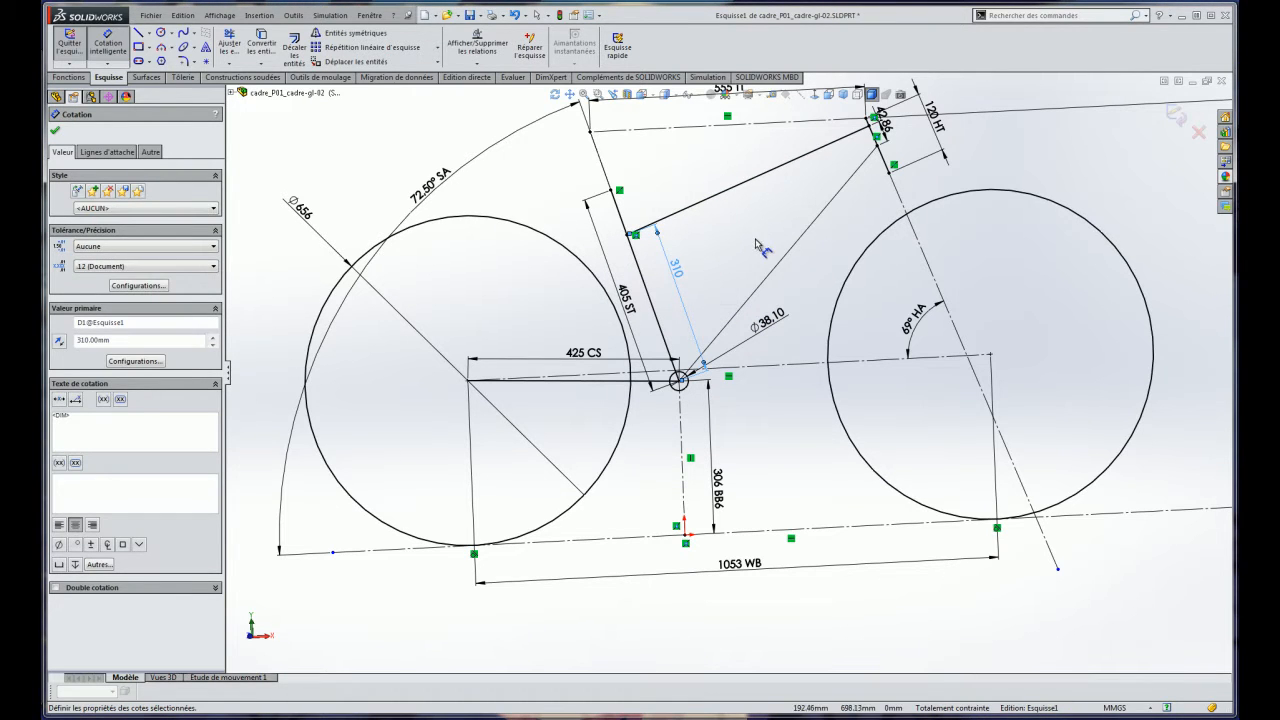
key("f")
key("Escape")
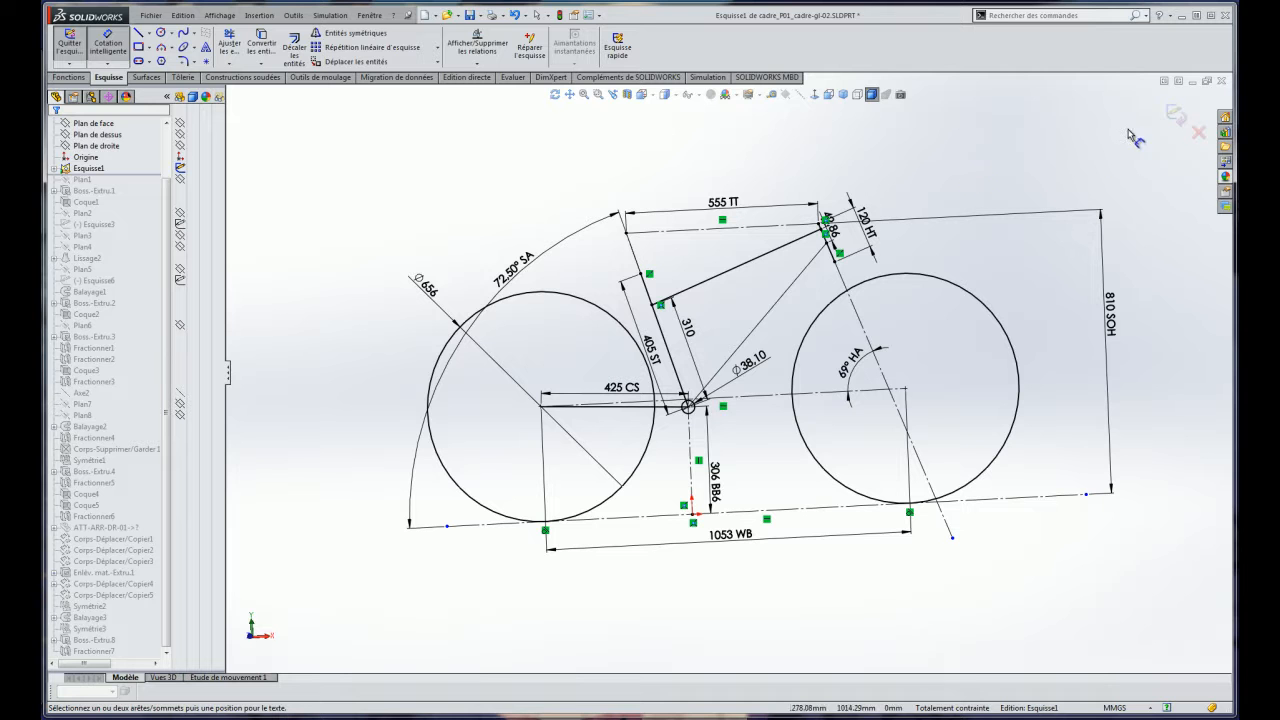
left_click(1175, 115)
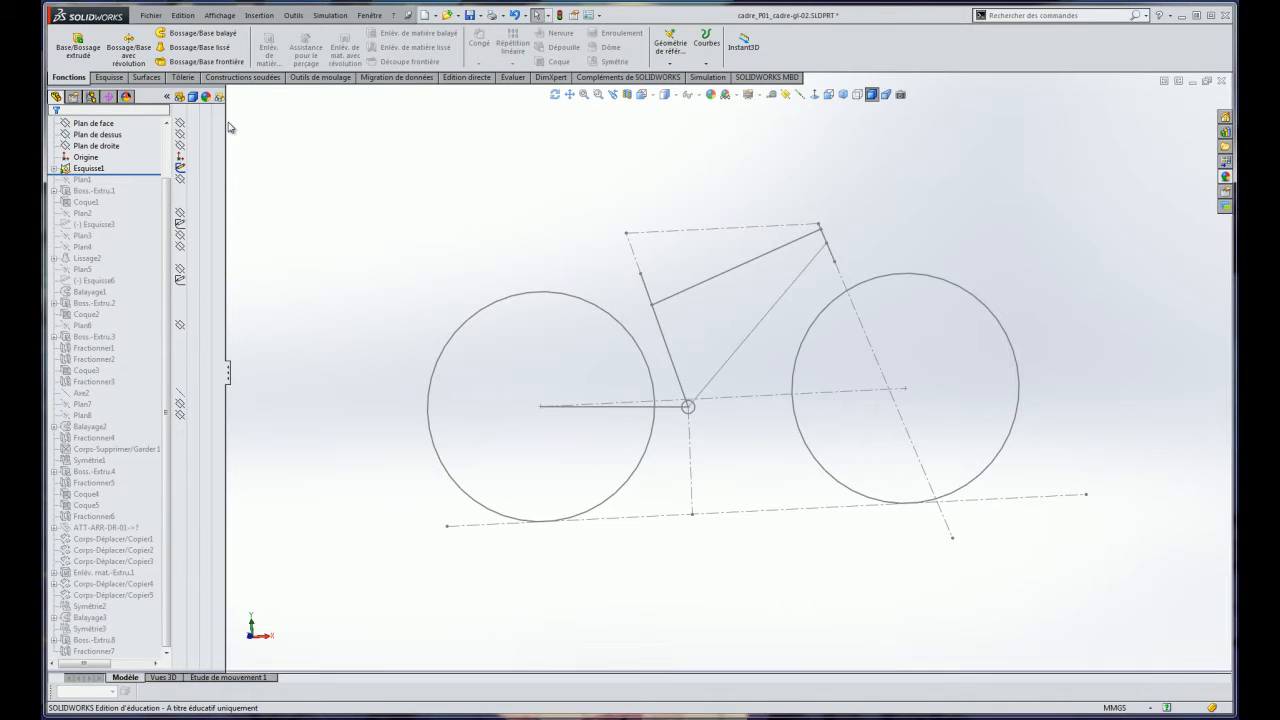
Roll the feature history forward to include Plan1, the head tube extrusion Boss.-Extru.1 and the shell Coque1.
left_click_drag(138, 174, 140, 194)
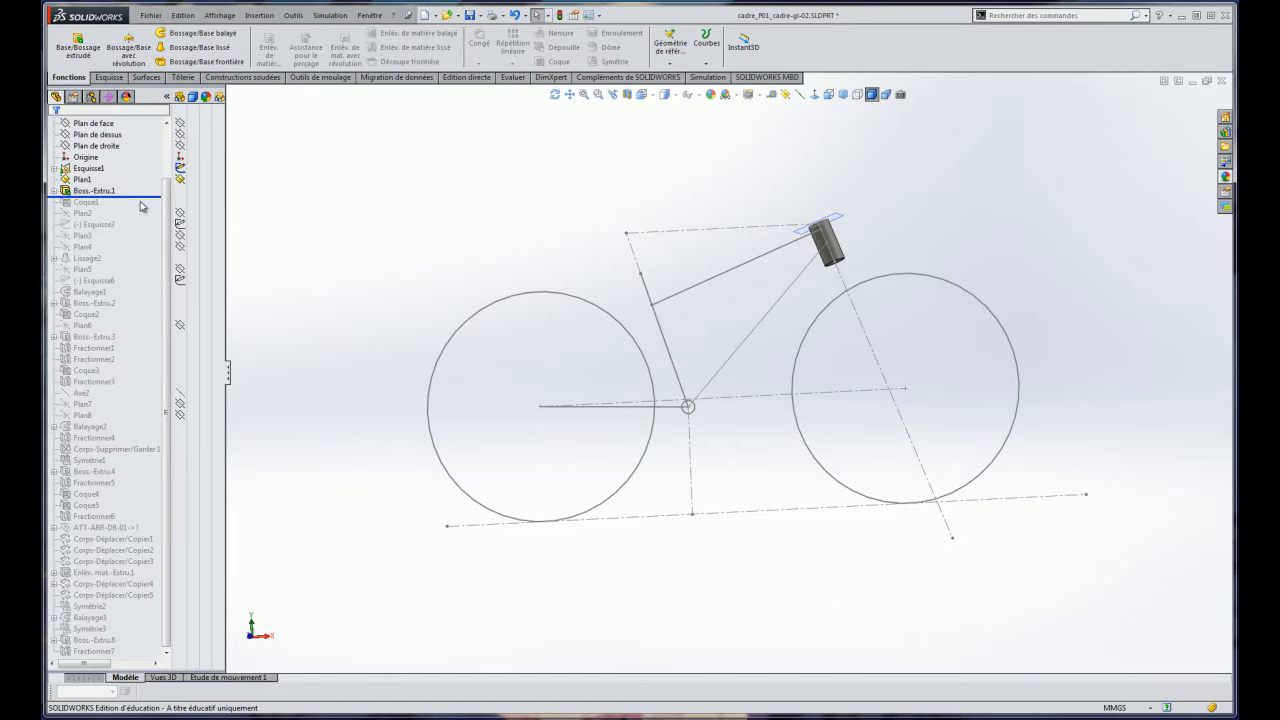
left_click_drag(149, 197, 150, 207)
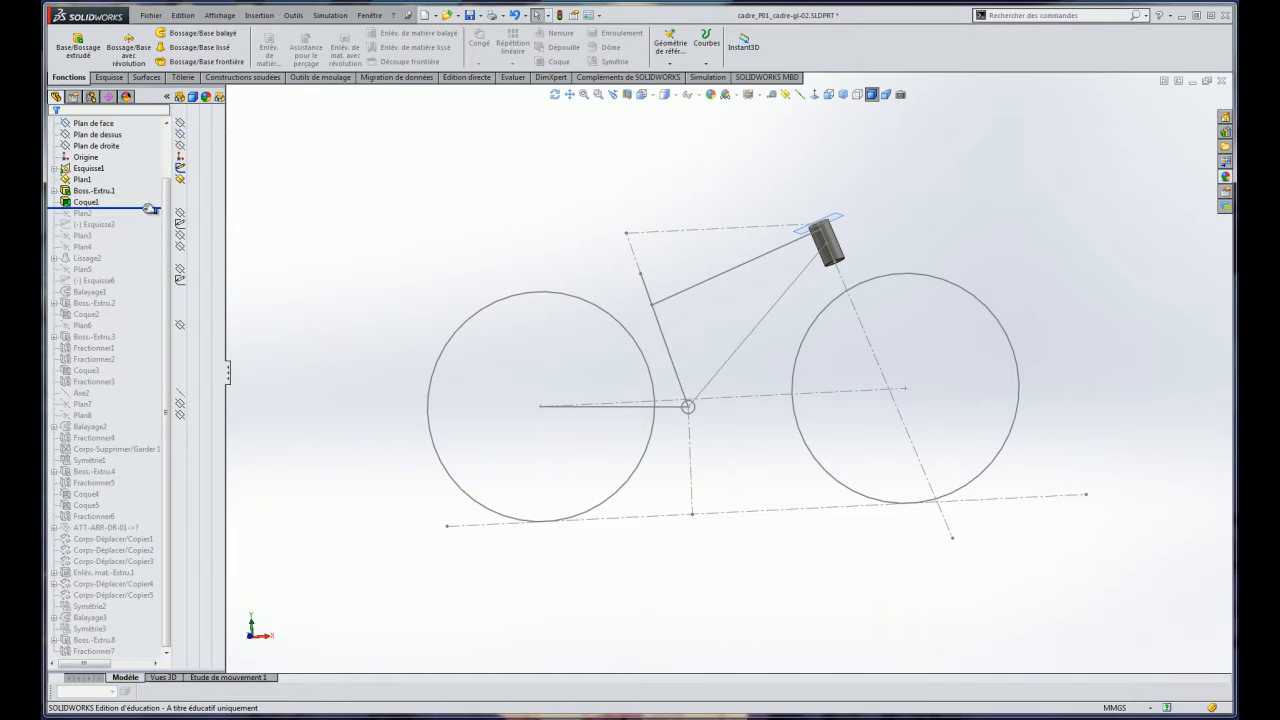
middle_click_drag(491, 280, 886, 343)
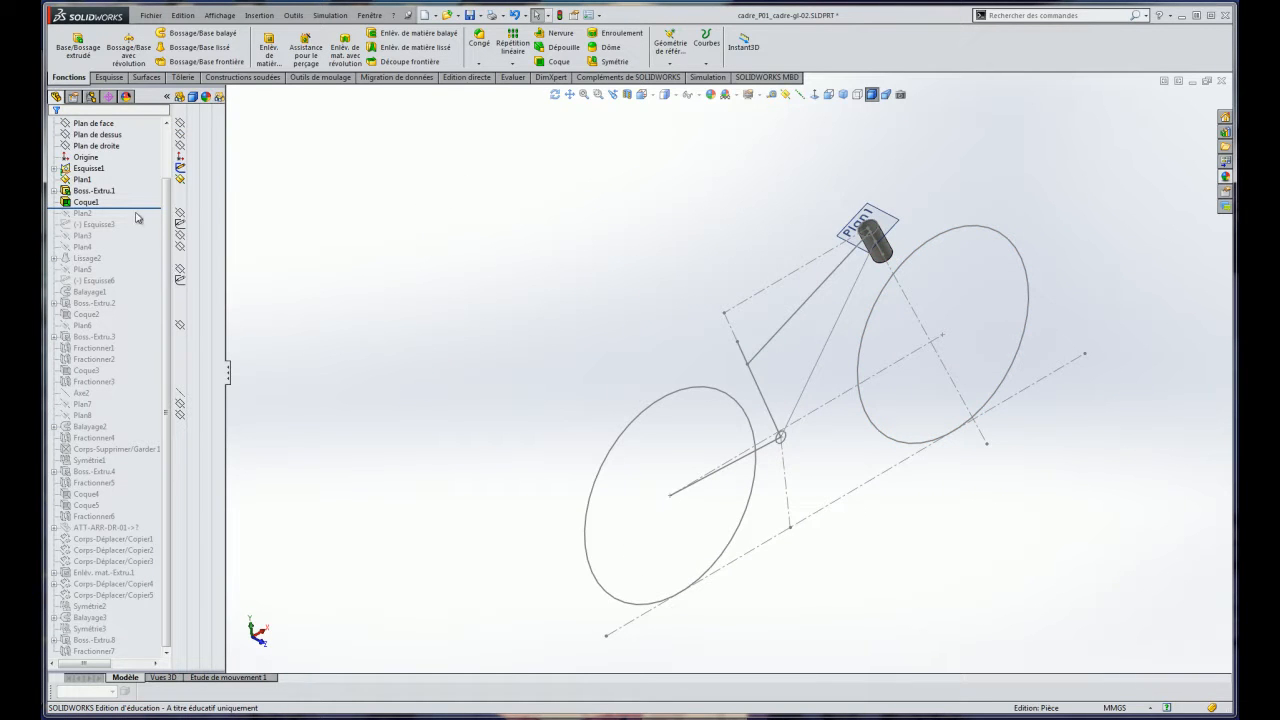
Roll the history forward past the down tube loft Lissage2 and the top tube sweep Balayage1, and select the sweep's Esquisse1.
left_click_drag(145, 207, 146, 264)
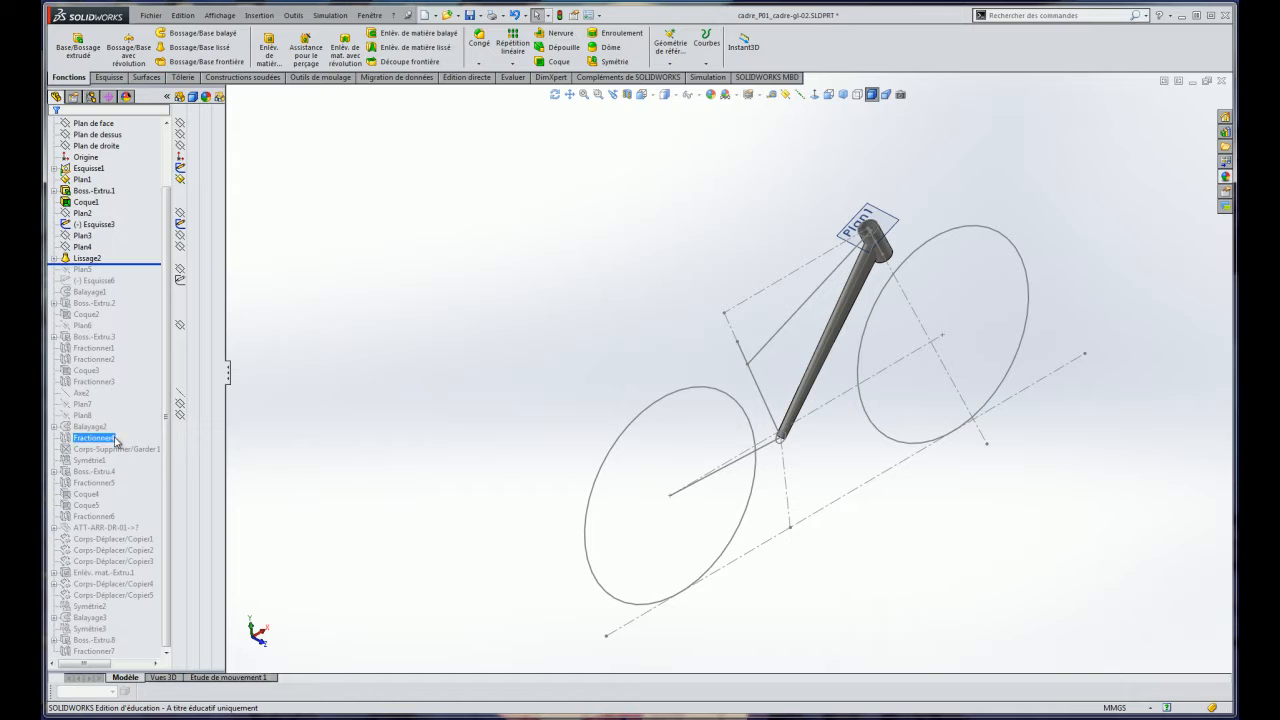
left_click(110, 281)
left_click_drag(136, 263, 139, 300)
left_click(100, 290)
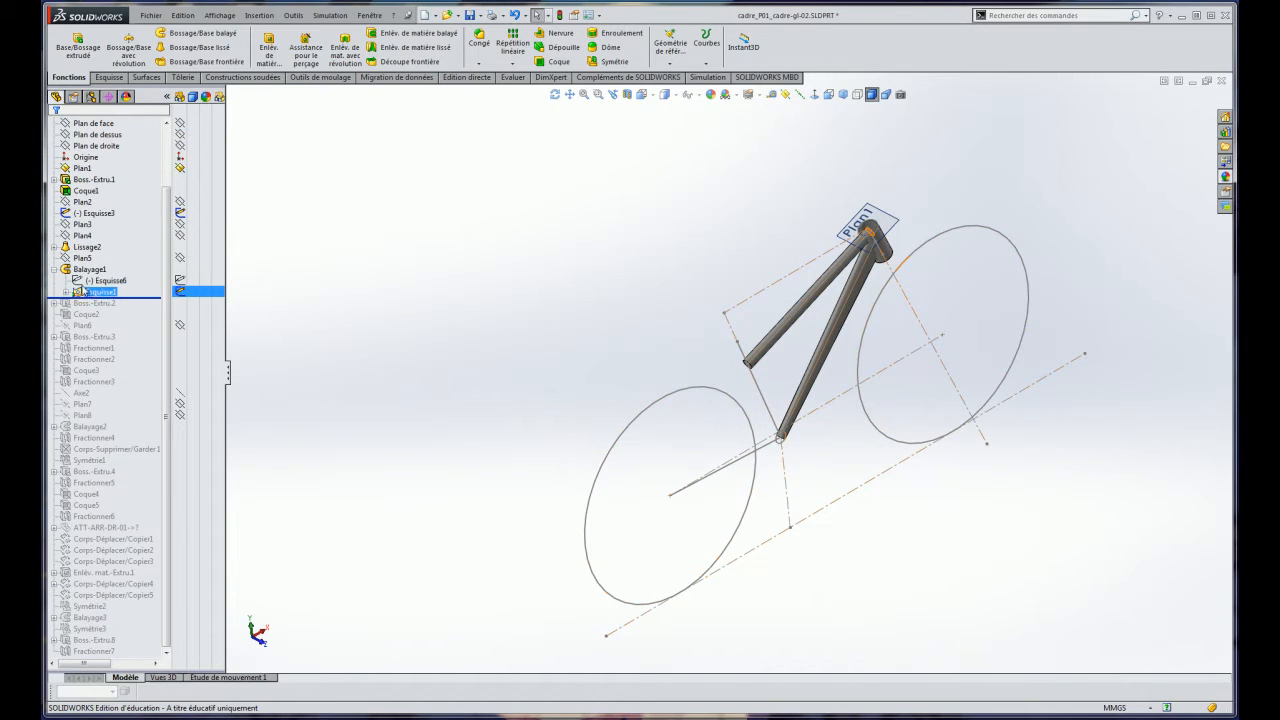
mouse_move(100, 272)
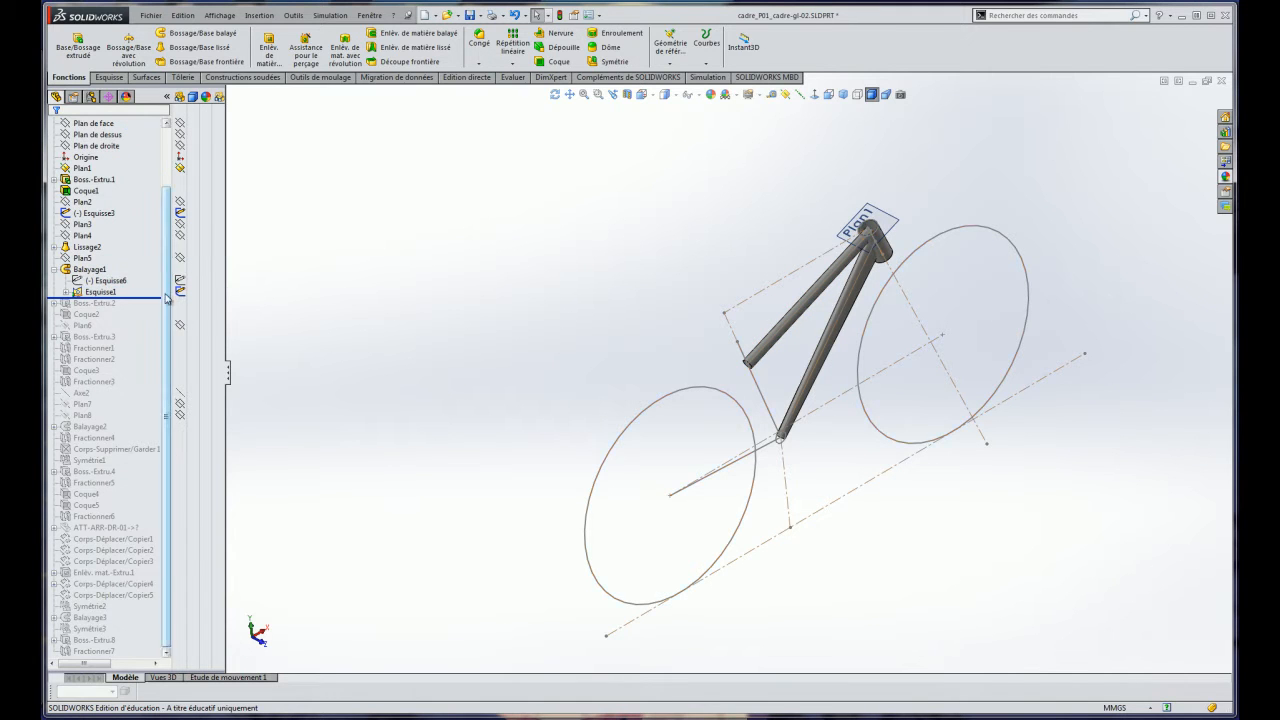
Roll the history forward to include the bottom bracket extrusion Boss.-Extru.2 and inspect the frame from the side.
left_click_drag(156, 297, 156, 308)
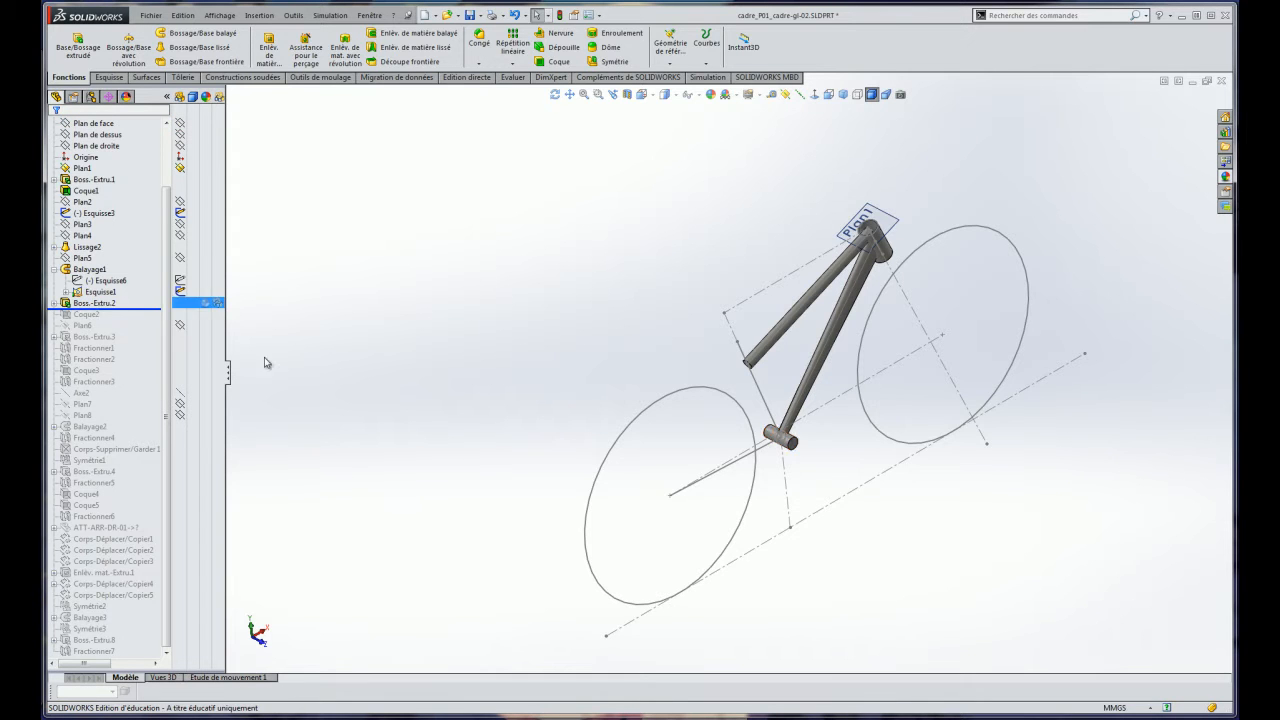
middle_click_drag(522, 322, 629, 357)
scroll(631, 358, "up", 6)
key("f")
scroll(735, 402, "down", 5)
scroll(738, 326, "down", 2)
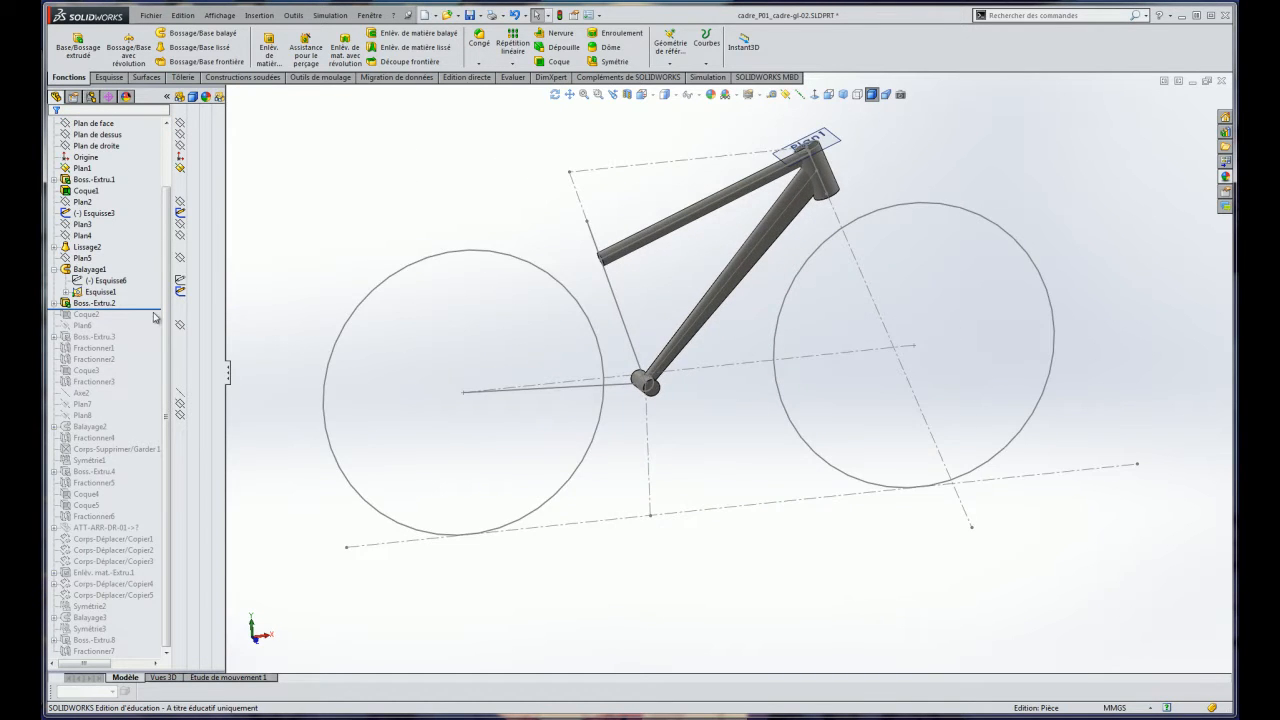
Roll the history forward to just below Fractionner2 and examine the split Fractionner1 at the bottom bracket.
left_click_drag(156, 308, 157, 361)
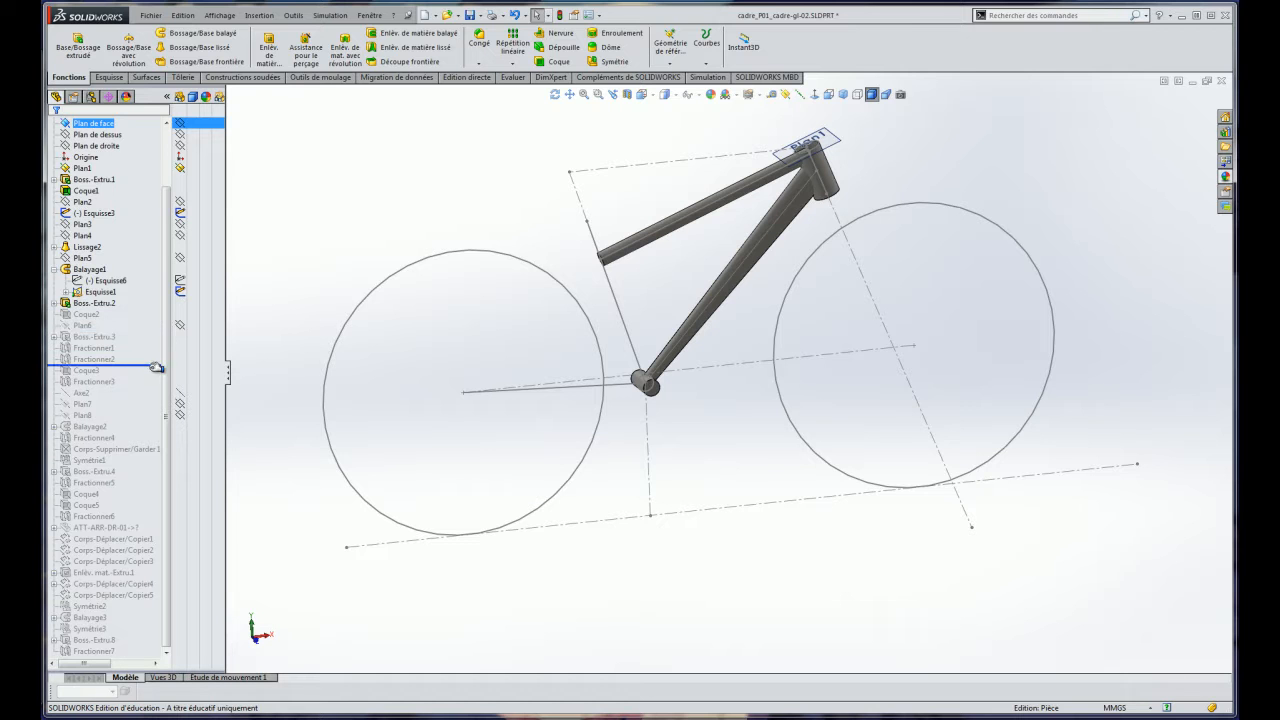
left_click(86, 348)
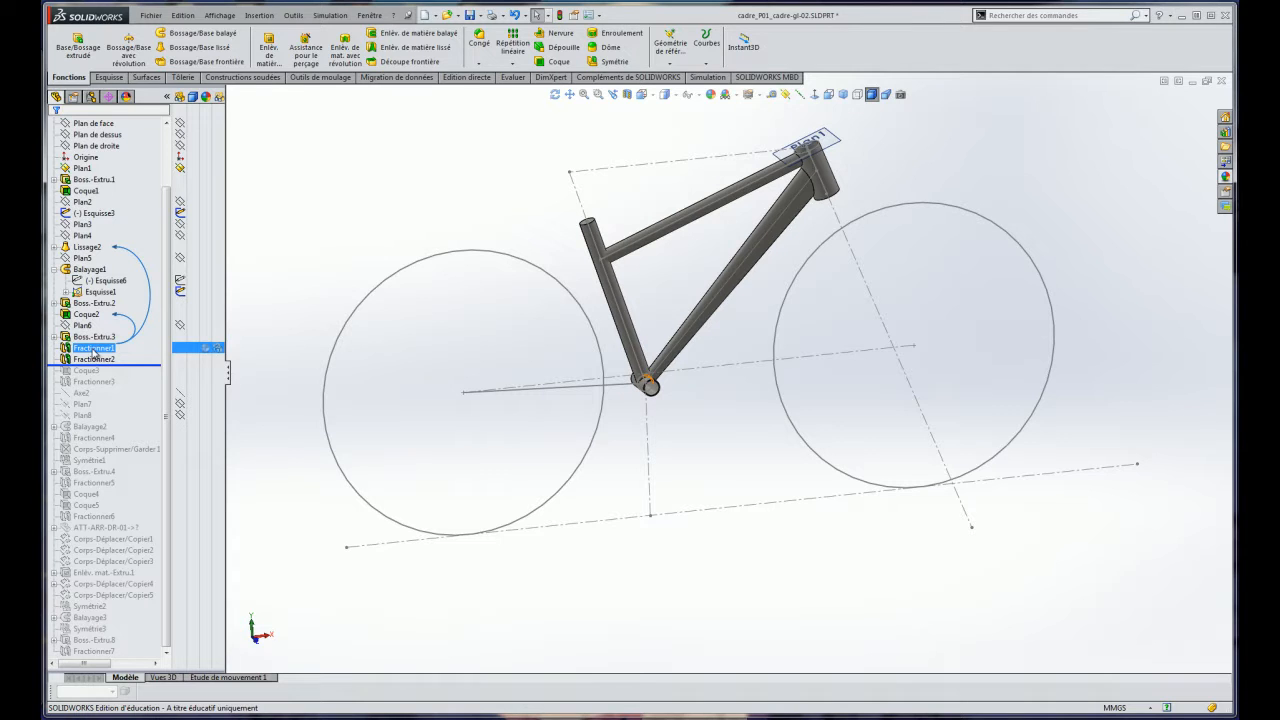
scroll(650, 395, "down", 8)
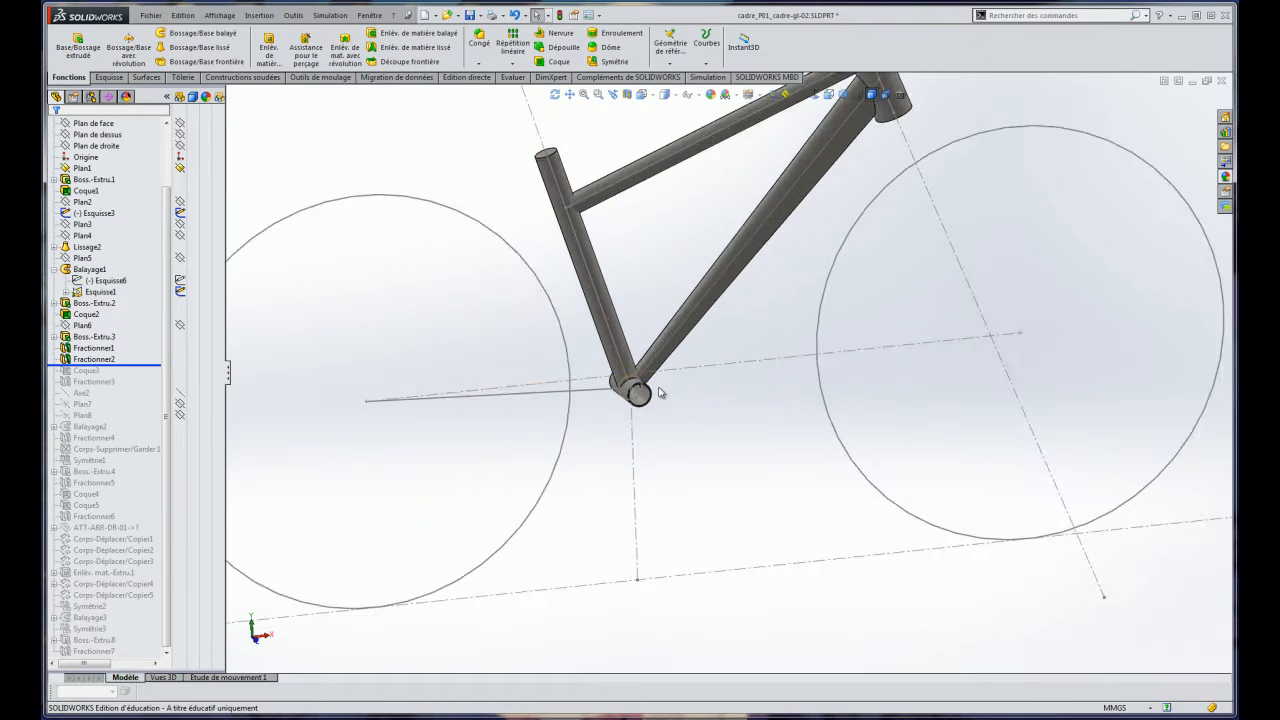
left_click(94, 350)
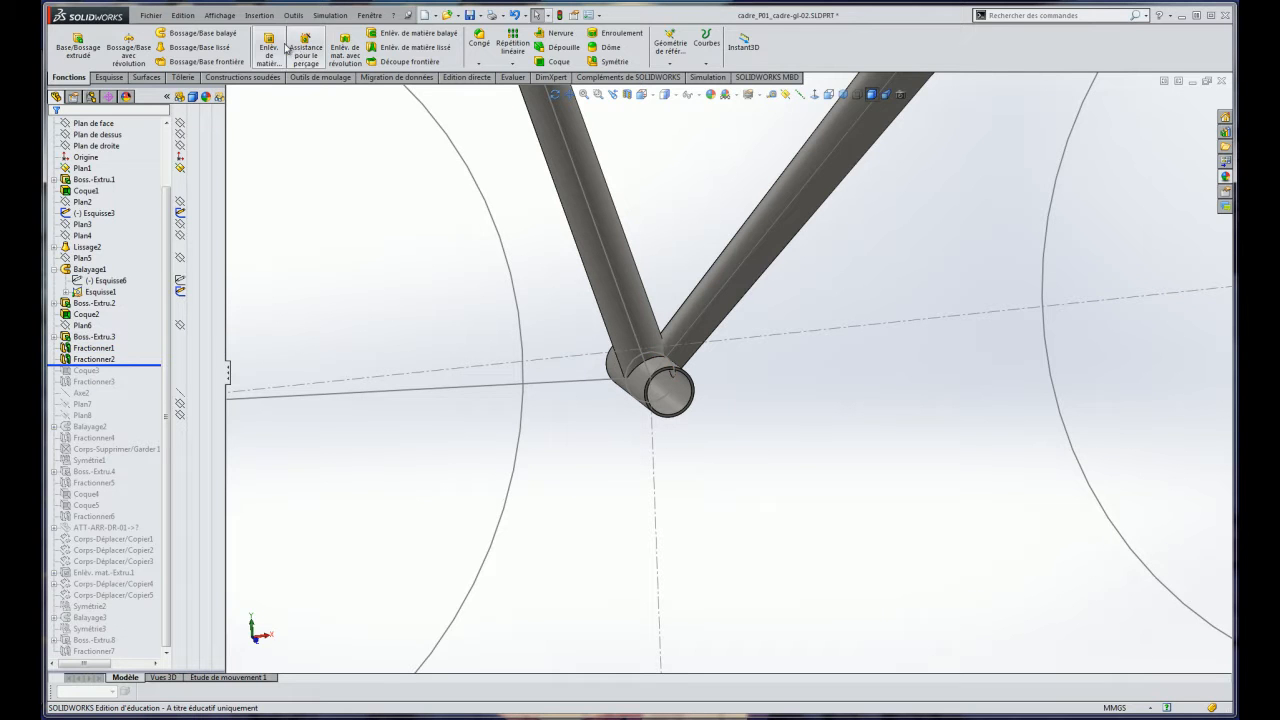
left_click(94, 351)
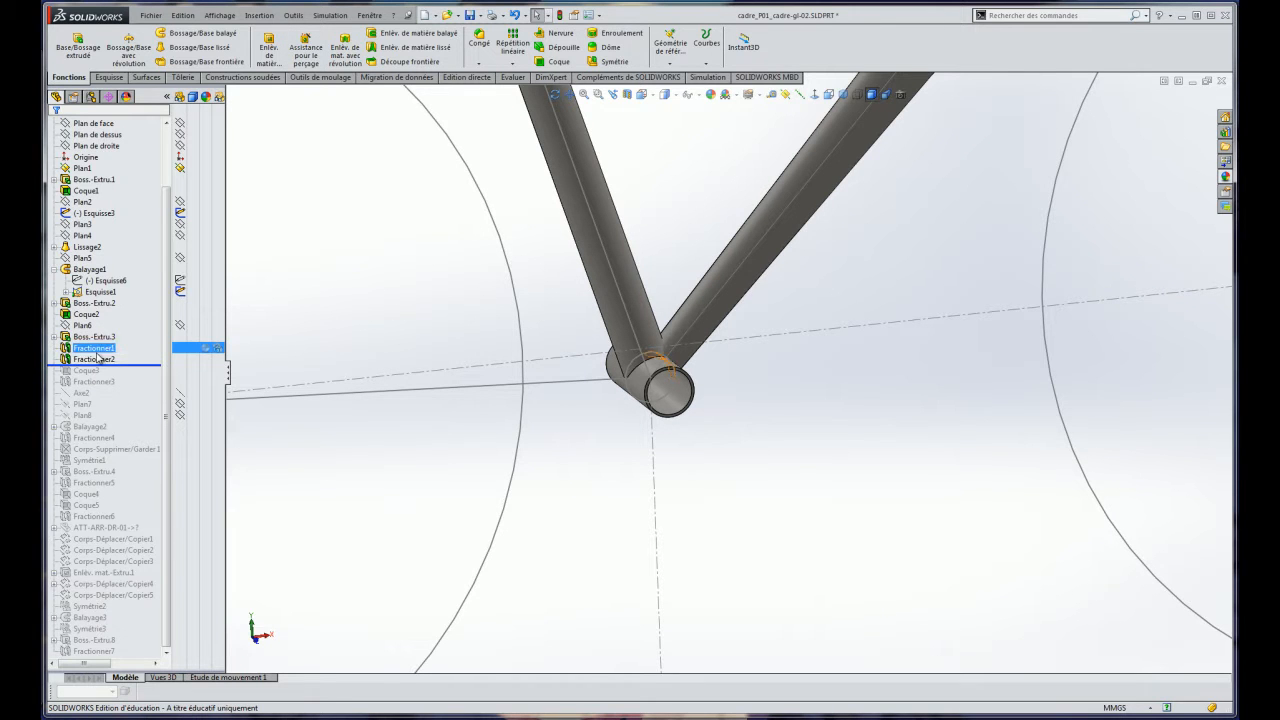
Roll the history forward to just below Boss.-Extru.4 and show the whole frame.
scroll(186, 408, "up", 2)
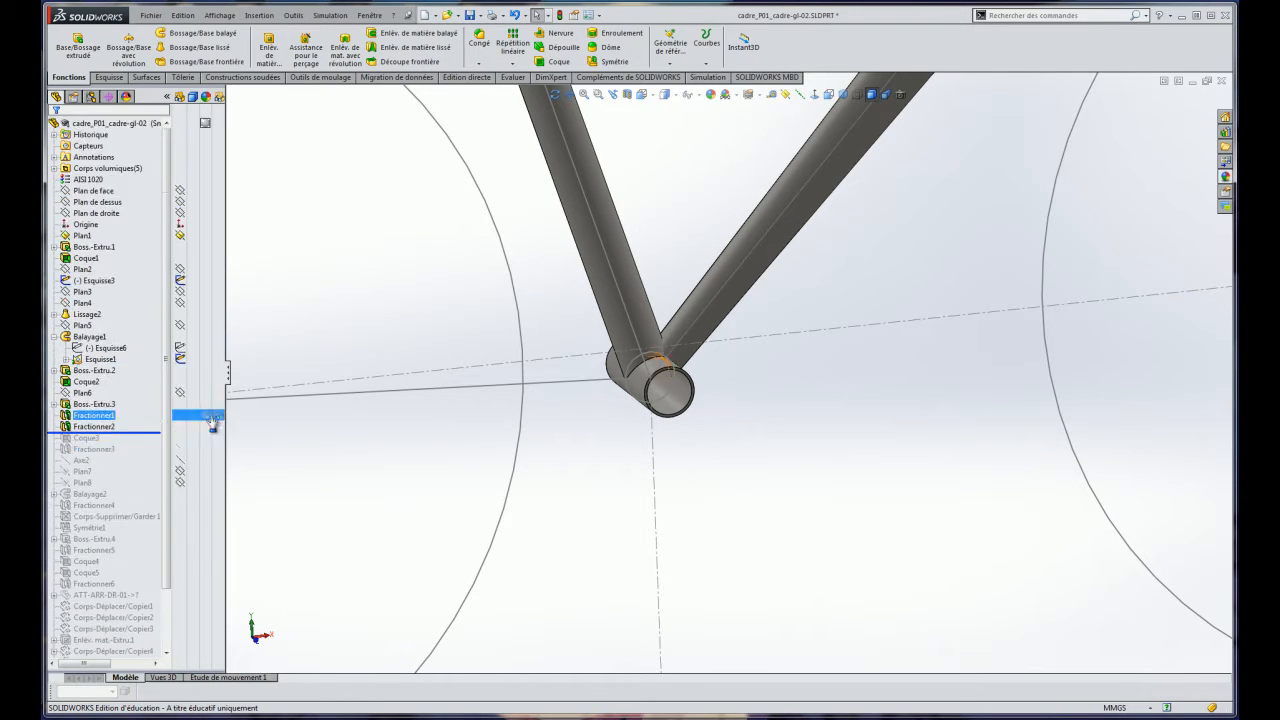
scroll(740, 493, "down", 2)
left_click_drag(147, 433, 136, 545)
key("f")
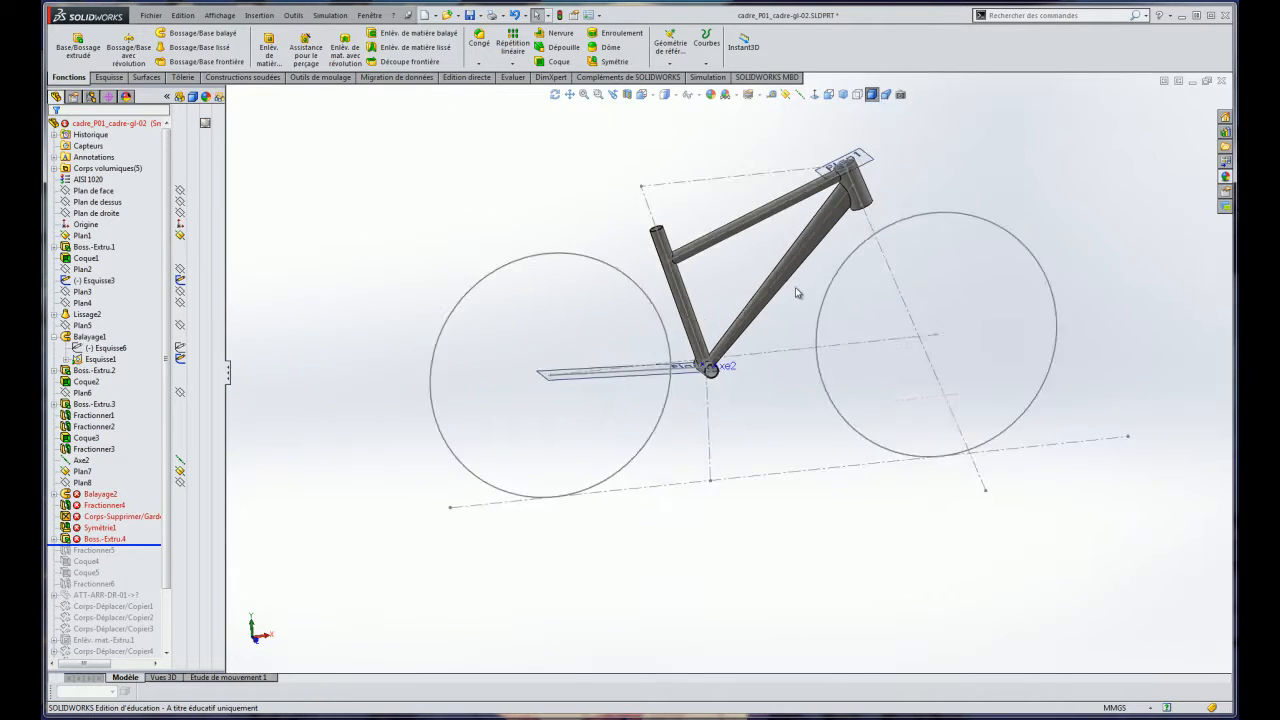
Roll the history back to just below Balayage2 and expand that sweep to show its sketches.
scroll(796, 293, "down", 2)
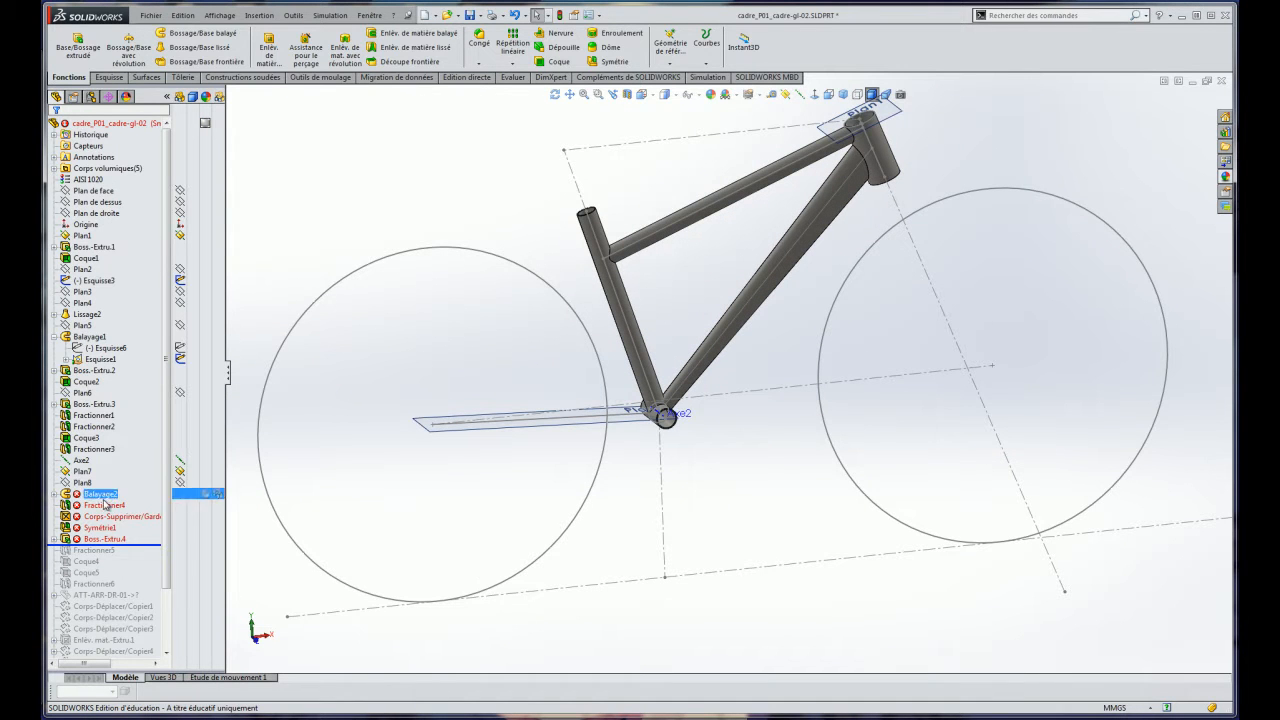
left_click_drag(152, 545, 140, 499)
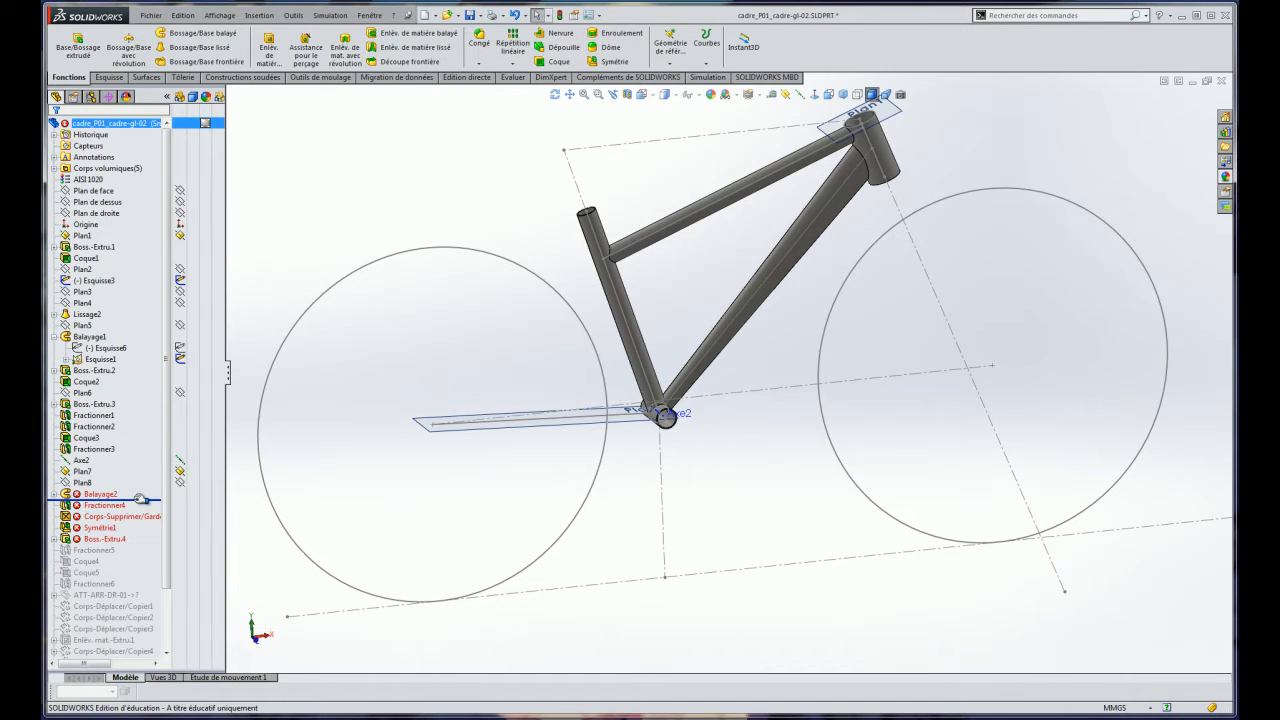
left_click(55, 494)
Examine the sketches Esquisse9 and Esquisse8 of Balayage2 in an angled view of the frame.
left_click(104, 505)
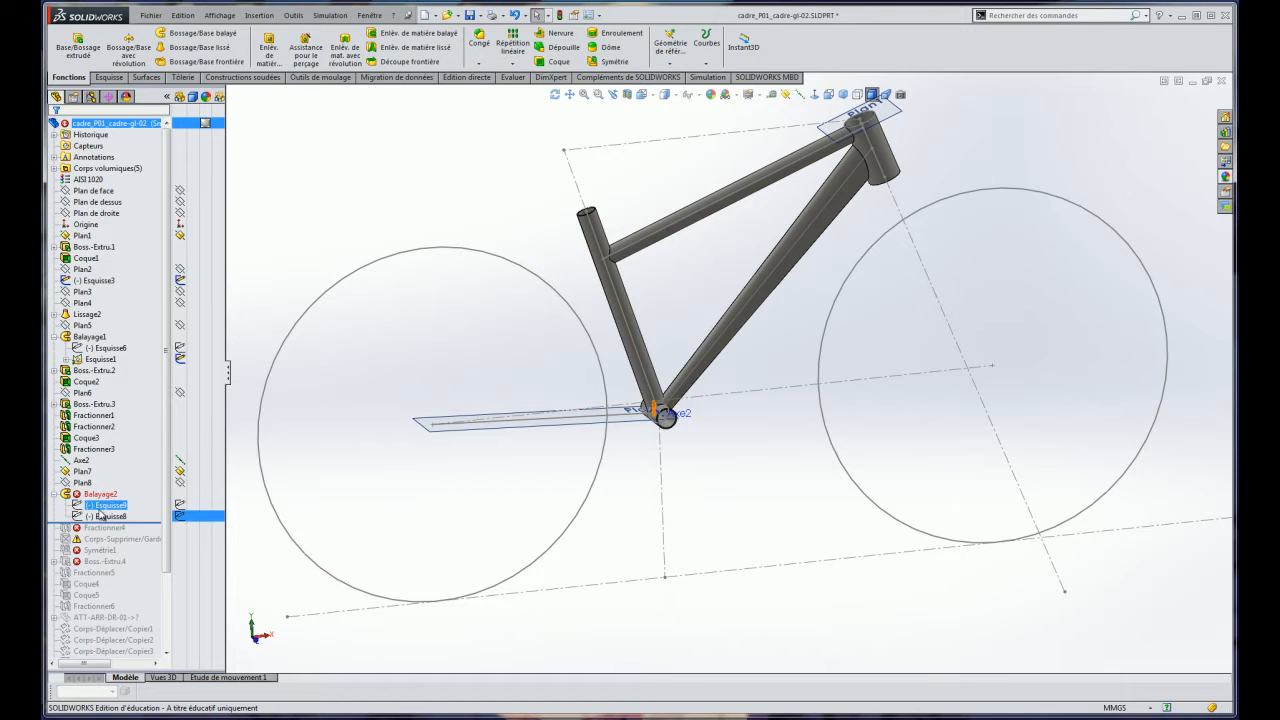
left_click(104, 516)
left_click(295, 514)
middle_click_drag(372, 466, 400, 539)
left_click(110, 505)
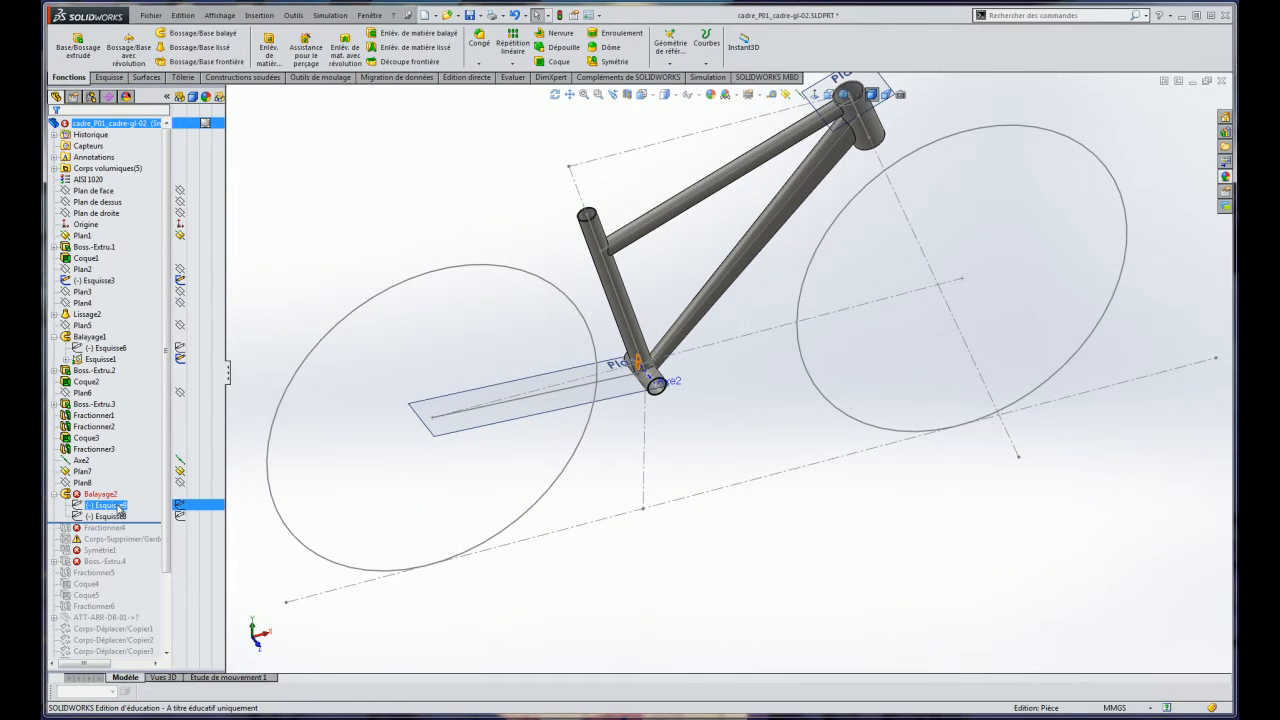
left_click(117, 517)
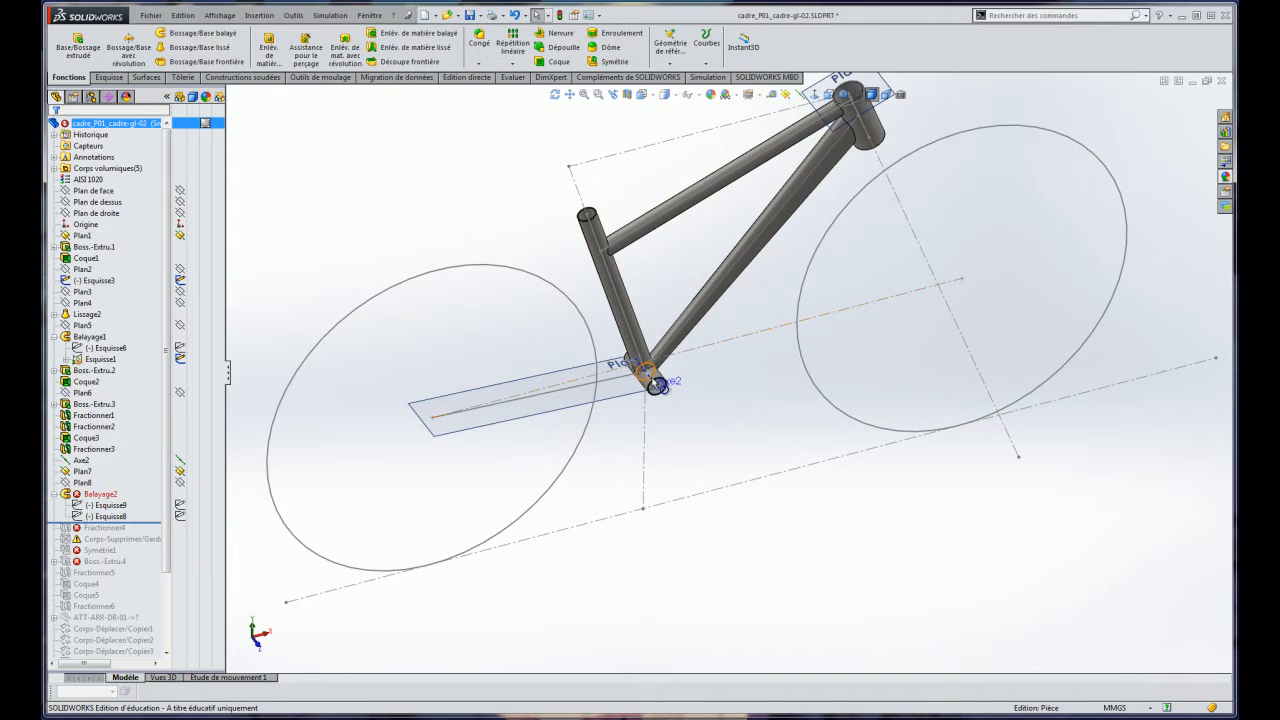
left_click(106, 507)
left_click(112, 506)
left_click(110, 516)
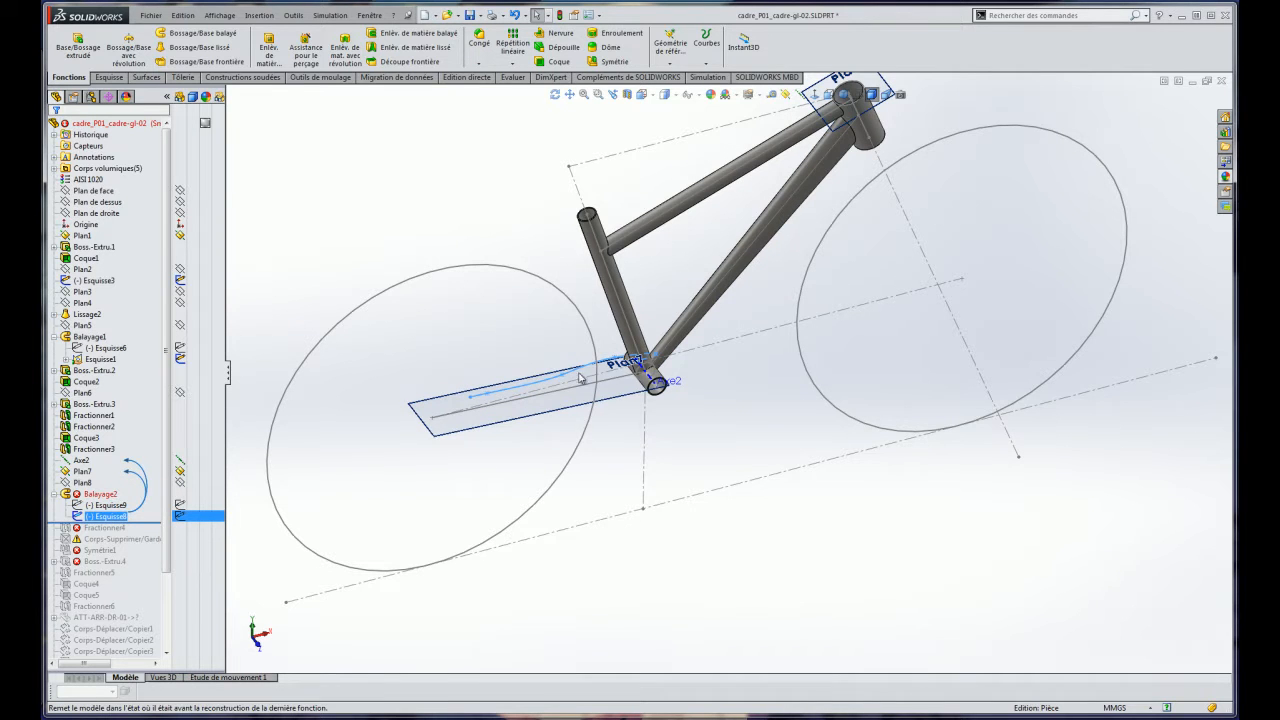
Open Esquisse8 of the sweep Balayage2 for editing.
right_click(105, 516)
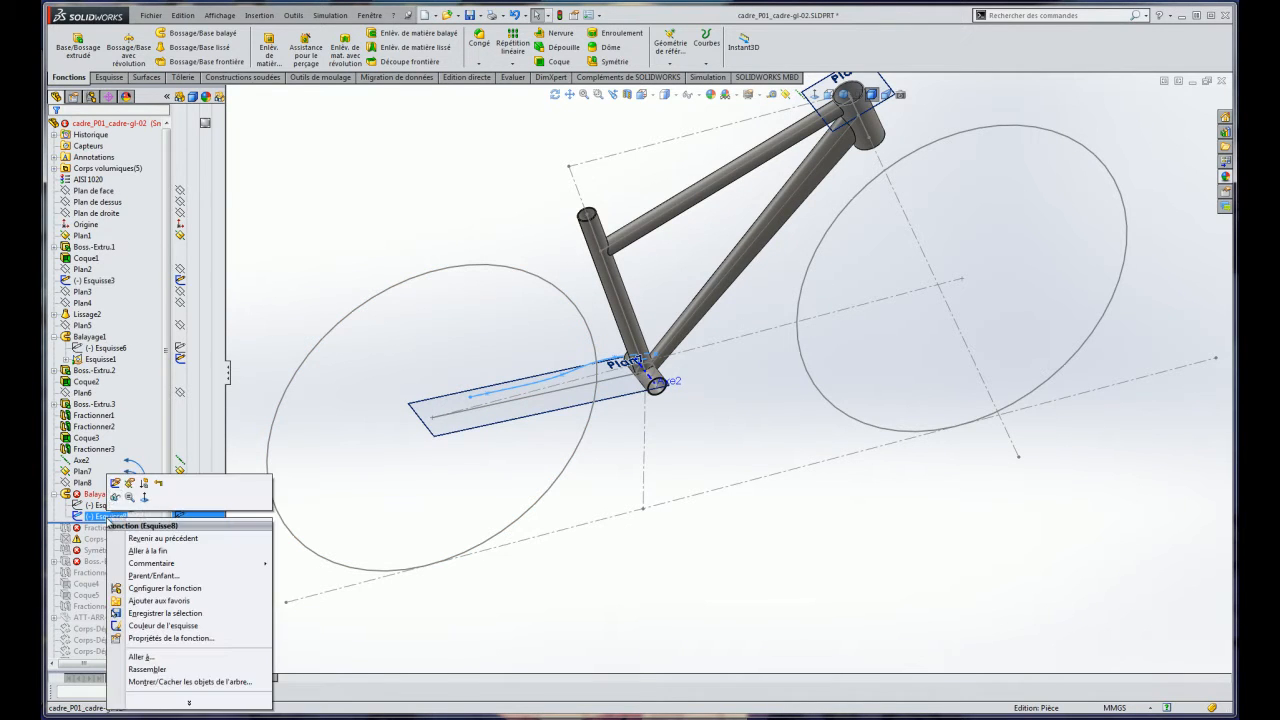
left_click(114, 486)
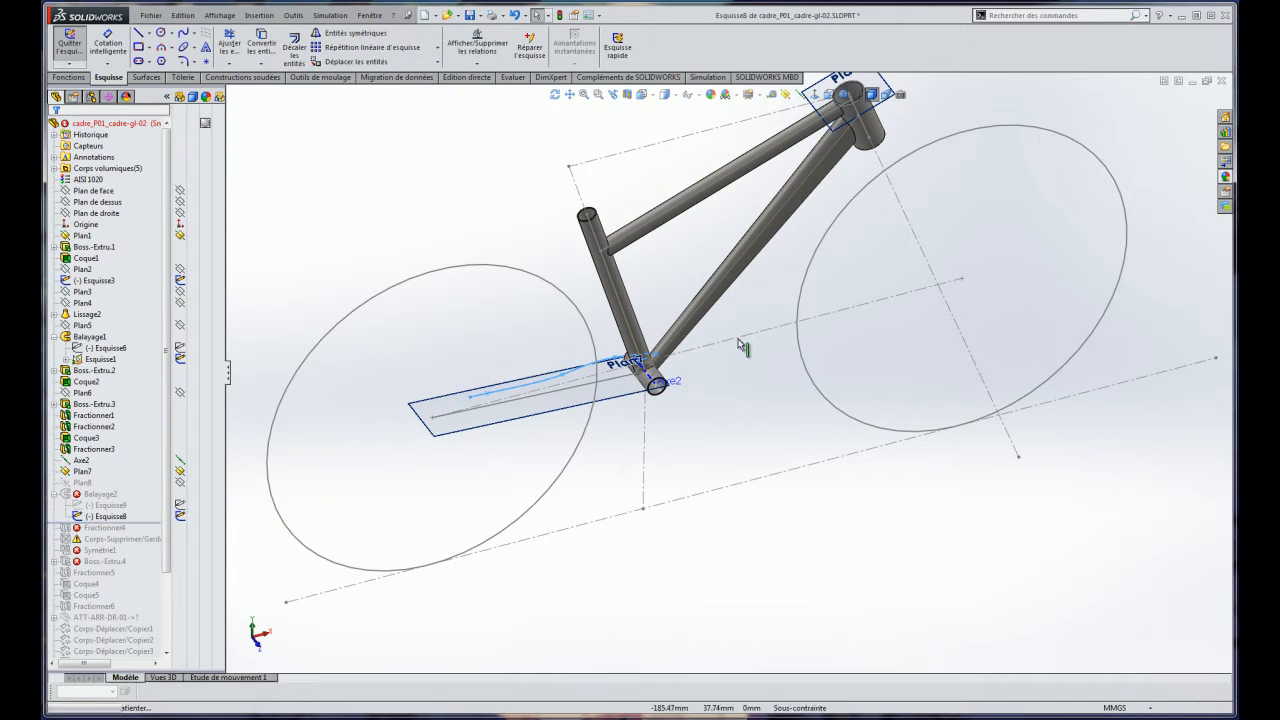
scroll(558, 400, "down", 3)
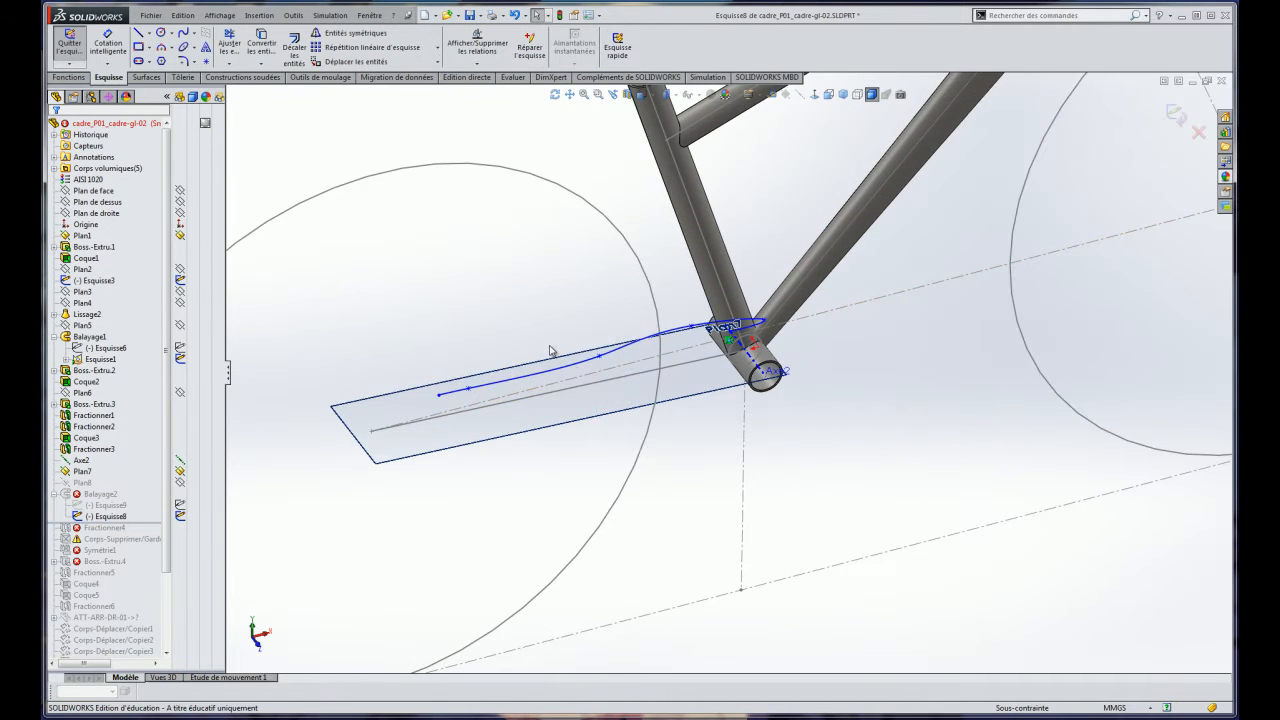
scroll(695, 423, "up", 4)
Examine how the spline in Esquisse8 runs along Plan7 and around the bottom bracket shell.
mouse_move(695, 423)
middle_mouse_down()
mouse_move(780, 486)
mouse_move(742, 527)
mouse_move(703, 477)
mouse_move(735, 466)
mouse_move(723, 491)
middle_mouse_up()
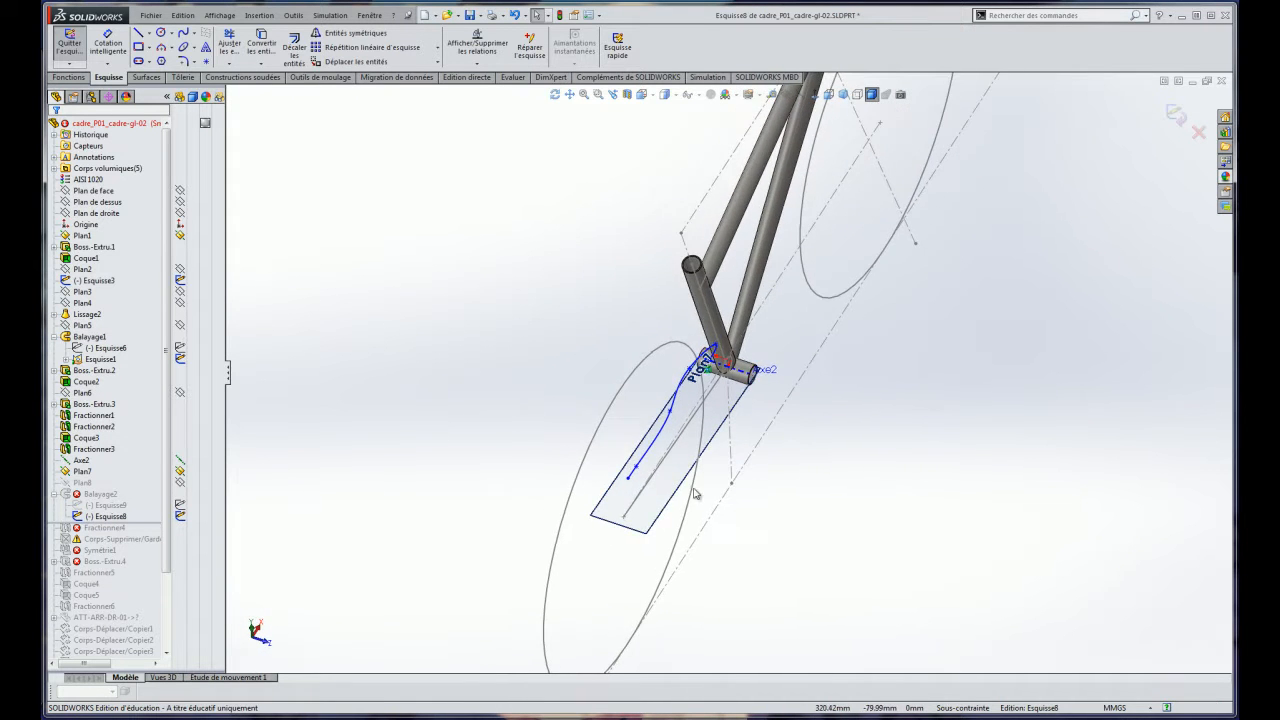
scroll(663, 491, "down", 2)
scroll(729, 306, "down", 2)
scroll(741, 341, "down", 2)
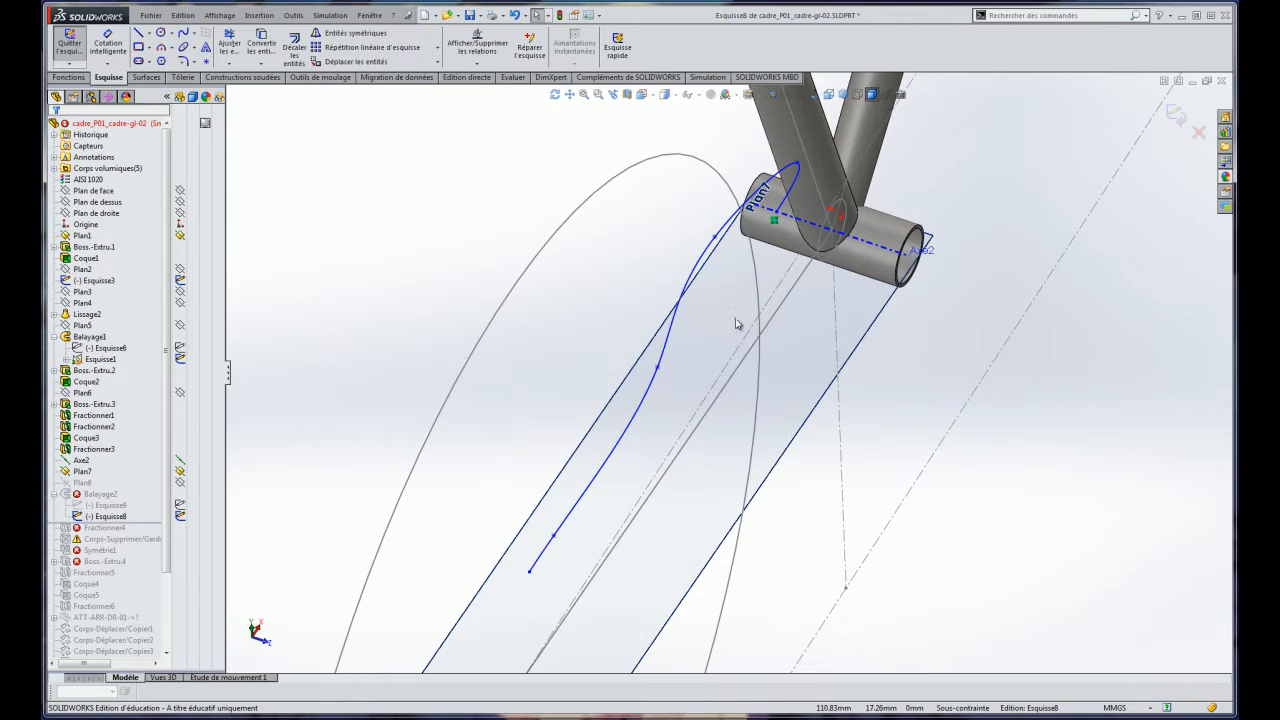
middle_click_drag(694, 387, 674, 354)
scroll(702, 247, "up", 5)
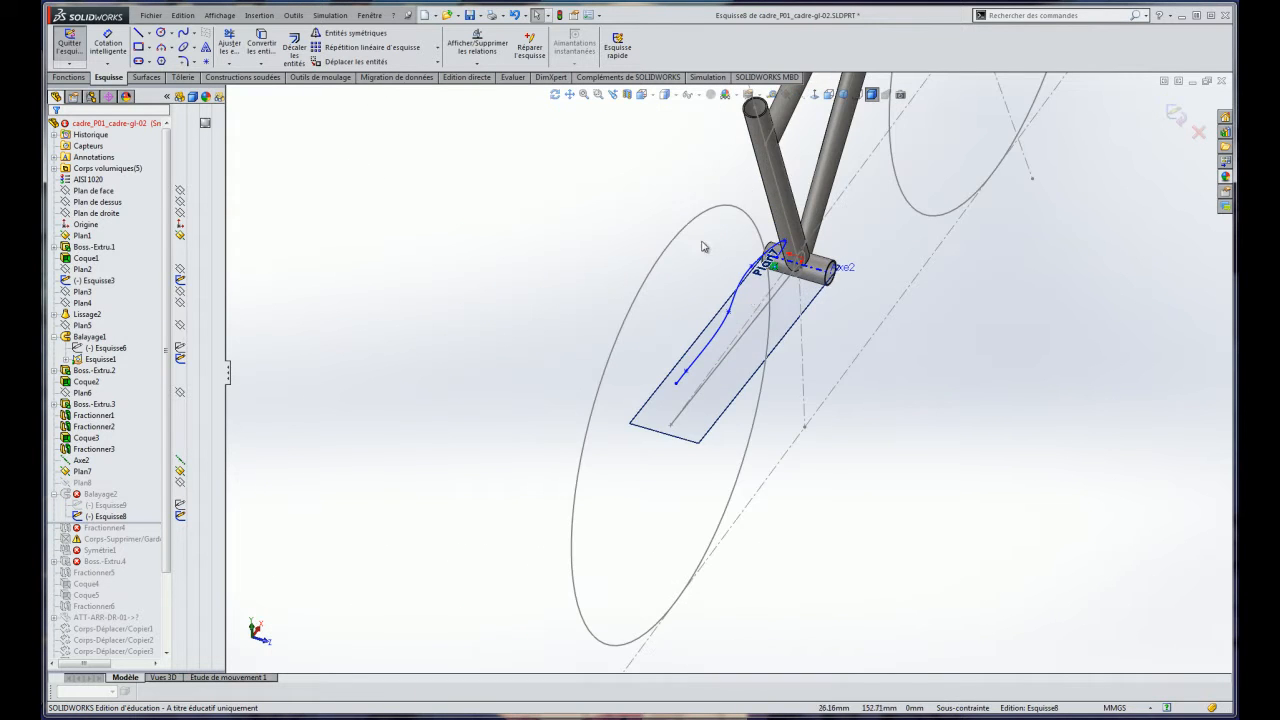
scroll(757, 300, "down", 2)
mouse_move(757, 300)
middle_mouse_down()
mouse_move(806, 351)
mouse_move(797, 330)
middle_mouse_up()
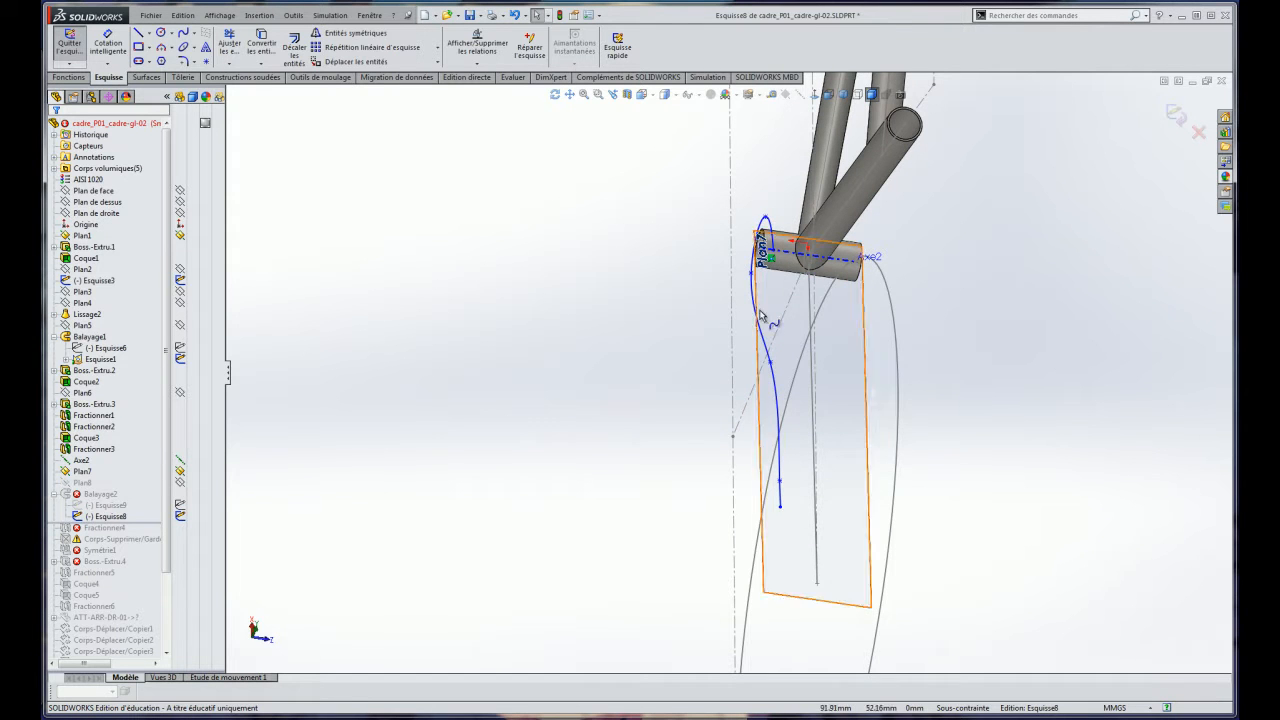
scroll(772, 256, "down", 2)
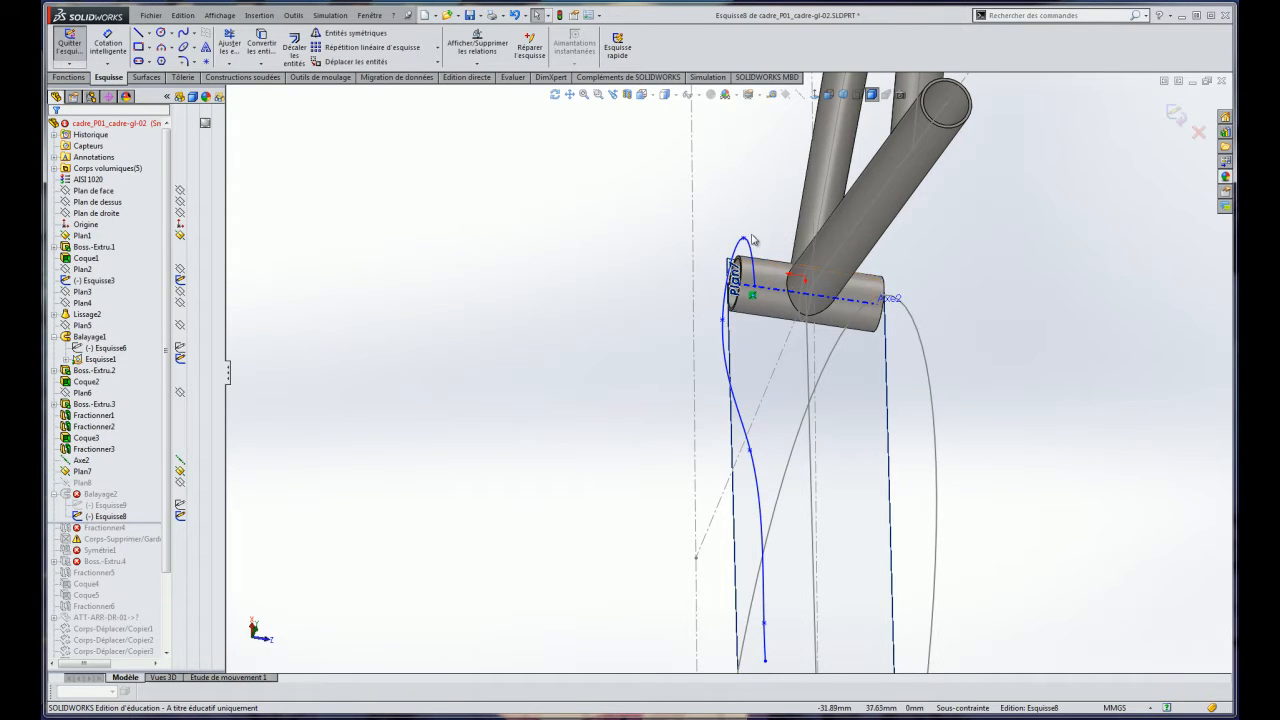
scroll(780, 440, "down", 8)
scroll(742, 397, "up", 6)
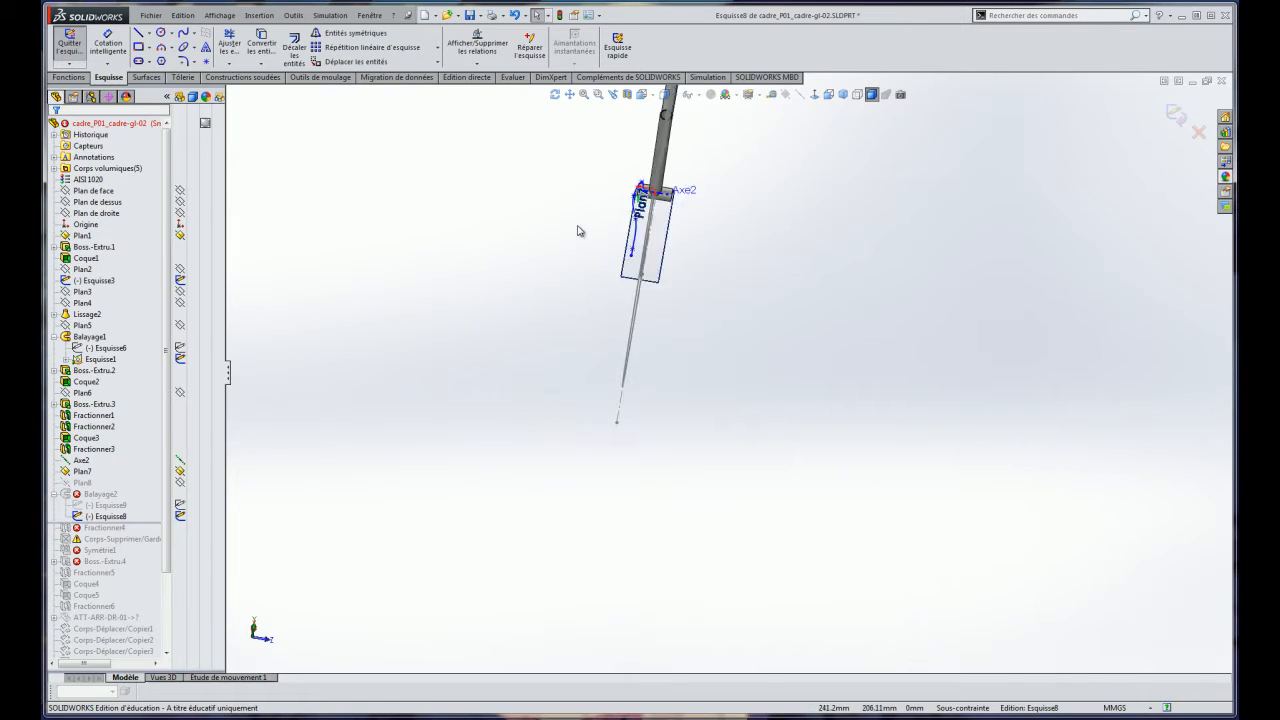
scroll(752, 213, "down", 2)
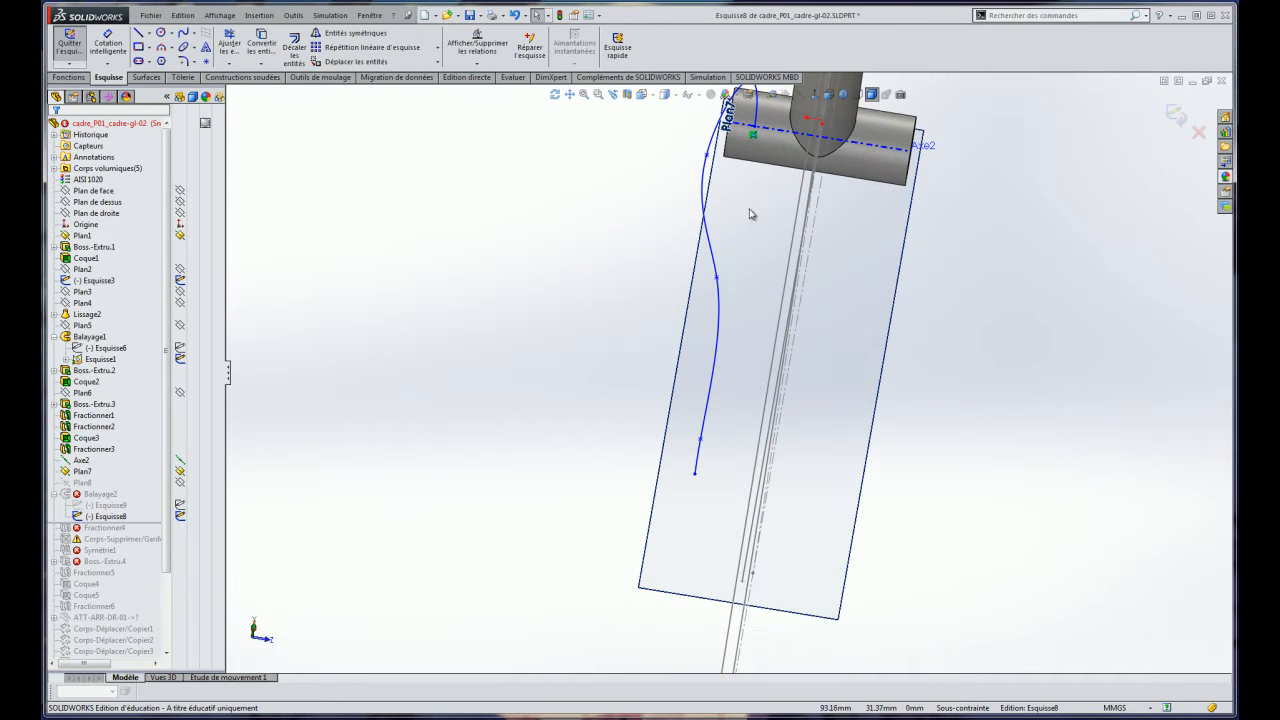
scroll(711, 310, "up", 1)
scroll(712, 307, "down", 1)
scroll(714, 305, "up", 1)
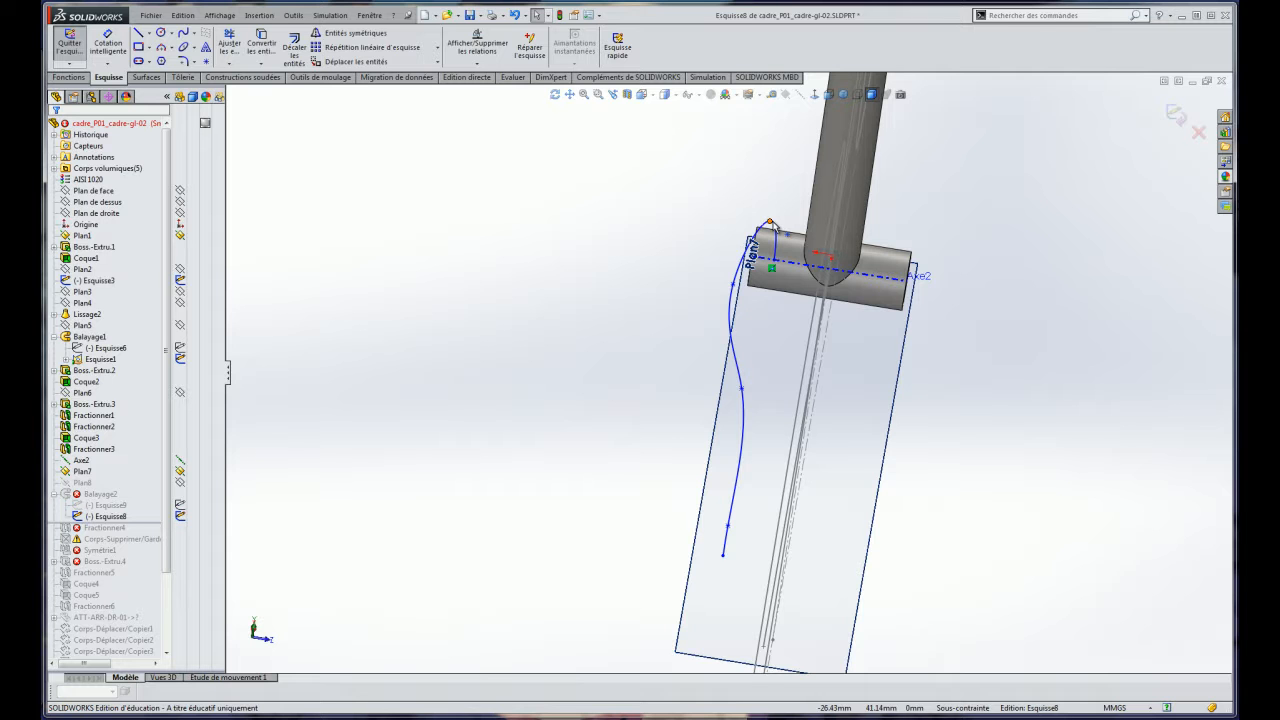
Remove the spline's looping point above the bottom bracket shell and the neighbouring point that makes the curve bulge outward.
left_click(769, 223)
left_click_drag(769, 223, 772, 266)
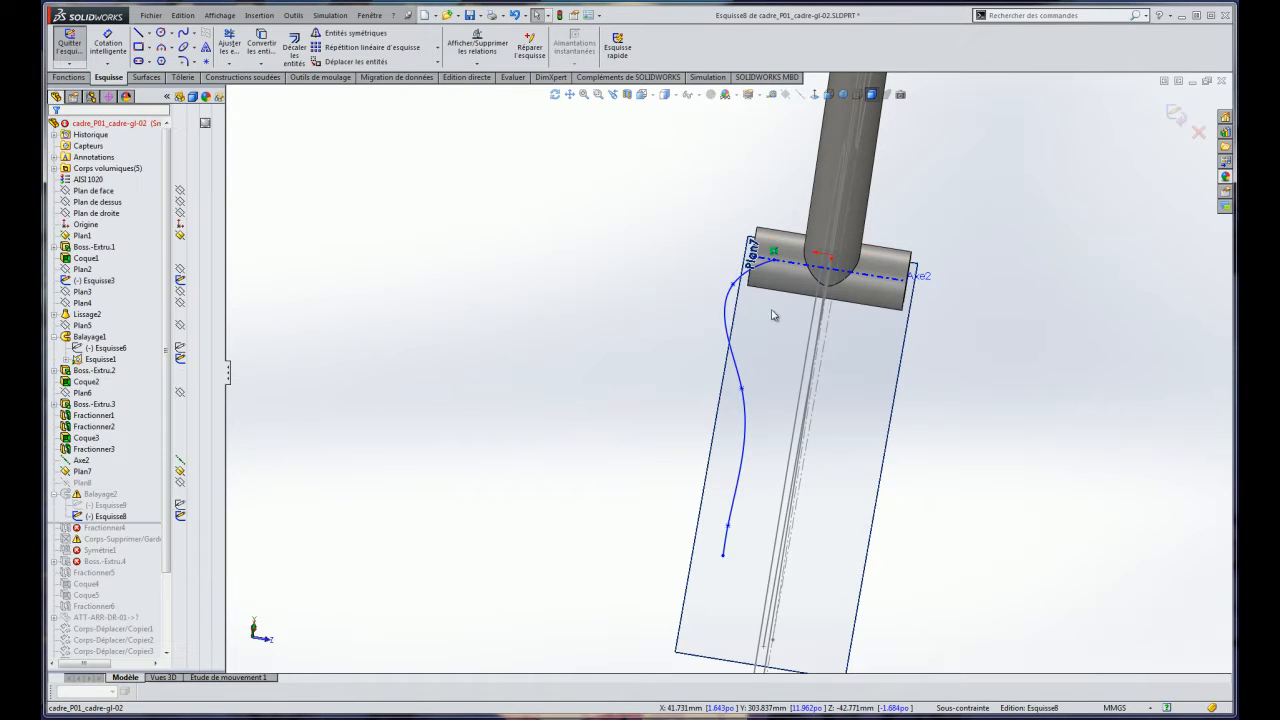
scroll(760, 300, "down", 3)
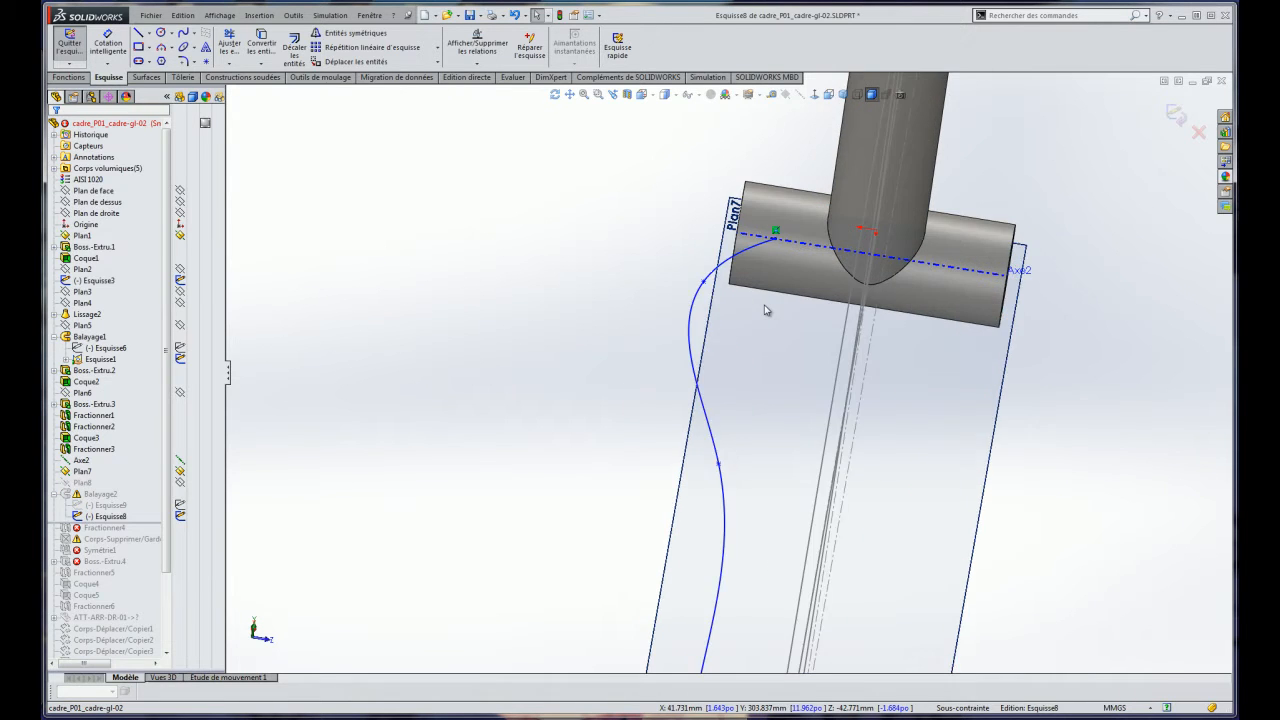
left_click(706, 319)
key("Delete")
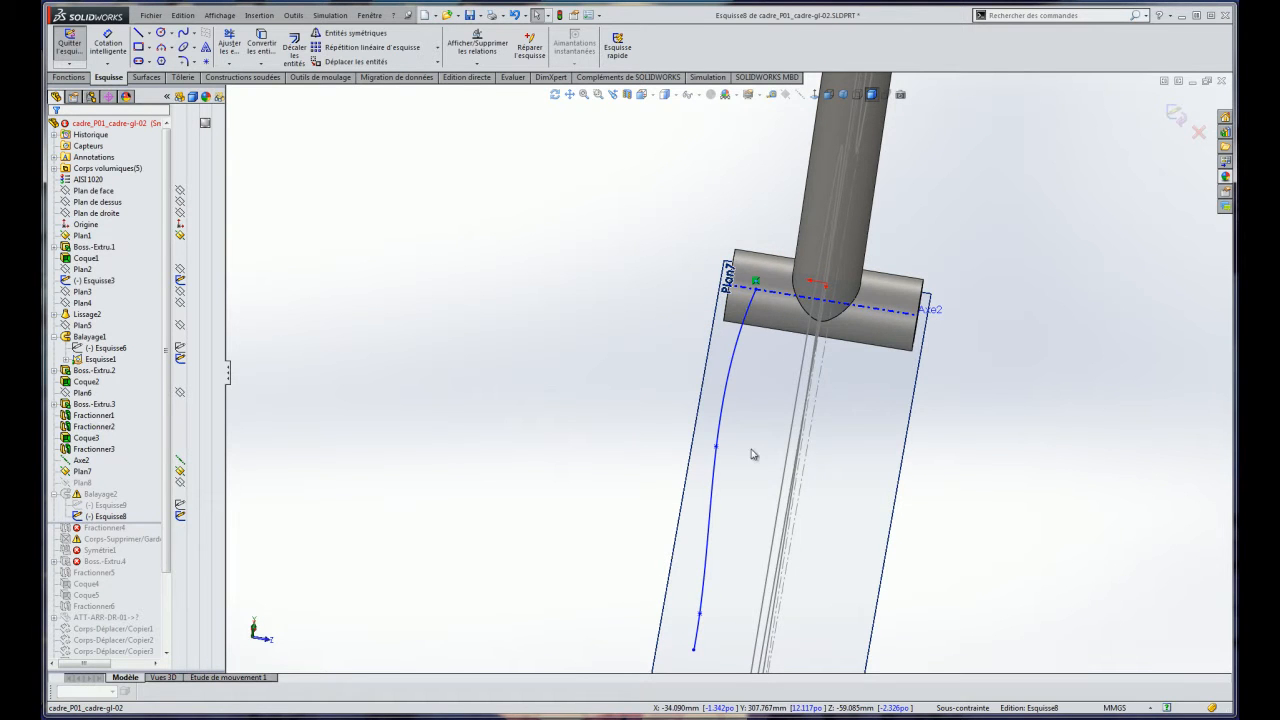
Examine the simplified spline relative to the bottom bracket, Plan7 and the rest of the frame.
middle_click_drag(751, 445, 729, 291)
scroll(730, 300, "down", 3)
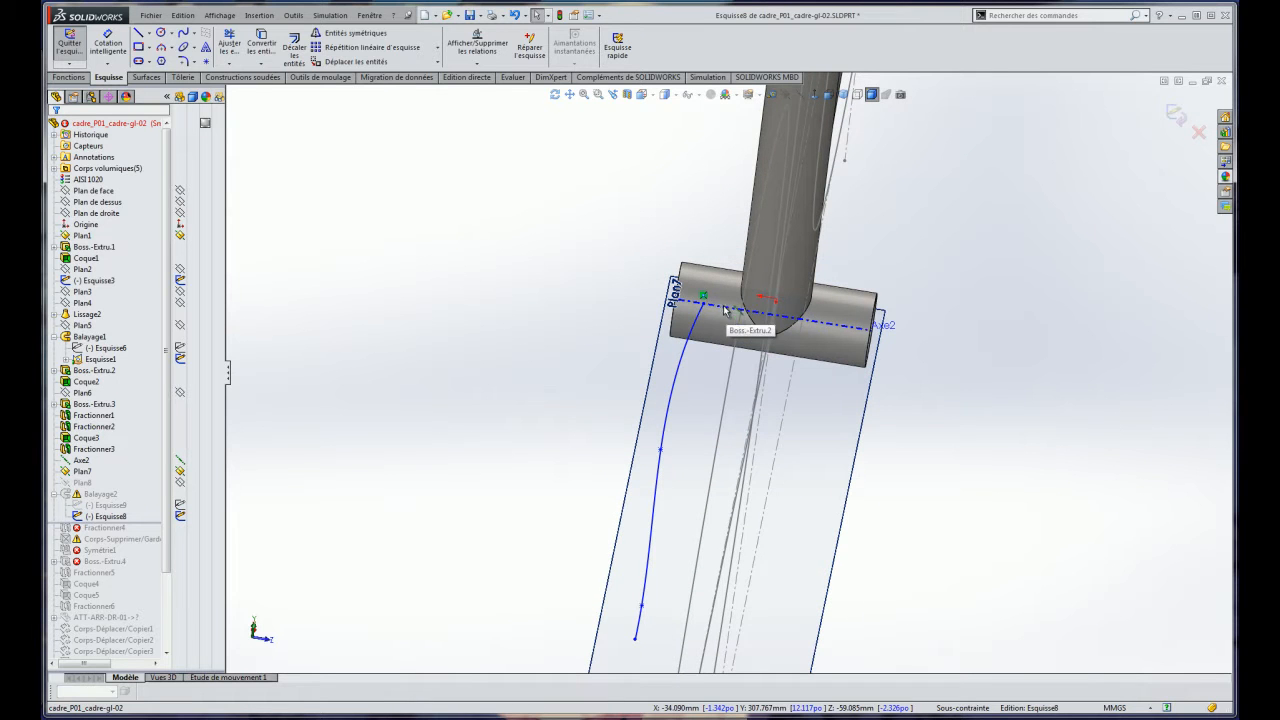
scroll(705, 295, "up", 3)
scroll(745, 576, "down", 2)
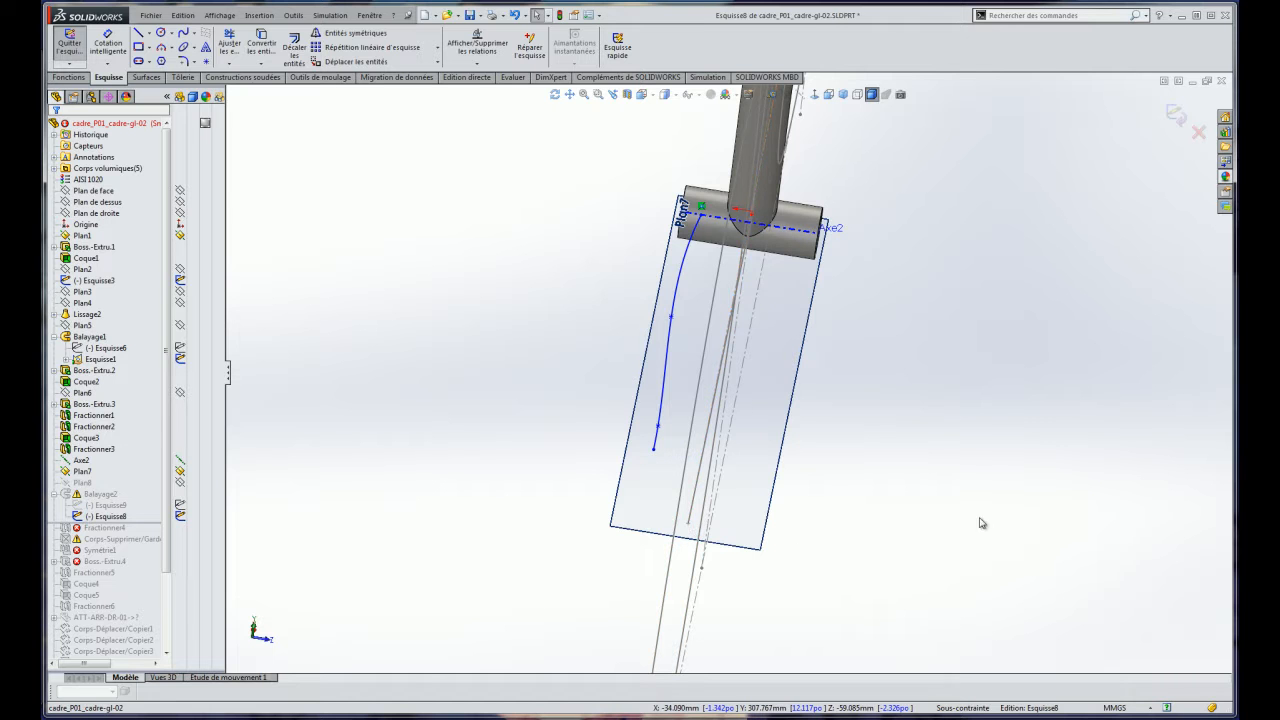
scroll(766, 409, "up", 2)
scroll(700, 380, "down", 6)
scroll(704, 322, "up", 6)
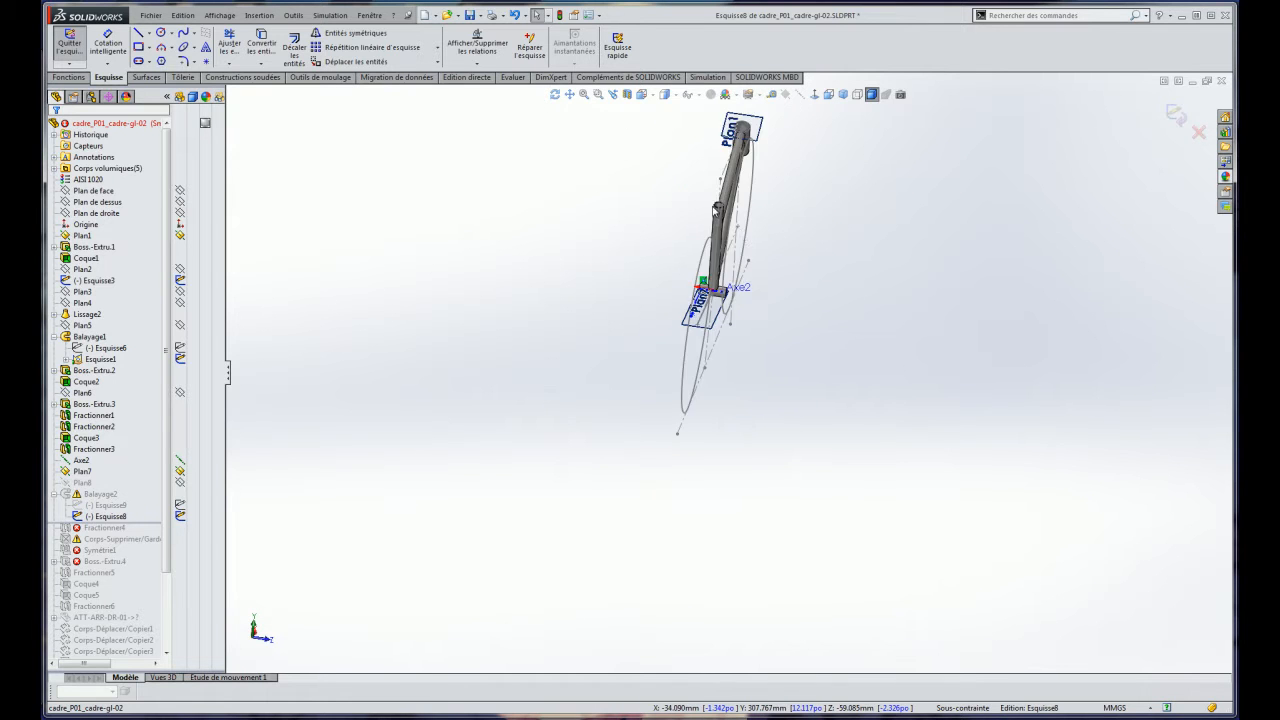
middle_click_drag(740, 343, 675, 428)
scroll(668, 435, "down", 4)
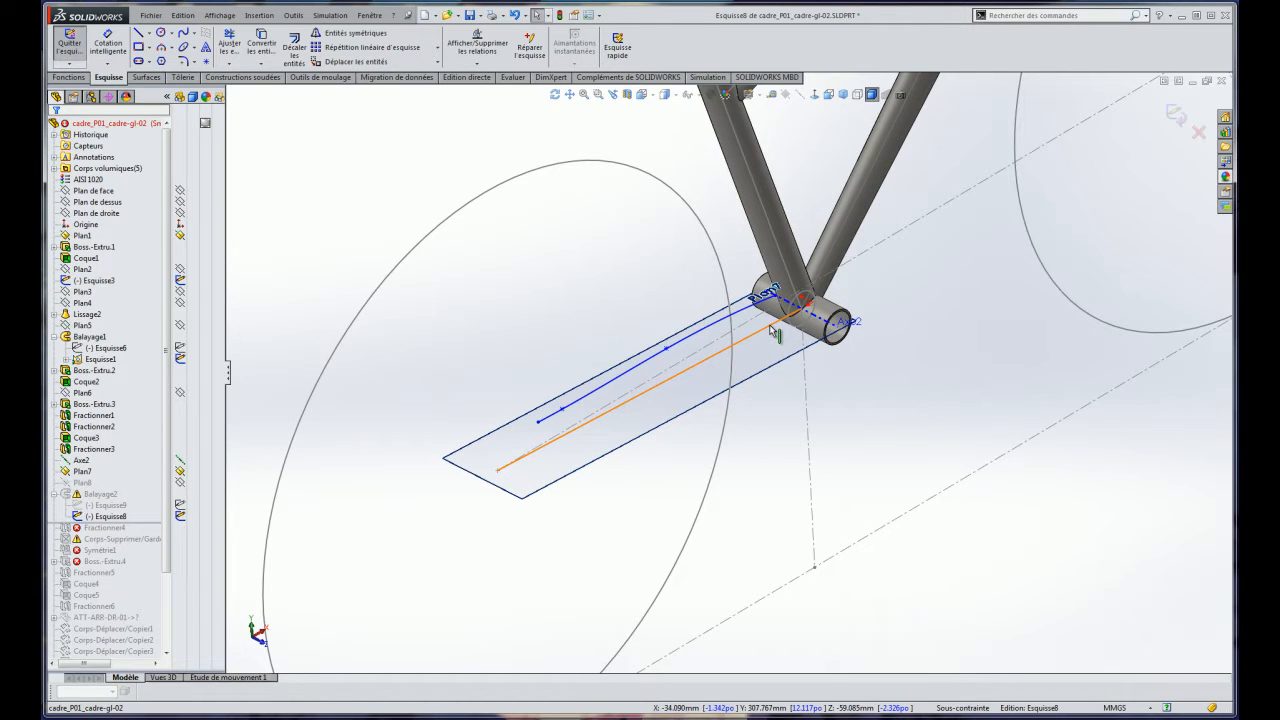
Draw a construction line about 106 mm long at 90° outward from the rear wheel axle point.
left_click(150, 37)
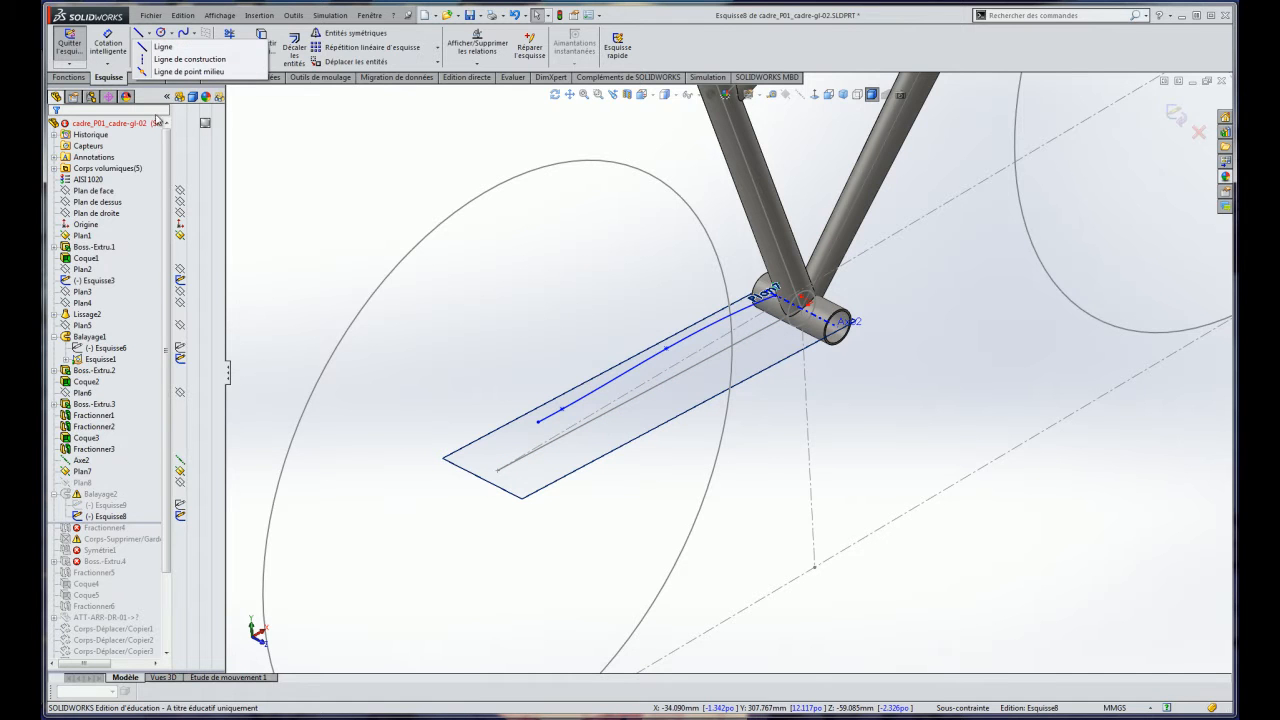
left_click(175, 60)
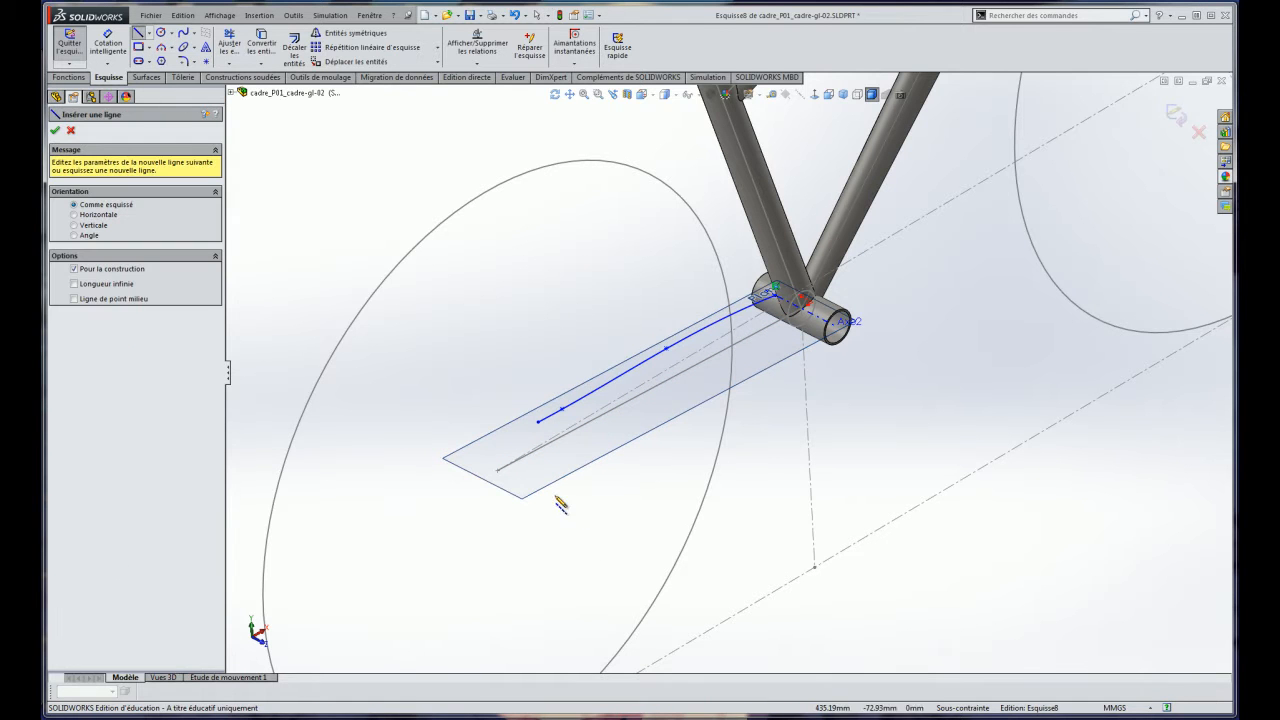
left_click(497, 470)
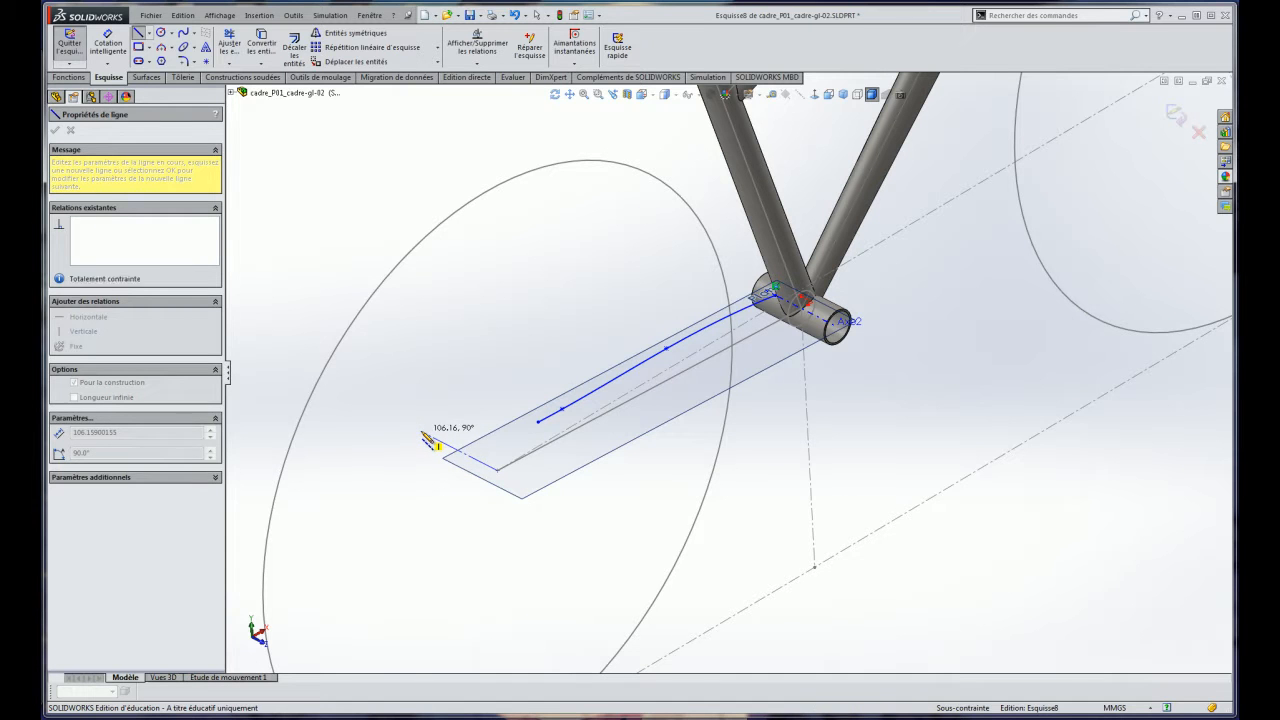
double_click(421, 432)
key("Escape")
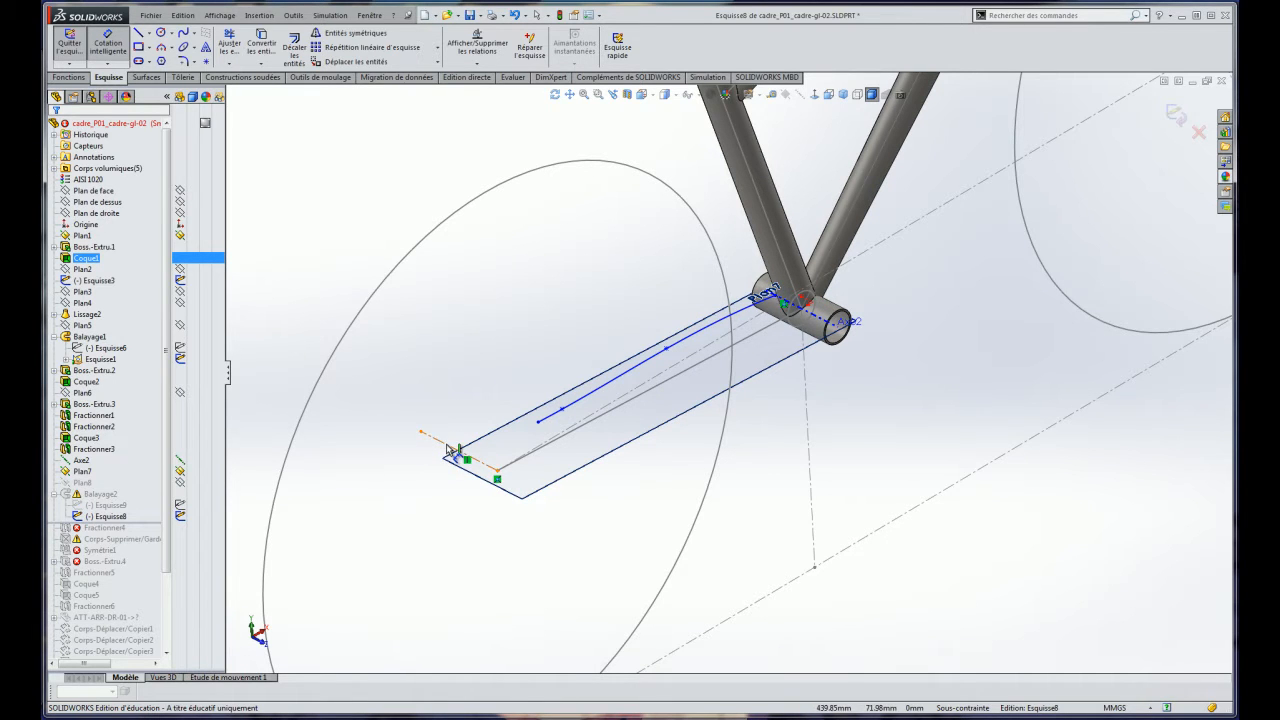
Dimension the construction line's length at the rear axle as 136/2 (68 mm).
left_click(452, 447)
left_click(420, 492)
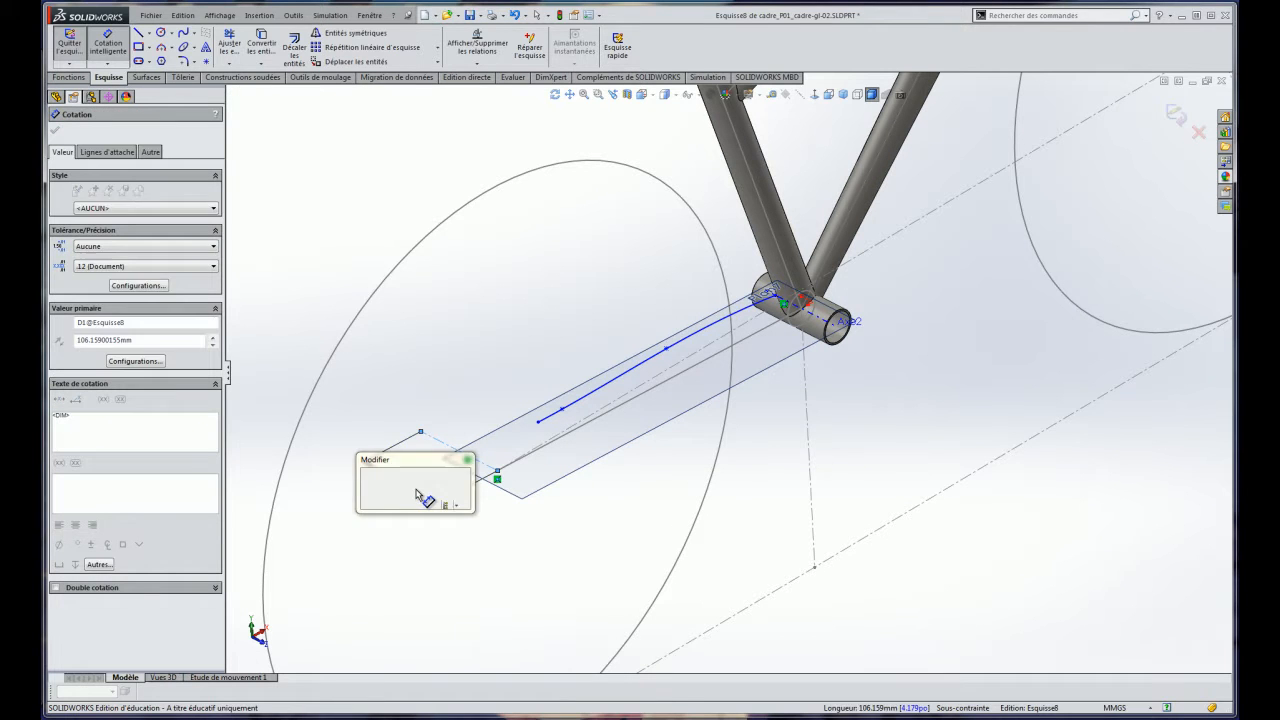
type("136/2")
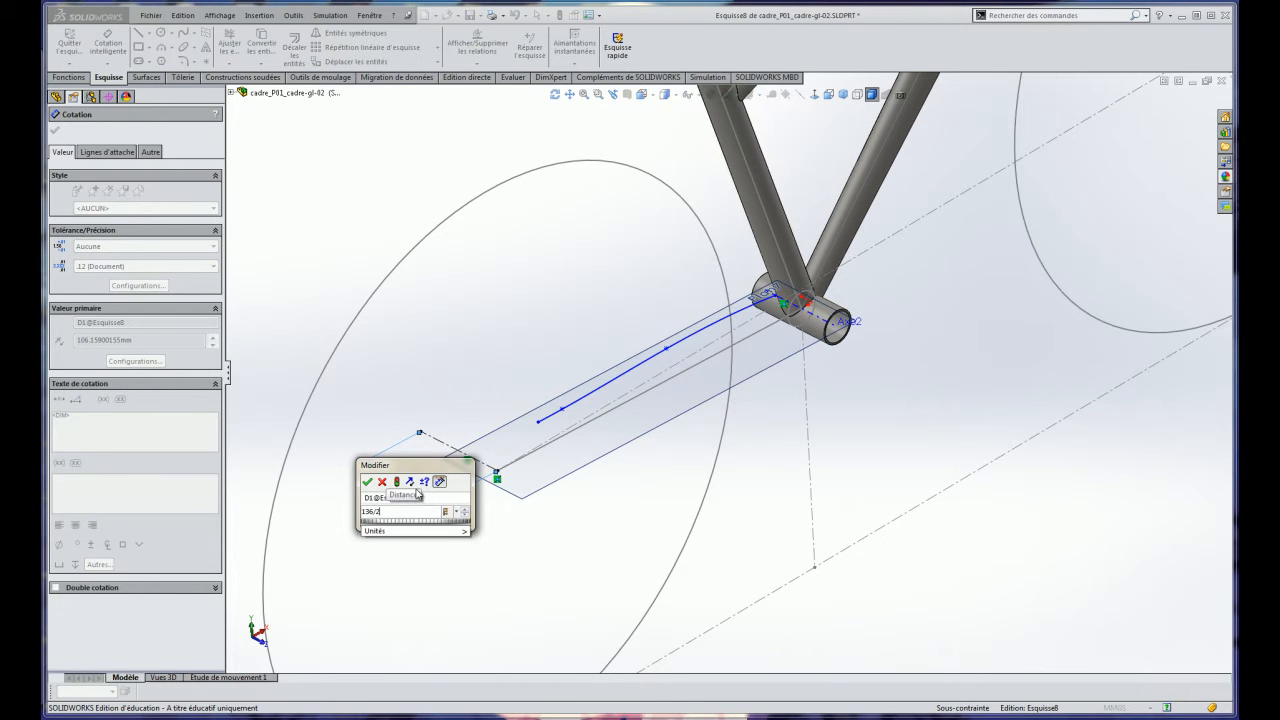
key("Return")
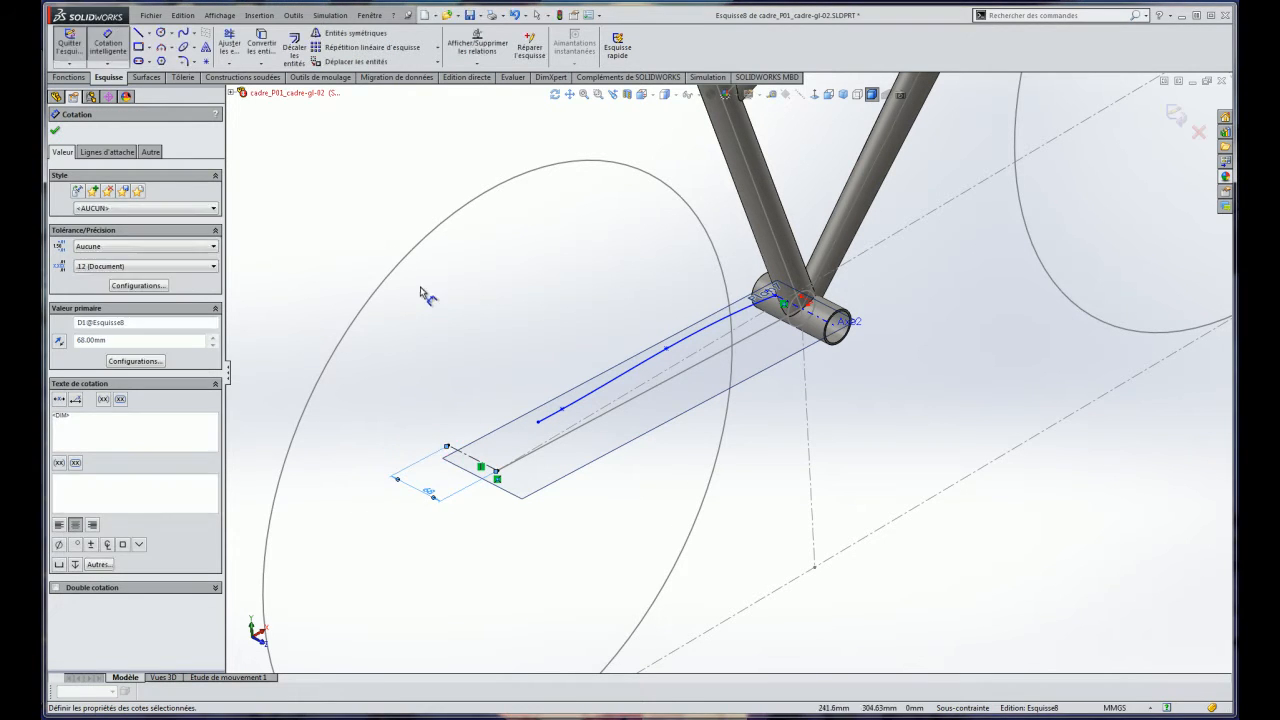
key("Escape")
View Esquisse8 normal to its plane, framing the bottom bracket, spline and rear axle line.
scroll(533, 436, "down", 2)
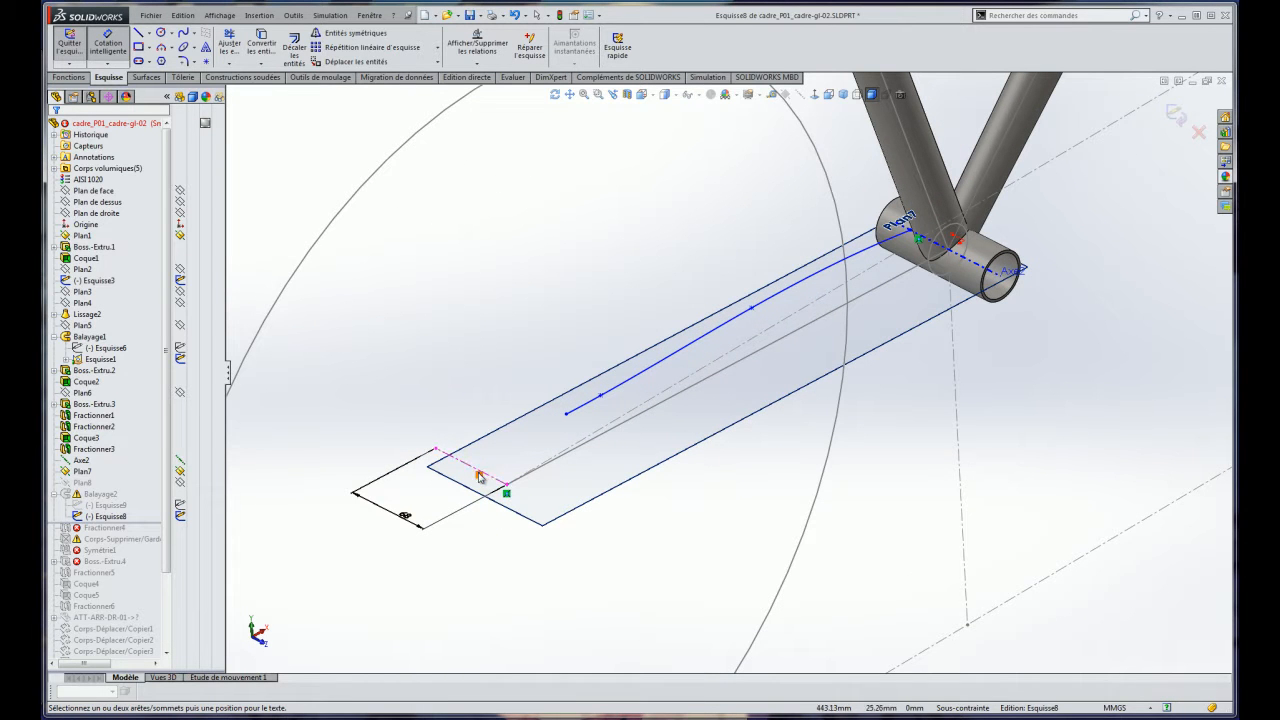
left_click(814, 95)
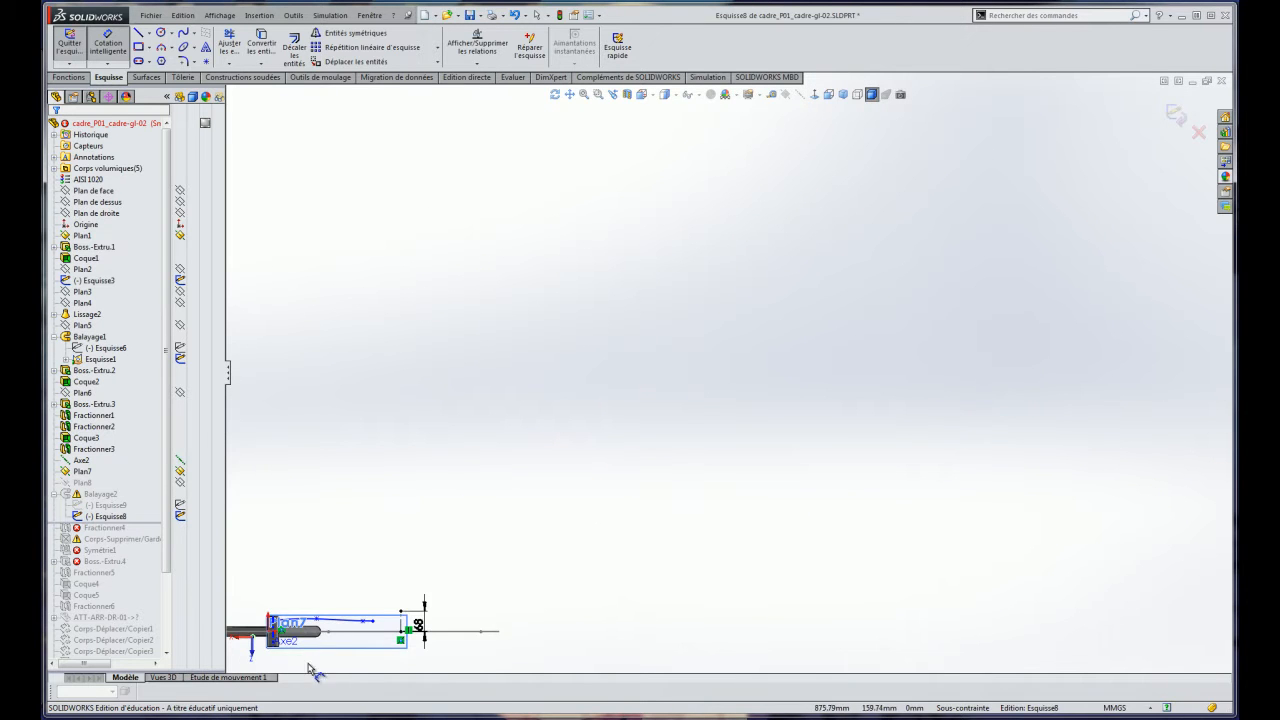
scroll(386, 620, "down", 3)
scroll(336, 538, "down", 1)
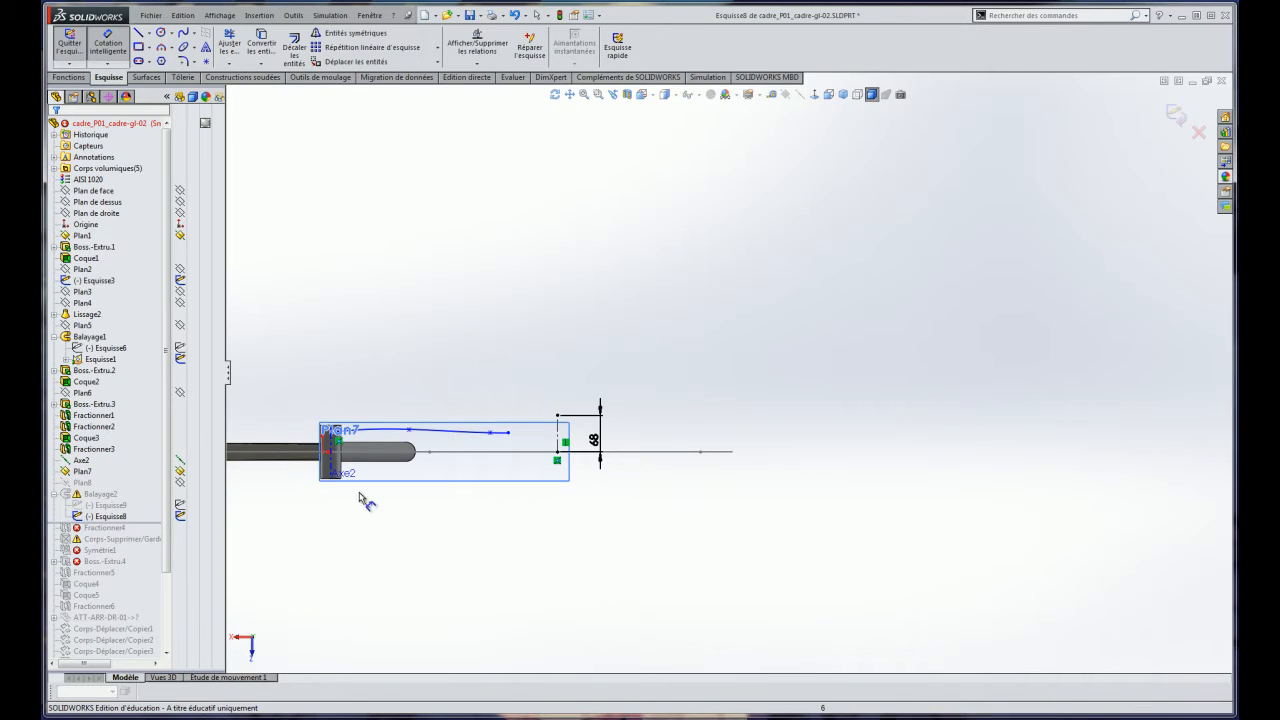
scroll(290, 488, "down", 2)
scroll(561, 346, "up", 2)
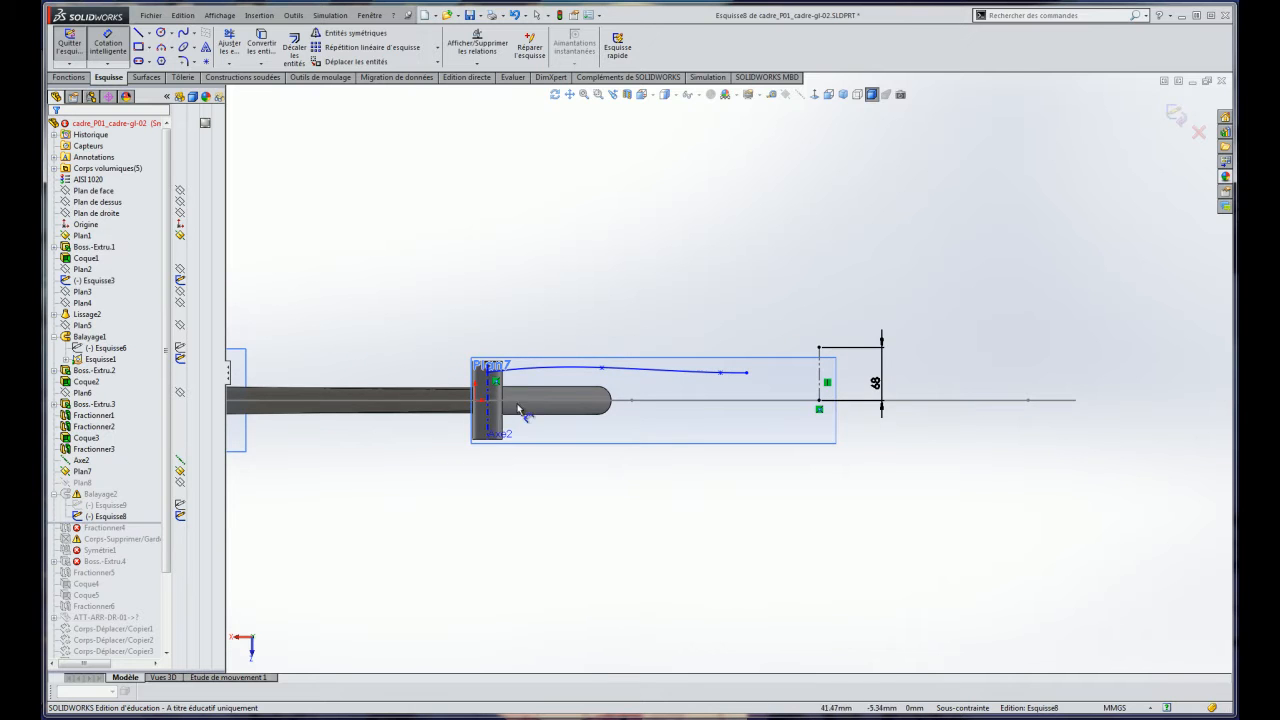
scroll(518, 380, "down", 2)
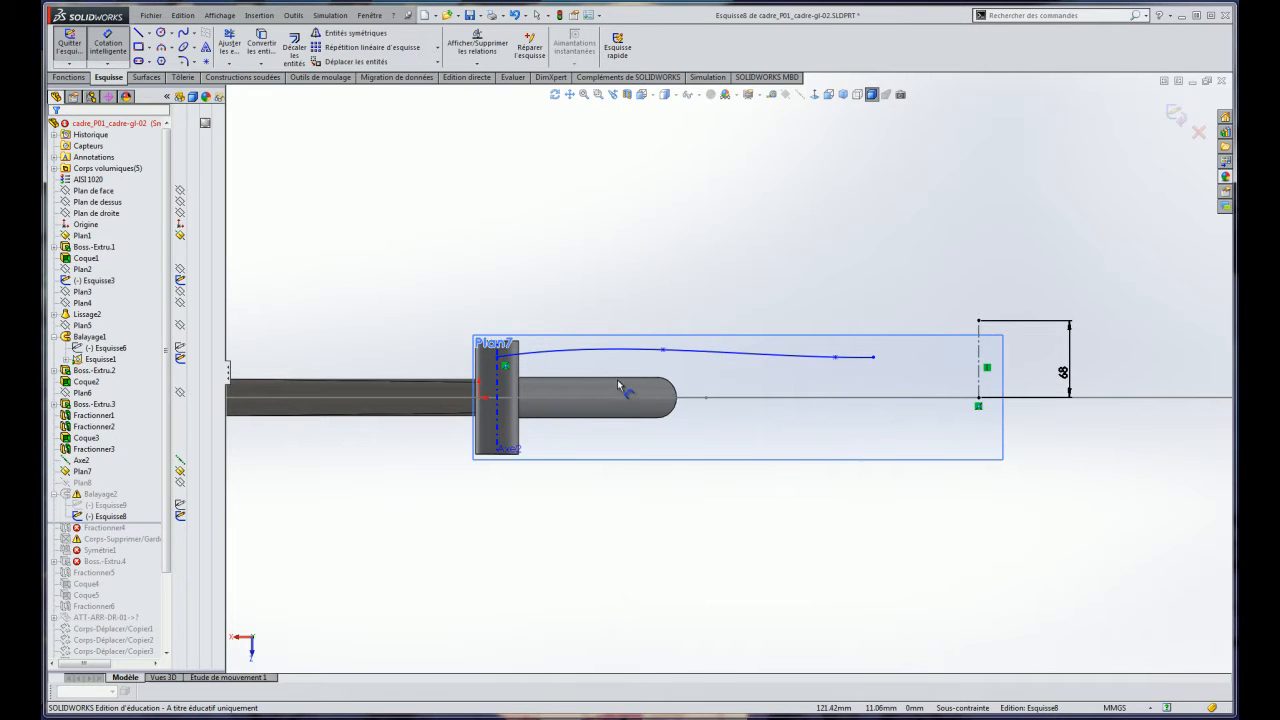
scroll(620, 390, "down", 2)
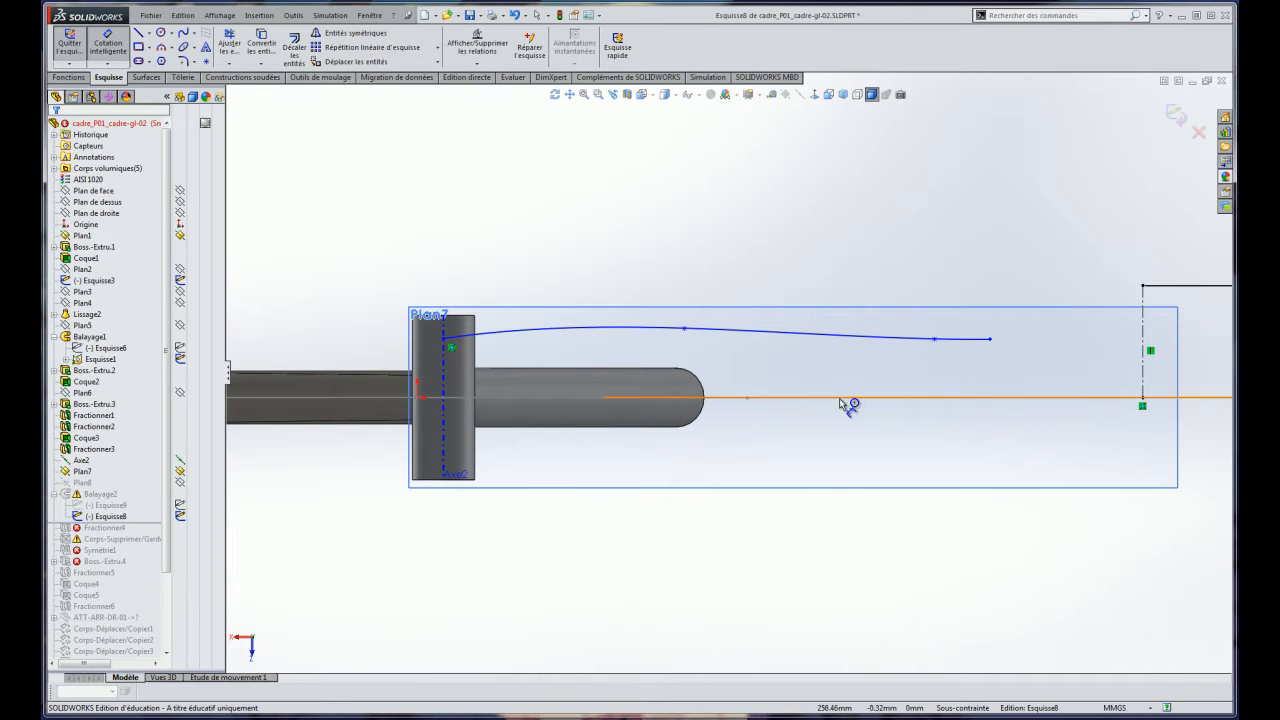
left_click(990, 341)
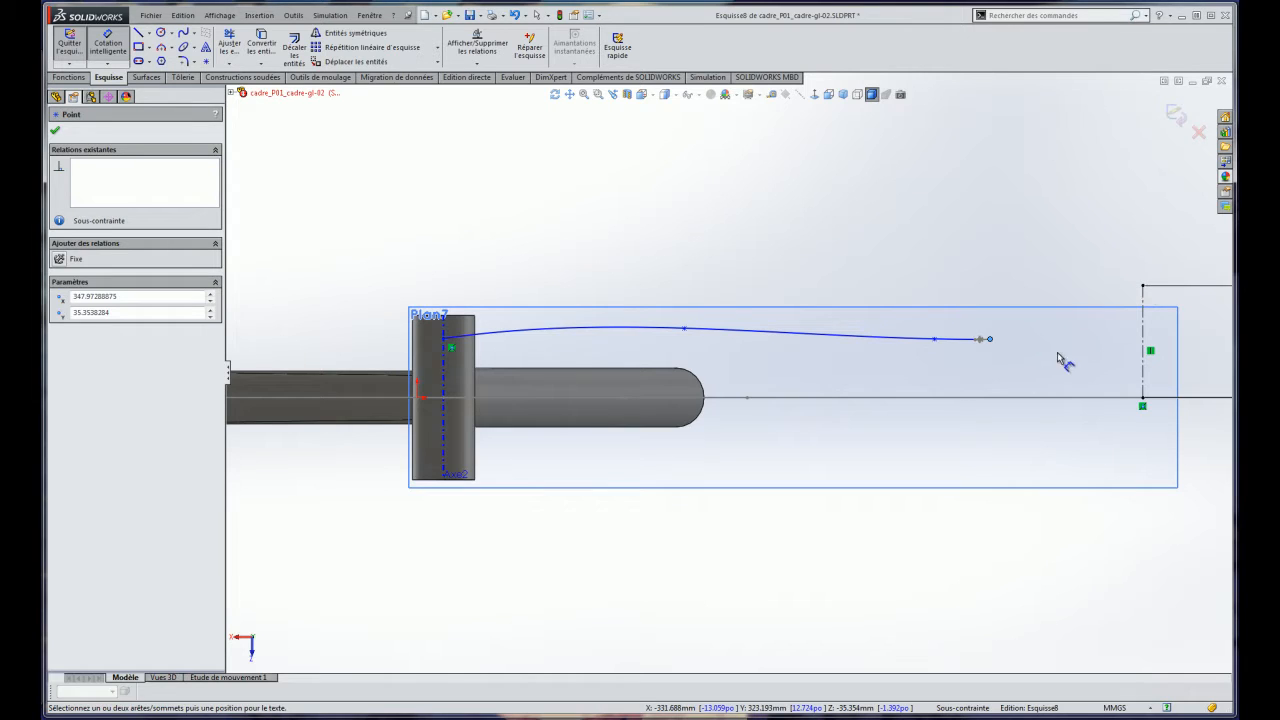
left_click(1014, 367)
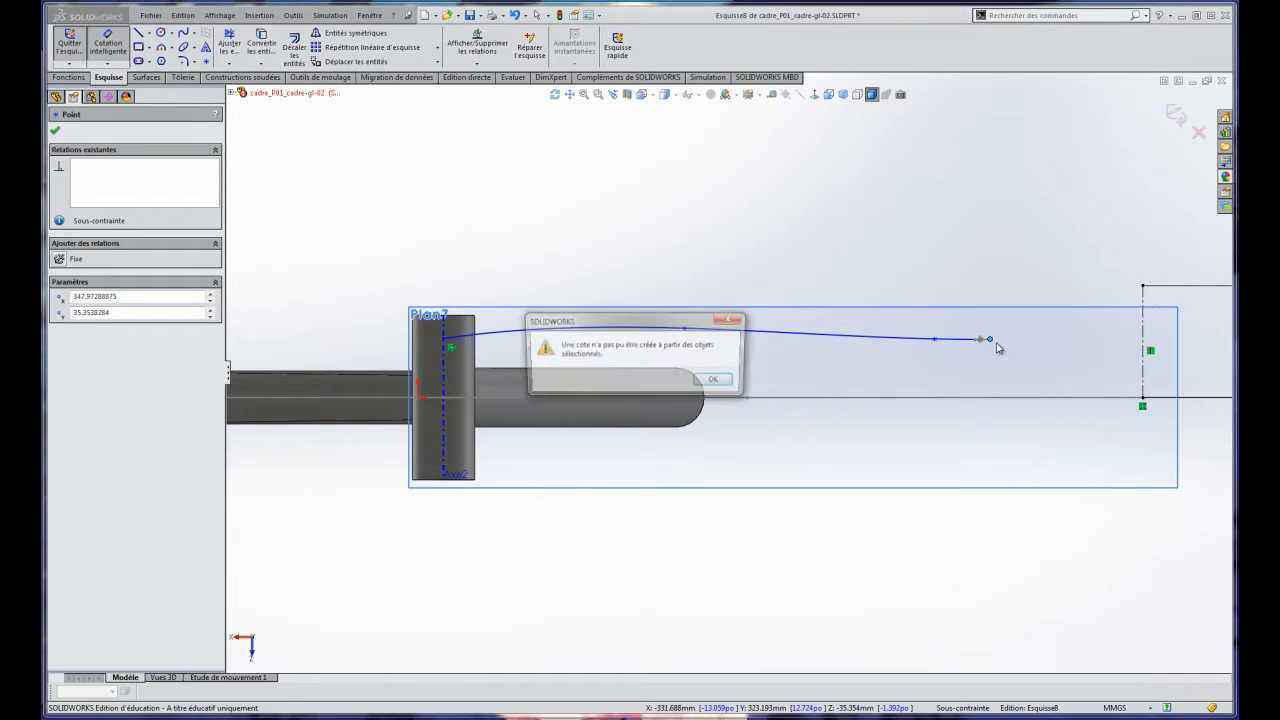
left_click(711, 382)
Attach the spline's free end to the outer endpoint of the 68 mm construction line and constrain its tangent handle horizontal.
left_click(107, 44)
left_click_drag(991, 340, 1143, 288)
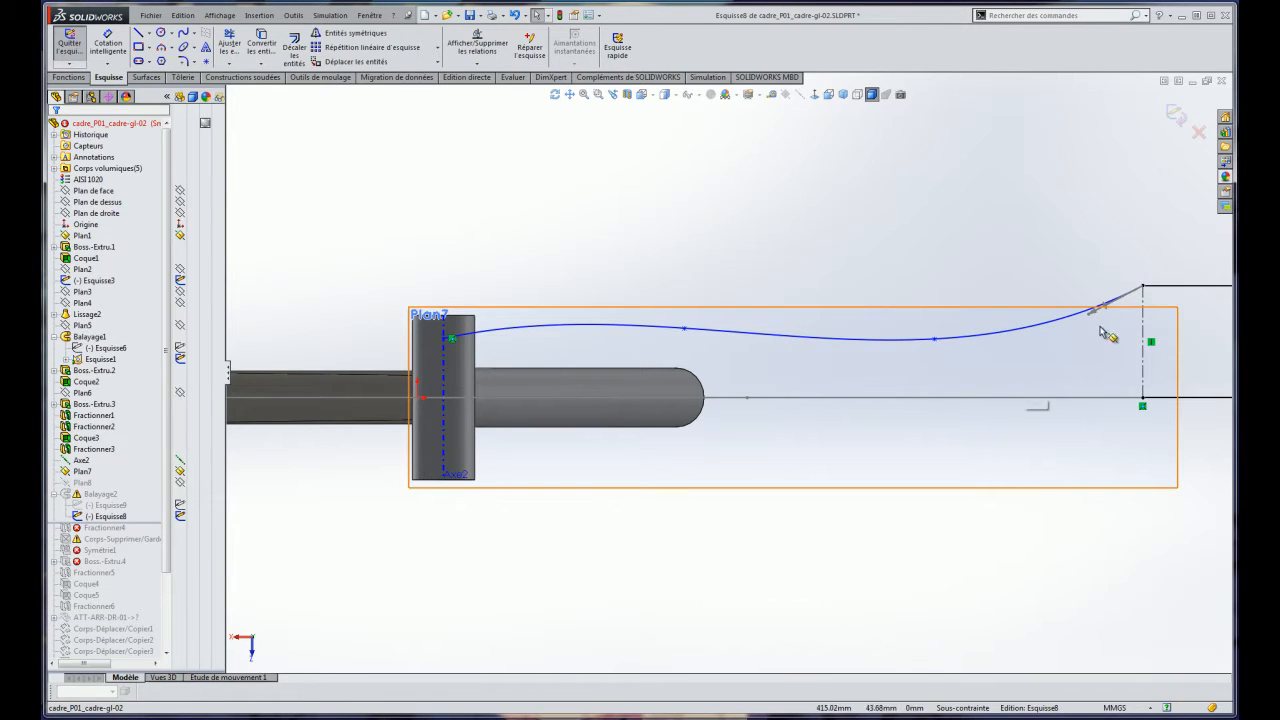
left_click_drag(1100, 309, 1021, 291)
scroll(1022, 291, "down", 2)
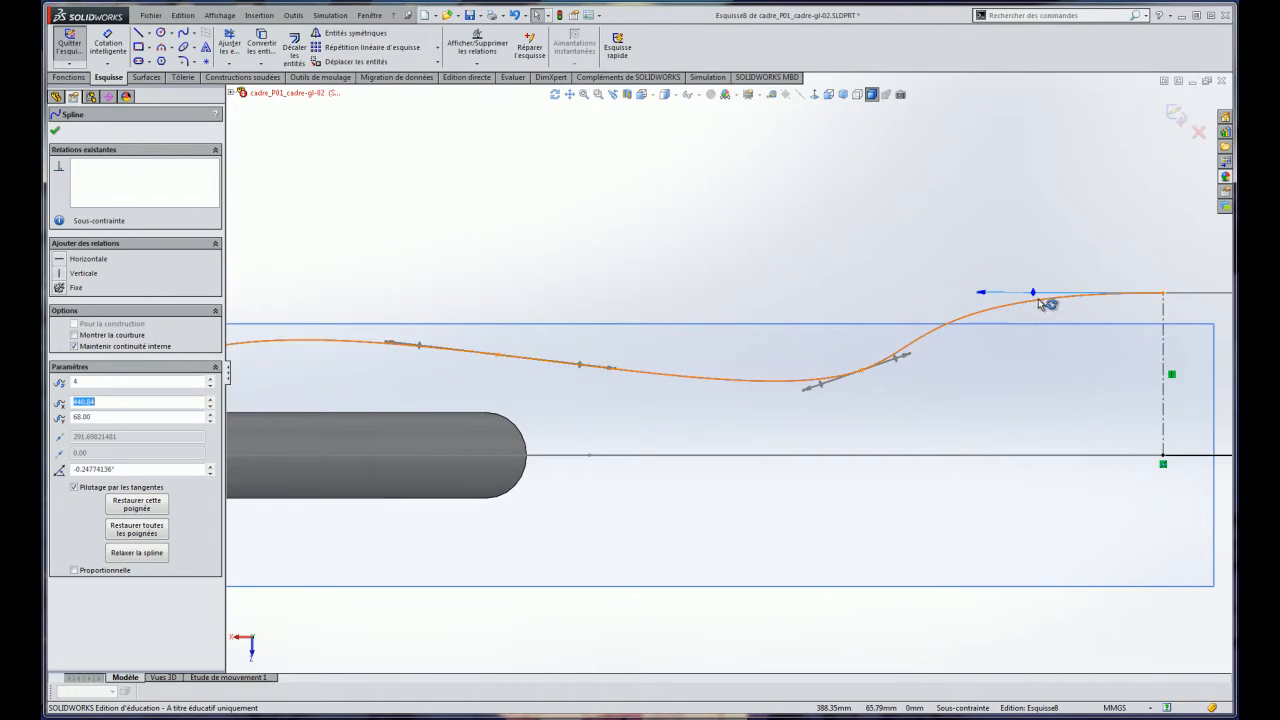
left_click(1024, 261)
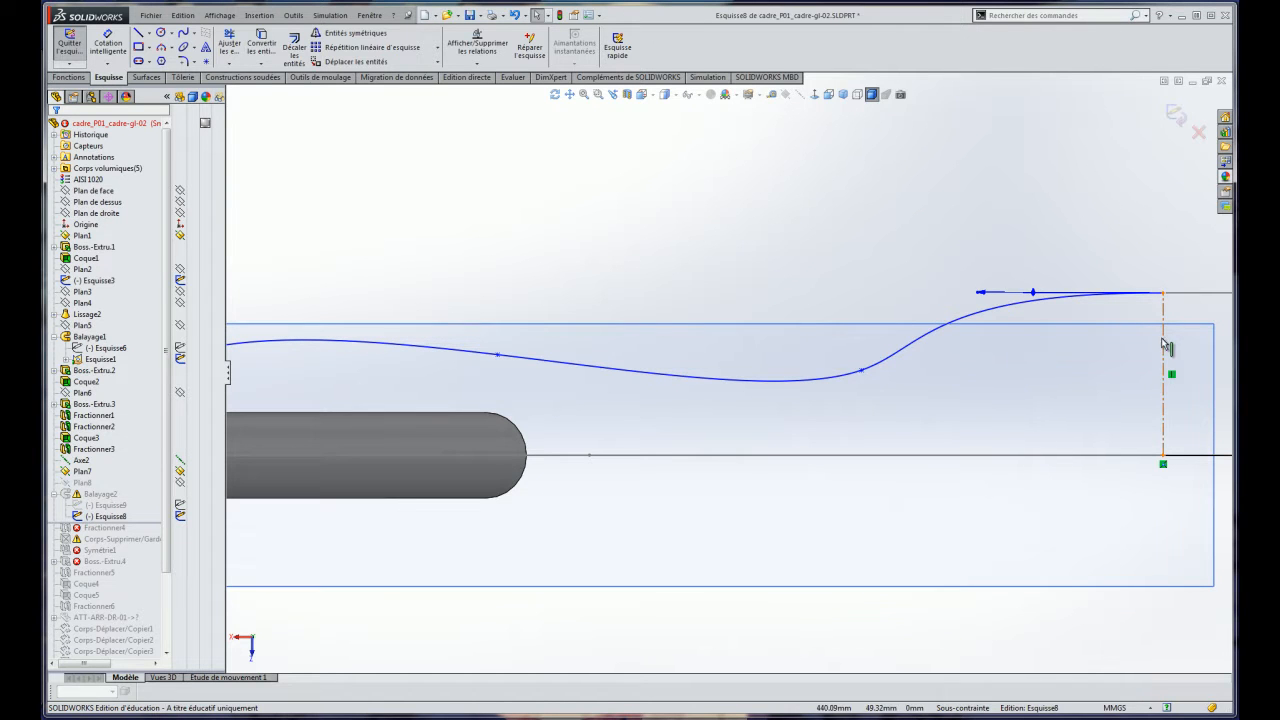
left_click(987, 298)
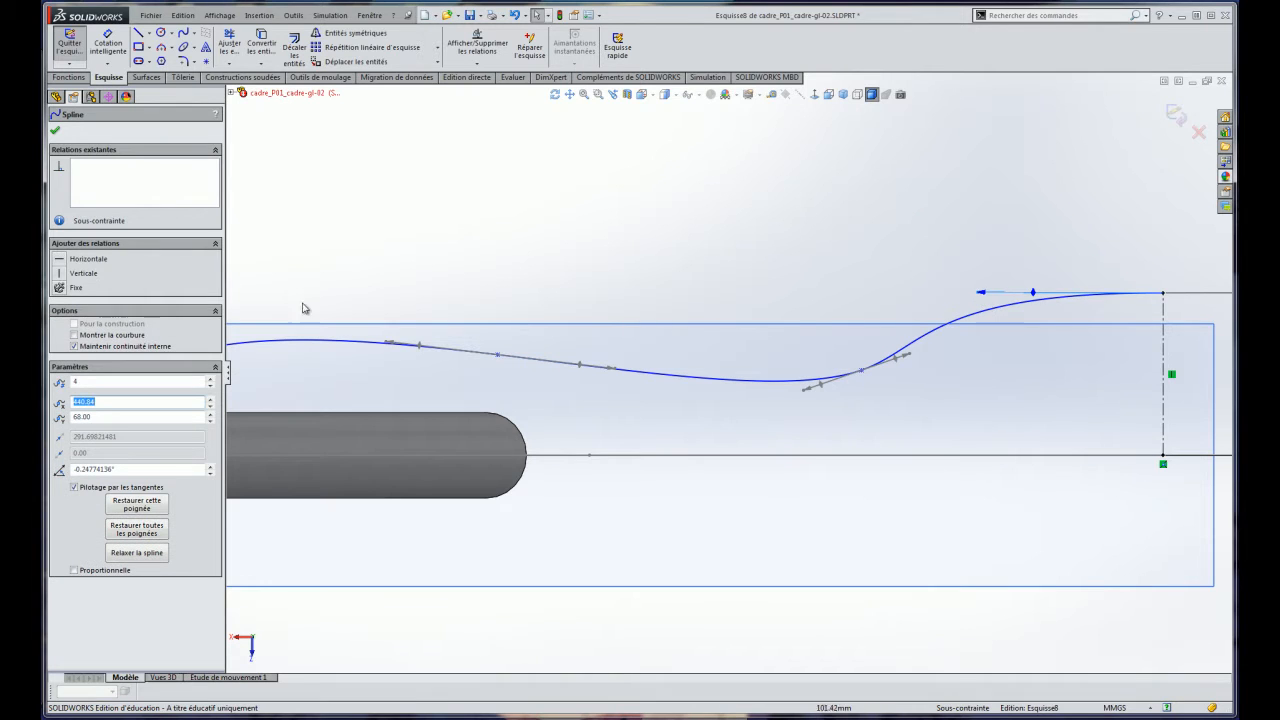
left_click(58, 262)
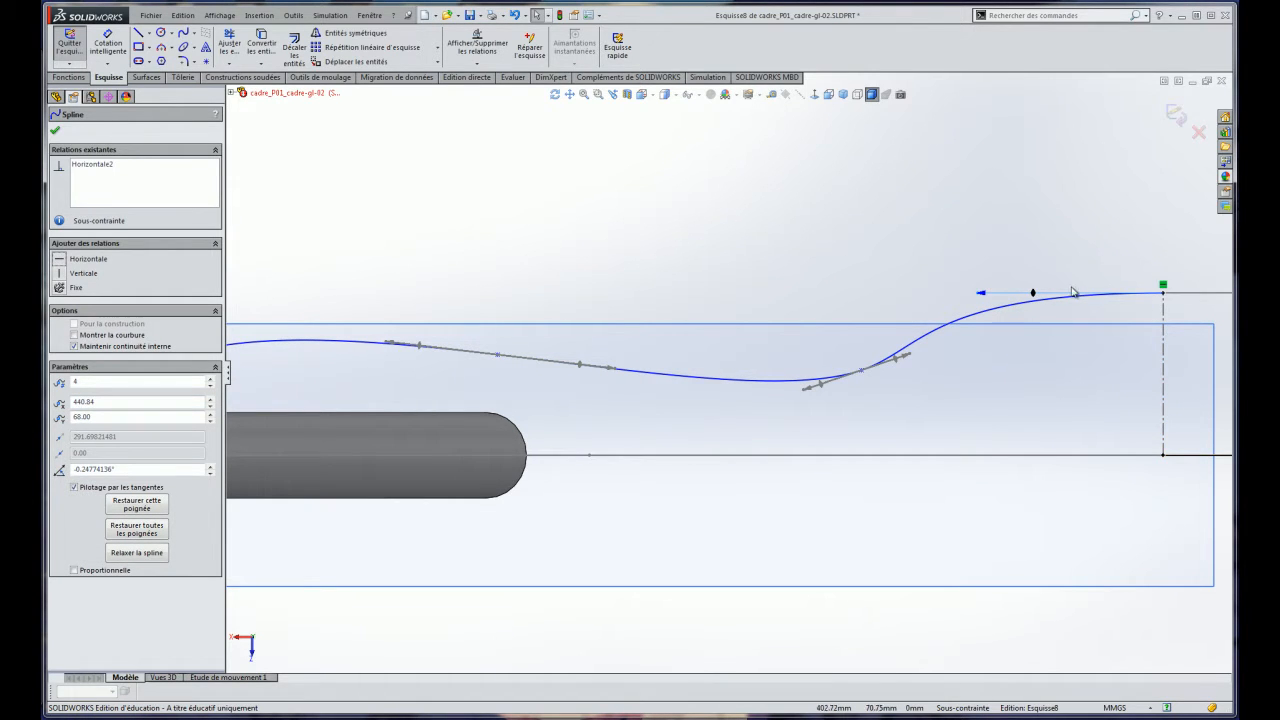
Align the spline's tangent handle at the bottom bracket end and constrain it horizontal.
scroll(812, 364, "up", 3)
scroll(829, 366, "down", 1)
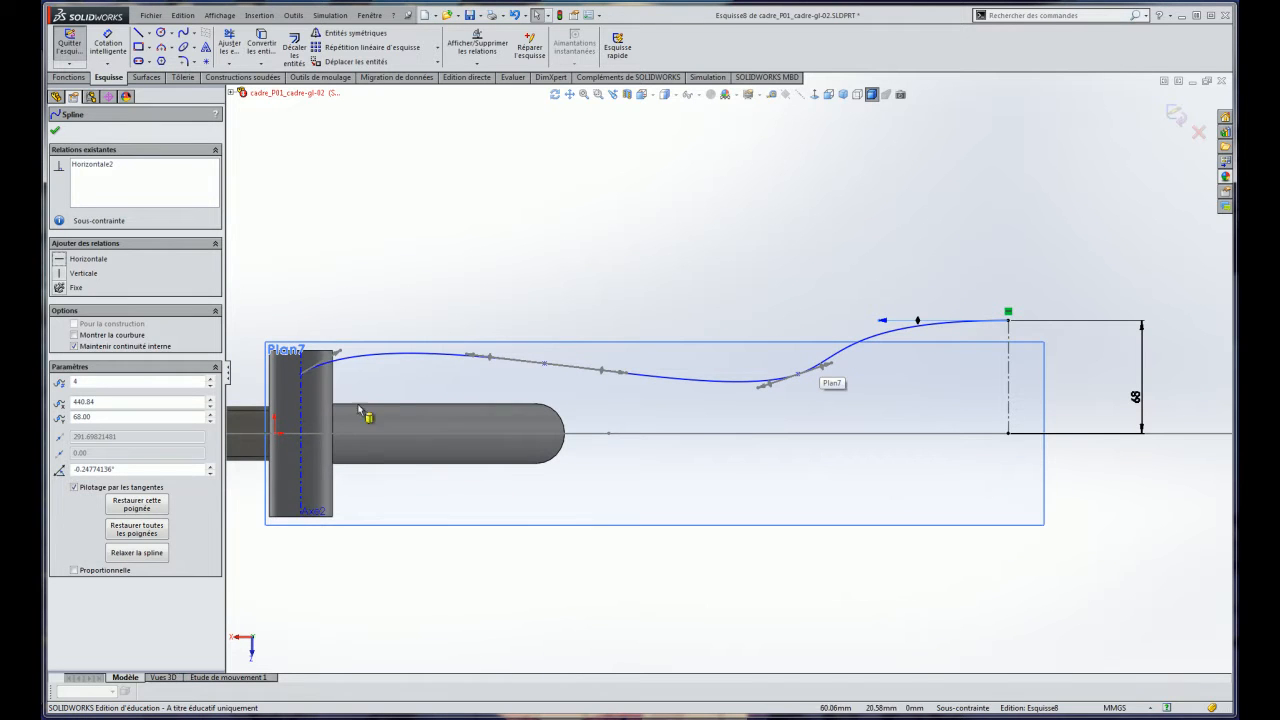
mouse_move(343, 358)
left_mouse_down()
mouse_move(373, 385)
mouse_move(352, 375)
left_mouse_up()
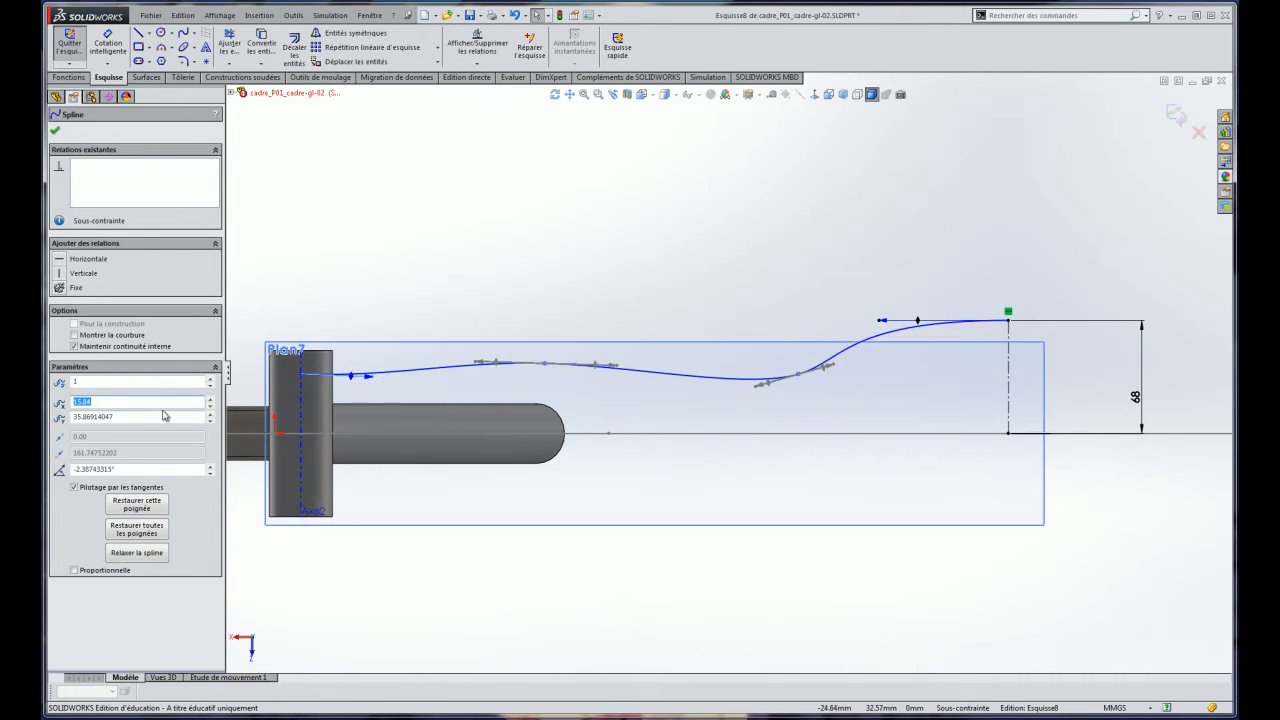
left_click(577, 264)
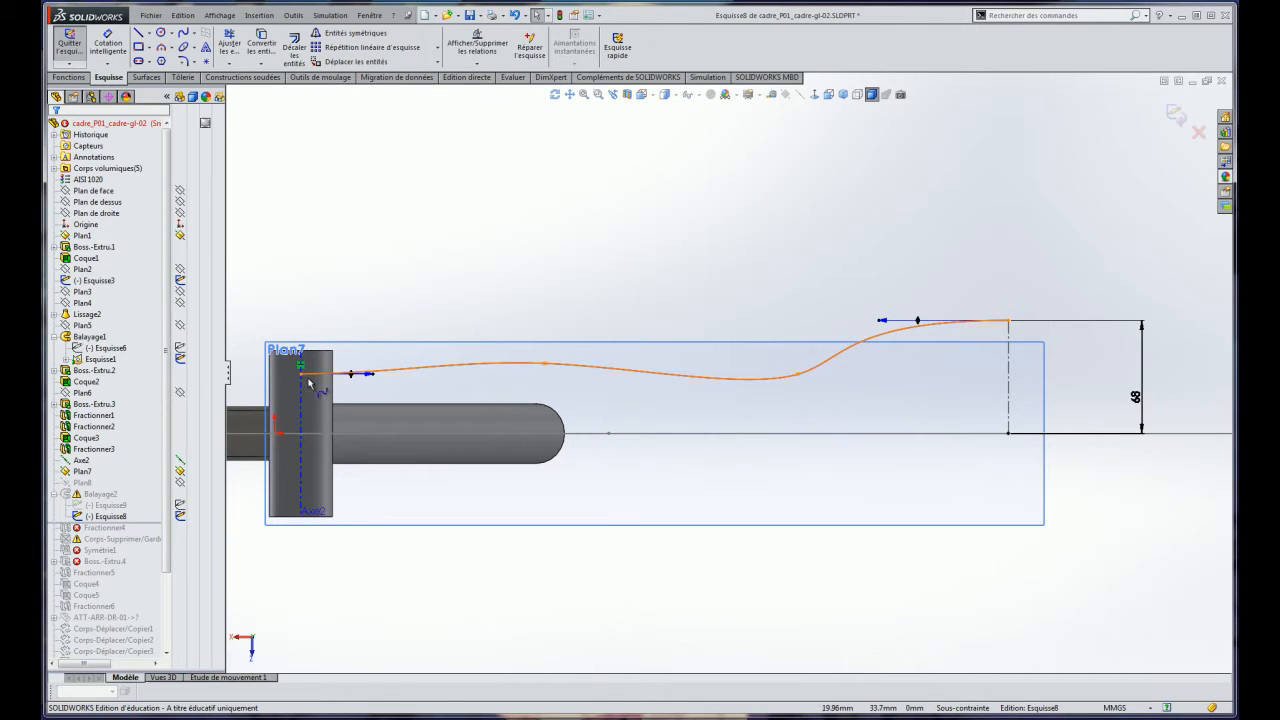
Dimension the spline's start point at the bottom bracket 33 mm from the frame's centre line.
left_click(107, 42)
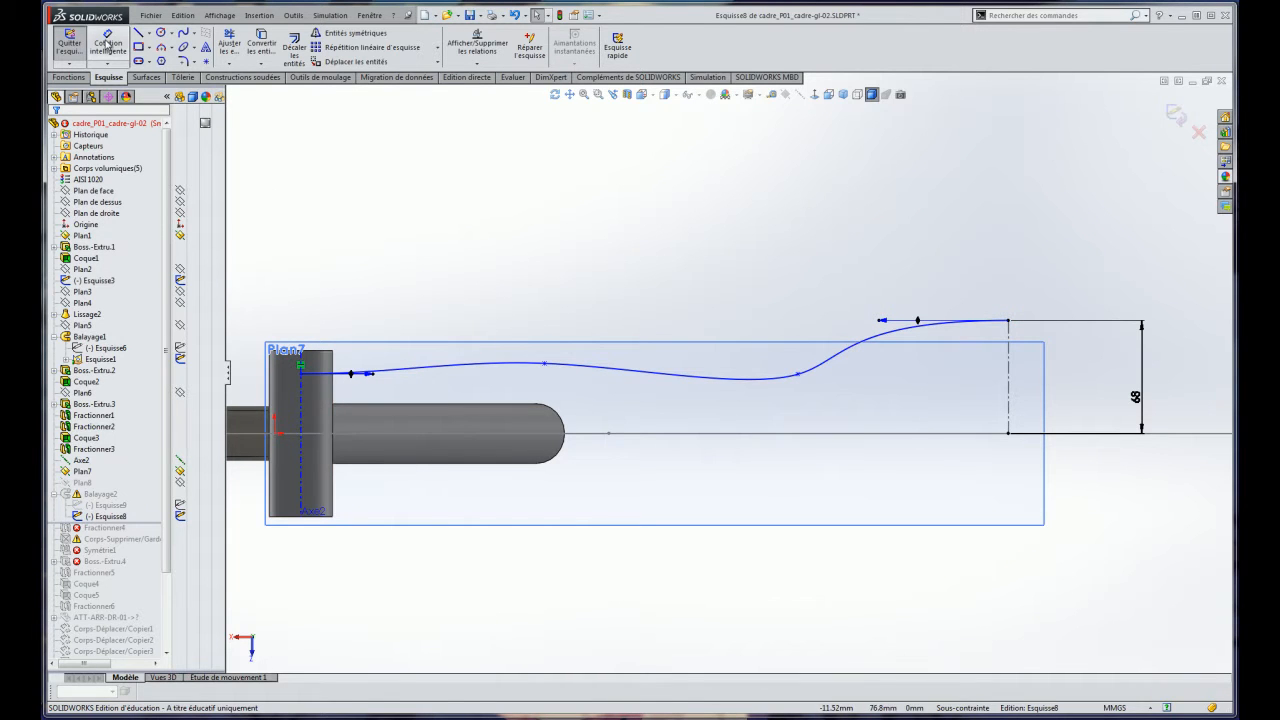
left_click(318, 433)
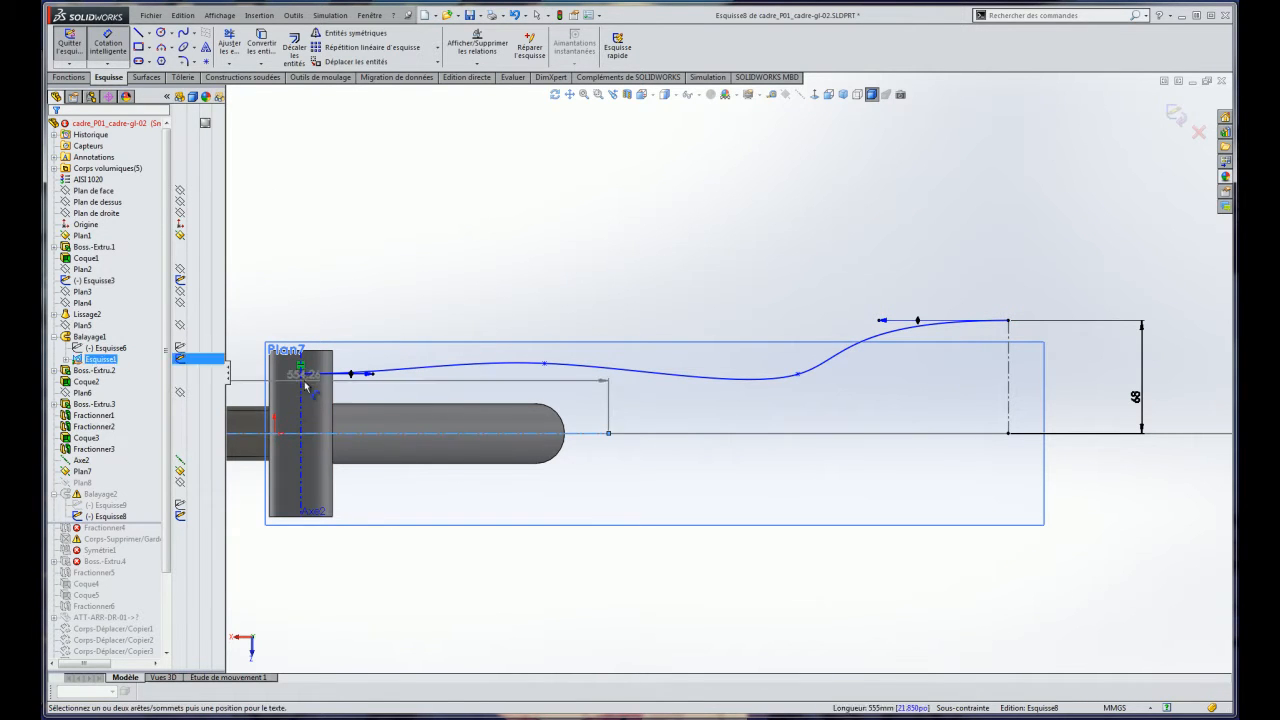
left_click(301, 374)
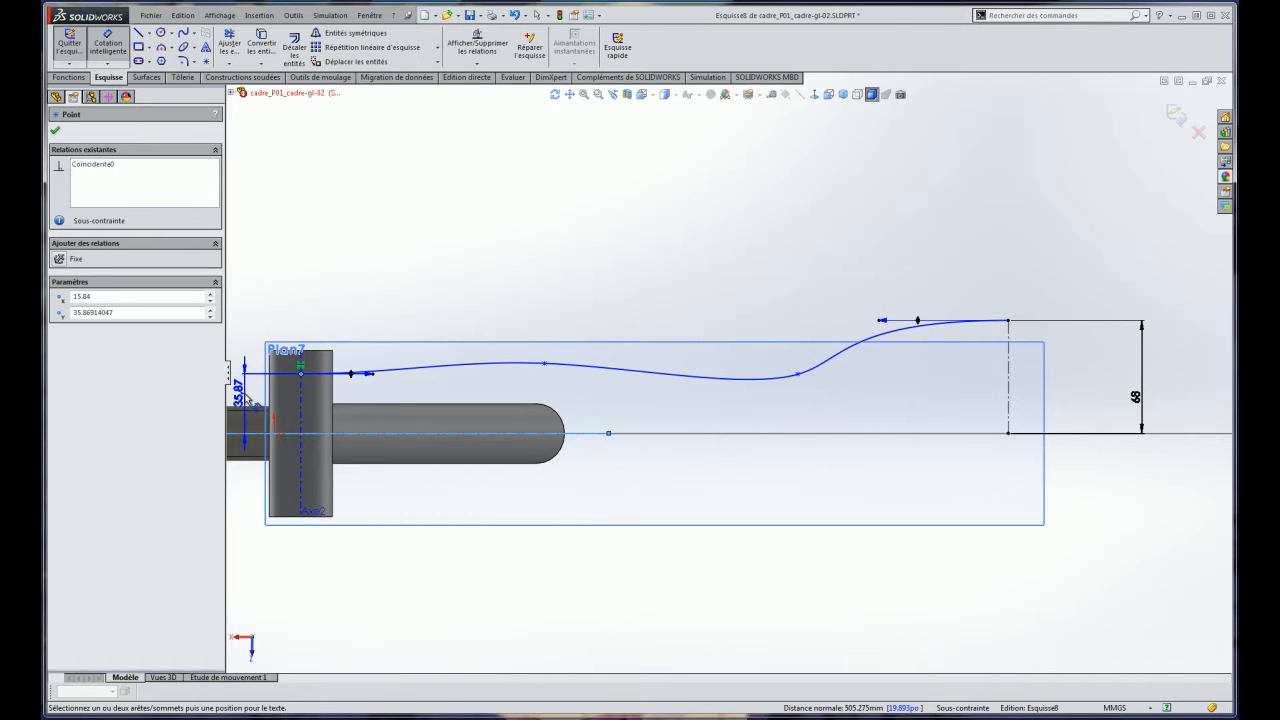
left_click(244, 400)
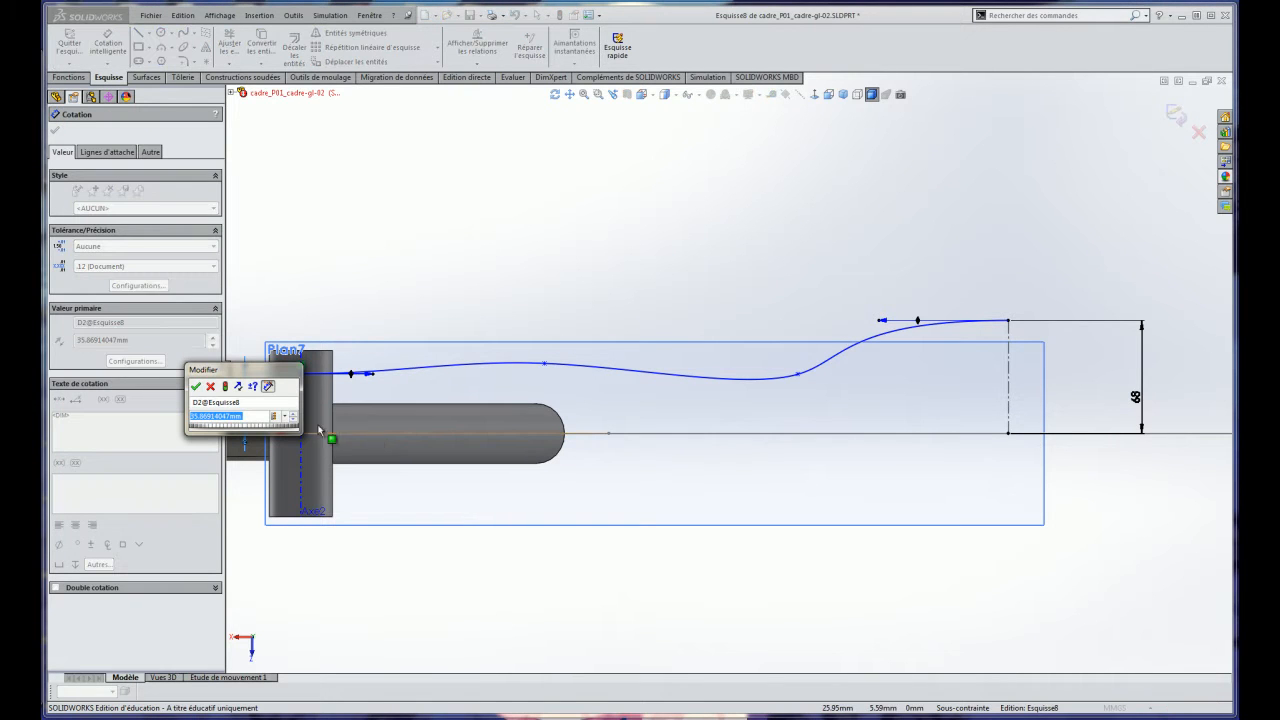
type("33")
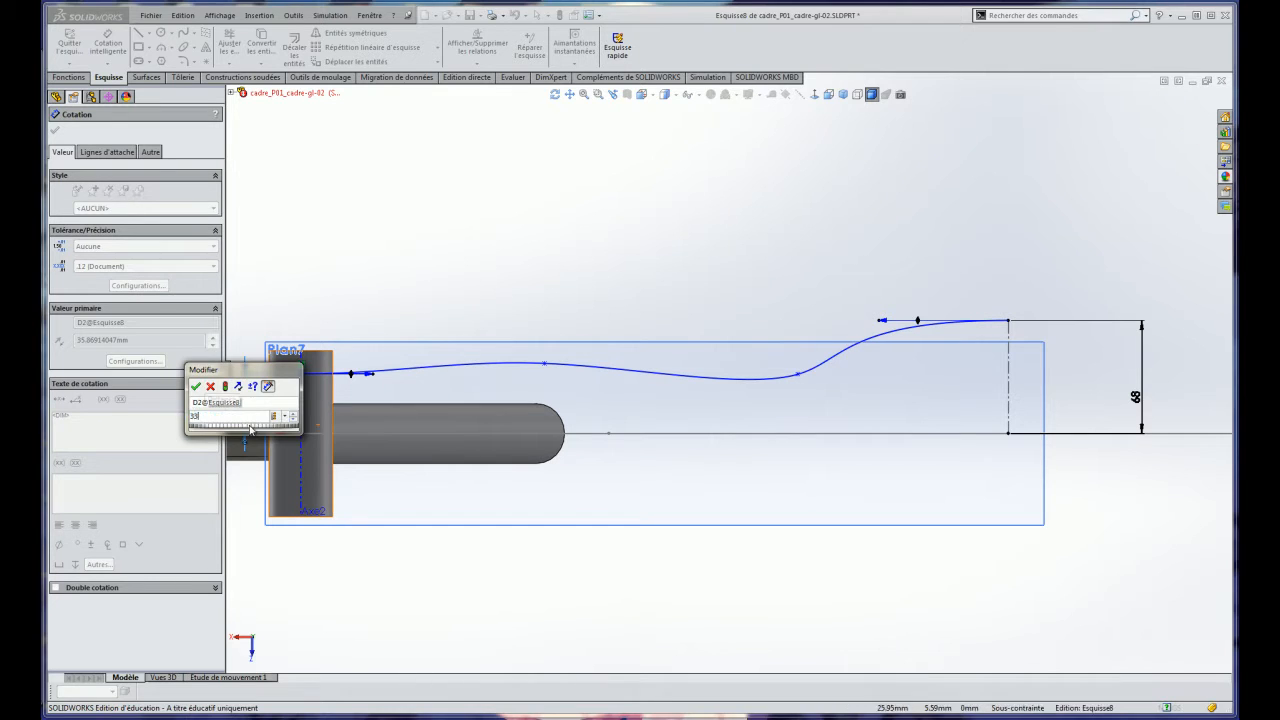
key("Return")
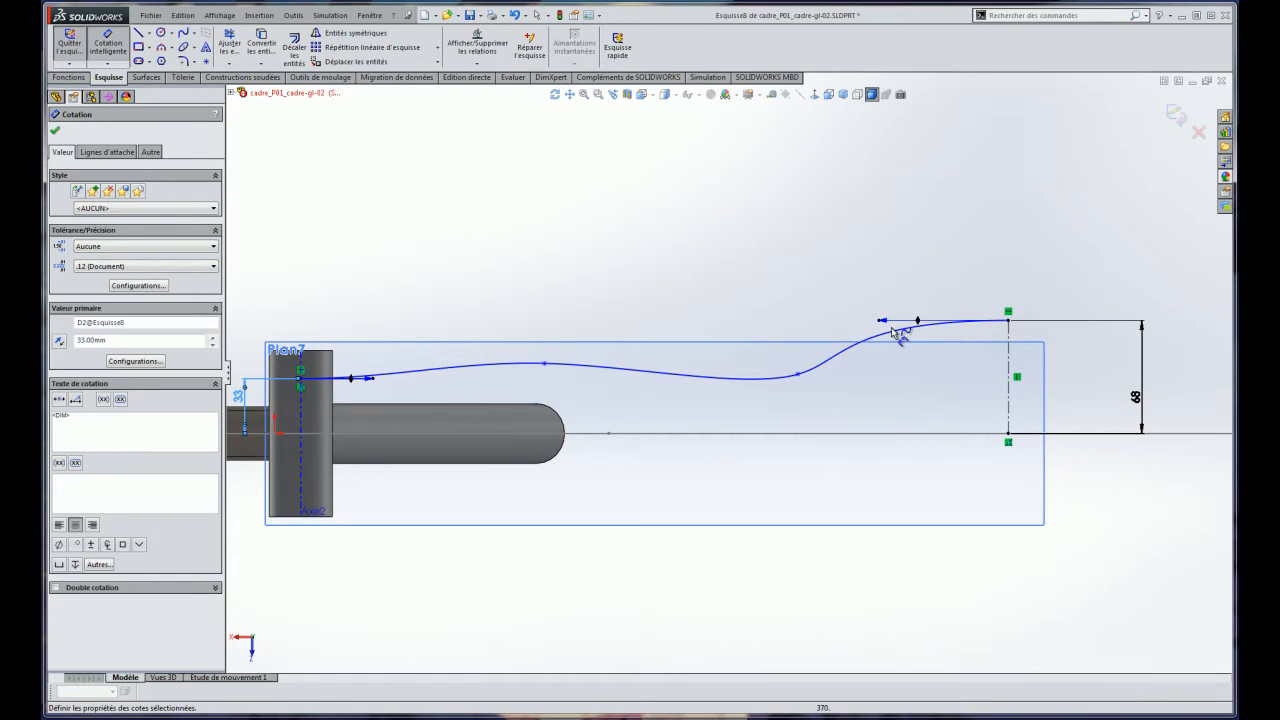
Reposition the spline's two interior points to give a smooth S-shaped transition between its ends.
left_click(799, 377)
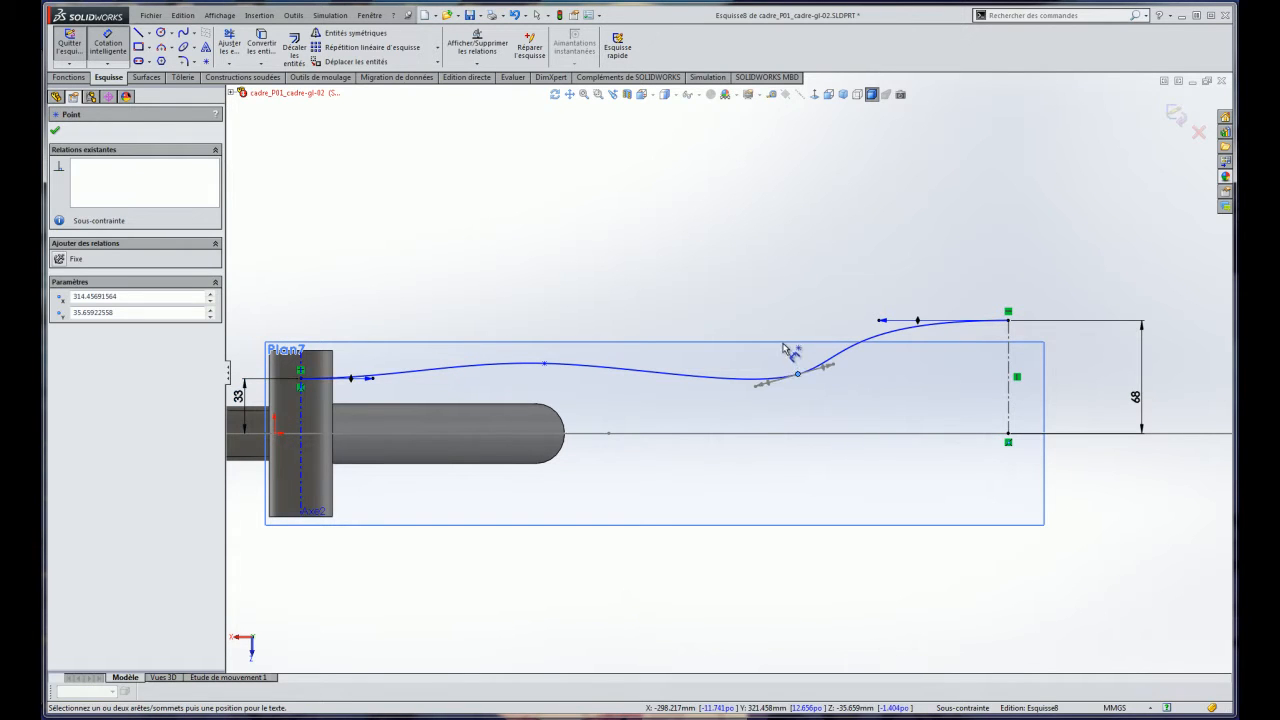
left_click(785, 349)
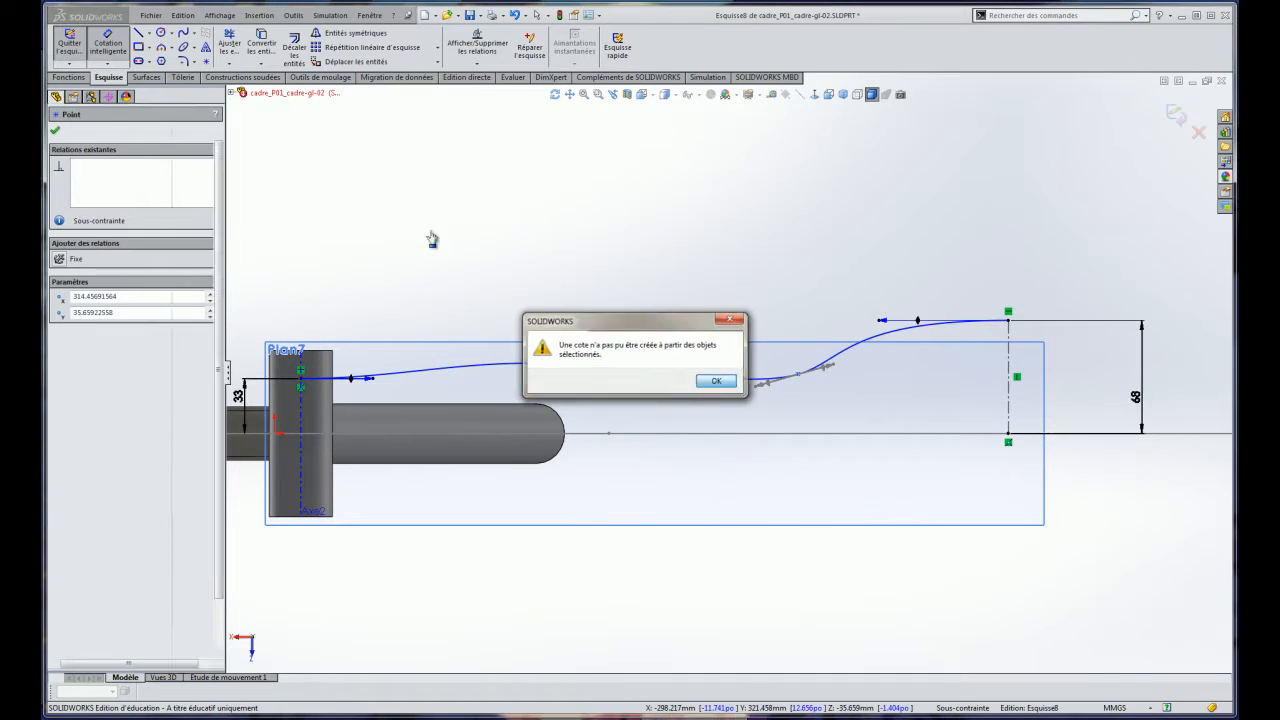
left_click(714, 381)
left_click_drag(788, 380, 557, 376)
left_click(545, 272)
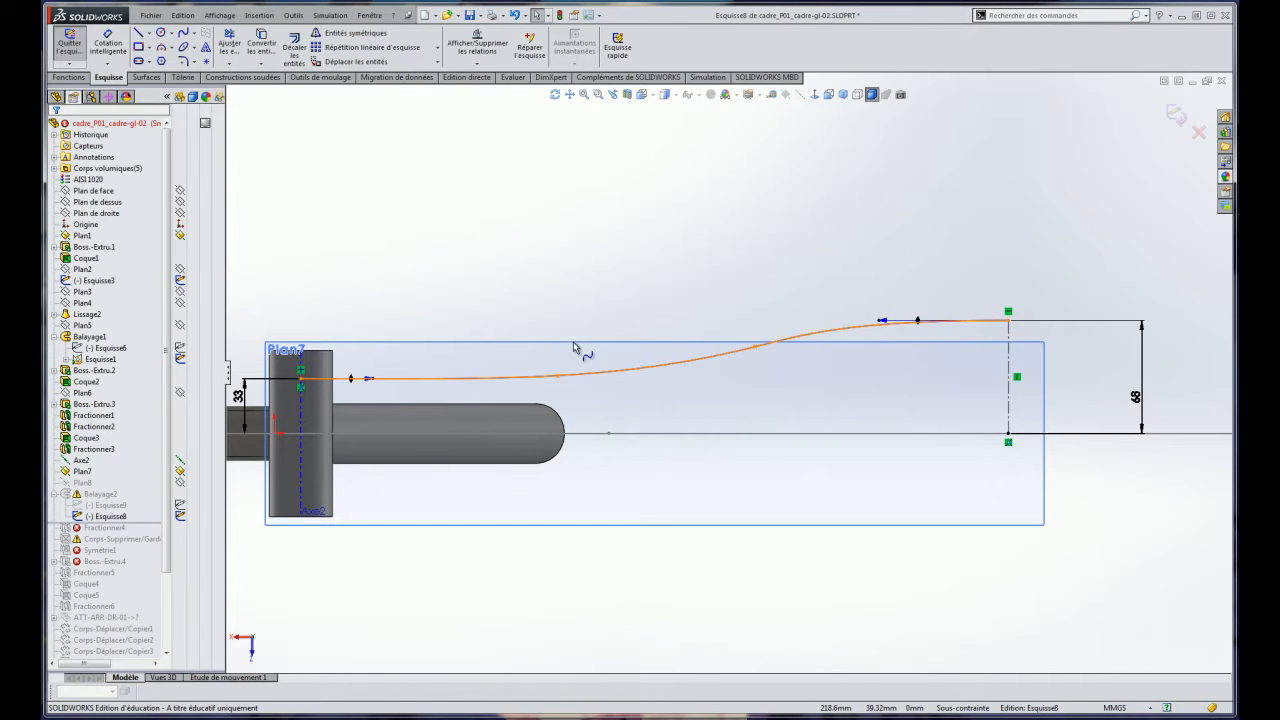
Show the curvature comb of the spline with its interior points, inspect its continuity, and hide the comb again.
left_click(630, 369)
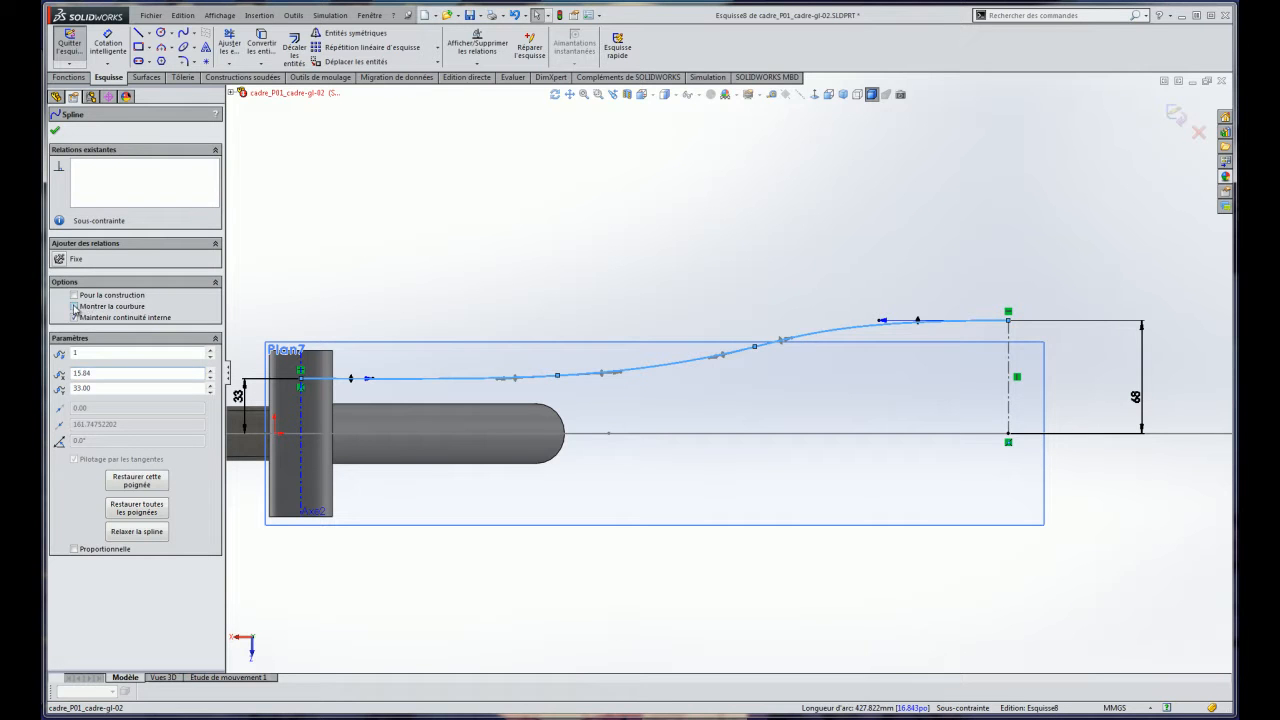
left_click(74, 308)
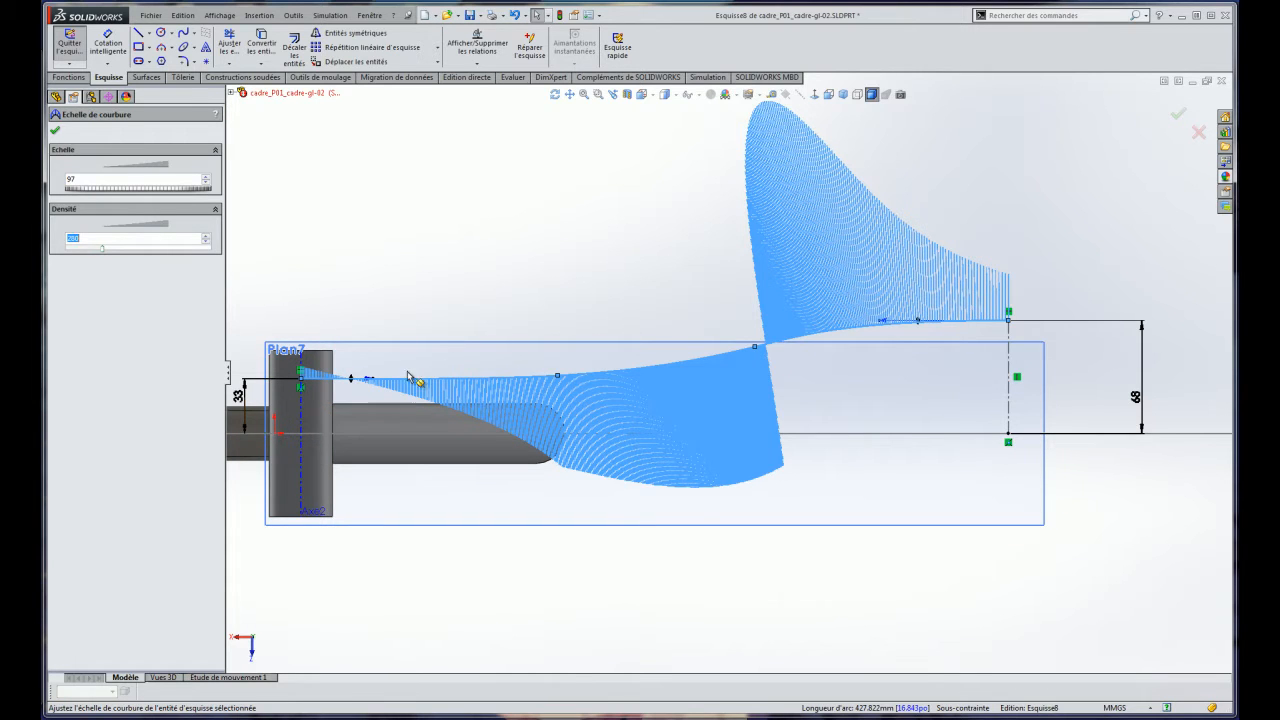
left_click(54, 132)
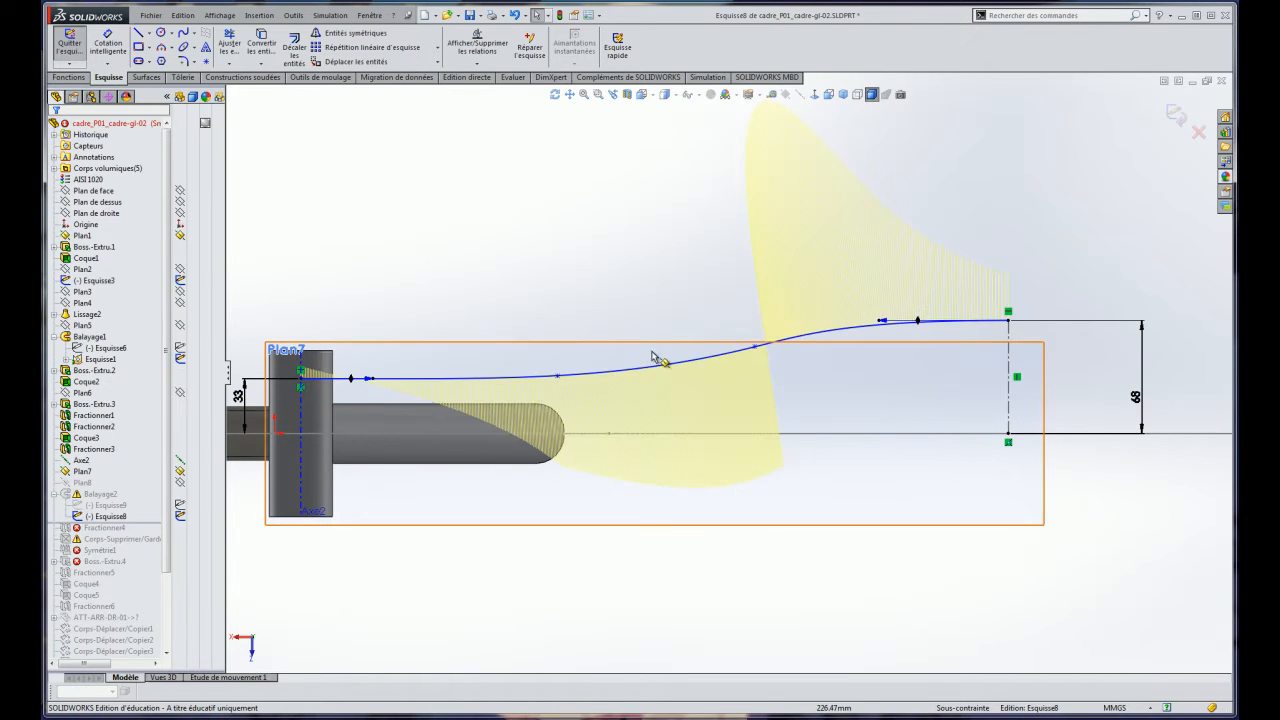
left_click(653, 368)
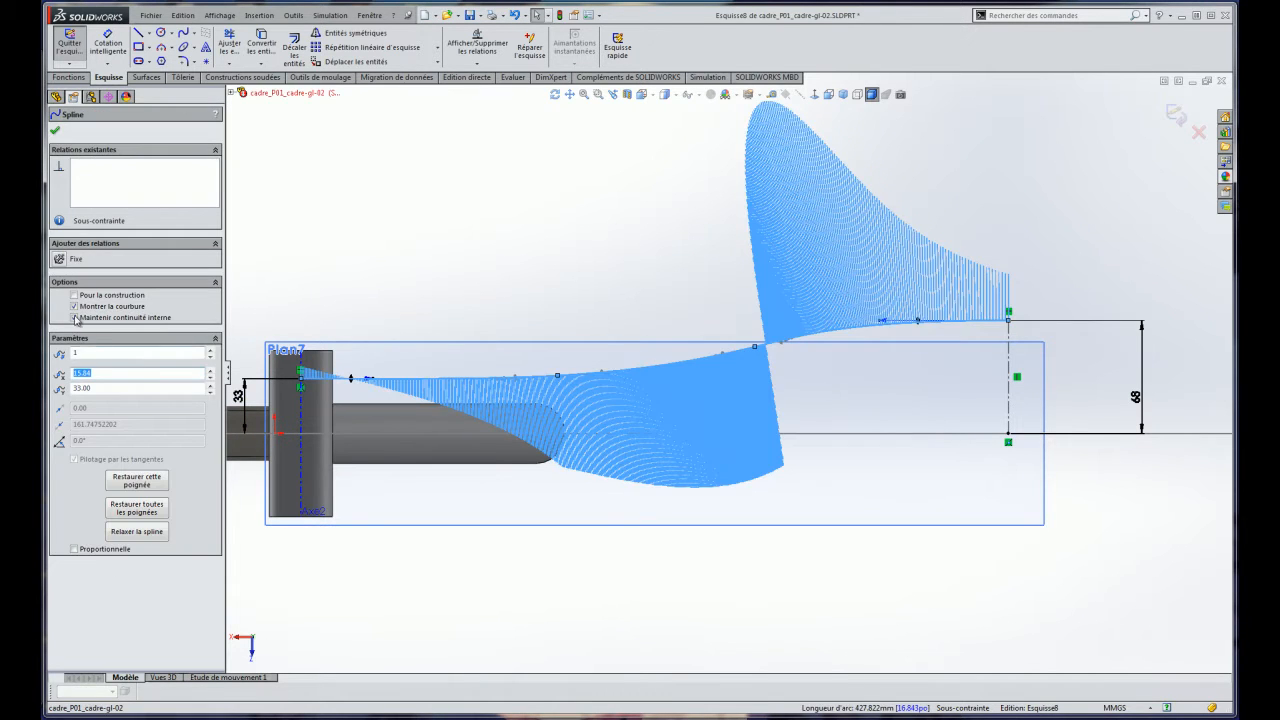
left_click(74, 306)
left_click(449, 246)
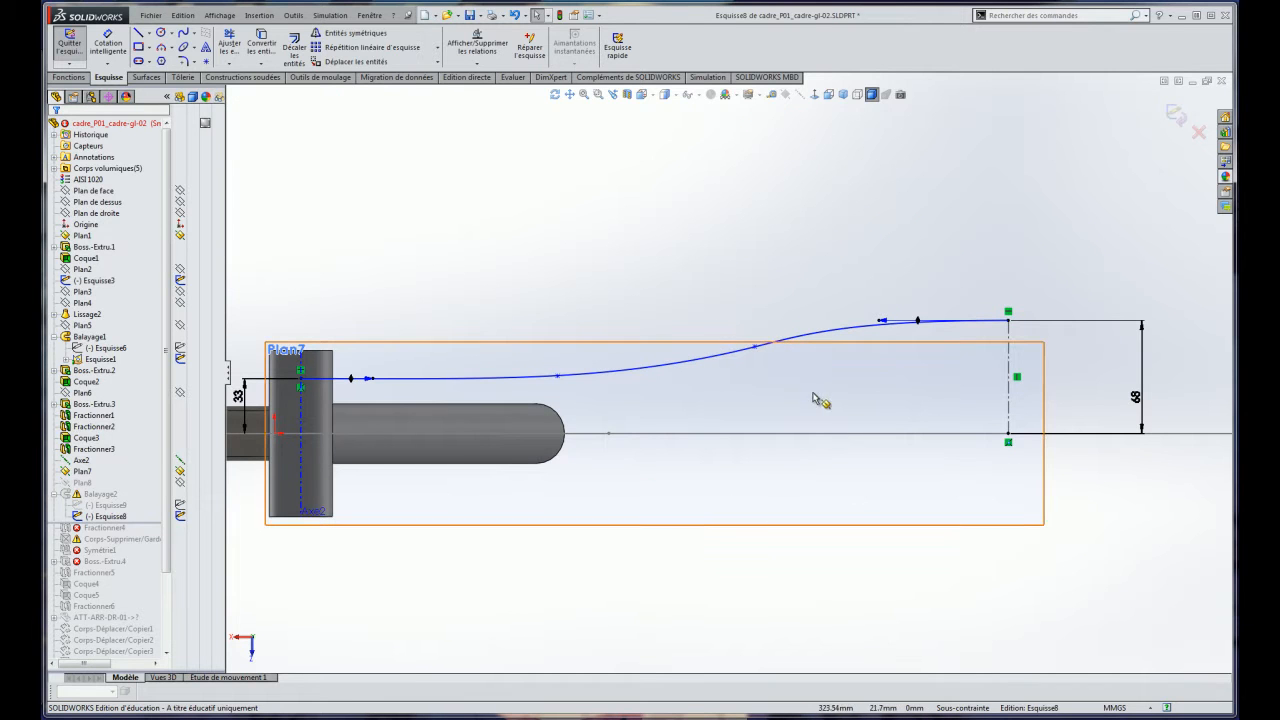
Delete both interior points of the spline, keeping only its two endpoints.
left_click(755, 350)
key("Delete")
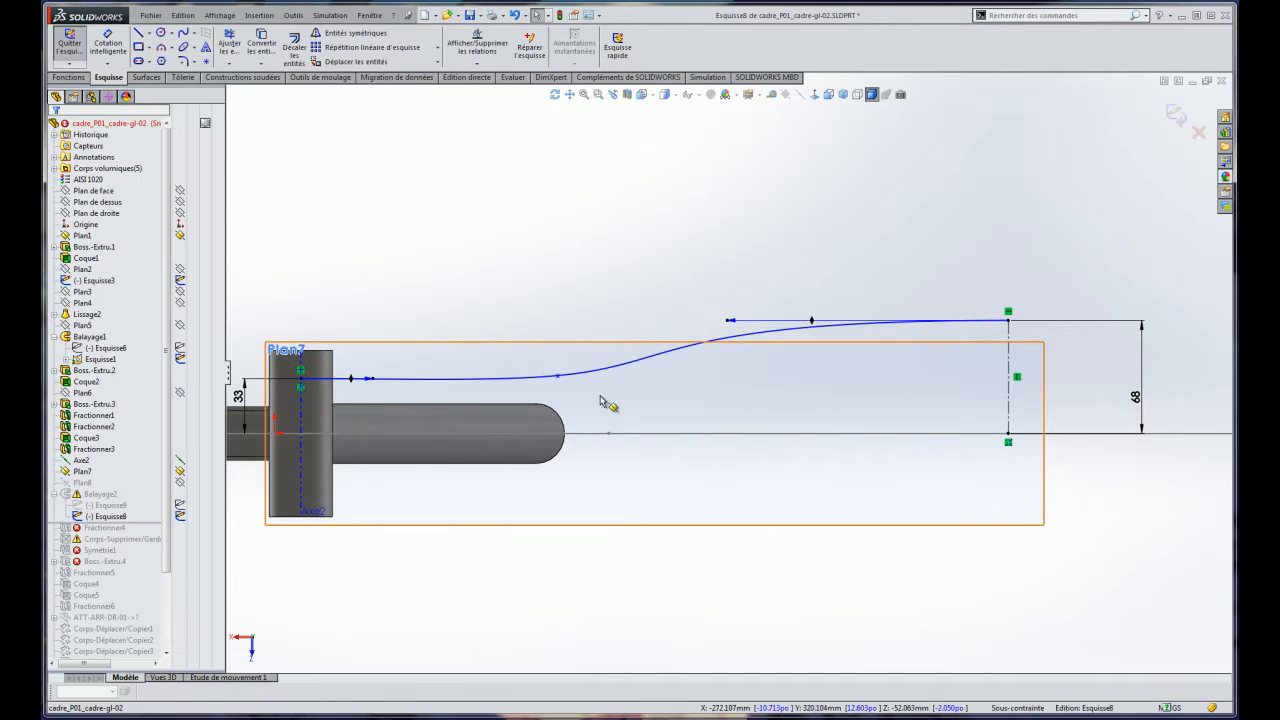
left_click(558, 380)
key("Delete")
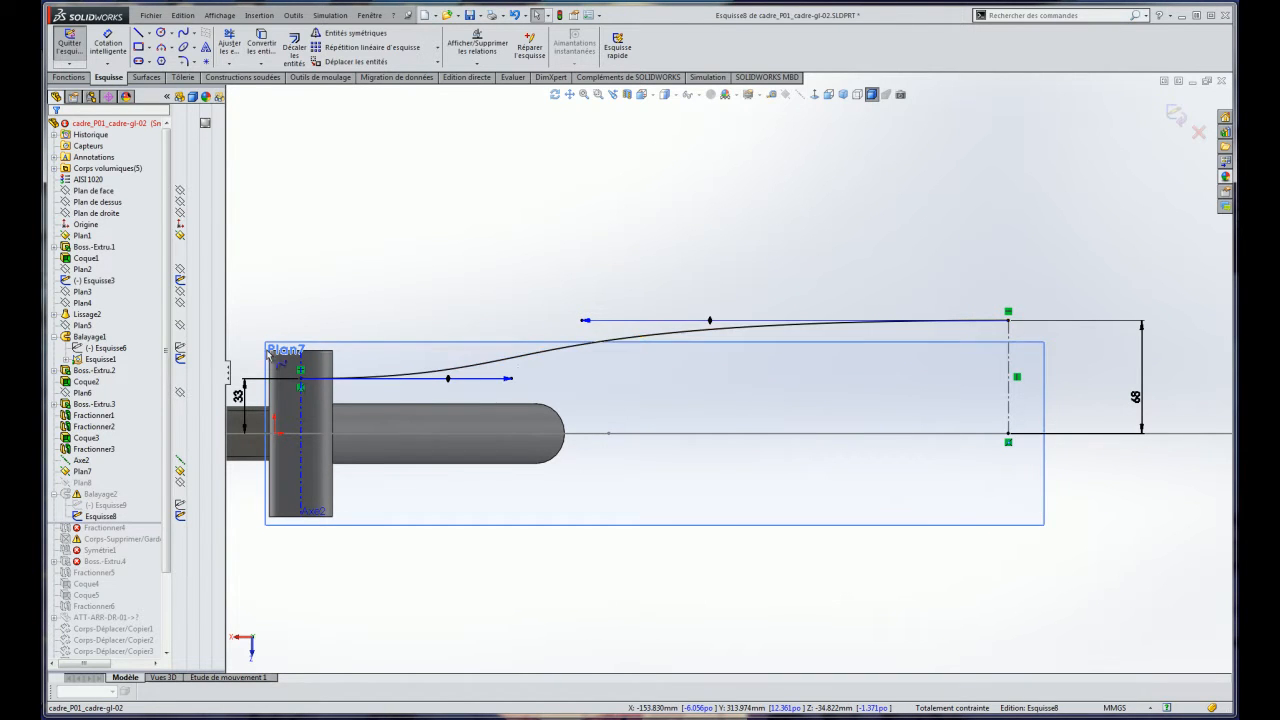
Check the curvature comb of the two-point spline and turn the curvature display off again.
left_click(503, 359)
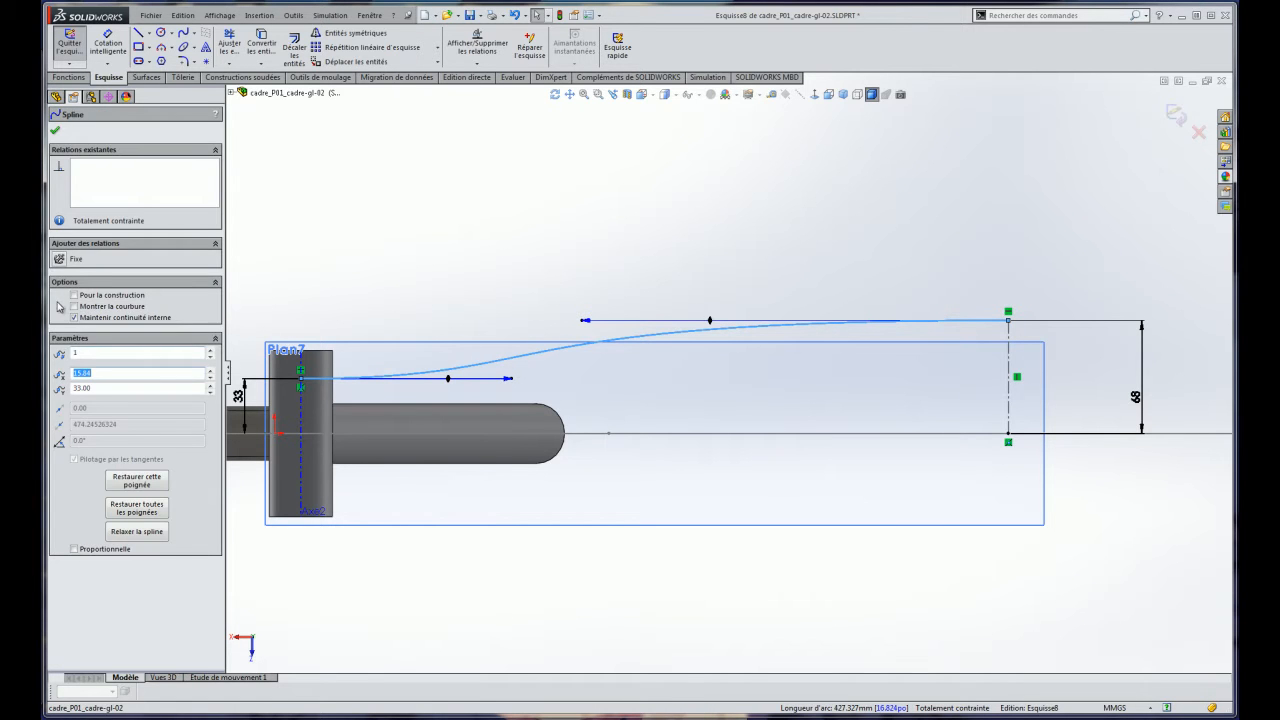
left_click(73, 307)
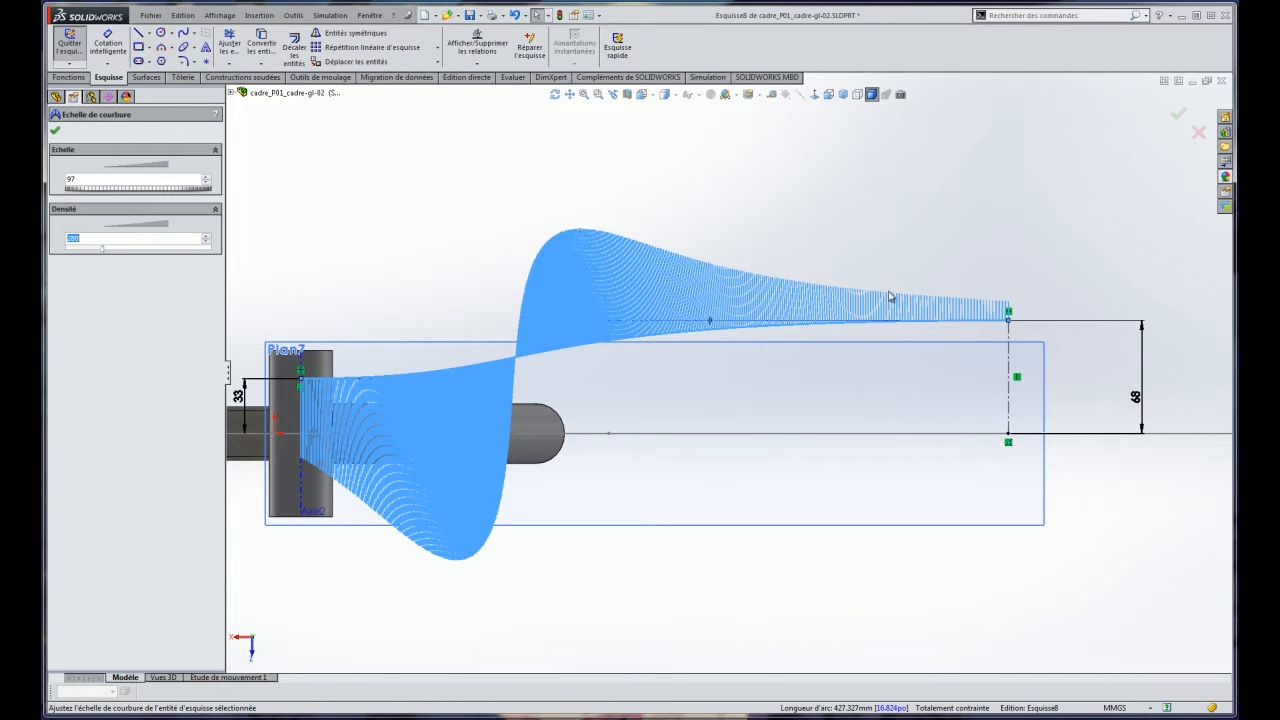
left_click(55, 132)
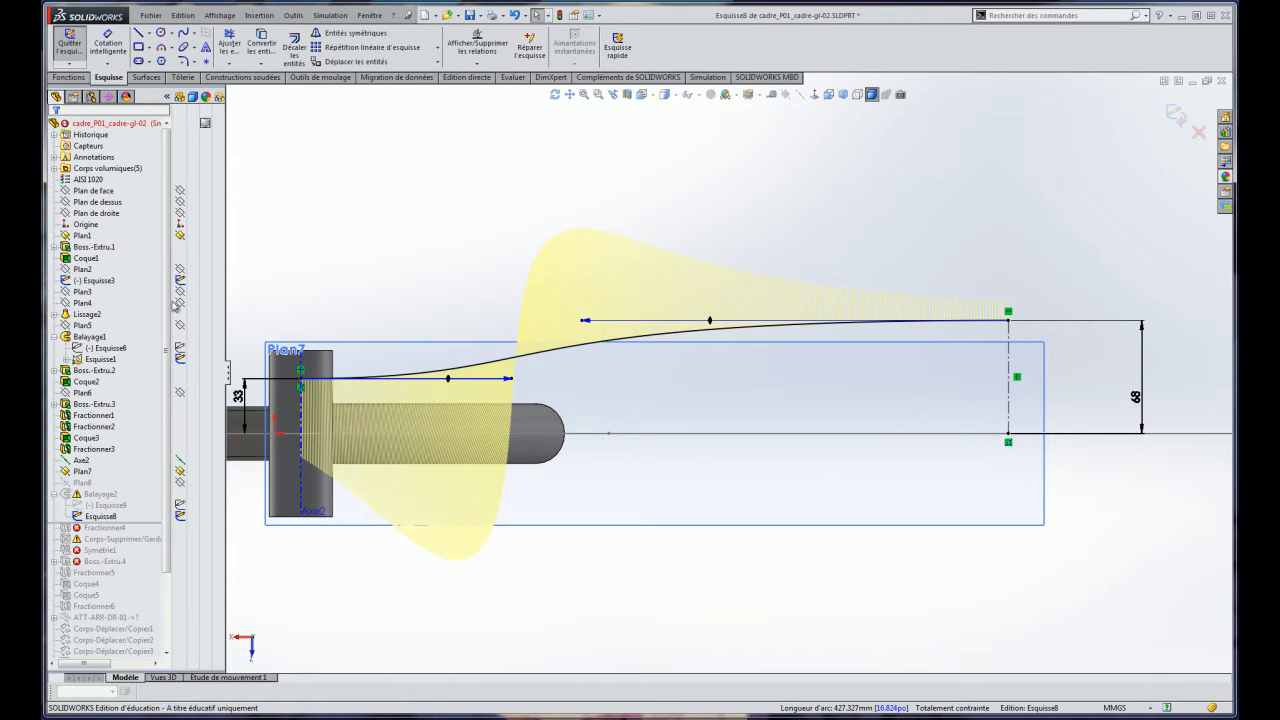
left_click(581, 352)
left_click(73, 306)
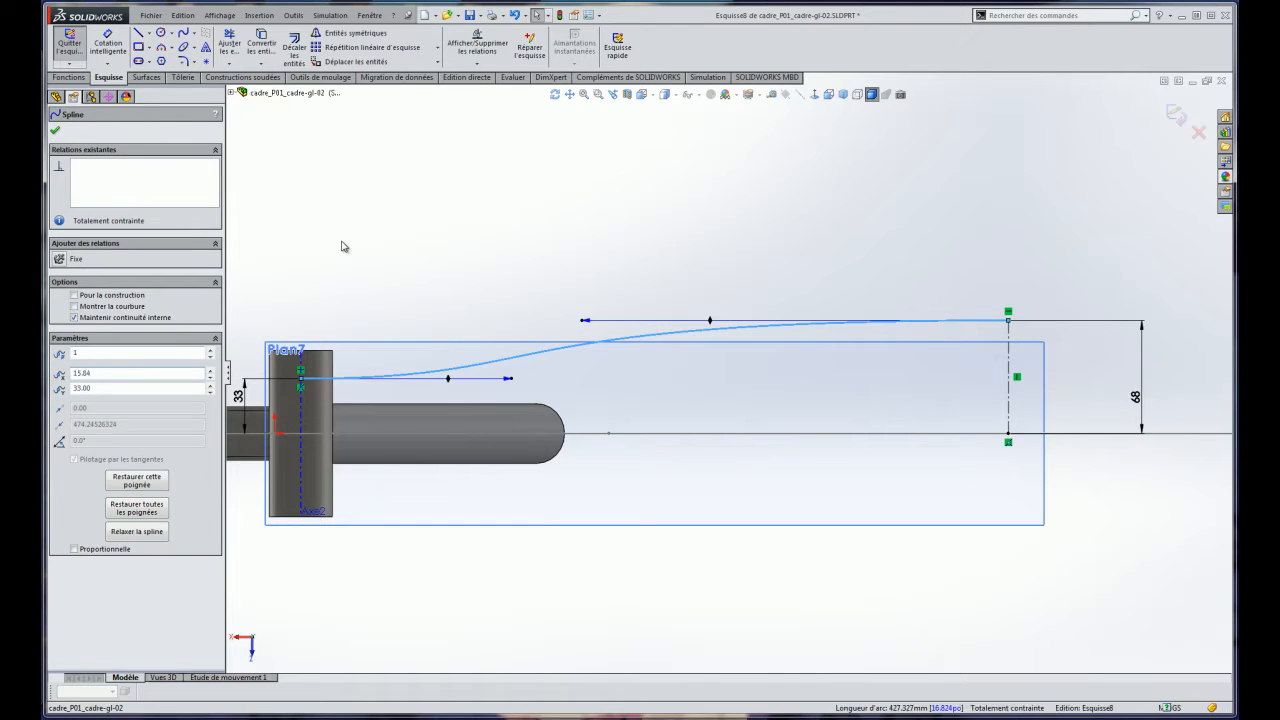
left_click(343, 240)
Lengthen the spline's horizontal tangent handle at the rear axle end to a weight of about 1079 and exit Esquisse8.
left_click_drag(623, 328, 677, 330)
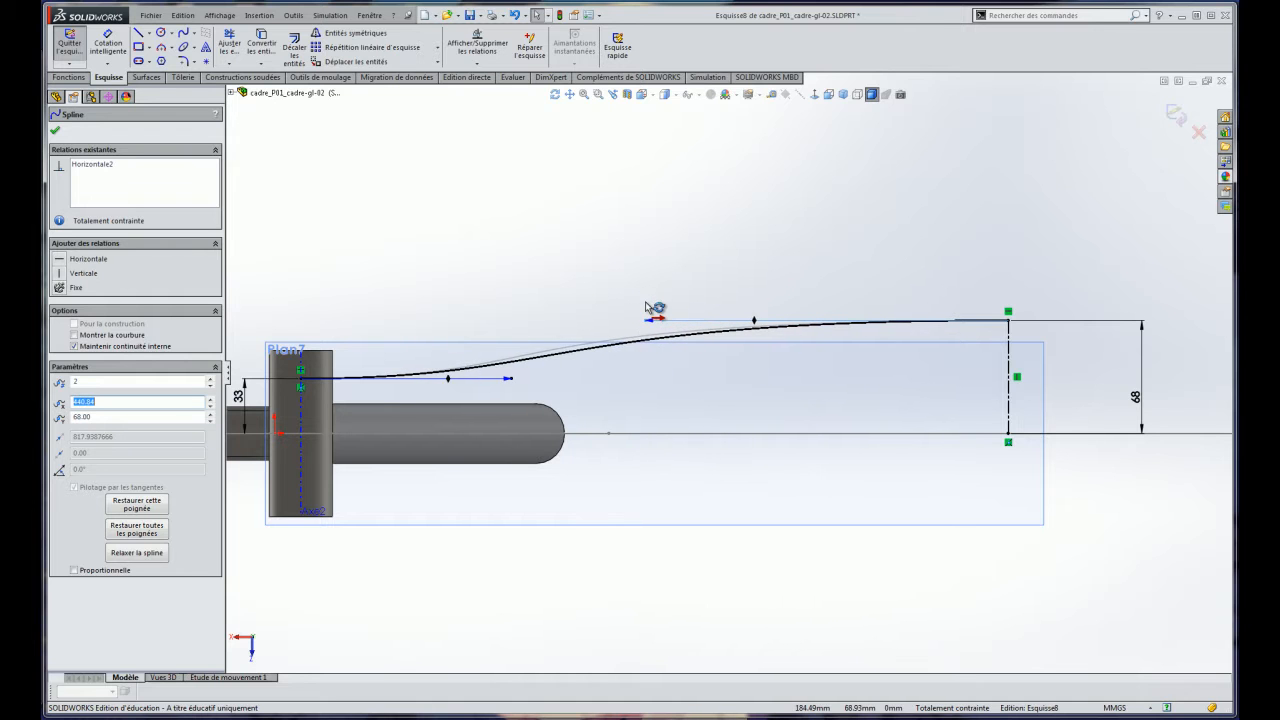
left_click_drag(690, 319, 526, 312)
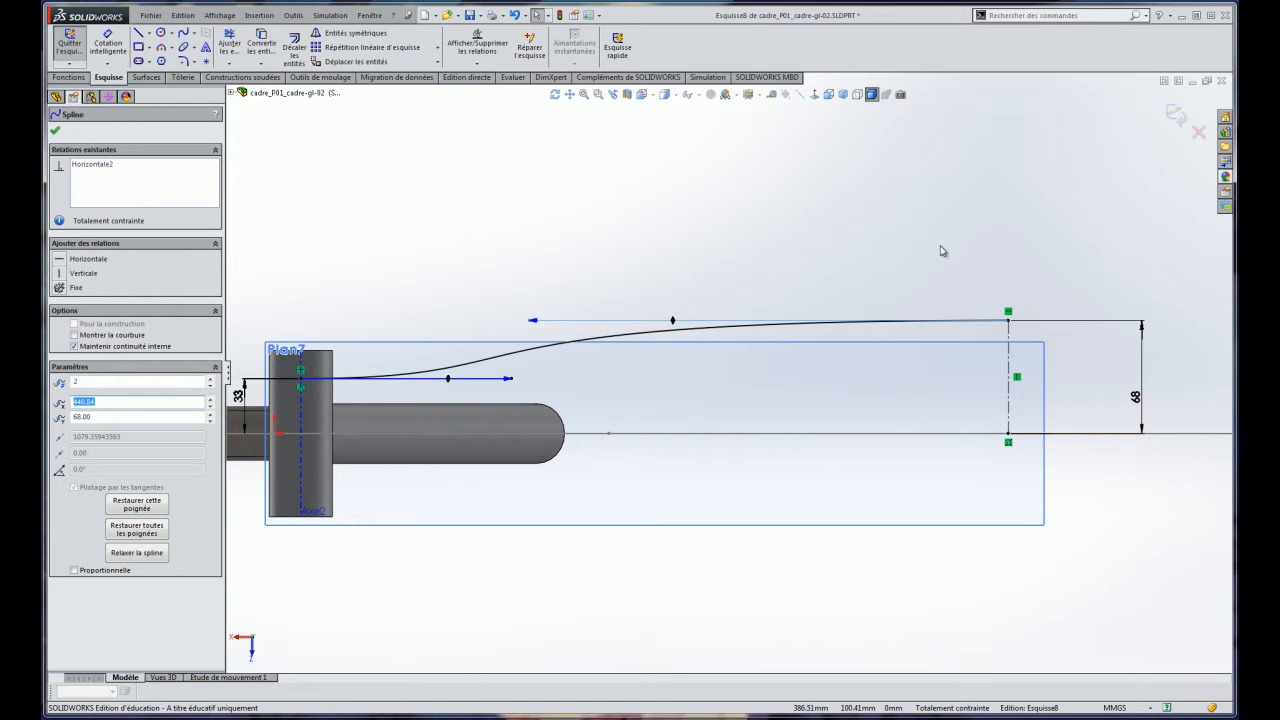
left_click(1176, 116)
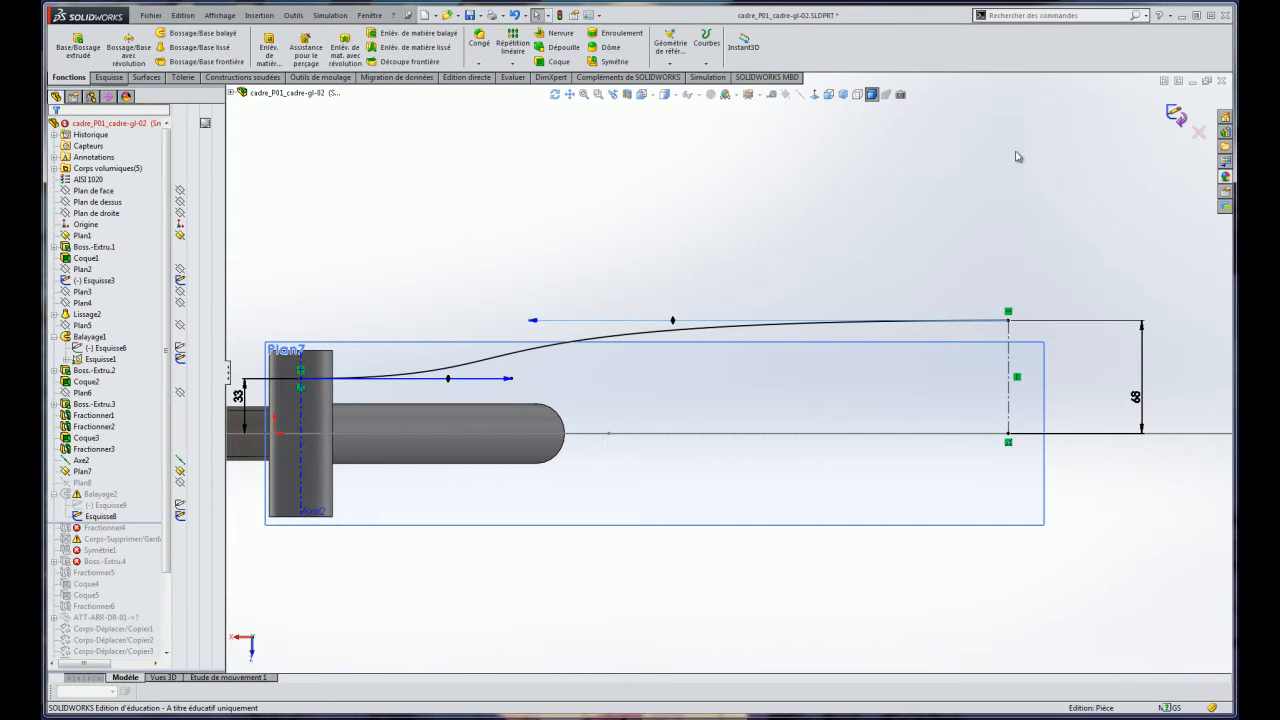
Check the rebuilt chainstay sweep in 3D and roll the feature history forward past Fractionner4.
scroll(825, 260, "up", 3)
middle_click_drag(824, 260, 752, 42)
middle_click_drag(795, 408, 572, 471)
scroll(691, 292, "down", 8)
middle_click_drag(735, 313, 1013, 502)
left_click(101, 516)
left_click_drag(161, 523, 161, 528)
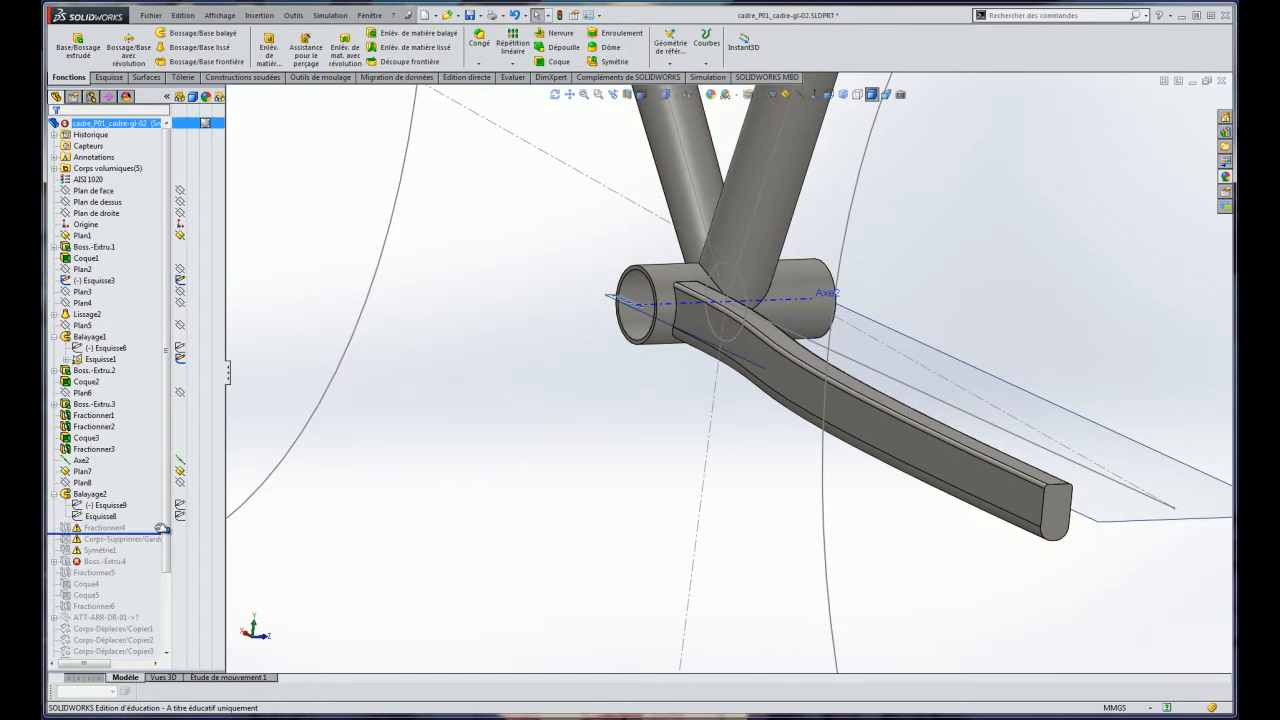
left_click(138, 541)
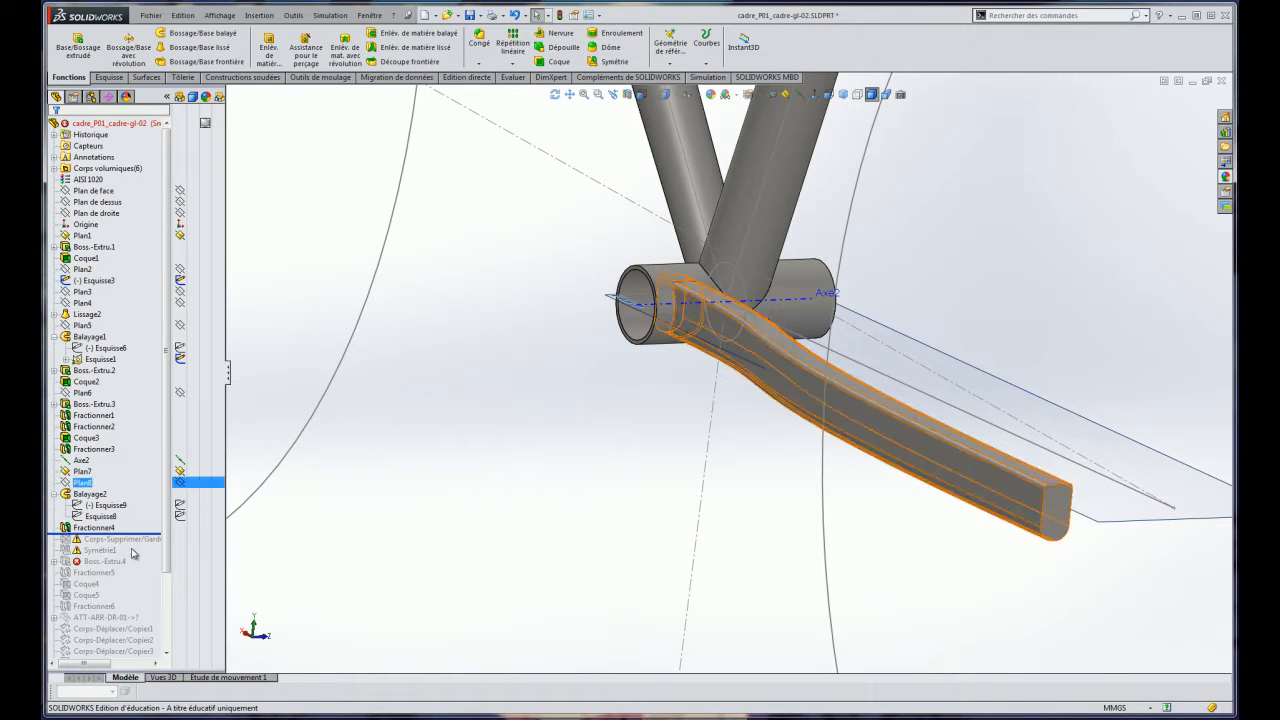
Roll the history forward past Corps-Supprimer/Garder1 and Symétrie1, and look over the mirrored chainstays.
left_click_drag(147, 535, 150, 541)
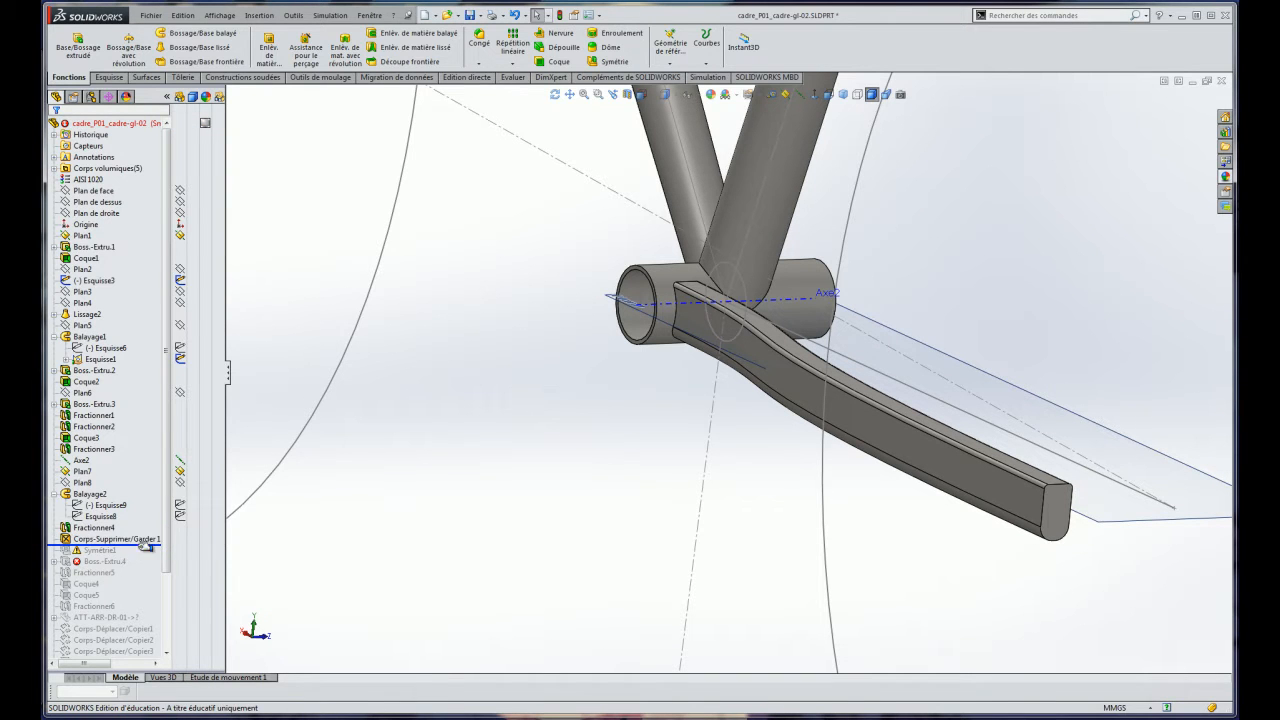
left_click_drag(146, 545, 146, 544)
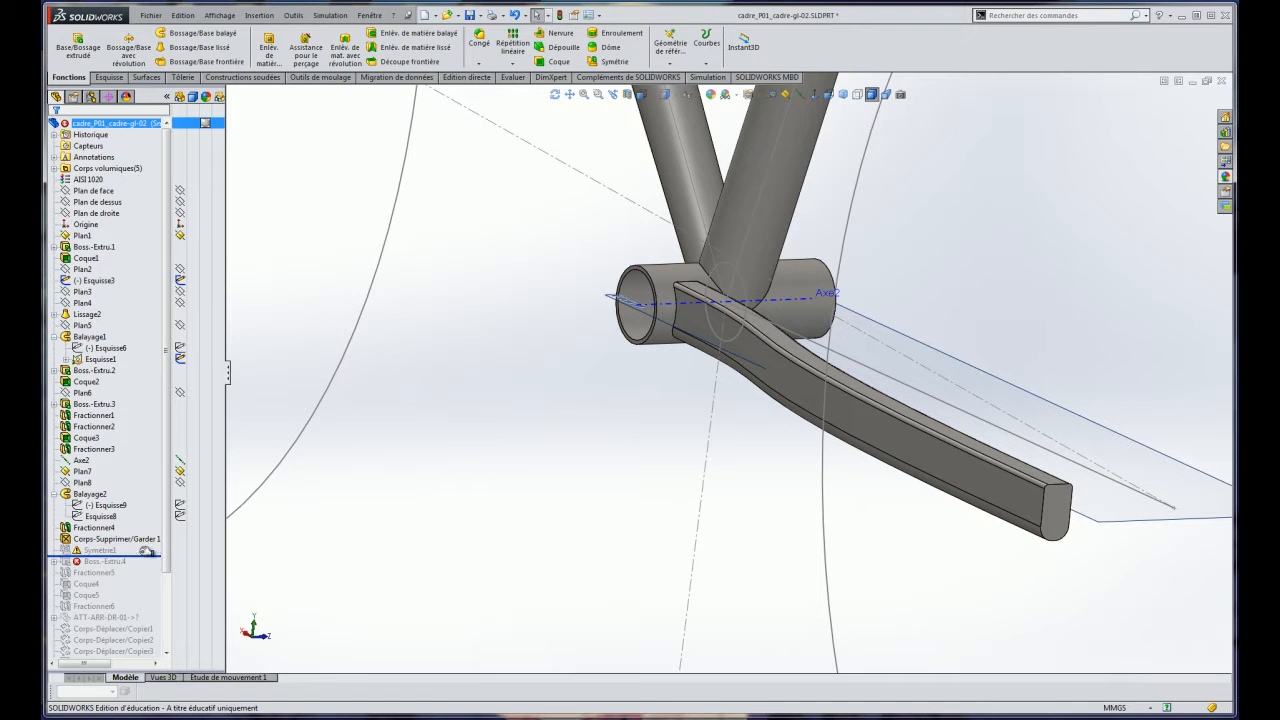
scroll(919, 454, "up", 4)
middle_click_drag(905, 447, 958, 341)
left_click(663, 412)
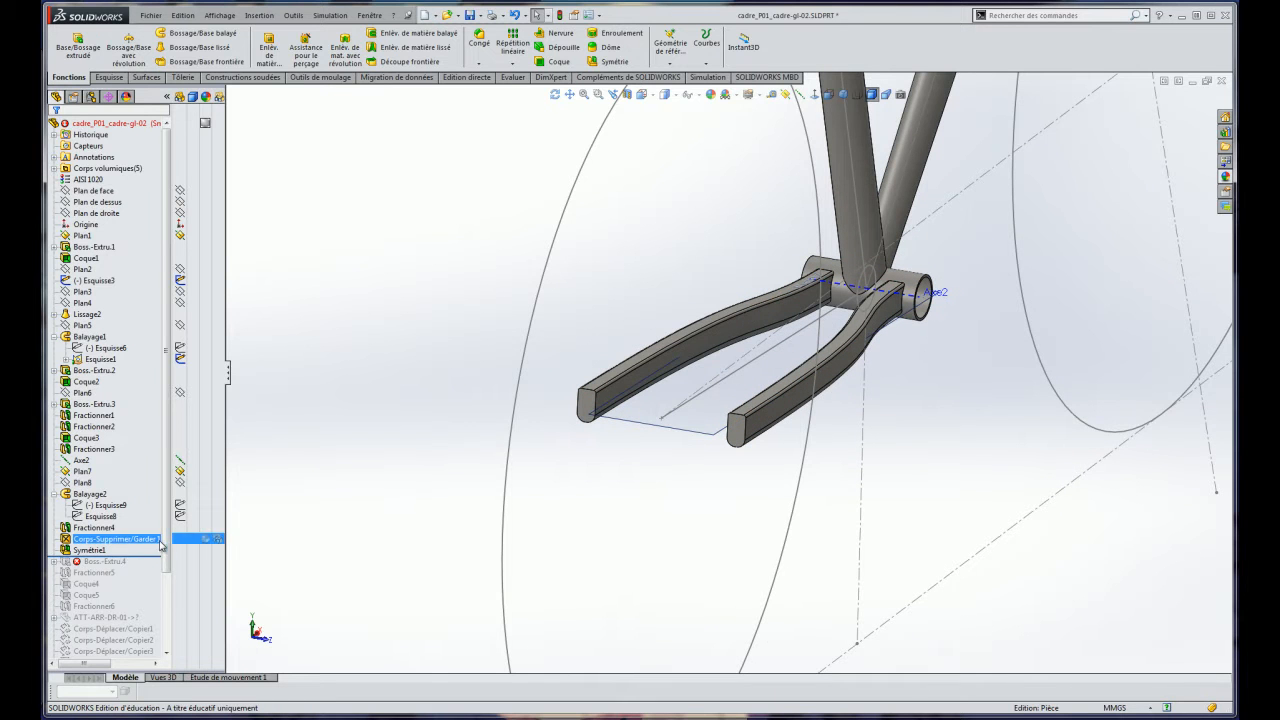
Roll the history forward past Boss.-Extru.4 and expand that feature to select its sketch Esquisse10.
scroll(121, 466, "down", 3)
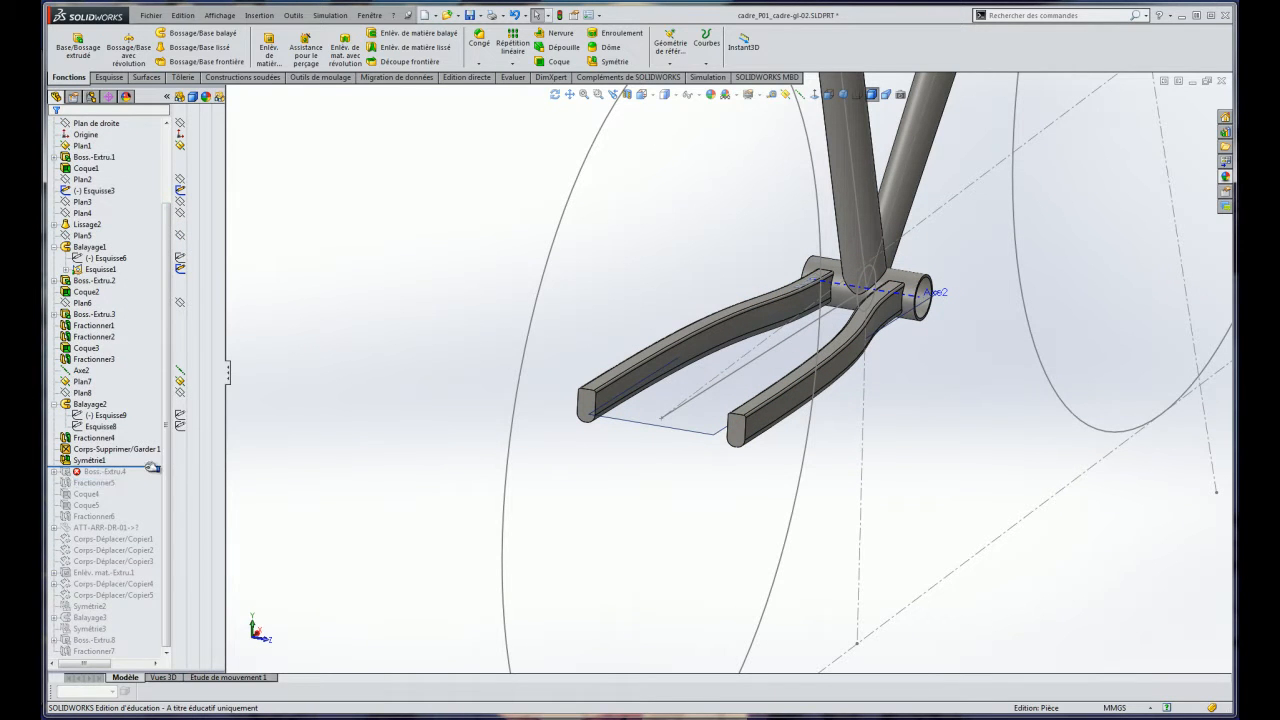
left_click_drag(158, 466, 159, 472)
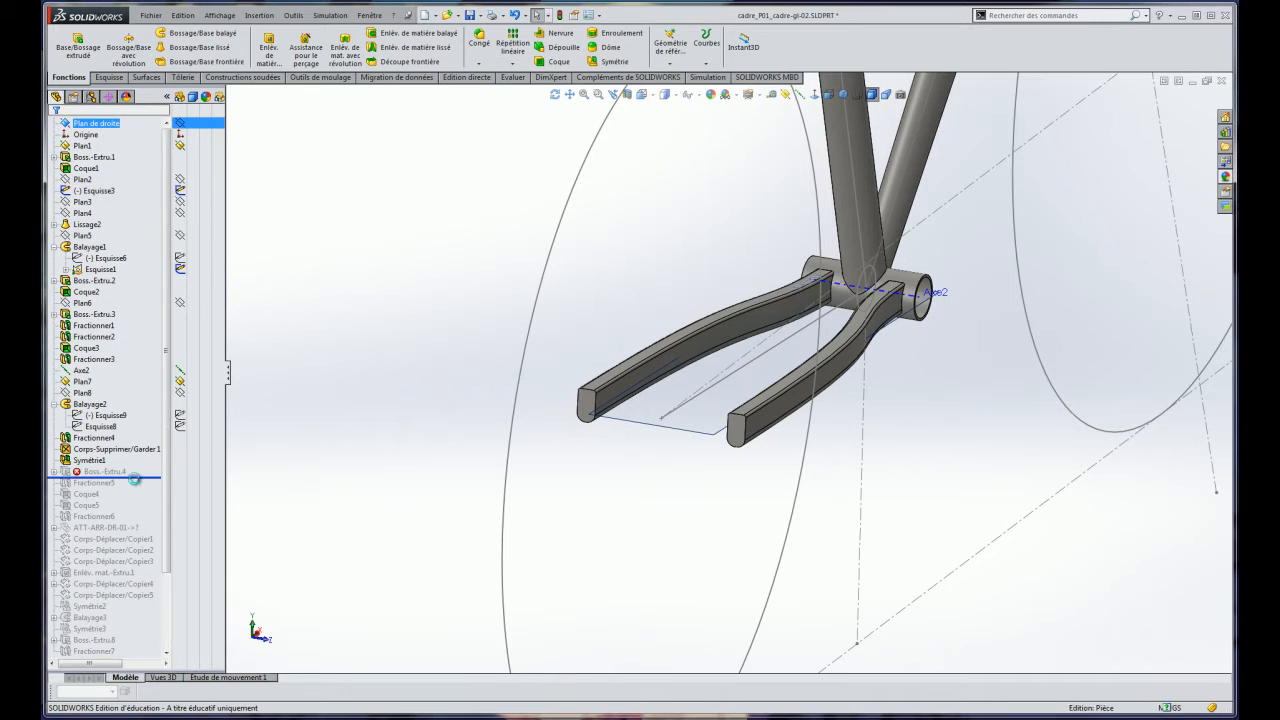
left_click(54, 472)
left_click(100, 484)
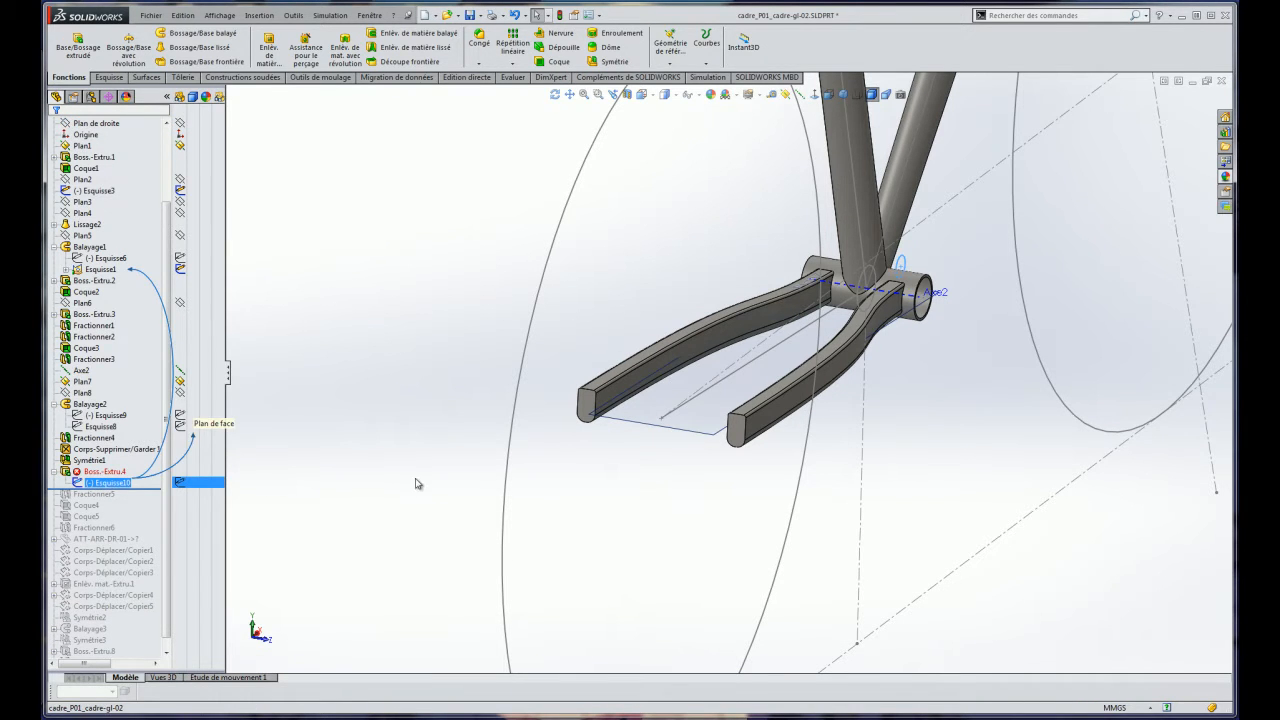
Edit Esquisse10 and move its circle onto the area between the chainstays, centred at about X -60, Y 309 mm.
scroll(970, 285, "down", 4)
middle_click_drag(802, 275, 768, 345)
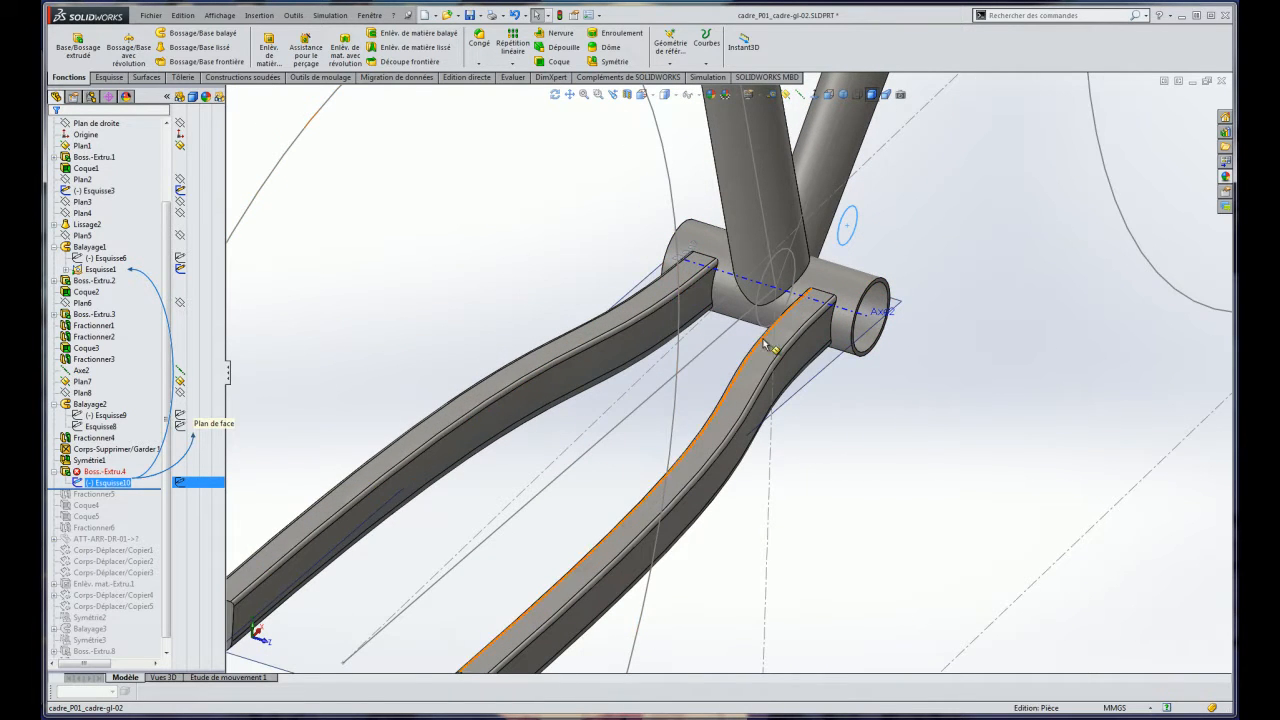
middle_click_drag(863, 363, 765, 296)
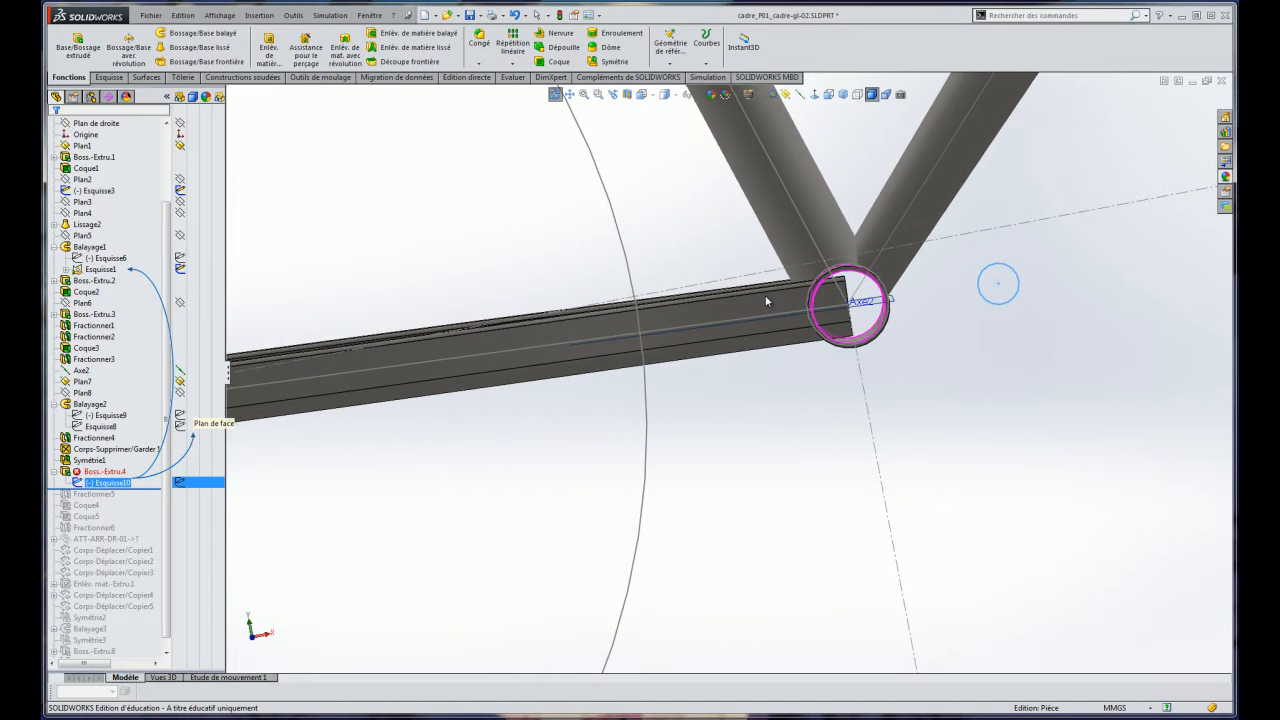
left_click(450, 467)
left_click(98, 483)
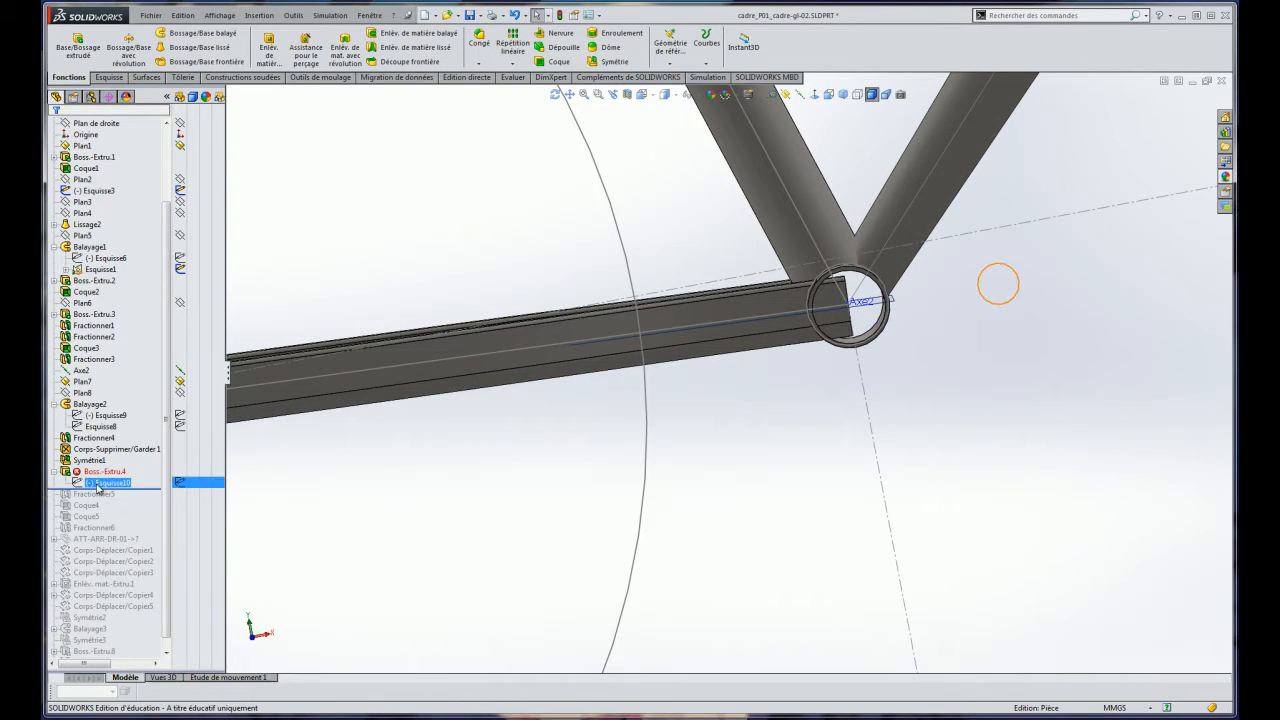
right_click(100, 484)
key("Escape")
left_click(569, 232)
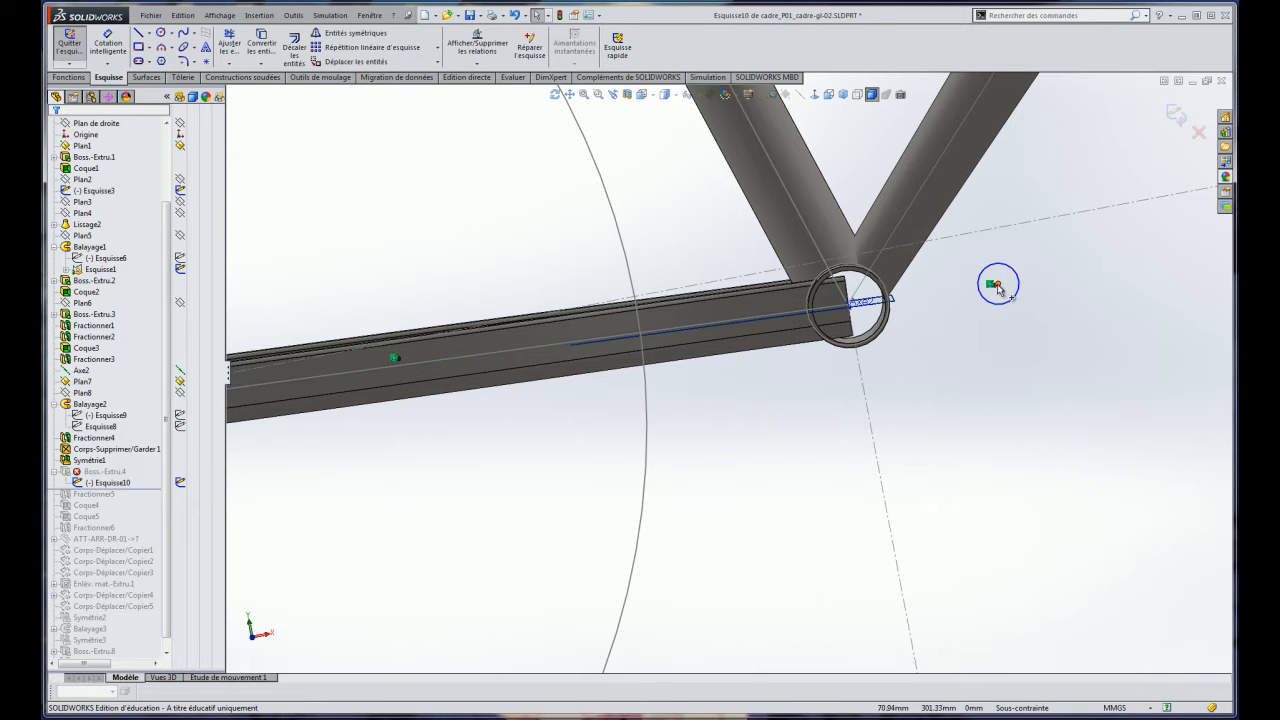
mouse_move(998, 284)
left_mouse_down()
mouse_move(917, 316)
mouse_move(612, 360)
mouse_move(731, 348)
mouse_move(667, 358)
mouse_move(727, 368)
mouse_move(718, 330)
left_mouse_up()
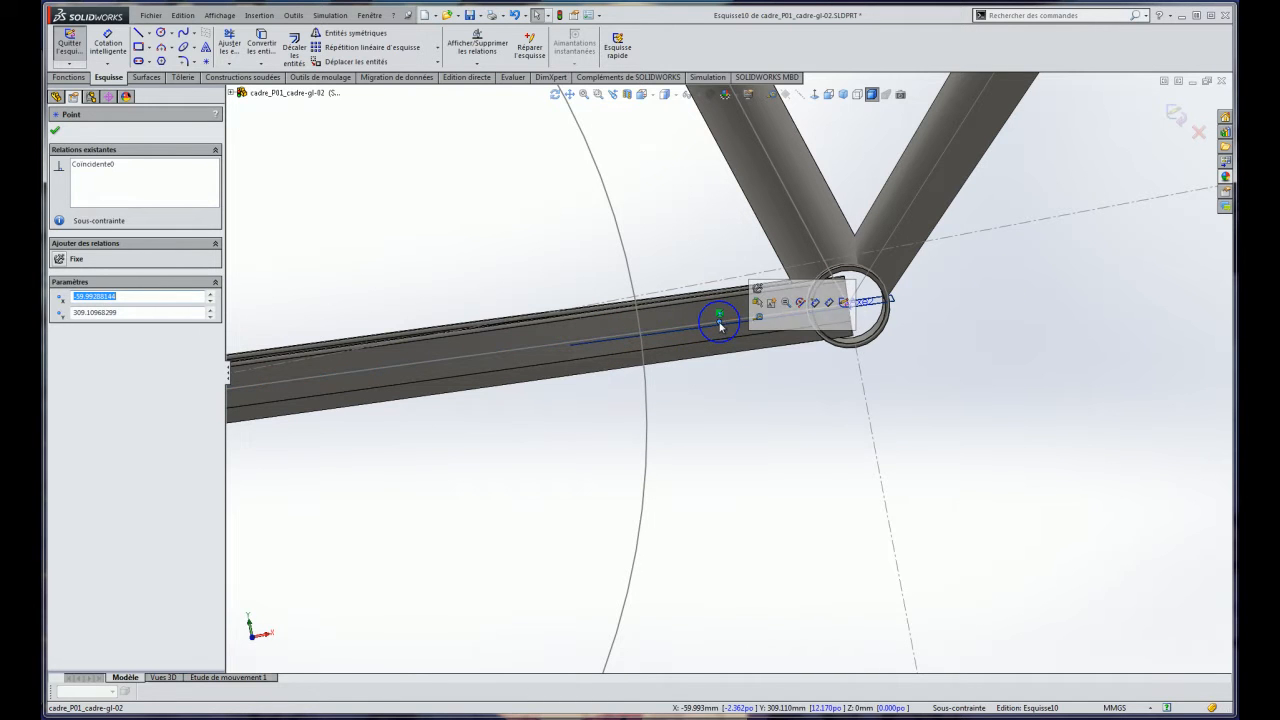
middle_click_drag(937, 374, 974, 426)
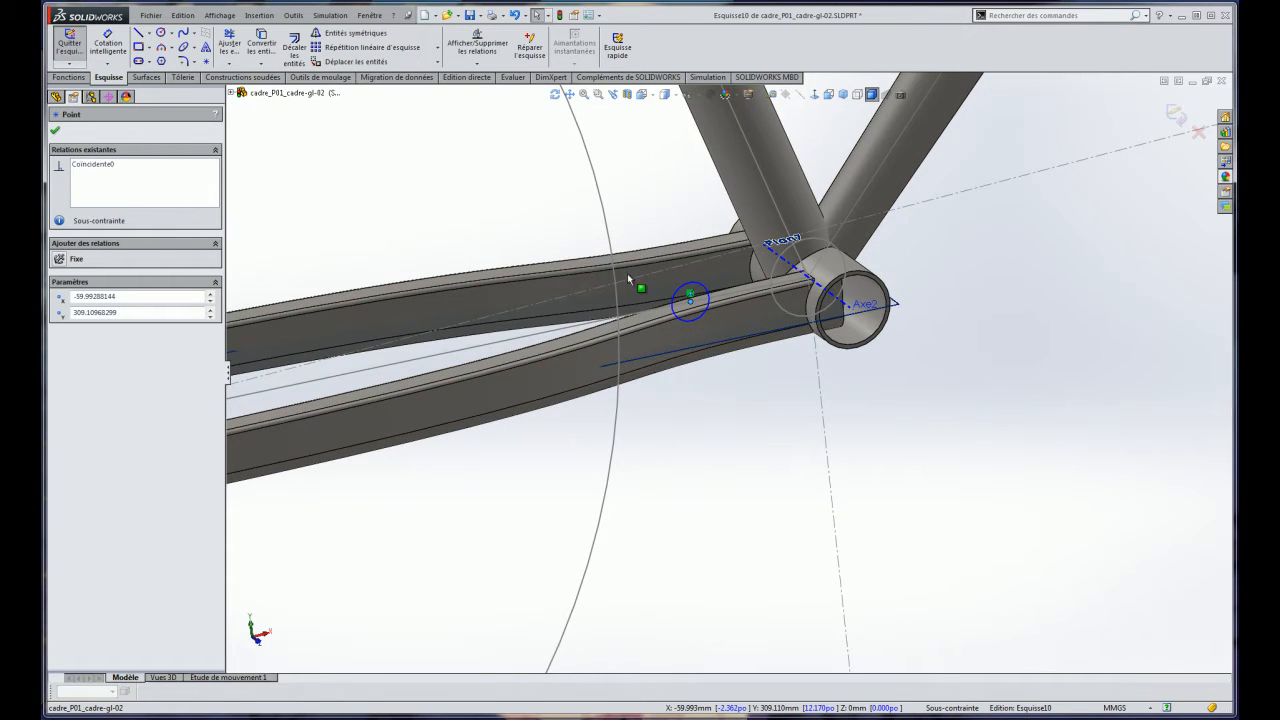
left_click(108, 42)
left_click(691, 301)
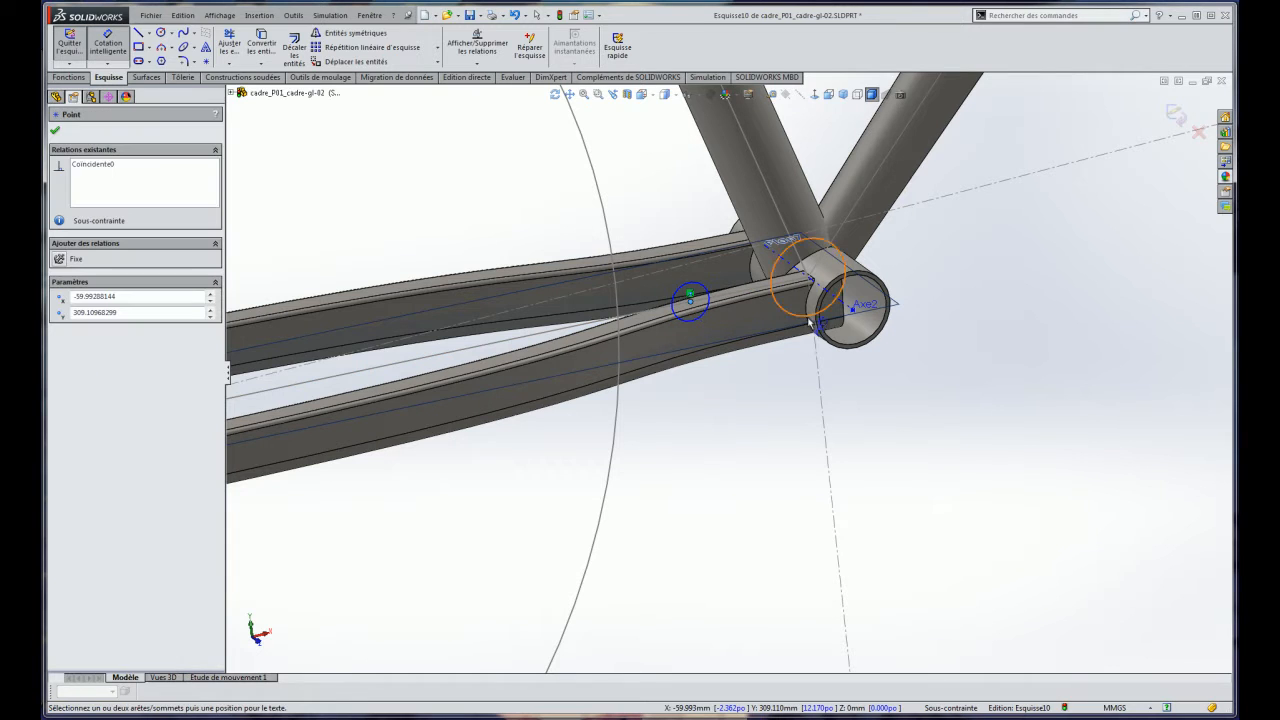
left_click(619, 413)
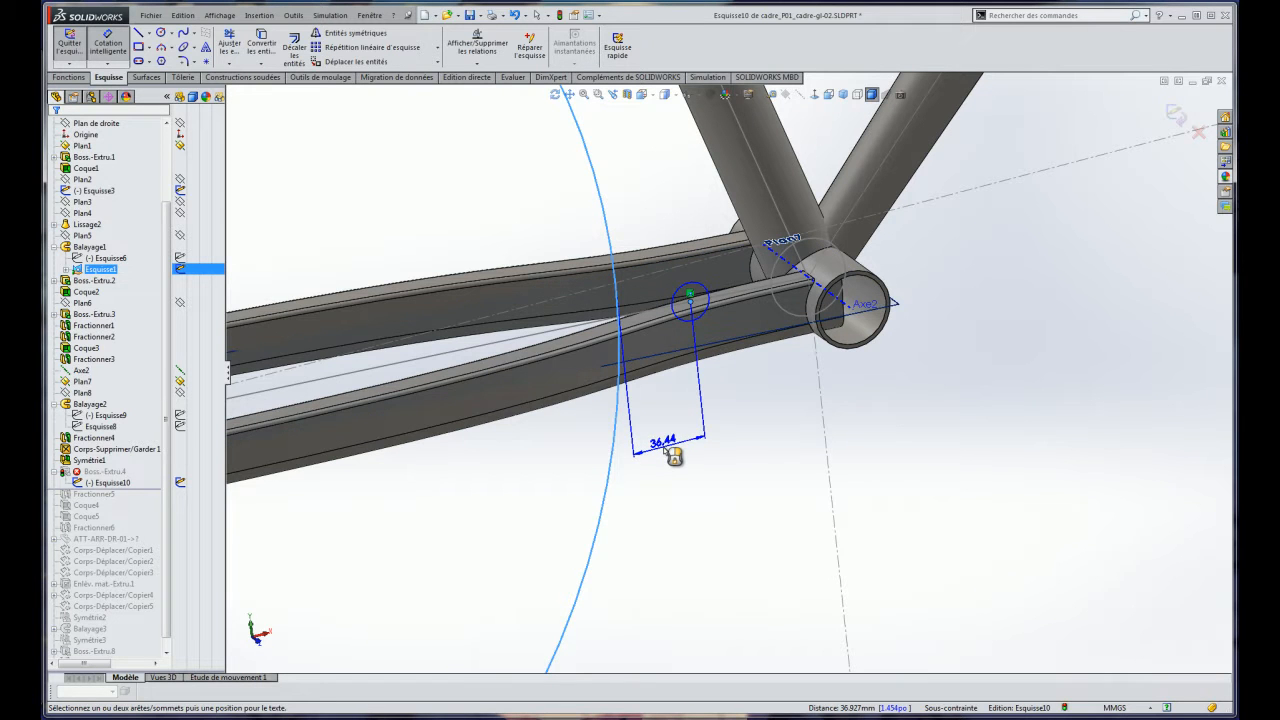
key("Escape")
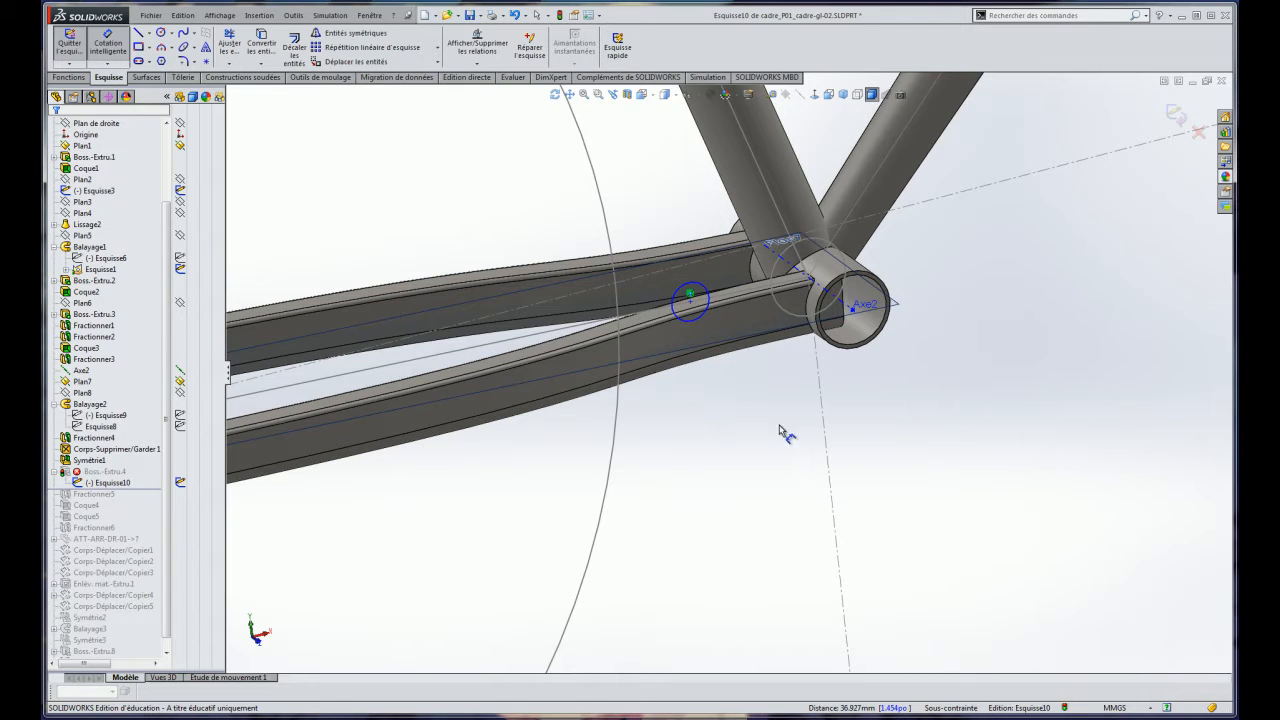
Dimension the gap between the edge of the Esquisse10 circle and the rear wheel circle at 25 mm.
left_click(676, 313)
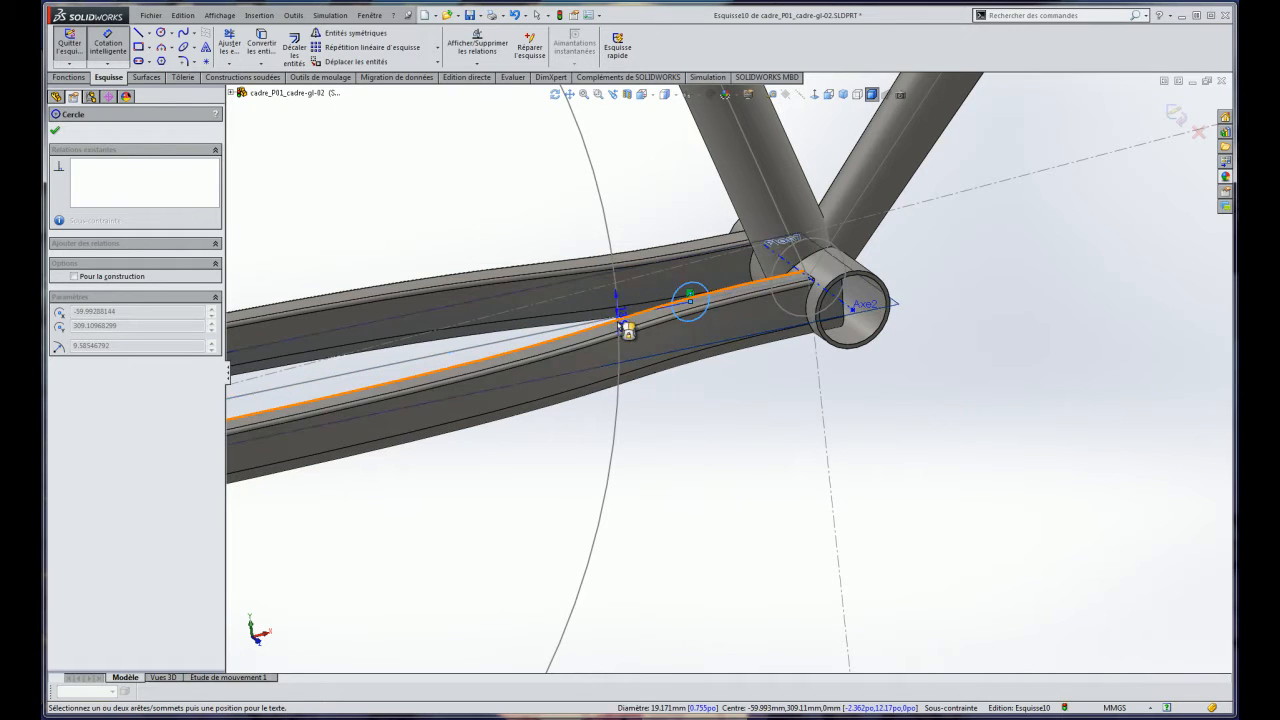
left_click(620, 352)
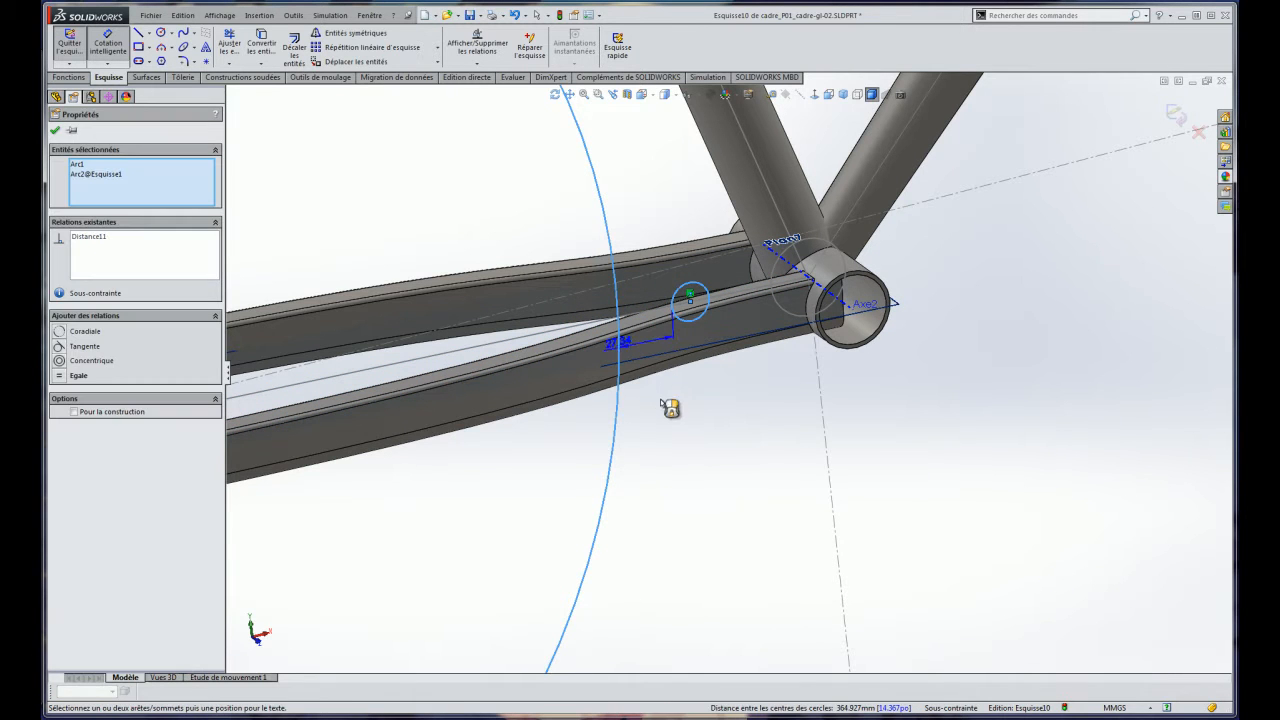
left_click(657, 436)
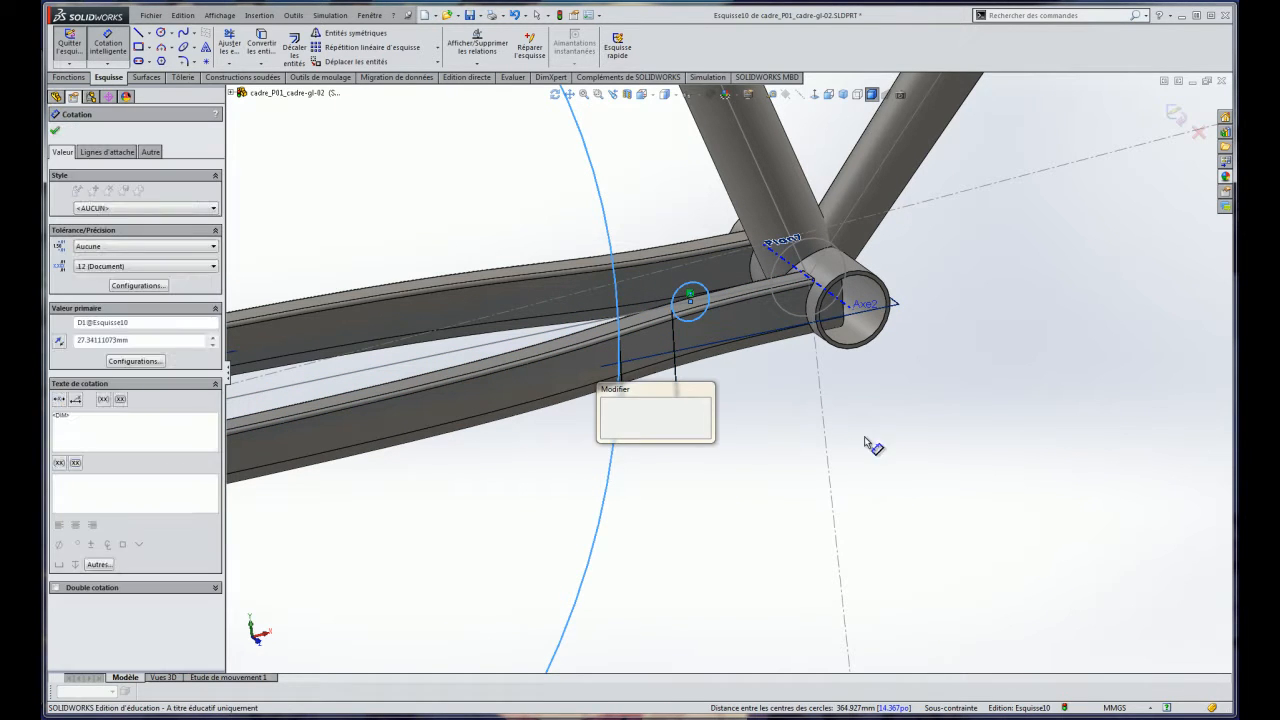
type("25")
key("Return")
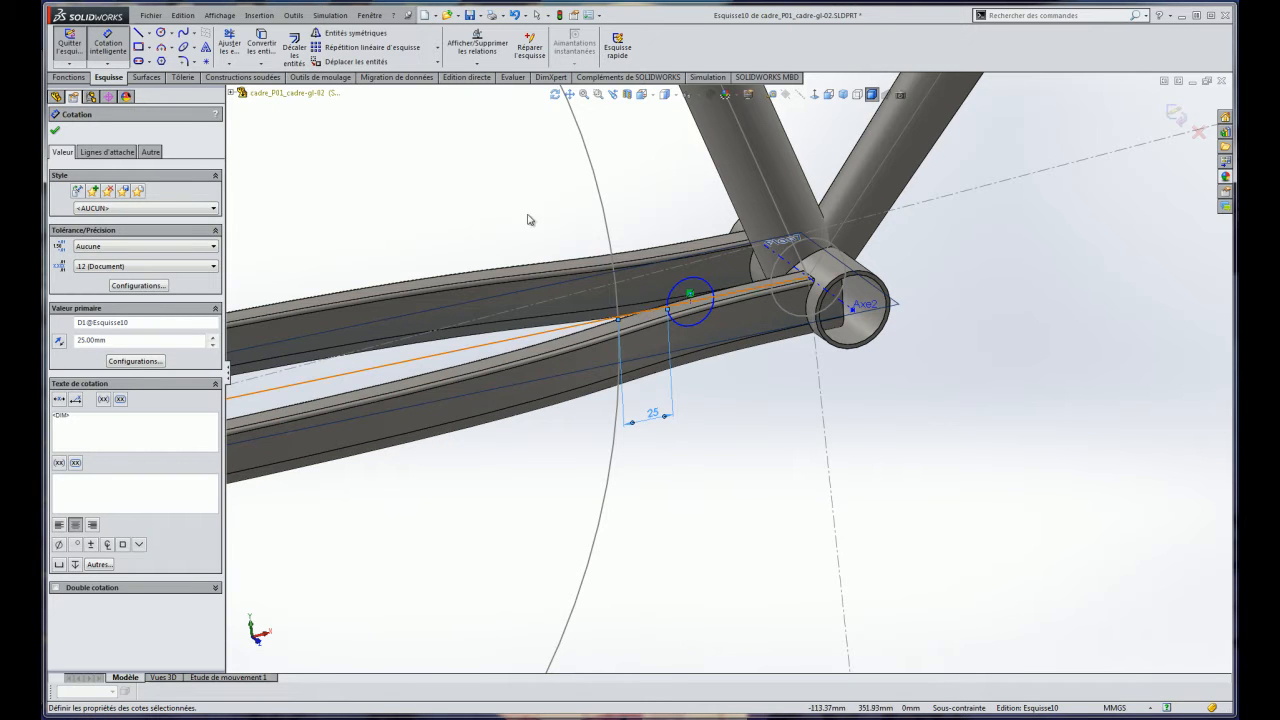
Dimension the circle's diameter at 17 mm and exit Esquisse10 to rebuild the cross tube.
left_click(703, 325)
left_click(763, 410)
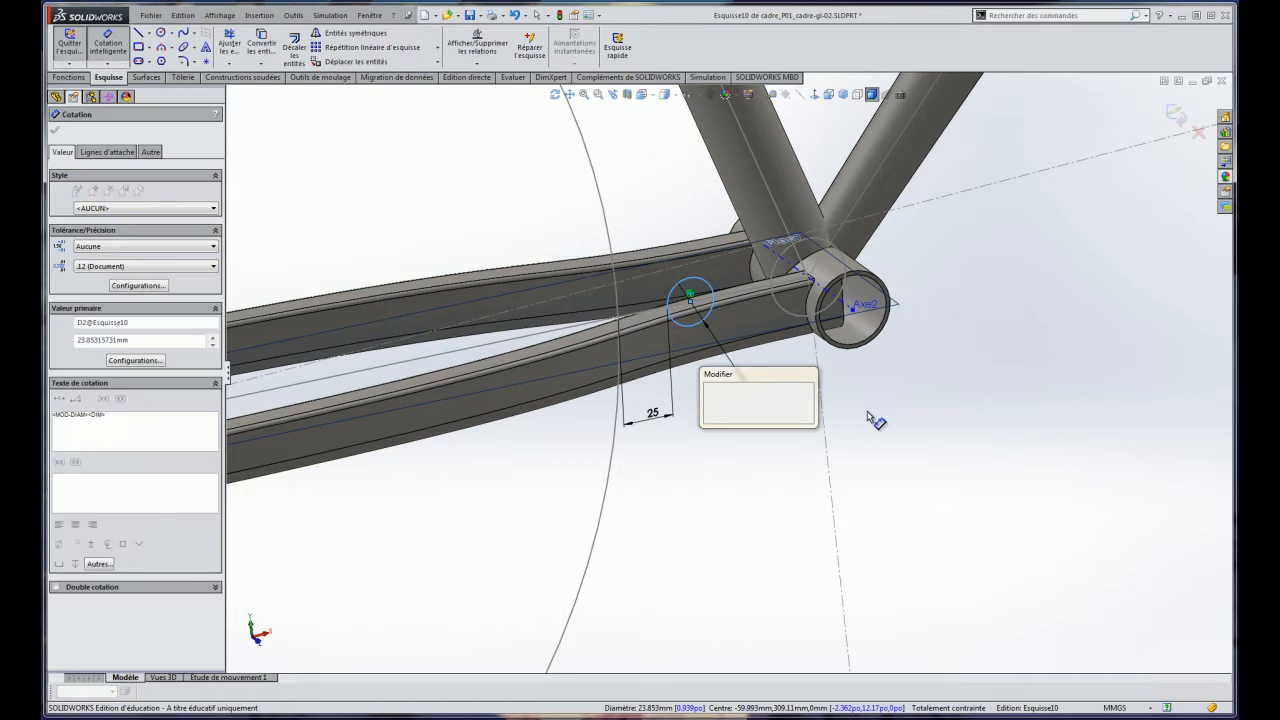
type("17")
key("Return")
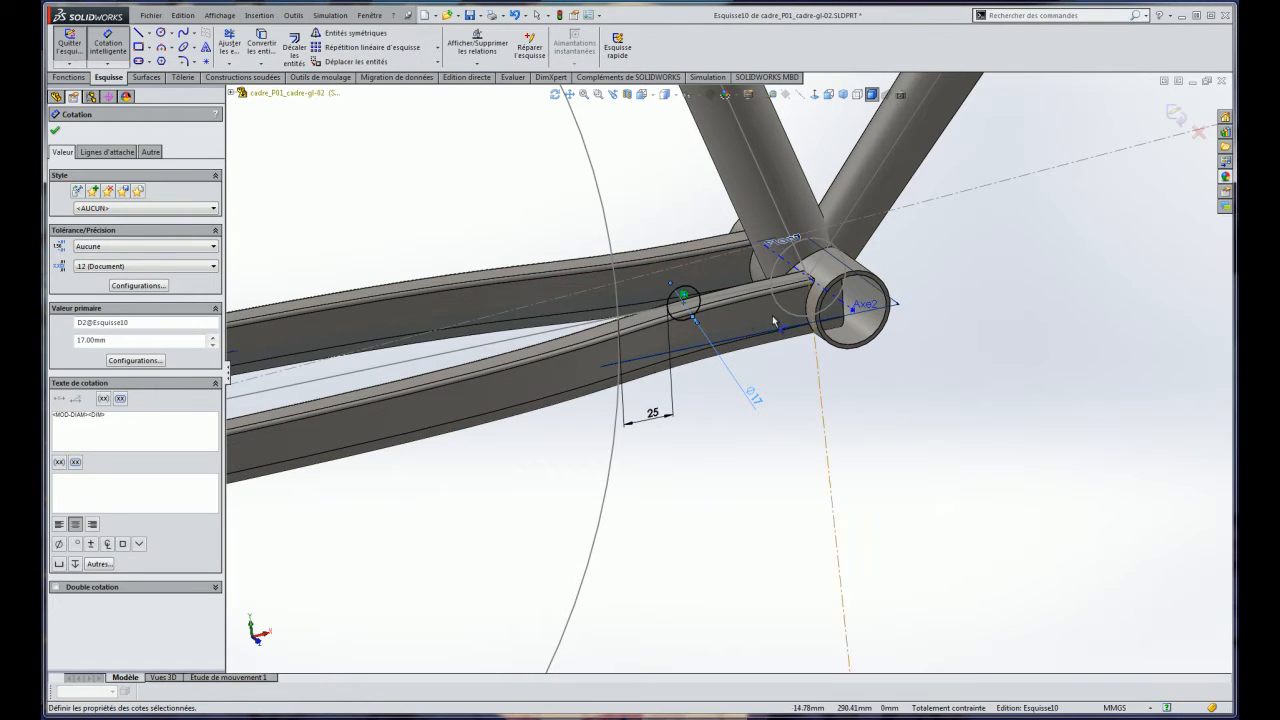
left_click(1177, 114)
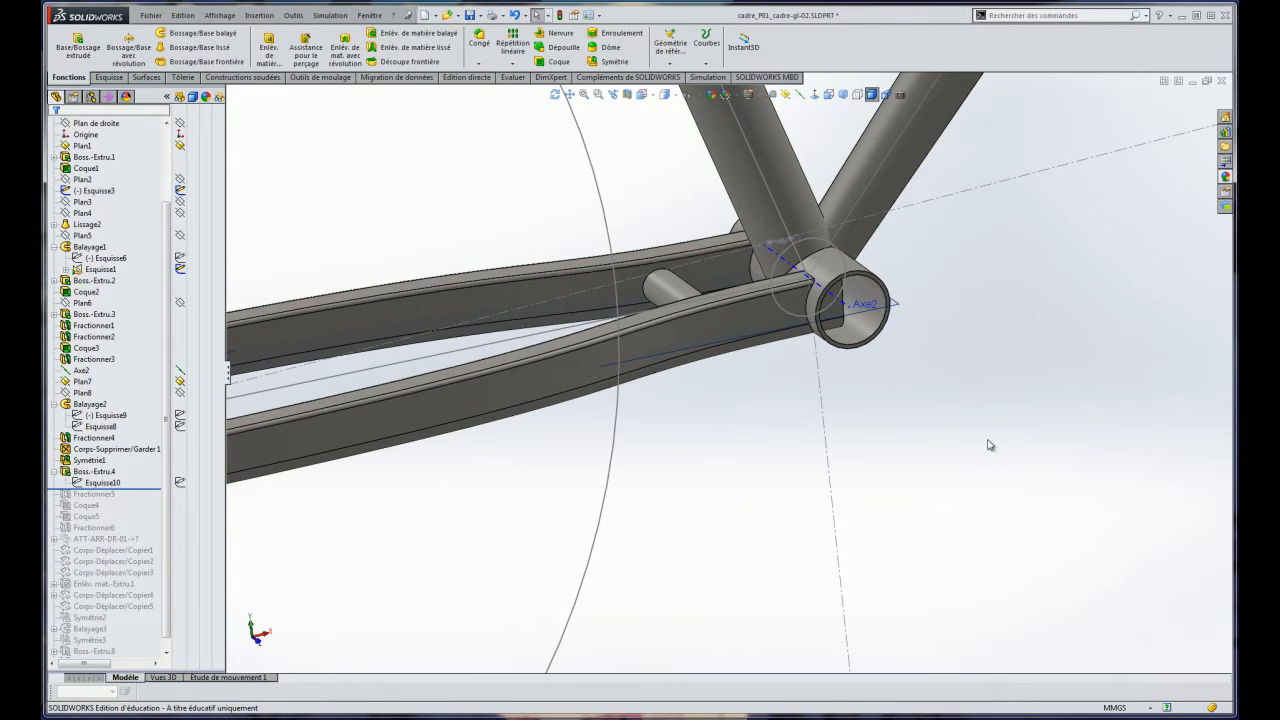
Check the cross tube between the chainstays and roll the history forward past Fractionner5, Coque4 and Coque5.
scroll(941, 437, "up", 3)
middle_click_drag(928, 434, 890, 406)
scroll(471, 277, "up", 1)
middle_click_drag(471, 277, 716, 369, "ctrl")
middle_click_drag(832, 343, 855, 445)
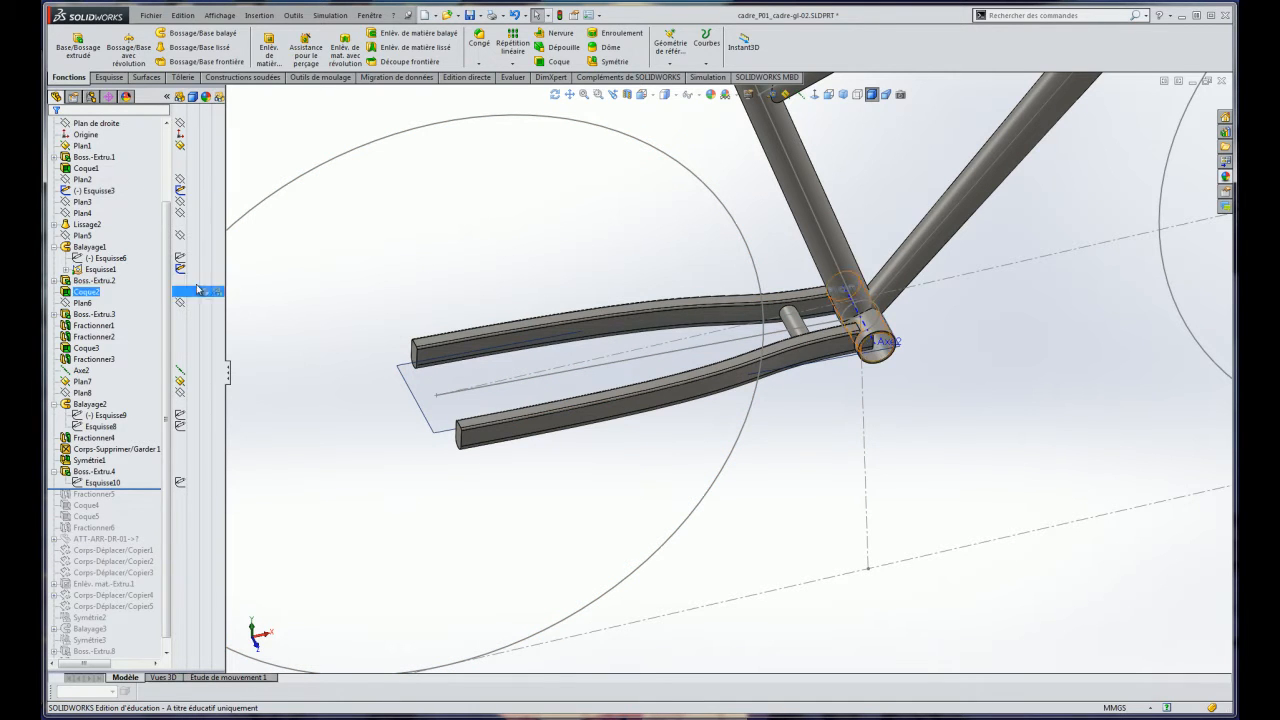
mouse_move(170, 242)
left_mouse_down()
mouse_move(167, 194)
mouse_move(171, 256)
left_mouse_up()
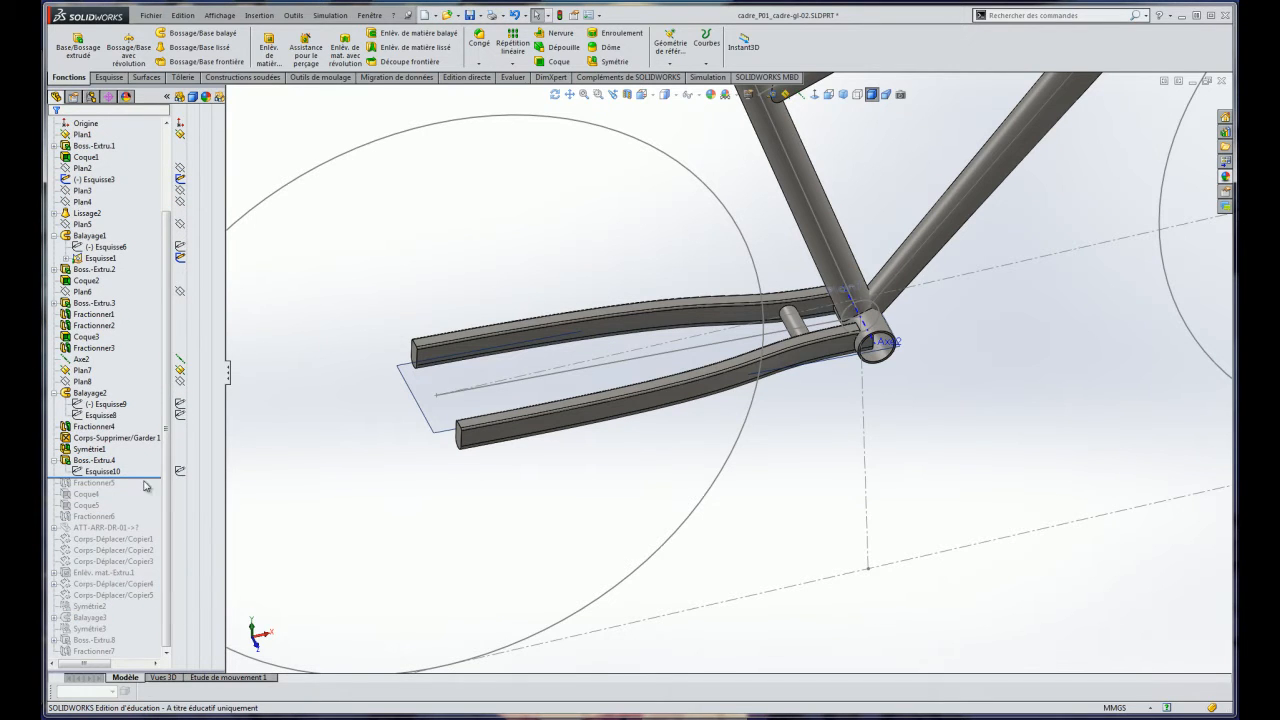
left_click_drag(150, 479, 151, 493)
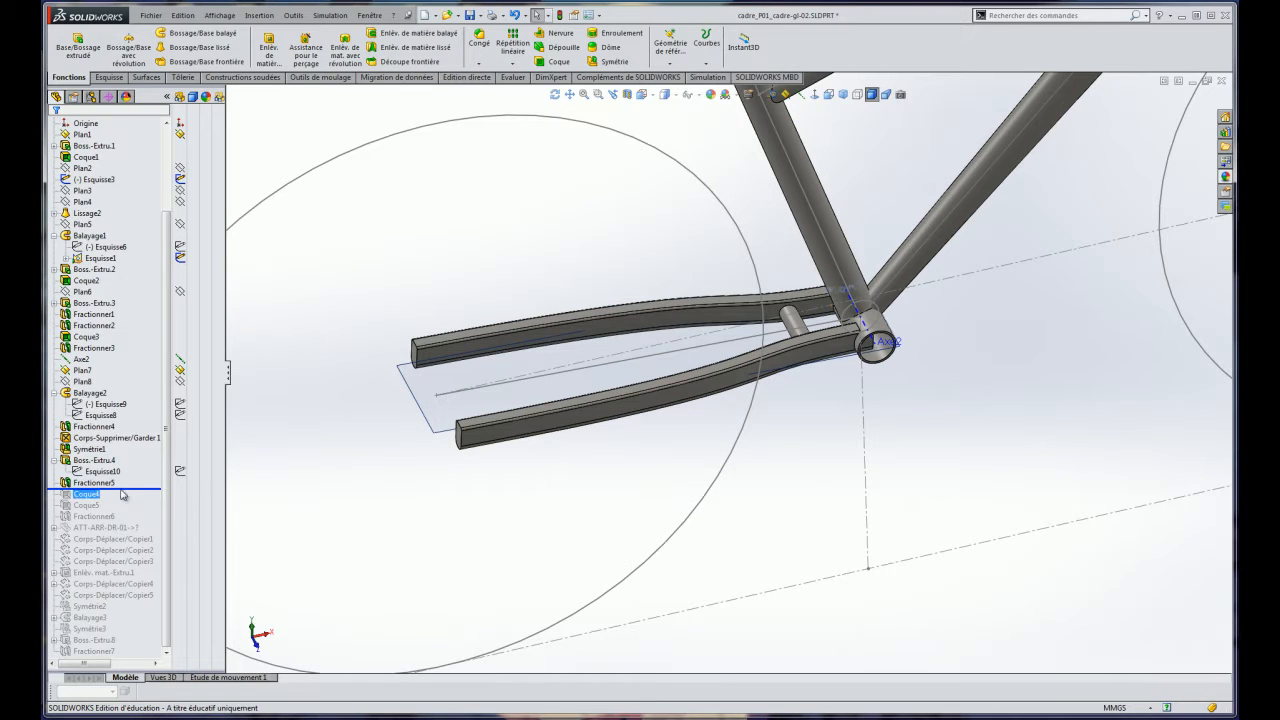
left_click_drag(159, 489, 157, 499)
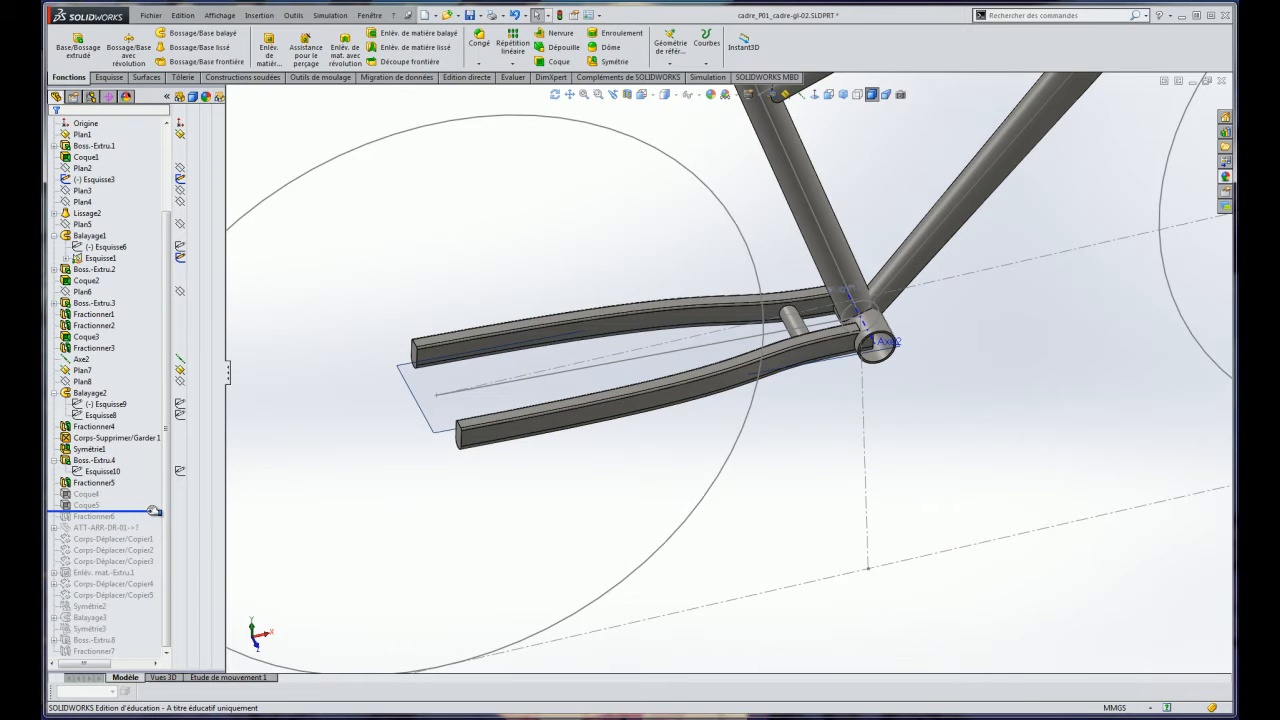
Examine the whole frame and its list of solid bodies, including the Fractionner5 bodies, and return to Coque4 in the feature history.
scroll(840, 346, "up", 2)
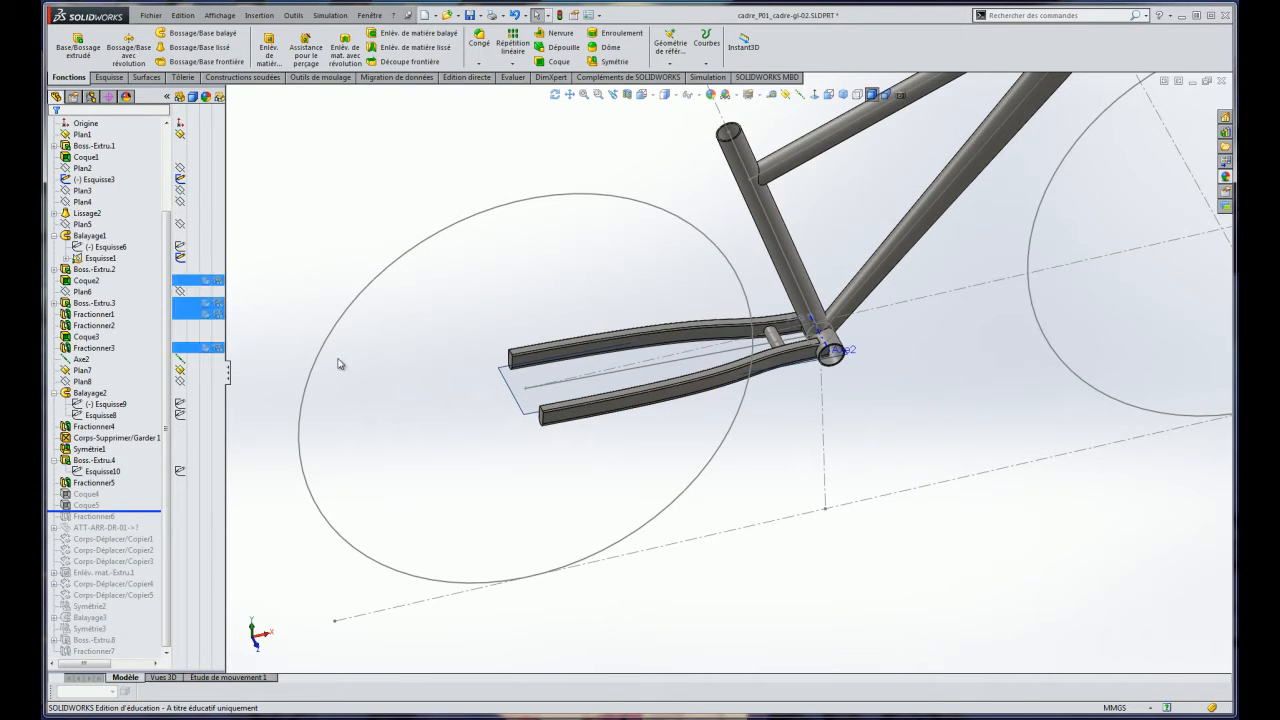
scroll(903, 334, "up", 3)
scroll(824, 319, "down", 2)
scroll(760, 330, "up", 1)
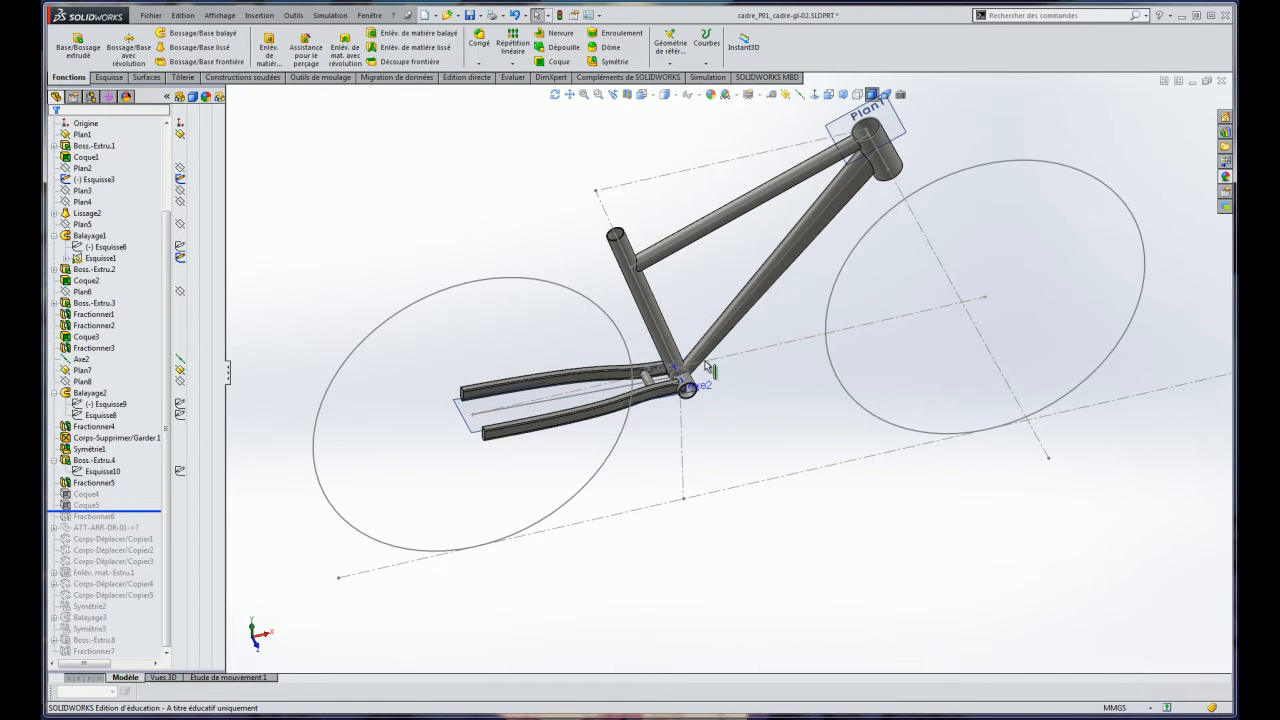
middle_click_drag(745, 377, 355, 490)
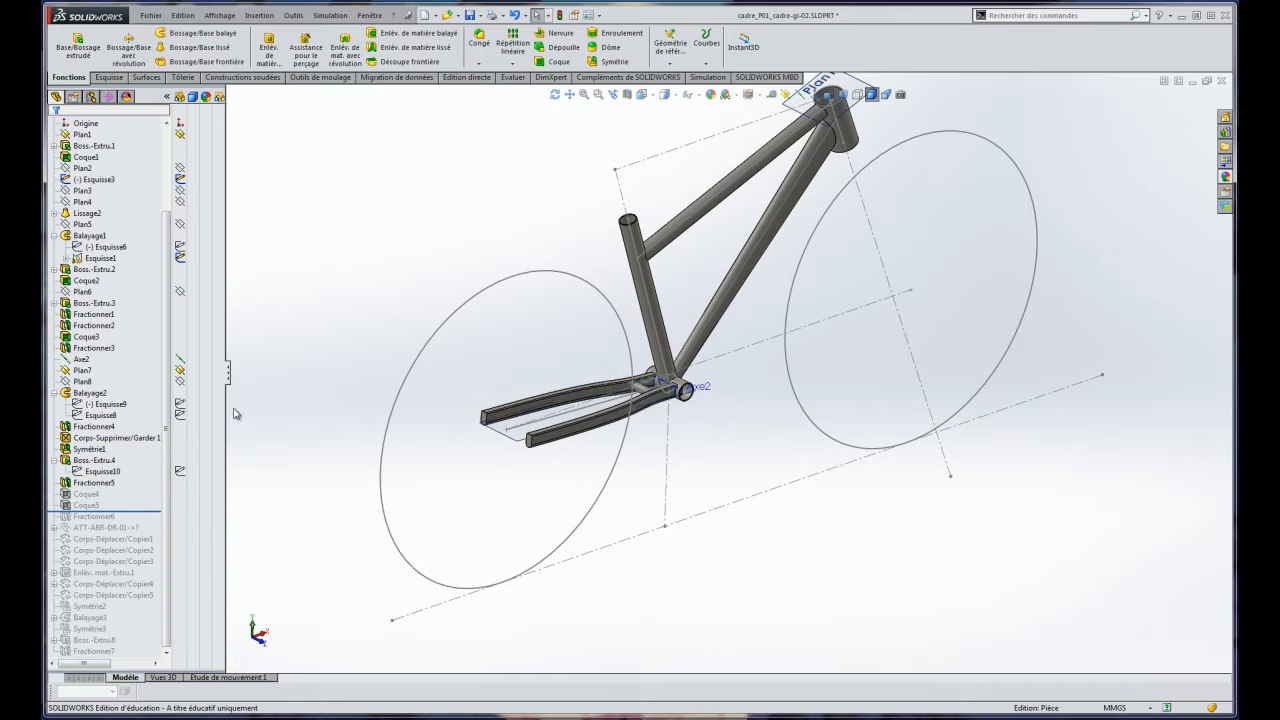
scroll(165, 373, "up", 1)
scroll(165, 373, "up", 3)
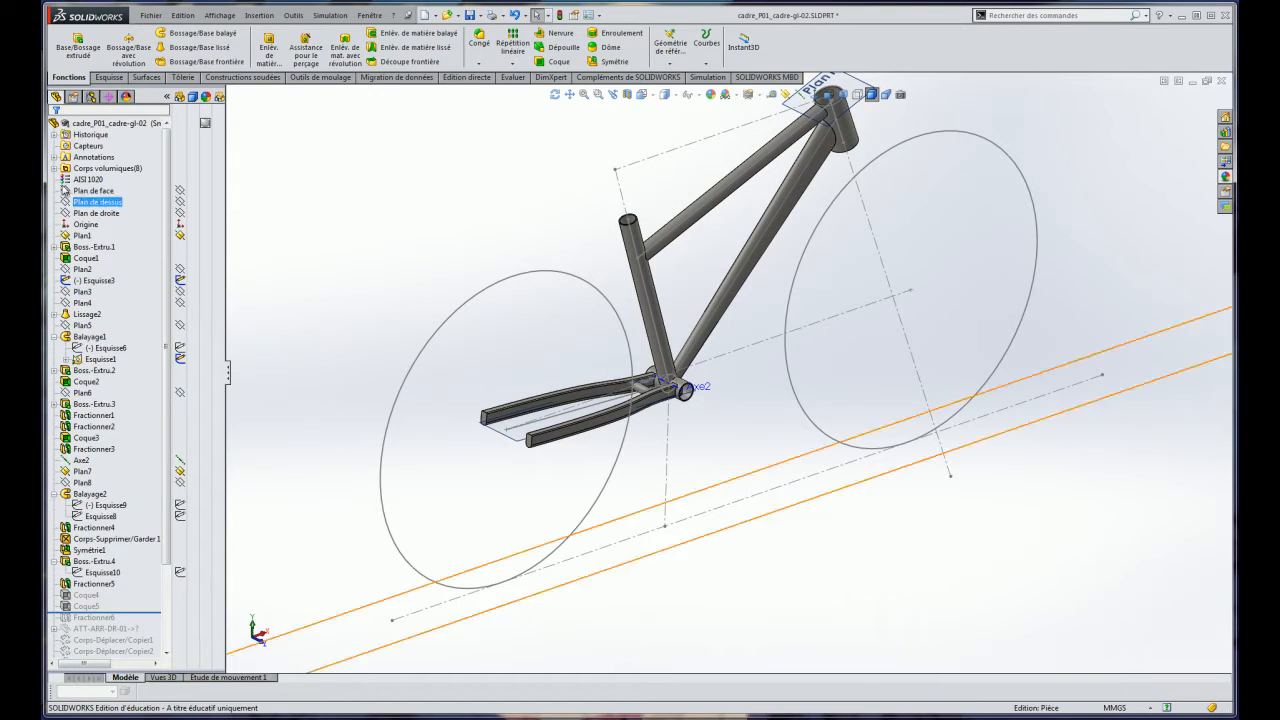
left_click(54, 169)
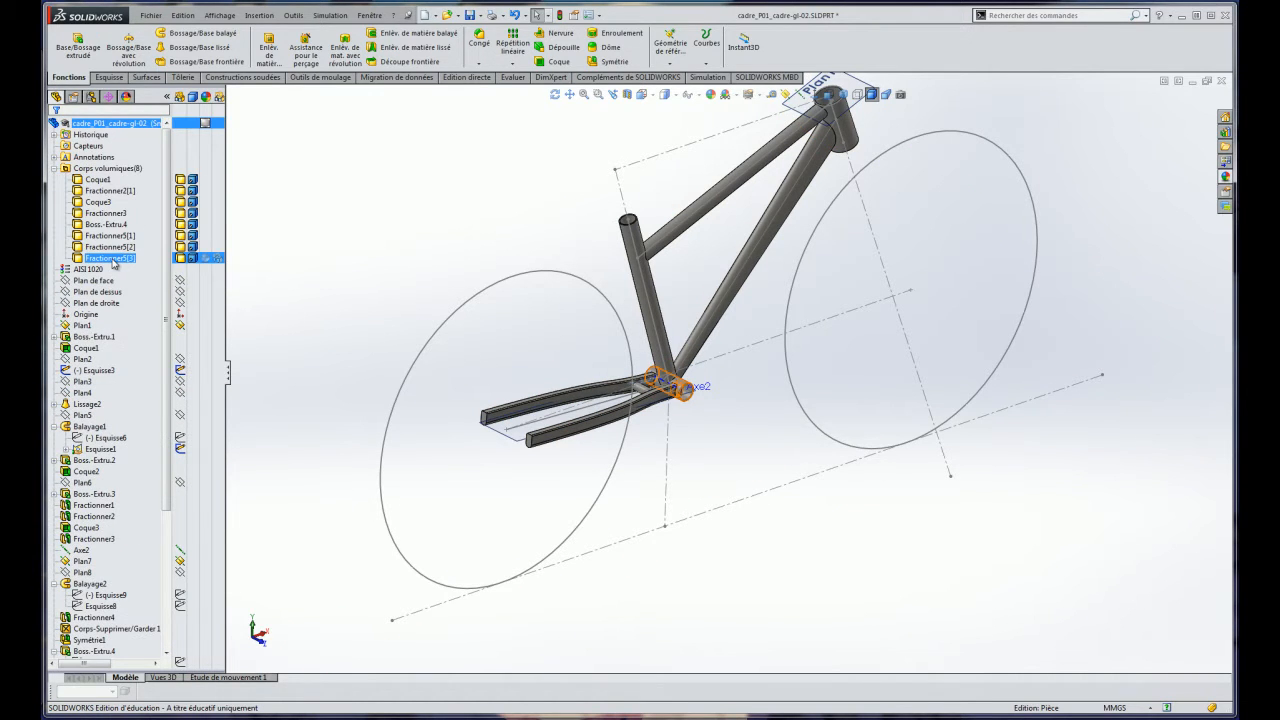
left_click(110, 247)
left_click(657, 486)
scroll(640, 460, "down", 3)
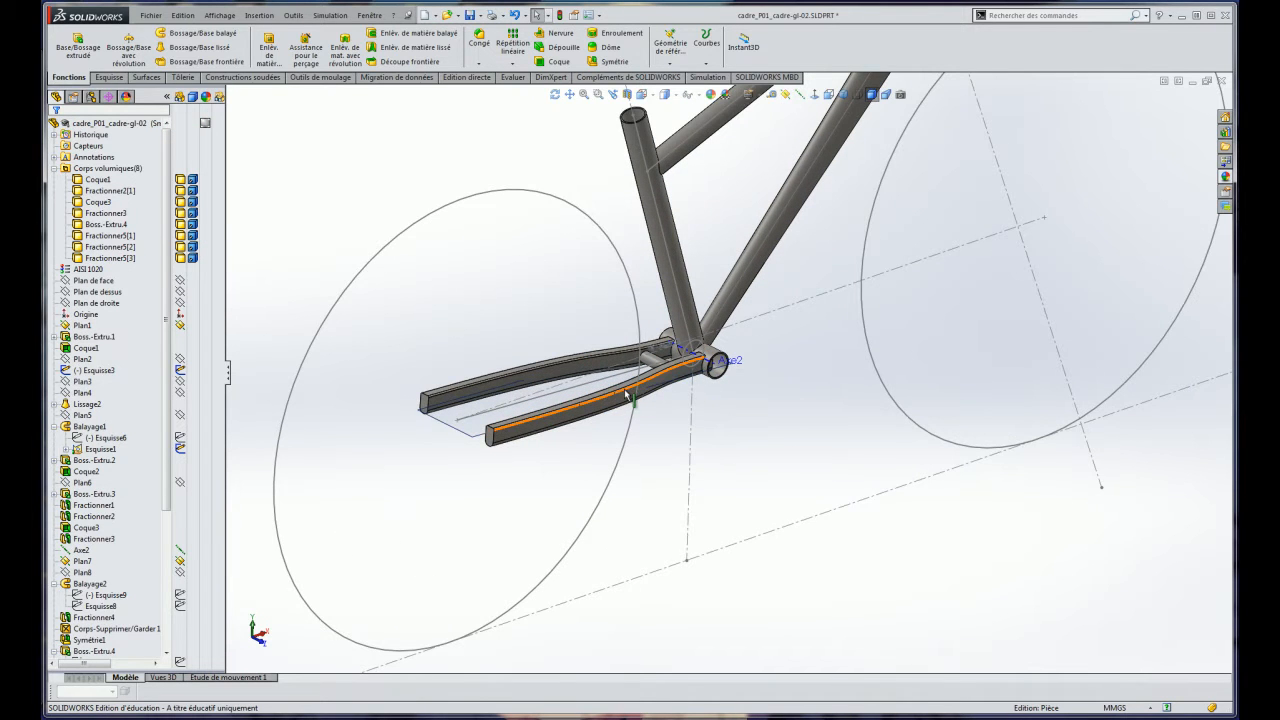
scroll(680, 410, "down", 3)
scroll(720, 360, "up", 5)
left_click_drag(166, 416, 190, 598)
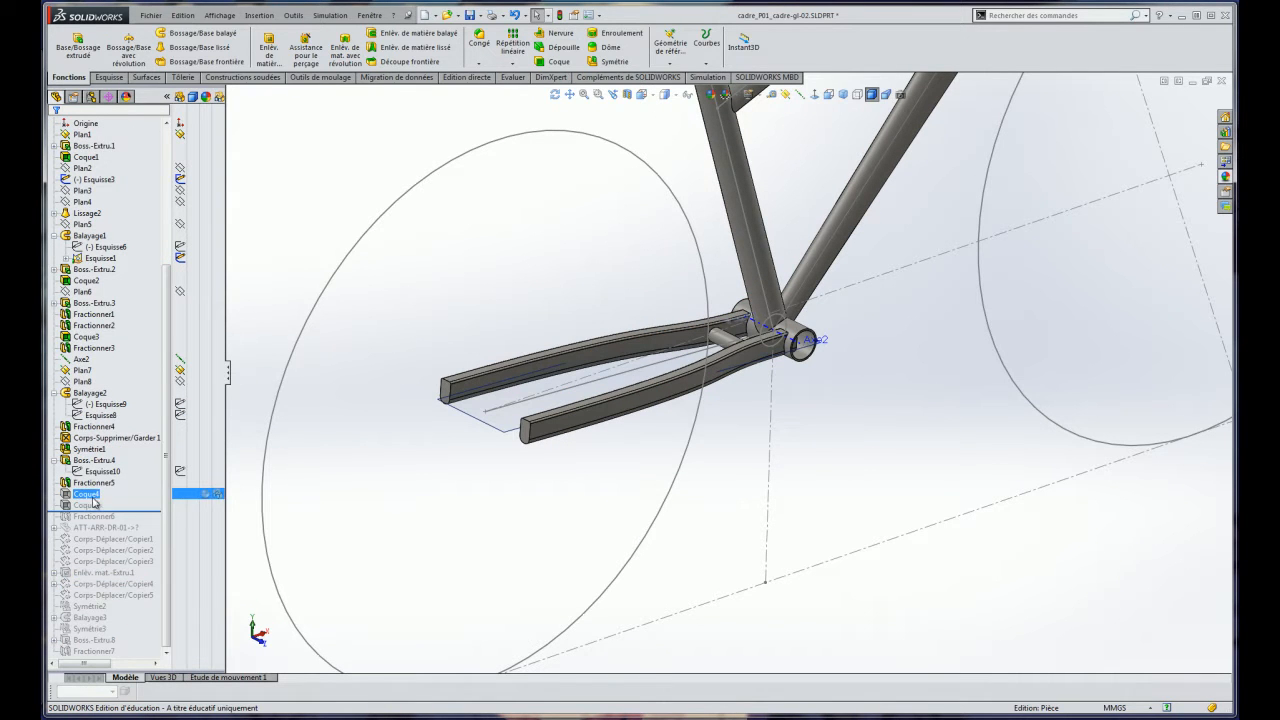
Suppress the Coque4 and Coque5 shells and roll the feature history forward past Fractionner6.
left_click(391, 543)
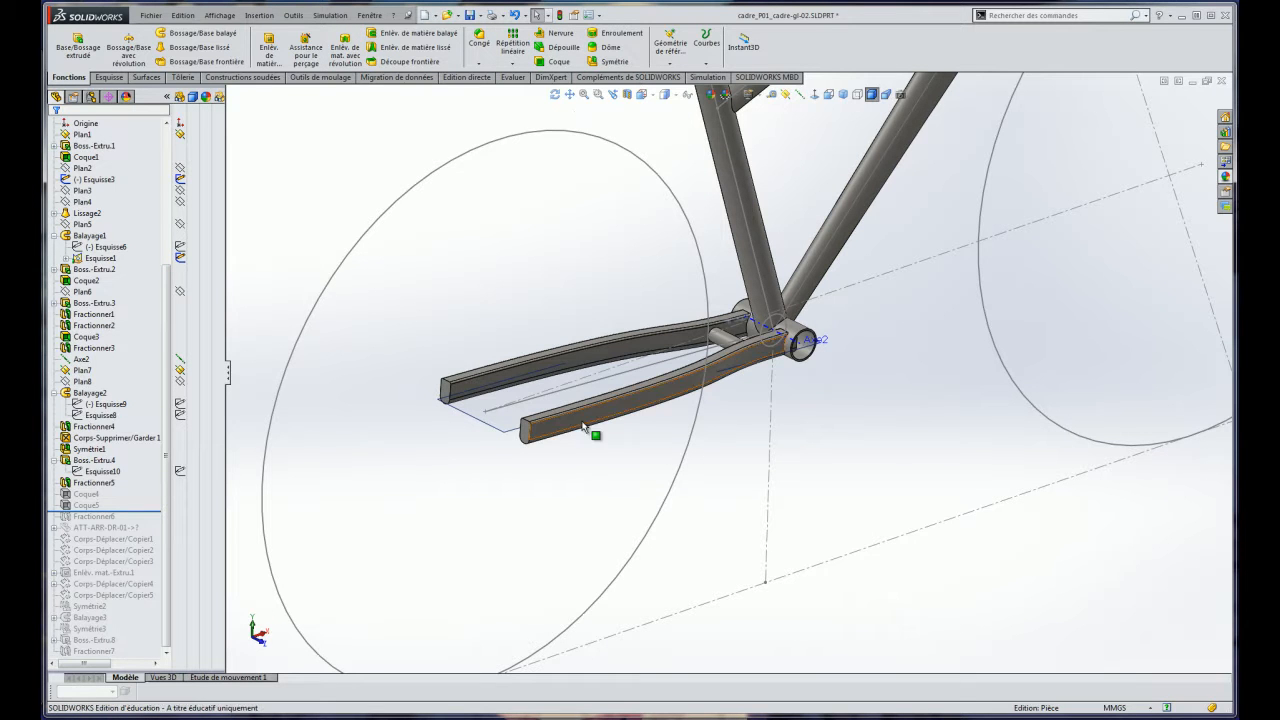
scroll(590, 435, "down", 2)
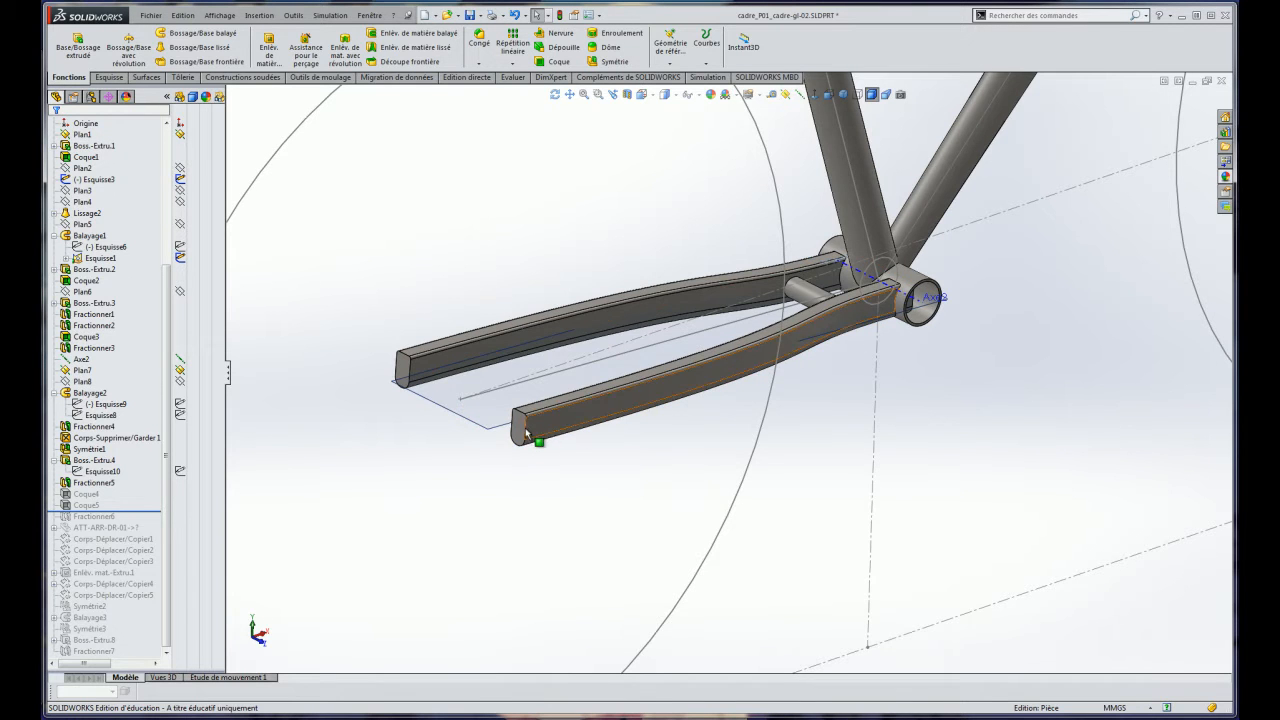
scroll(548, 436, "down", 3)
scroll(560, 440, "up", 3)
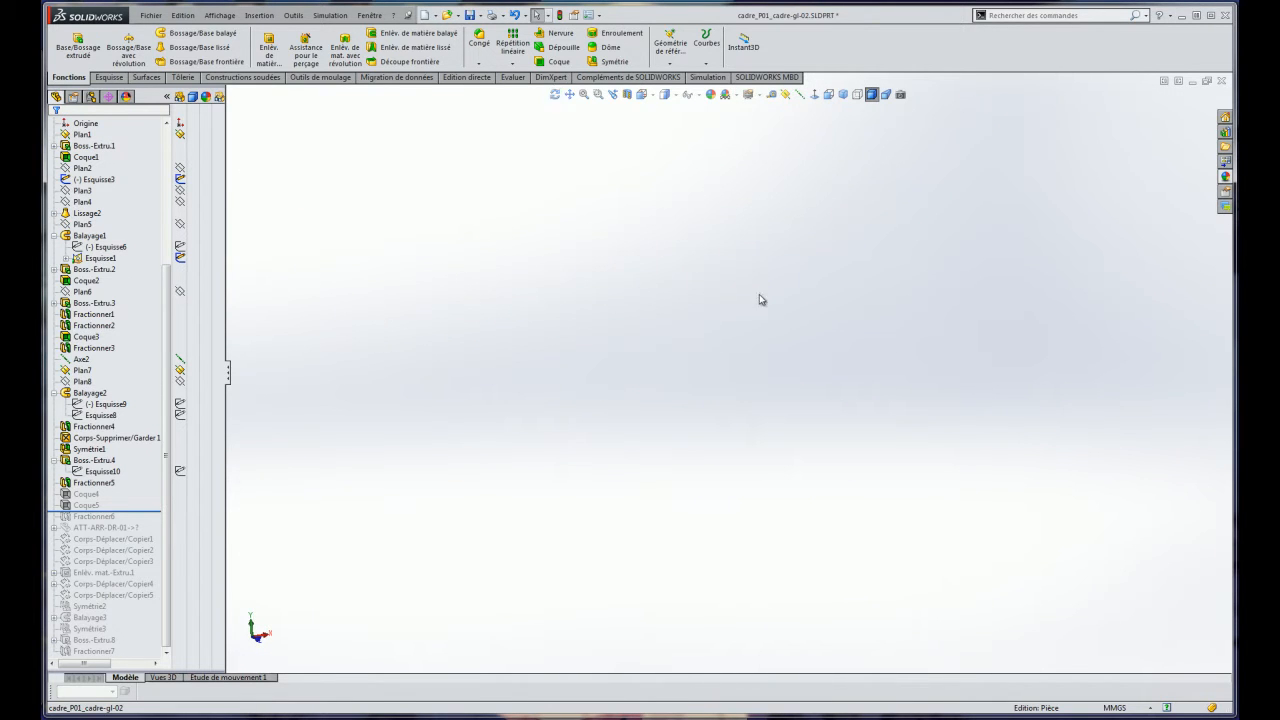
scroll(623, 294, "up", 5)
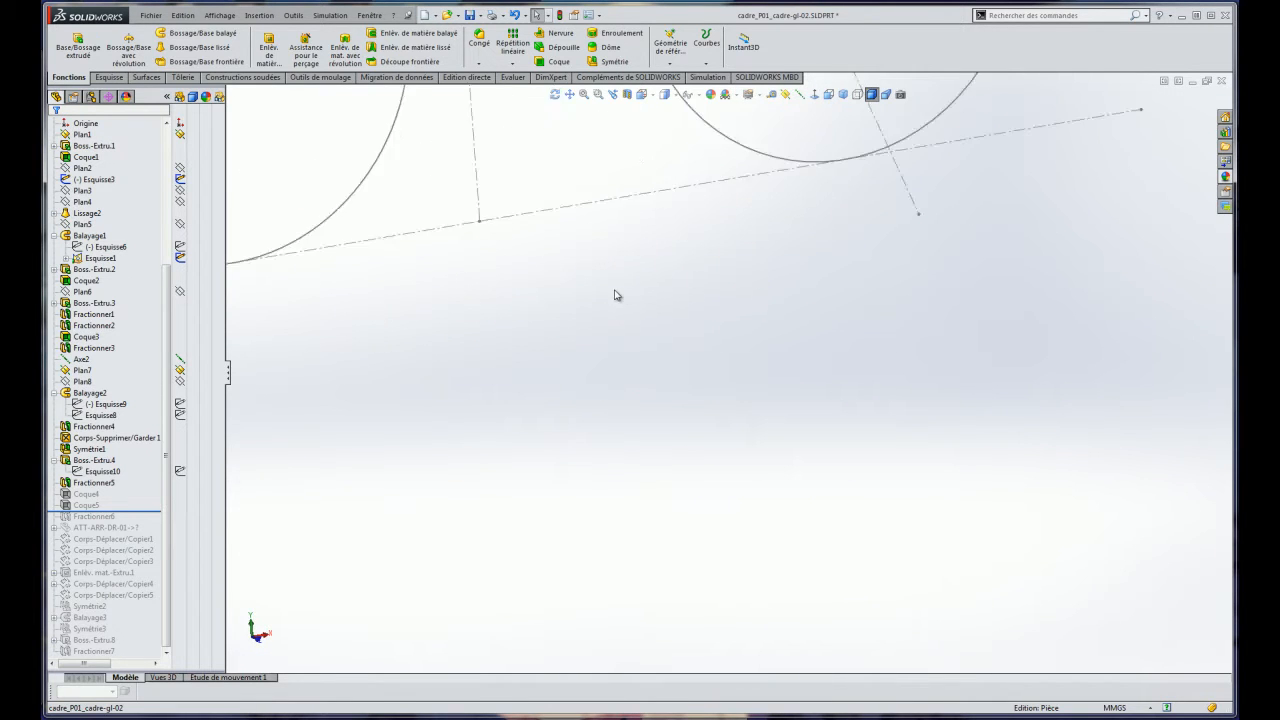
scroll(615, 290, "down", 2)
left_click_drag(158, 511, 162, 525)
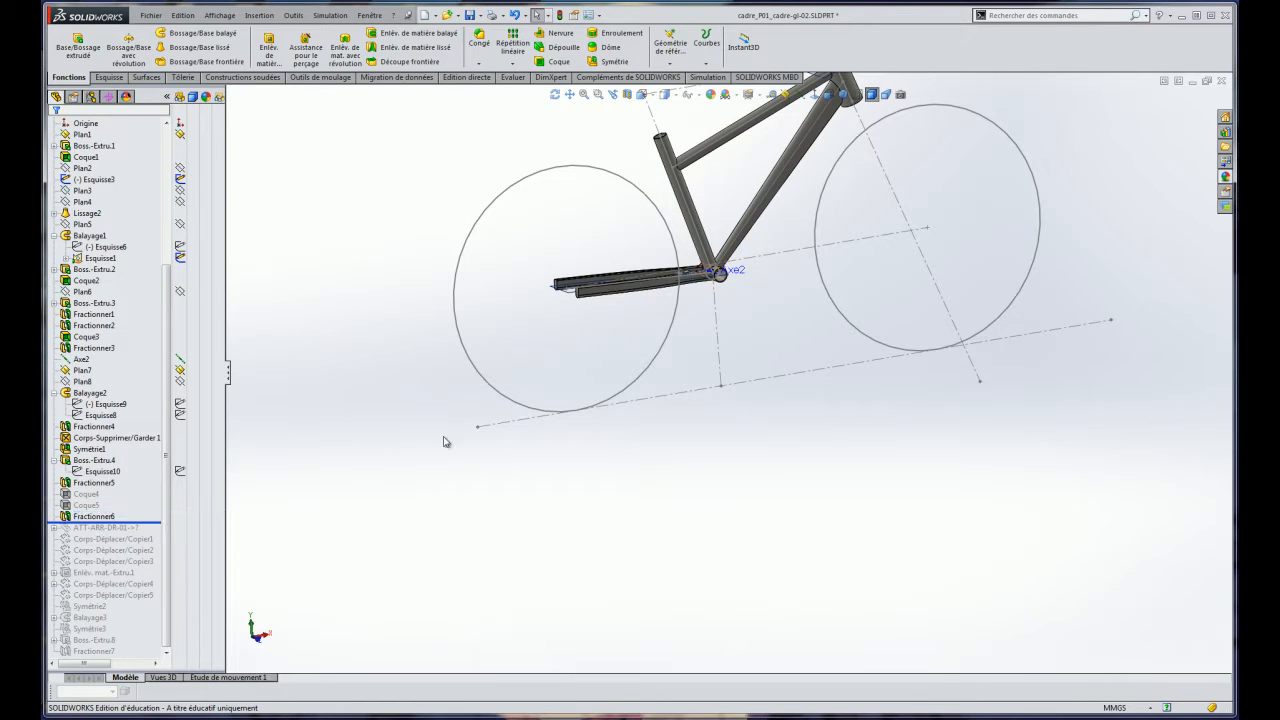
Check the chainstay junction at the bottom bracket shell and roll the history forward past the inserted part ATT-ARR-DR-01.
scroll(693, 252, "down", 3)
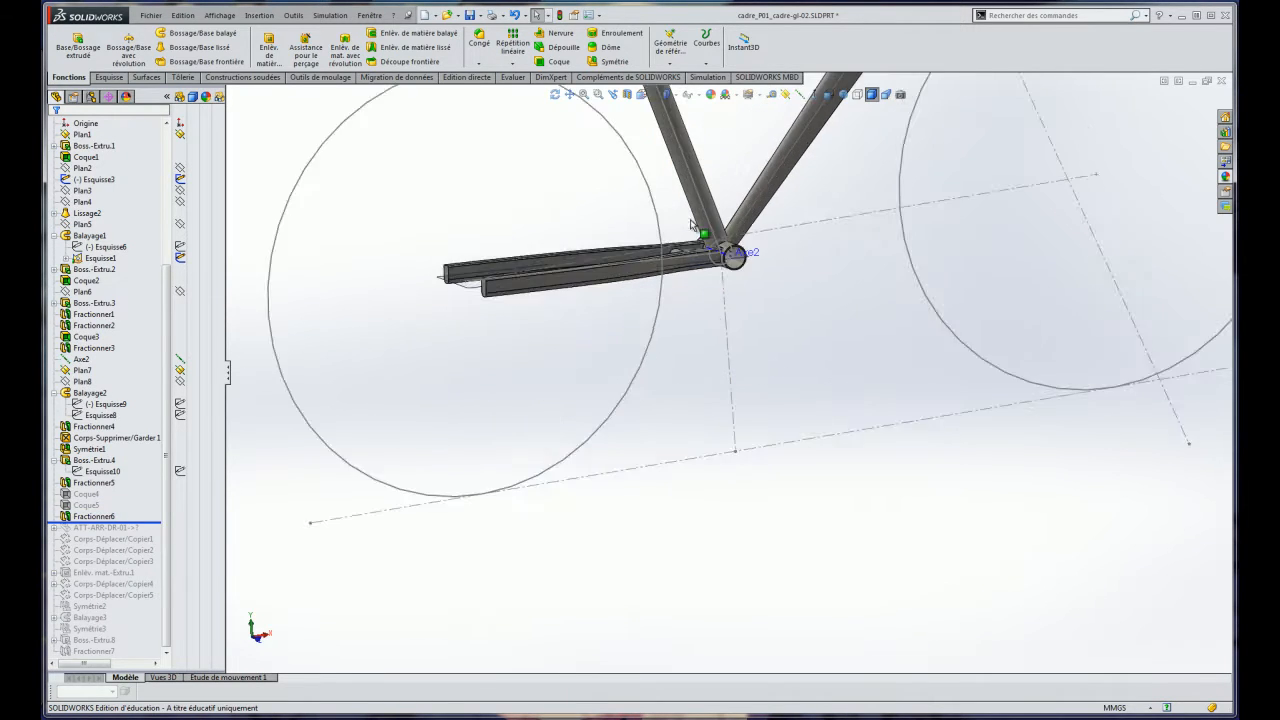
scroll(693, 252, "down", 6)
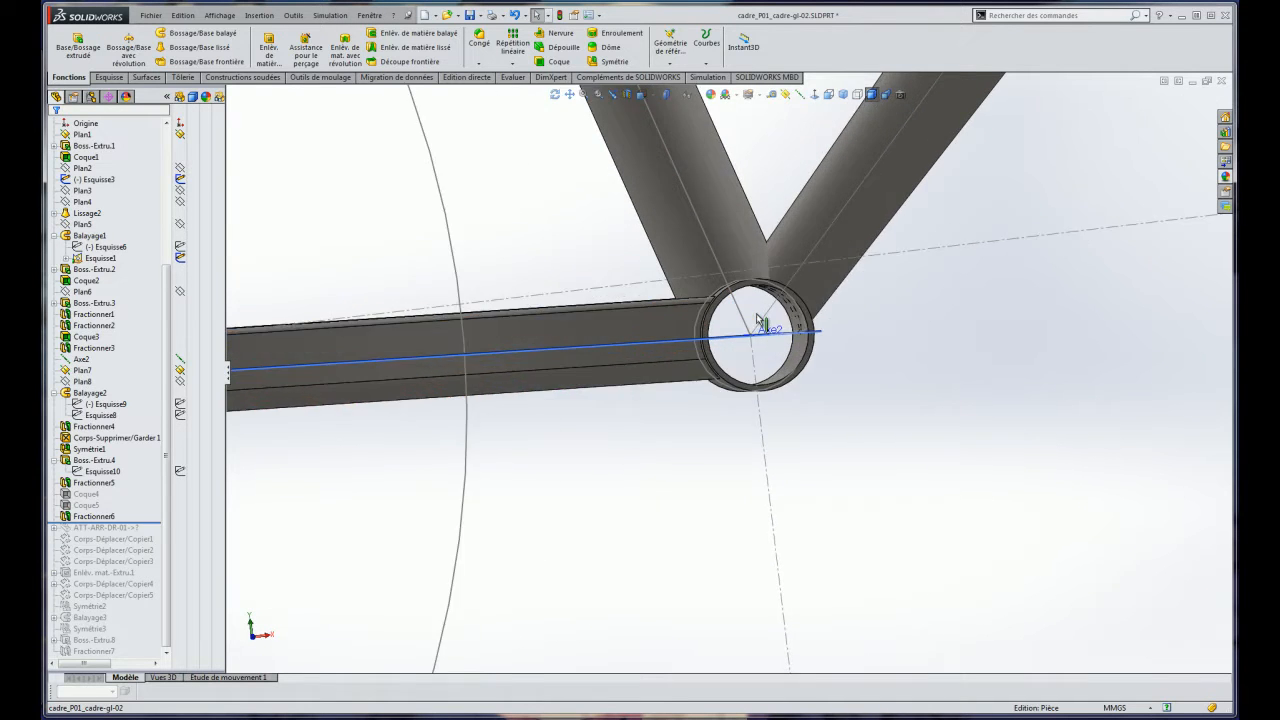
scroll(757, 318, "down", 2)
middle_click_drag(757, 318, 809, 371)
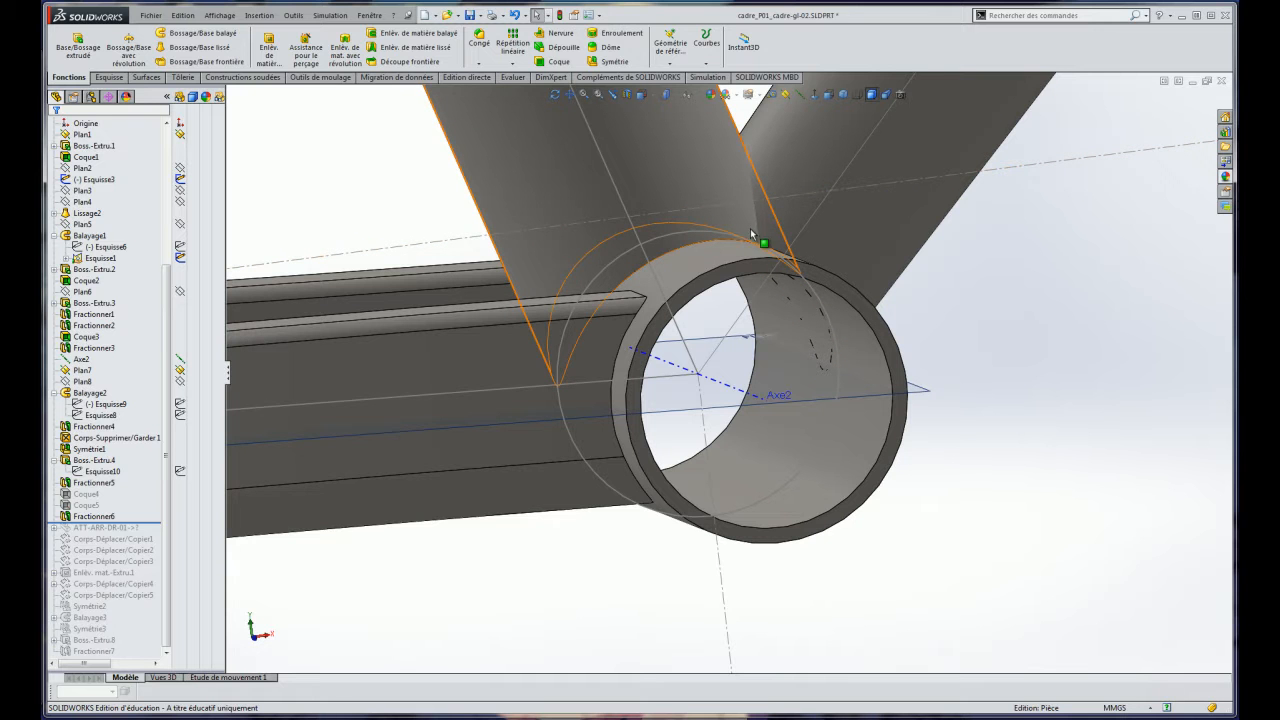
scroll(731, 340, "up", 2)
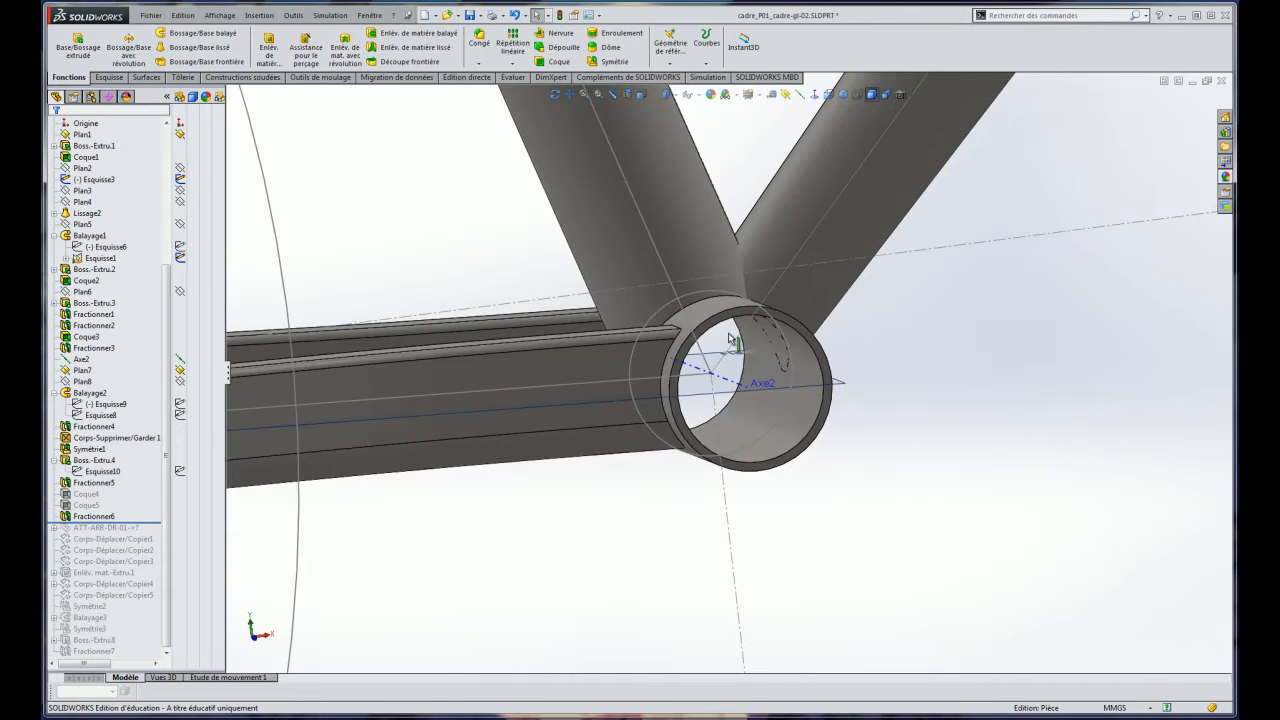
scroll(731, 340, "up", 4)
left_click(140, 526)
mouse_move(145, 525)
left_mouse_down()
mouse_move(157, 531)
mouse_move(130, 532)
left_mouse_up()
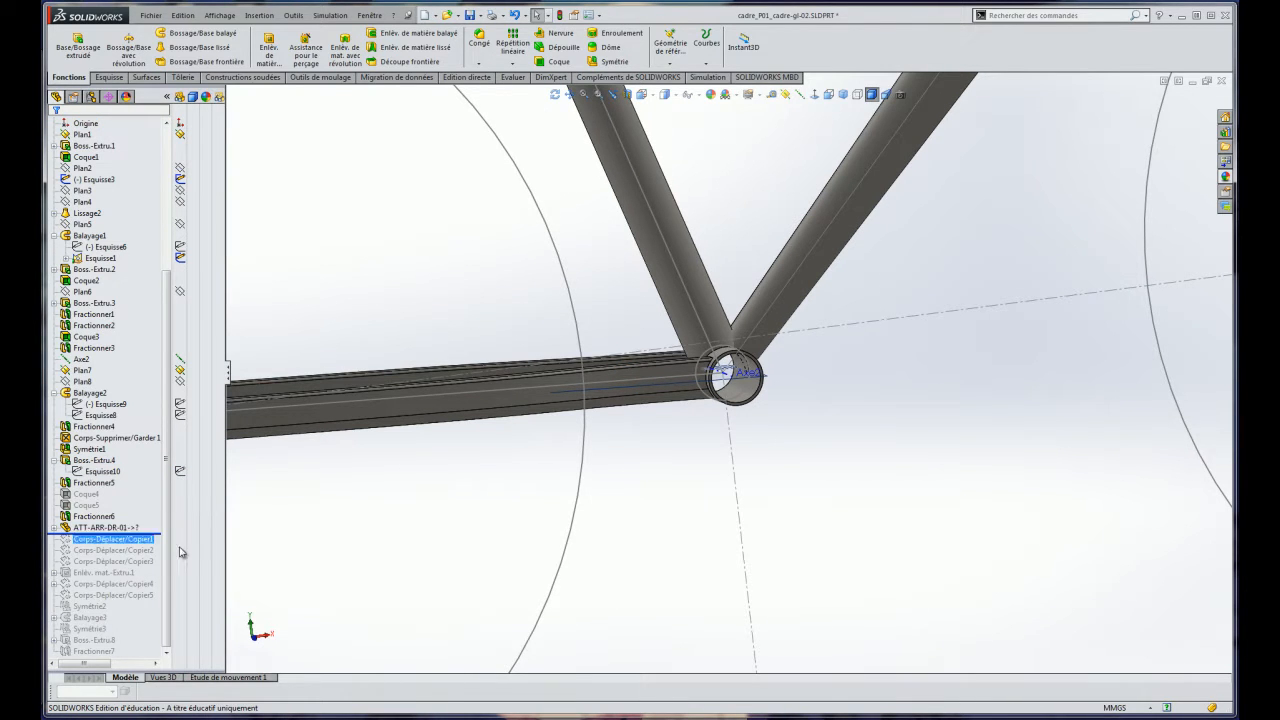
scroll(492, 385, "up", 6)
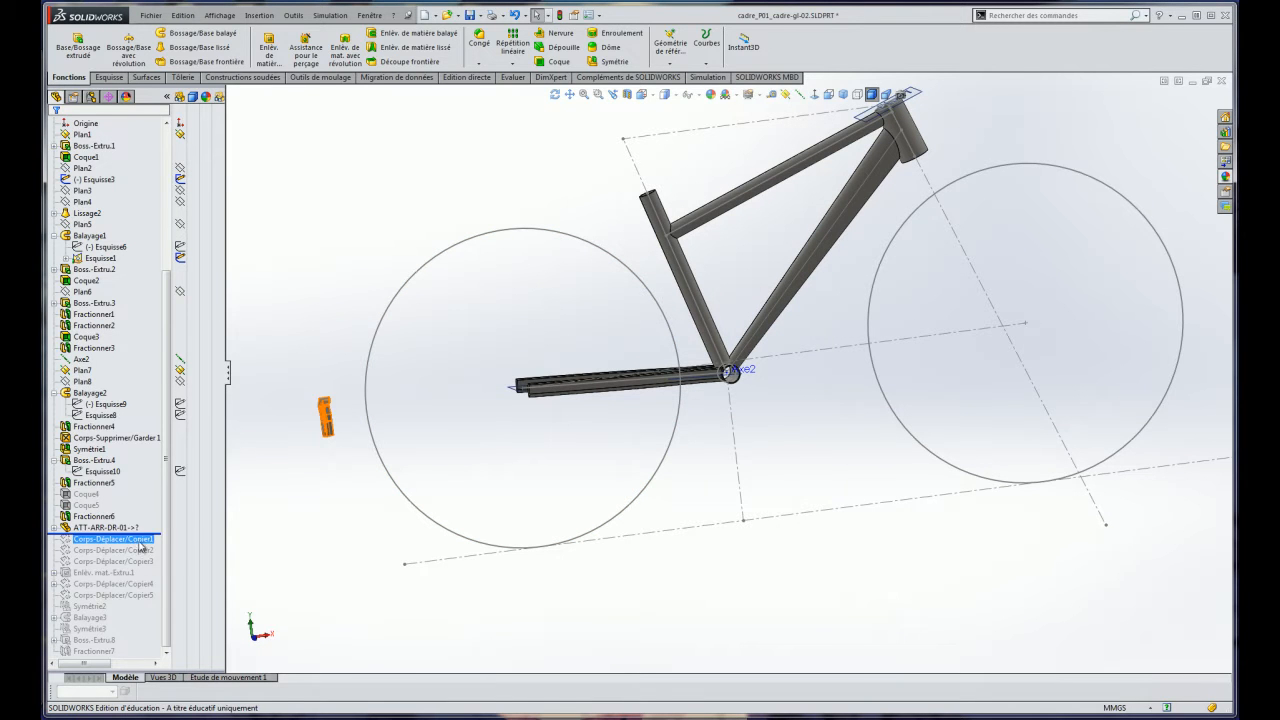
Check where Corps-Déplacer/Copier1 to Corps-Déplacer/Copier3 place the dropout, then roll the history back to just after ATT-ARR-DR-01.
left_click_drag(165, 535, 158, 566)
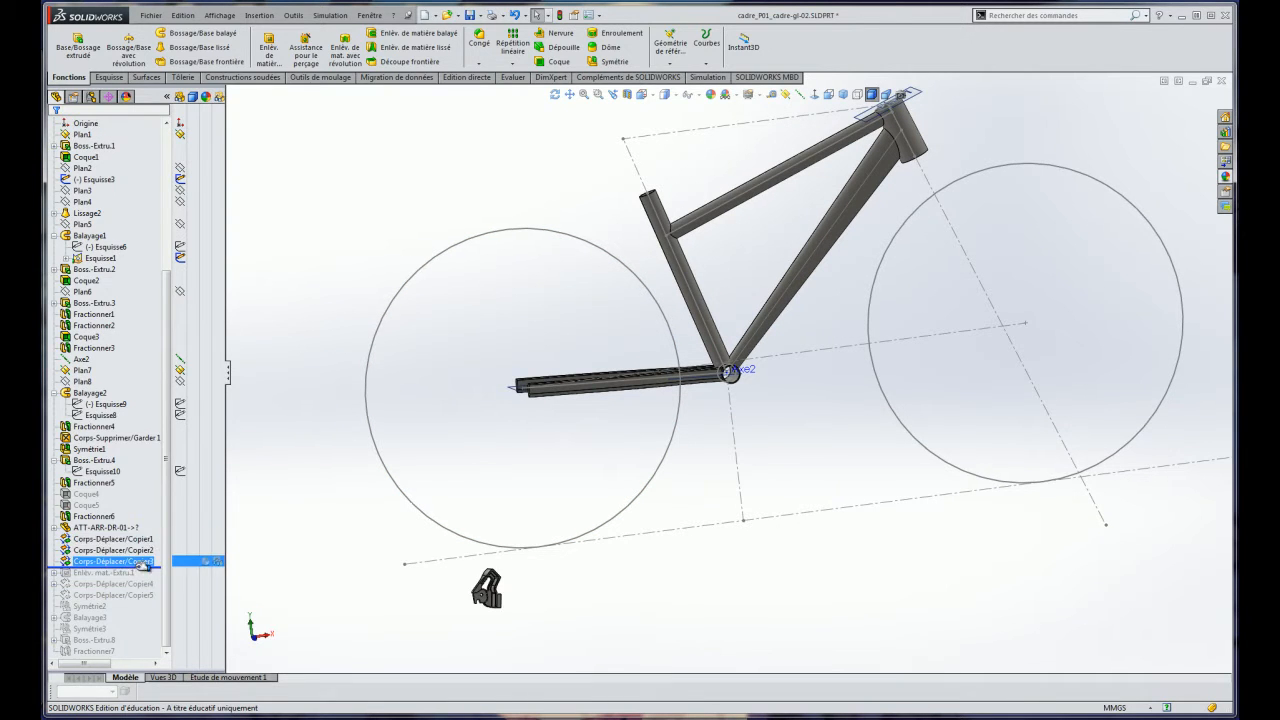
scroll(534, 540, "up", 2)
scroll(566, 514, "down", 4)
scroll(636, 423, "up", 3)
middle_click_drag(752, 323, 763, 429)
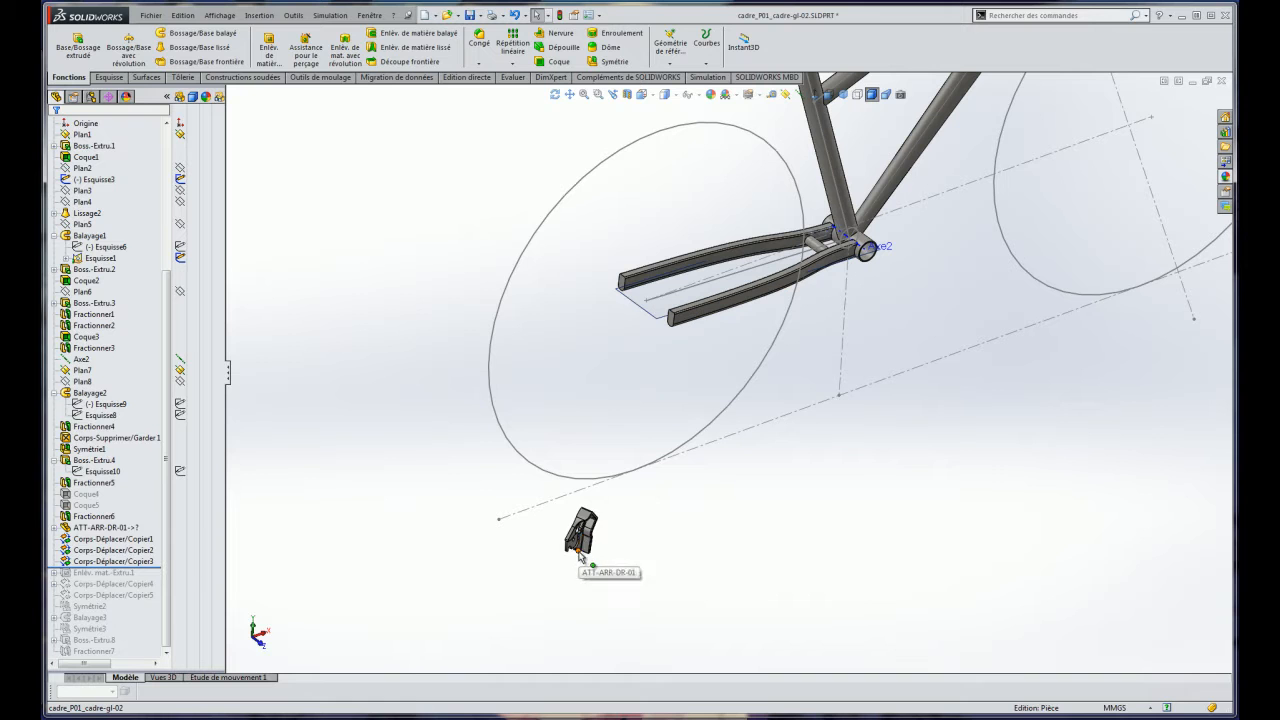
left_click(85, 540)
left_click_drag(85, 540, 150, 548)
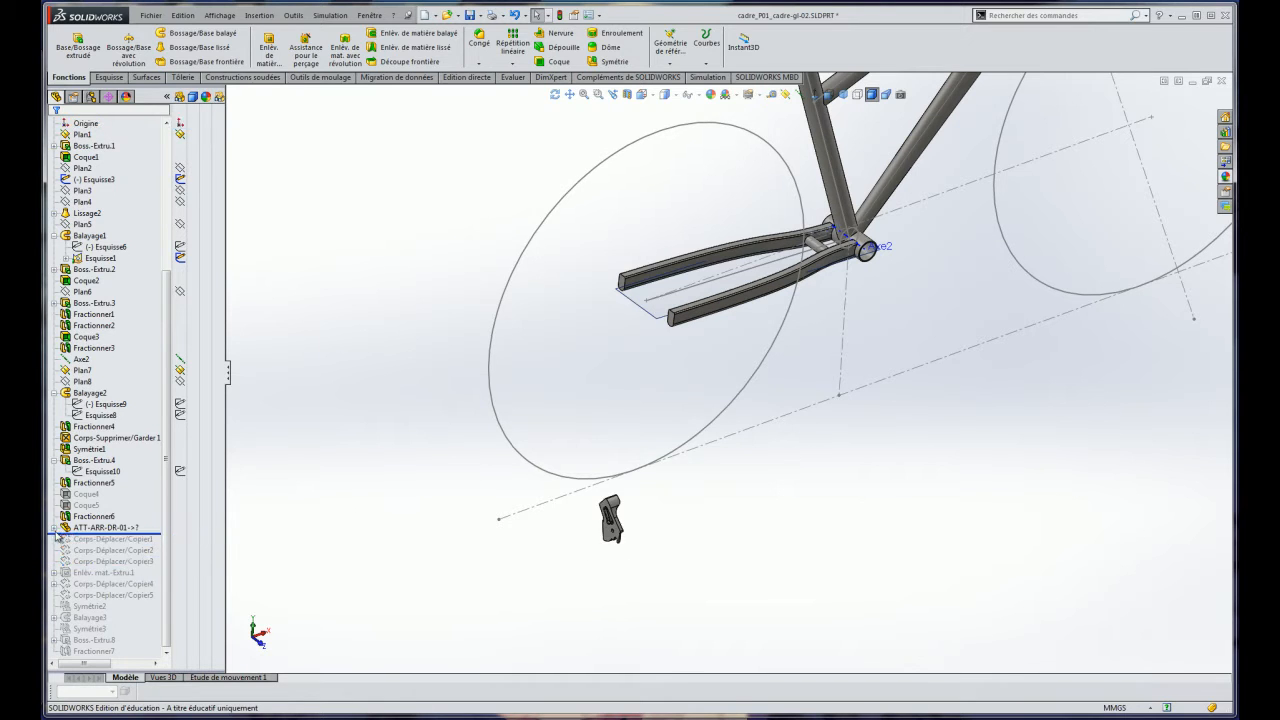
right_click(104, 528)
left_click(115, 447)
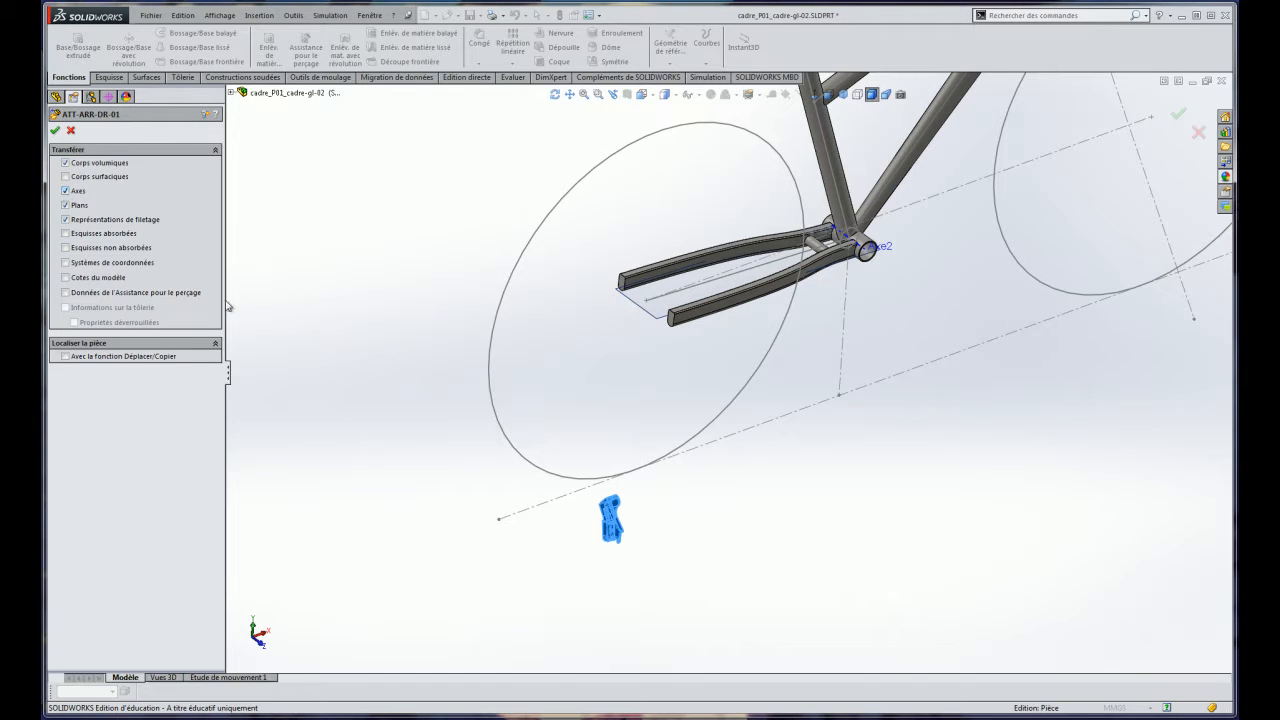
scroll(640, 533, "up", 2)
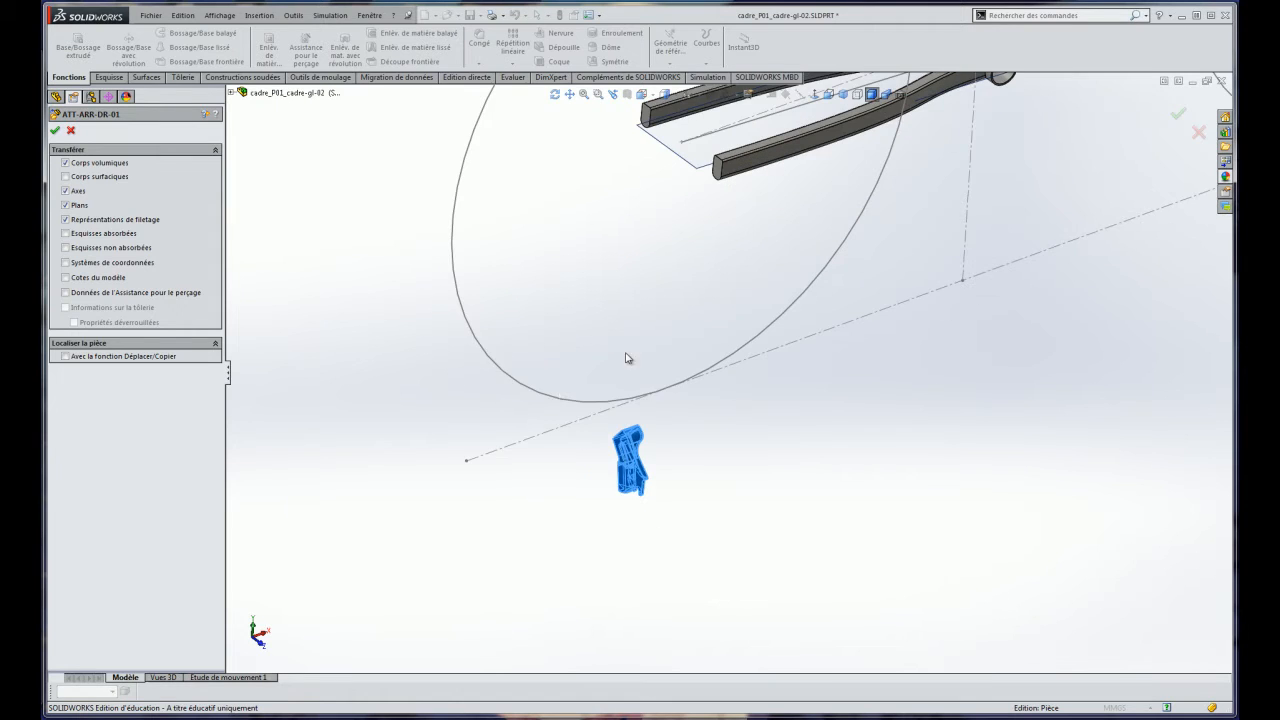
middle_click_drag(805, 355, 769, 317)
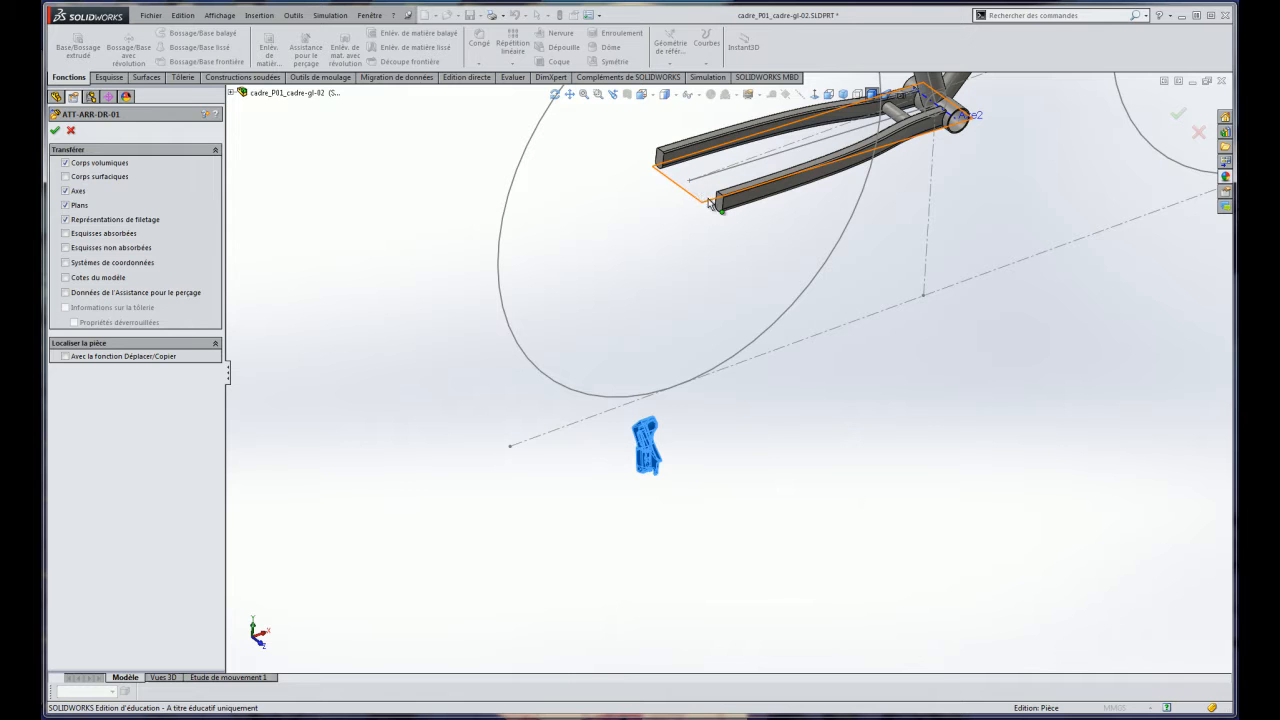
left_click(71, 132)
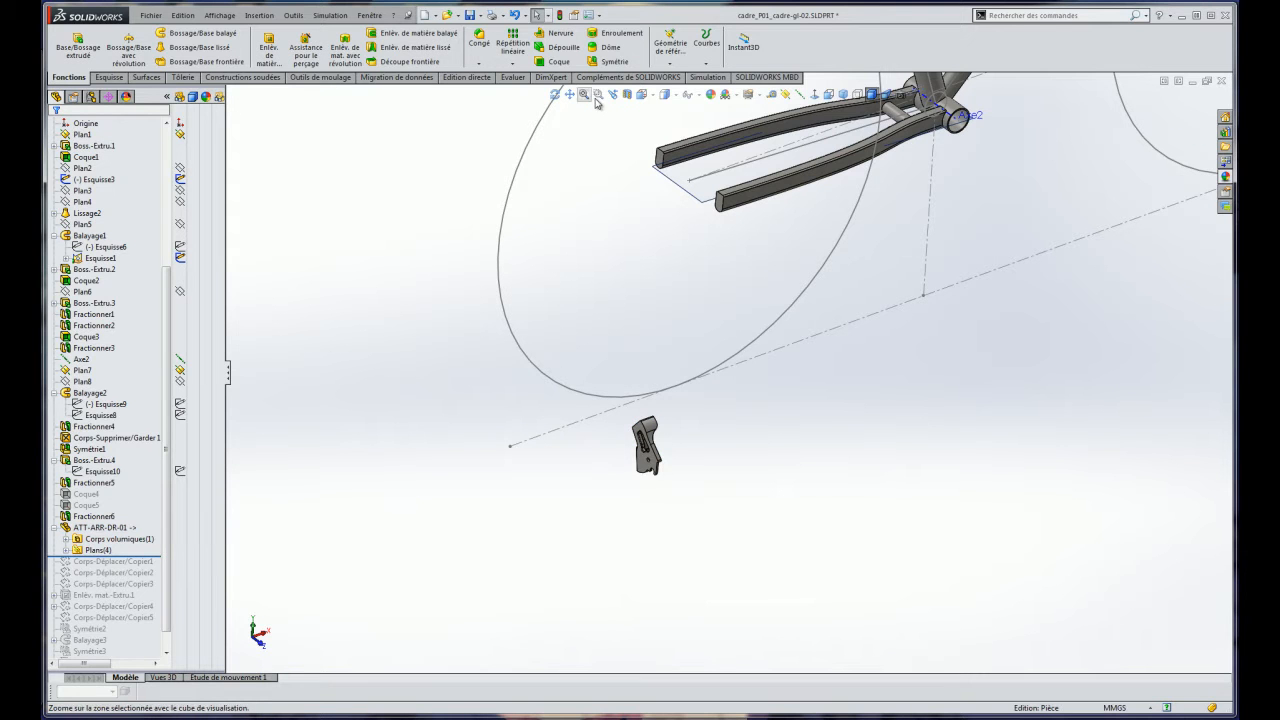
Create a reference axis through the rear endpoint Point37 of Esquisse1, normal to Plan de face.
left_click(802, 97)
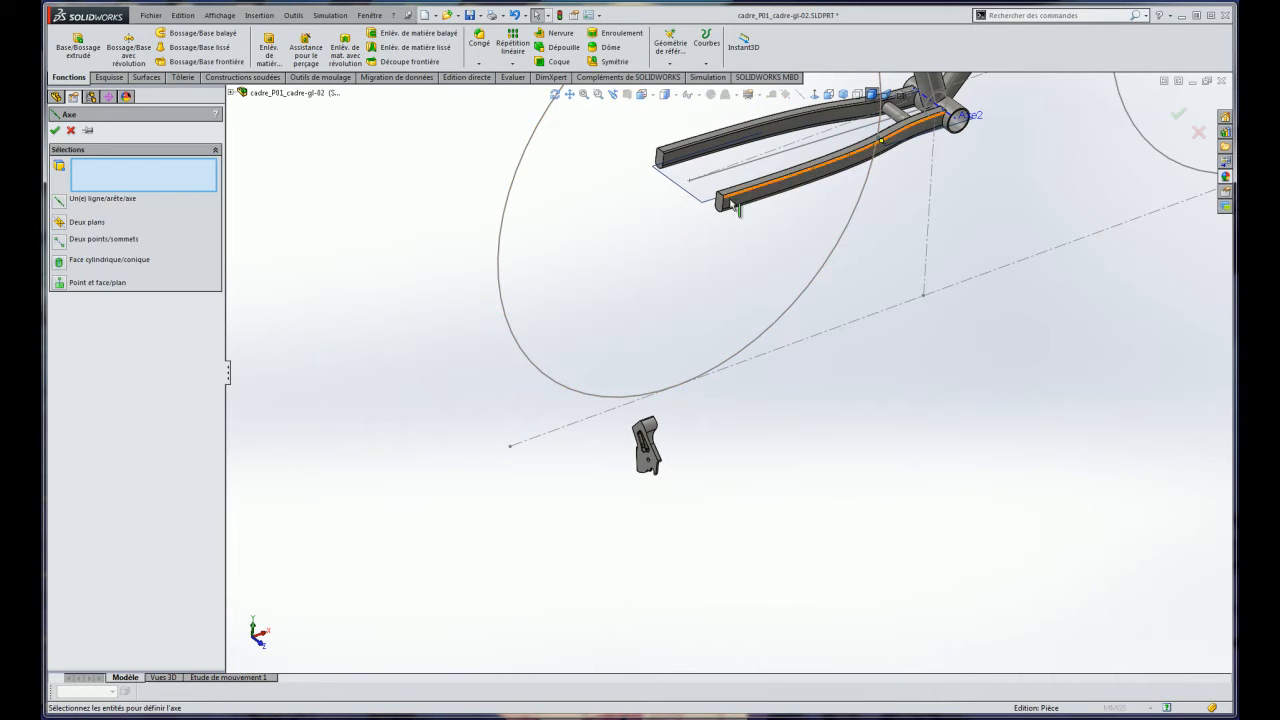
scroll(700, 175, "down", 4)
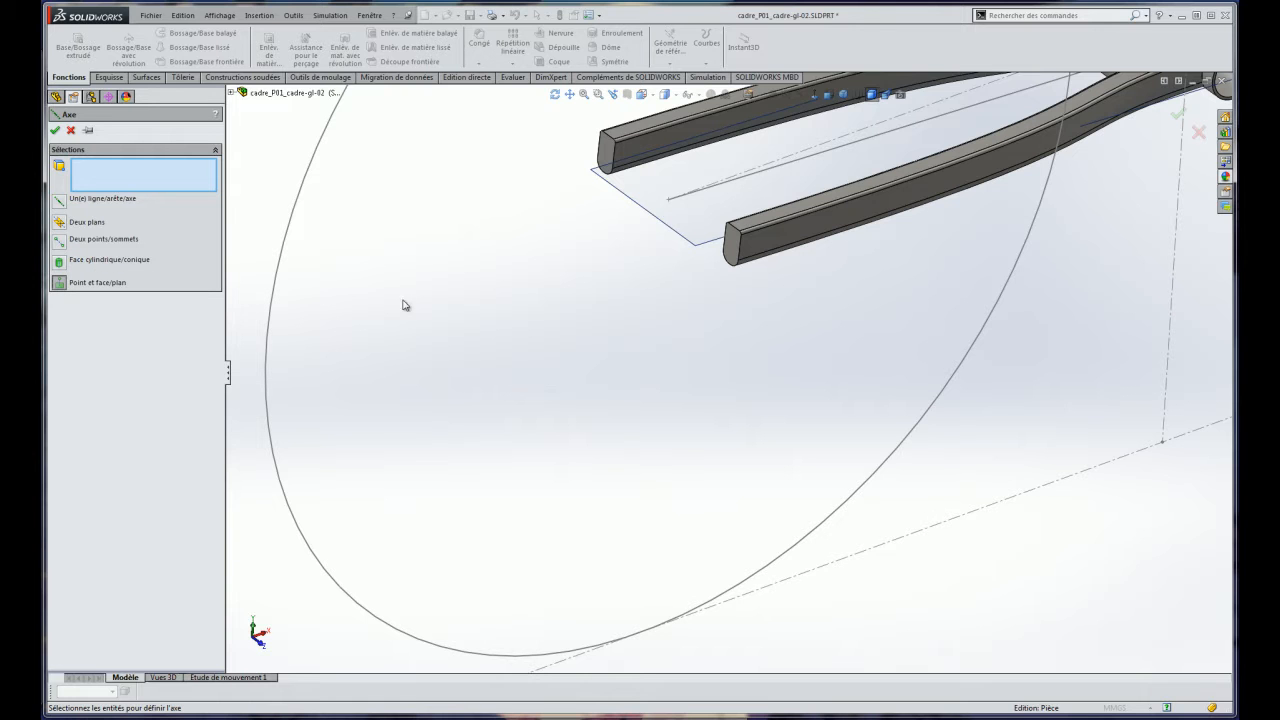
left_click(670, 200)
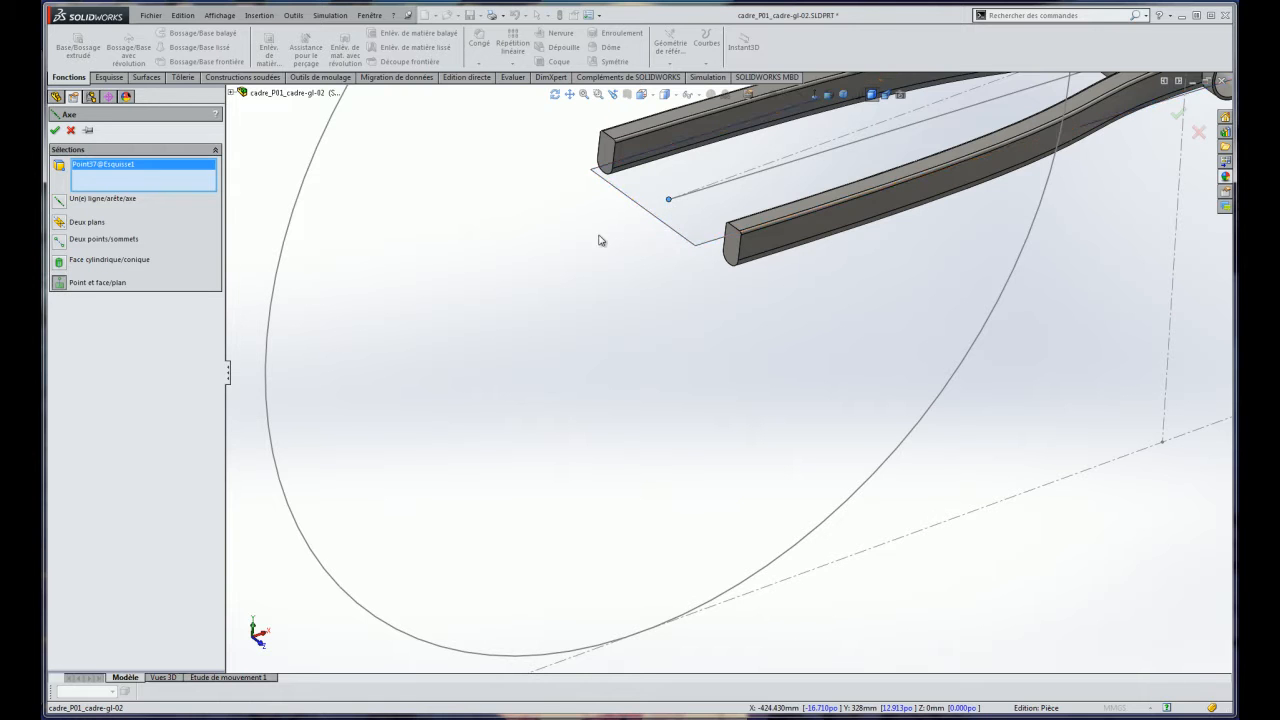
scroll(598, 240, "up", 5)
scroll(598, 242, "up", 3)
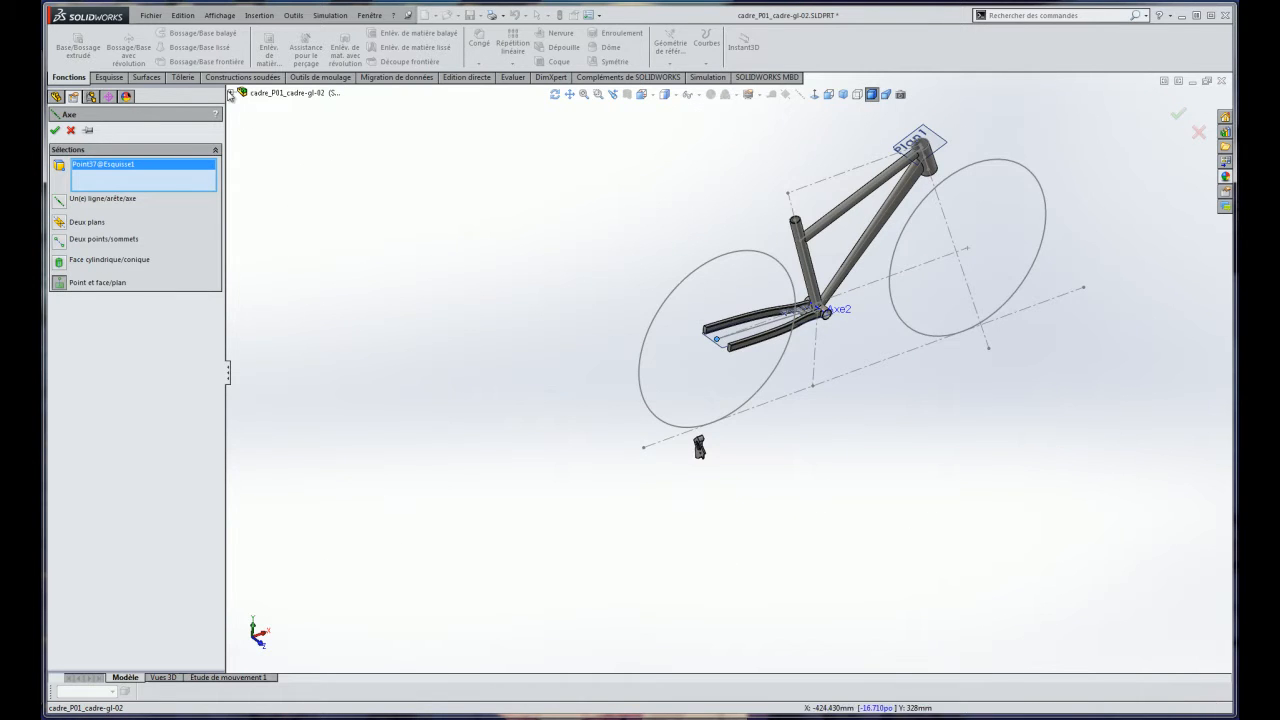
left_click(230, 94)
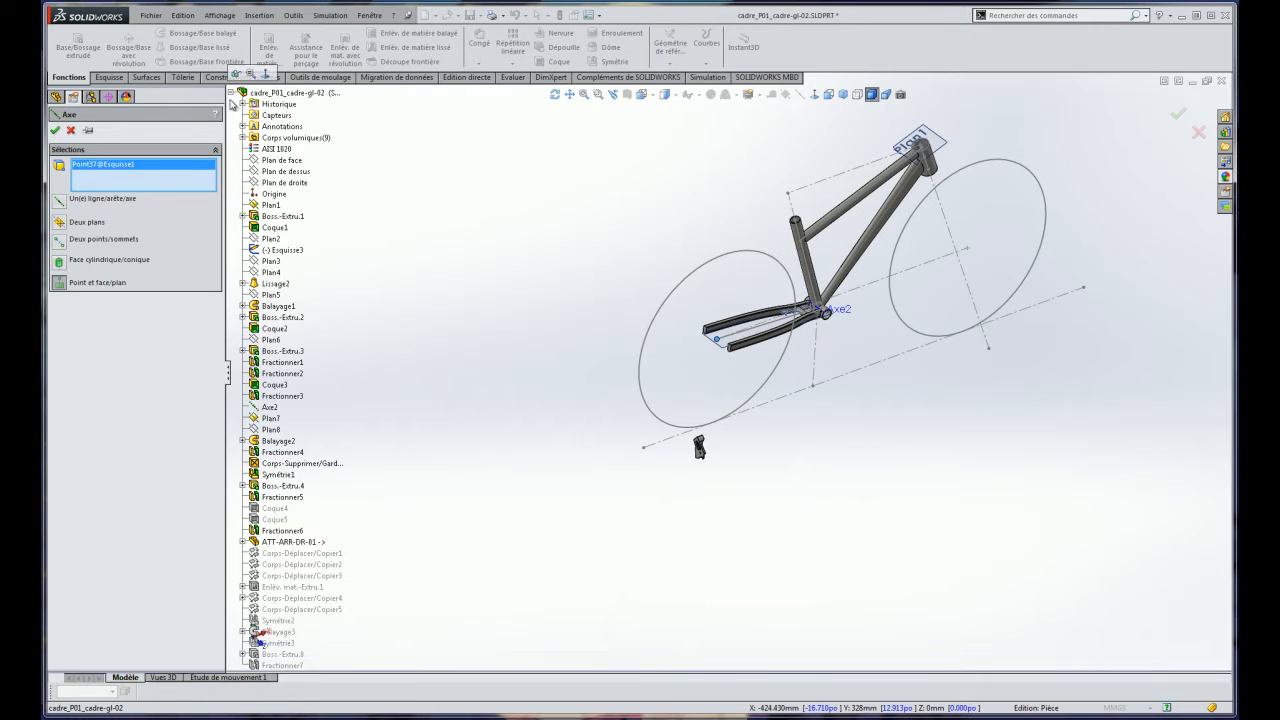
left_click(281, 163)
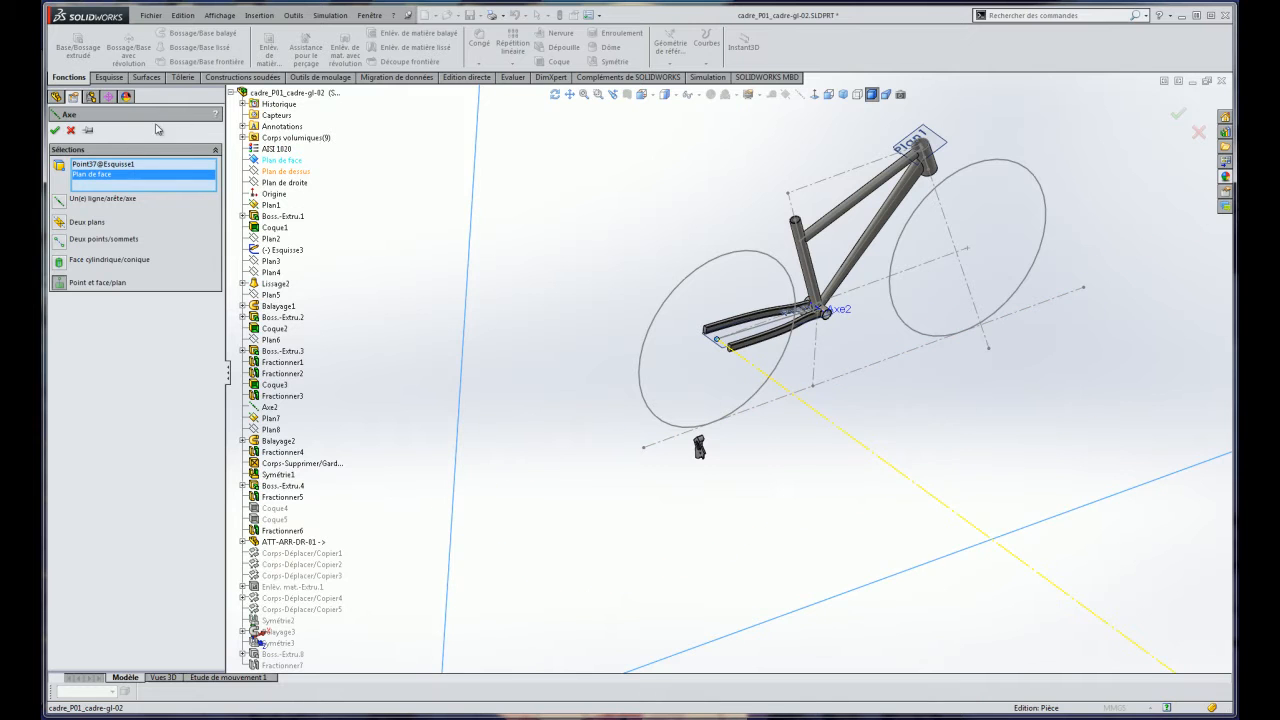
left_click(55, 131)
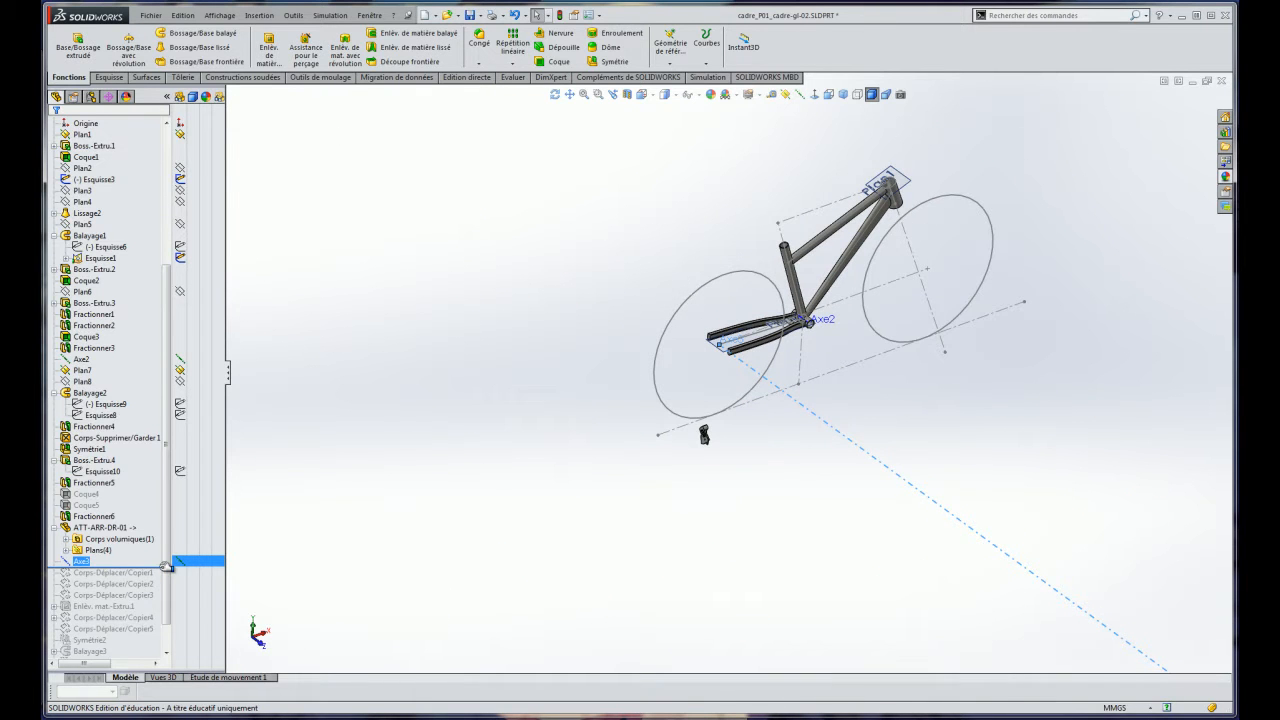
Set ATT-ARR-DR-01 to transfer only solid bodies and axes, enable locating with Déplacer/Copier, and leave the part positioning without adding mates.
left_click(100, 527)
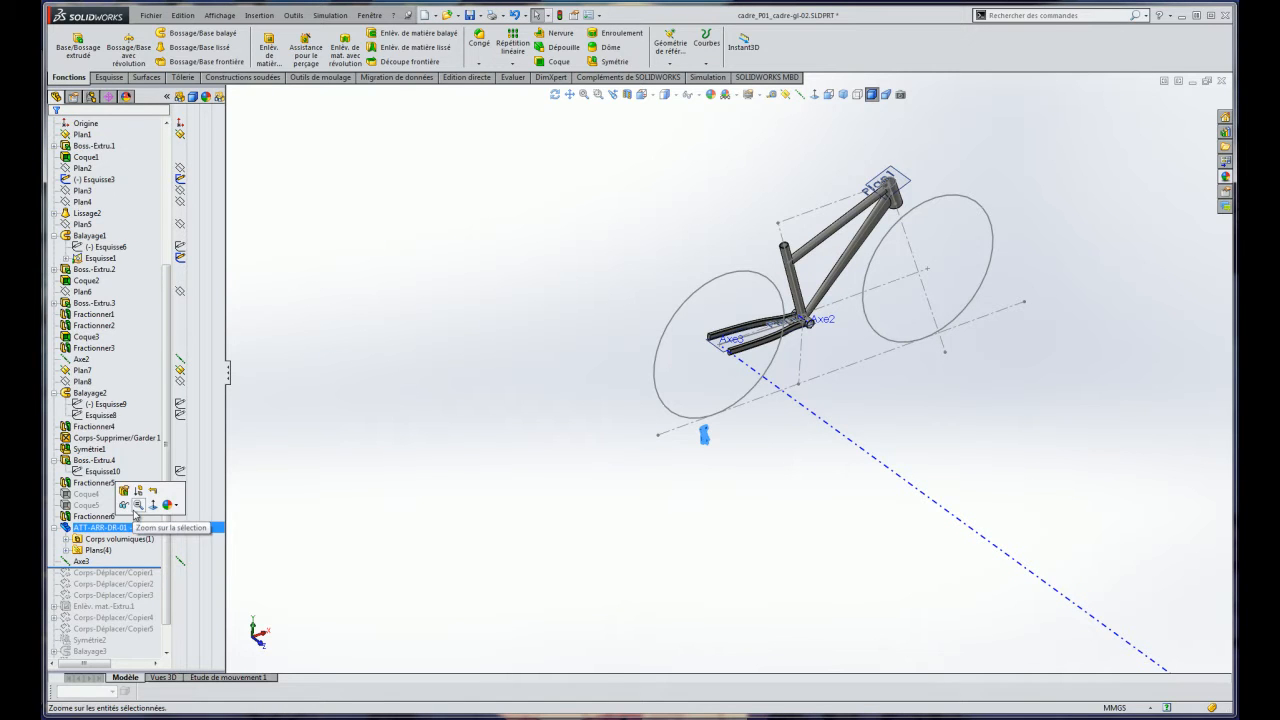
left_click(123, 490)
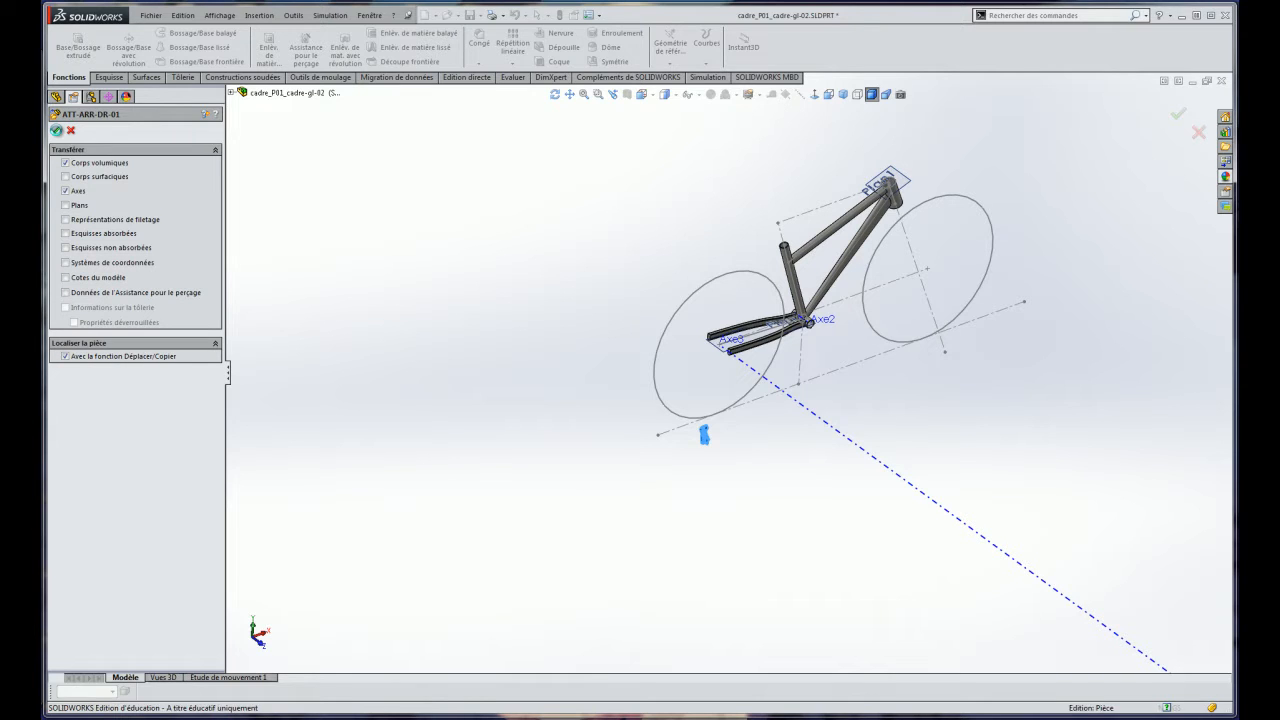
left_click(704, 434)
scroll(766, 491, "down", 3)
scroll(745, 437, "down", 2)
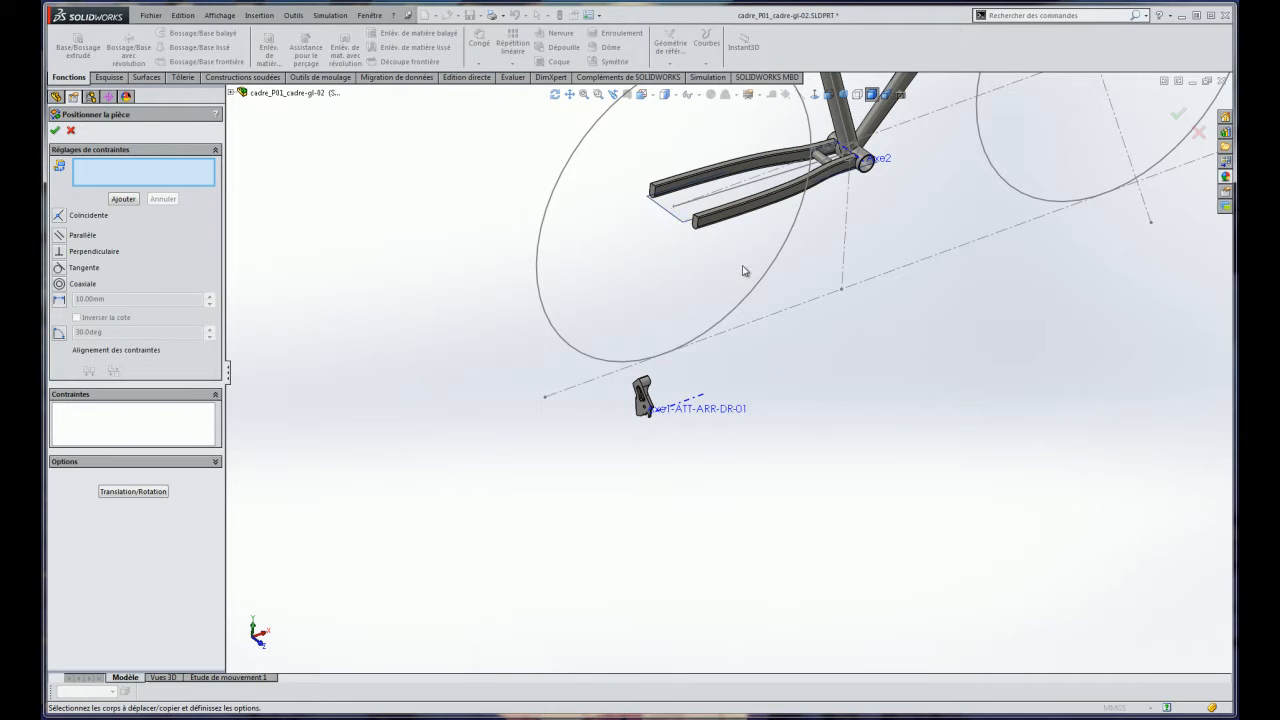
left_click(71, 131)
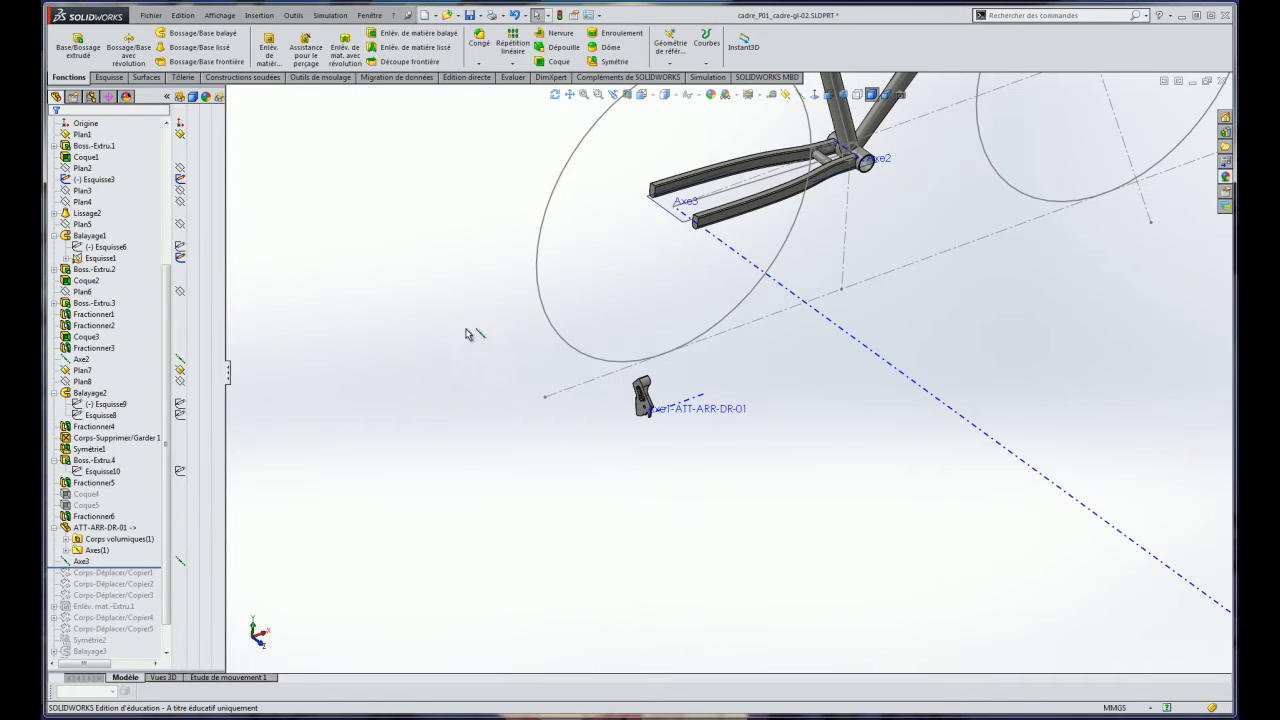
Reorder Axe3 to sit directly after Fractionner6, ahead of the inserted part ATT-ARR-DR-01.
left_click(93, 540)
left_click(90, 528)
left_click_drag(165, 566, 163, 560)
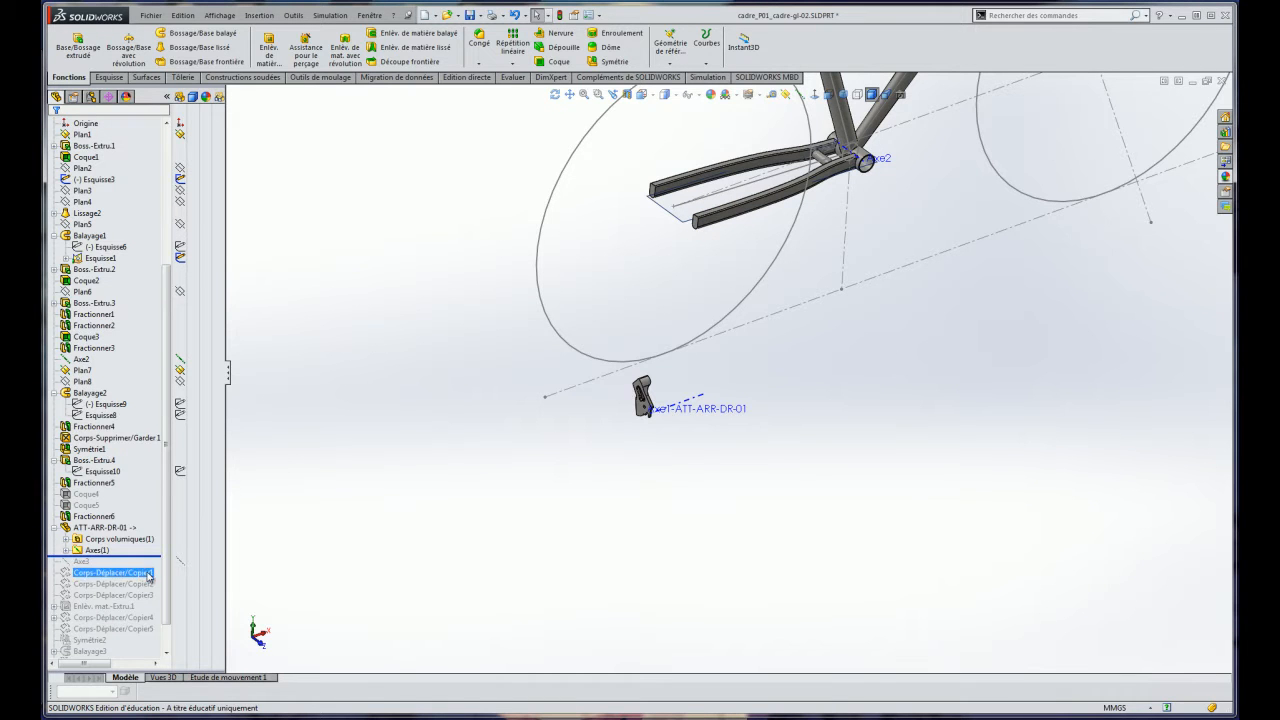
left_click_drag(160, 557, 157, 567)
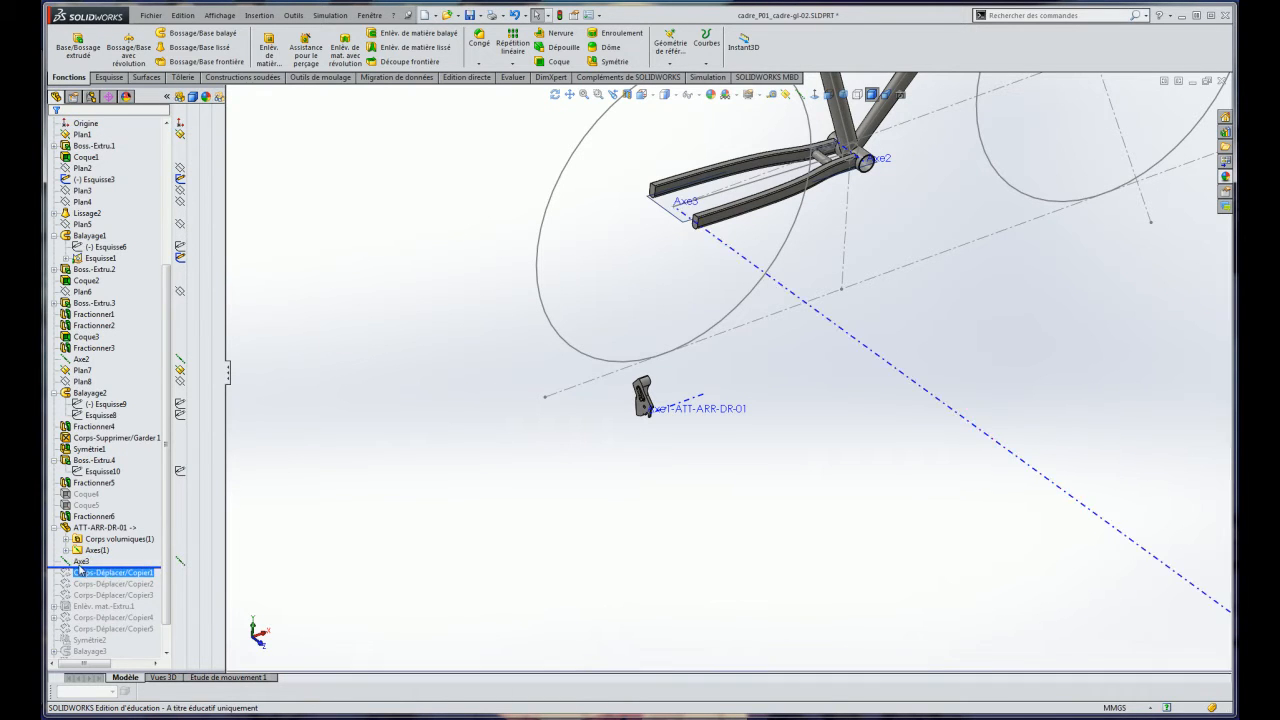
left_click(80, 564)
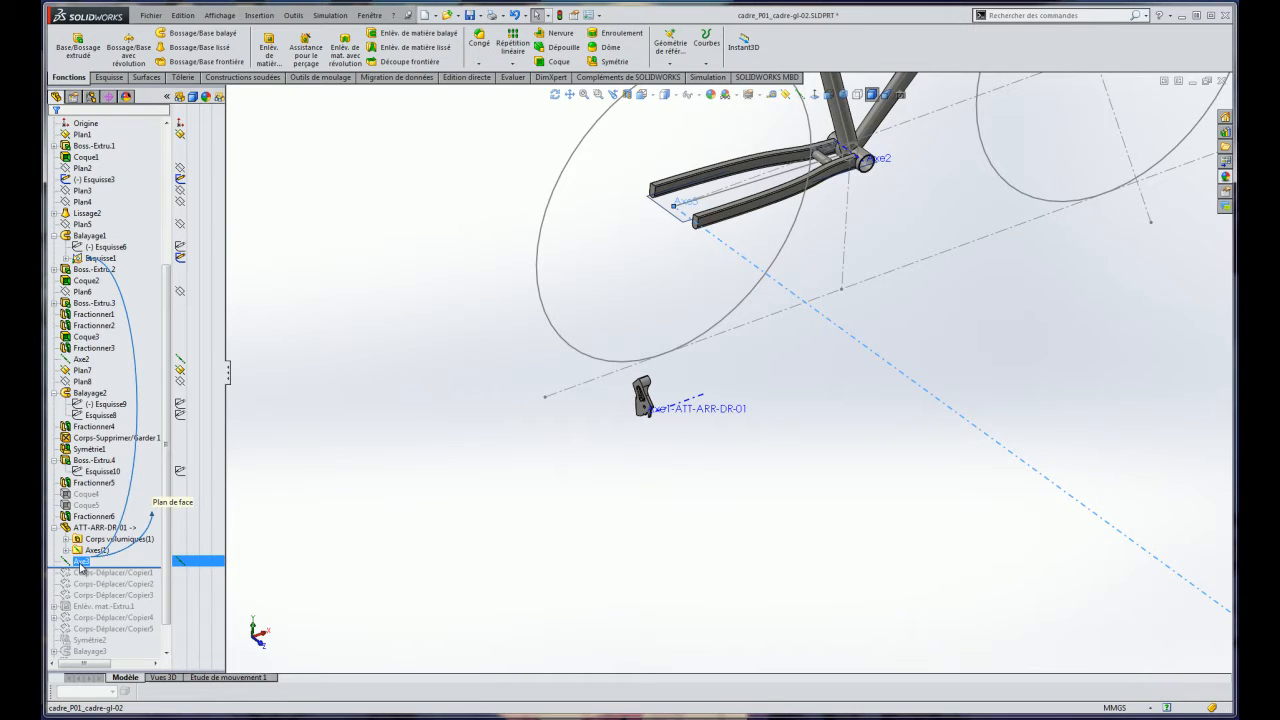
left_click(100, 517)
left_click_drag(104, 520, 105, 519)
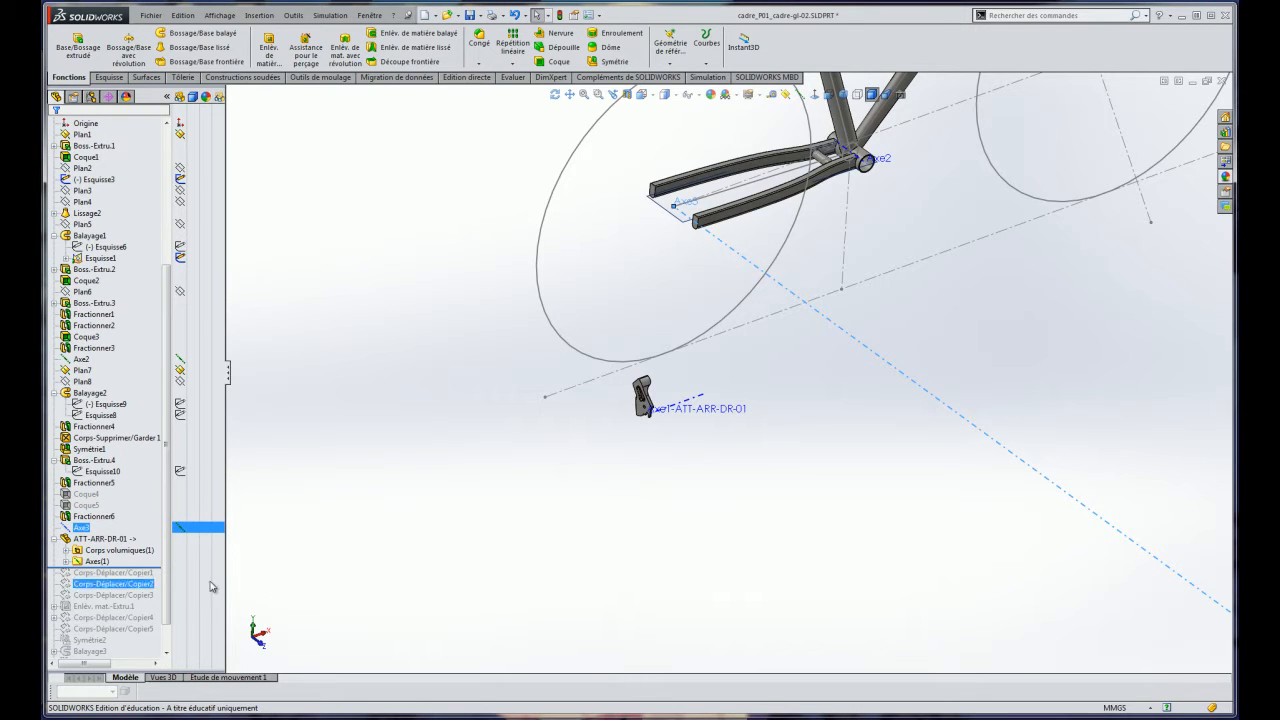
Edit the inserted part ATT-ARR-DR-01 and enable locating it with the Déplacer/Copier function.
left_click(105, 539)
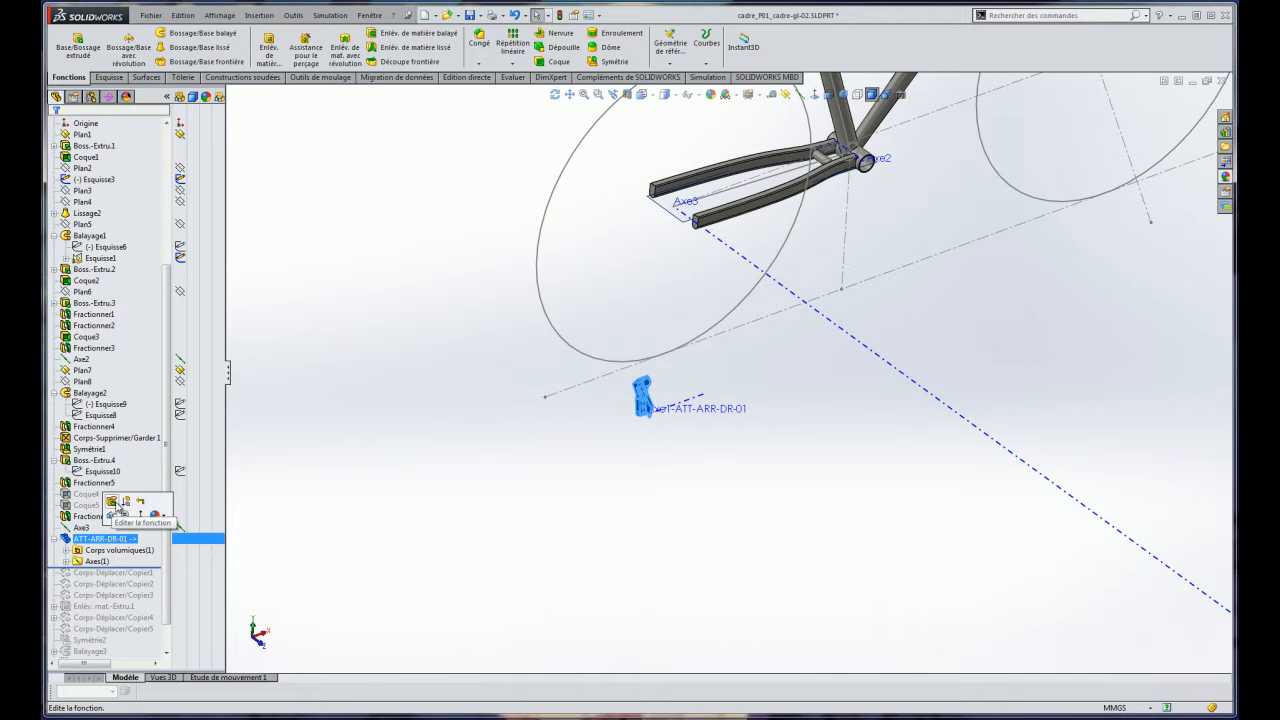
left_click(114, 504)
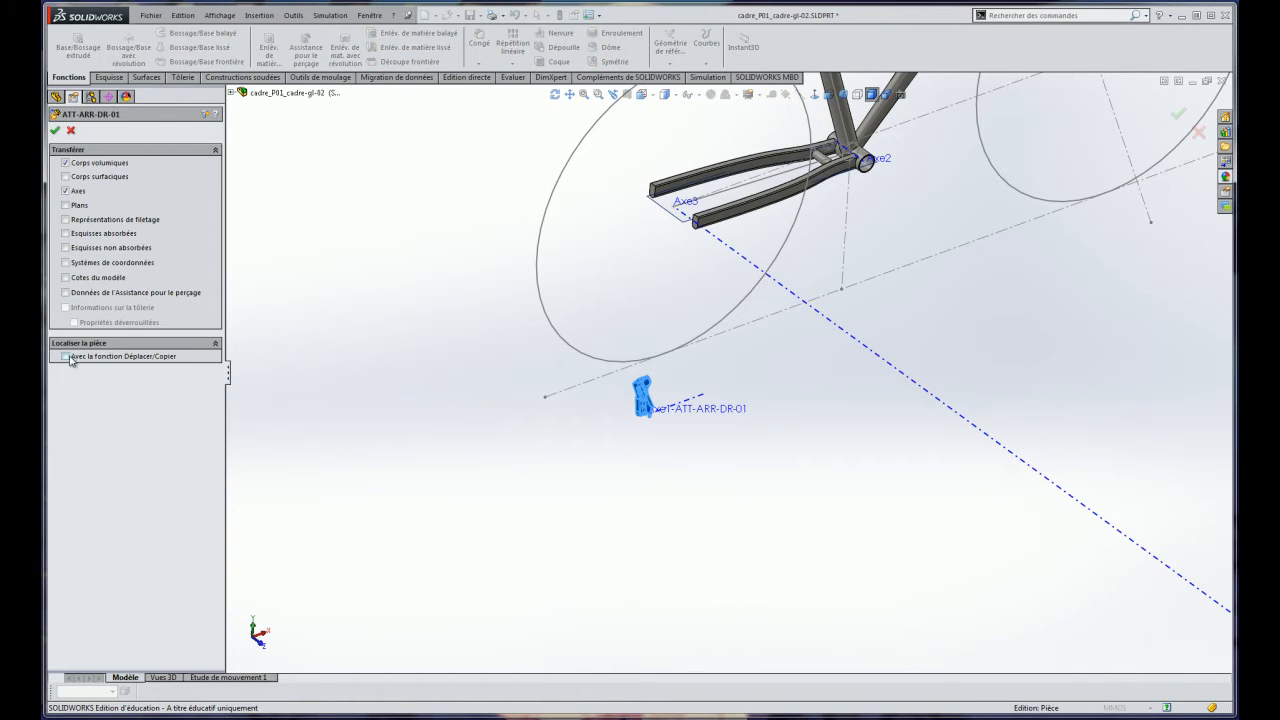
left_click(54, 131)
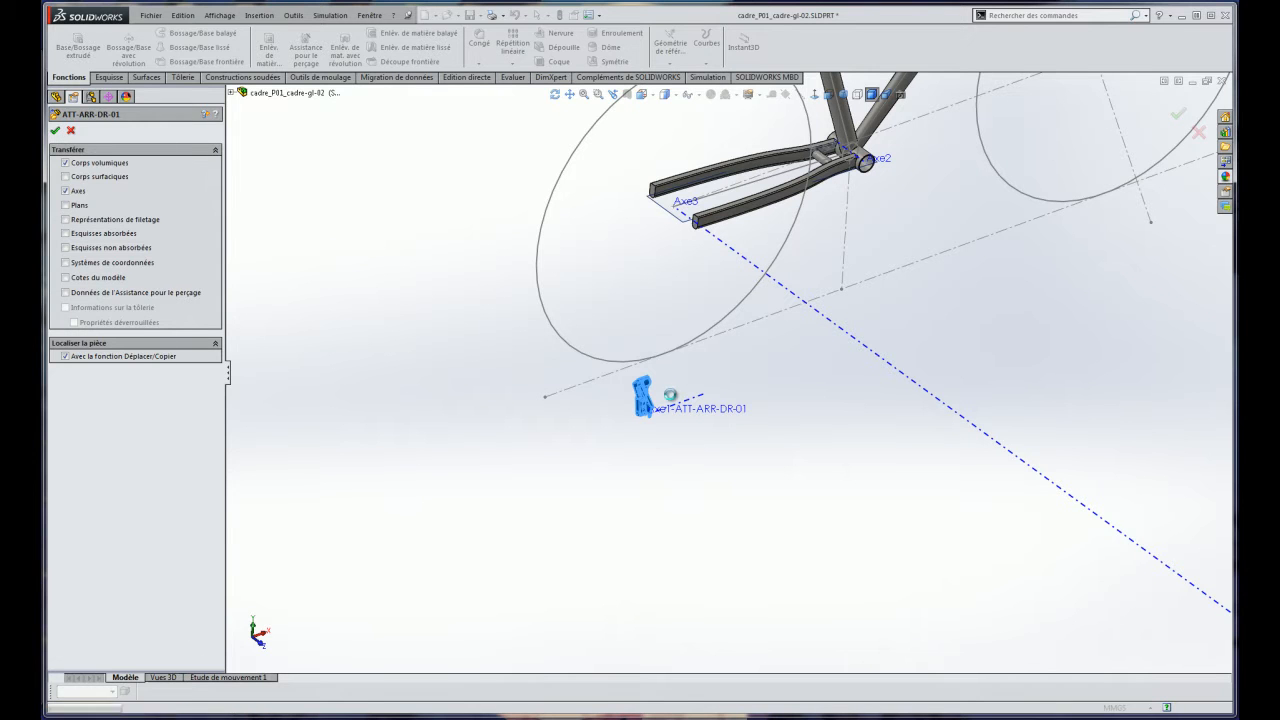
Add a coincident mate between the dropout's Axe1-ATT-ARR-DR-01 and Axe3, with the mate alignment flipped.
scroll(664, 399, "down", 1)
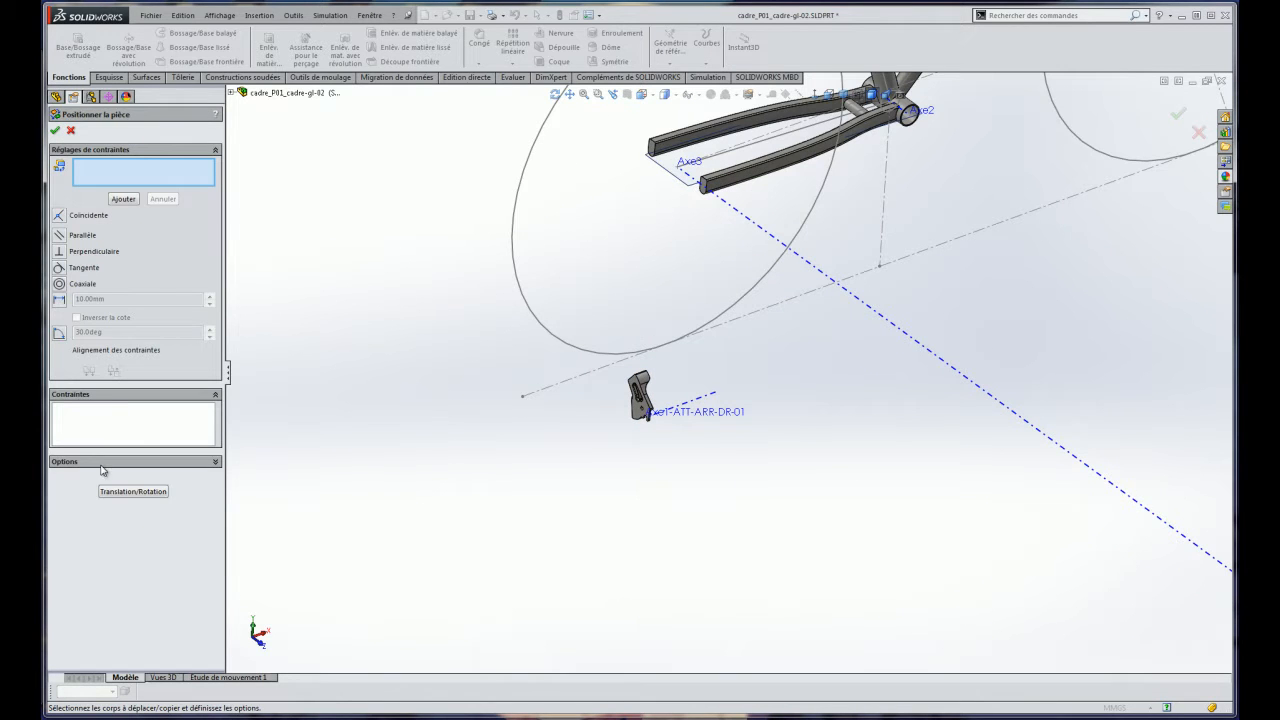
left_click(707, 402)
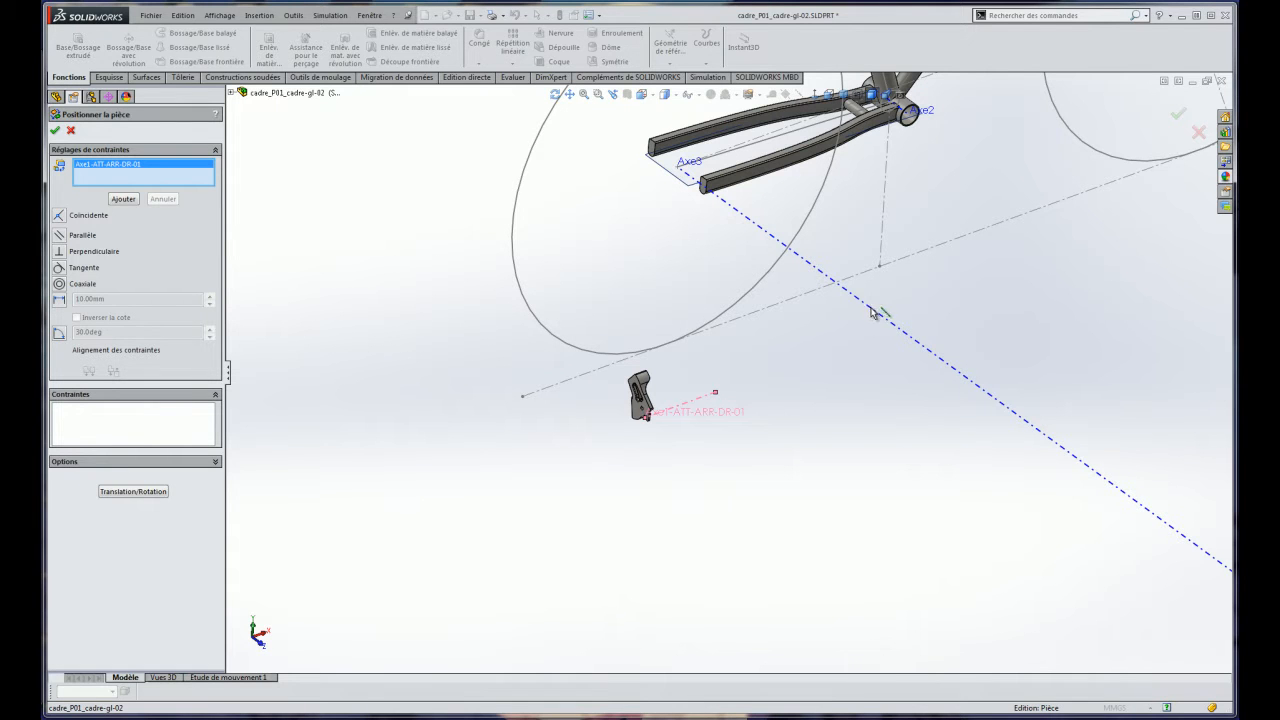
left_click(1008, 408)
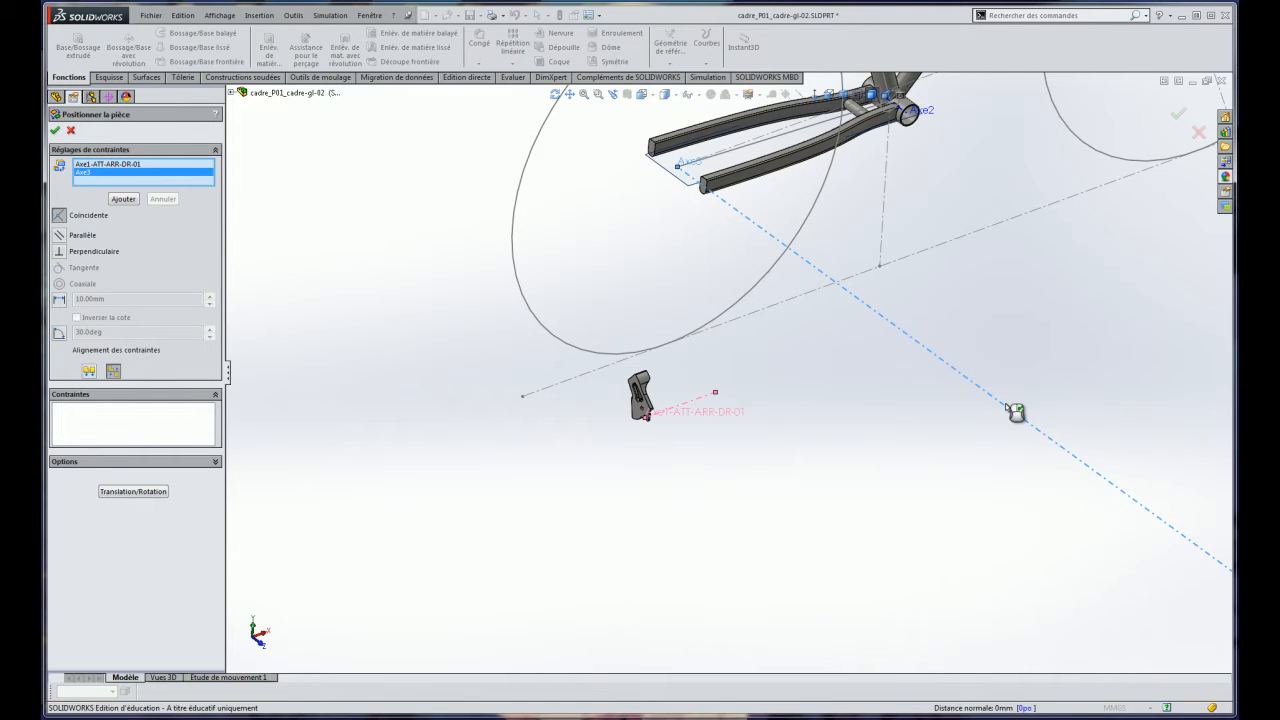
scroll(913, 350, "down", 2)
scroll(913, 350, "down", 6)
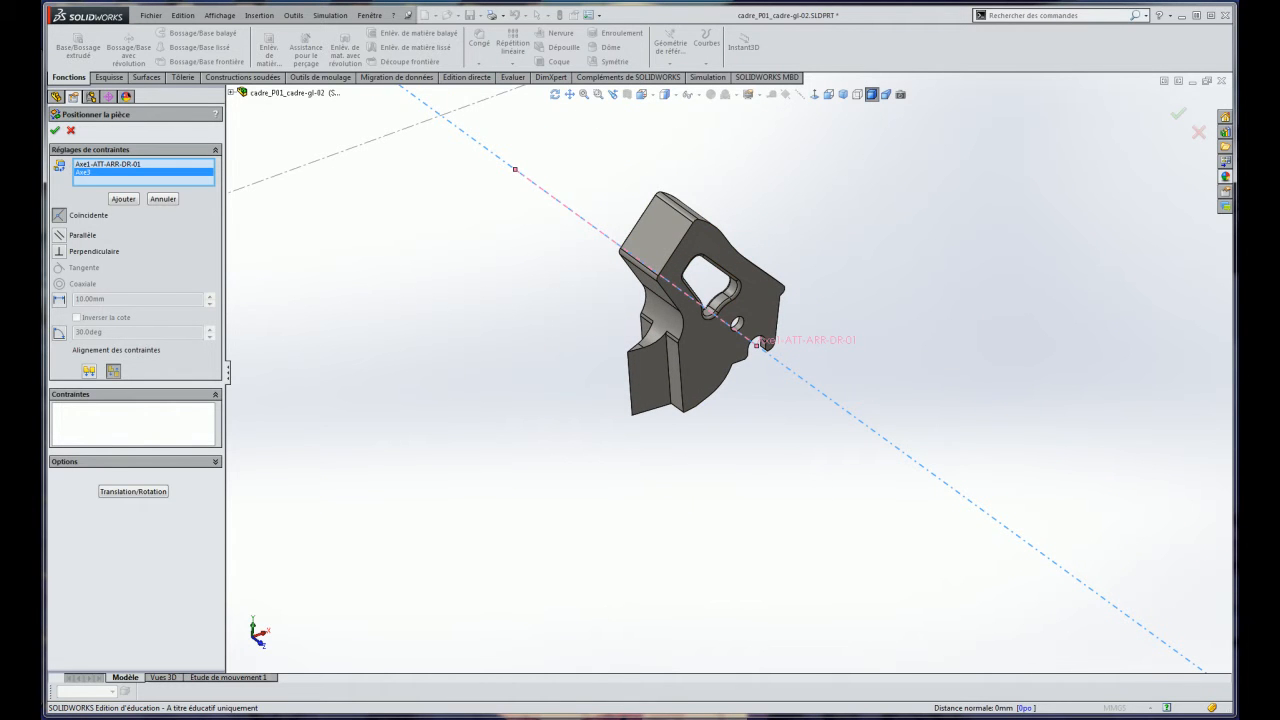
left_click(87, 372)
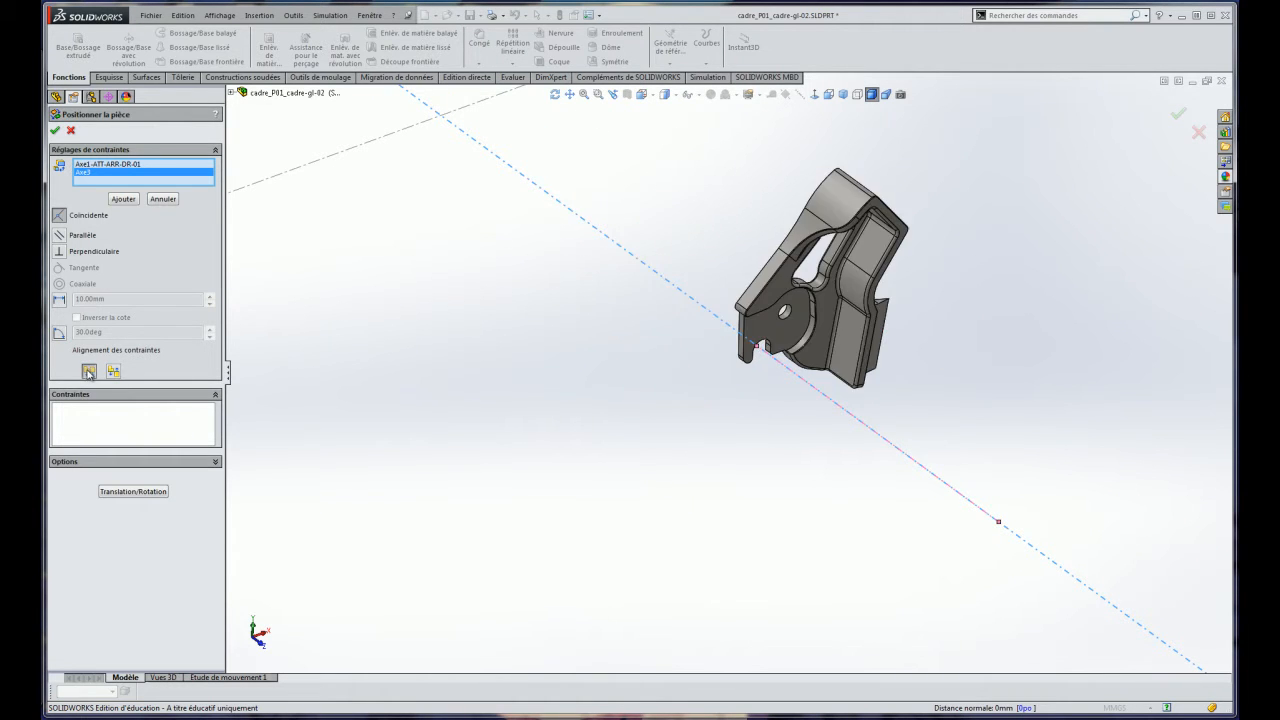
left_click(124, 200)
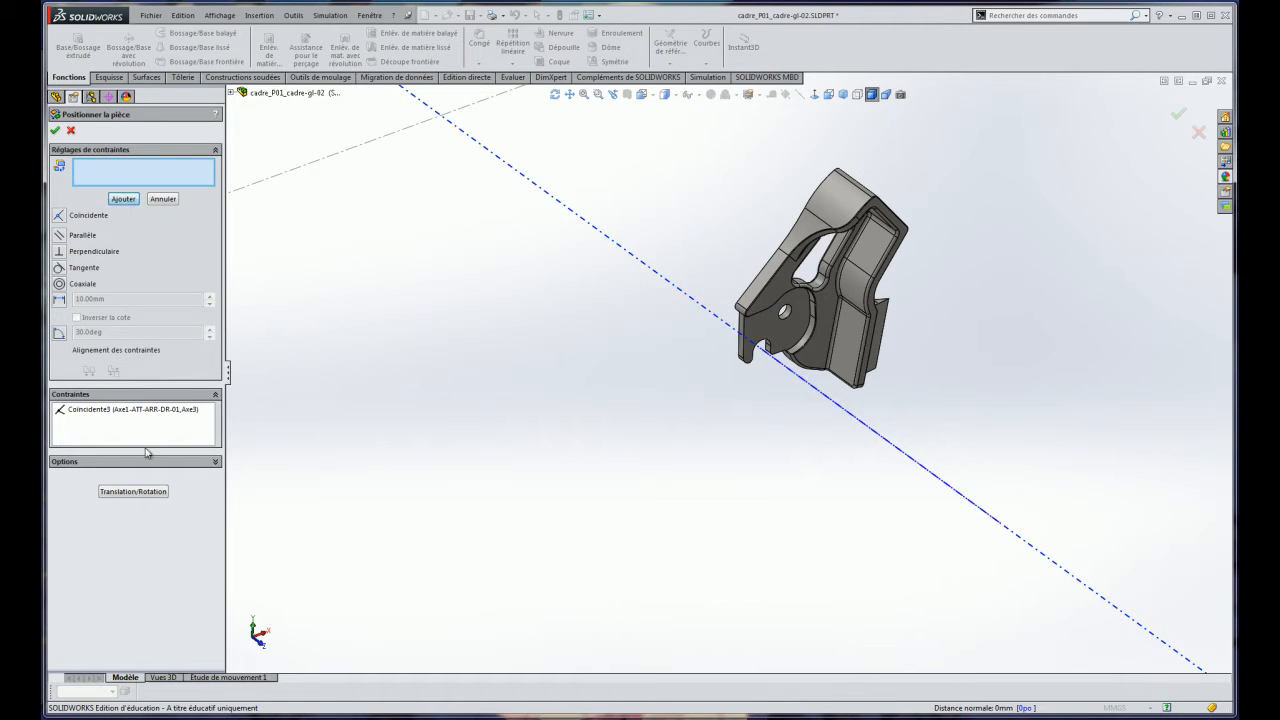
Add a distance mate of 136/2 mm between the dropout's flat face and Plan de face, and finish positioning the part.
scroll(711, 312, "up", 4)
middle_click_drag(735, 287, 829, 386)
left_click(733, 346)
scroll(616, 348, "up", 5)
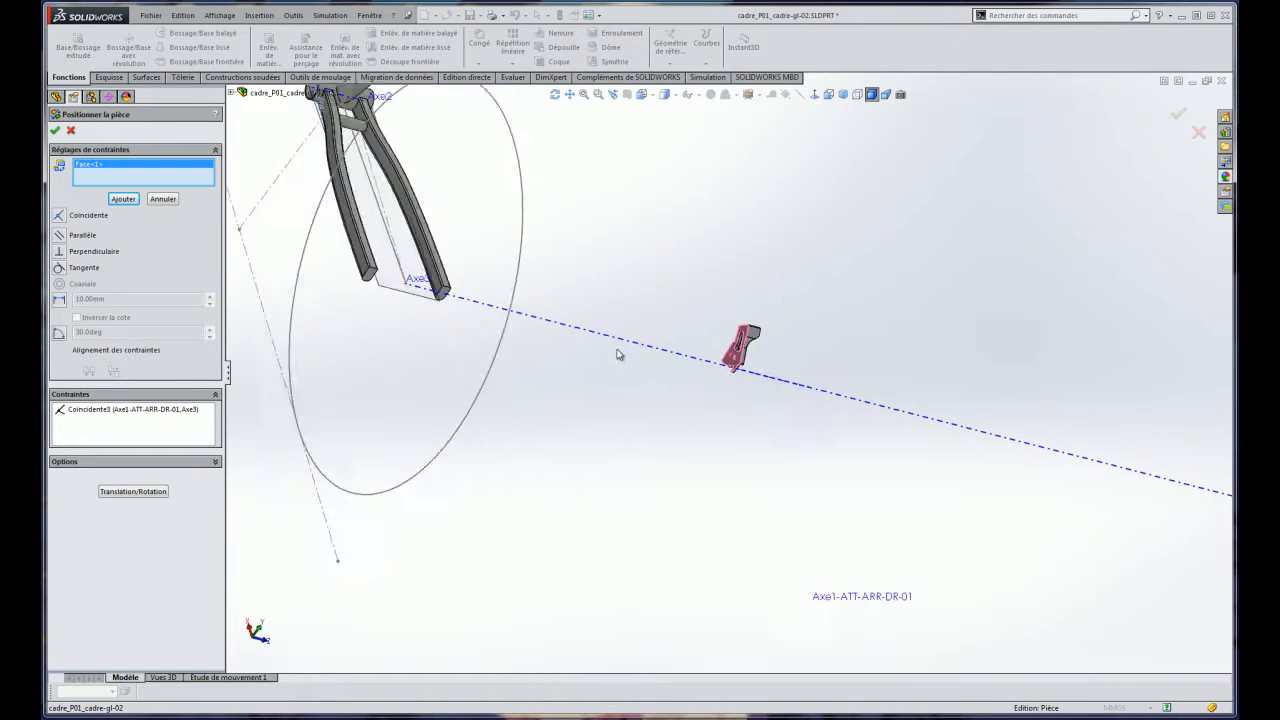
middle_click_drag(539, 309, 729, 371)
scroll(728, 371, "up", 2)
scroll(728, 371, "down", 2)
scroll(700, 364, "up", 1)
scroll(508, 319, "down", 2)
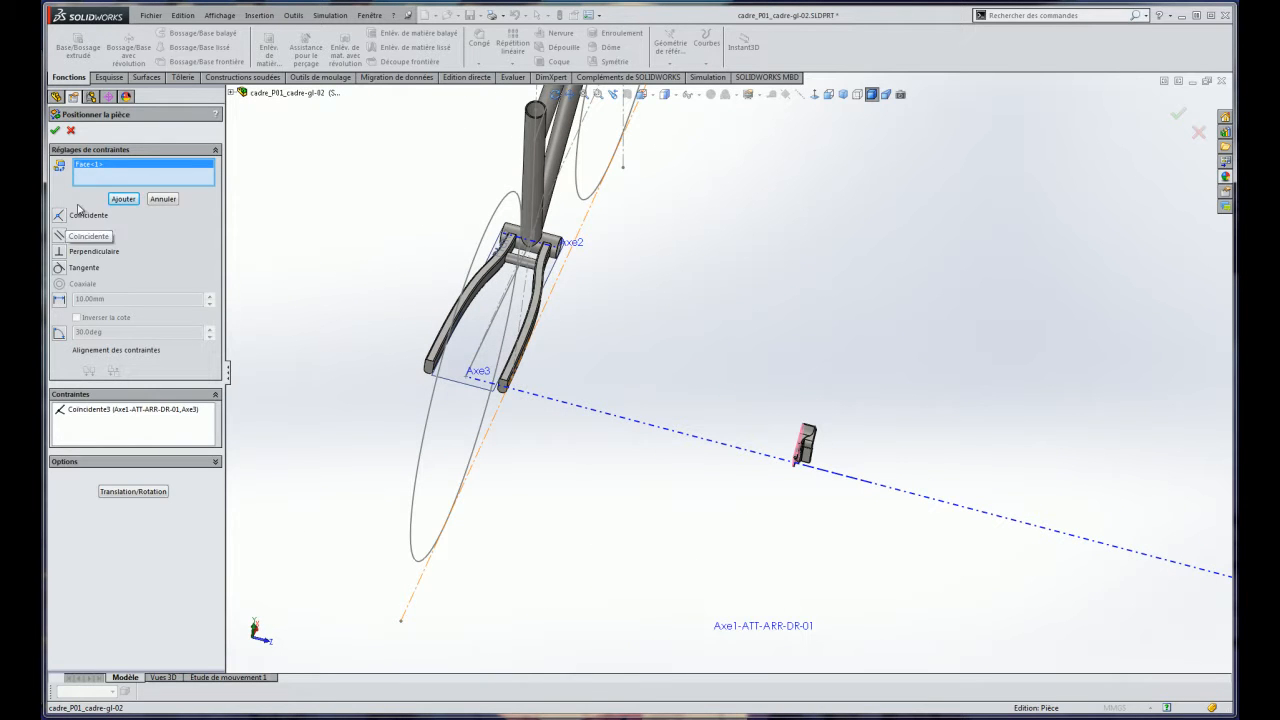
left_click(233, 93)
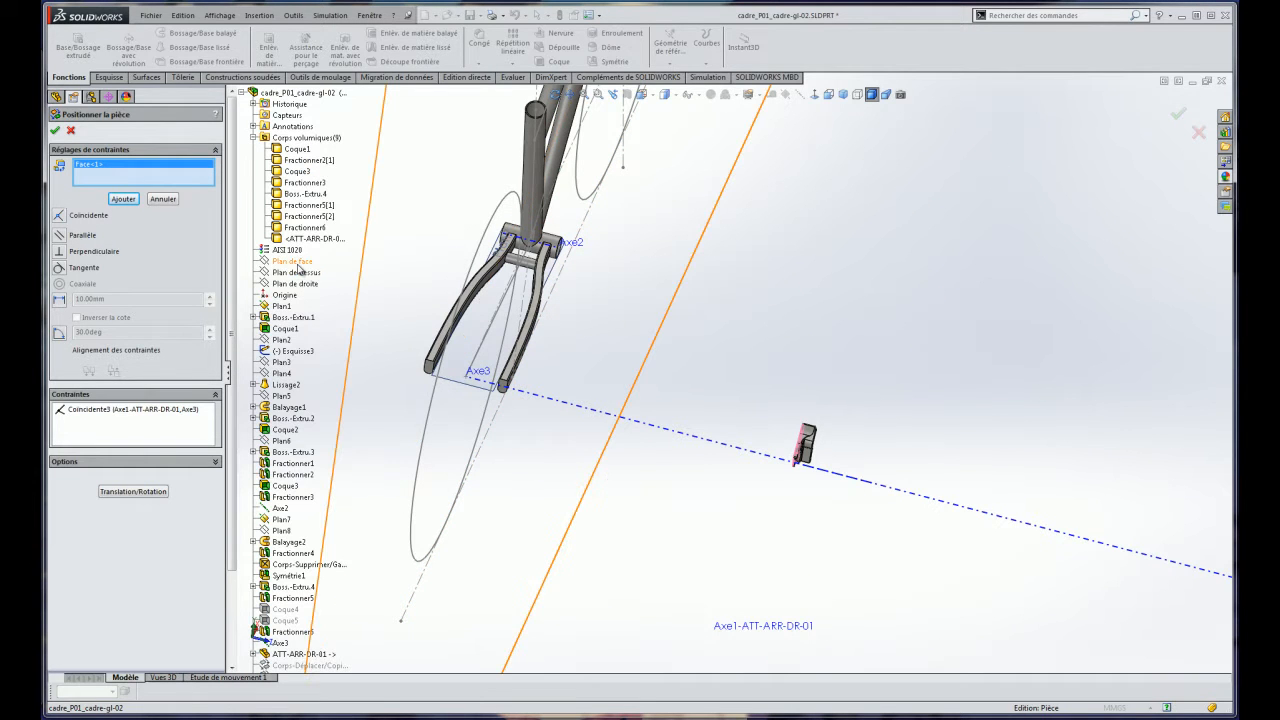
left_click(275, 266)
left_click(111, 301)
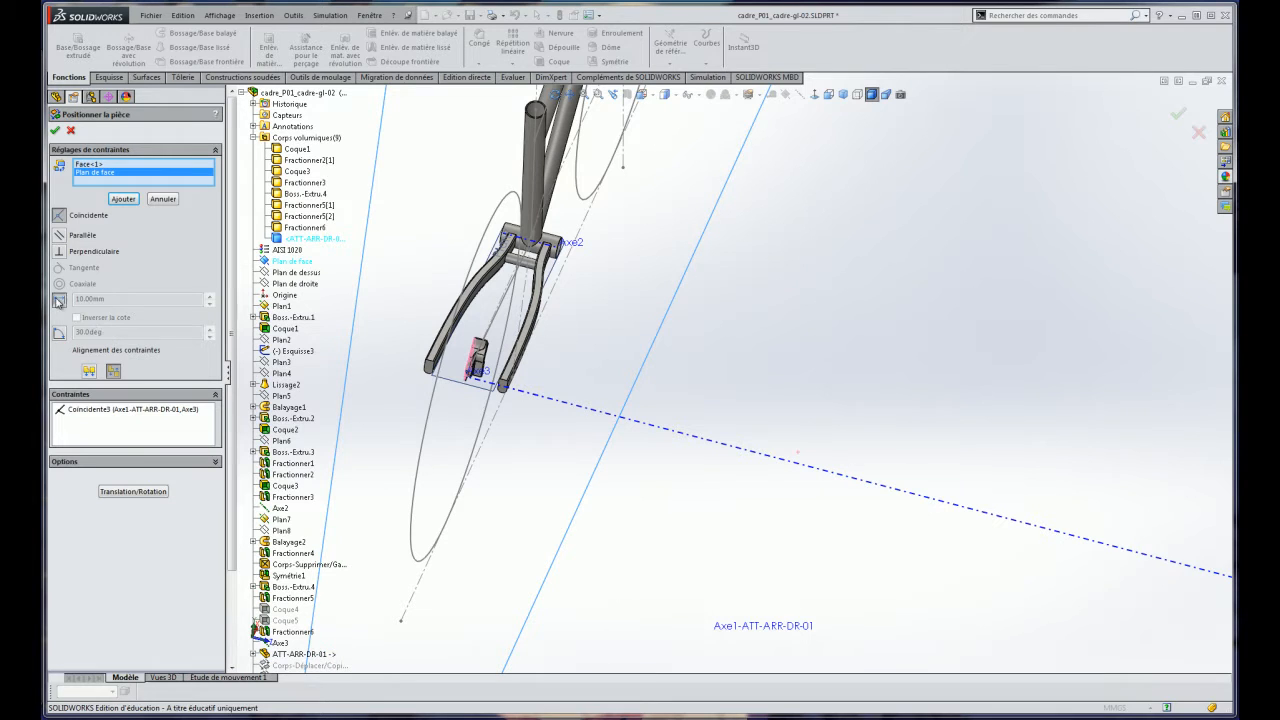
type("136")
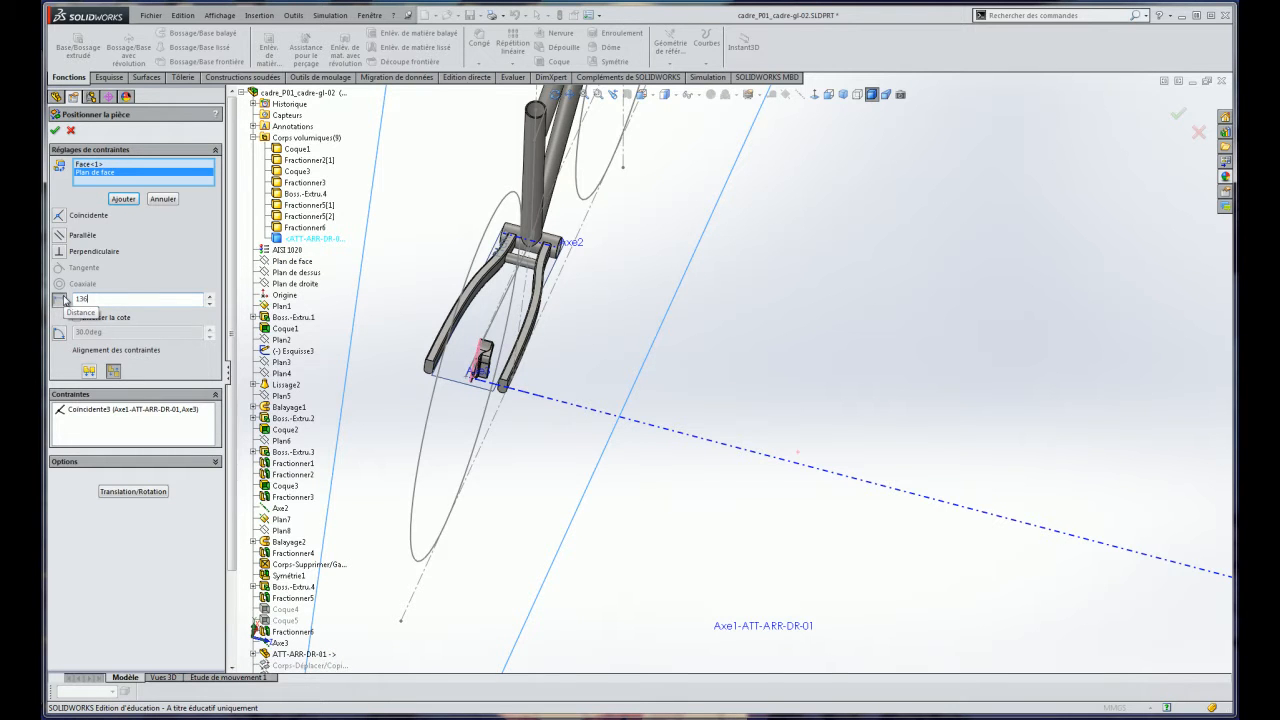
type("/2")
key("Return")
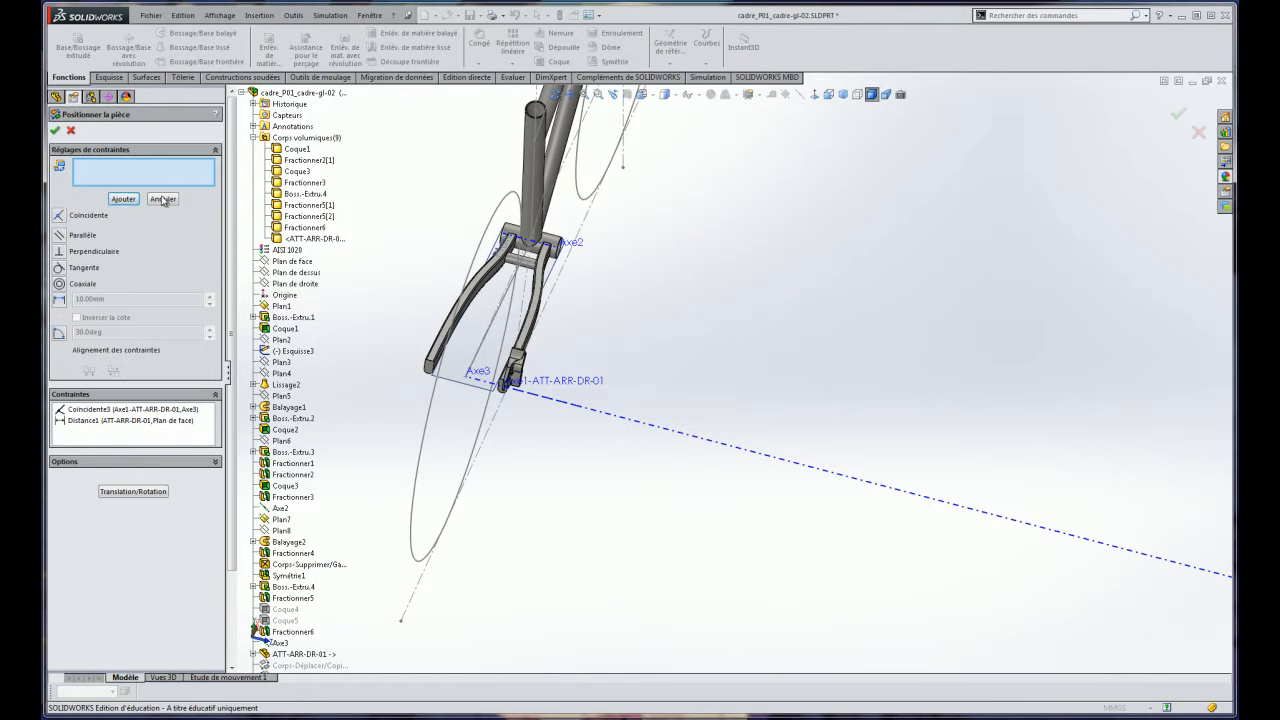
left_click(57, 131)
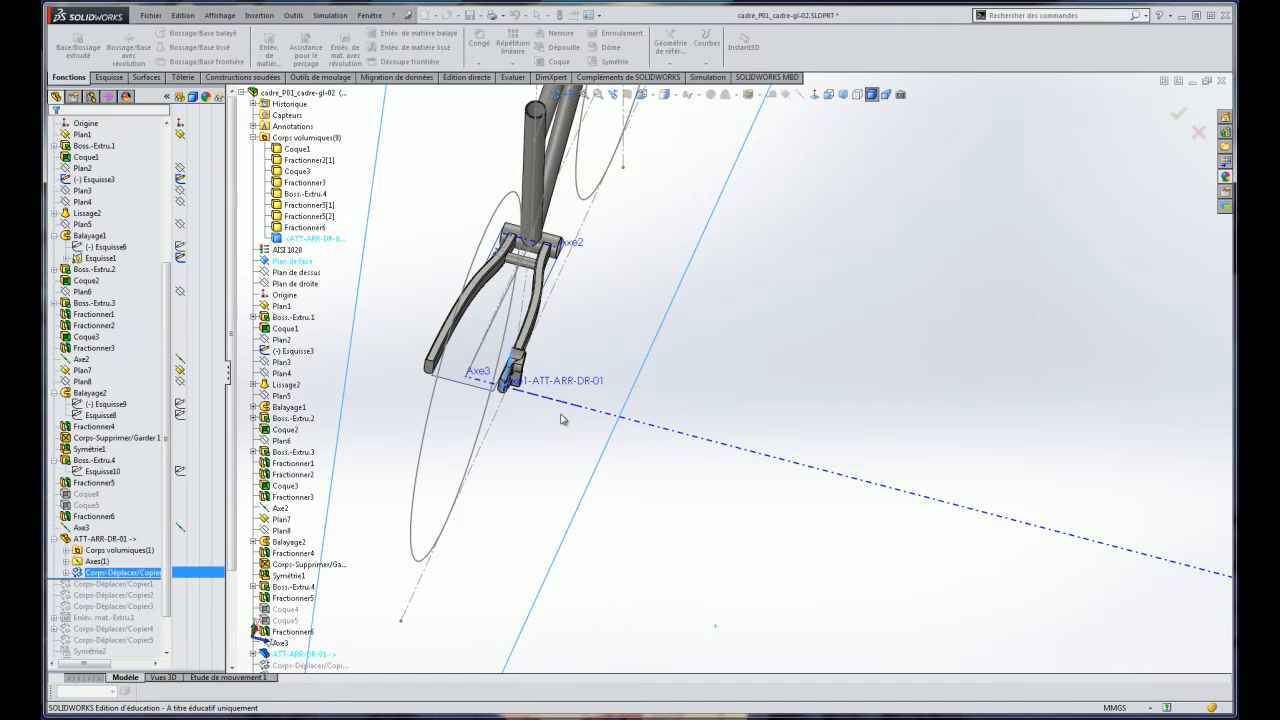
Inspect the dropout's fit at the chainstay end and check which features in the history build the two chainstays.
scroll(510, 370, "down", 4)
scroll(600, 410, "down", 3)
scroll(650, 414, "up", 3)
scroll(580, 377, "down", 2)
middle_click_drag(585, 374, 849, 357)
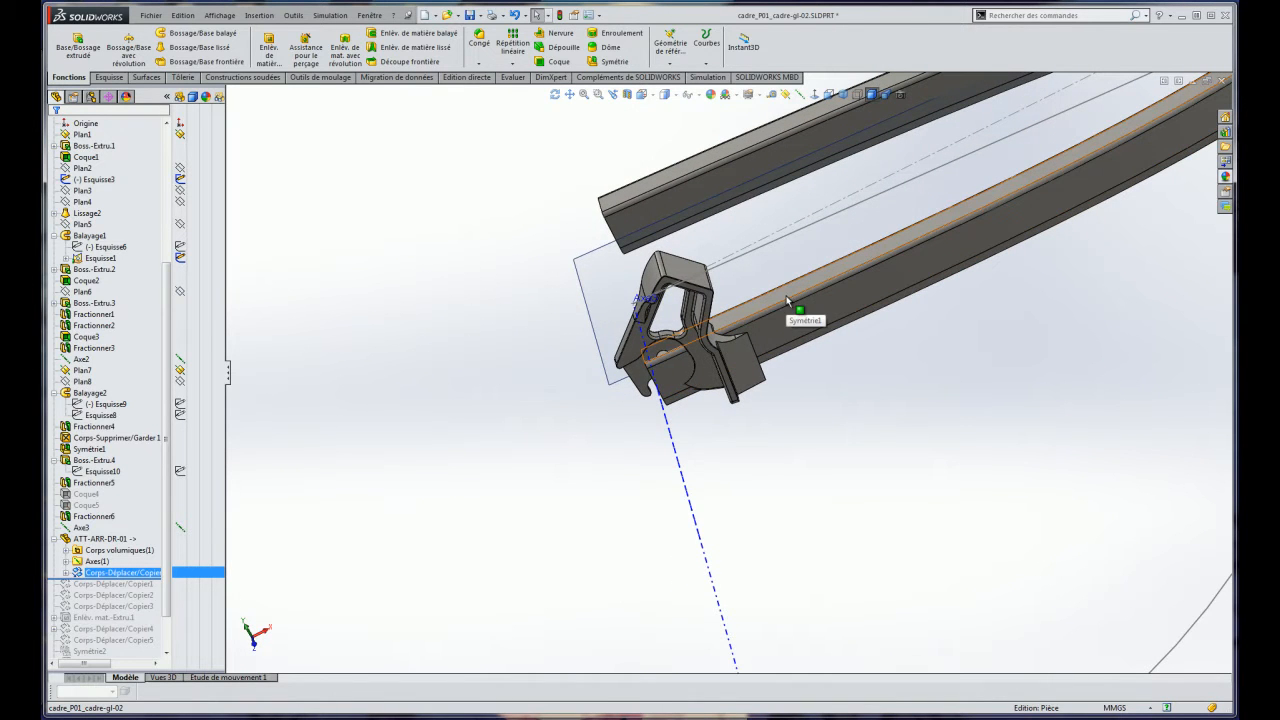
middle_click_drag(786, 299, 767, 261)
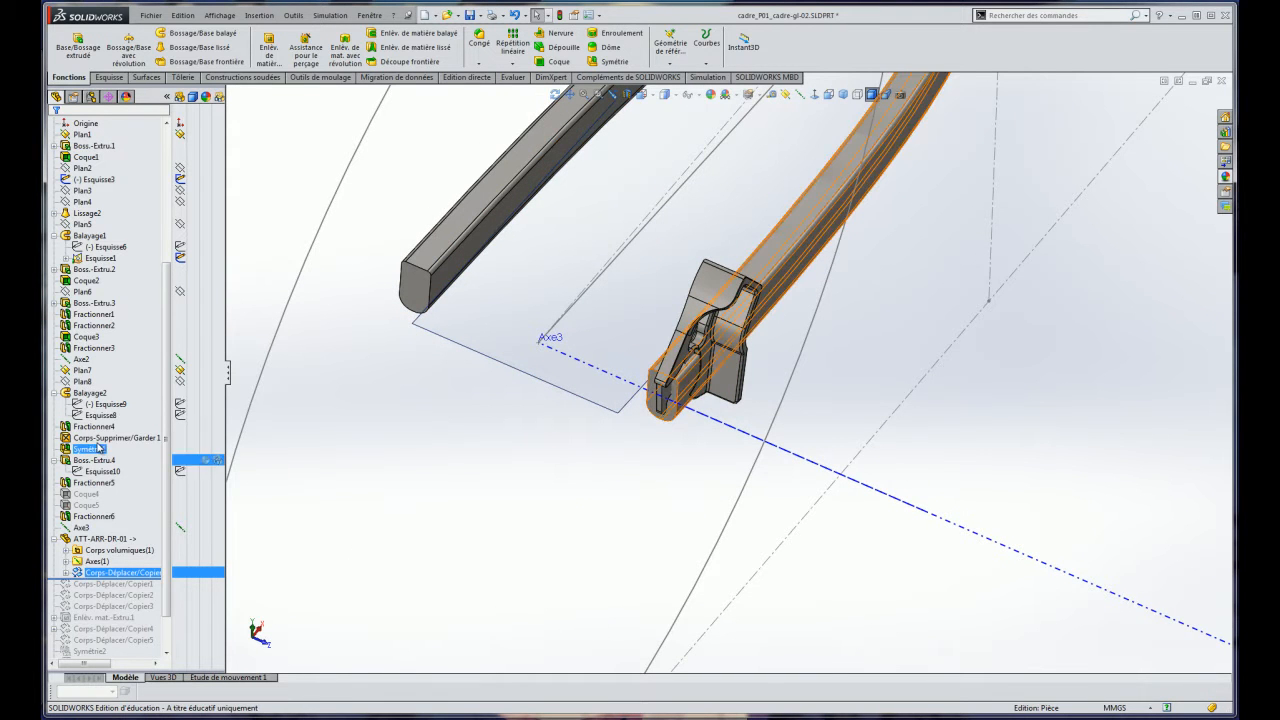
left_click(128, 537)
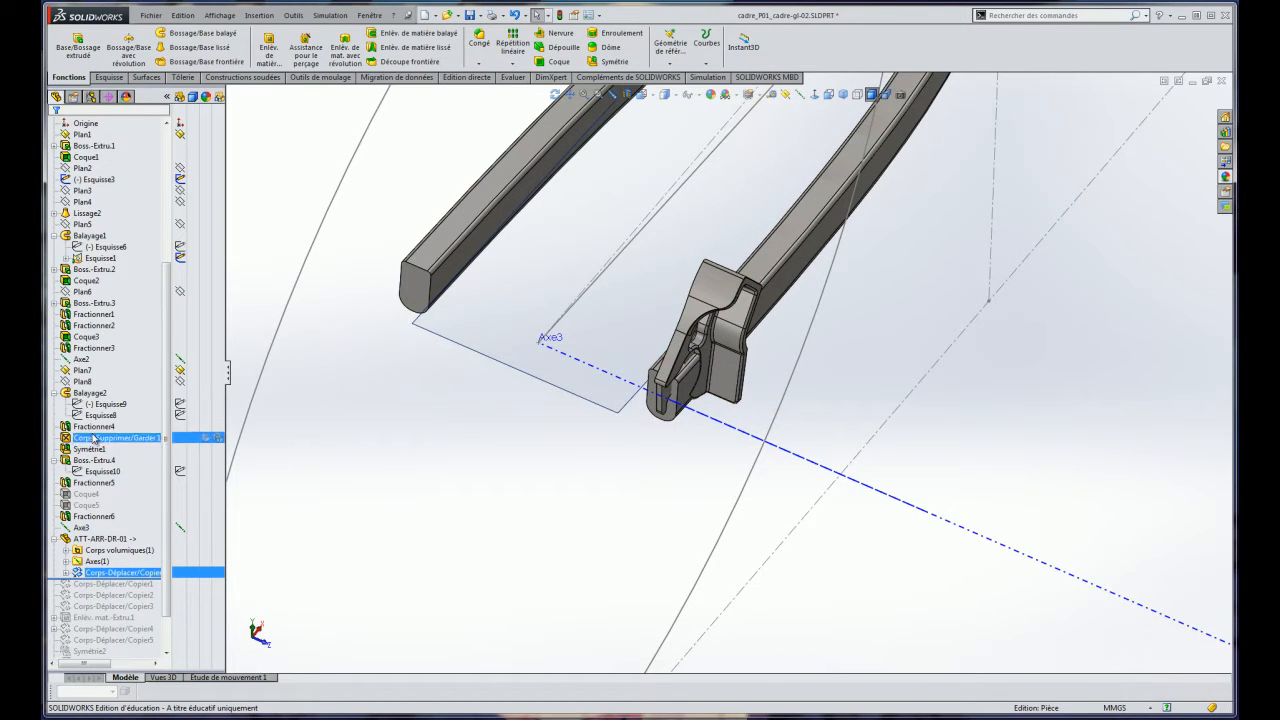
mouse_move(89, 395)
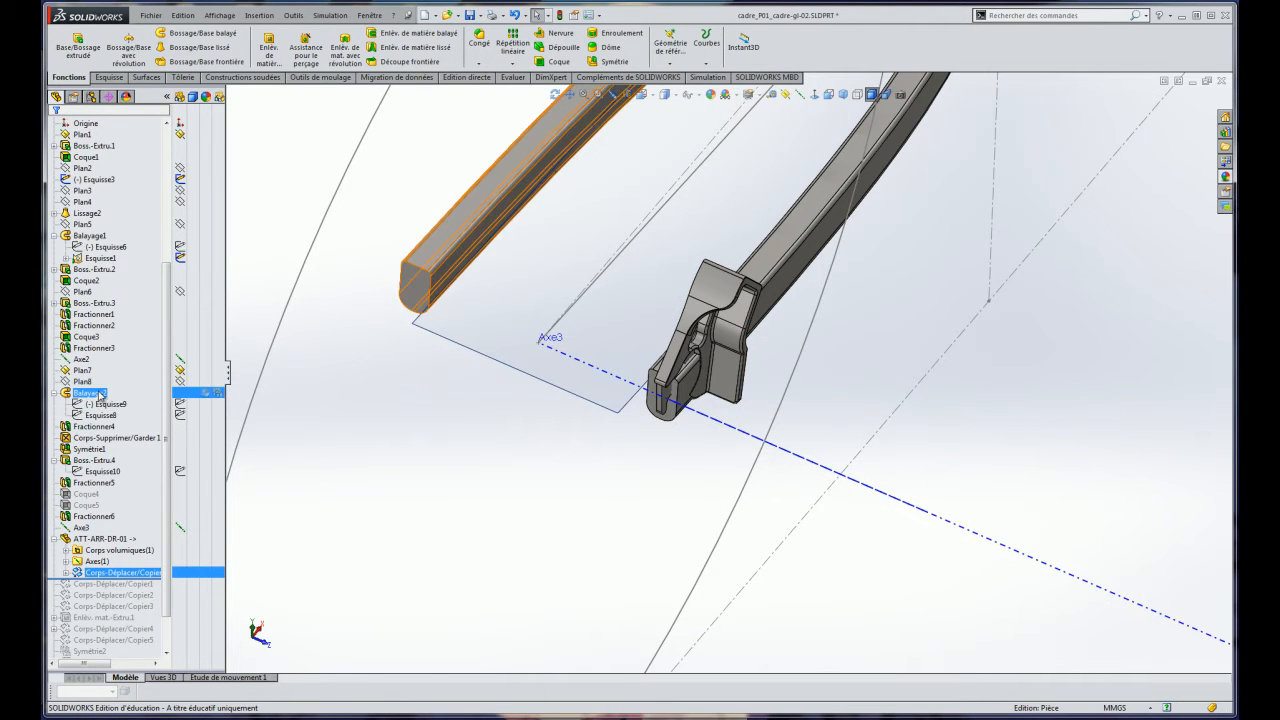
left_click(88, 382)
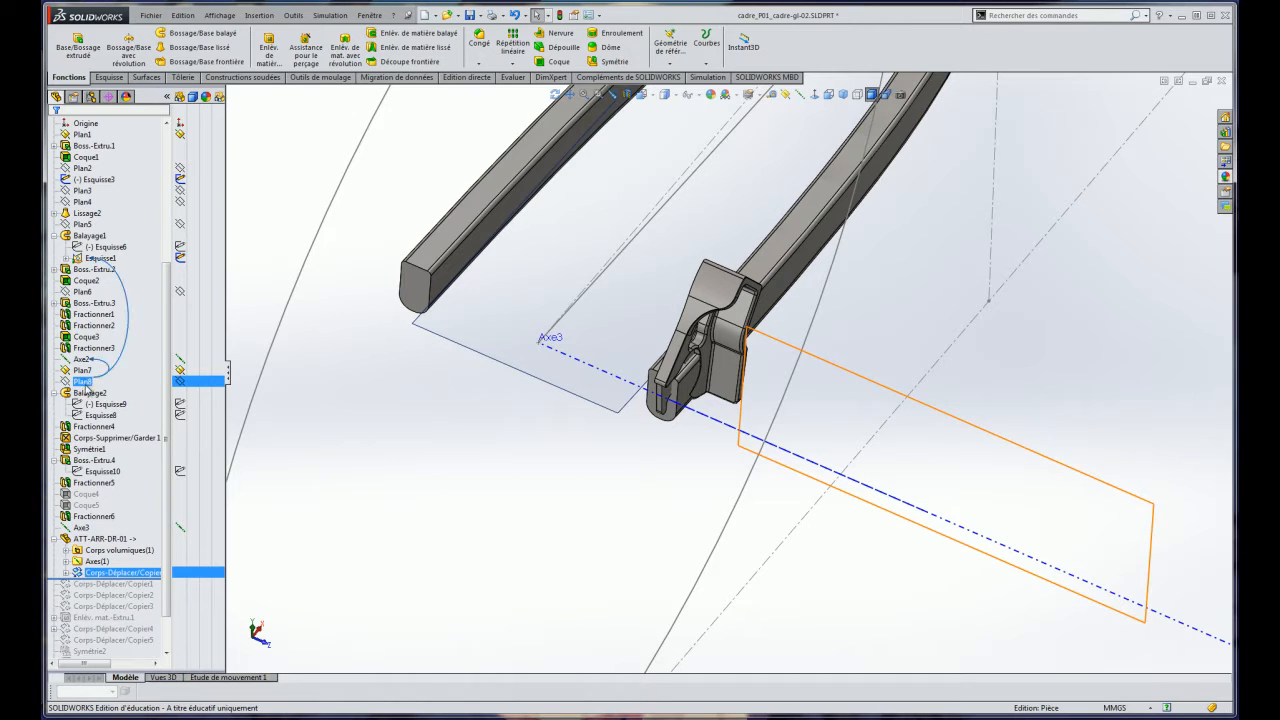
left_click(89, 394)
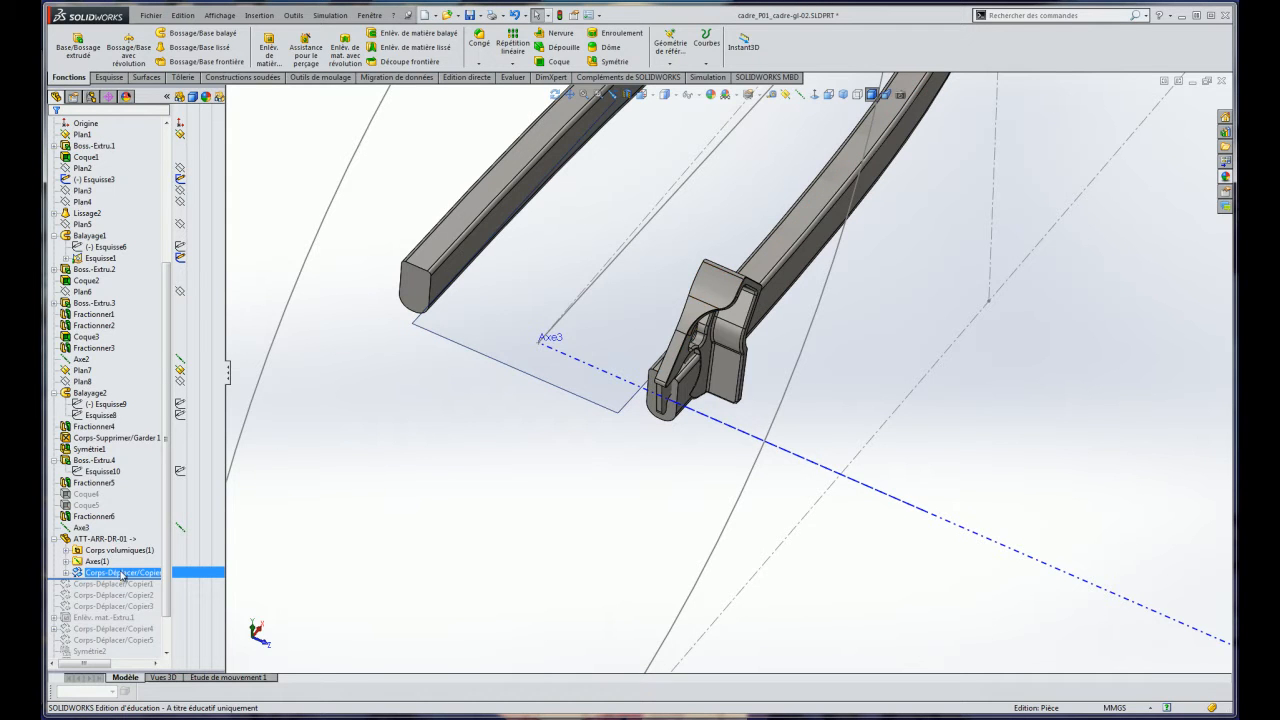
left_click(727, 432)
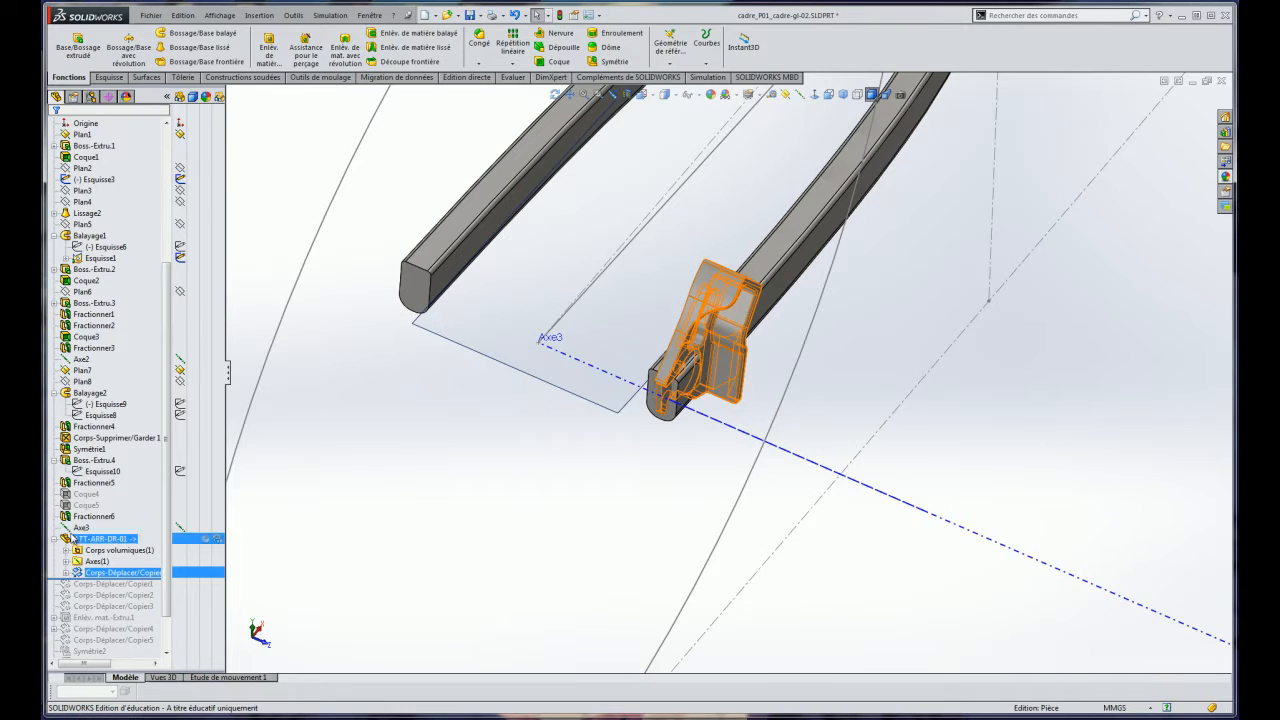
Reorder Axe3 to sit directly after Plan8, and roll the history back to just before Balayage2.
left_click(118, 437)
left_click_drag(121, 432, 113, 384)
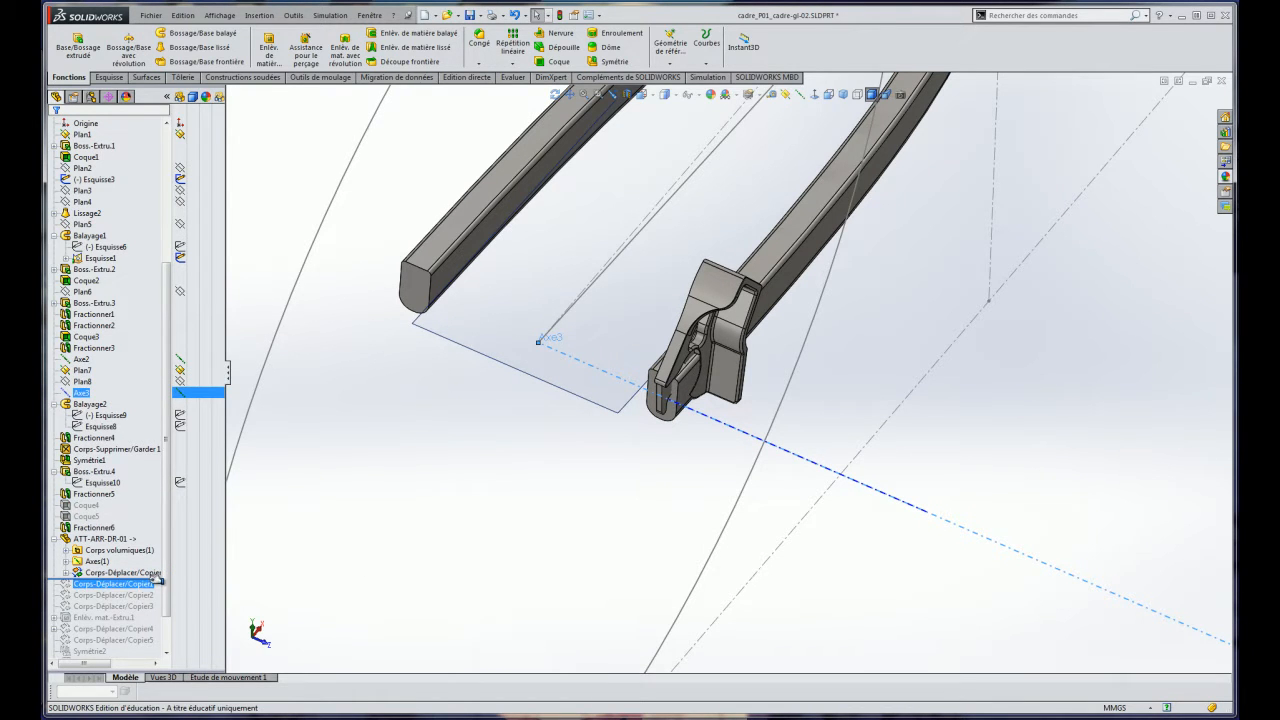
left_click_drag(157, 579, 130, 394)
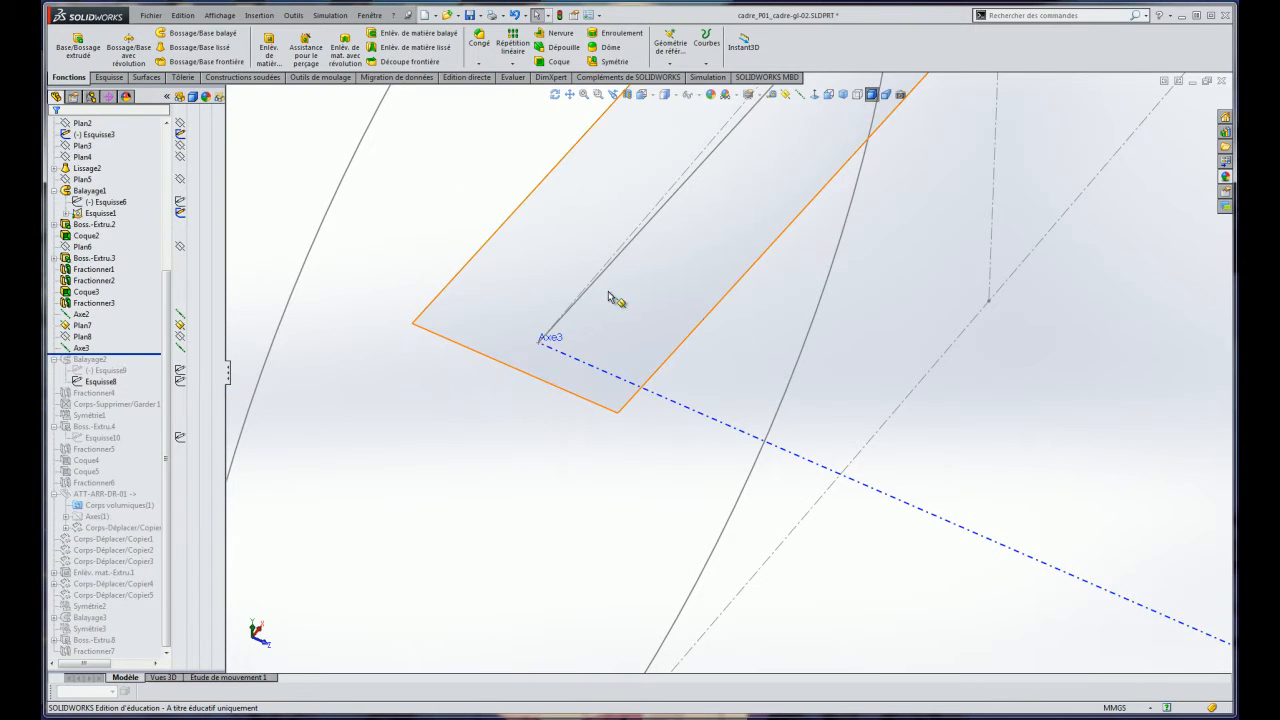
Insert ATT-ARR-GA-01.SLDPRT from the desktop folder C52_cadrevelo, transferring its solid bodies and axes, with Move/Copy positioning enabled.
scroll(631, 286, "up", 3)
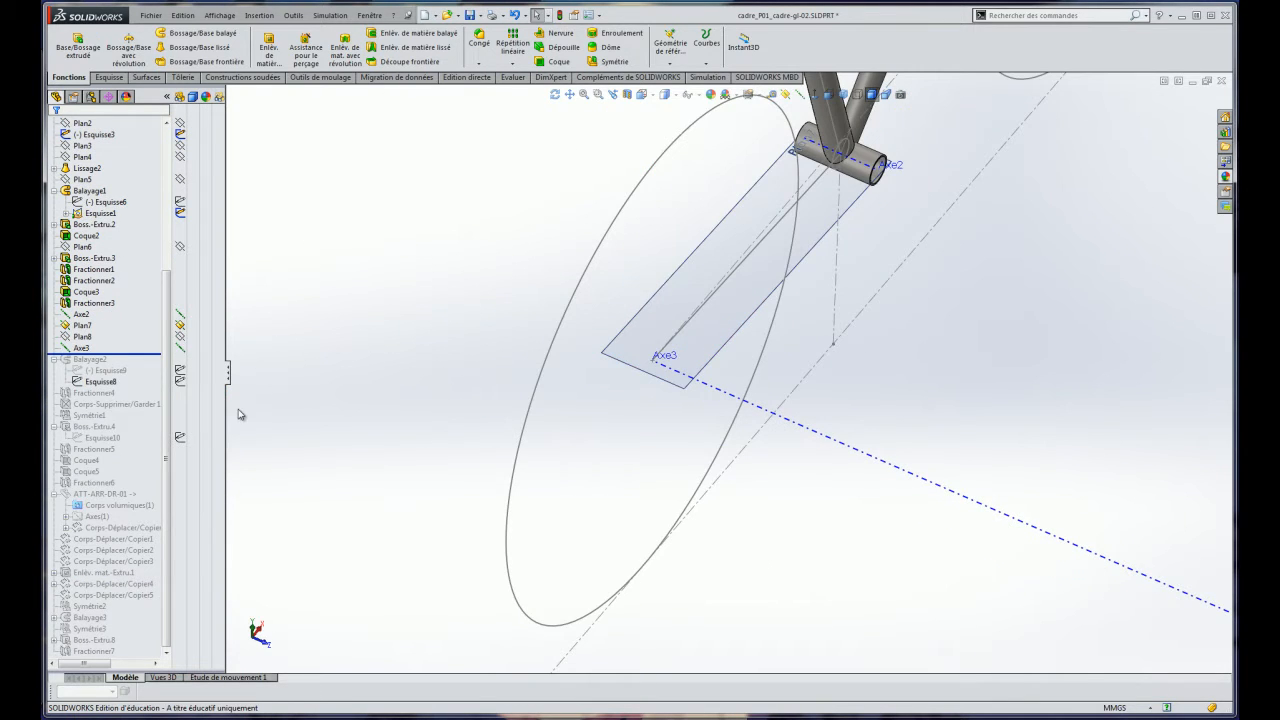
left_click(293, 15)
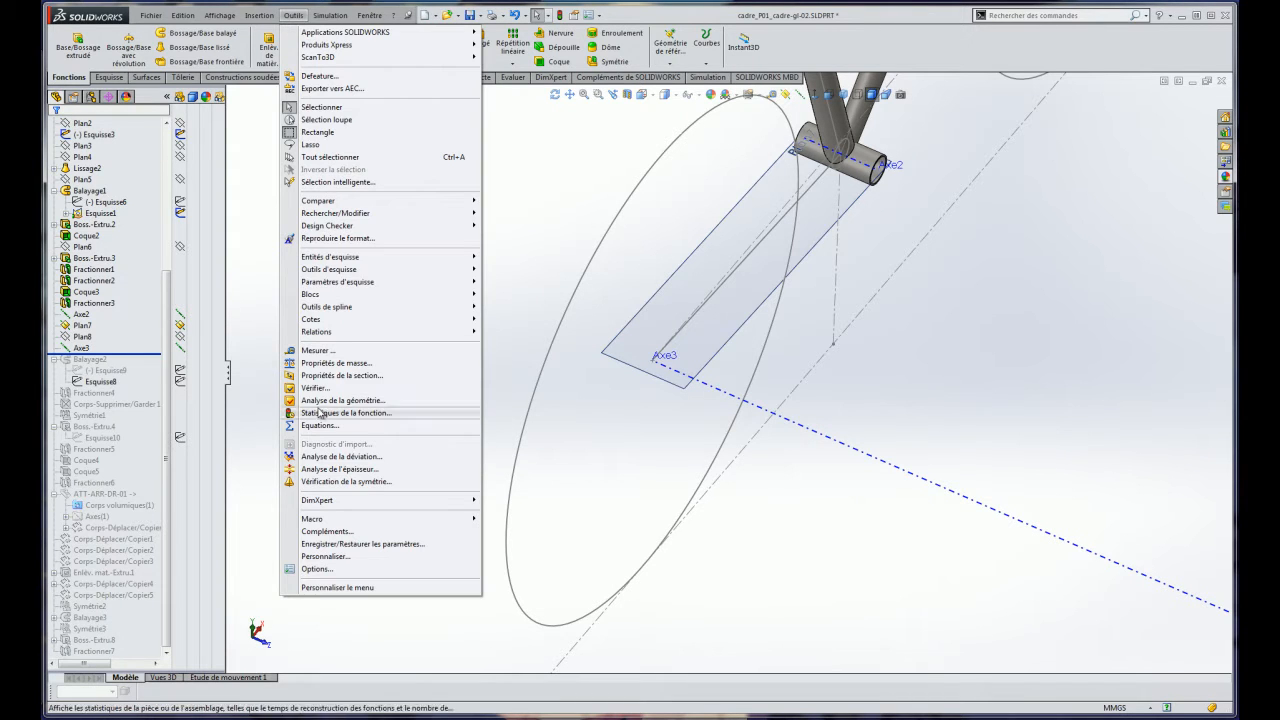
mouse_move(264, 17)
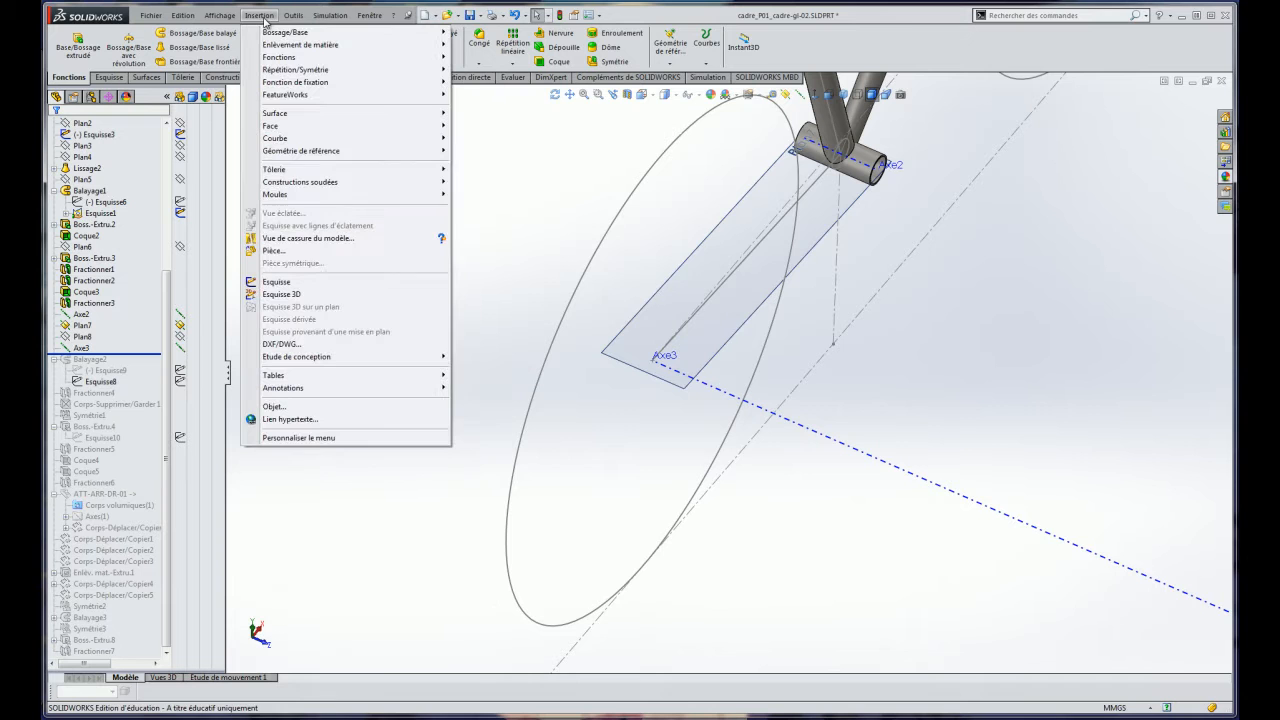
left_click(273, 250)
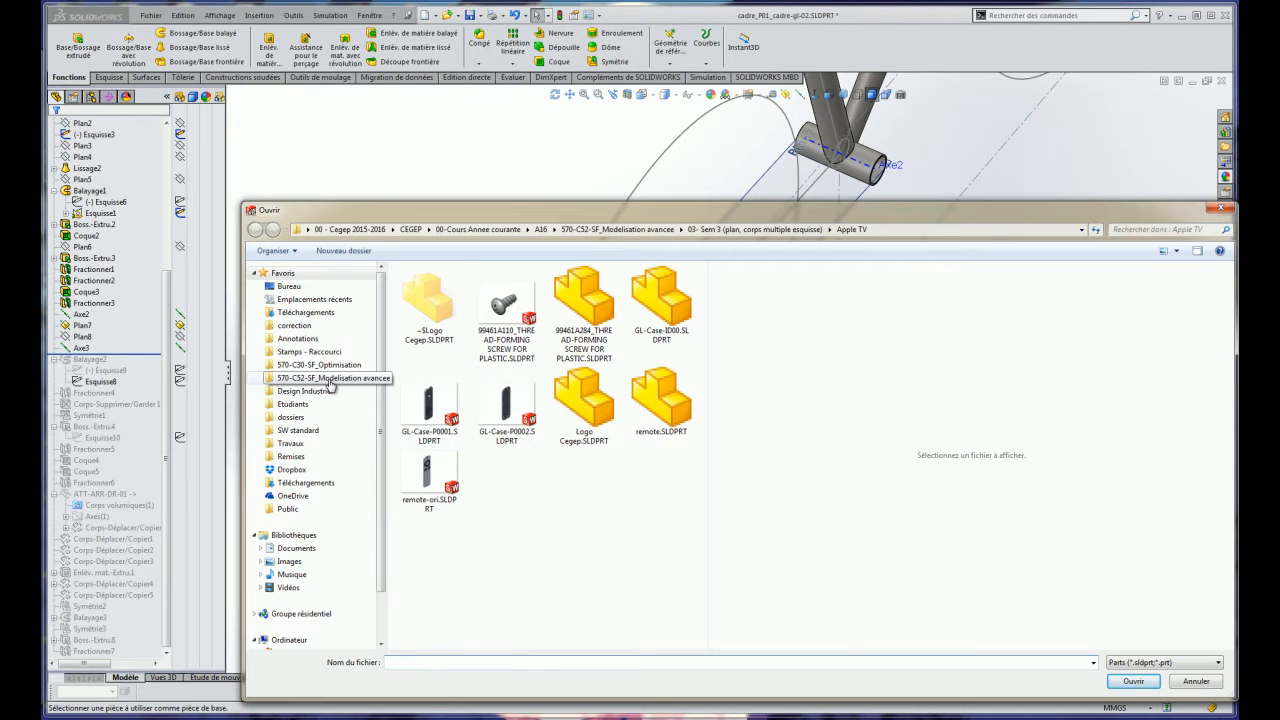
left_click(290, 287)
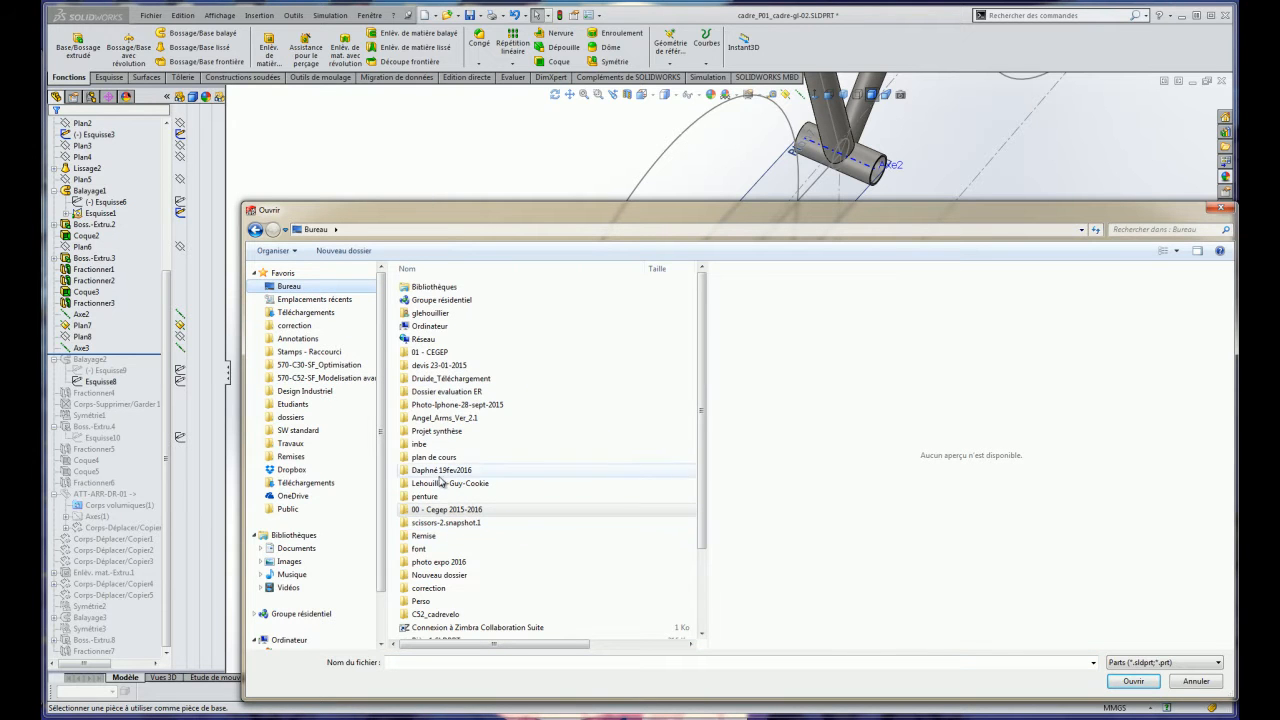
left_click_drag(705, 400, 700, 370)
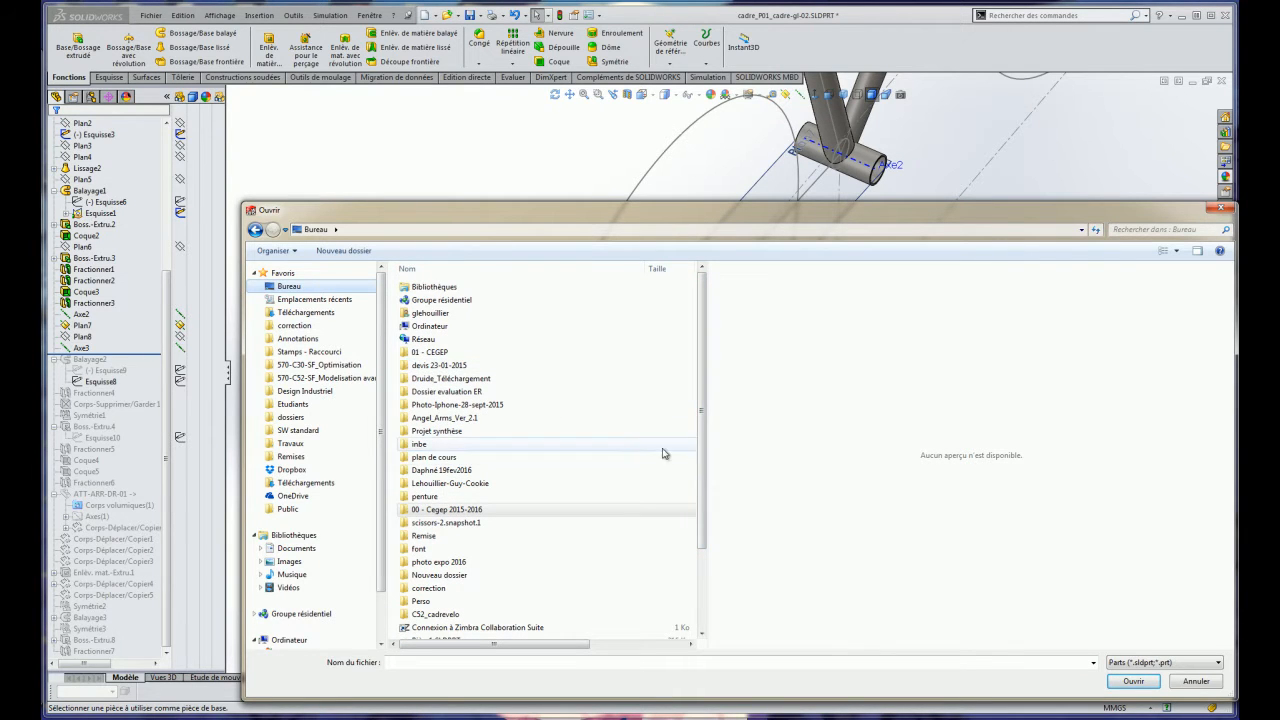
left_click_drag(706, 447, 709, 466)
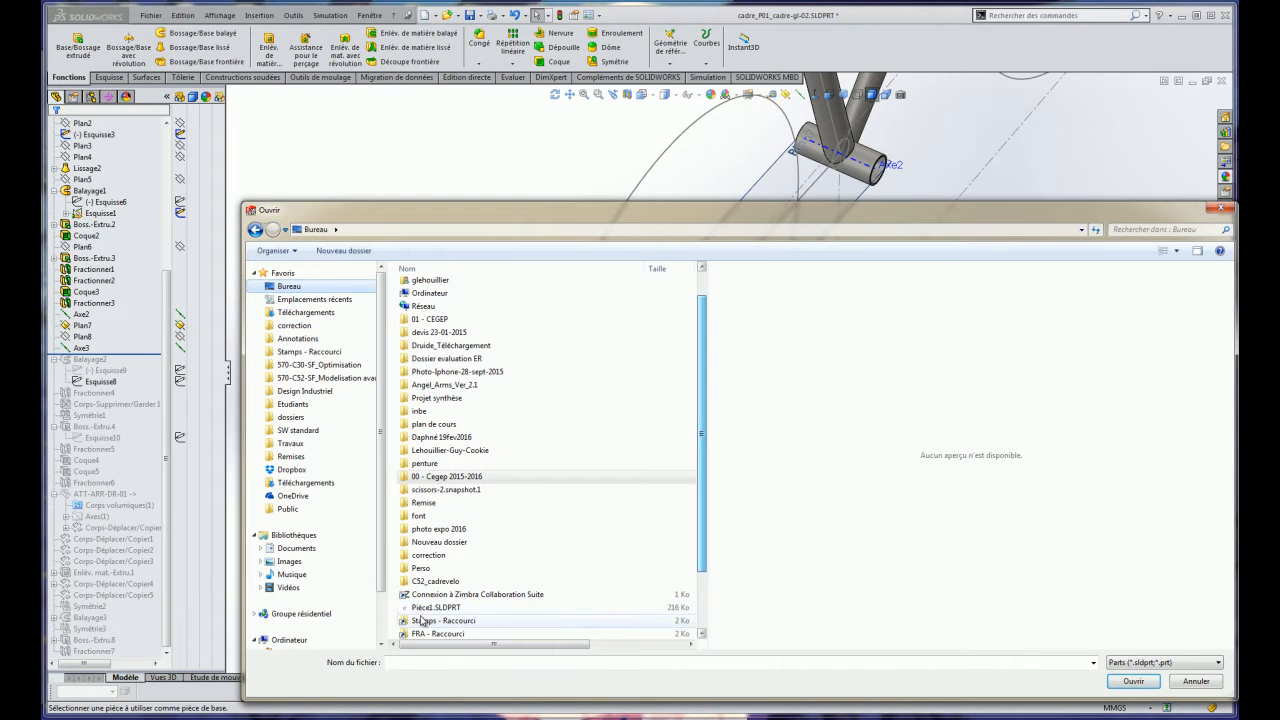
double_click(437, 581)
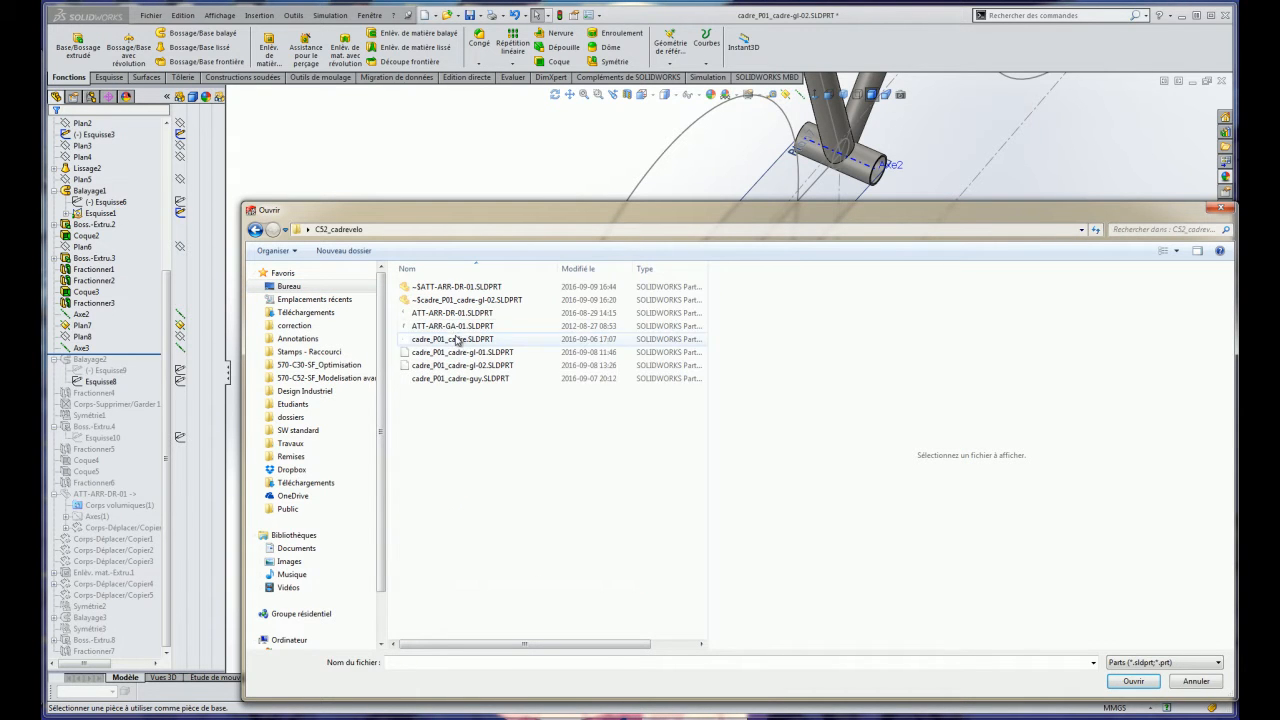
left_click(474, 330)
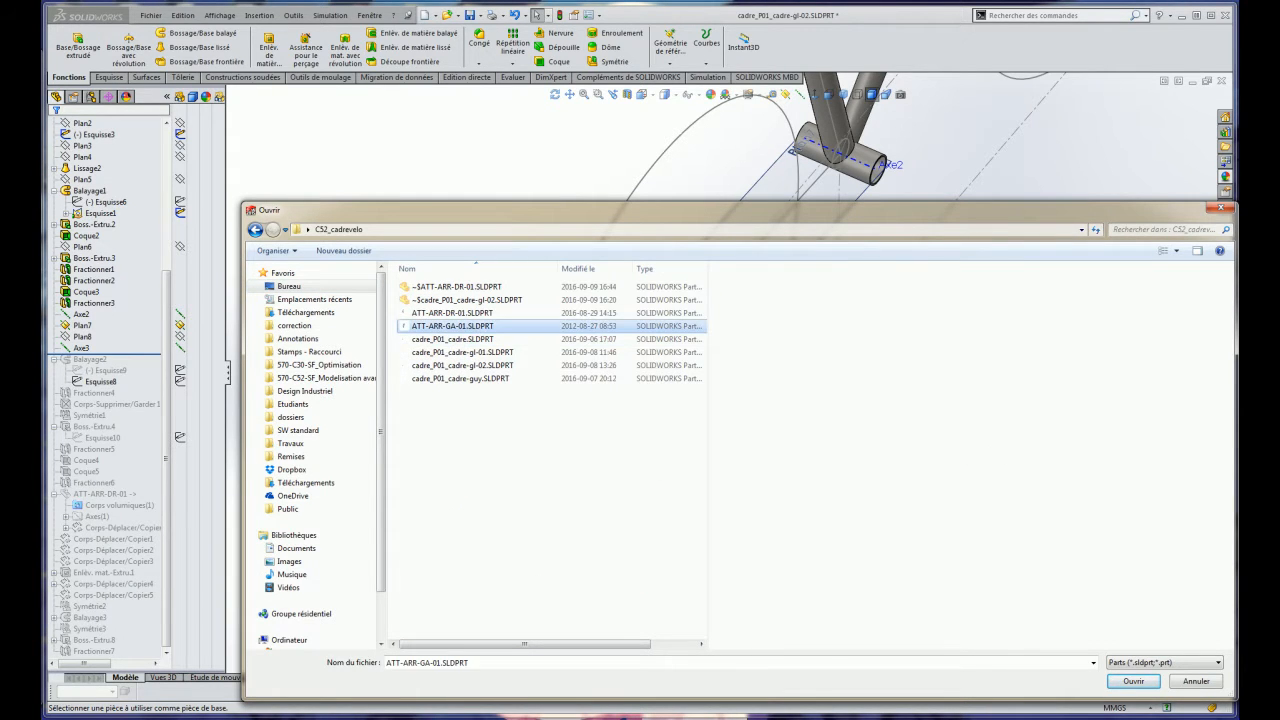
left_click(1133, 681)
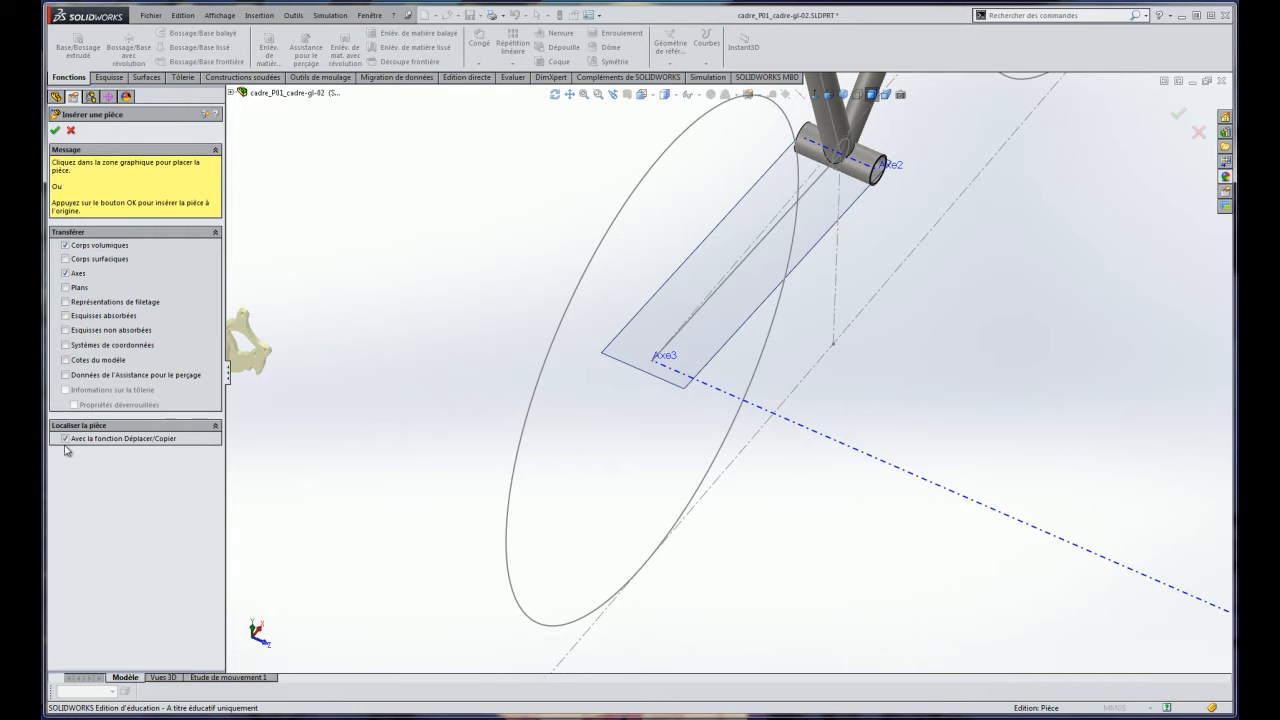
left_click(56, 132)
Add a coincident mate between the inserted dropout's Axe1-ATT-ARR-GA-01 and Axe3, with the mate alignment flipped.
scroll(548, 525, "up", 10)
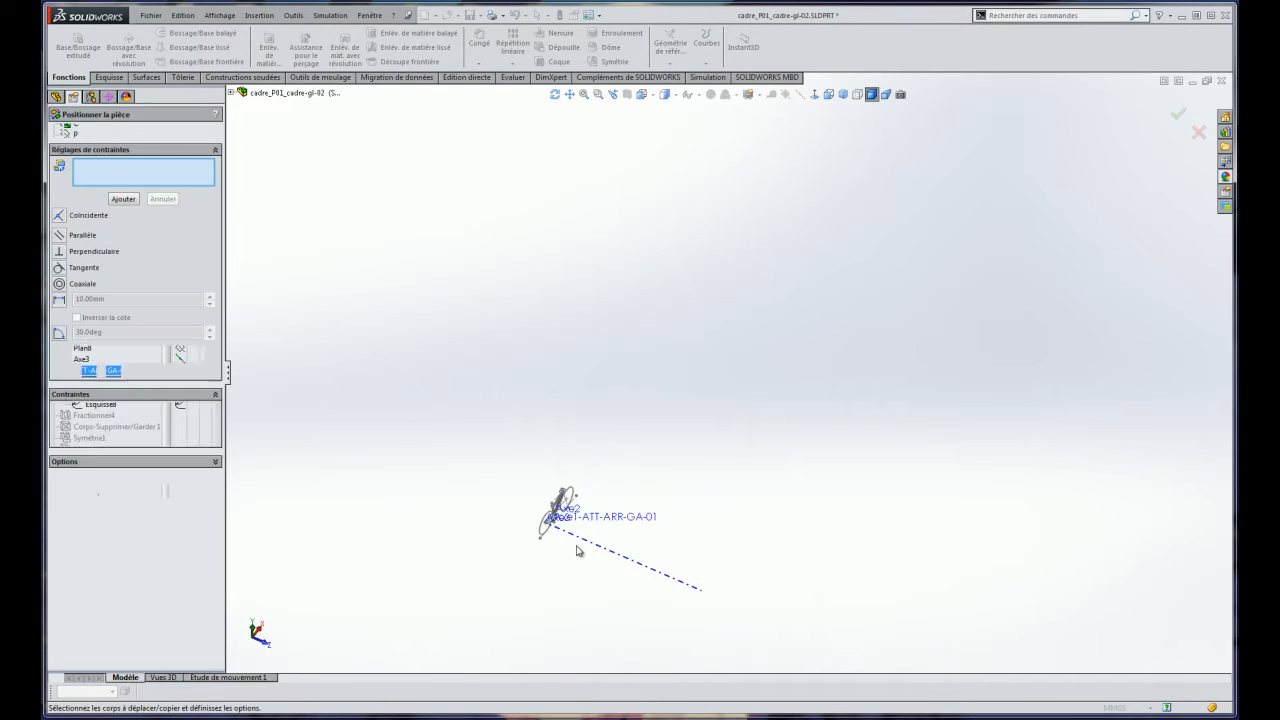
scroll(555, 545, "down", 8)
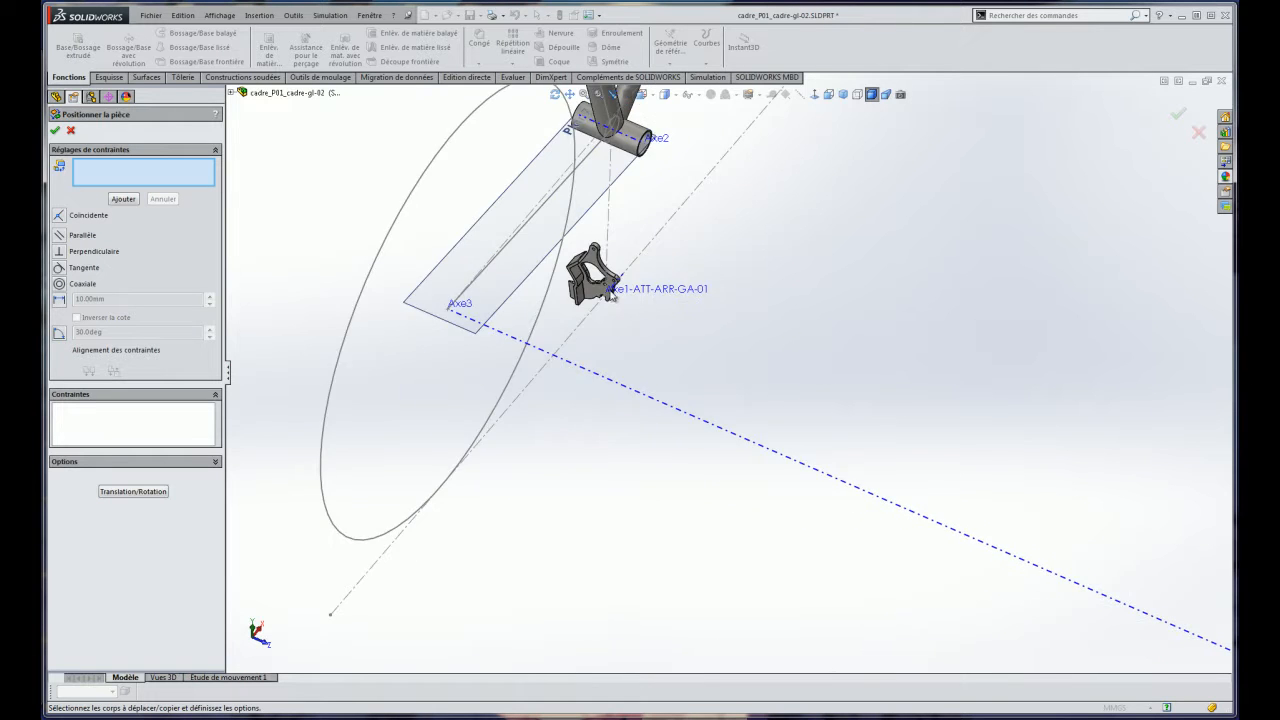
scroll(612, 298, "down", 10)
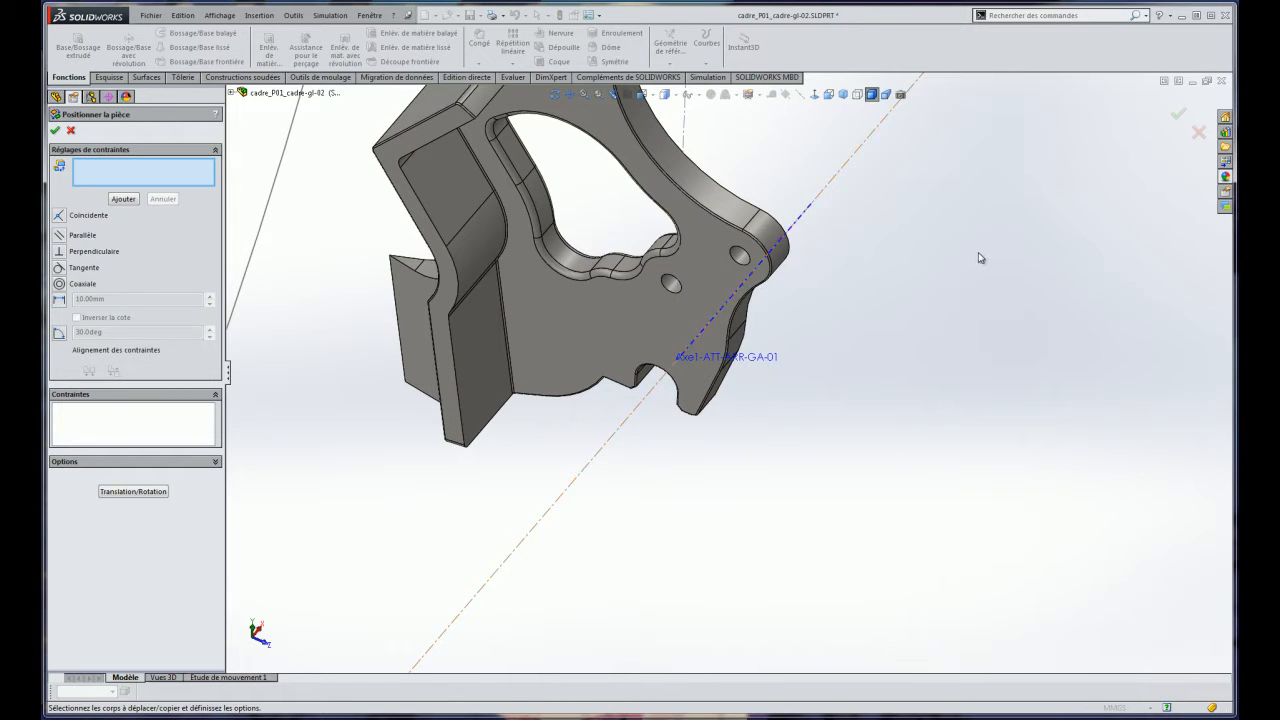
right_click(810, 215)
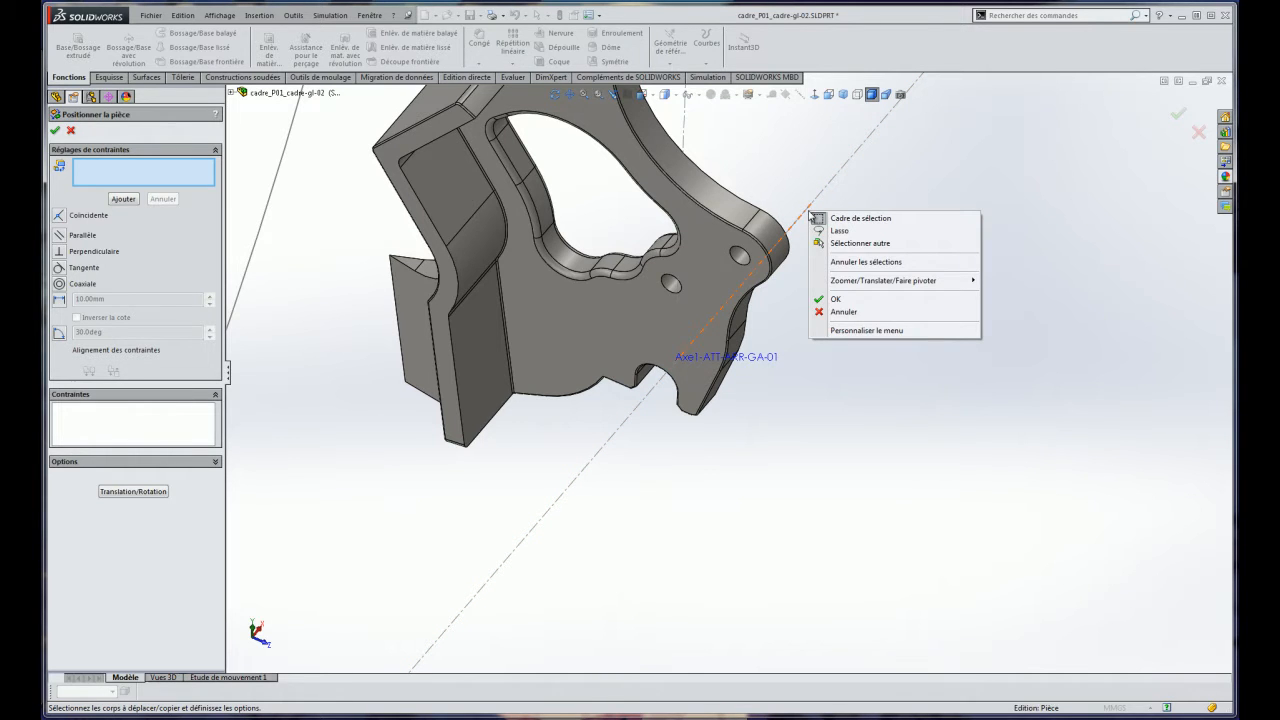
left_click(852, 245)
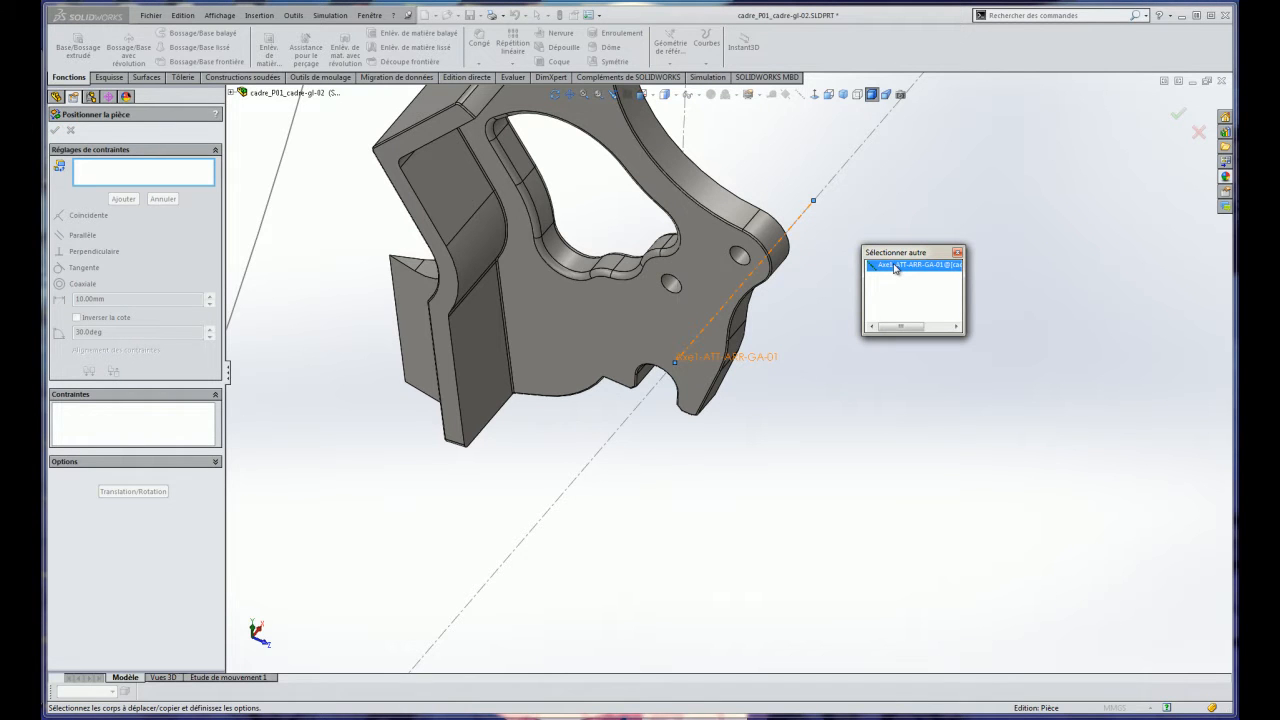
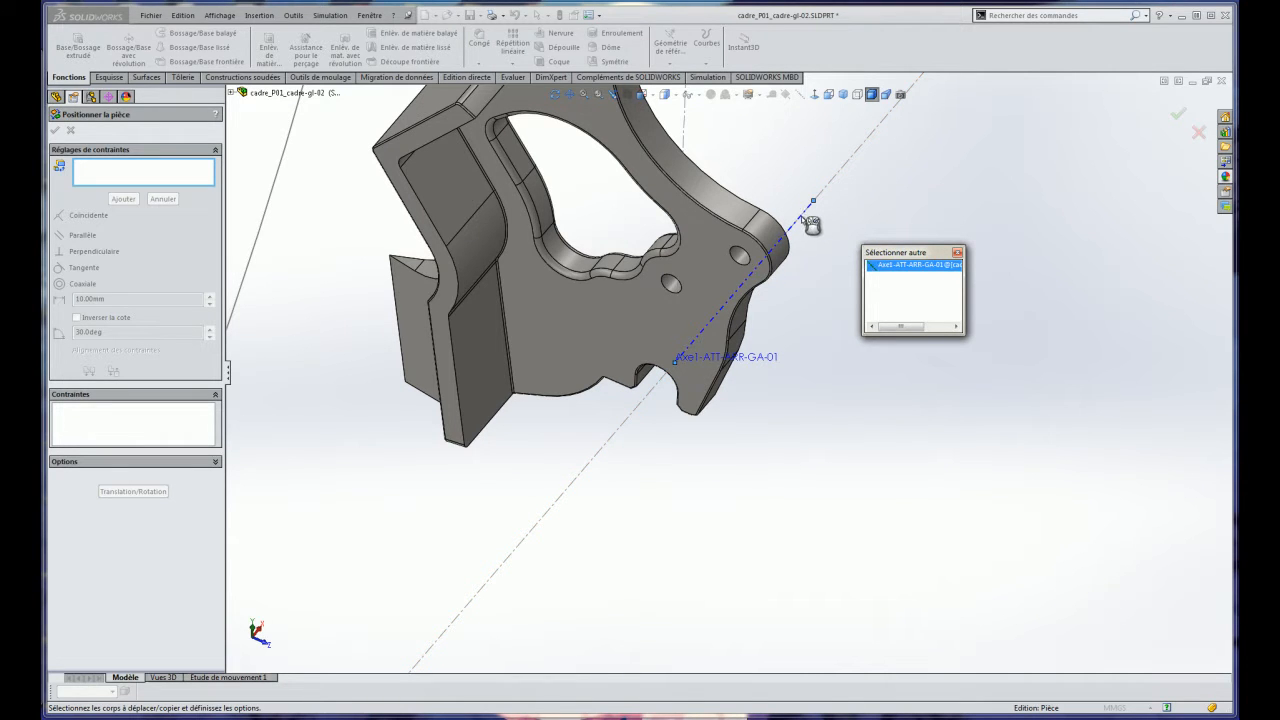
left_click(888, 268)
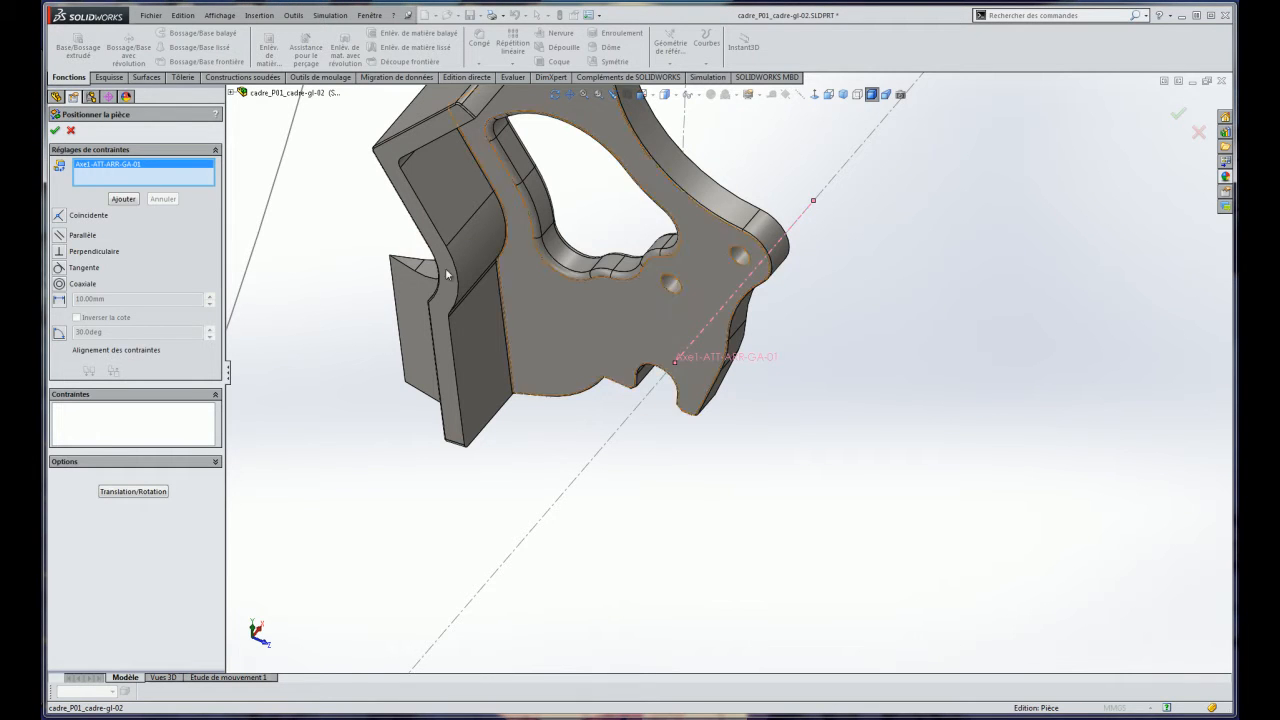
scroll(272, 325, "up", 9)
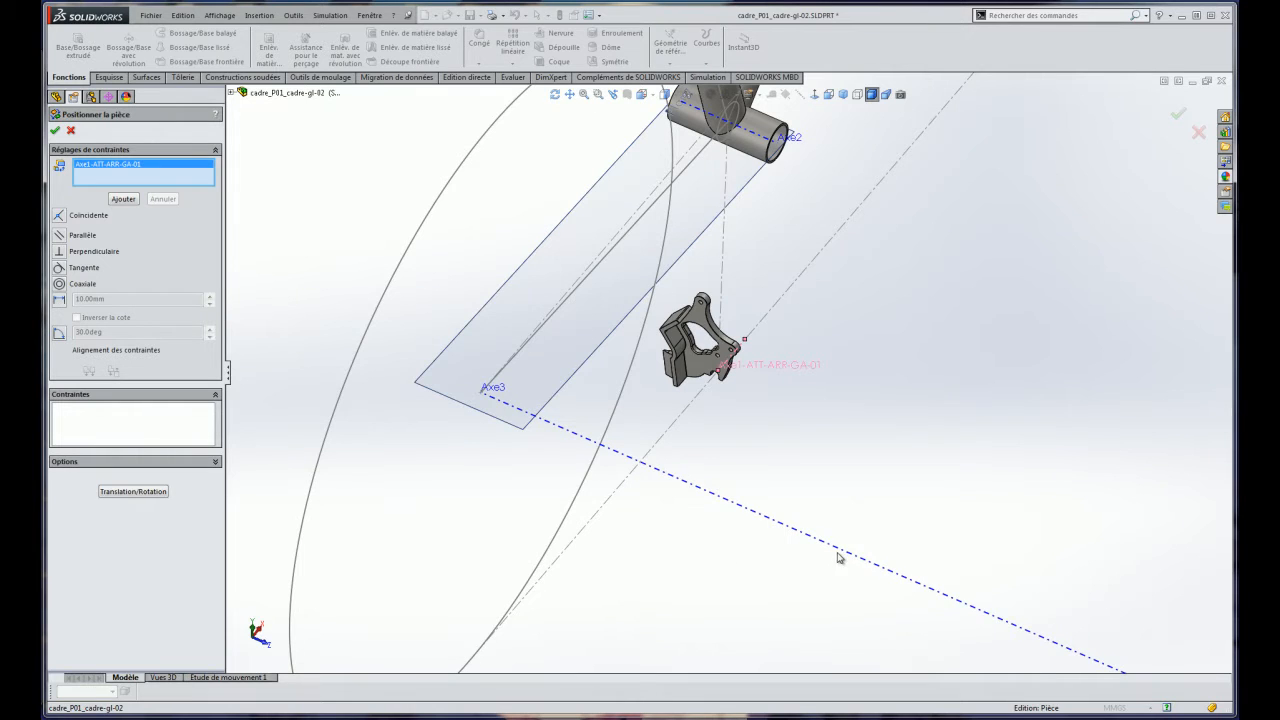
left_click(842, 554)
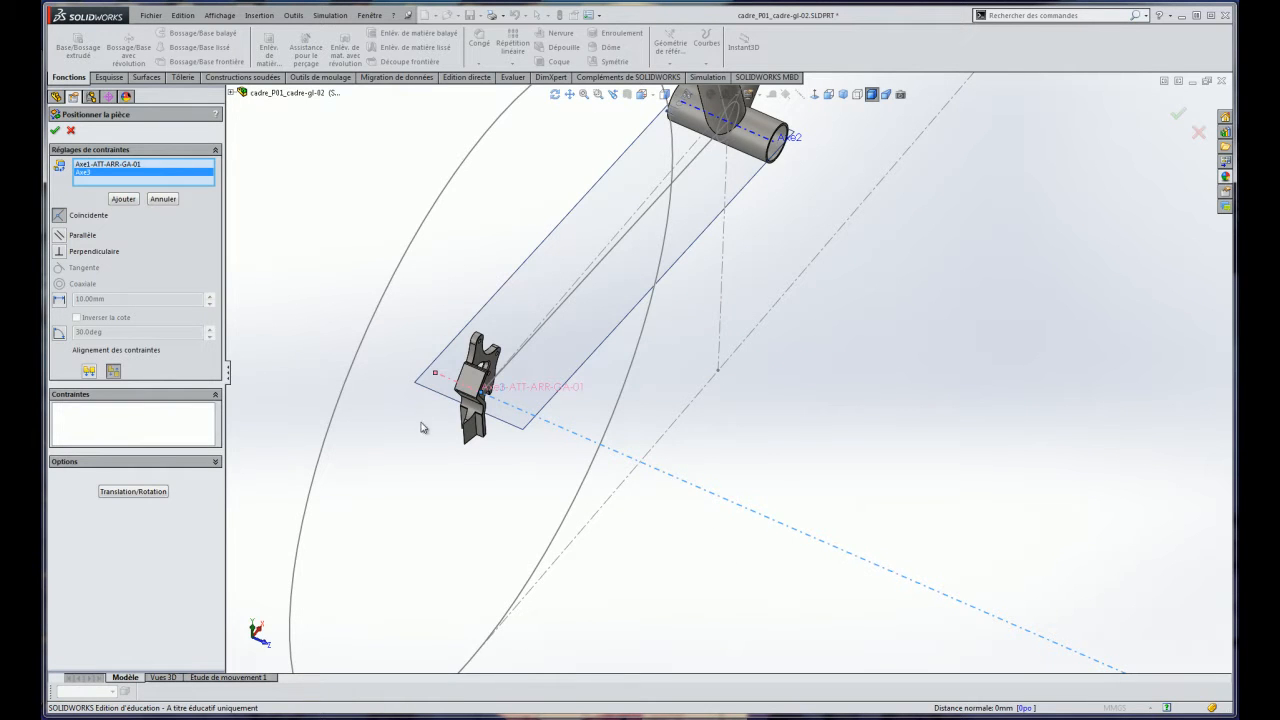
scroll(560, 421, "down", 3)
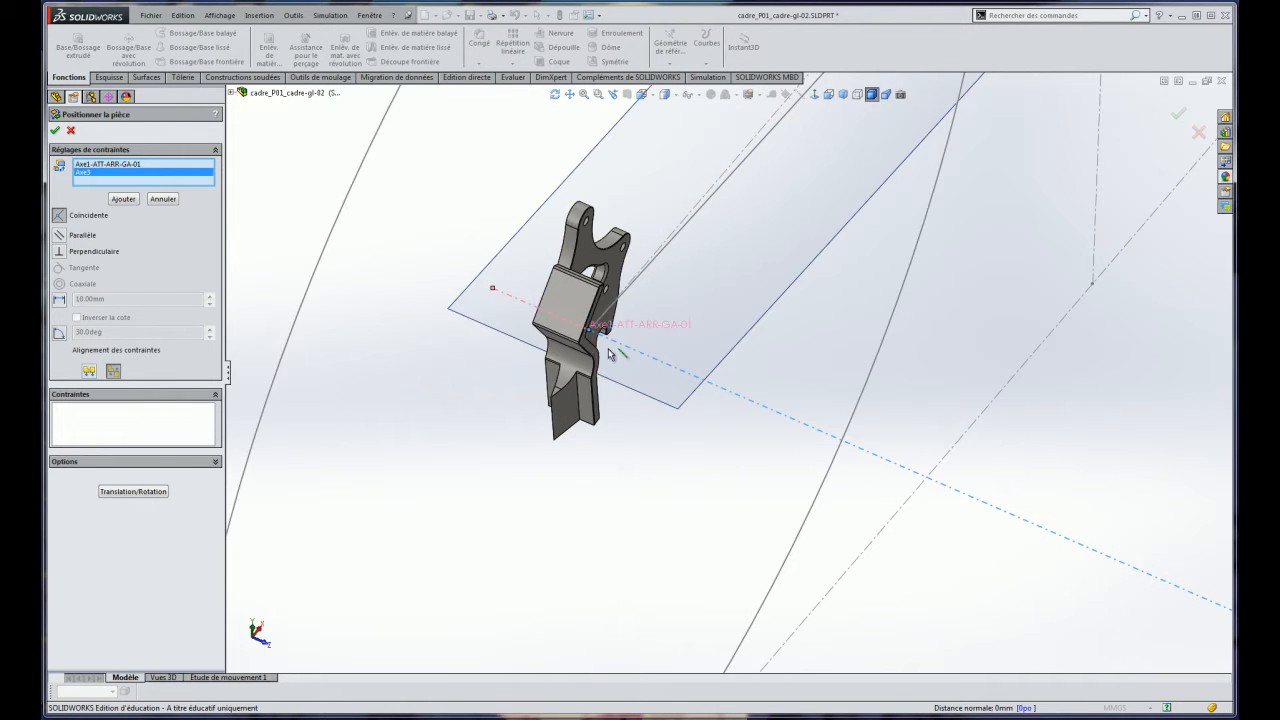
middle_click_drag(475, 414, 440, 318)
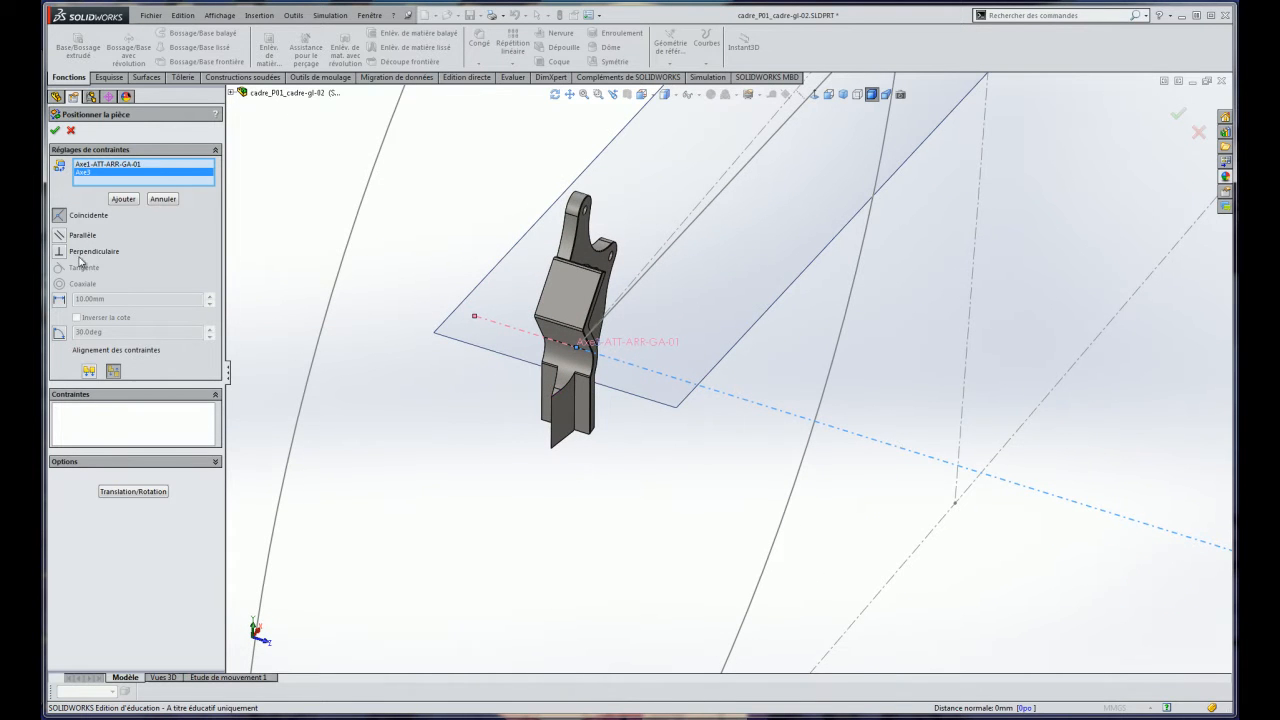
left_click(89, 371)
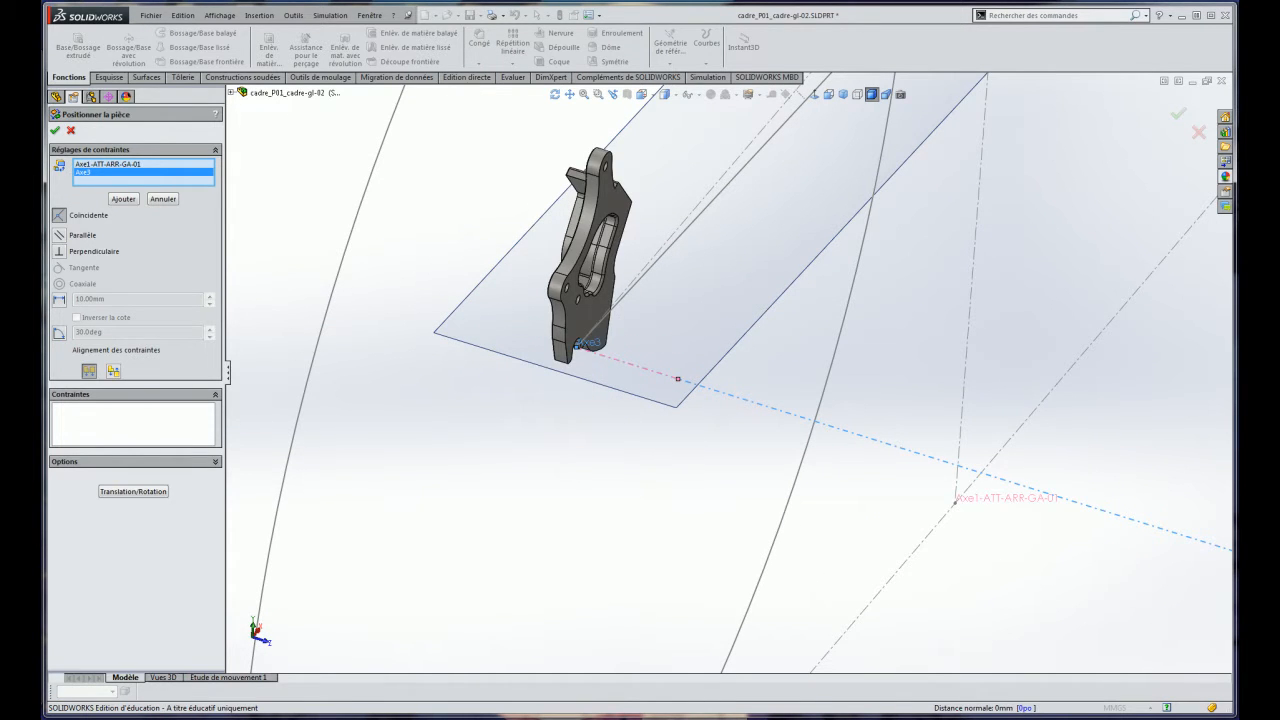
left_click(128, 199)
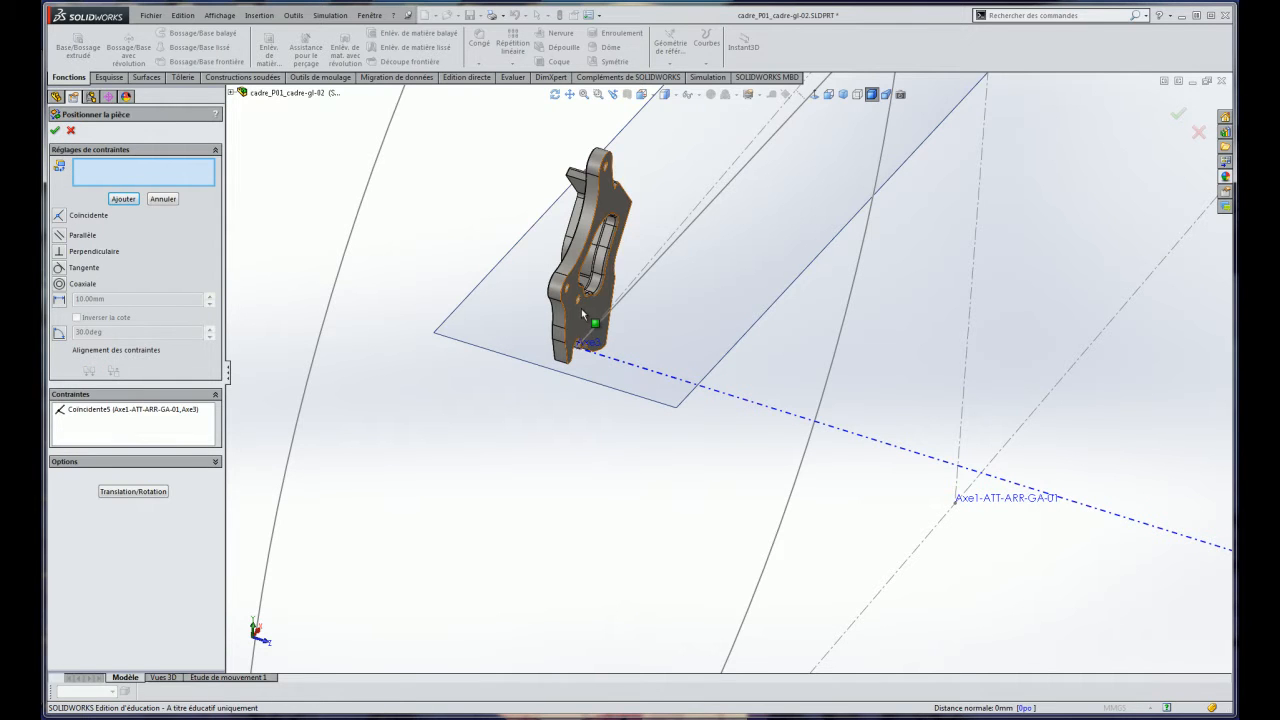
Add a distance mate of 136/2 mm between the ATT-ARR-GA-01 dropout's flat face and Plan de face, and finish positioning the part.
left_click(585, 317)
left_click(231, 92)
left_click(294, 162)
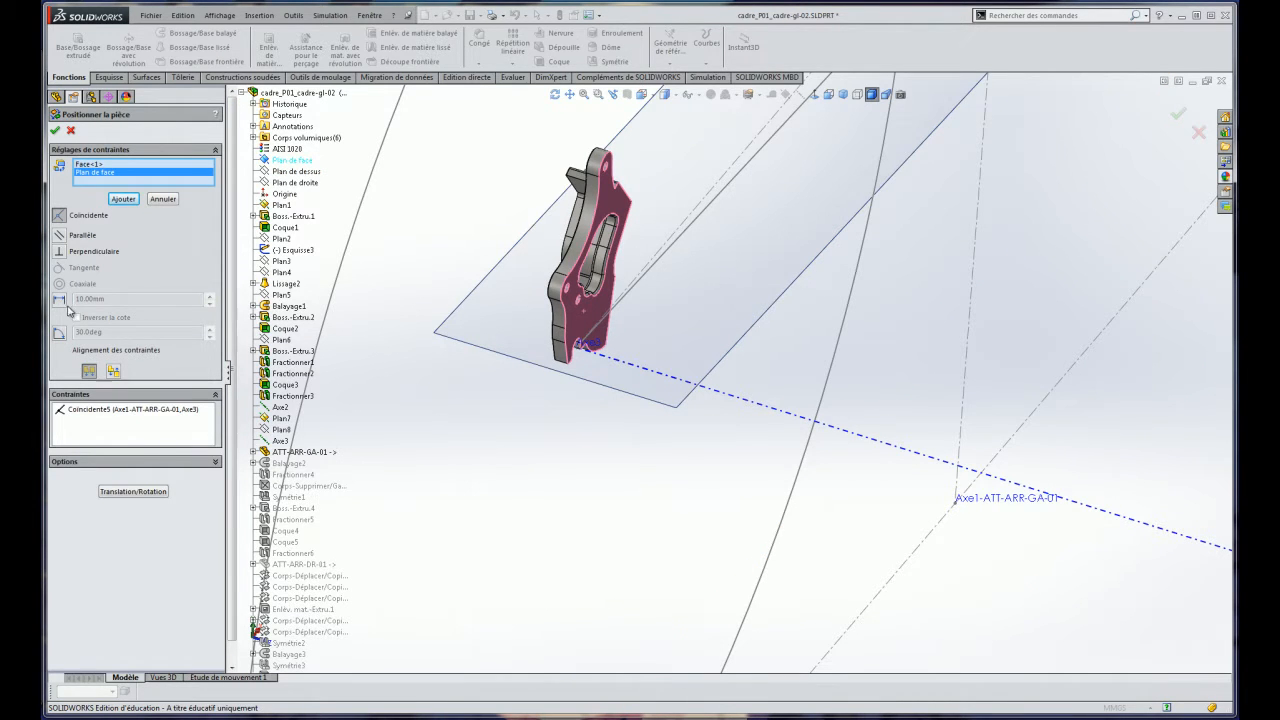
left_click(59, 299)
type("136.")
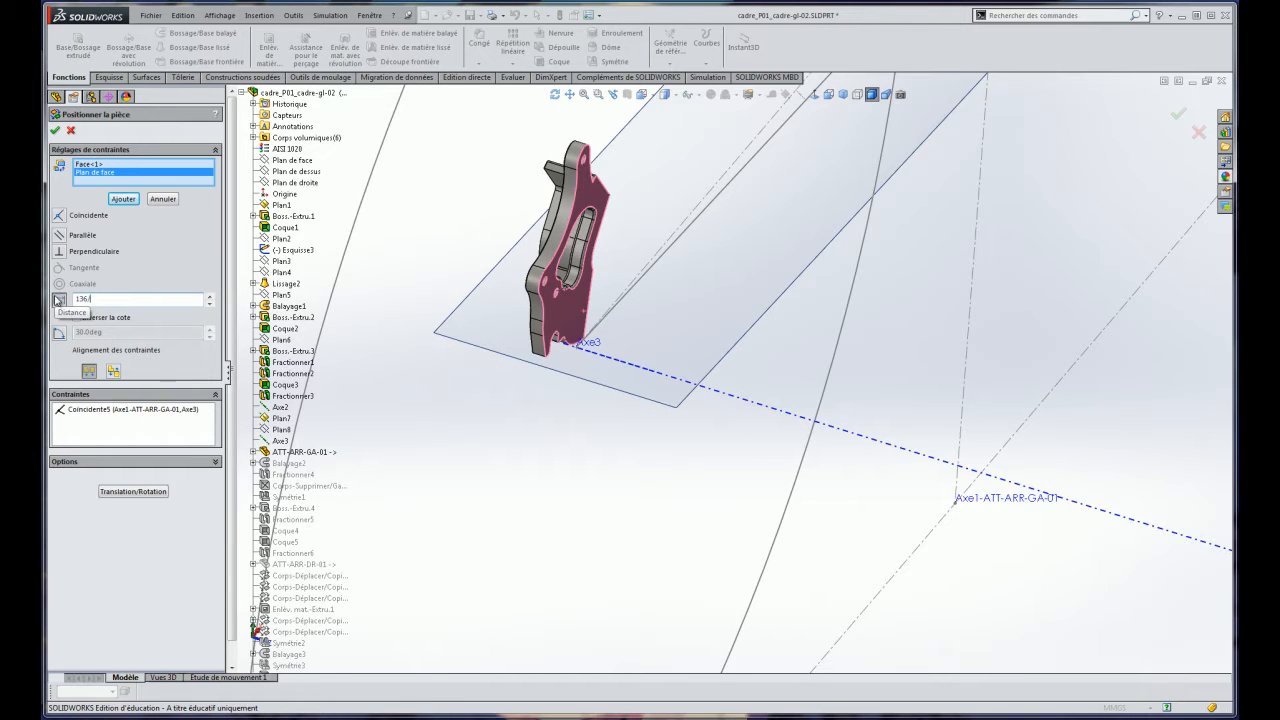
key("Return")
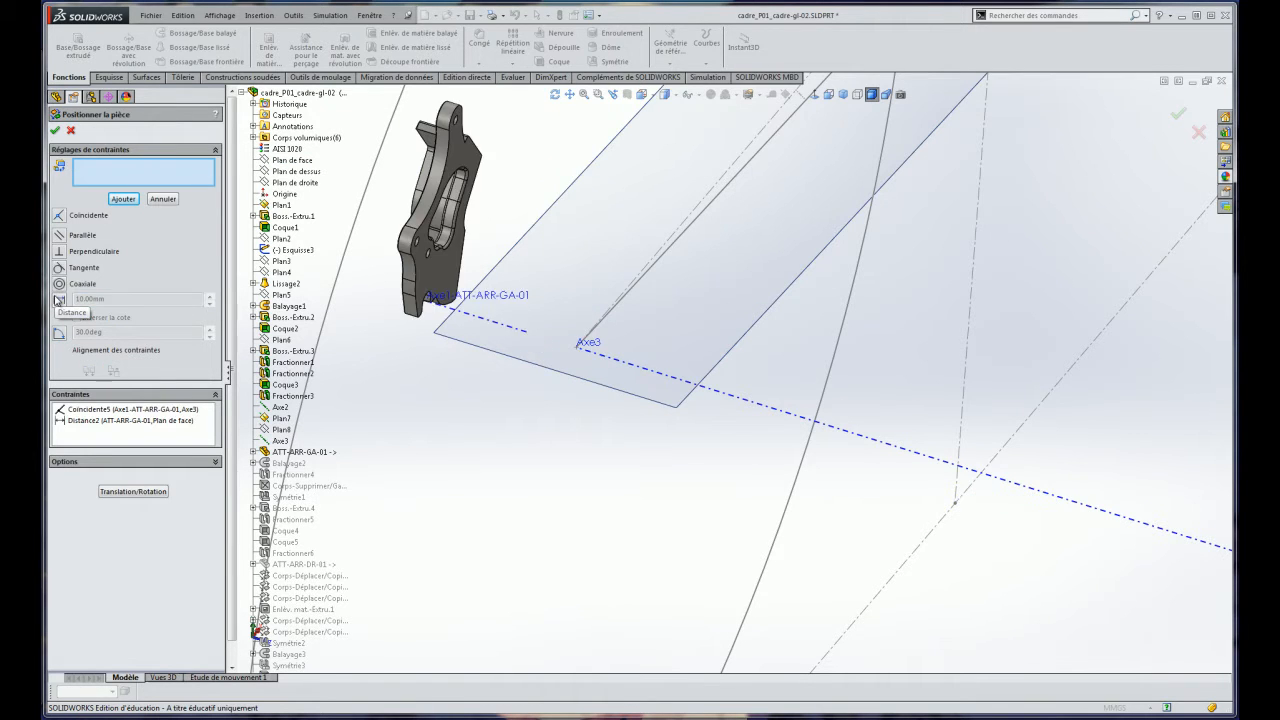
left_click(56, 132)
Roll the history forward to just after Balayage2 and inspect how the swept chainstay meets the ATT-ARR-GA-01 dropout.
scroll(528, 437, "up", 2)
left_click_drag(157, 445, 158, 477)
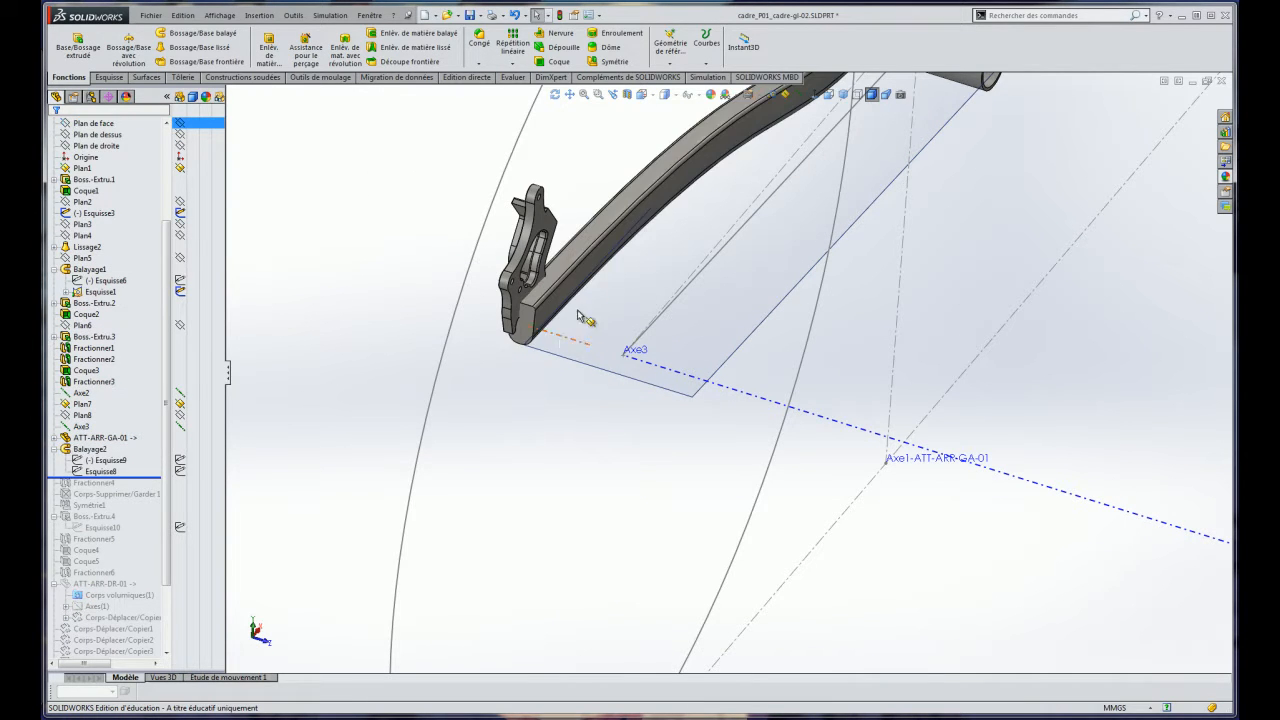
scroll(590, 285, "down", 3)
scroll(601, 265, "up", 3)
middle_click_drag(596, 257, 632, 316)
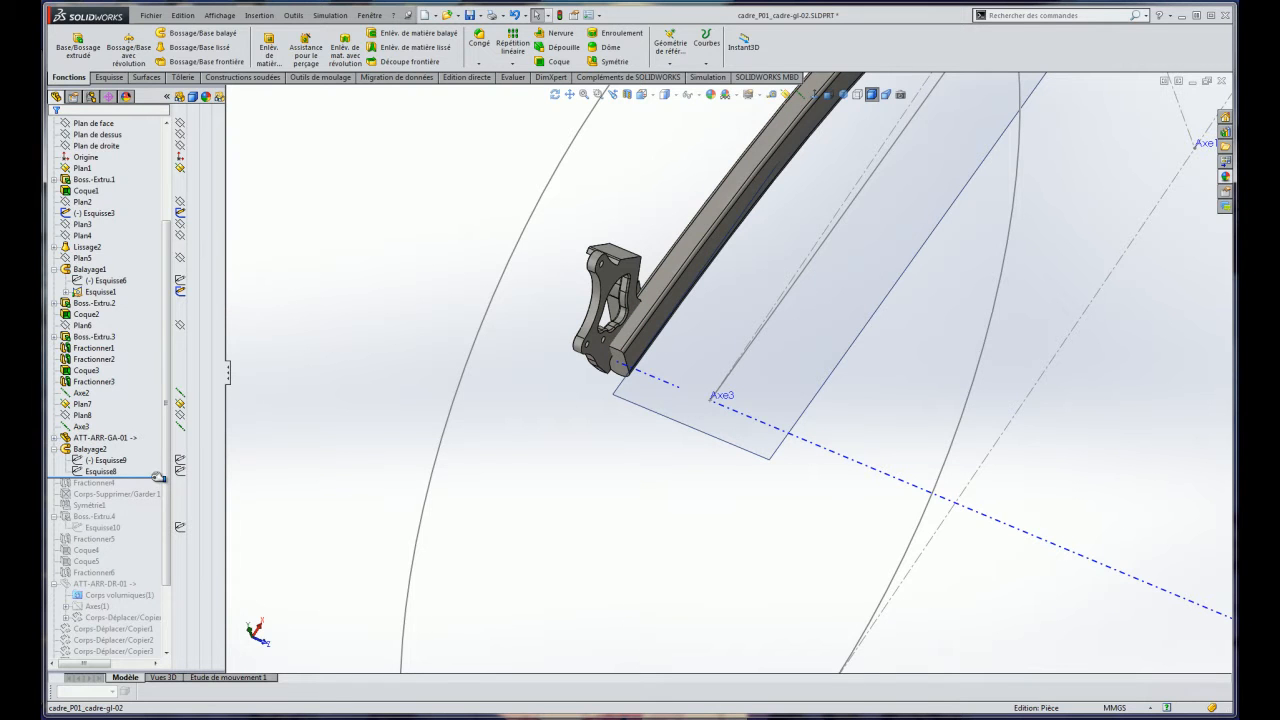
Open Esquisse8, the path sketch of Balayage2, examine its constraints and dimensions at the dropout end, and exit the sketch.
left_click(105, 472)
right_click(105, 473)
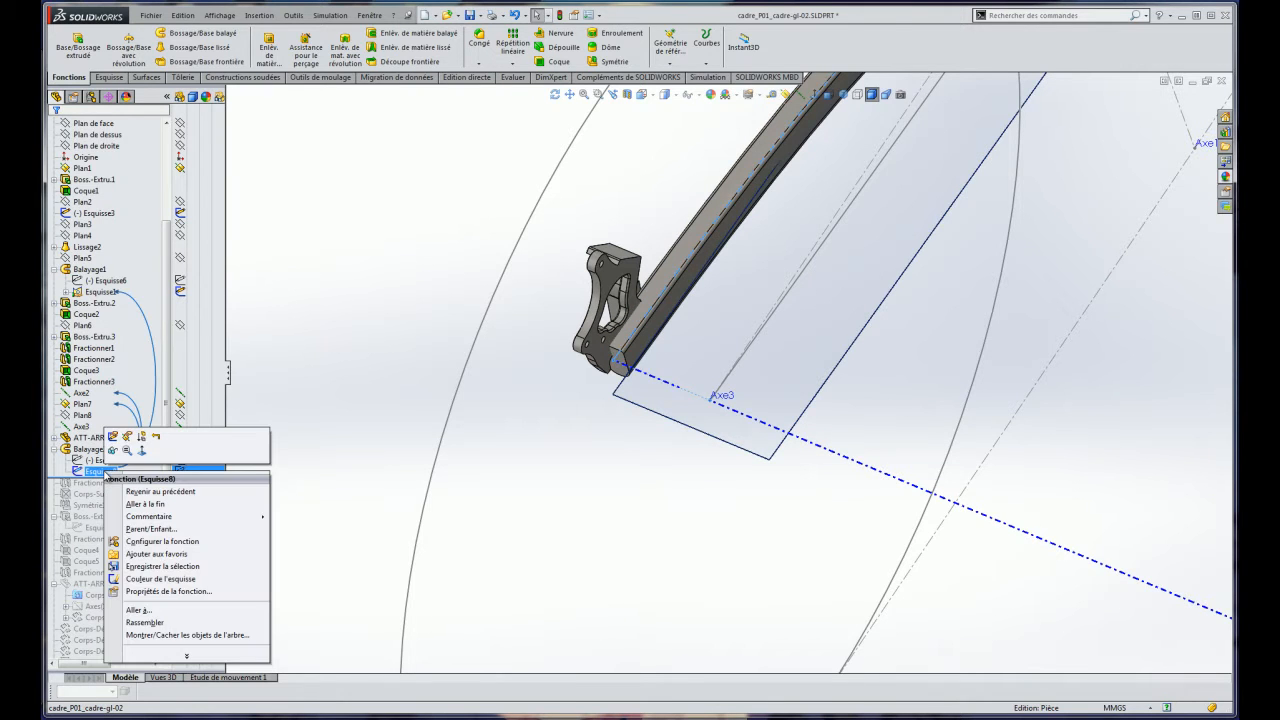
left_click(113, 437)
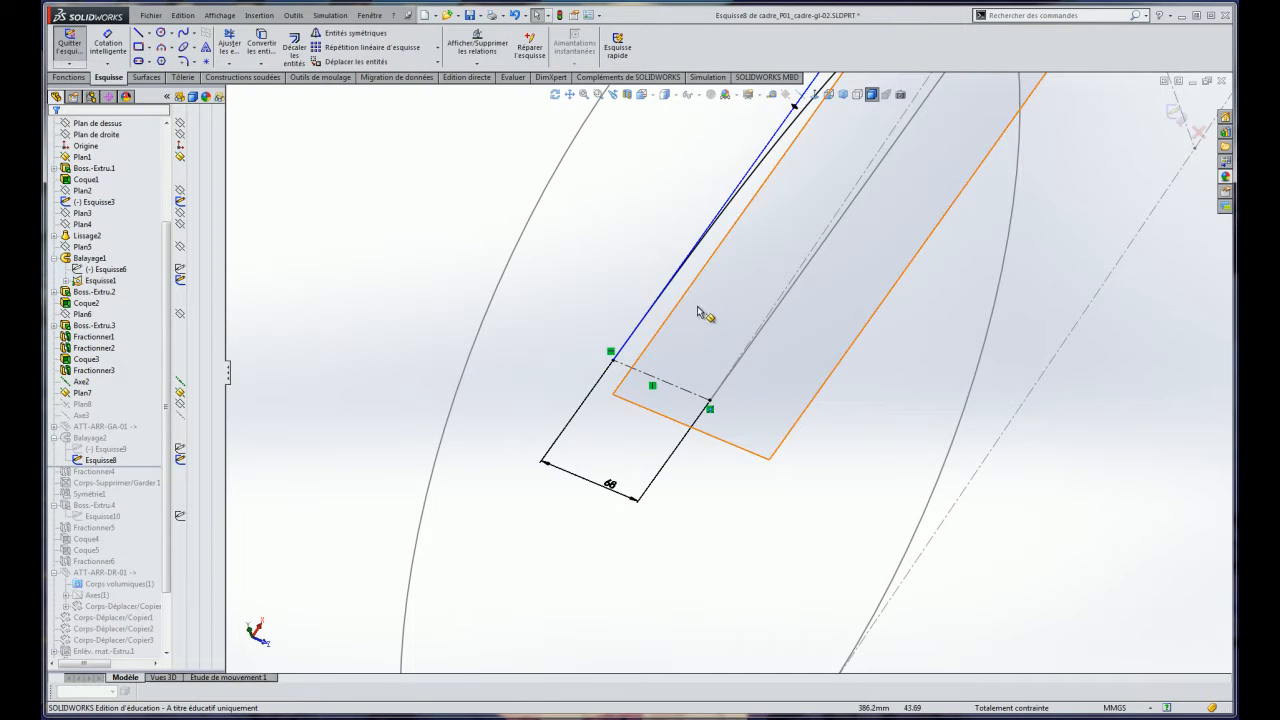
scroll(708, 311, "up", 2)
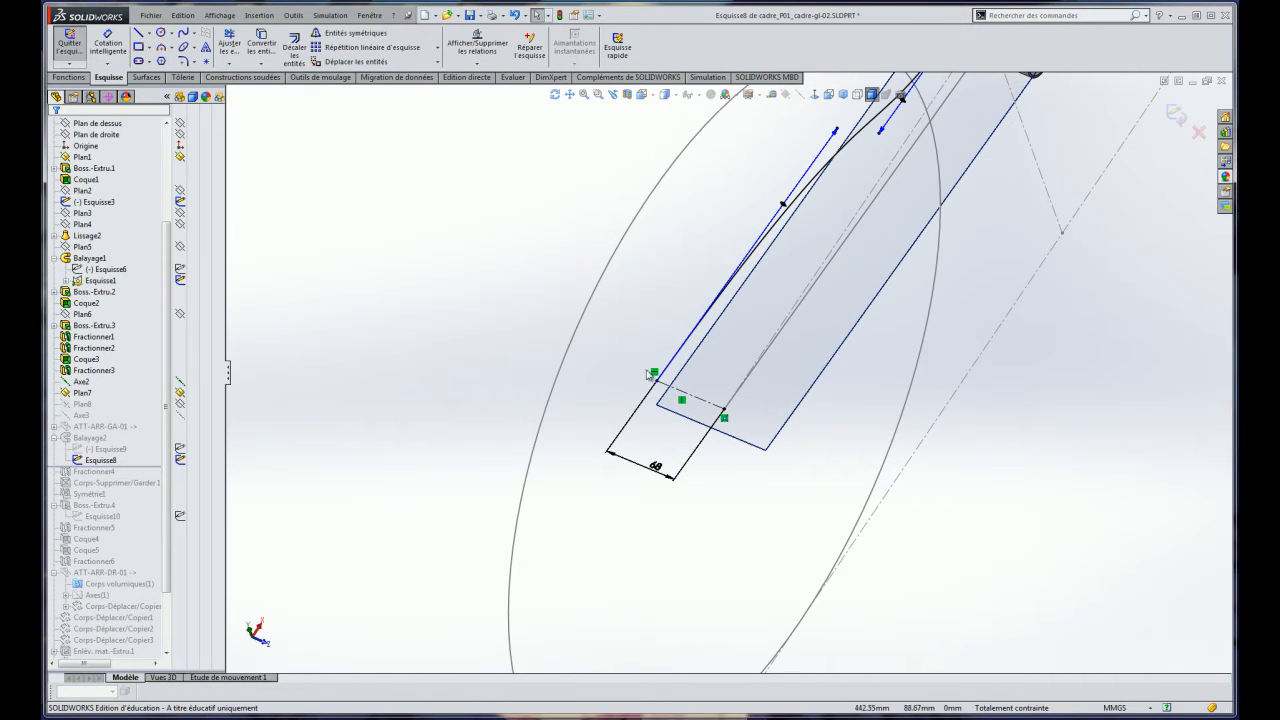
scroll(845, 265, "up", 2)
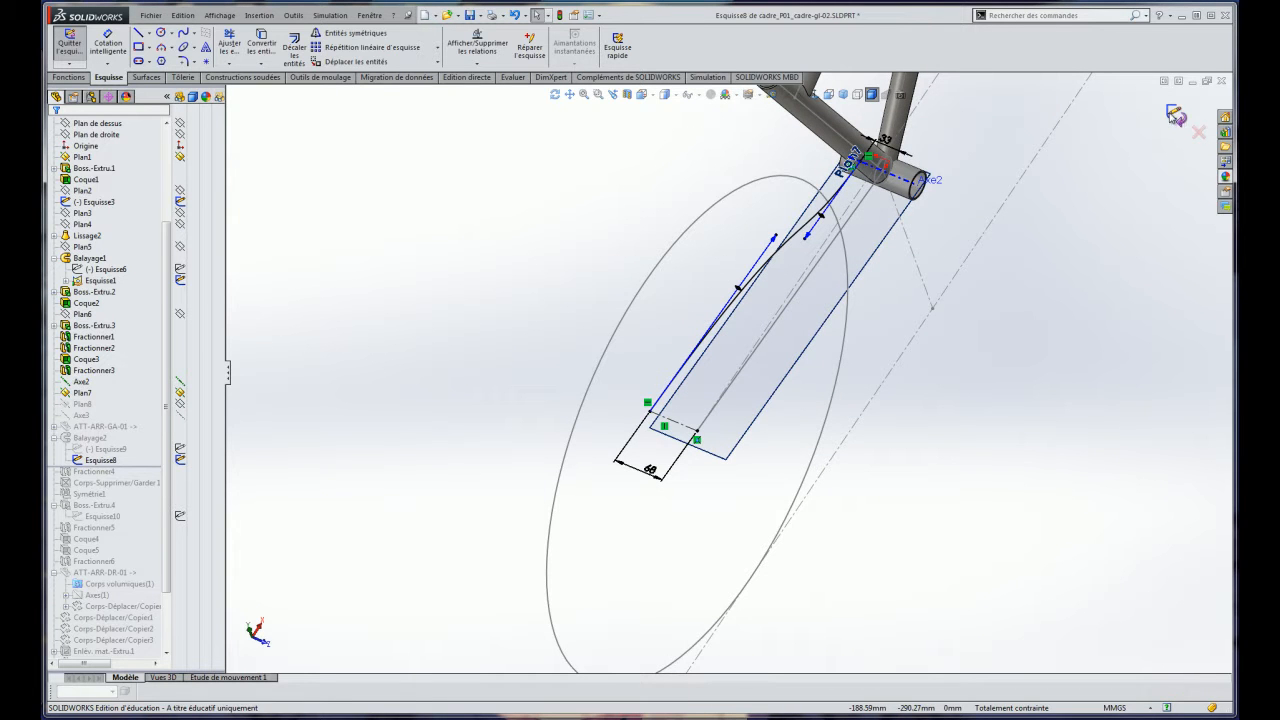
left_click(1192, 121)
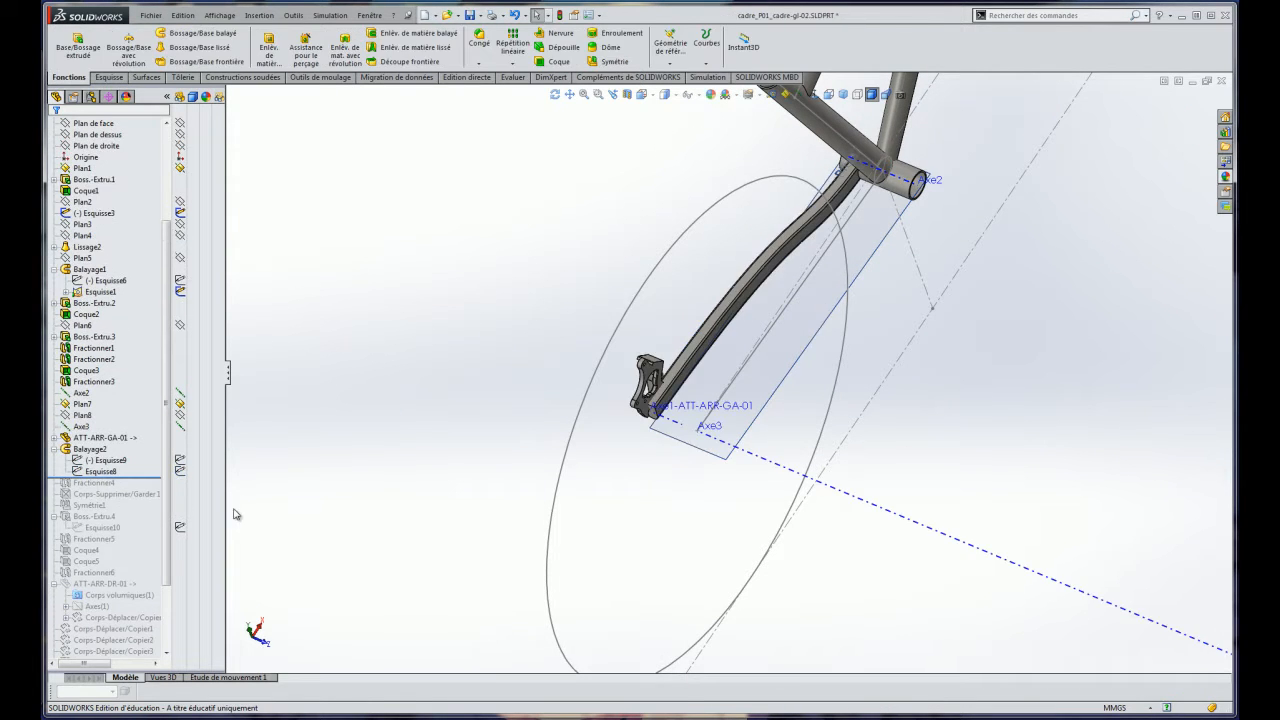
Roll the history back before Balayage2 so its sketches are unabsorbed, leaving the rollback point just after Esquisse9.
left_click(90, 450)
left_click(100, 471)
mouse_move(100, 476)
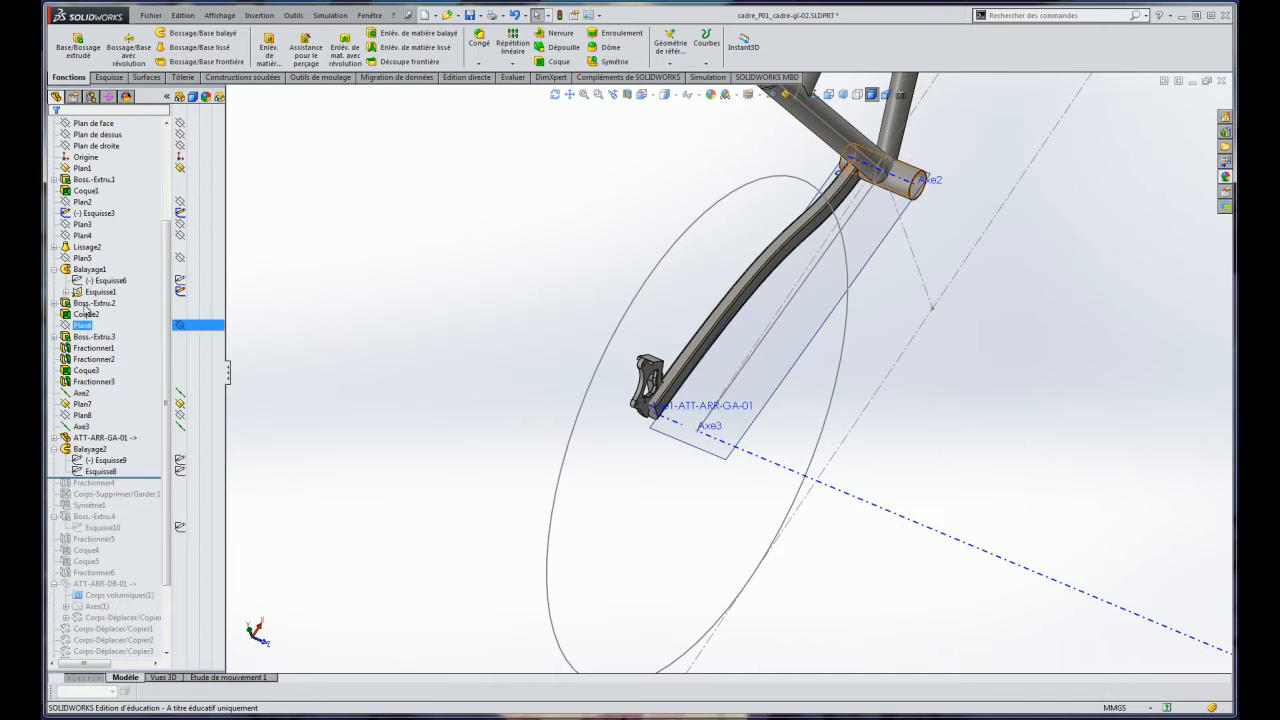
left_click_drag(158, 477, 151, 467)
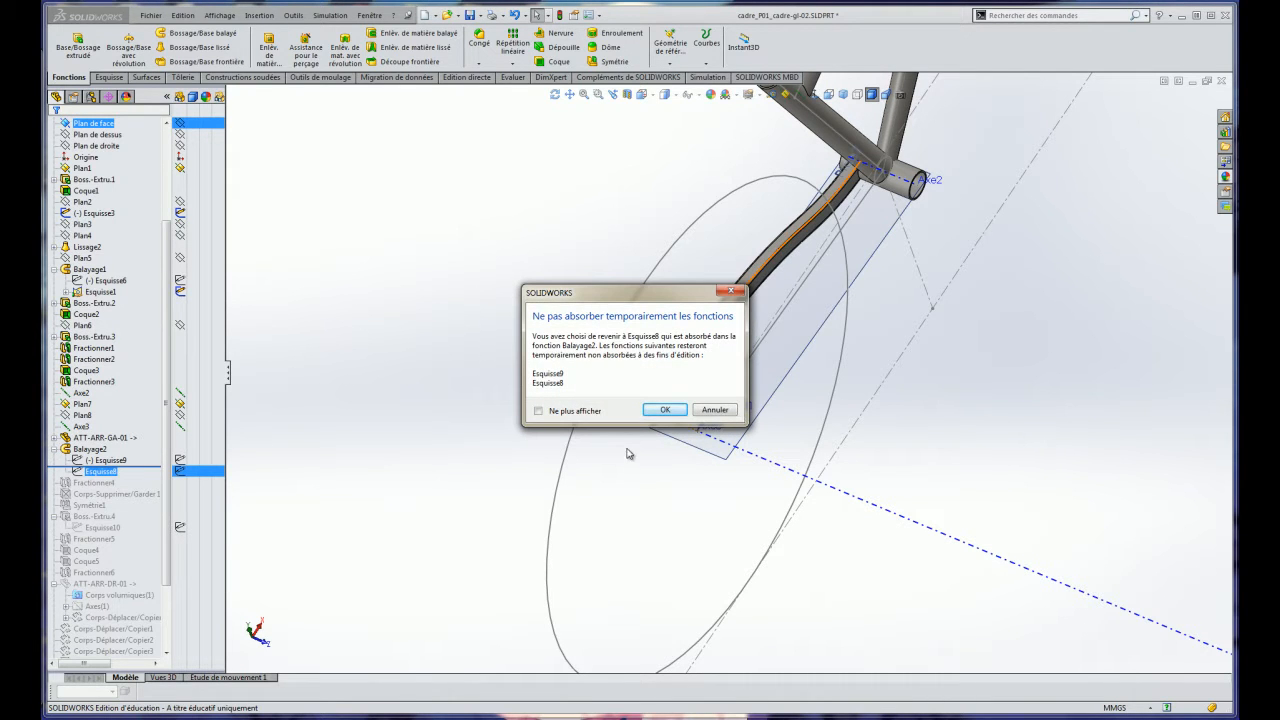
left_click(665, 411)
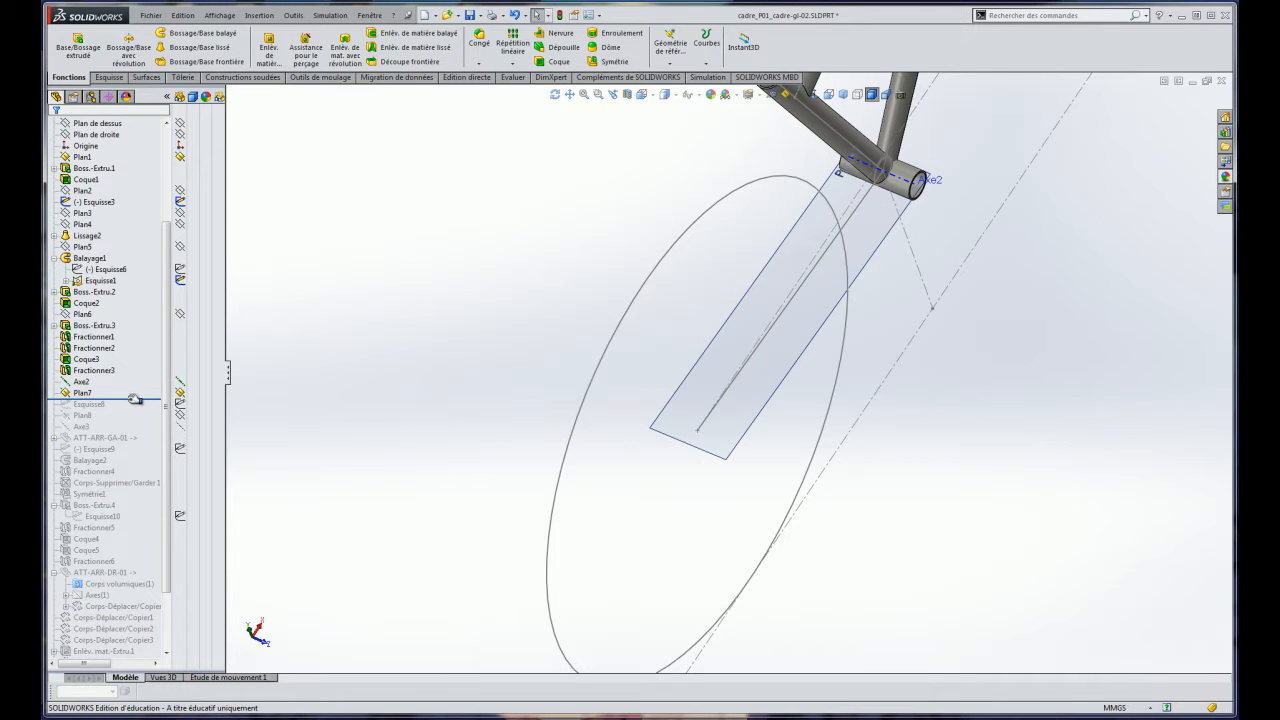
left_click_drag(135, 399, 137, 410)
left_click(86, 409)
left_click(108, 440)
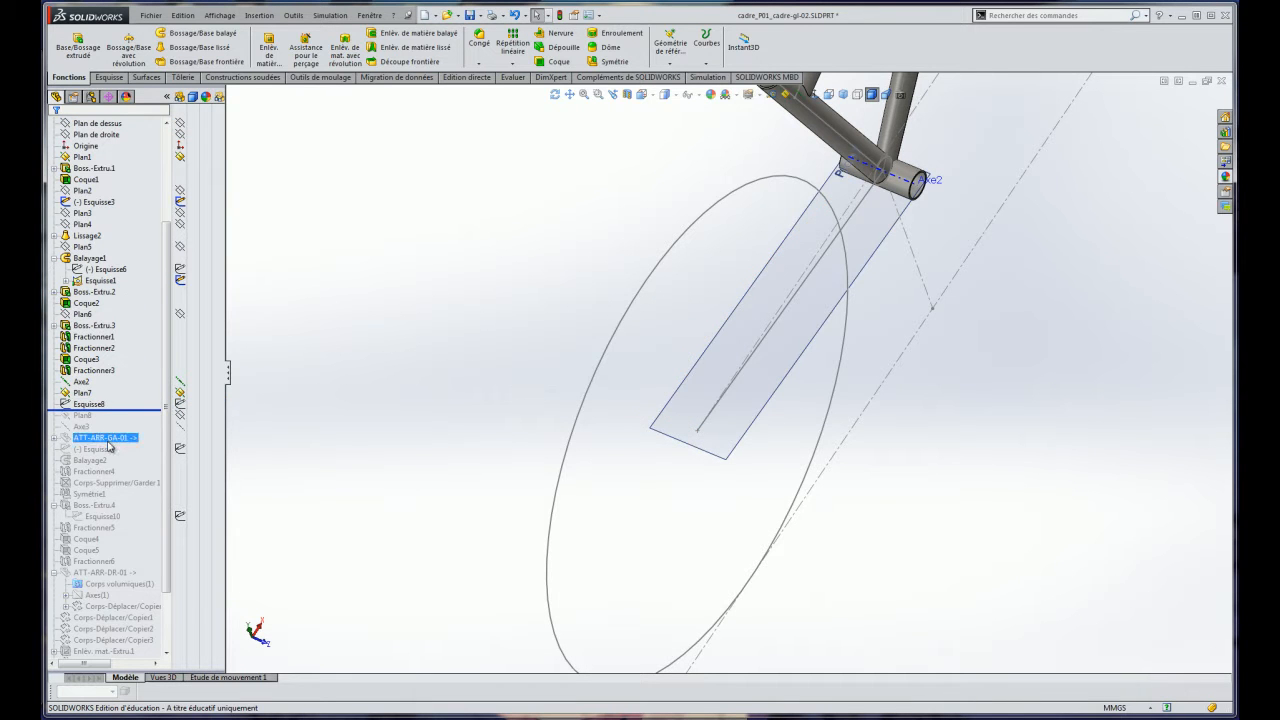
left_click_drag(145, 409, 160, 452)
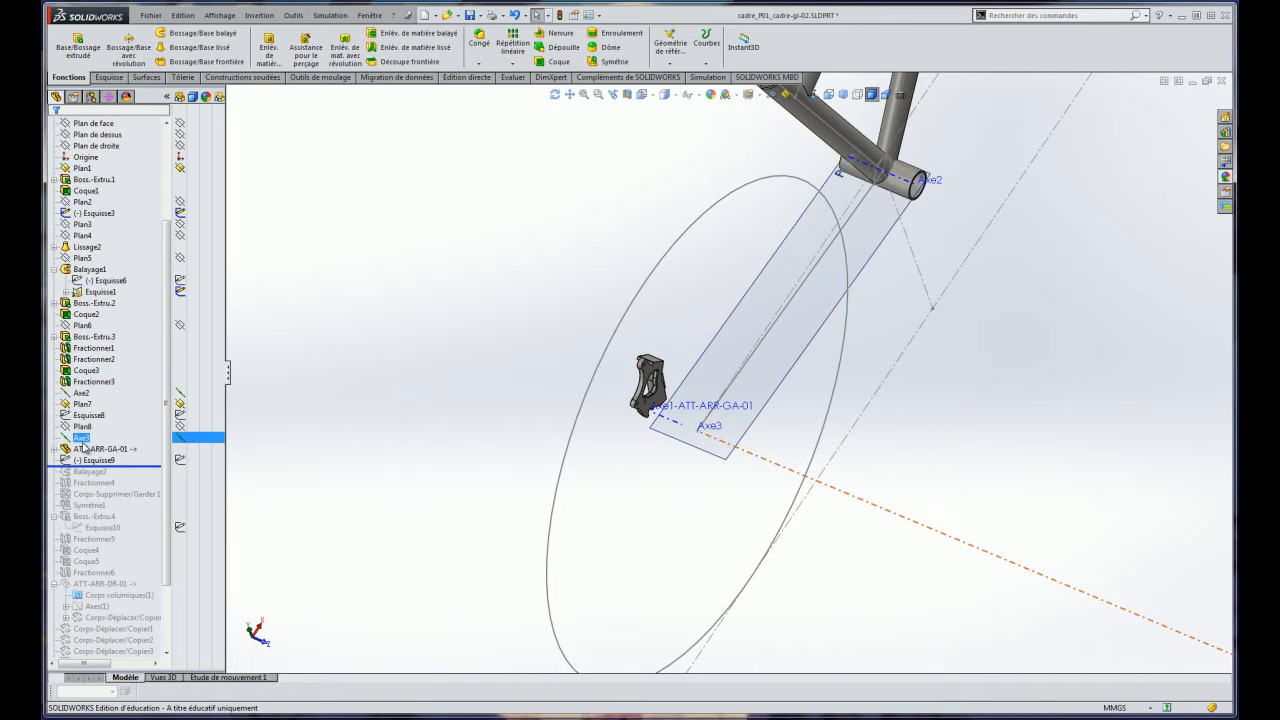
Reorder Axe3 to just after Axe2 and the ATT-ARR-GA-01 dropout to just after Axe3, ahead of Plan7.
mouse_move(86, 449)
left_mouse_down()
mouse_move(102, 428)
mouse_move(100, 393)
mouse_move(97, 443)
left_mouse_up()
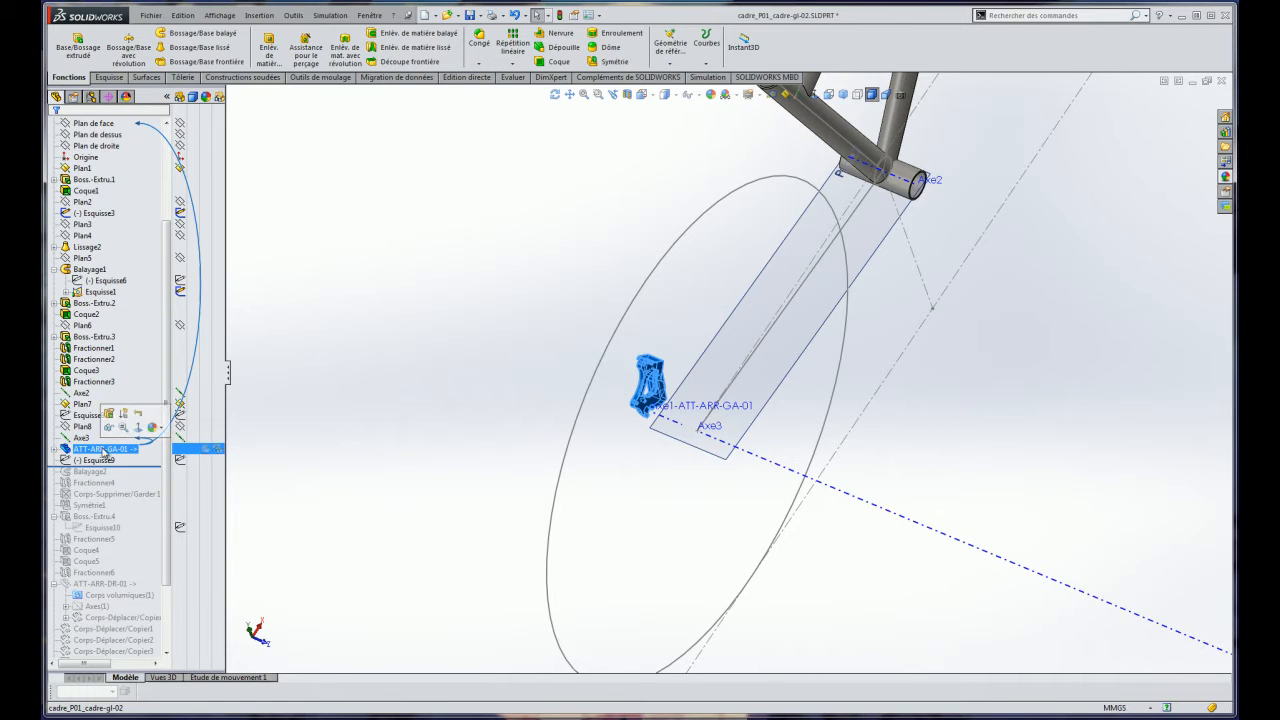
left_click_drag(80, 437, 112, 386)
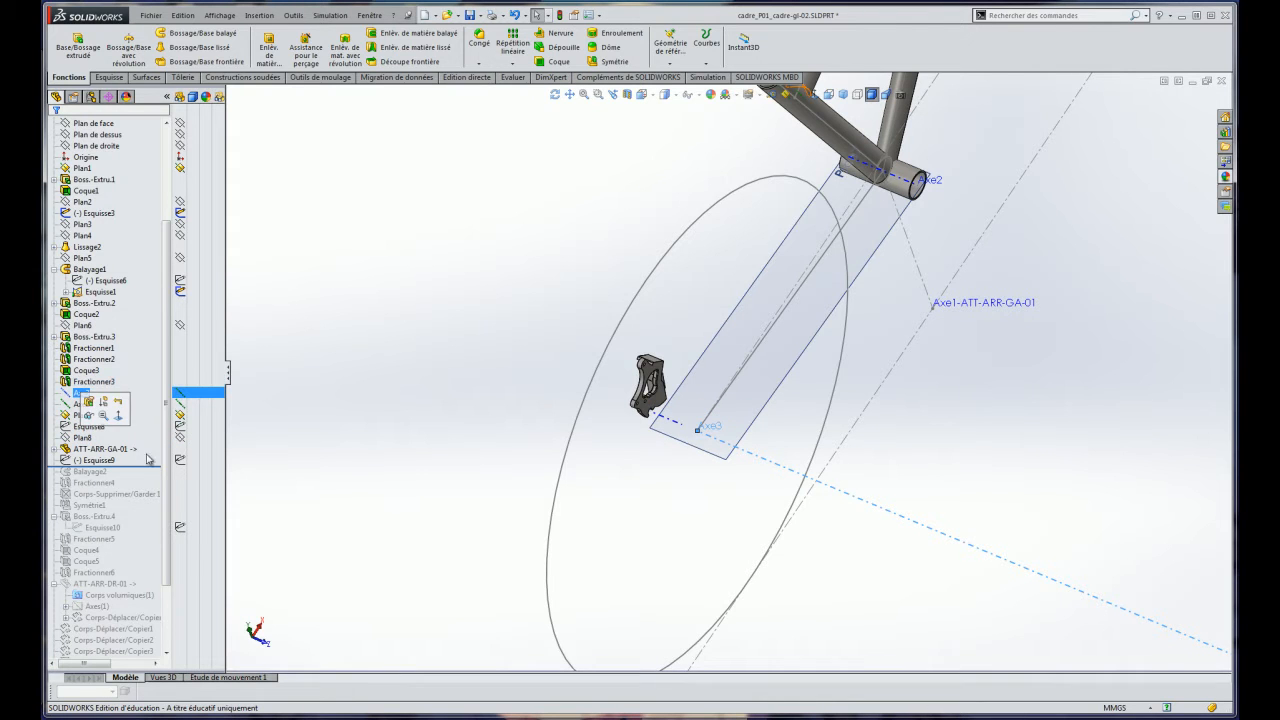
left_click(95, 383)
left_click_drag(98, 385, 98, 387)
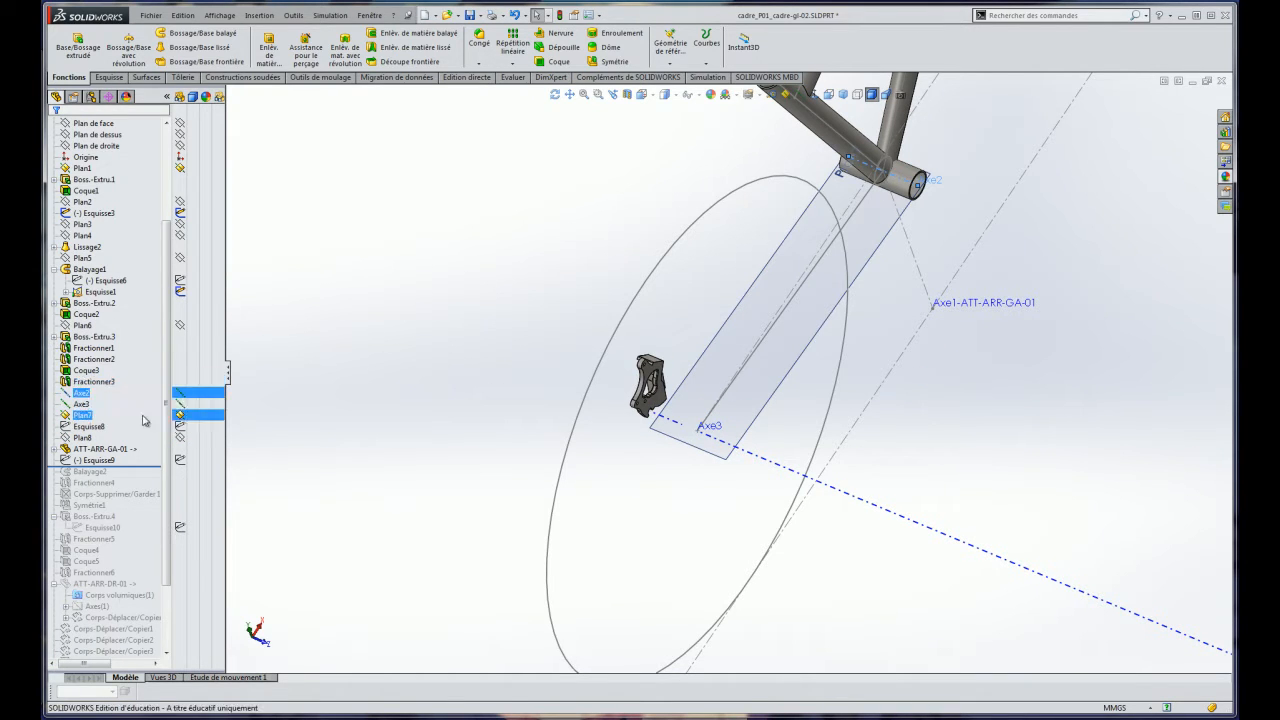
left_click_drag(108, 452, 108, 409)
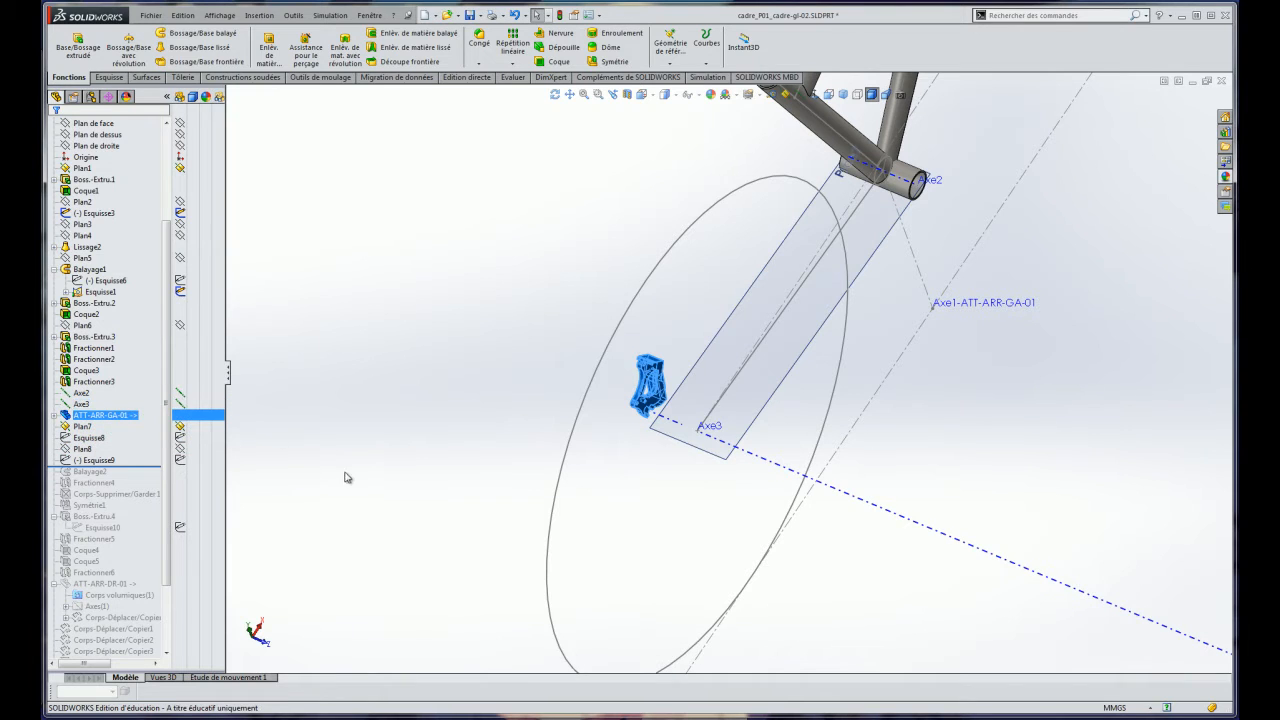
Open Esquisse8 to examine where the ATT-ARR-GA-01 dropout sits during sketch editing, expand the dropout's contents, and exit the sketch.
left_click(94, 440)
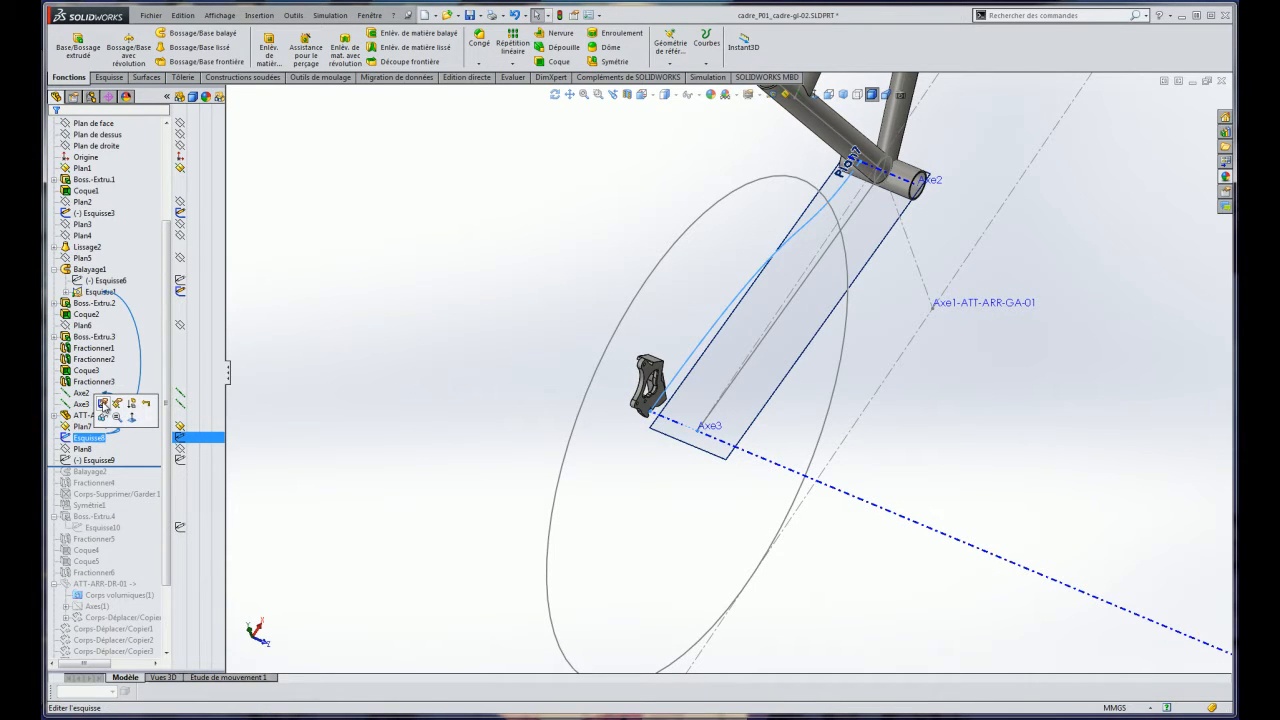
left_click(103, 403)
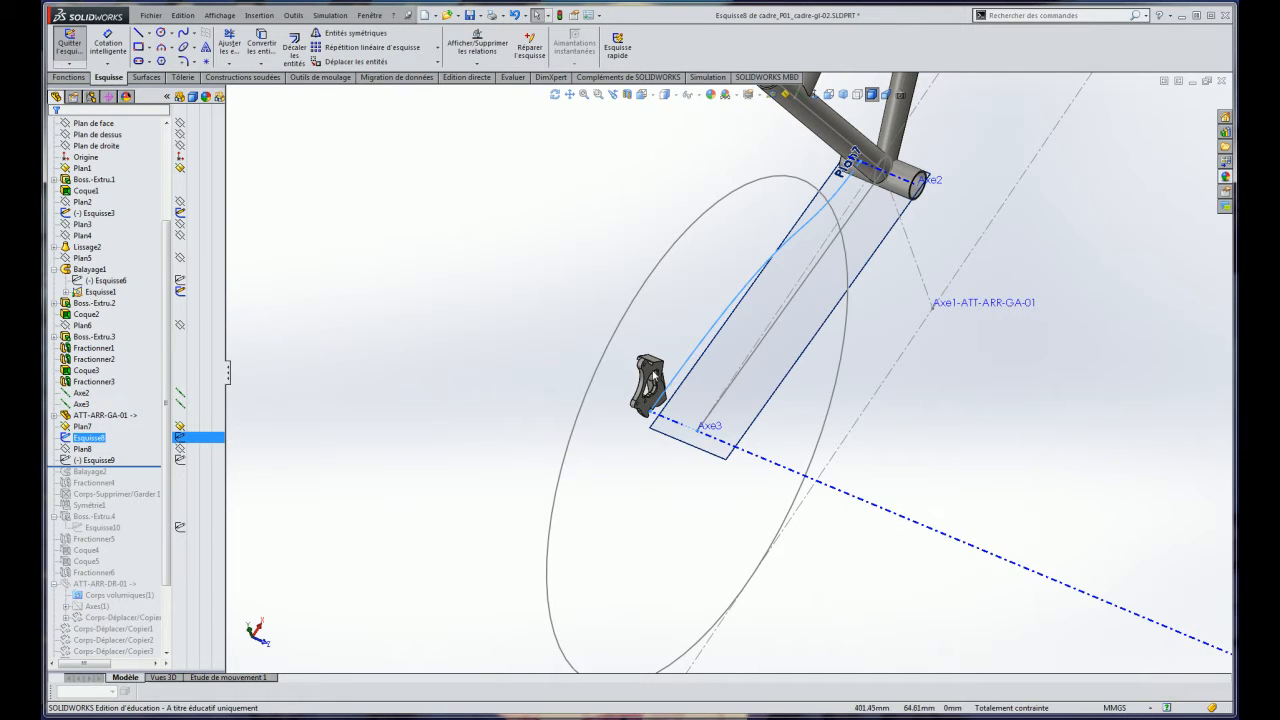
left_click(180, 428)
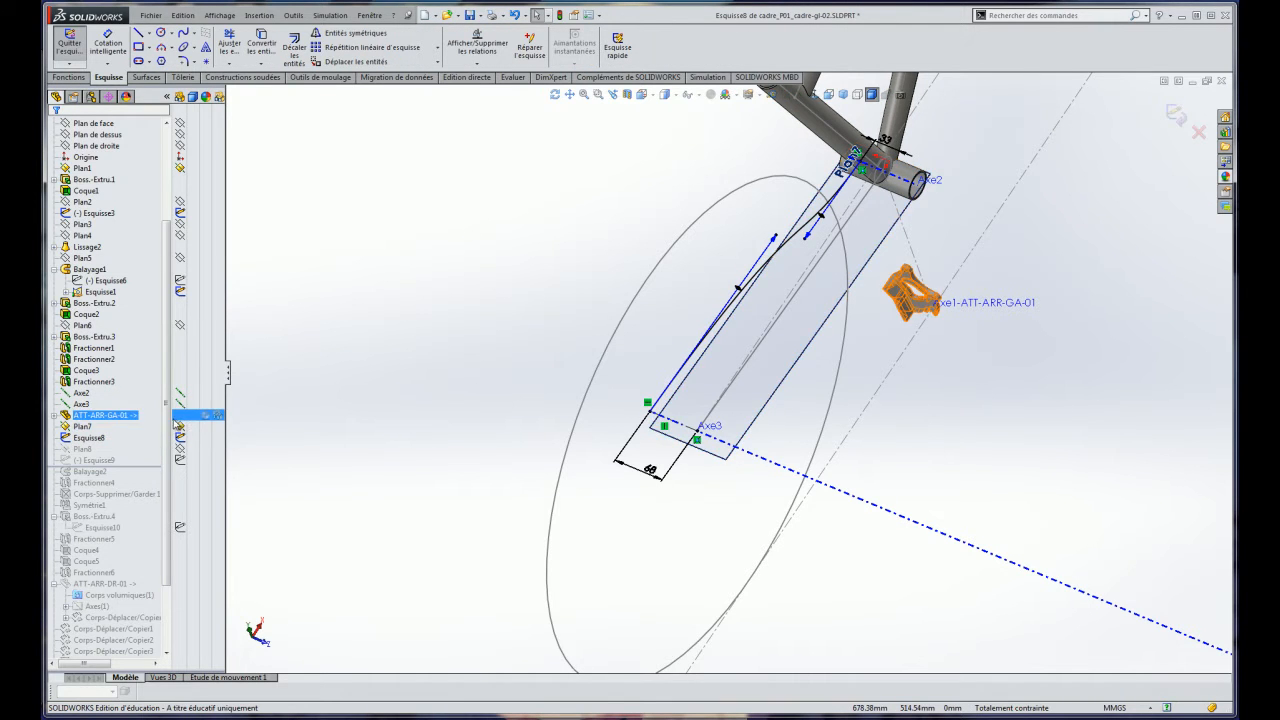
left_click(67, 440)
key("Escape")
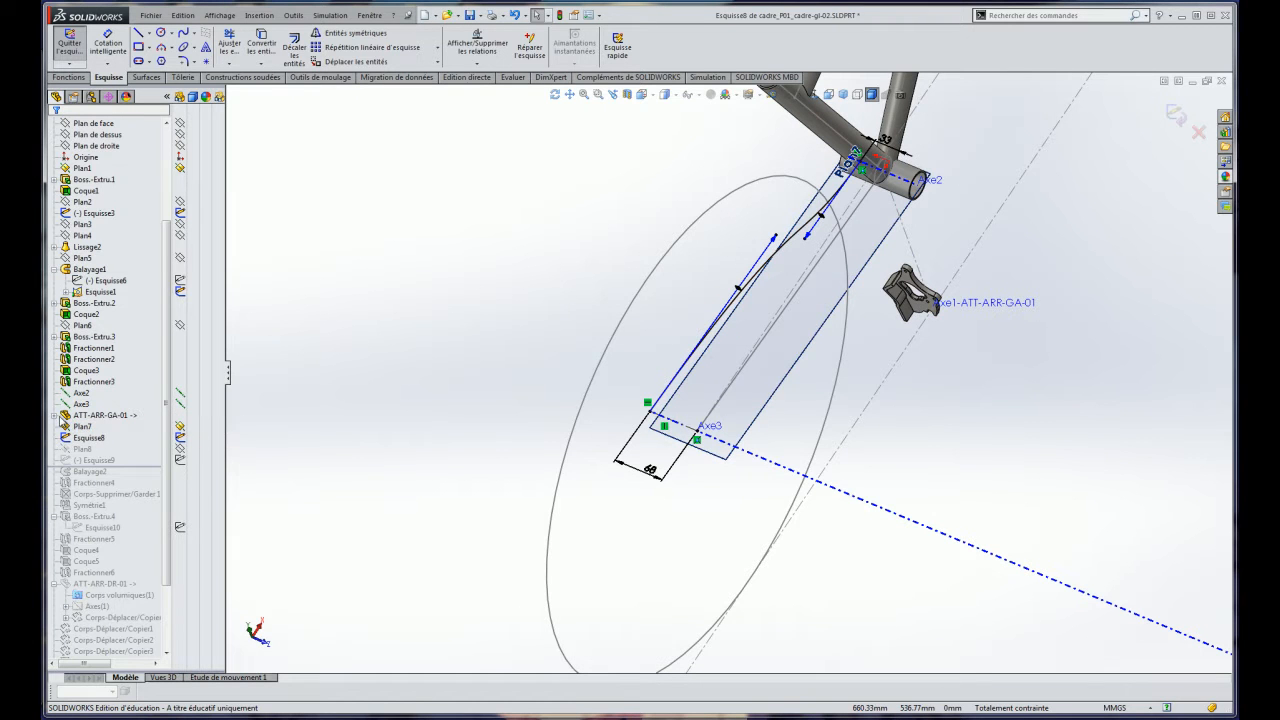
left_click(54, 415)
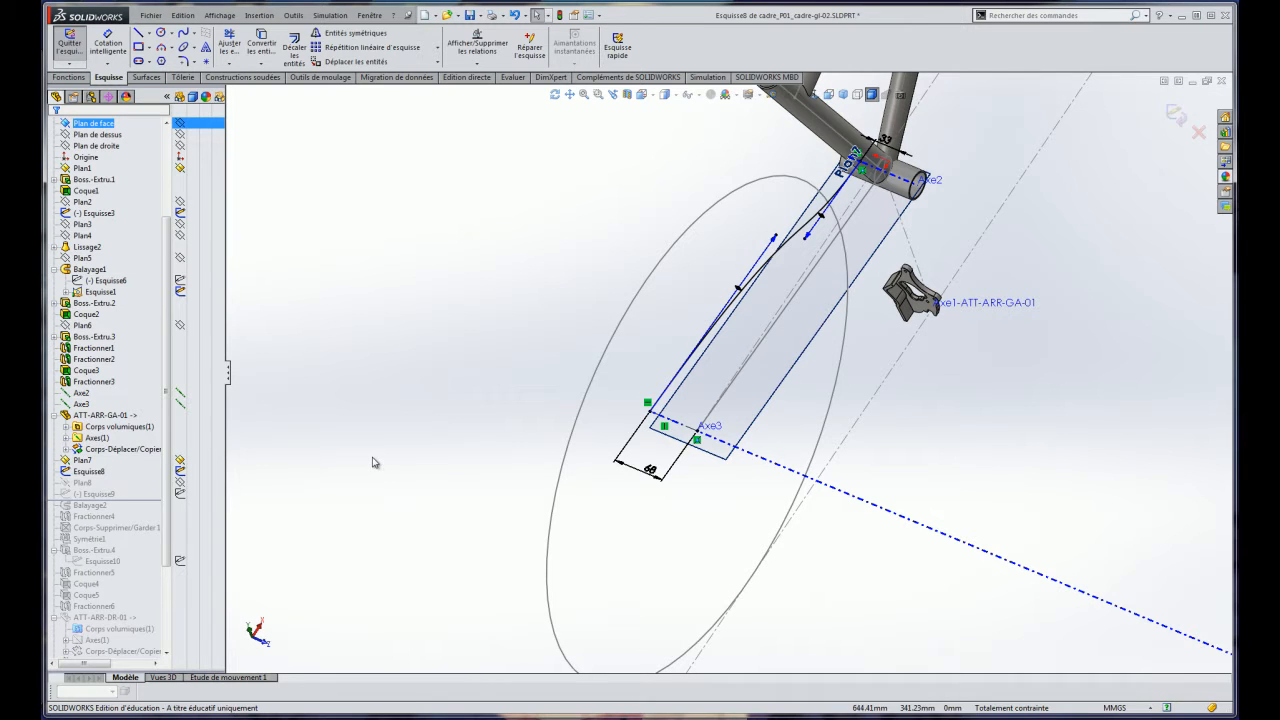
left_click(1176, 115)
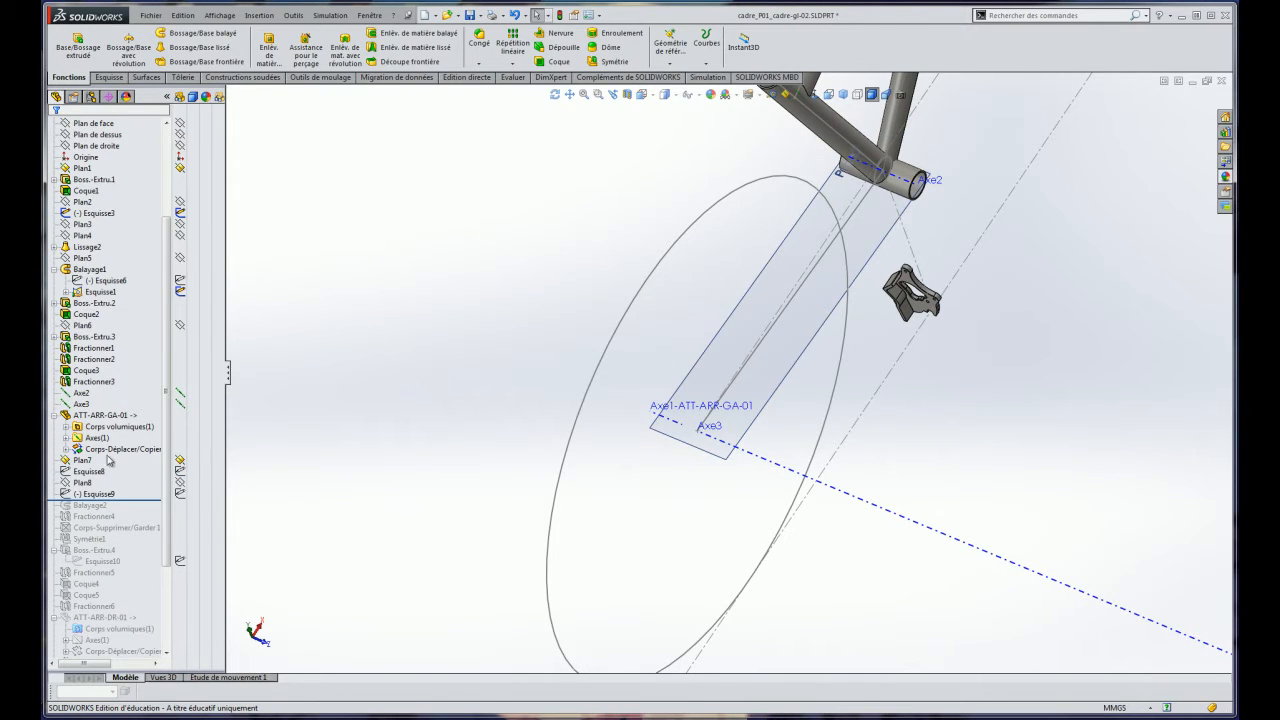
Examine the move/copy feature inside ATT-ARR-GA-01, reopen Esquisse8 to check the dropout body's location, and exit the sketch.
left_click(120, 449)
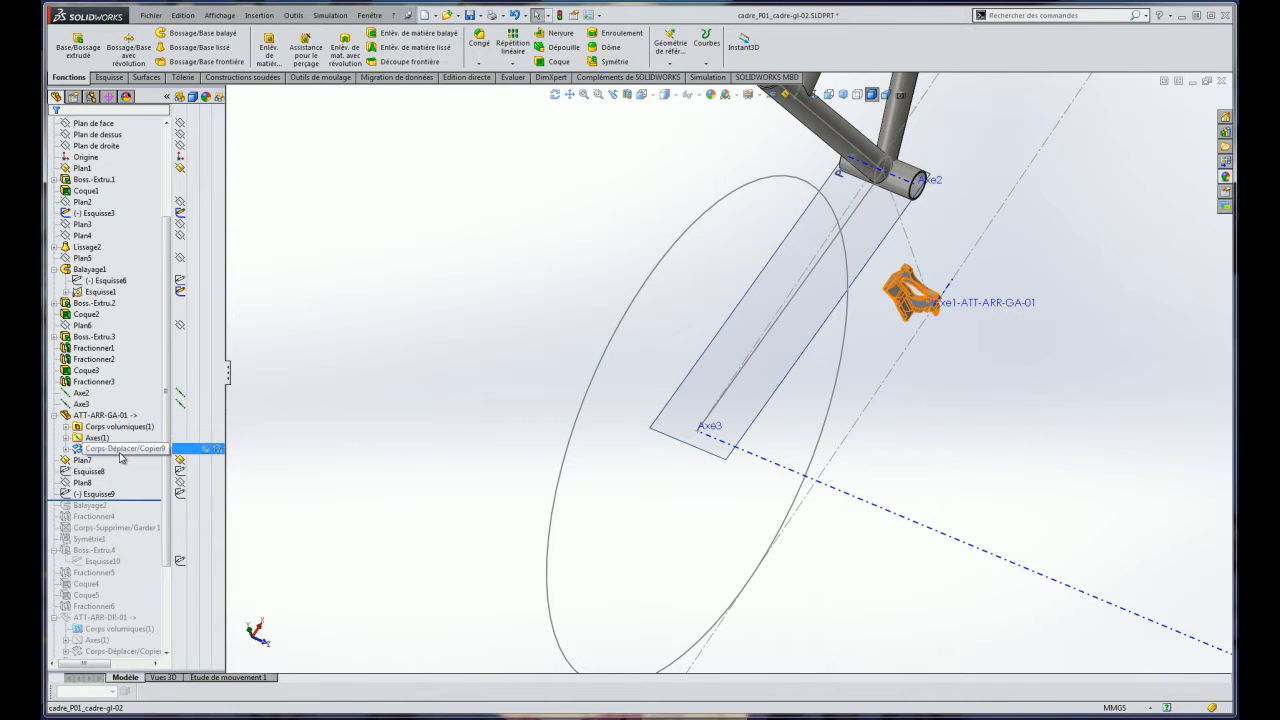
right_click(120, 455)
left_click(140, 470)
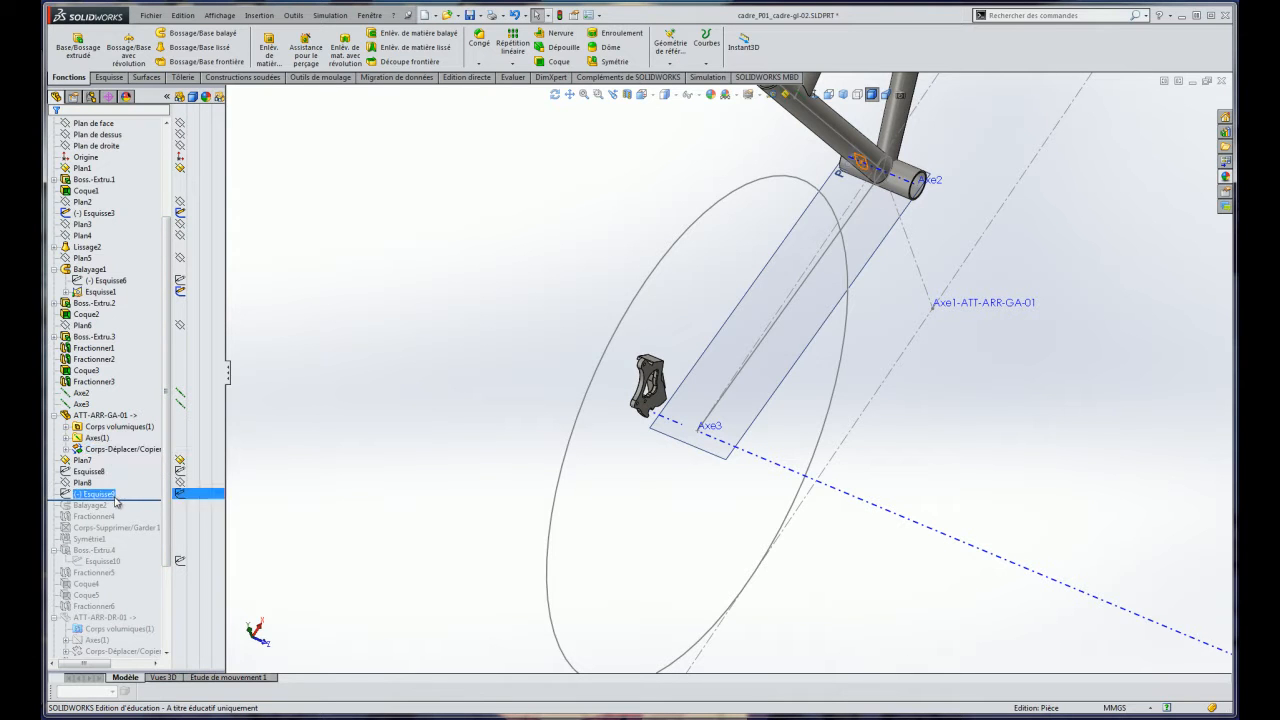
left_click(82, 416)
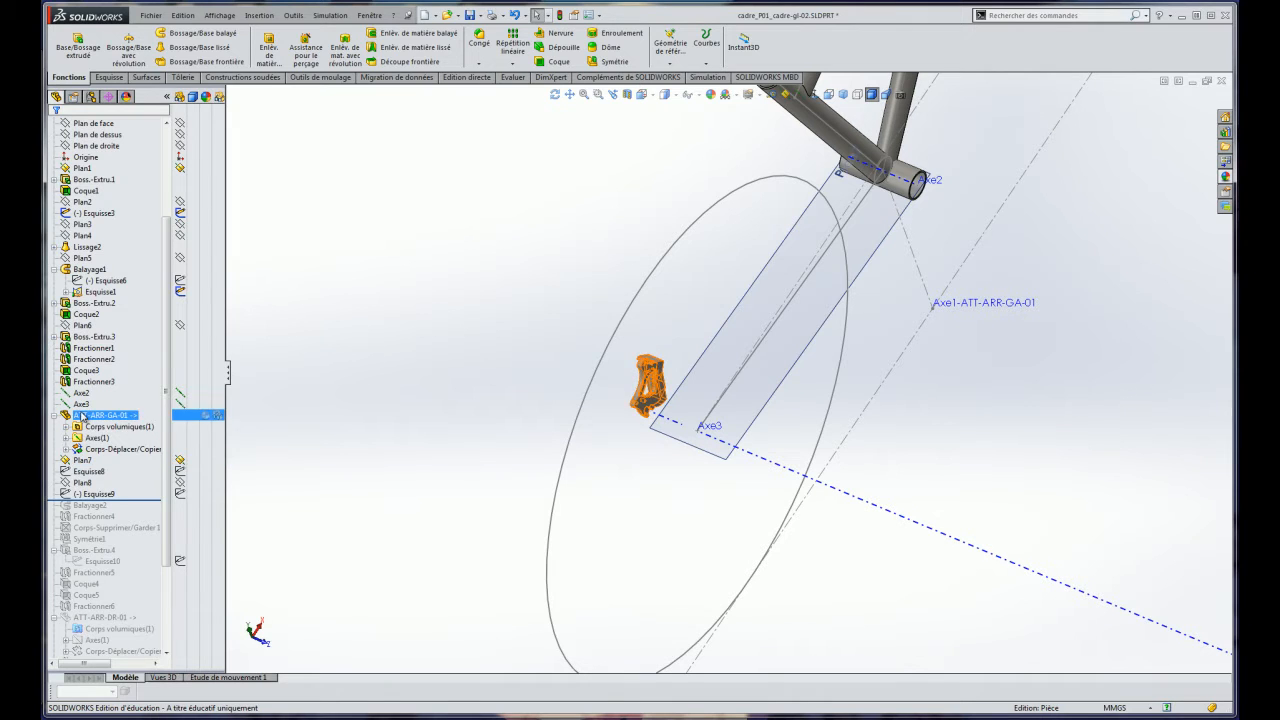
left_click(96, 473)
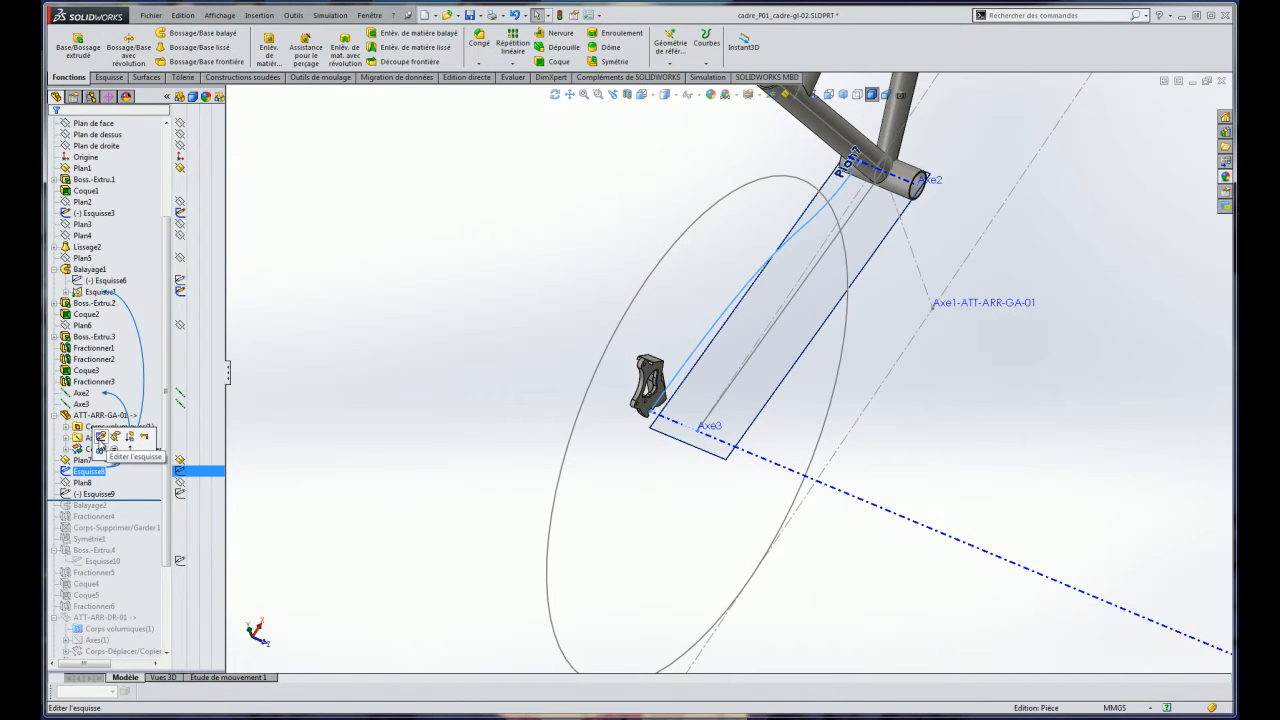
left_click(100, 438)
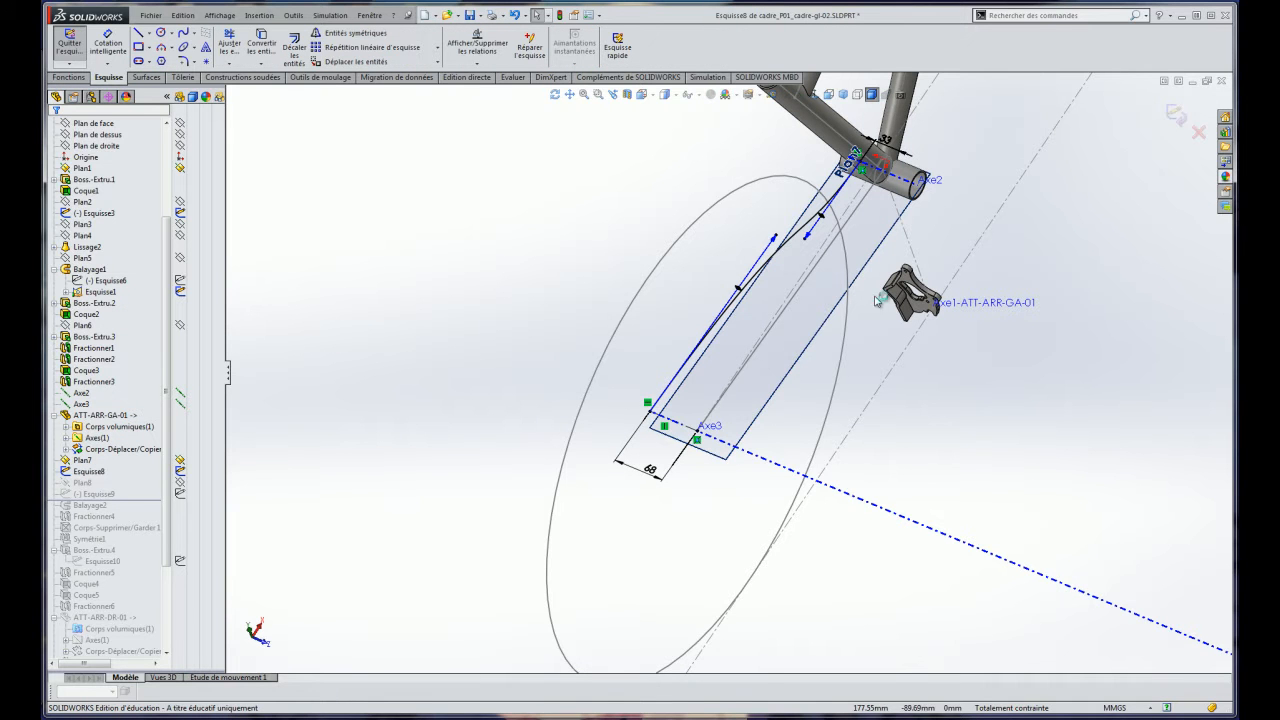
left_click(88, 490)
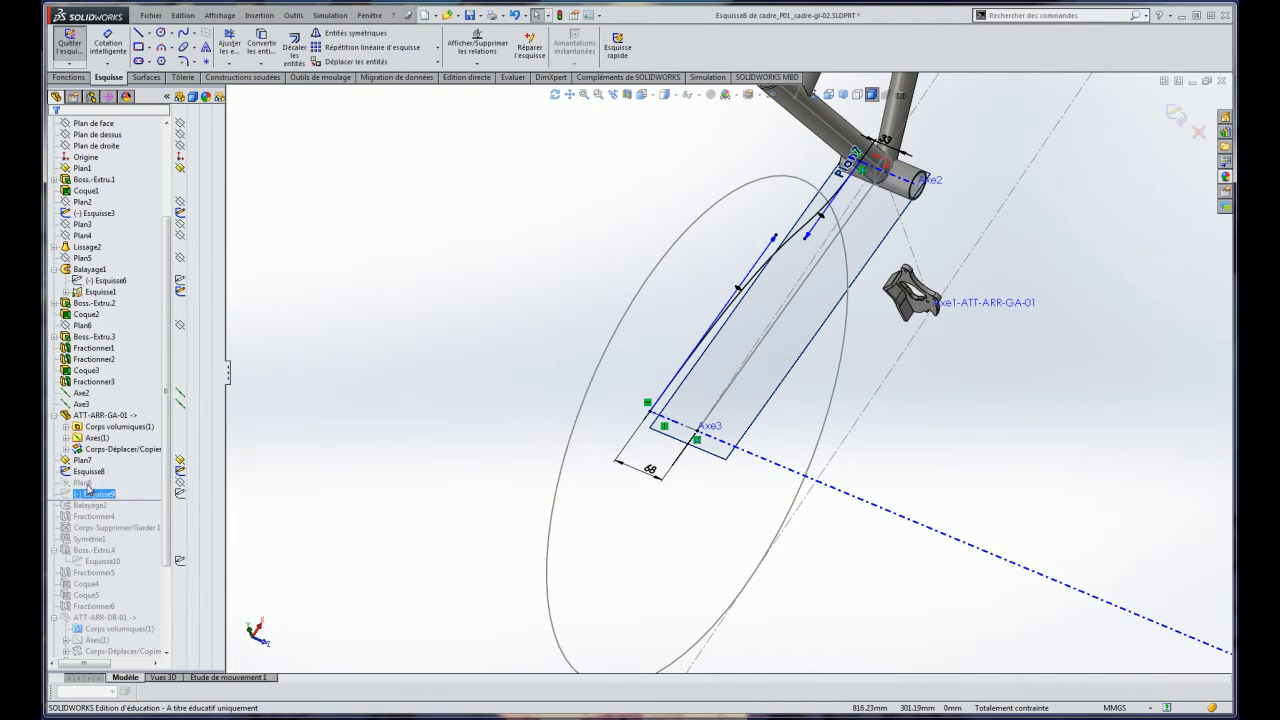
left_click(97, 428)
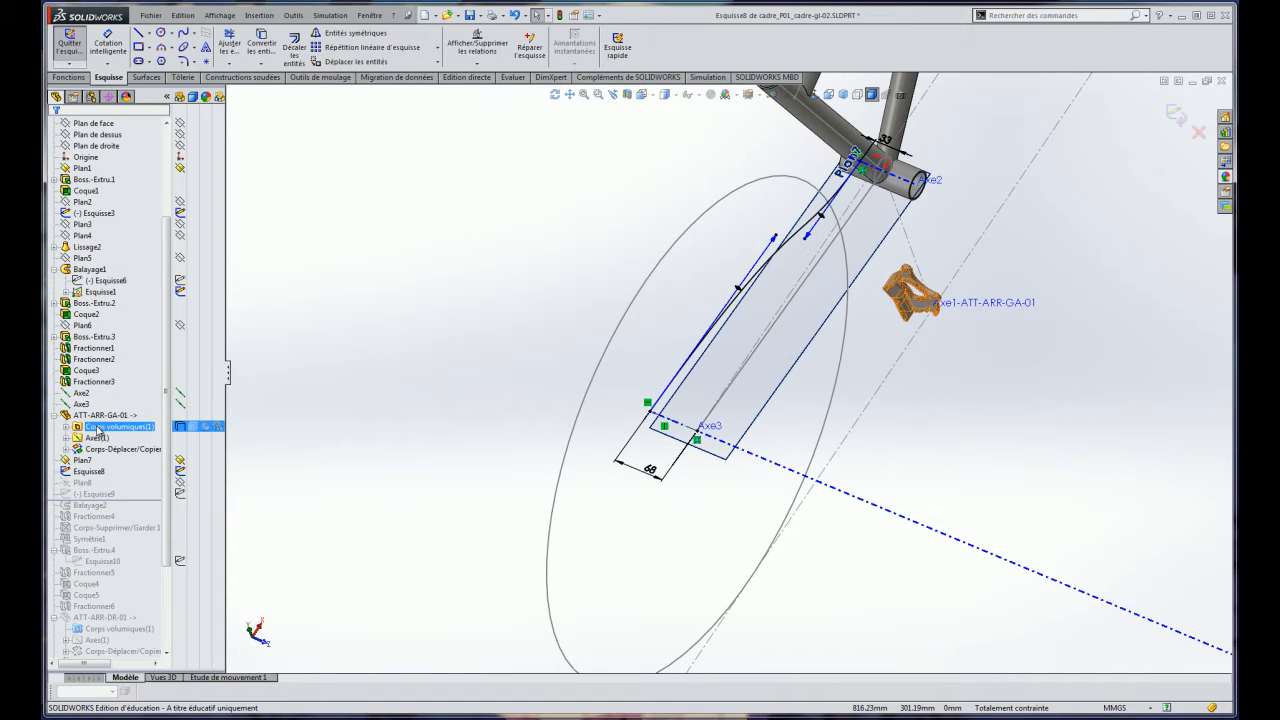
left_click(1176, 114)
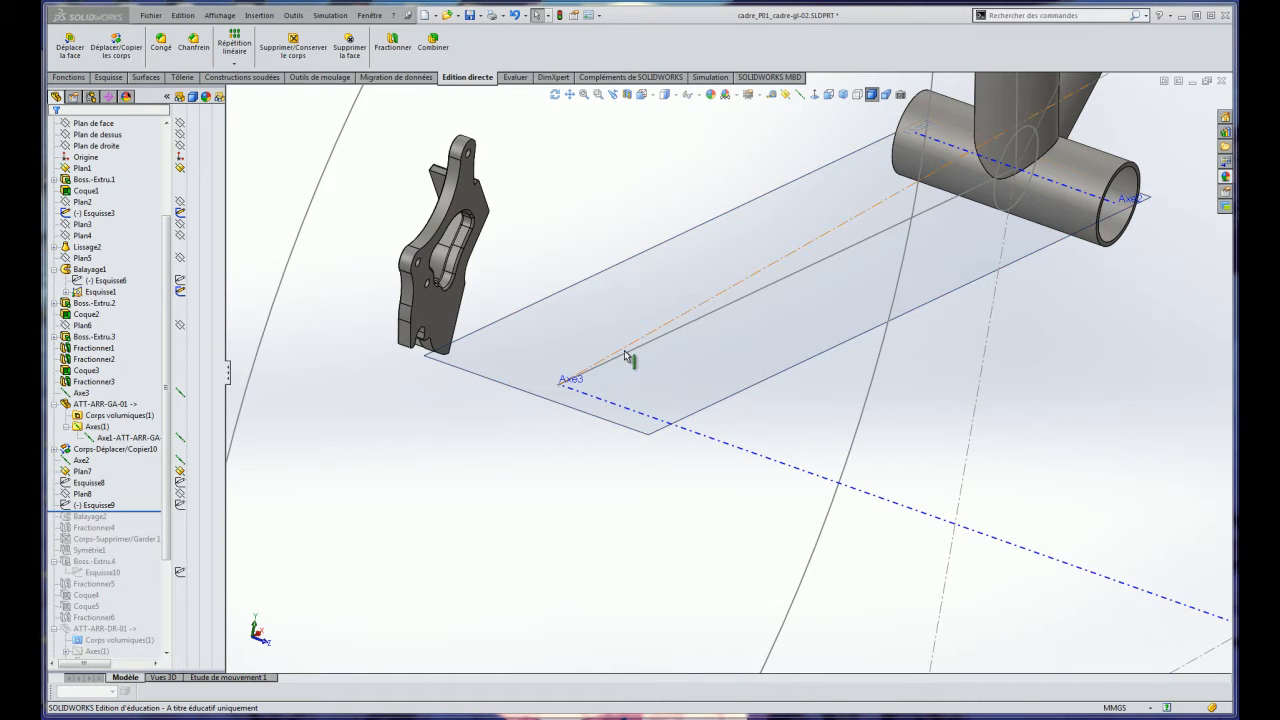
Inspect the repositioned dropout and compare the parent references of Corps-Déplacer/Copier10 with the ATT-ARR-GA-01 insertion.
left_click(597, 186)
scroll(563, 220, "up", 3)
scroll(563, 220, "down", 3)
scroll(908, 625, "up", 3)
scroll(908, 625, "down", 2)
scroll(784, 424, "down", 1)
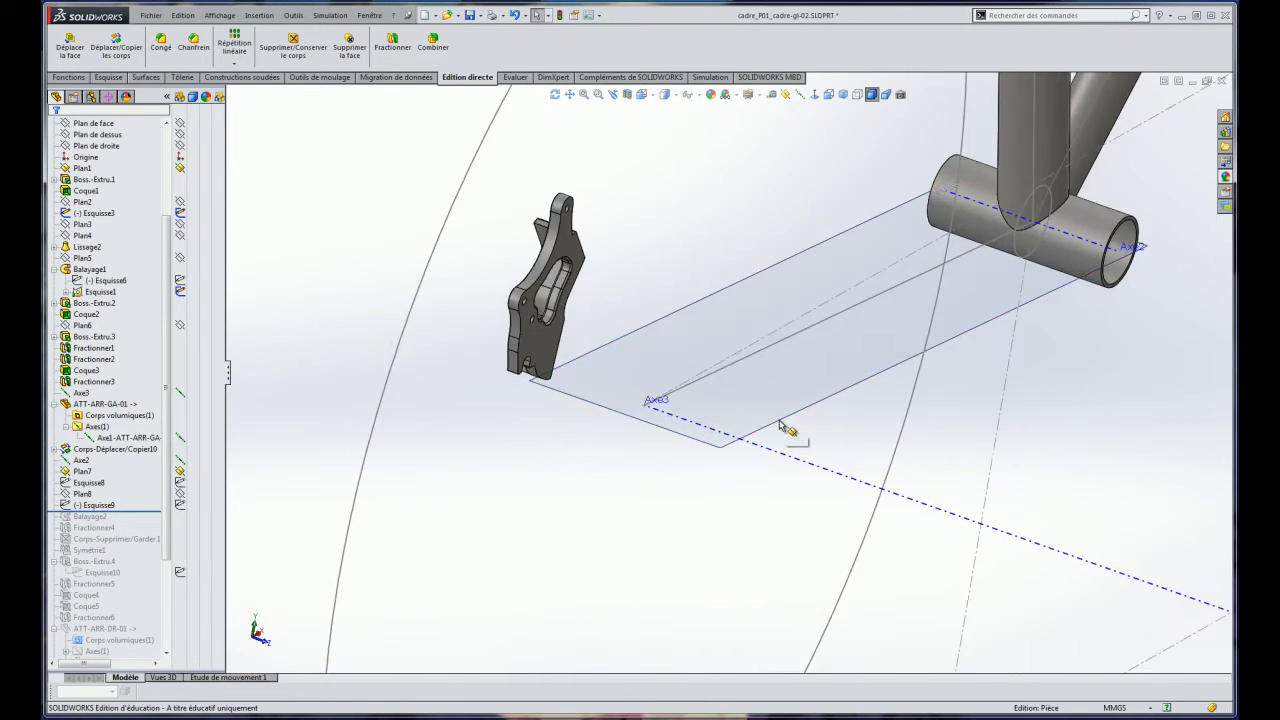
left_click(121, 451)
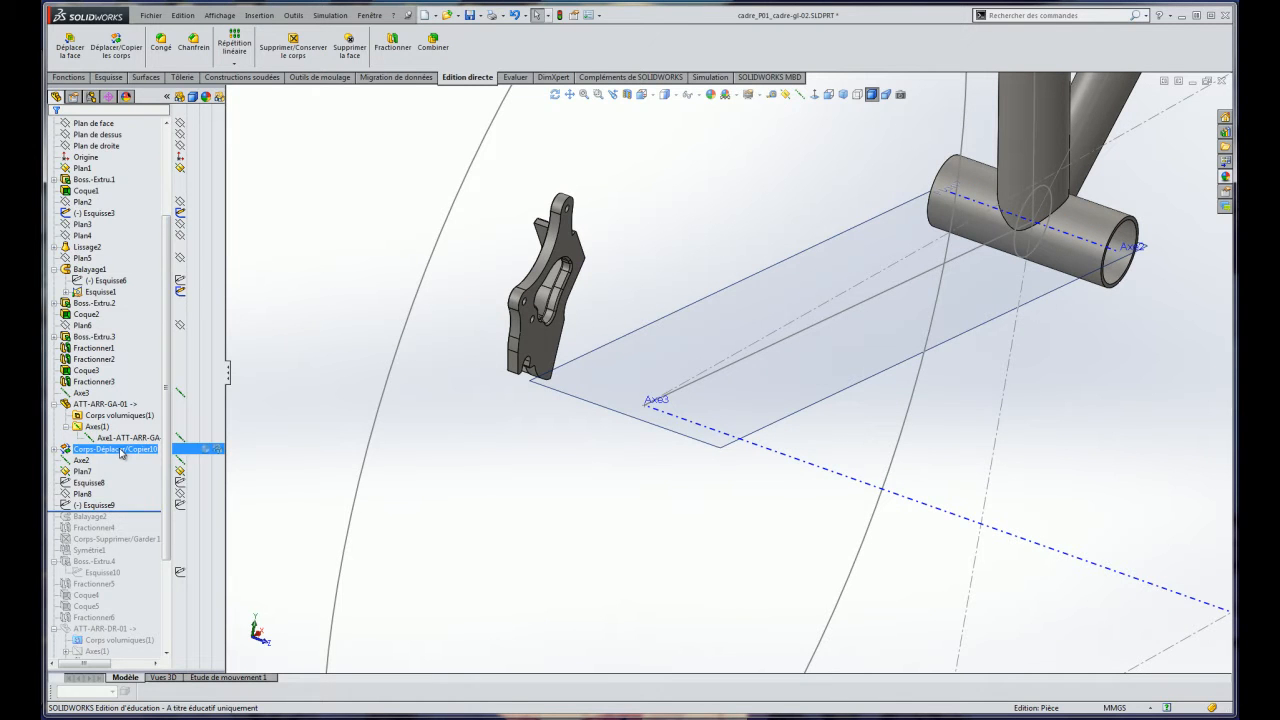
mouse_move(121, 453)
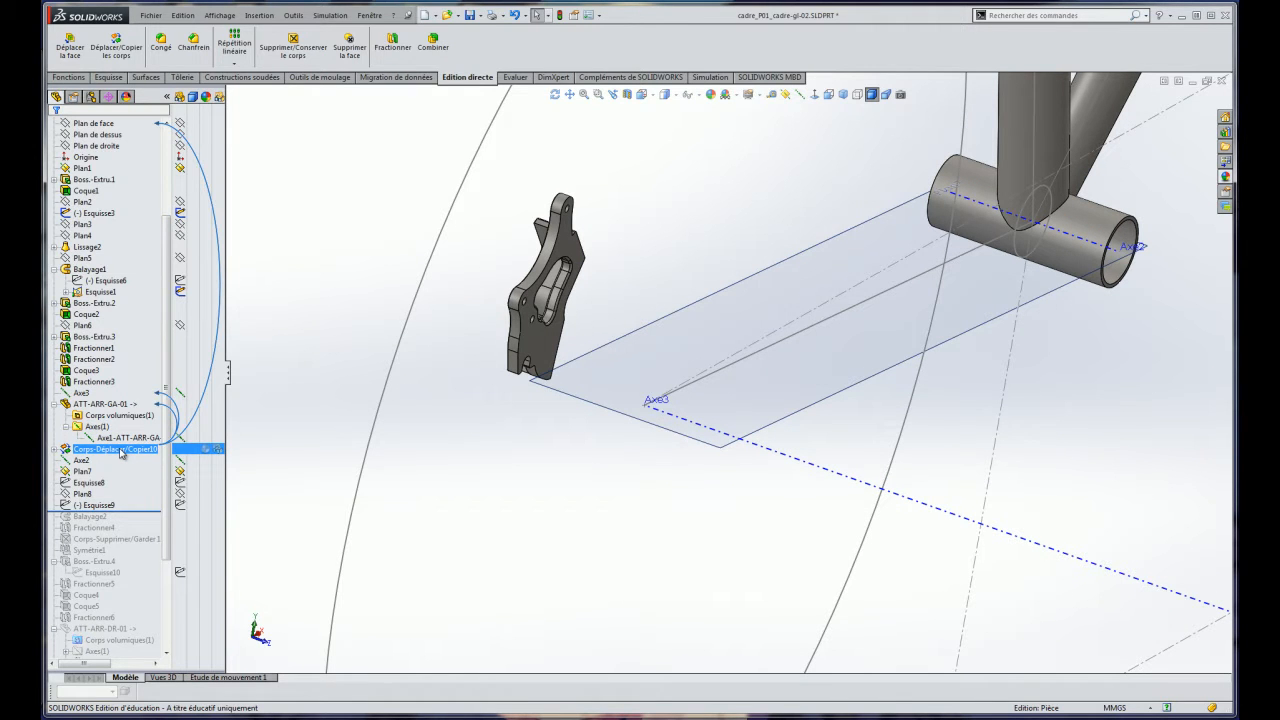
left_click(98, 405)
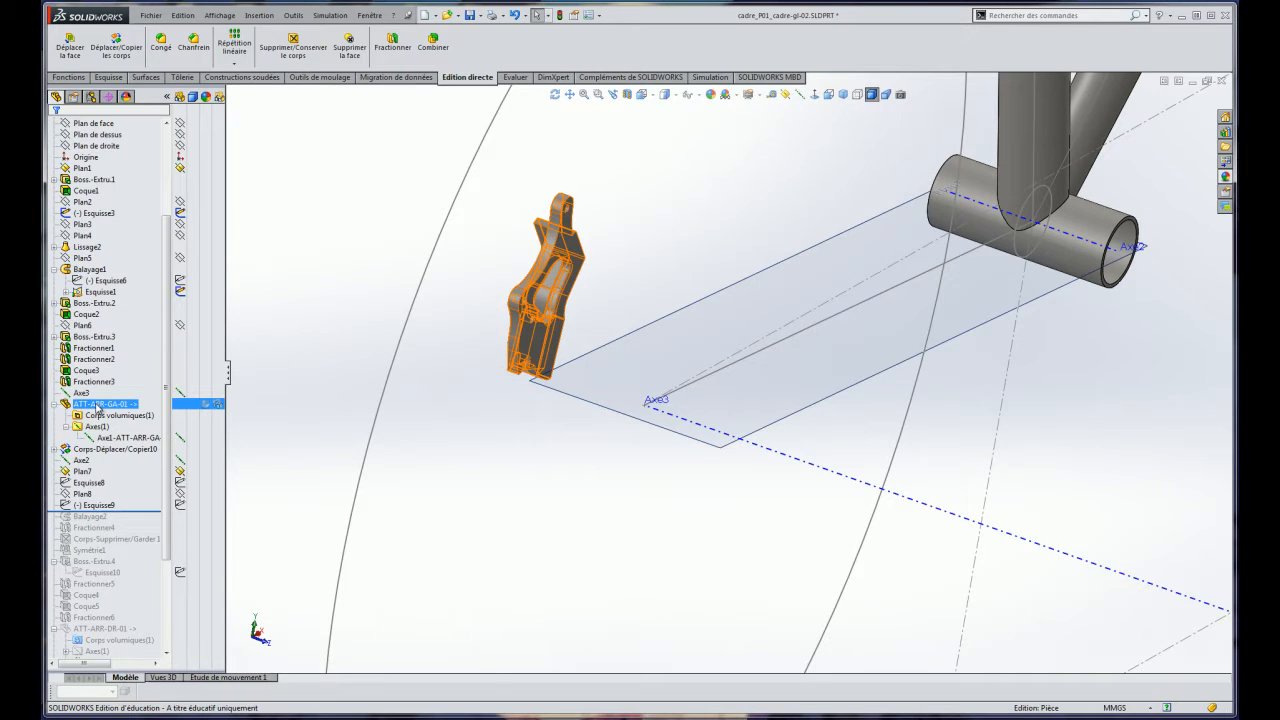
left_click(104, 451)
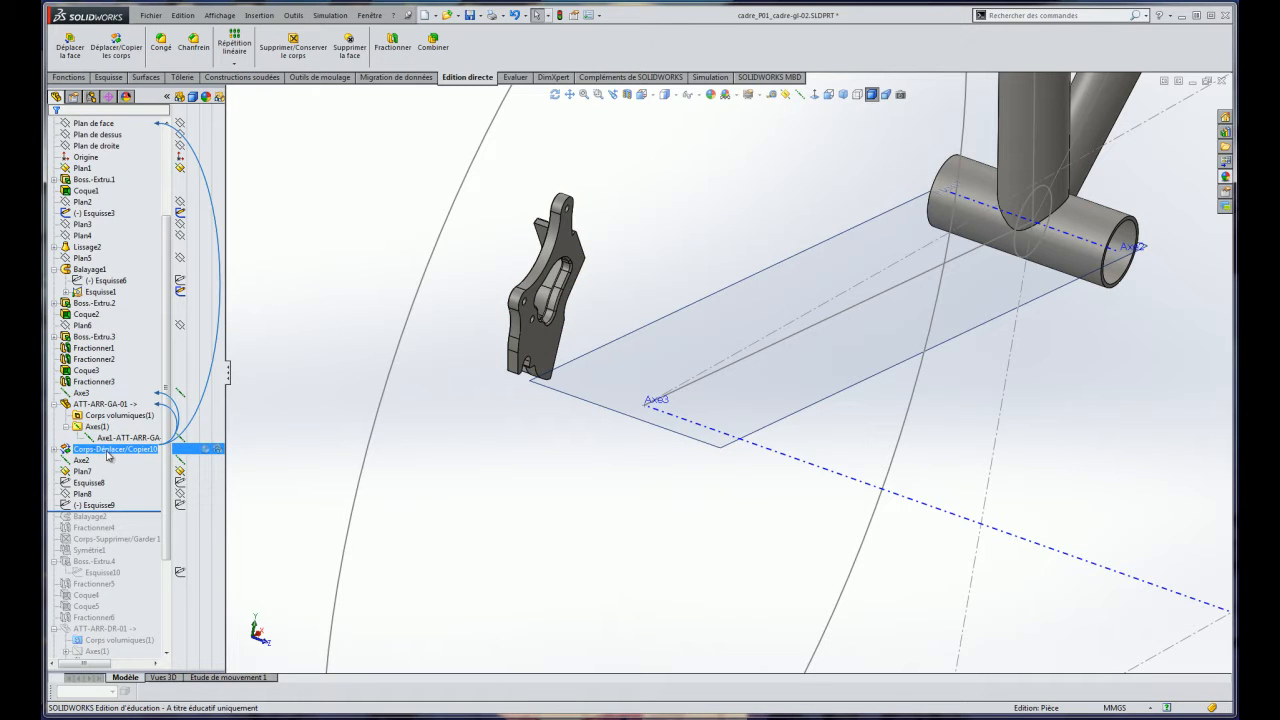
left_click(108, 404)
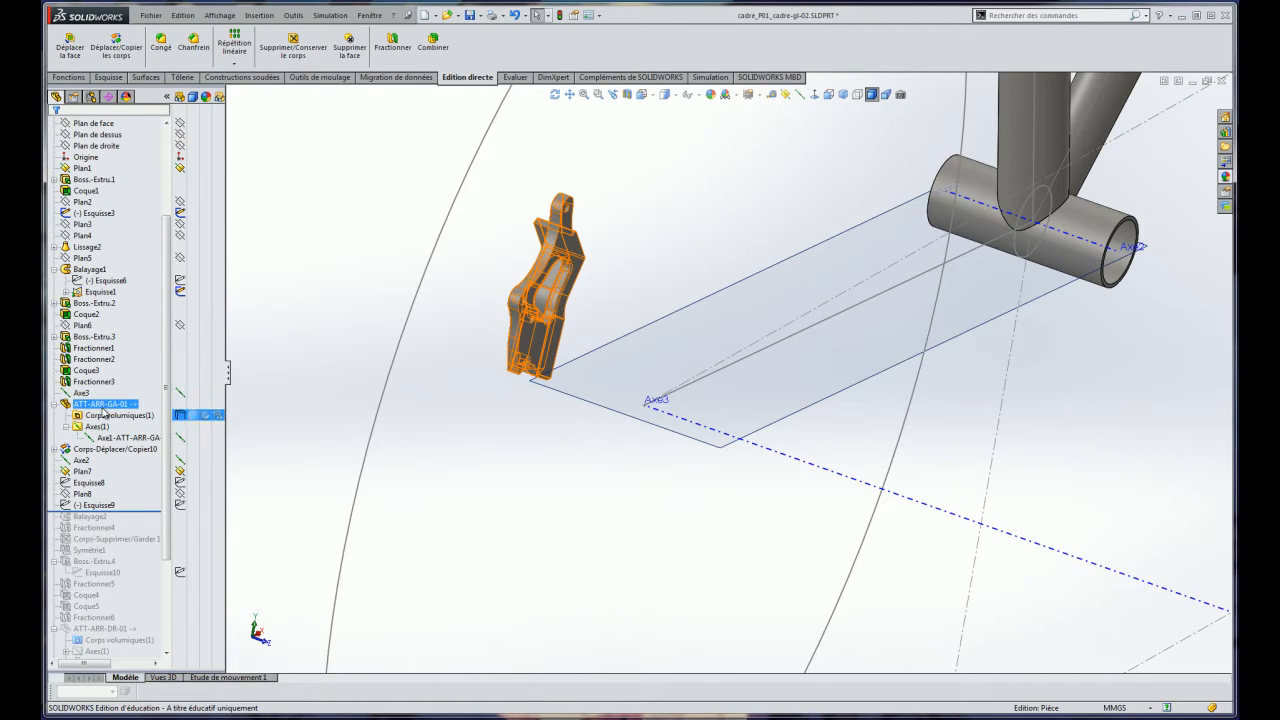
left_click(94, 451)
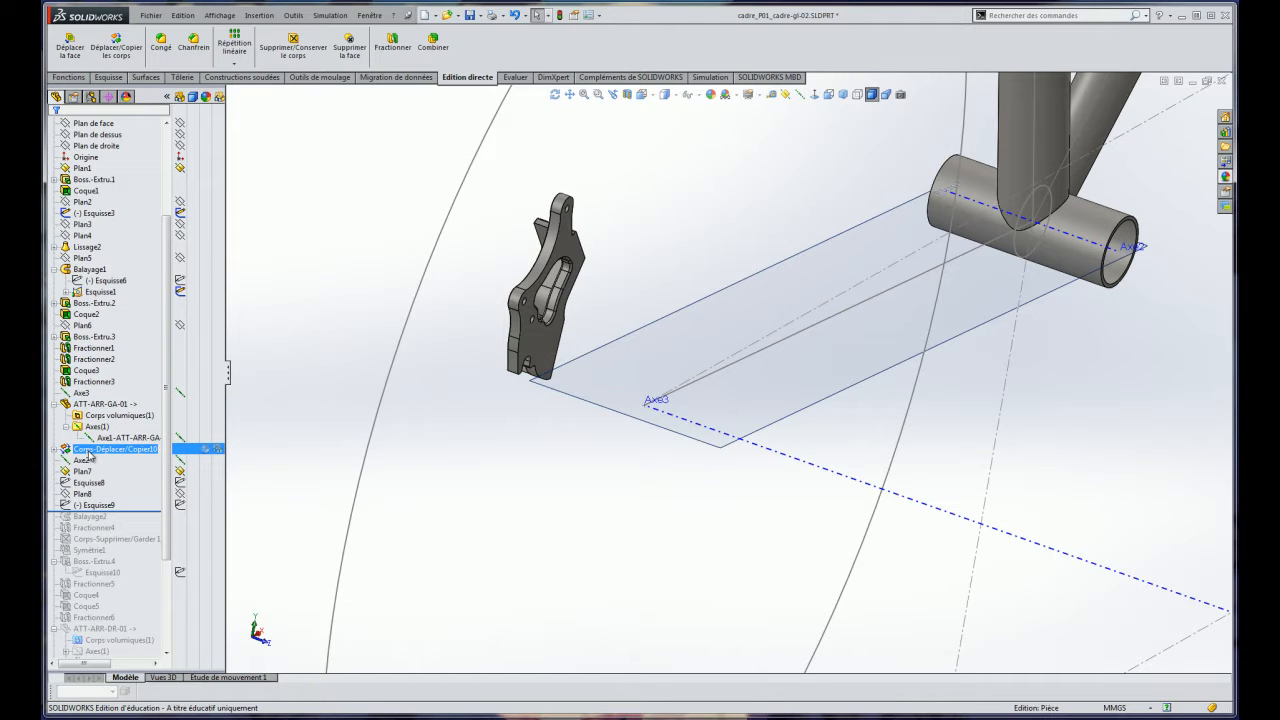
Check the references and history order of Esquisse8 relative to ATT-ARR-GA-01 and Corps-Déplacer/Copier10.
left_click(101, 483)
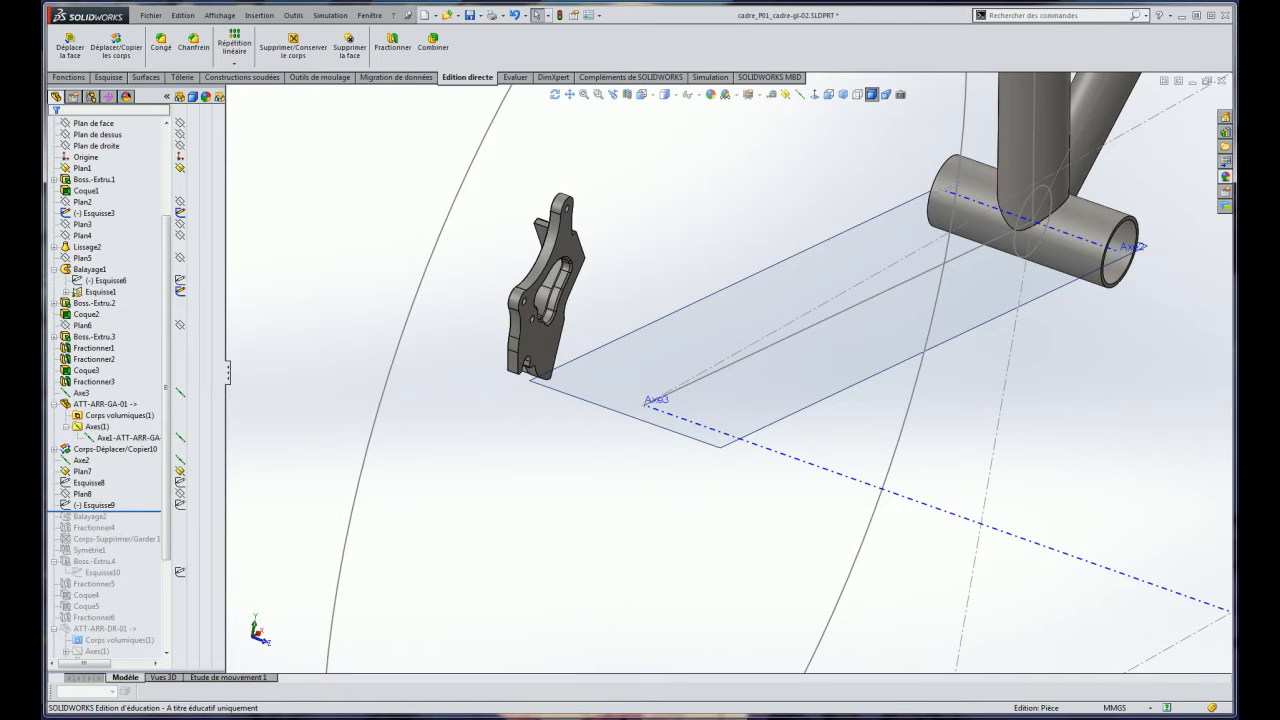
left_click(120, 415)
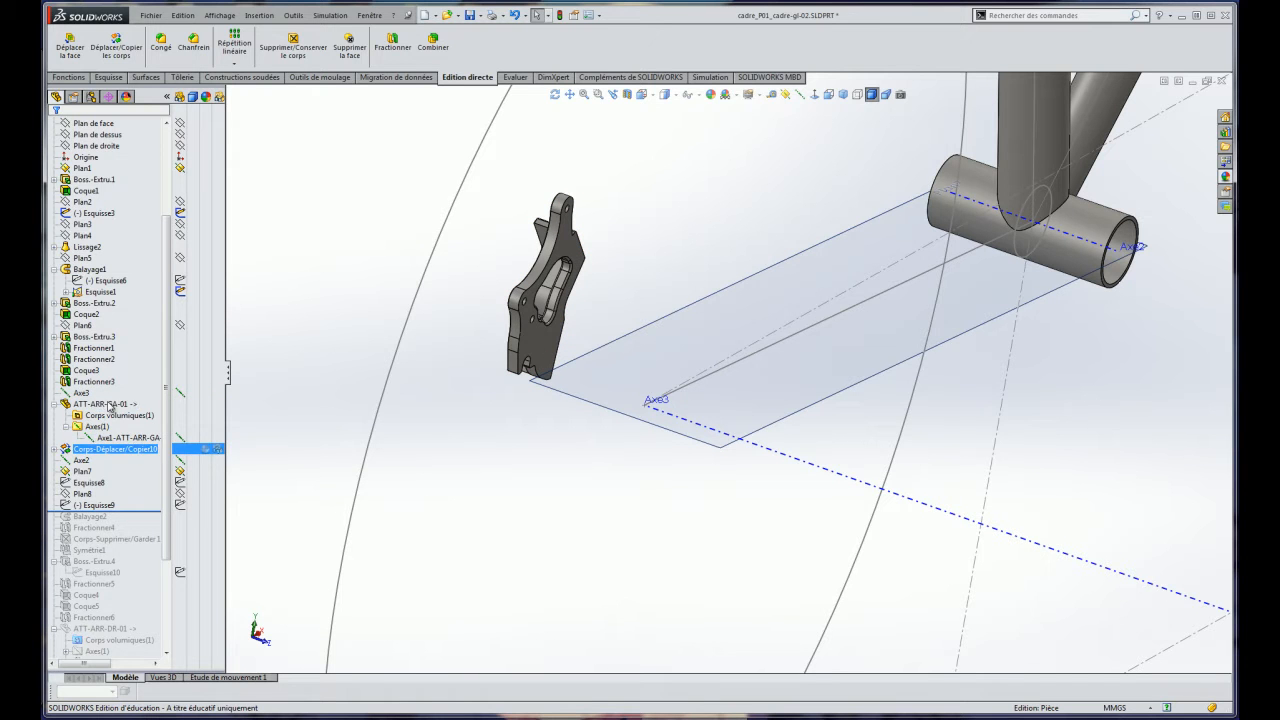
left_click(128, 450)
mouse_move(126, 456)
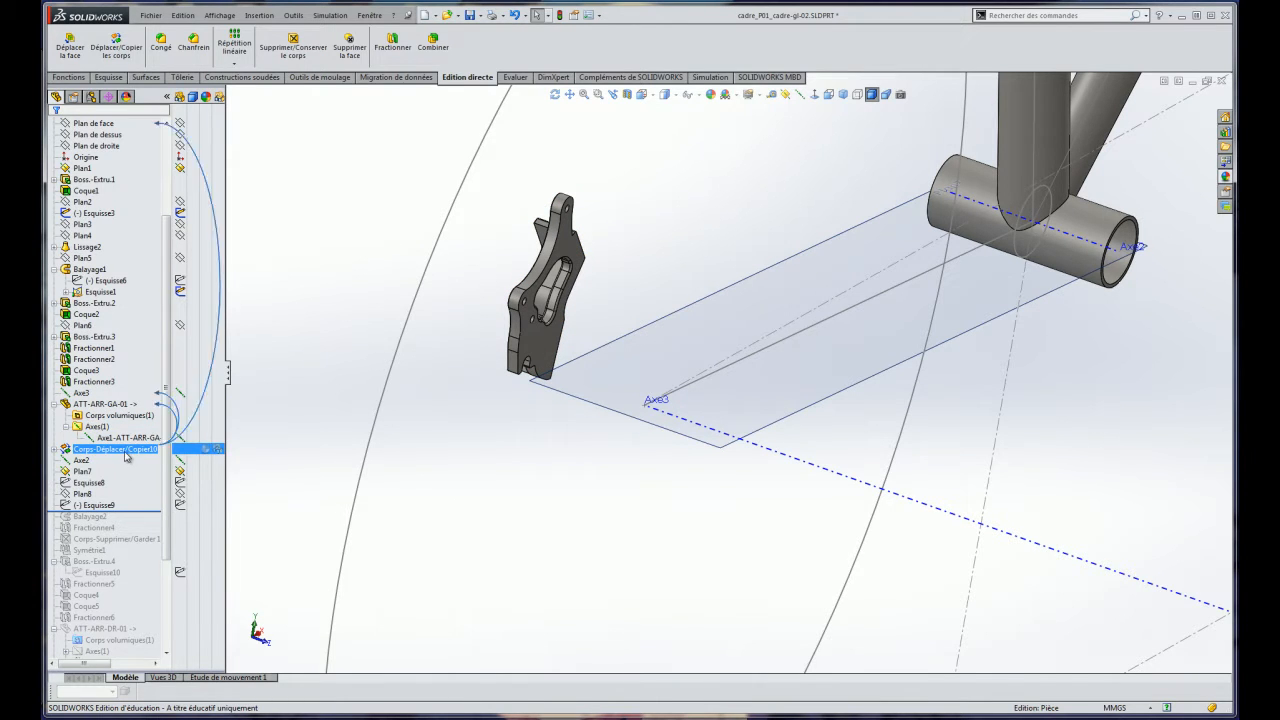
left_click(92, 483)
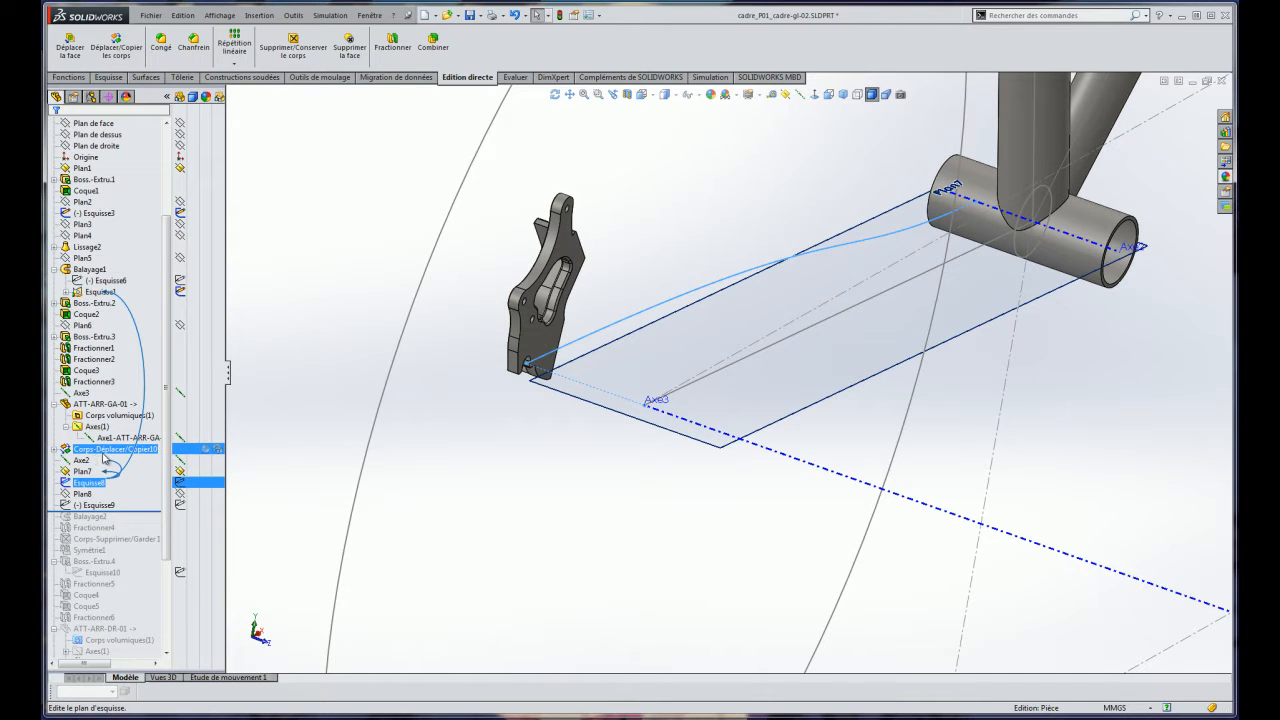
left_click(105, 403)
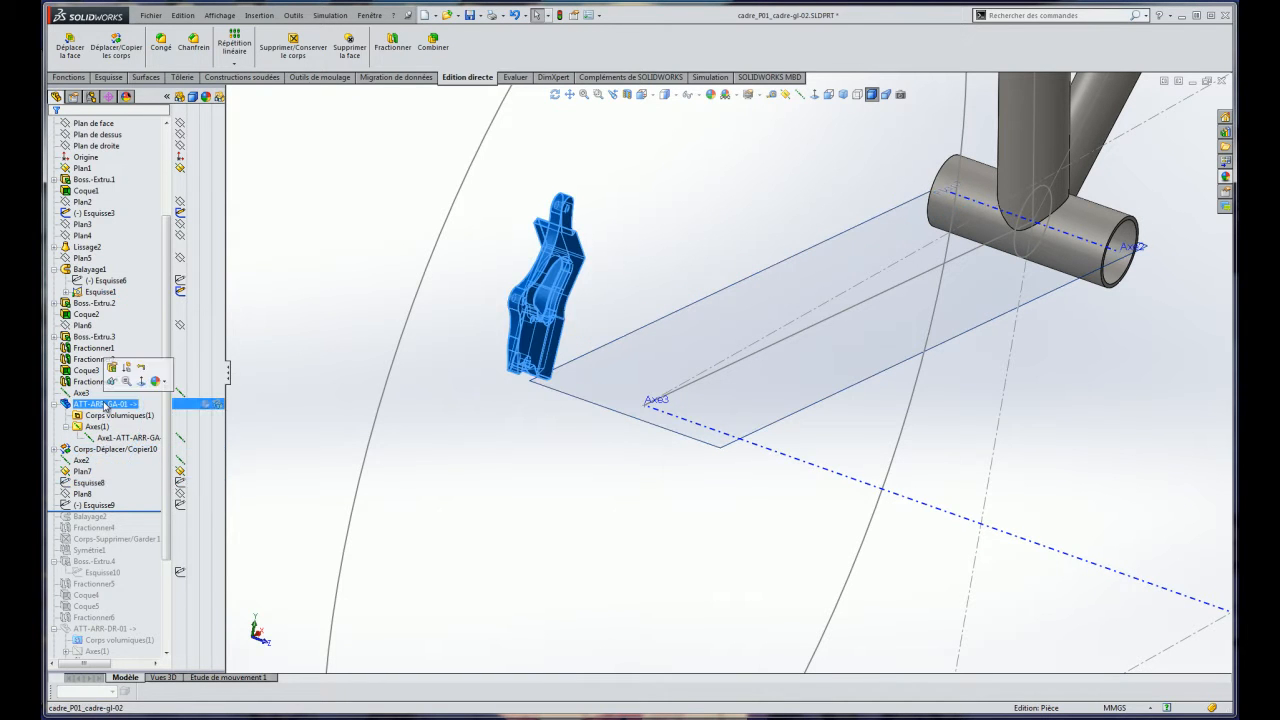
Examine the transfer and location options of the ATT-ARR-GA-01 insertion and close them without changes.
right_click(105, 403)
left_click(112, 370)
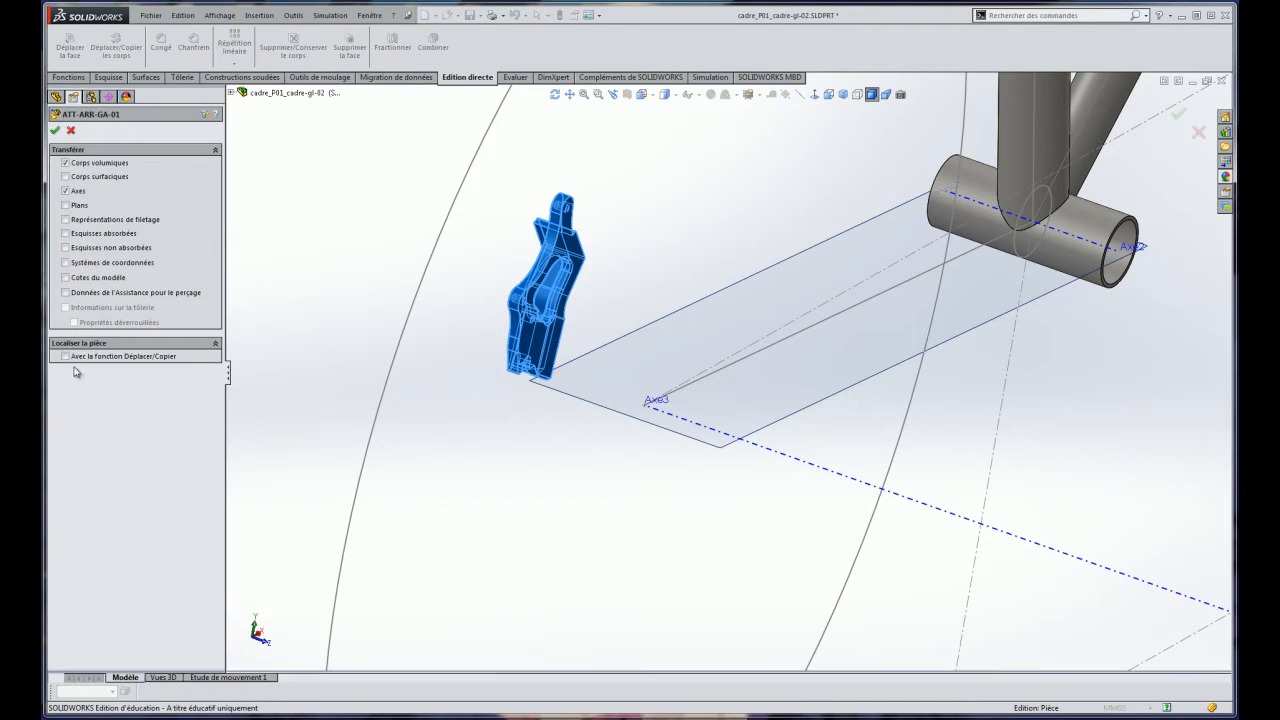
left_click(71, 131)
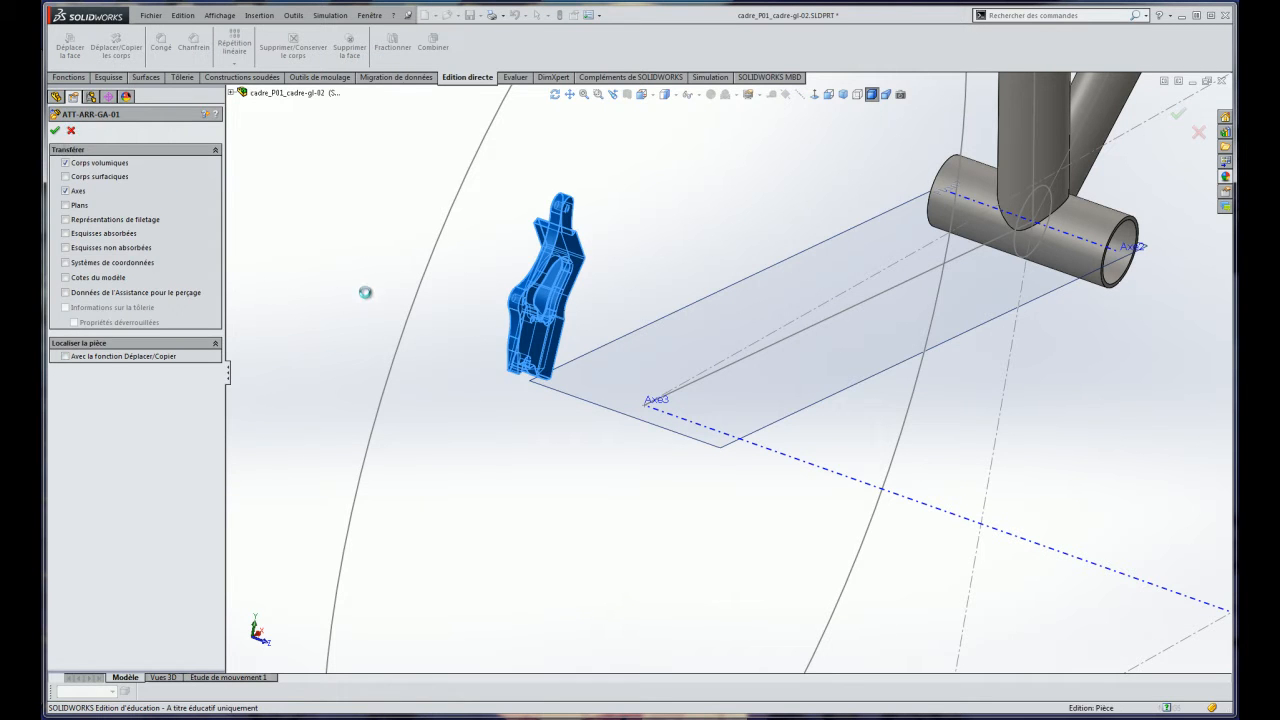
Open Esquisse8 for editing and examine how the chainstay path's rear end lines up with the dropout.
left_click(88, 482)
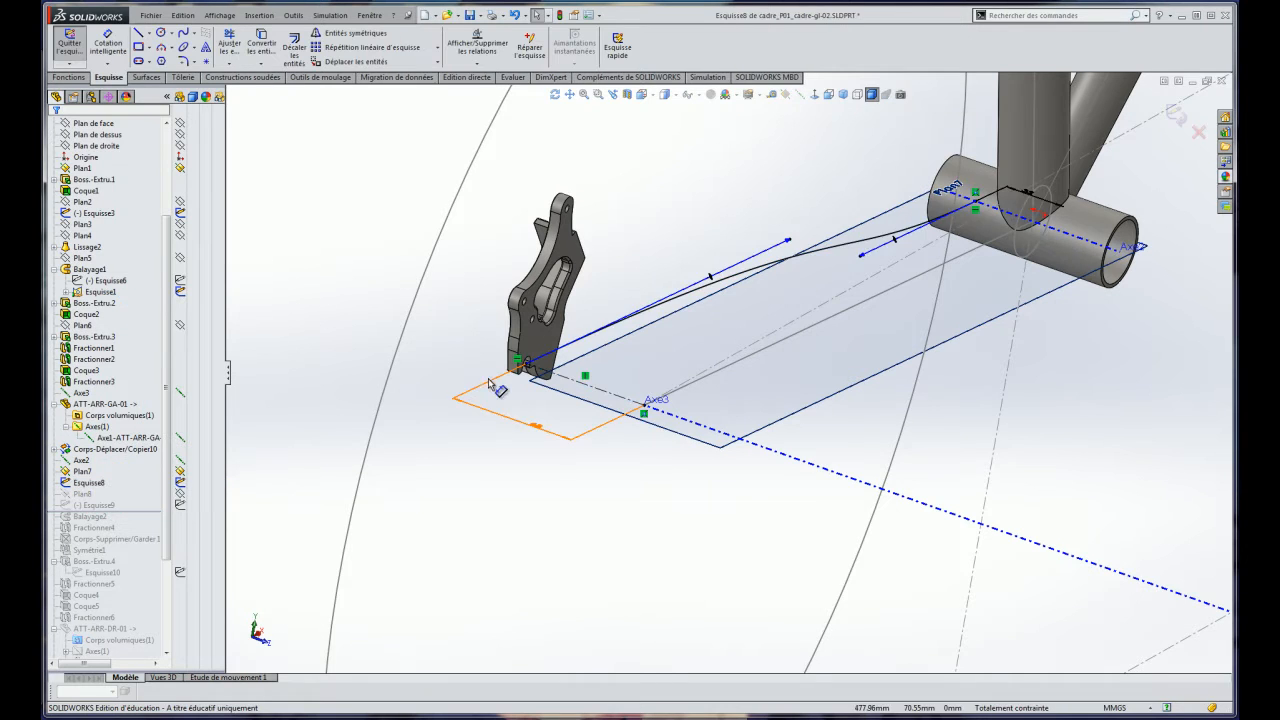
middle_click_drag(671, 284, 652, 535)
scroll(625, 270, "down", 3)
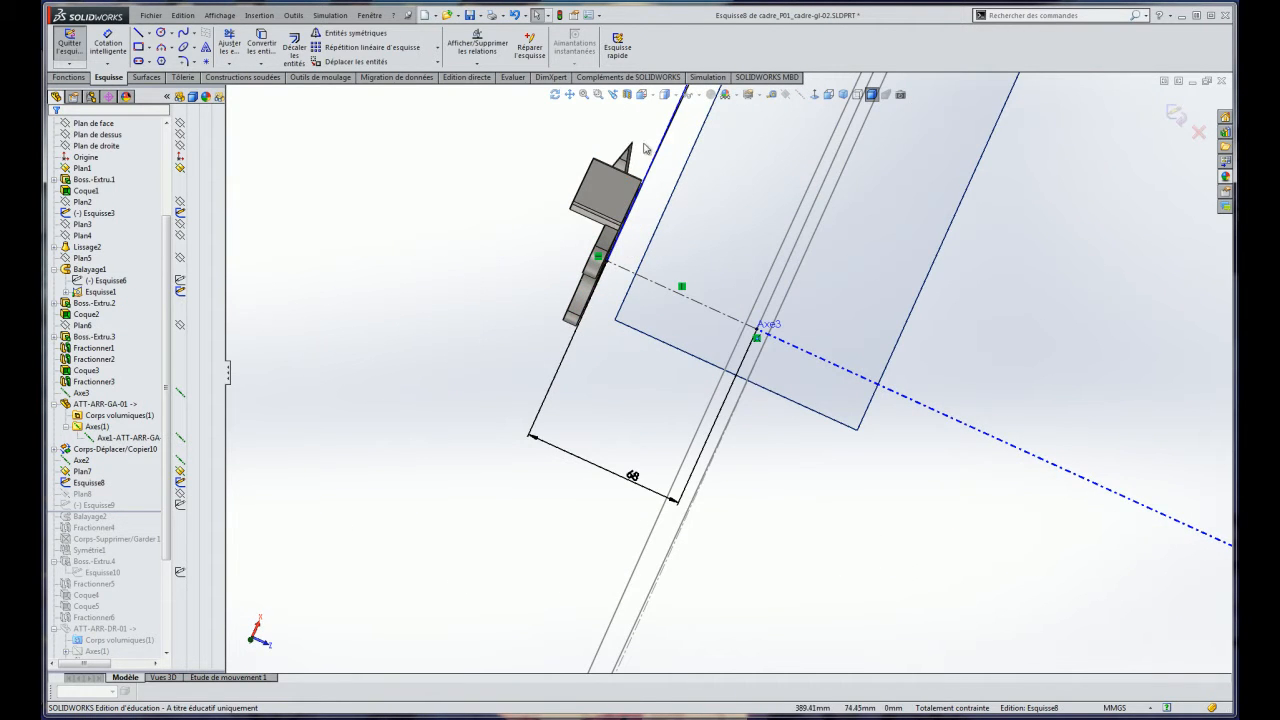
scroll(670, 402, "down", 5)
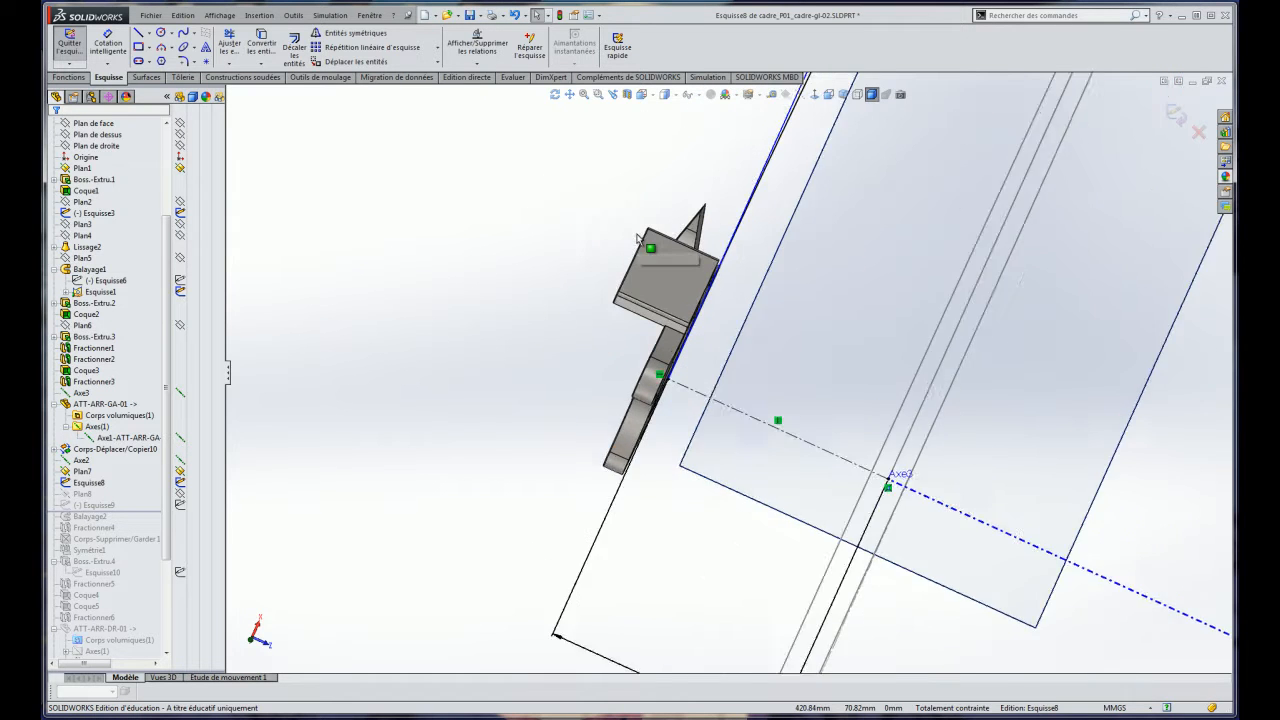
scroll(672, 404, "up", 1)
scroll(717, 334, "down", 2)
scroll(699, 422, "up", 3)
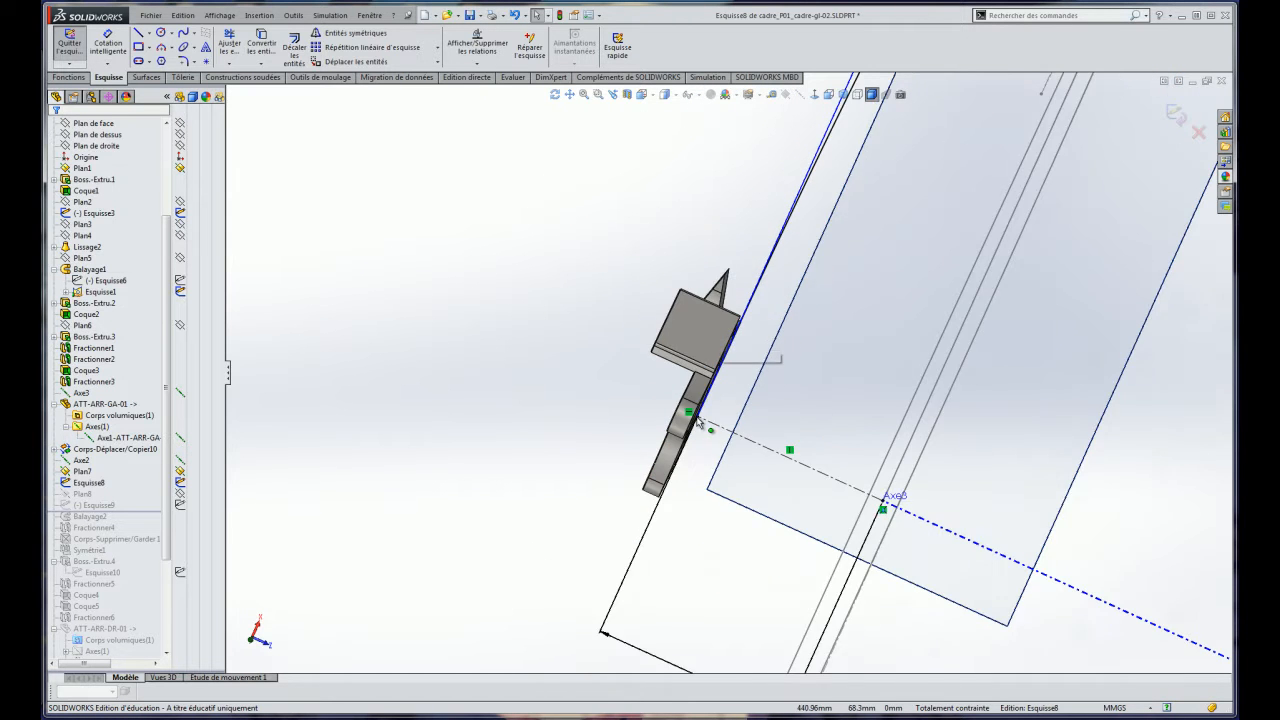
middle_click_drag(703, 374, 681, 280)
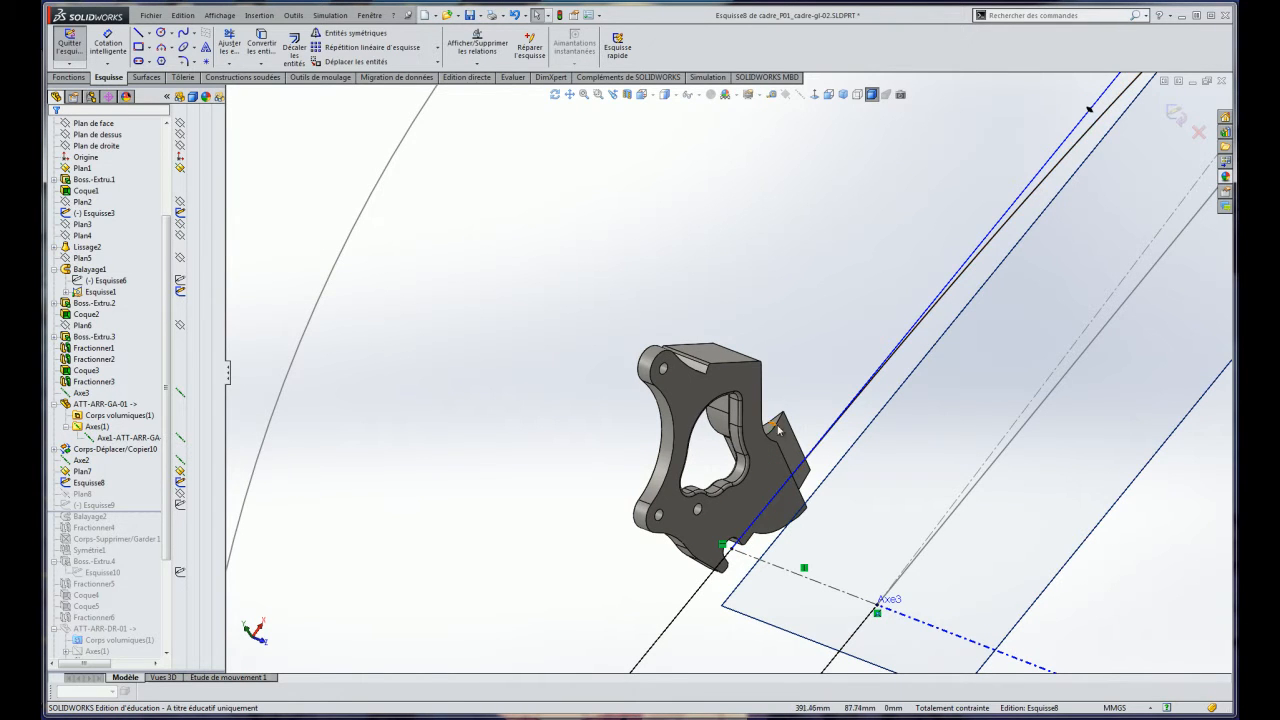
scroll(790, 433, "up", 3)
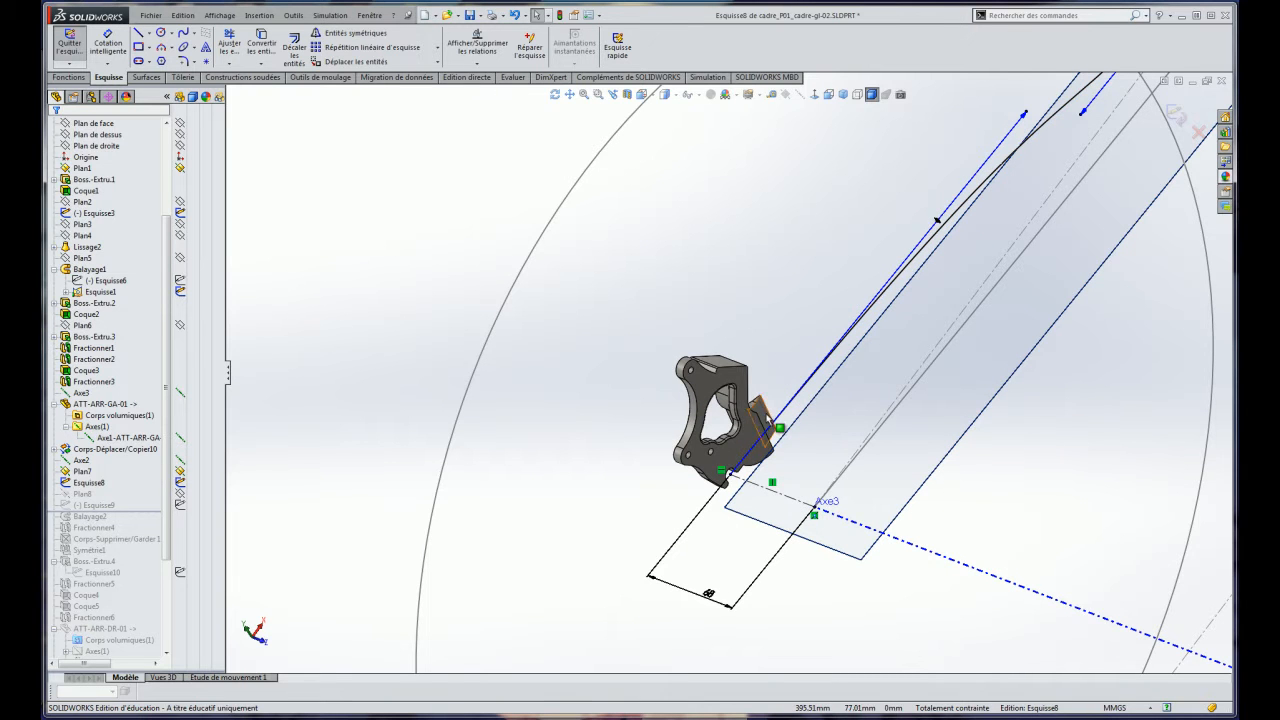
Convert the 68 mm dimension between Axe3 and the path's rear end point into a driven dimension.
left_click(710, 598)
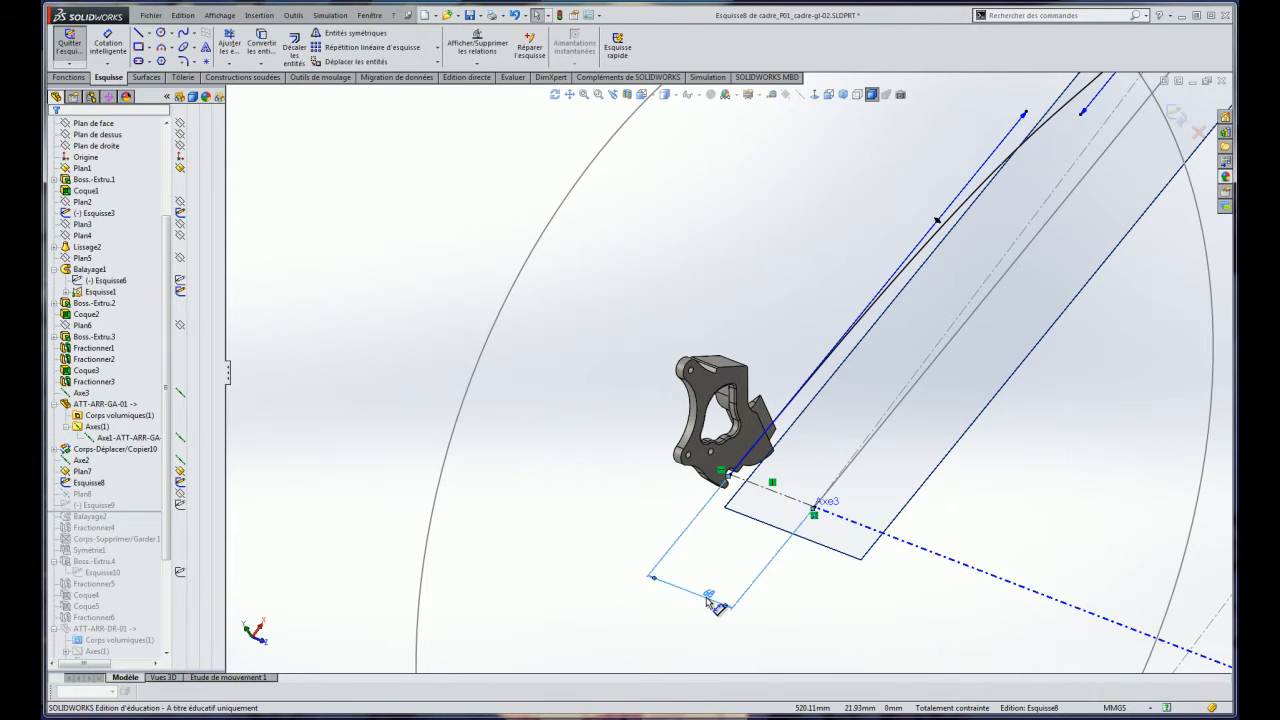
right_click(711, 602)
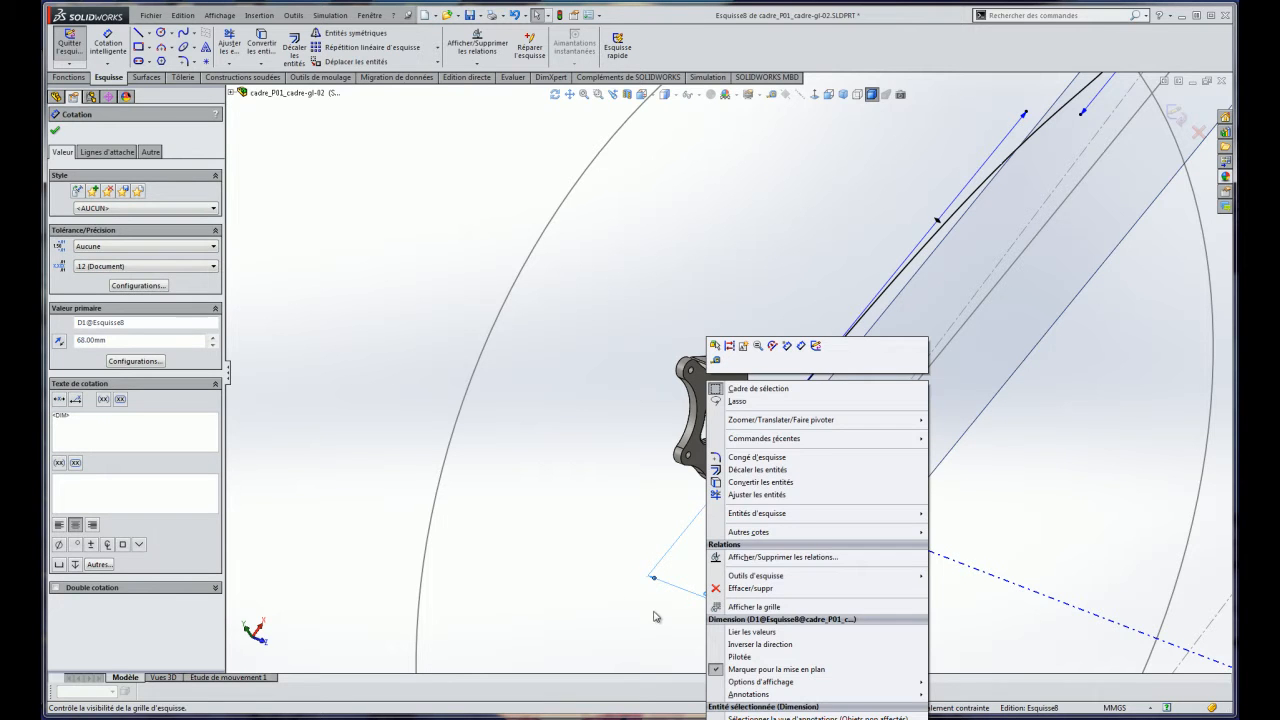
left_click(576, 585)
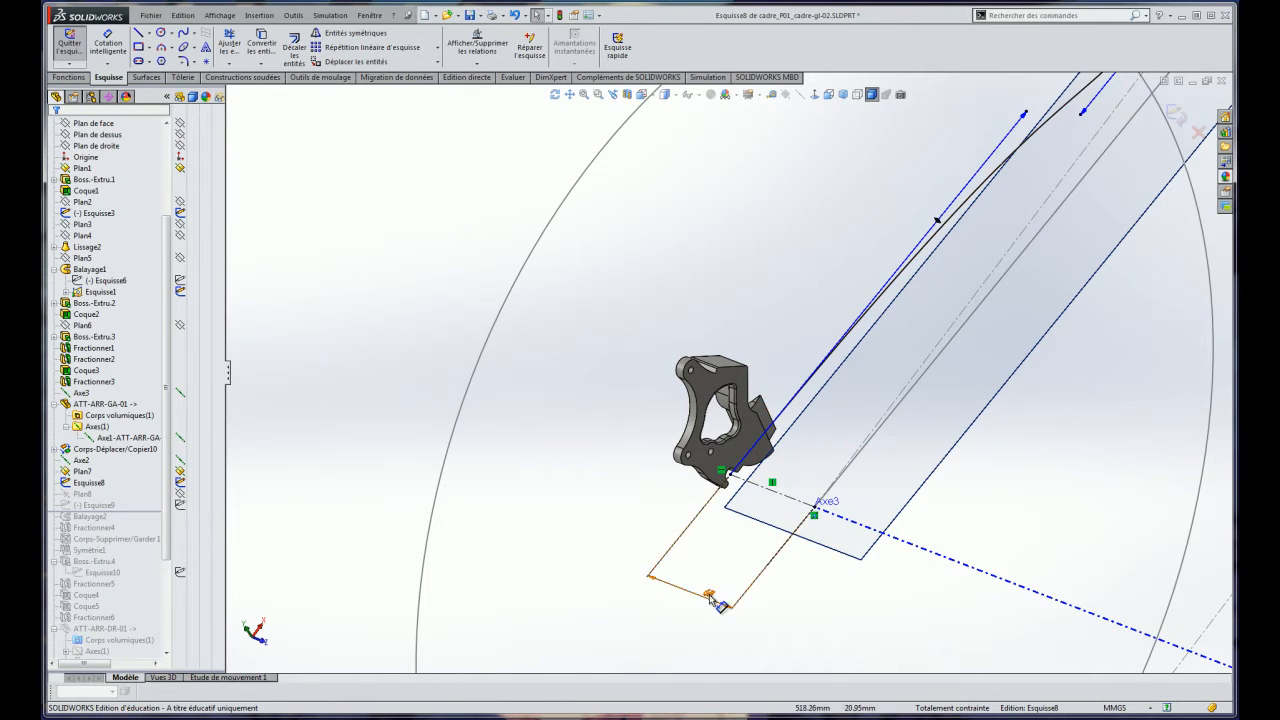
left_click(712, 600)
right_click(712, 601)
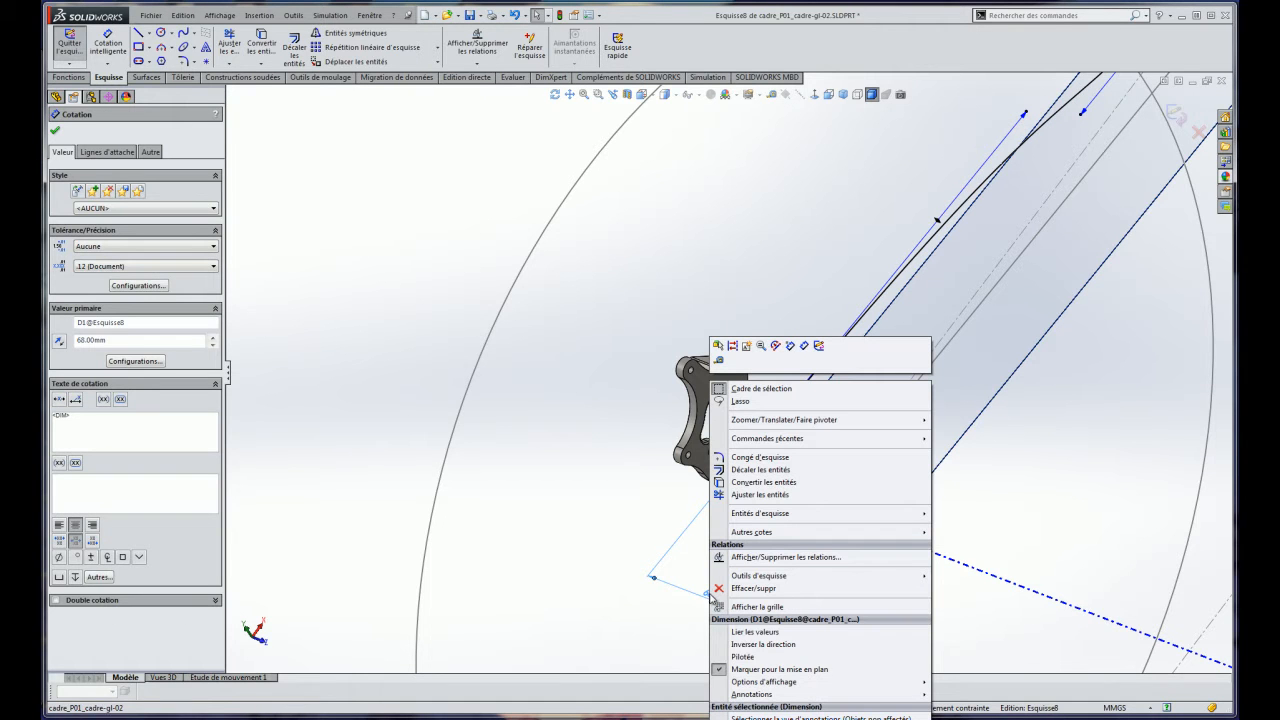
left_click(745, 657)
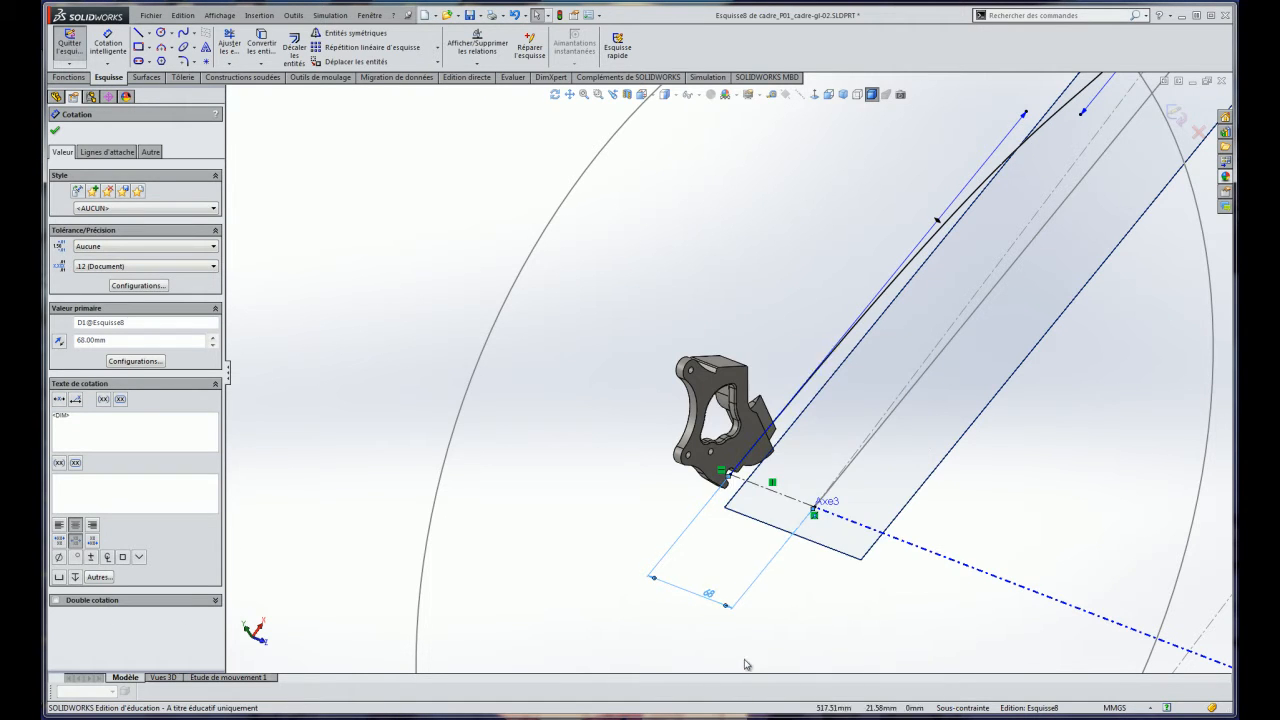
left_click(629, 603)
Move the chainstay path's rear end point outward along the wheel axis to about 81 mm from the frame's centre.
scroll(720, 600, "down", 1)
scroll(720, 605, "down", 3)
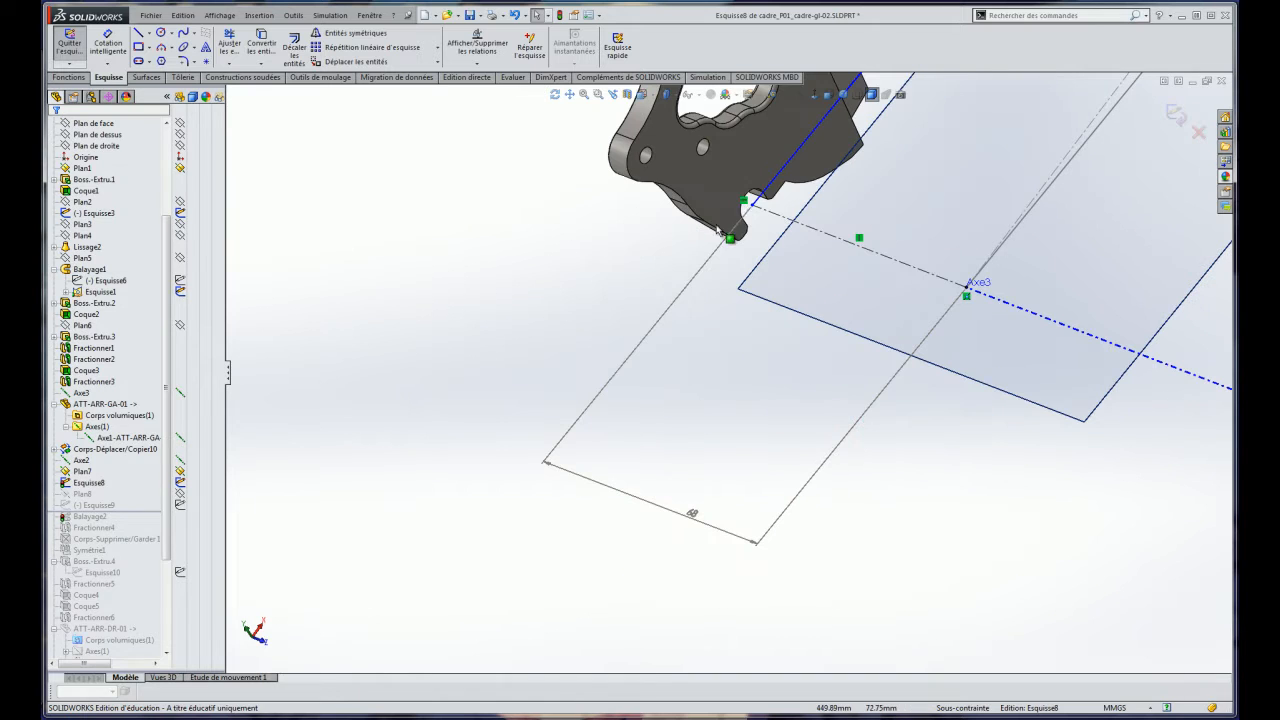
mouse_move(754, 207)
left_mouse_down()
mouse_move(694, 193)
mouse_move(674, 280)
mouse_move(669, 424)
left_mouse_up()
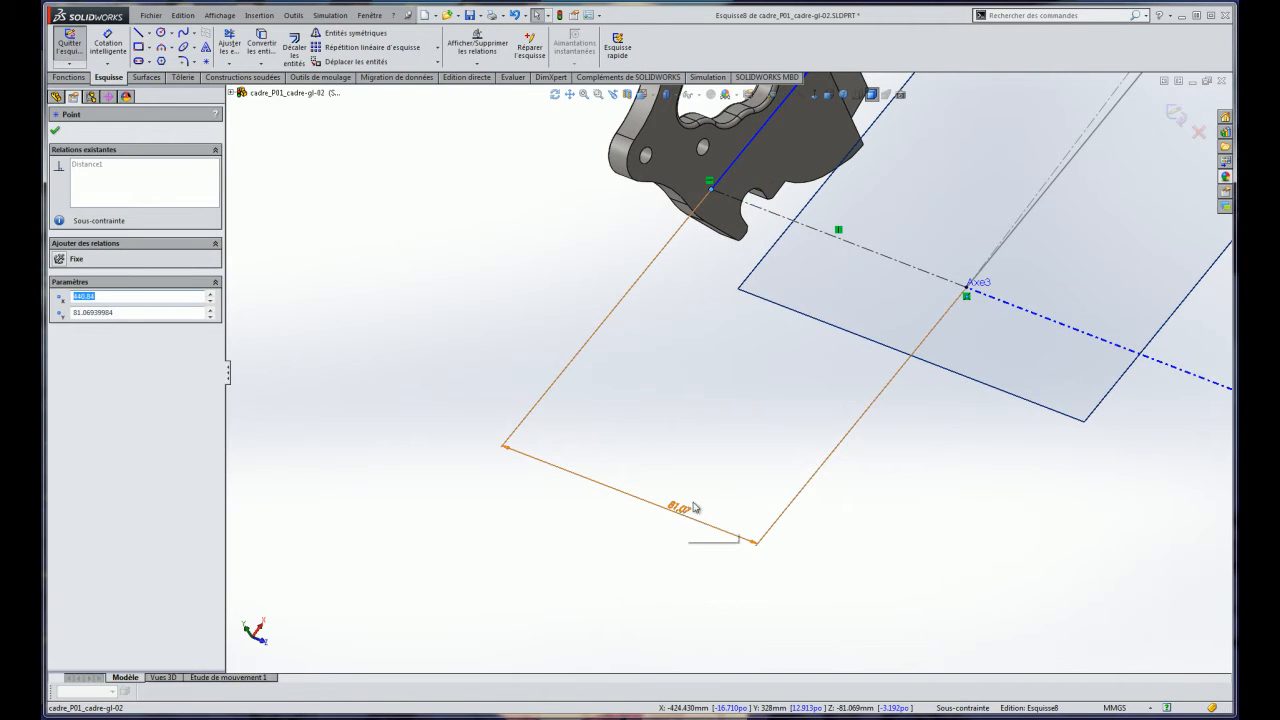
scroll(746, 182, "up", 4)
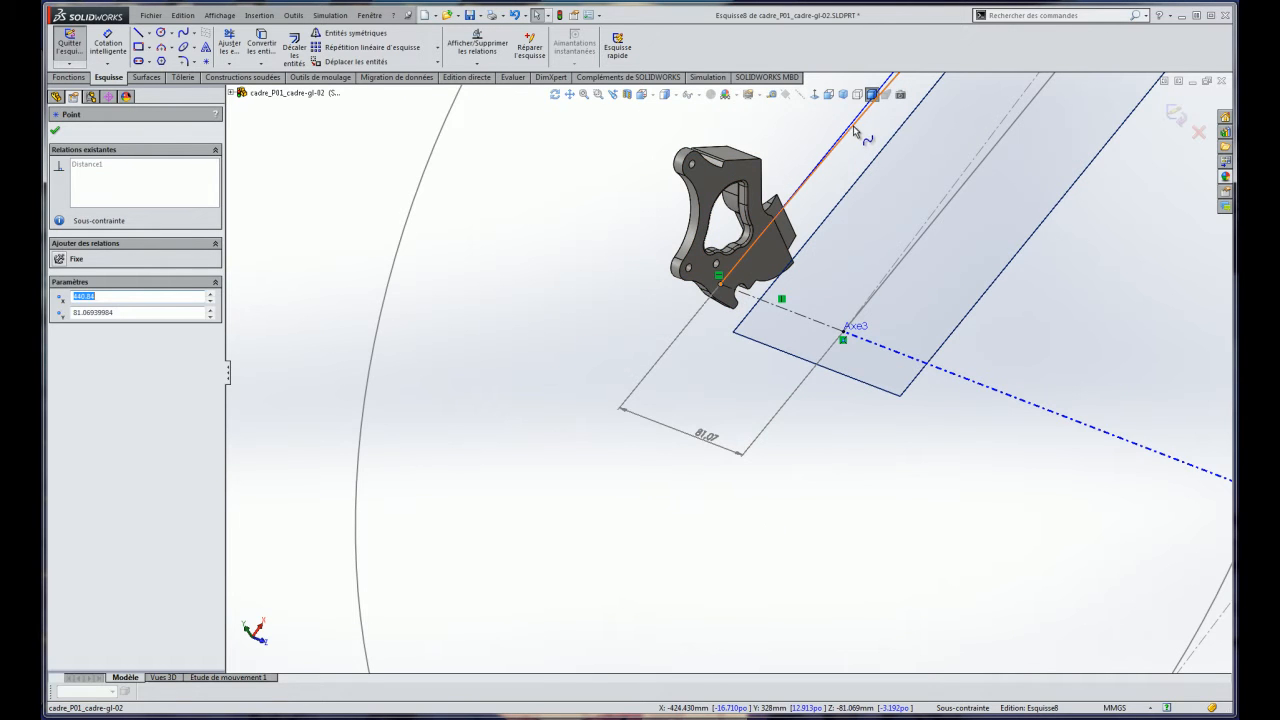
scroll(840, 173, "up", 1)
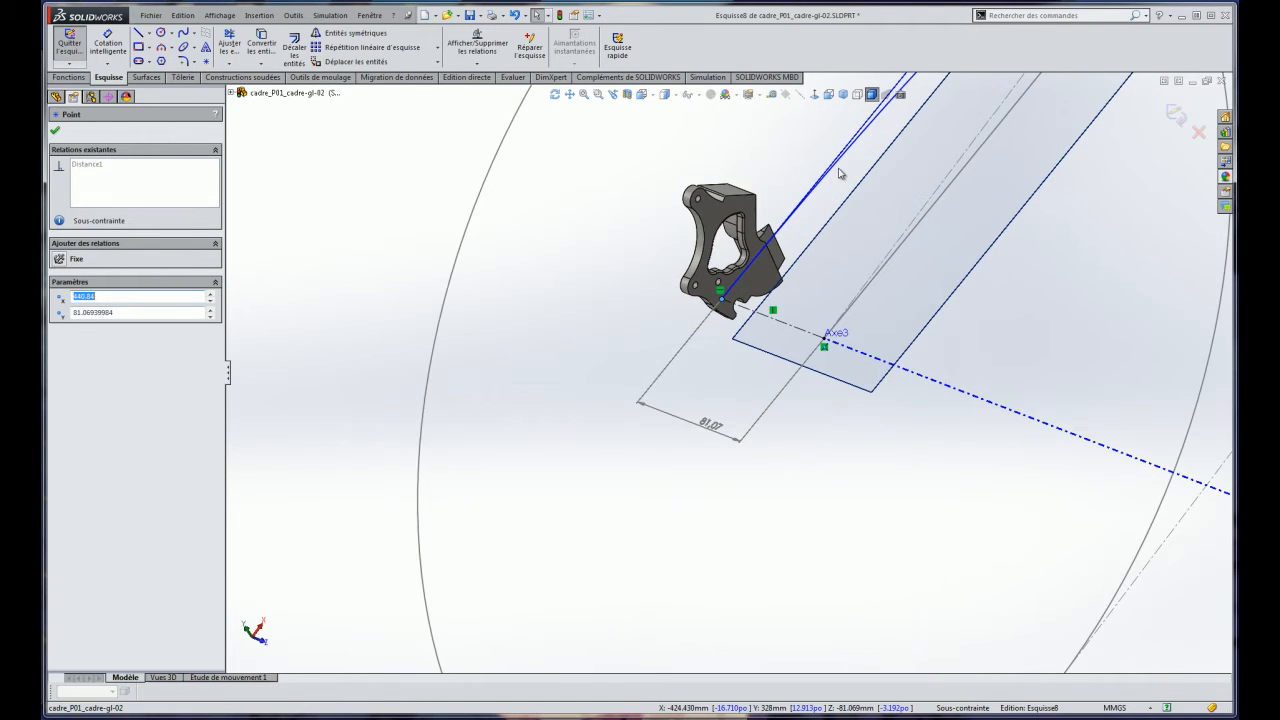
scroll(836, 190, "up", 1)
scroll(757, 400, "down", 2)
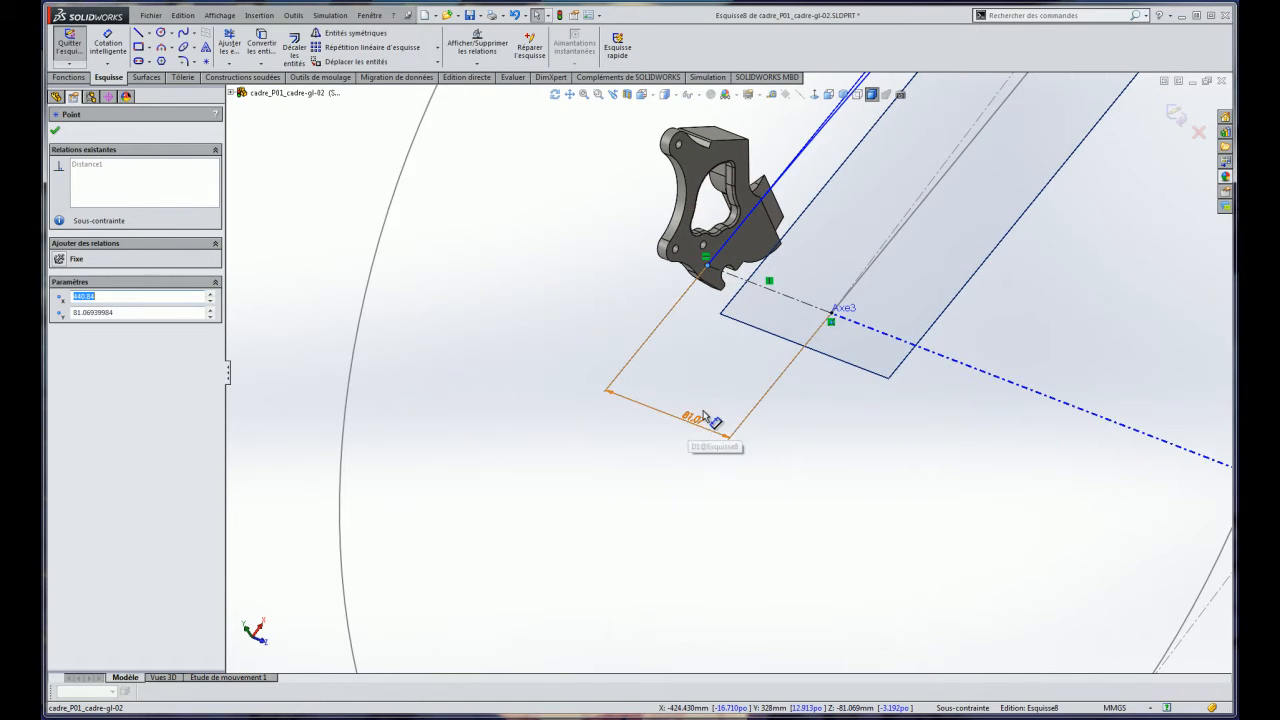
Sketch a horizontal construction line about 51 mm long in the empty area outboard of the dropout.
middle_click_drag(698, 425, 778, 411)
scroll(752, 246, "down", 6)
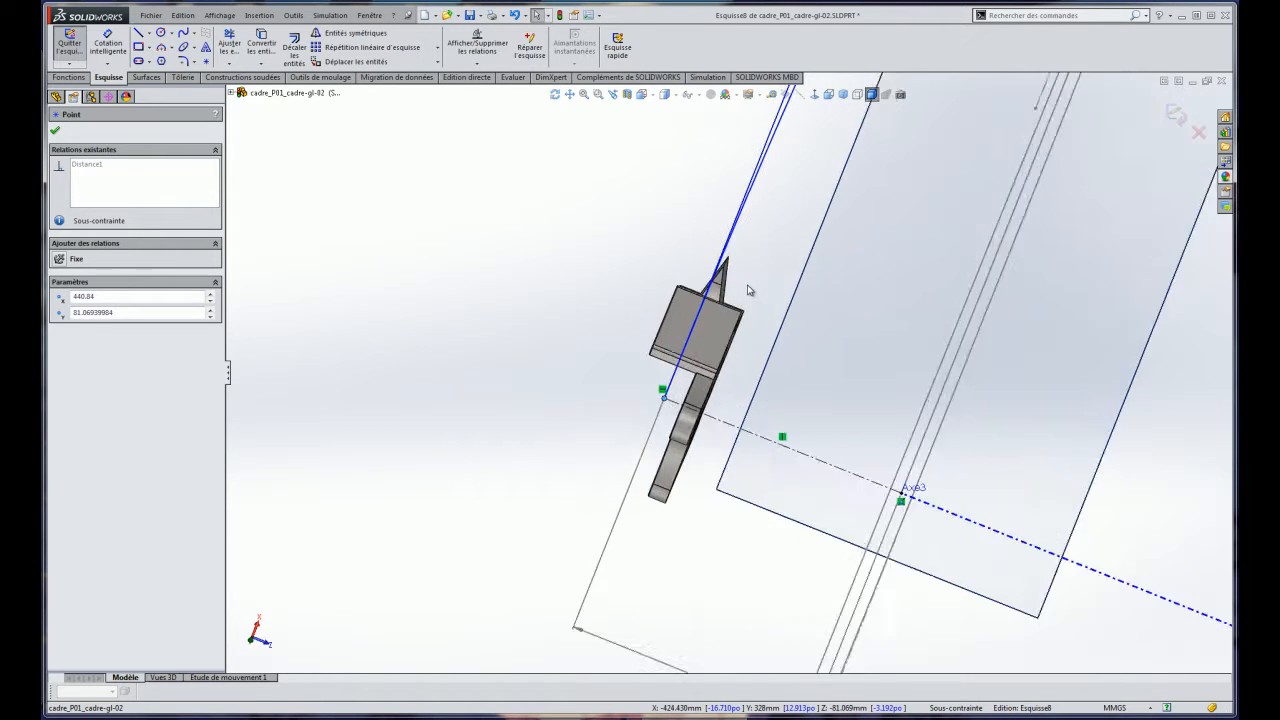
left_click(148, 33)
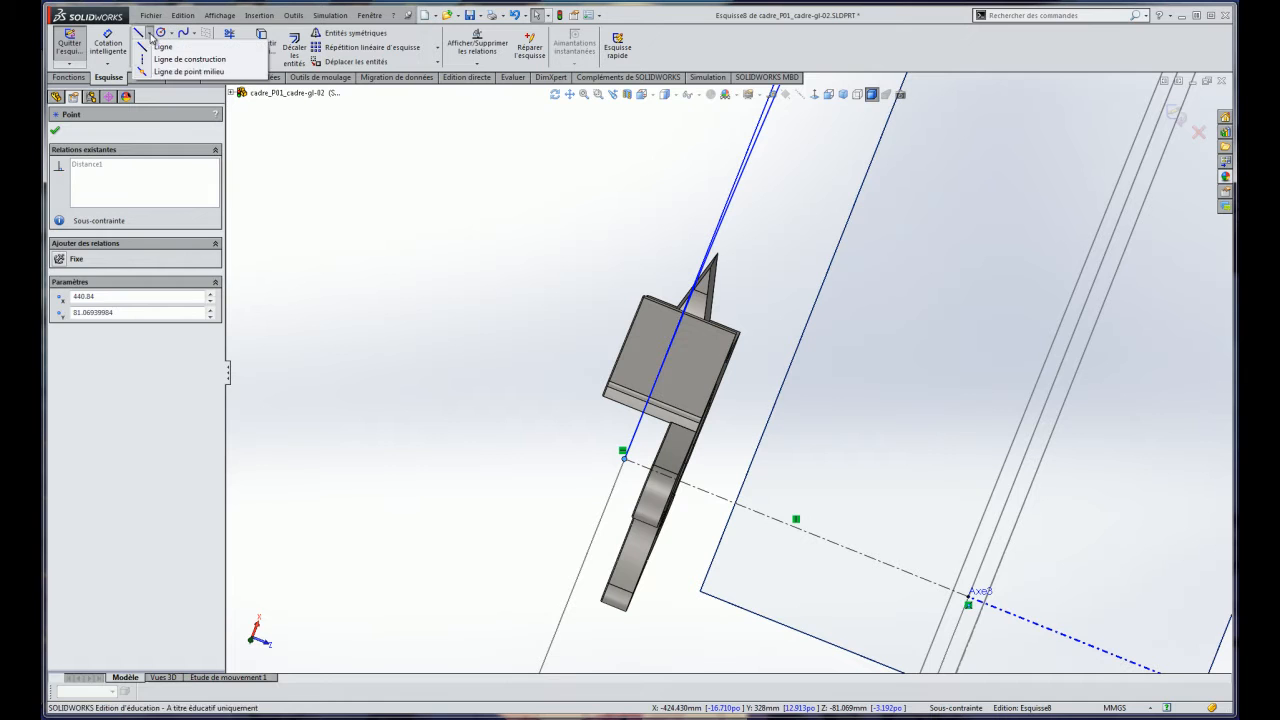
left_click(150, 60)
left_click(446, 397)
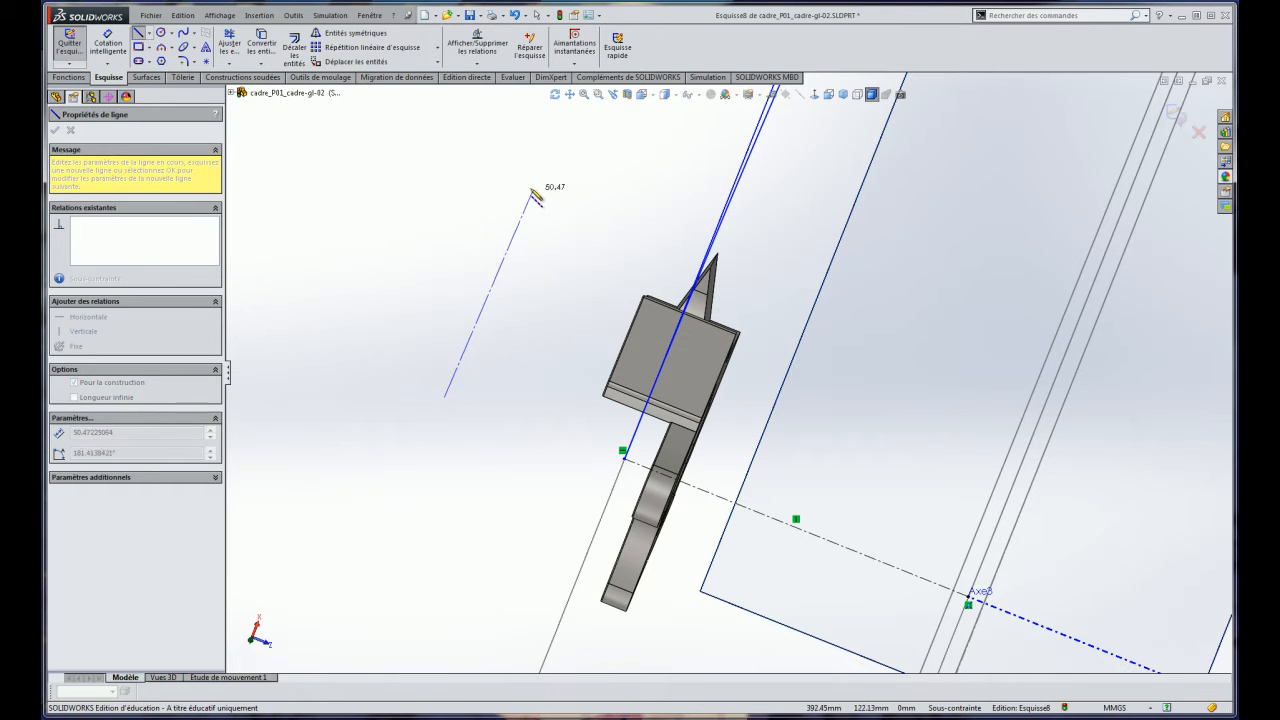
left_click(528, 184)
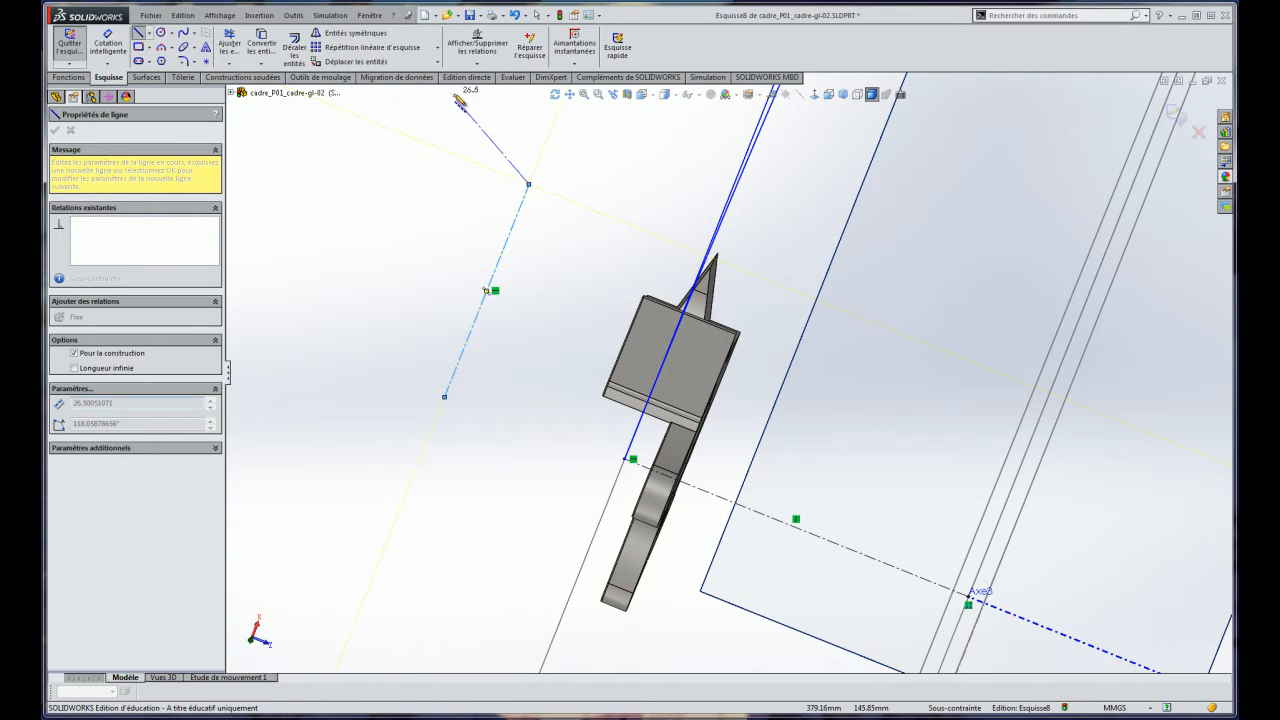
key("Escape")
Make the construction line's front end point coincident with the edge at the tip of the dropout's pointed tab.
left_click(528, 185)
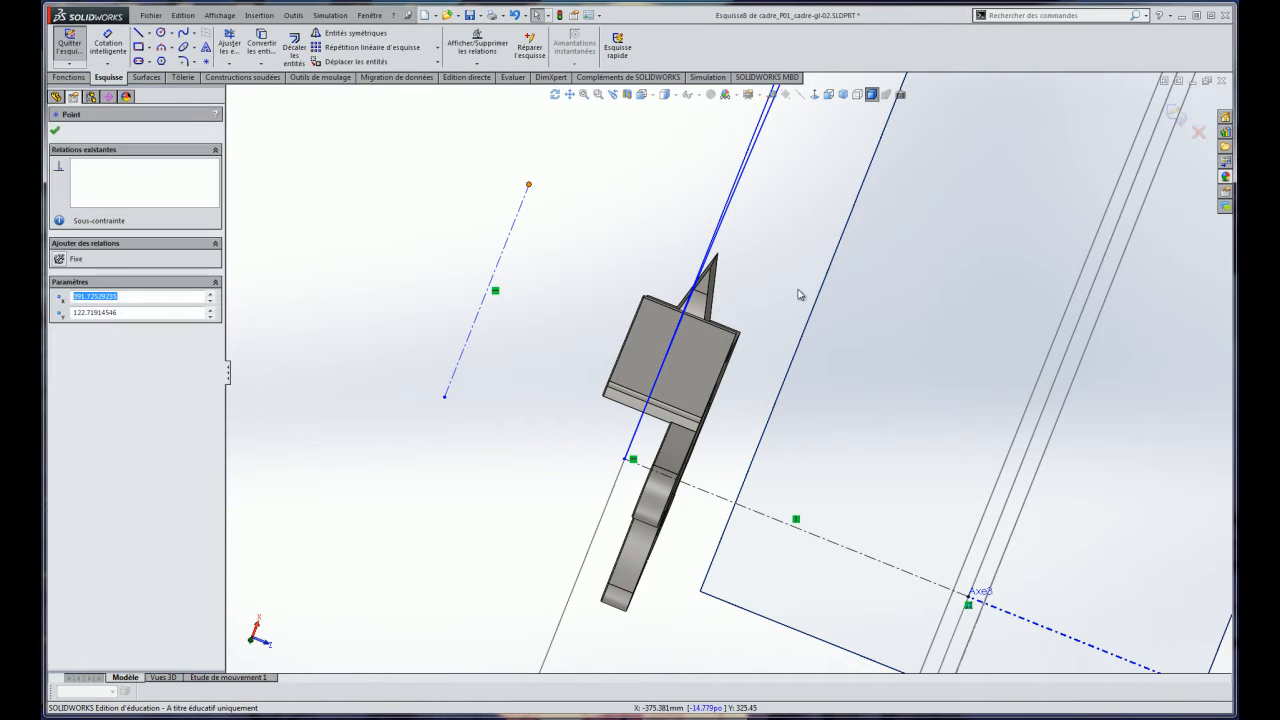
scroll(726, 280, "down", 3)
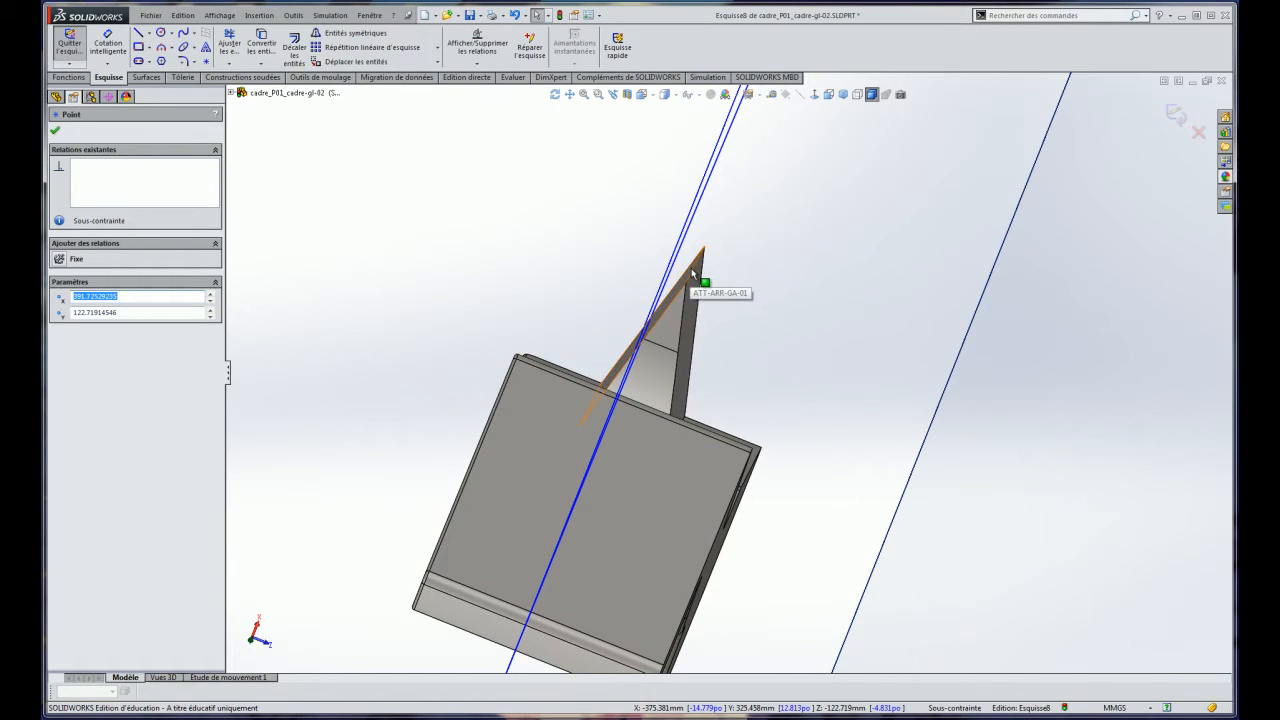
left_click(692, 272, "ctrl")
scroll(615, 280, "up", 3)
scroll(614, 277, "up", 1)
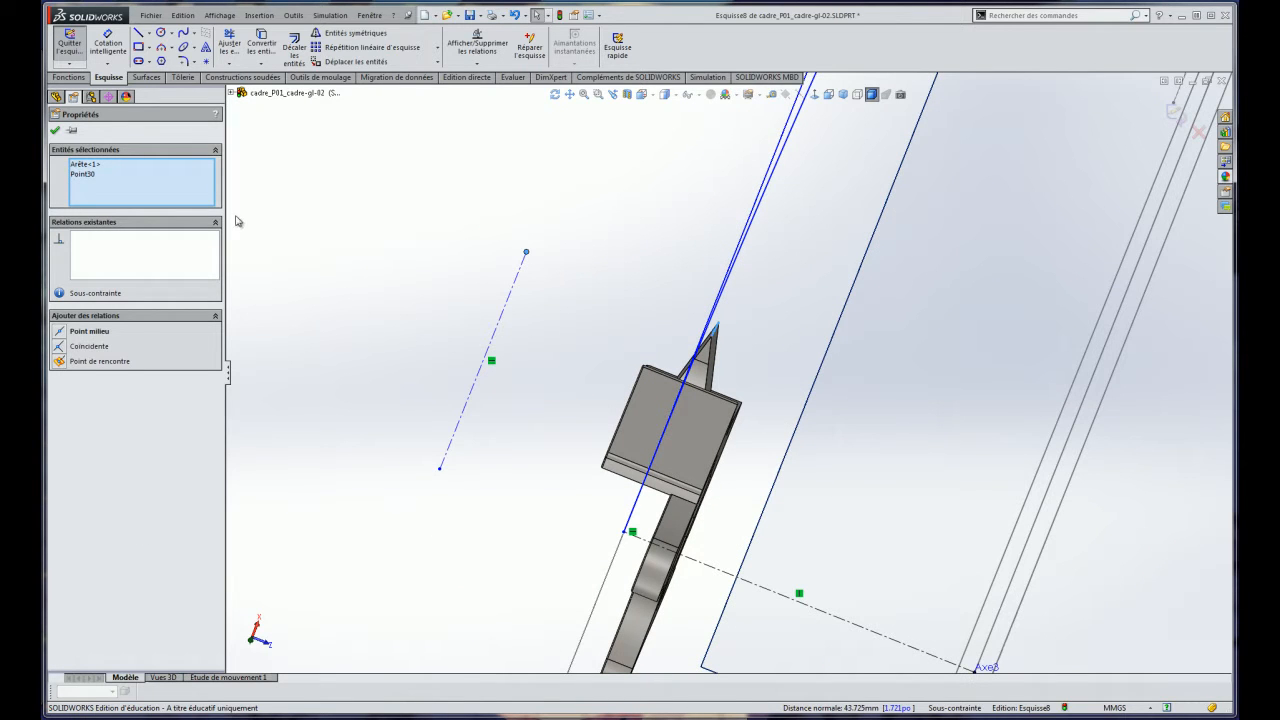
left_click(59, 346)
scroll(630, 385, "down", 1)
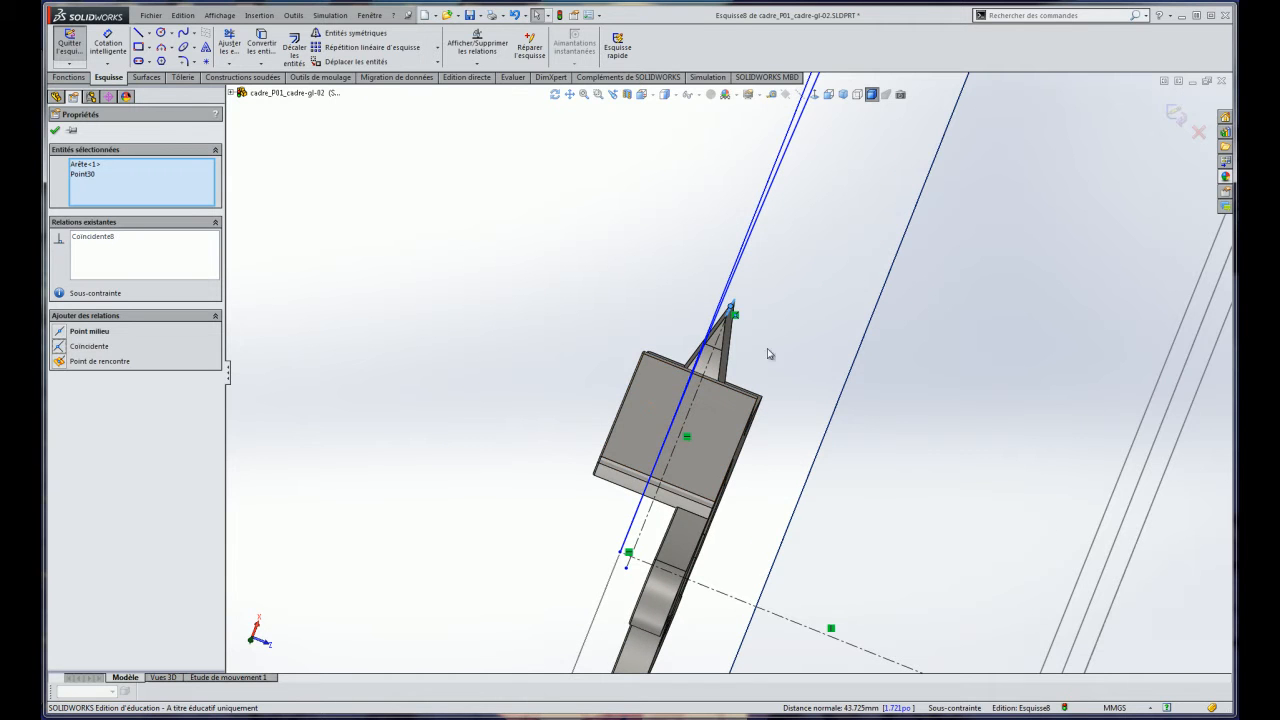
Join the construction line's rear end point to the chainstay path's rear end point.
left_click(541, 269)
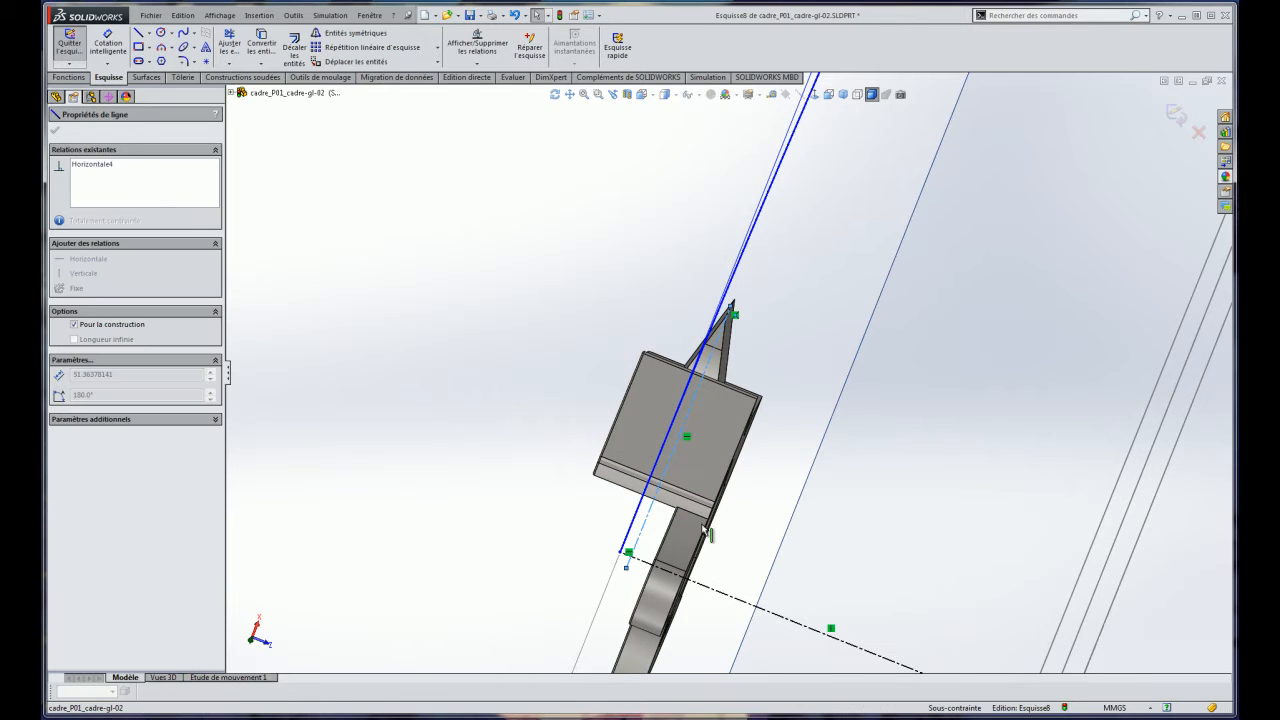
left_click(494, 228)
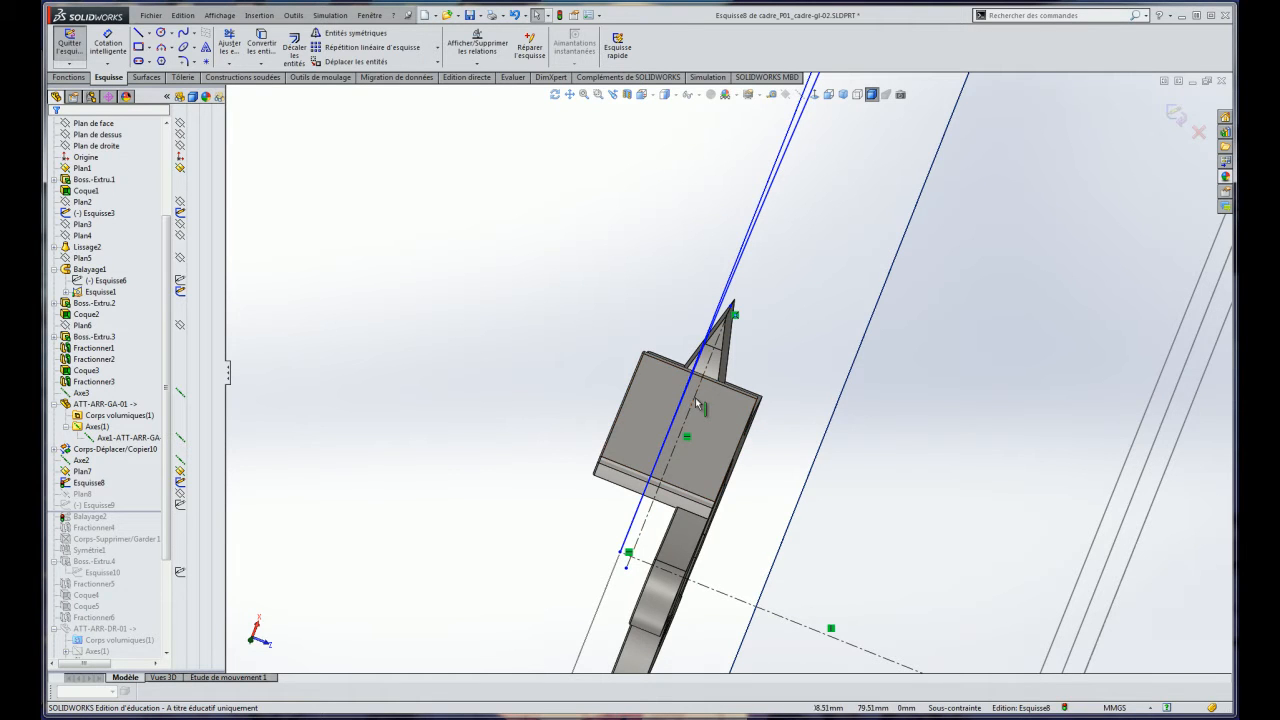
left_click(627, 569)
left_click(621, 552, "ctrl")
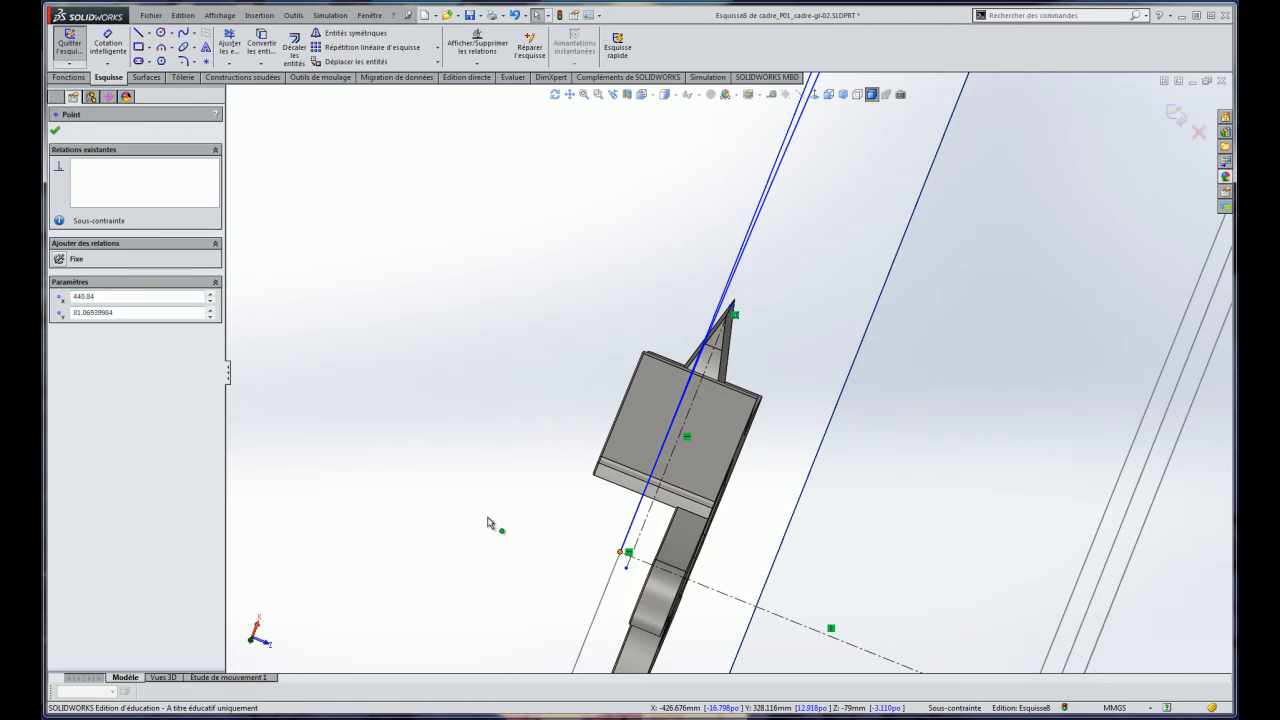
left_click(62, 376)
left_click(571, 409)
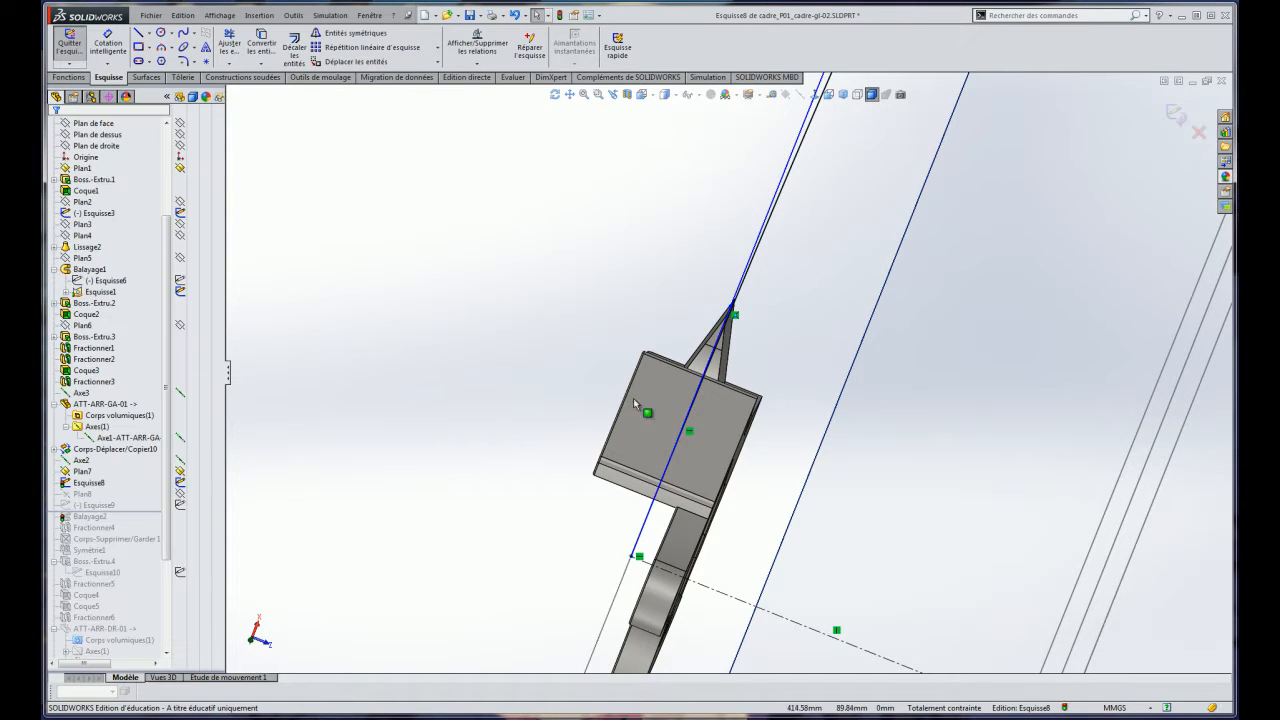
Check the path's alignment with the dropout and the wheel axis, and exit Esquisse8.
scroll(840, 275, "up", 3)
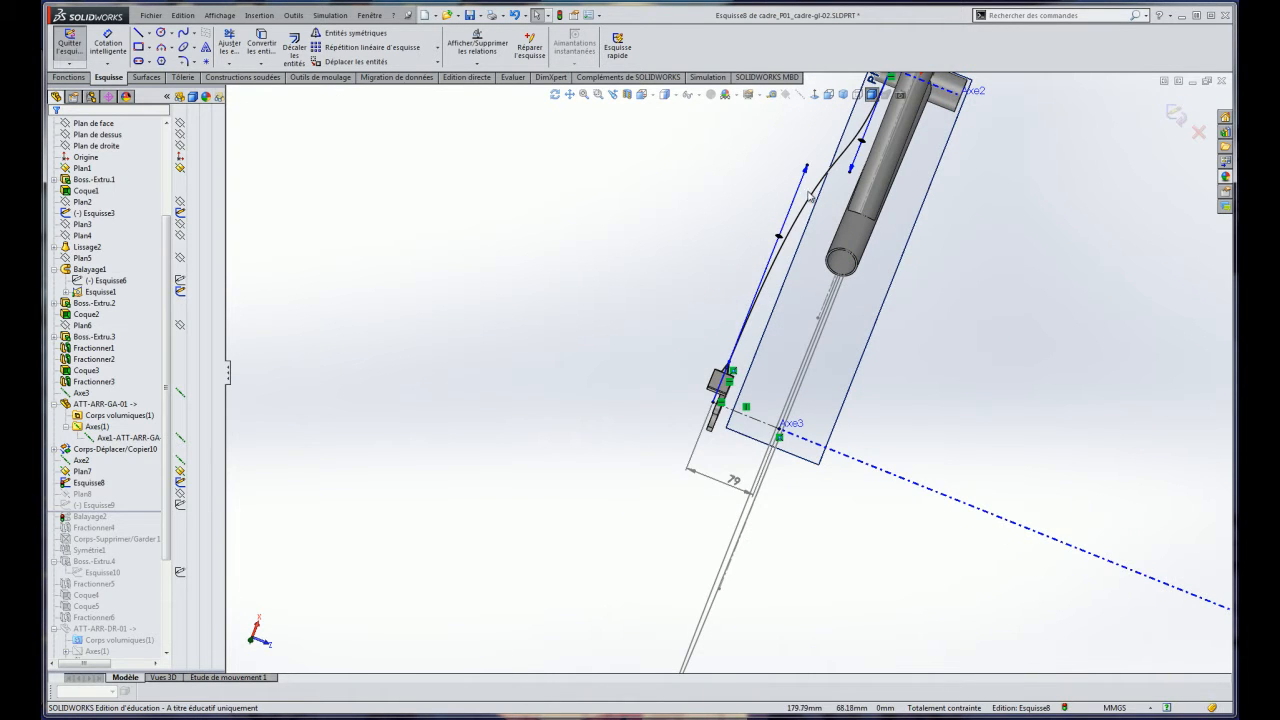
scroll(744, 637, "down", 3)
scroll(716, 258, "down", 2)
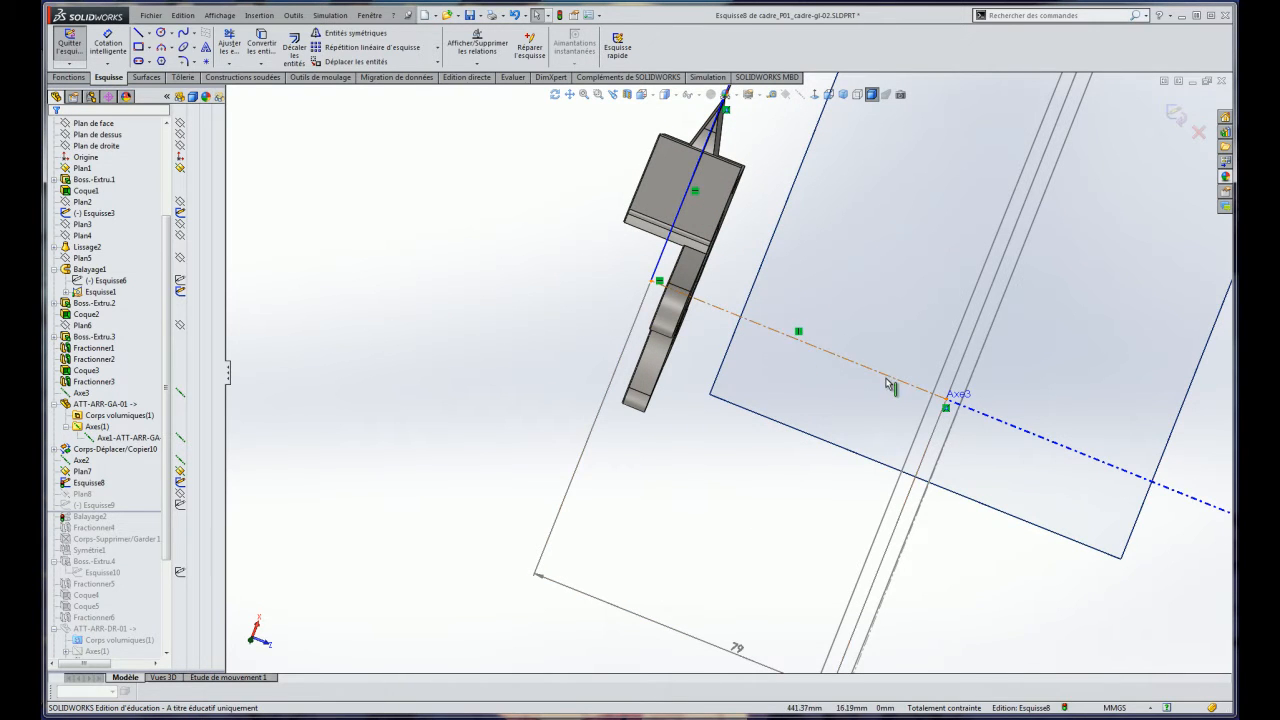
left_click(1176, 113)
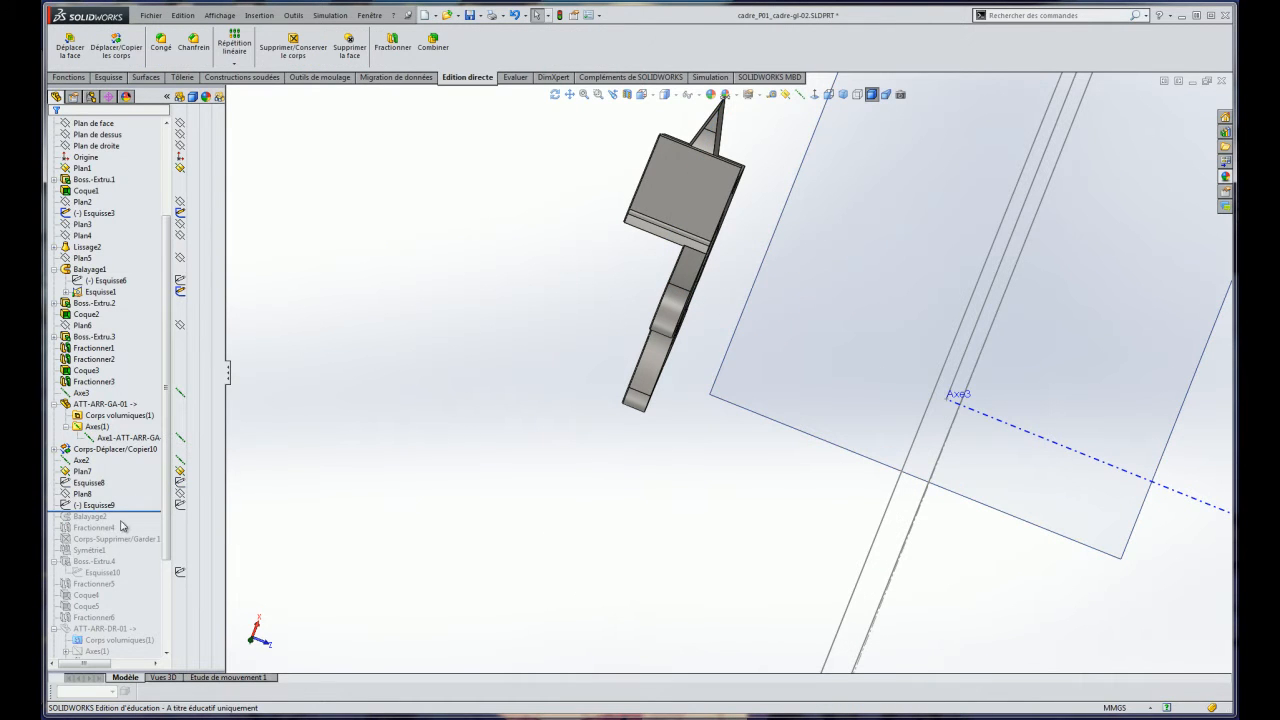
Roll the feature history forward past Balayage2 and inspect the swept chainstay where it meets the dropout.
scroll(897, 140, "up", 6)
scroll(858, 175, "down", 2)
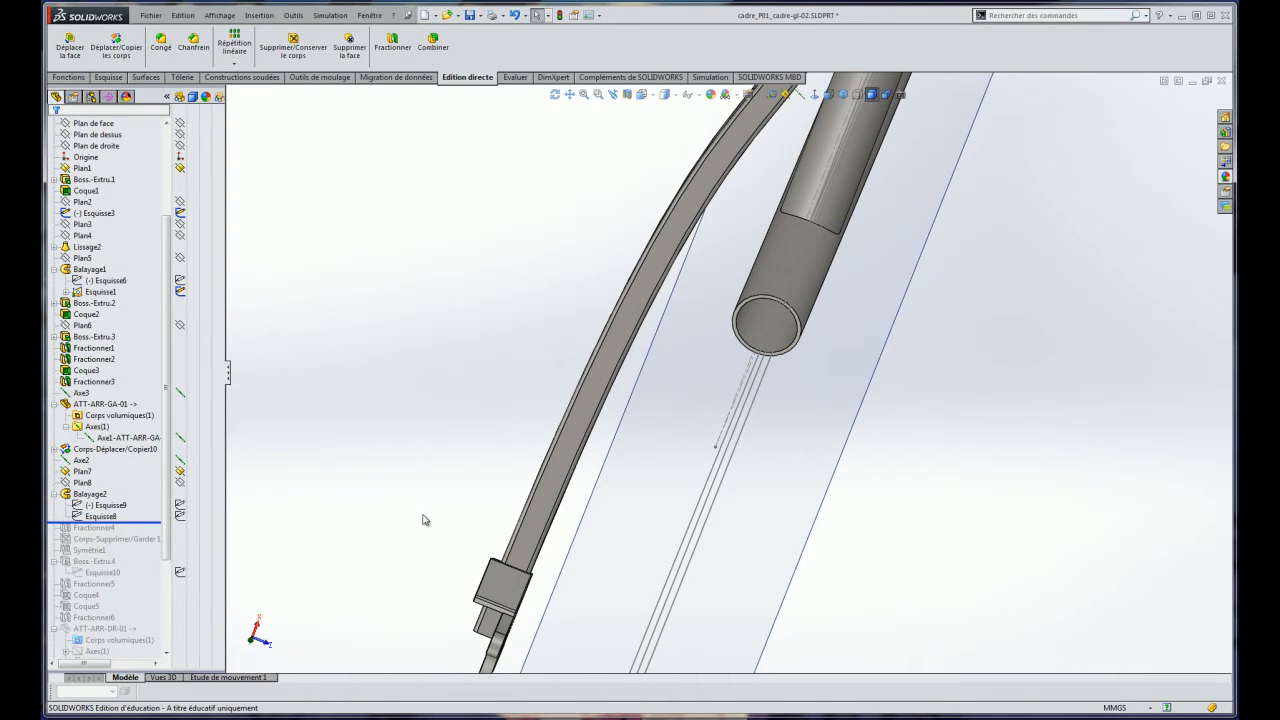
middle_click_drag(428, 525, 450, 562)
scroll(423, 518, "down", 6)
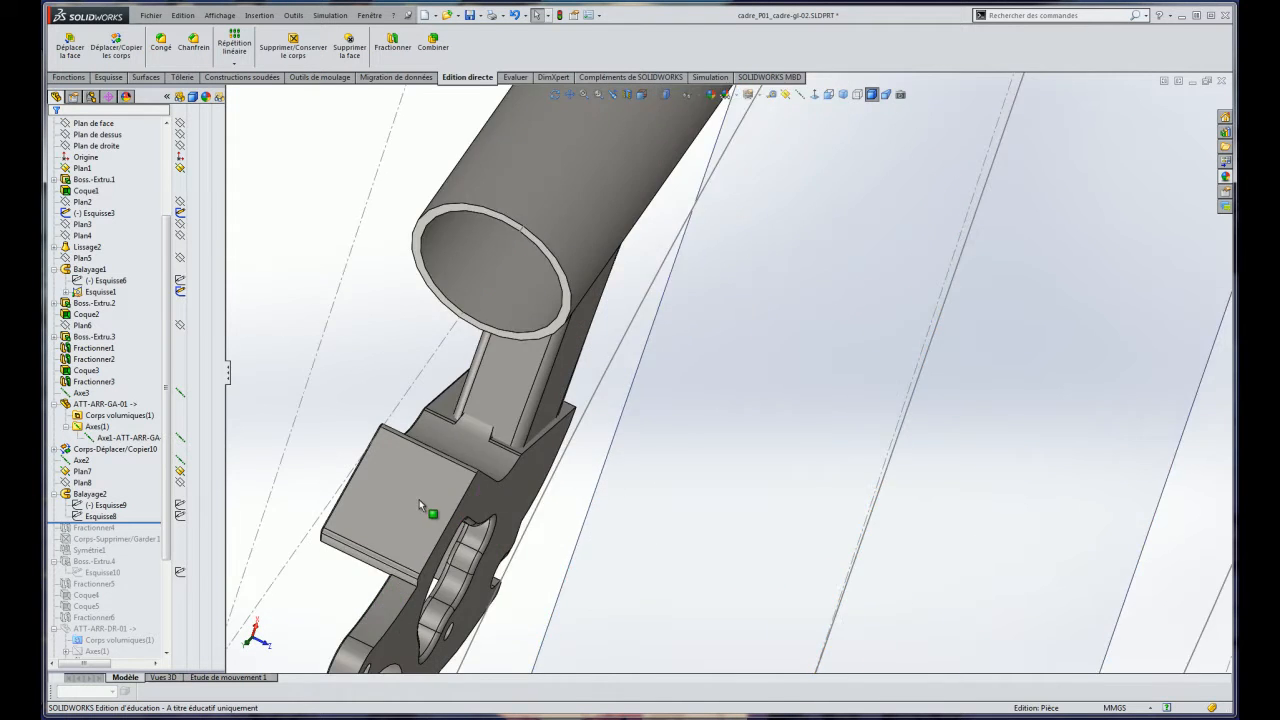
Reopen Esquisse8 for editing and examine how the chainstay path and its construction line align with the dropout's pointed tab.
middle_click_drag(556, 318, 629, 338)
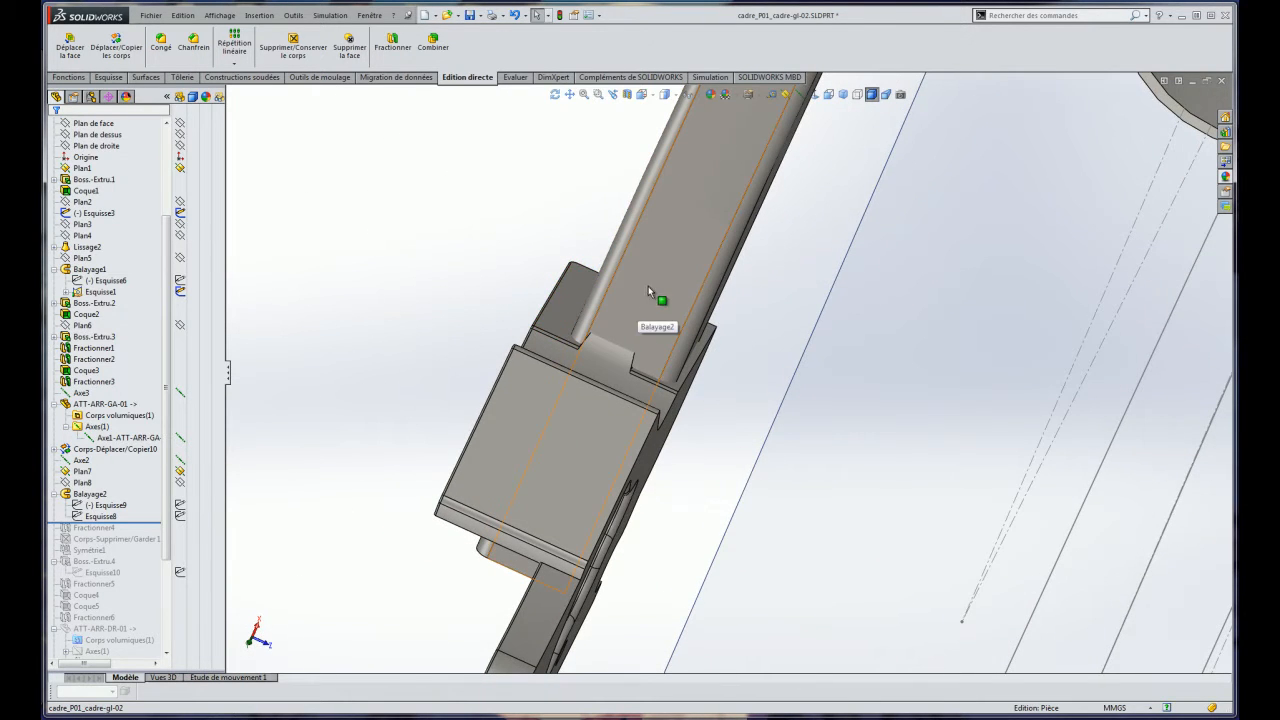
left_click(104, 516)
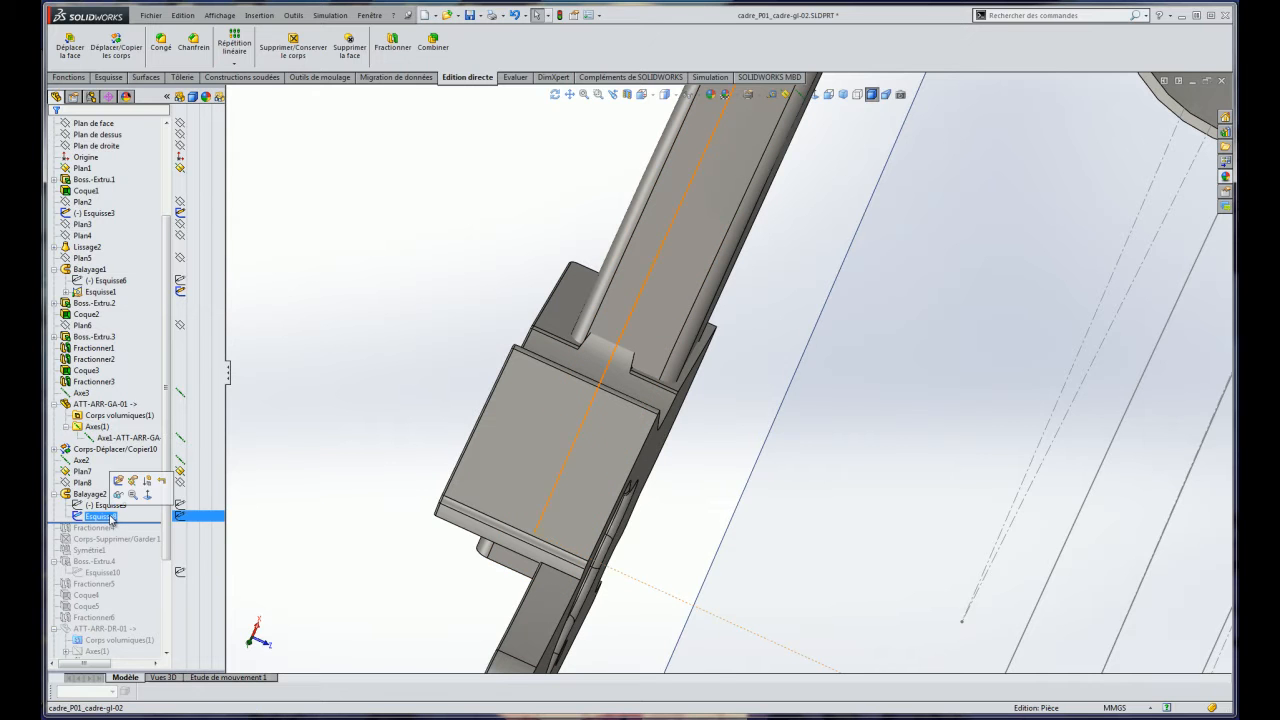
left_click(121, 485)
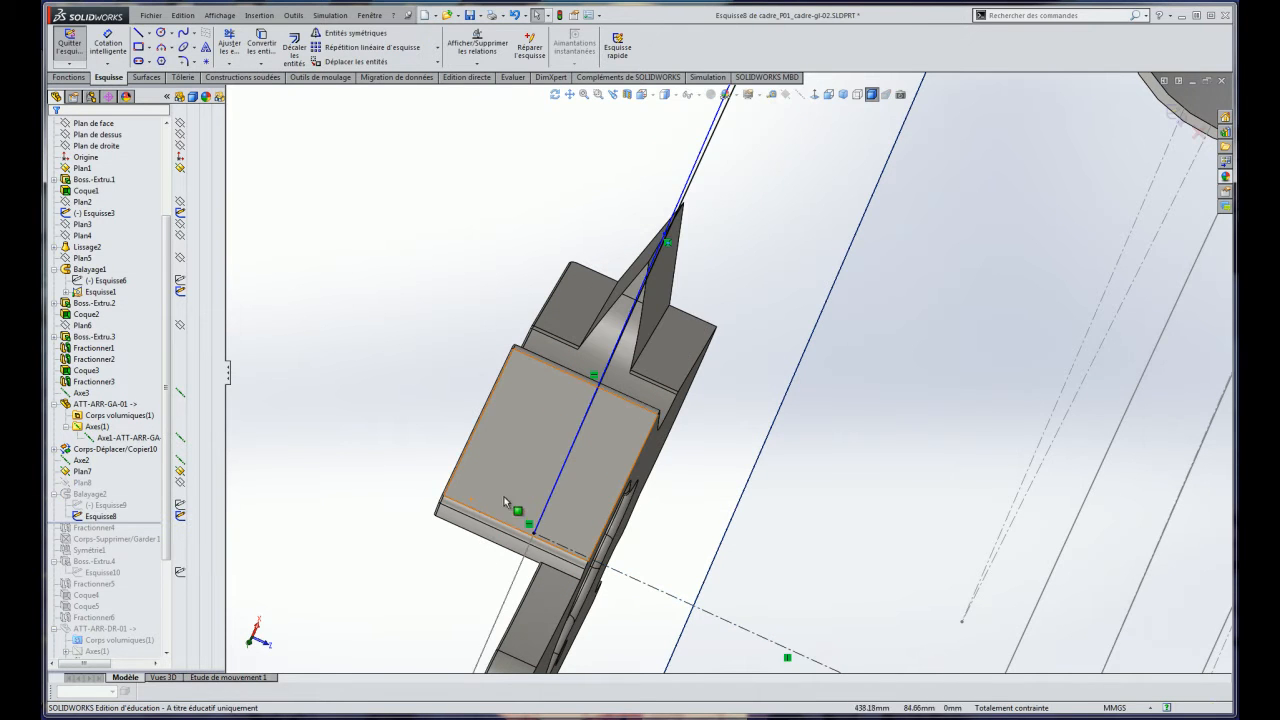
scroll(530, 505, "down", 5)
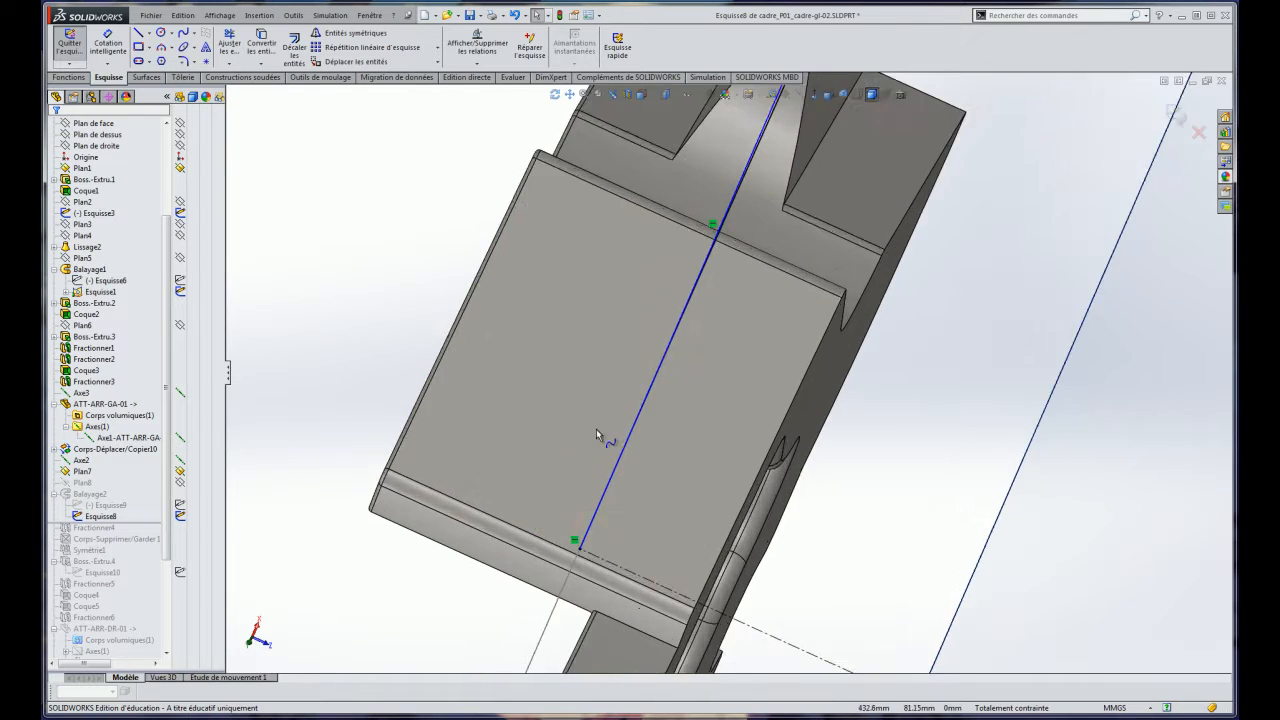
scroll(596, 435, "up", 5)
scroll(695, 490, "down", 3)
mouse_move(724, 415)
middle_mouse_down()
mouse_move(726, 372)
mouse_move(711, 374)
mouse_move(794, 271)
middle_mouse_up()
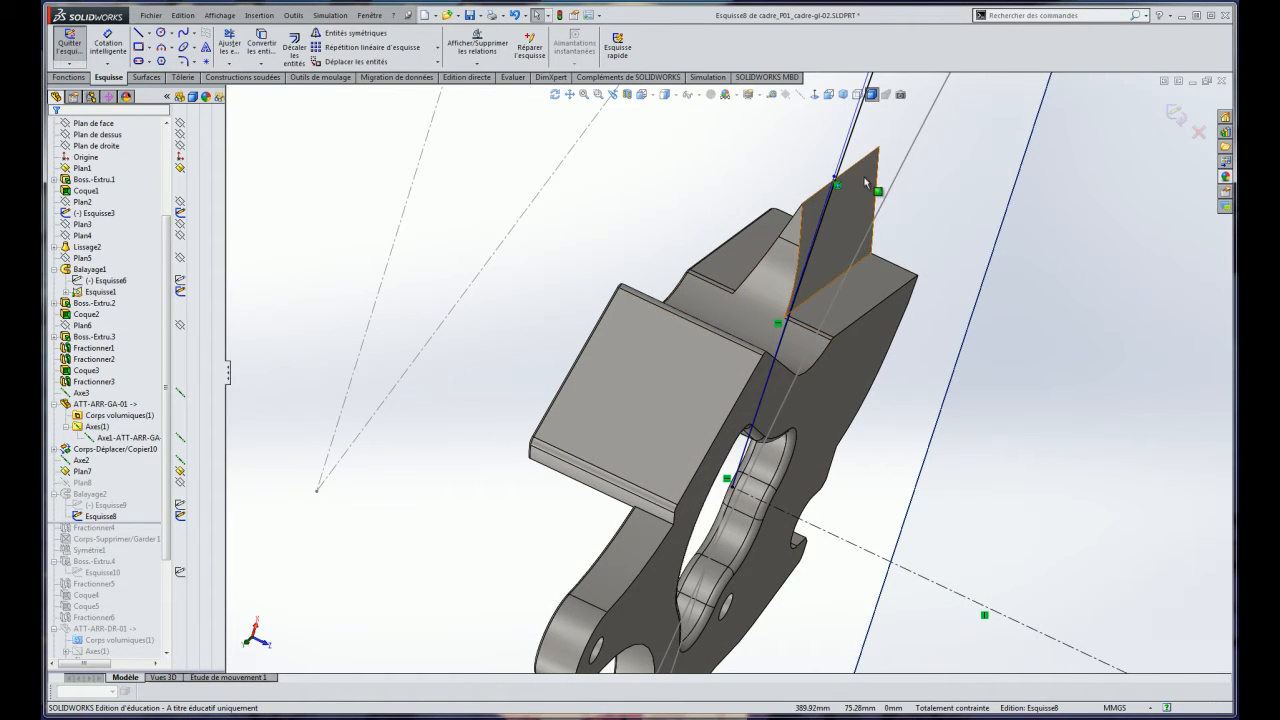
scroll(822, 229, "down", 4)
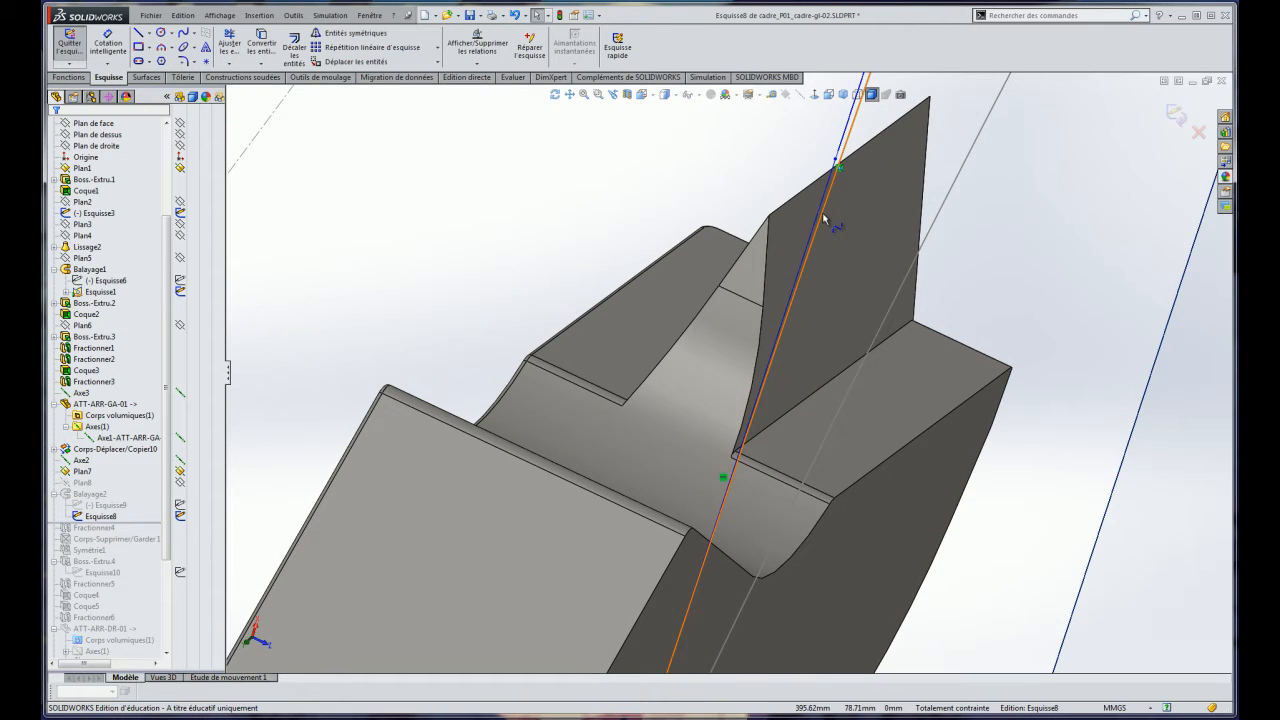
middle_click_drag(833, 329, 627, 651)
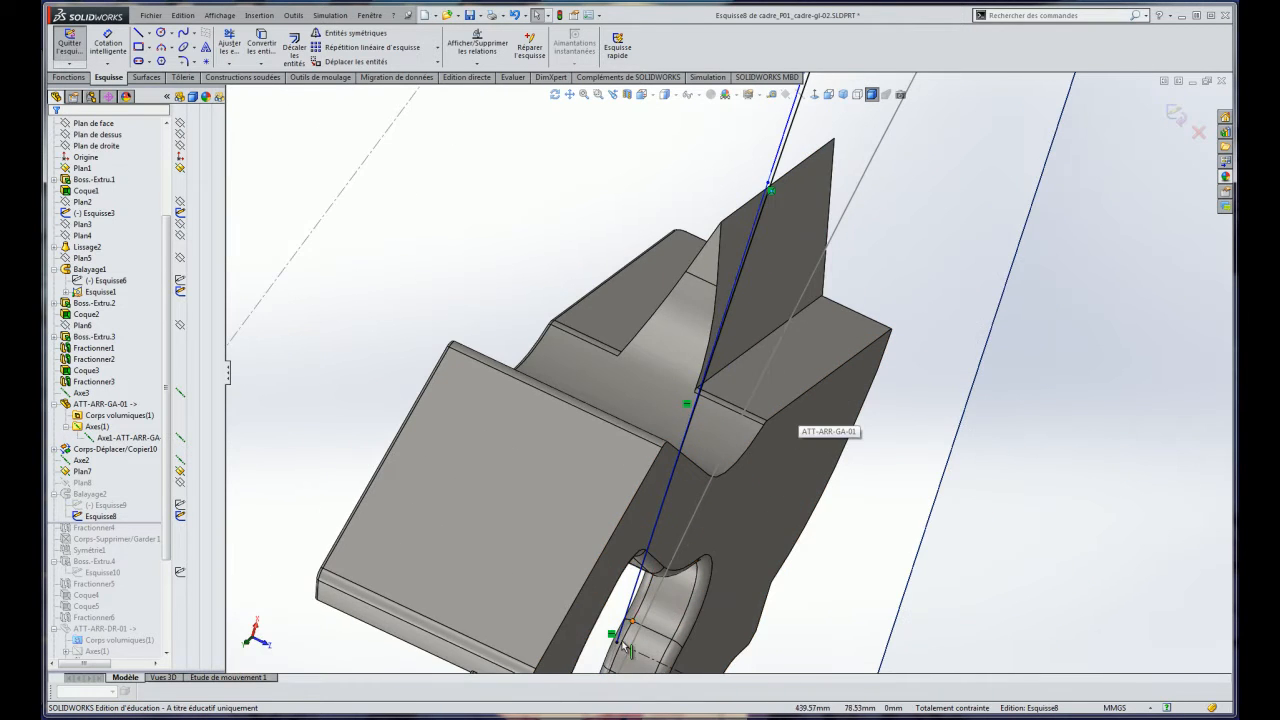
Delete the construction line joining the dropout's tab to the chainstay path, and move the path's rear end point sideways away from the dropout slot.
left_click(757, 222)
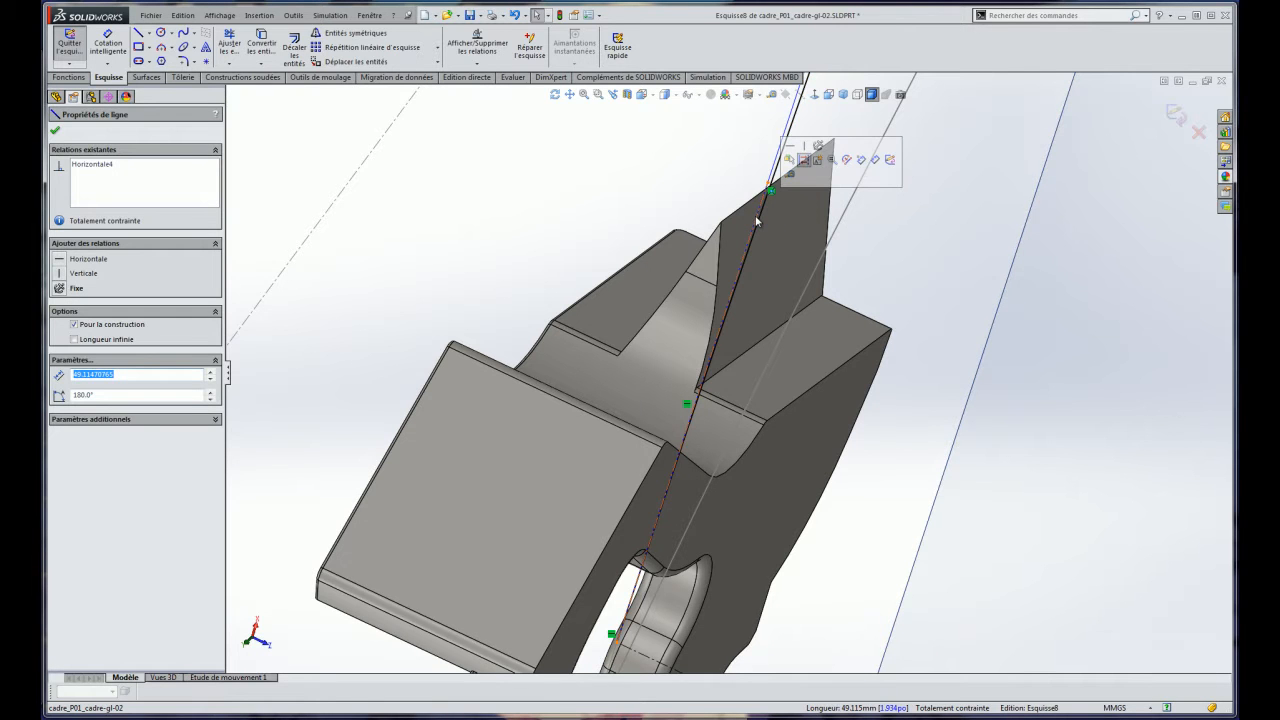
key("Delete")
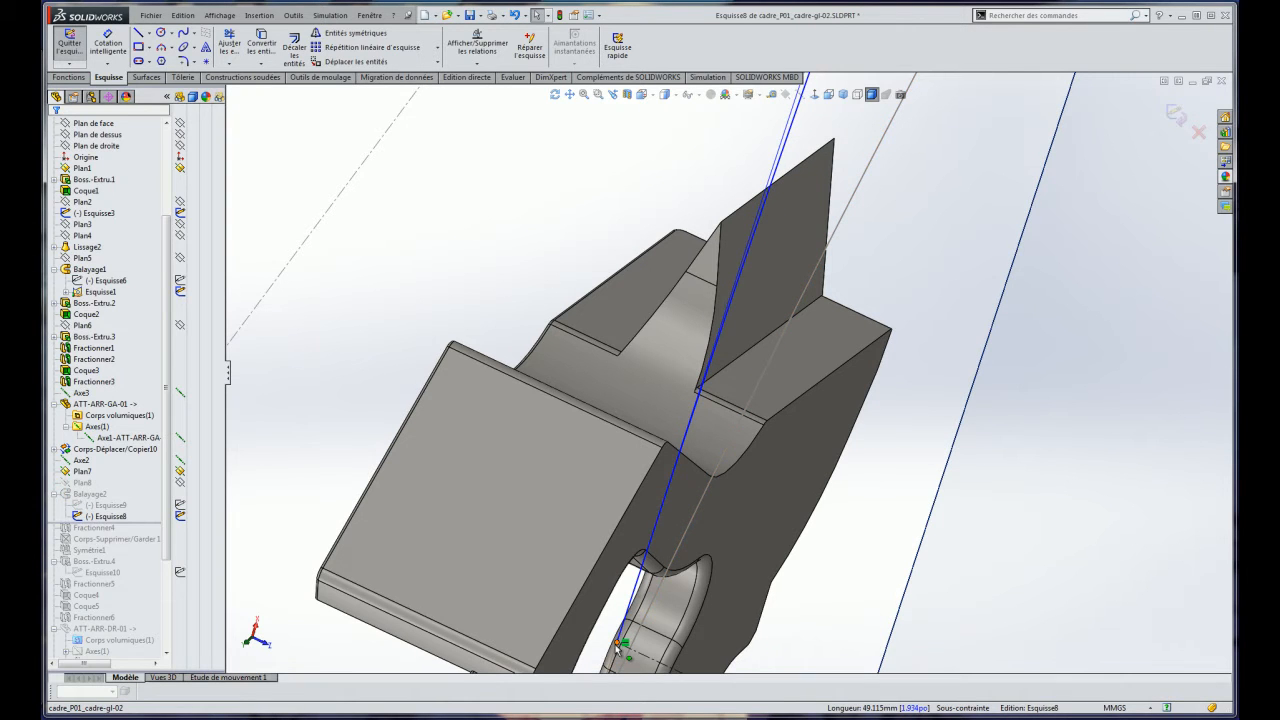
left_click_drag(617, 646, 505, 589)
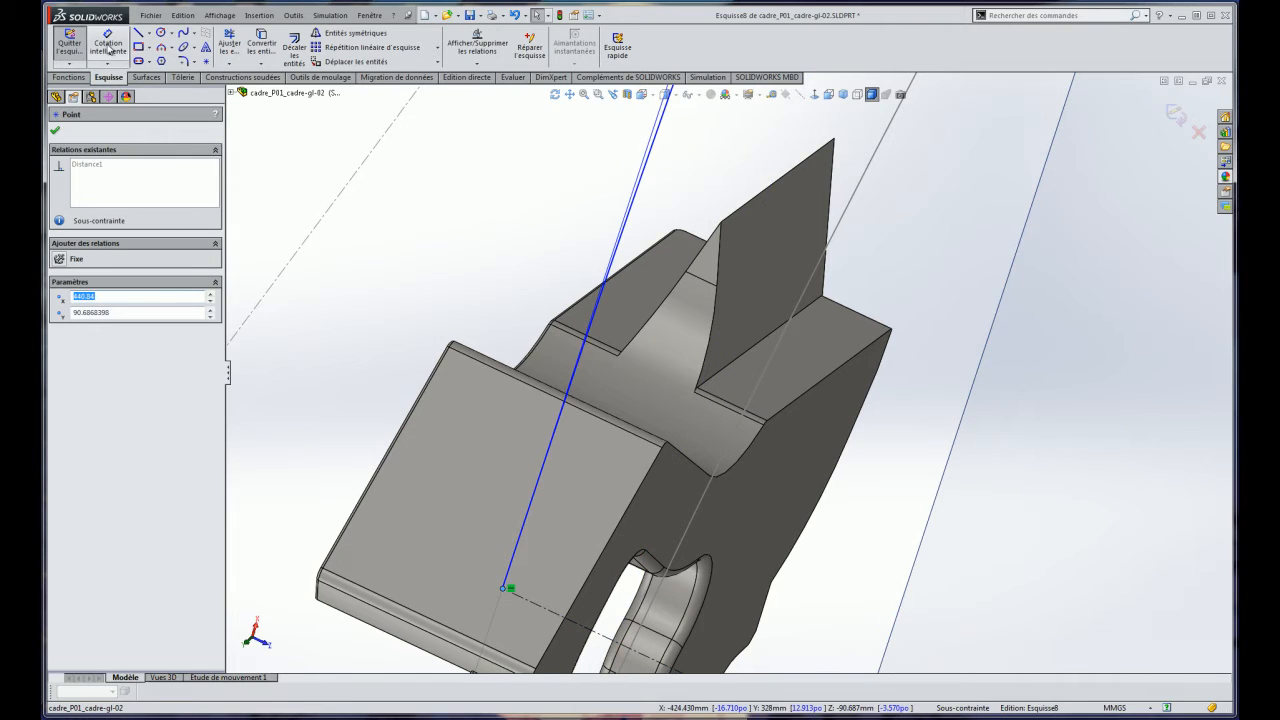
Sketch a horizontal construction line about 38 mm long over the dropout bracket, beside the sweep path's end.
left_click(150, 35)
left_click(149, 60)
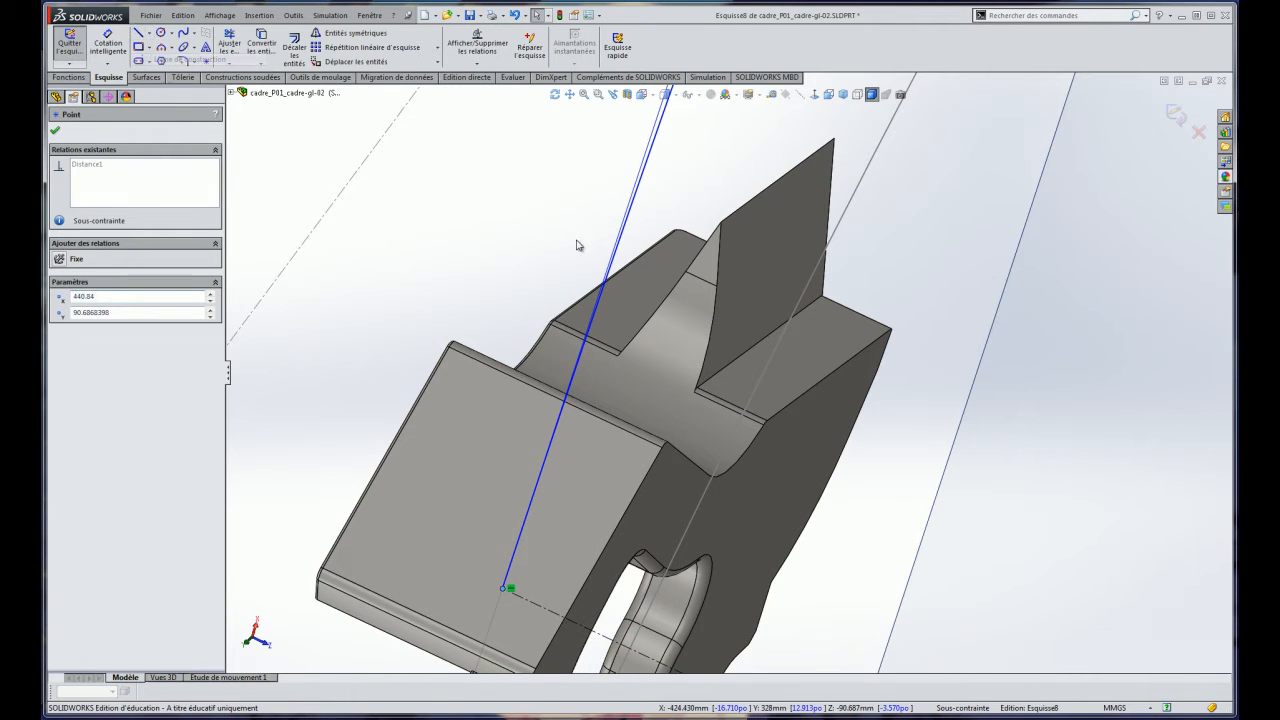
left_click(686, 262)
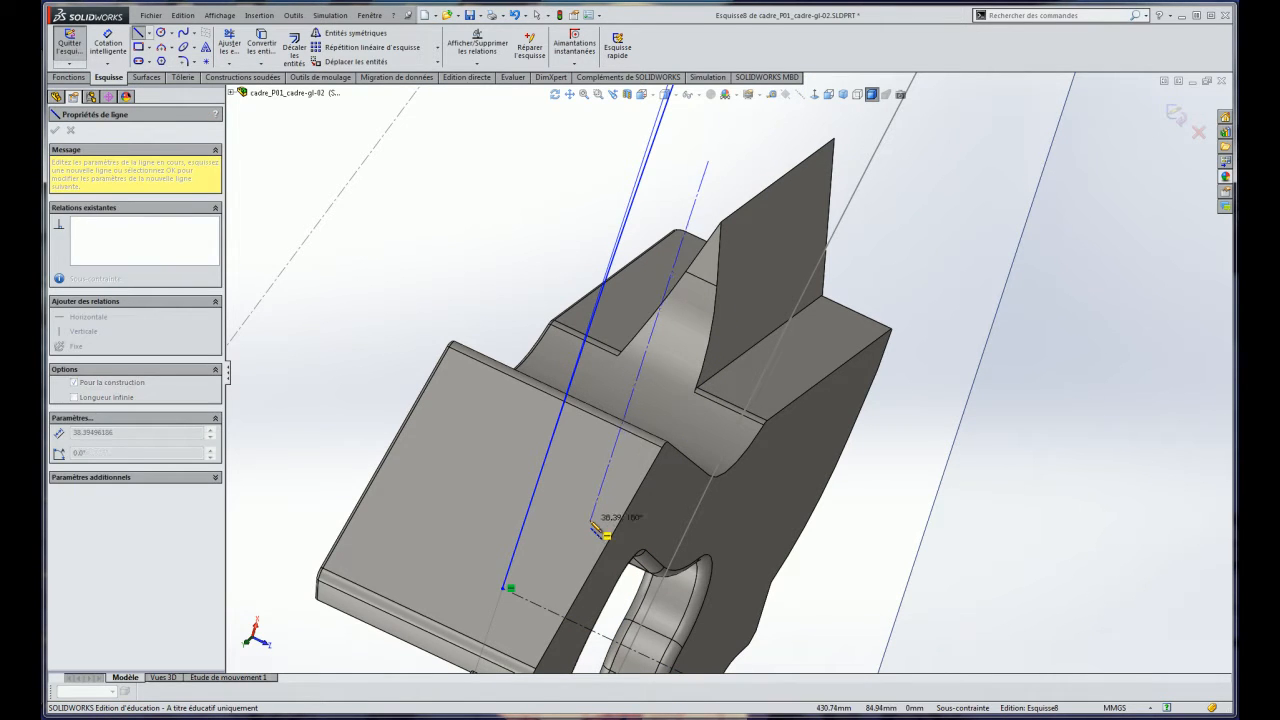
left_click(591, 521)
key("Escape")
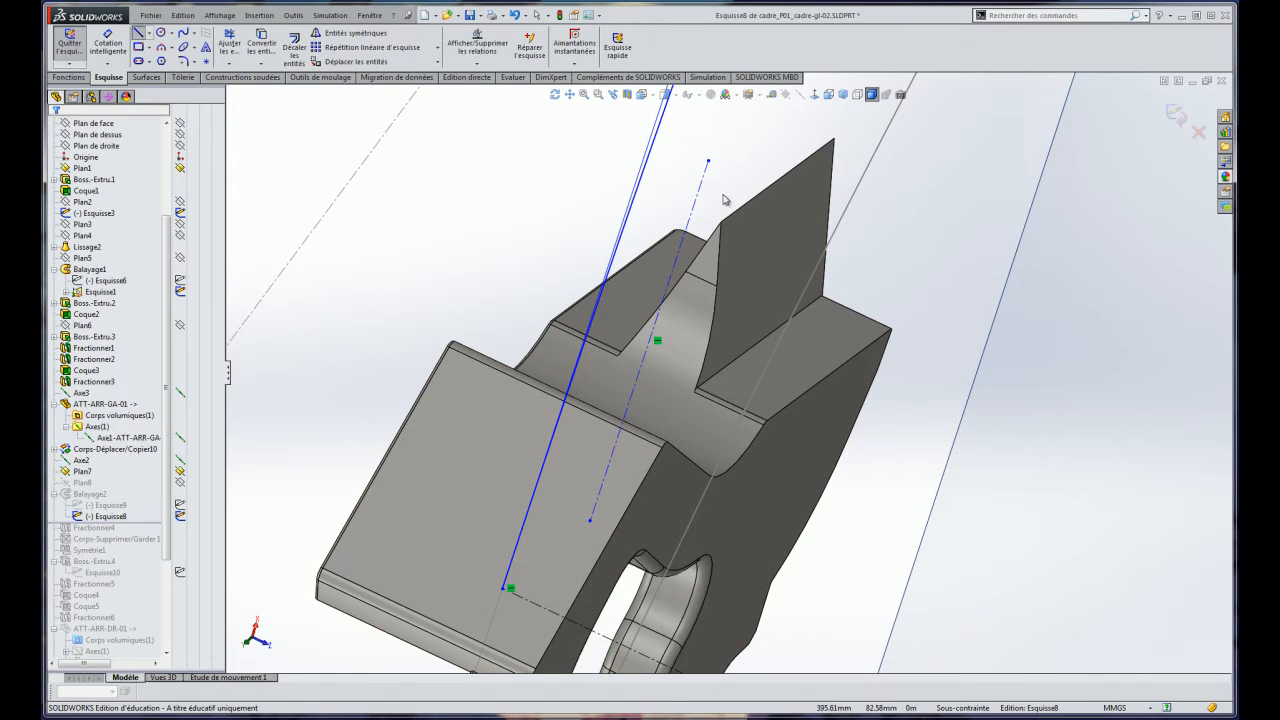
Make the construction line's upper endpoint coincident with the top edge of the bracket's pointed upright face.
left_click(707, 162)
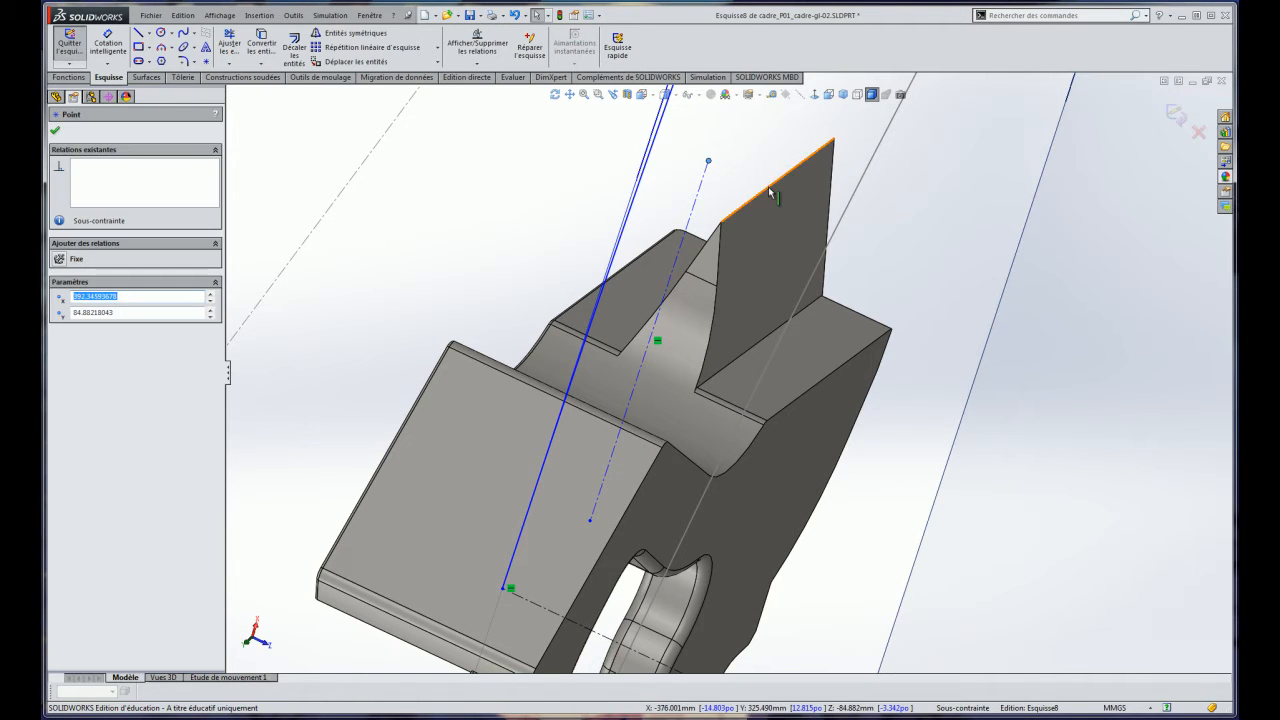
left_click(768, 184, "ctrl")
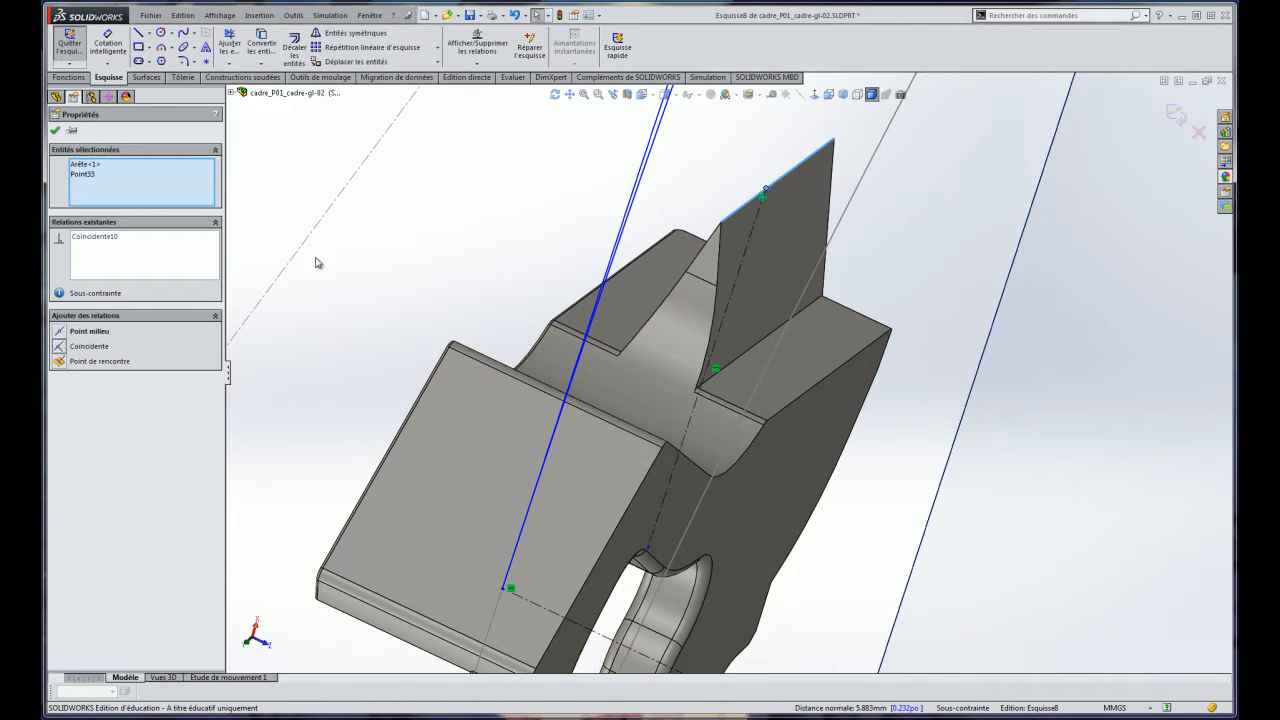
left_click(420, 282)
Dimension the distance between the construction line's lower end and the sweep path's endpoint, and set it to 2 mm.
scroll(535, 292, "up", 4)
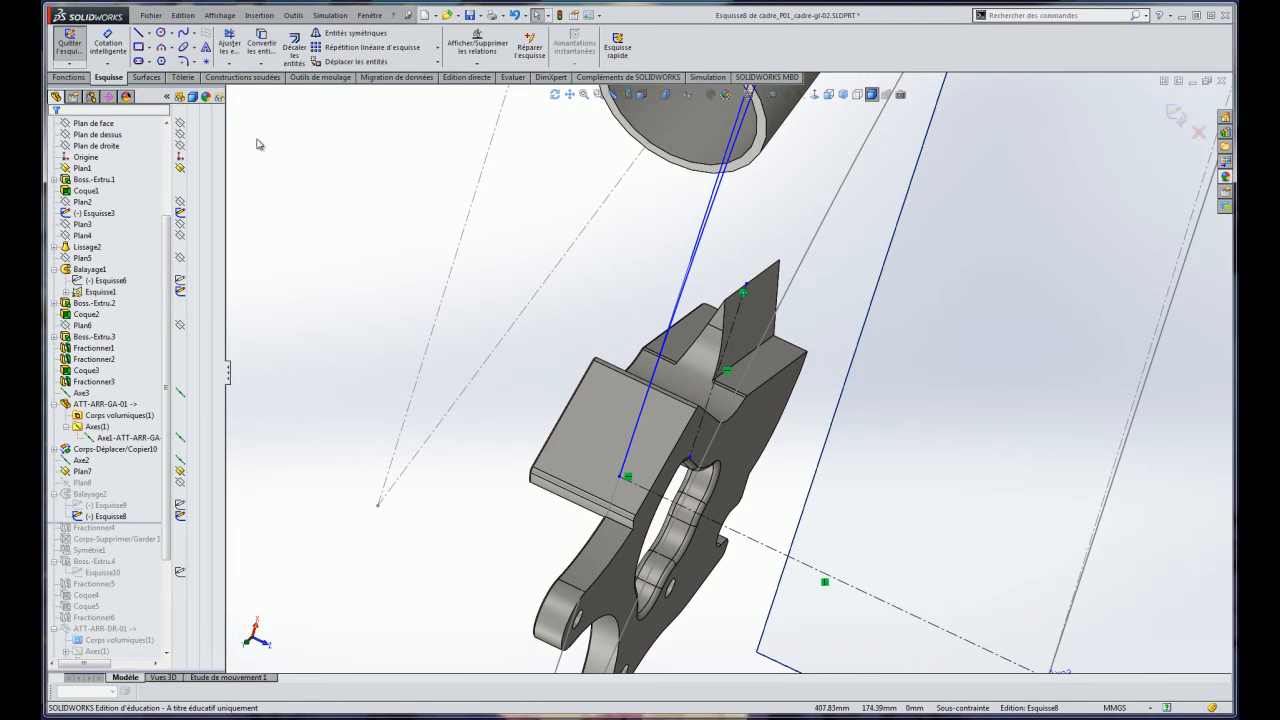
left_click(107, 40)
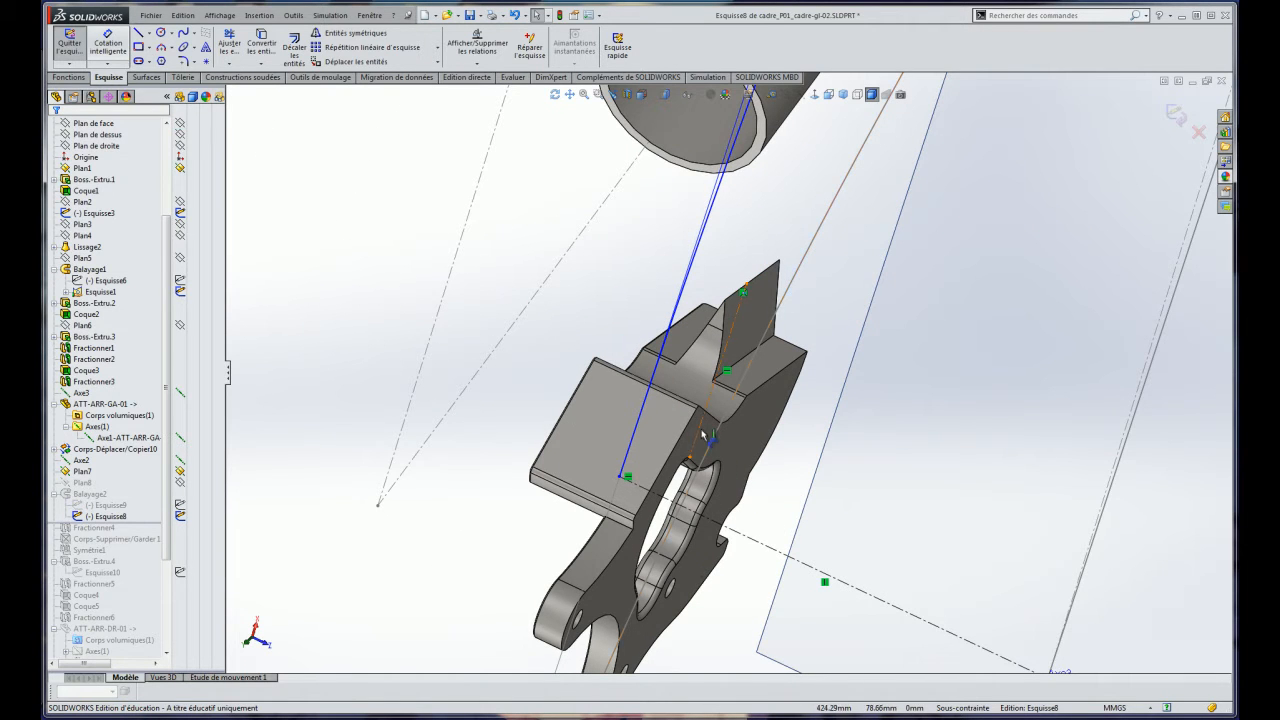
left_click(690, 459)
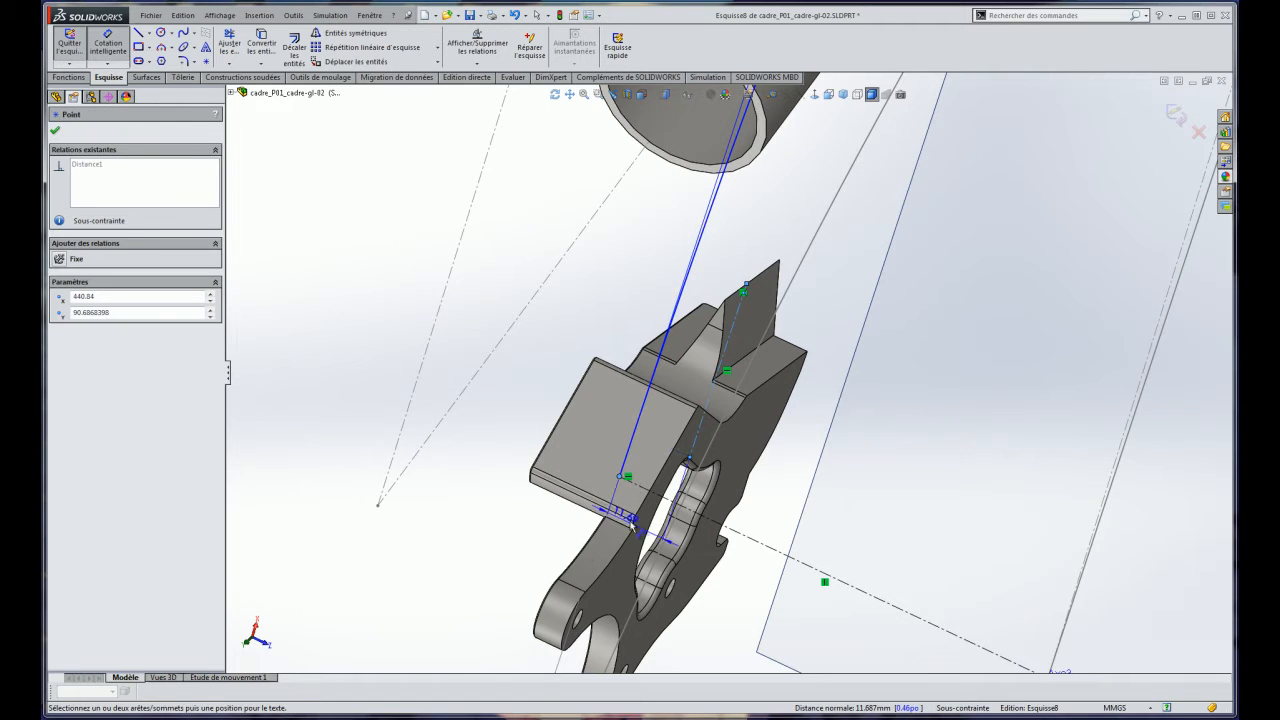
left_click(660, 452)
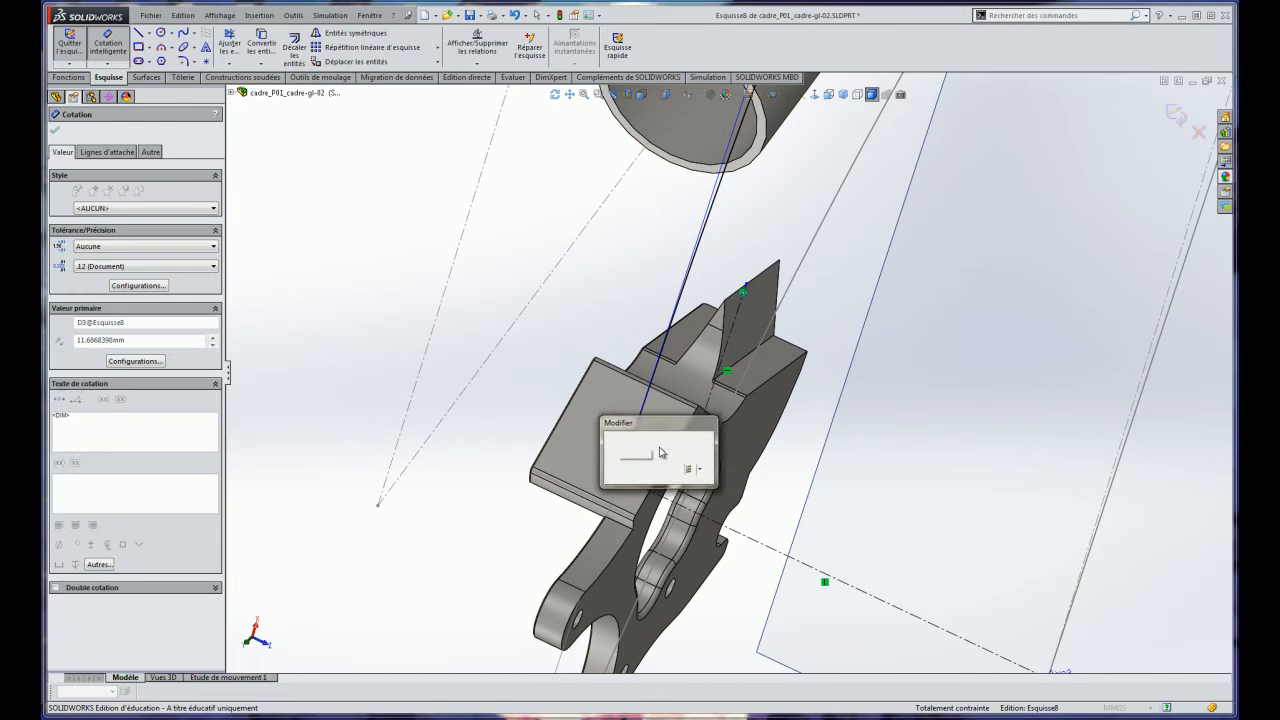
type("2")
key("Return")
Set the distance between the path endpoint and the construction line to 1 mm and exit the sketch.
mouse_move(728, 310)
middle_mouse_down()
mouse_move(797, 302)
mouse_move(756, 329)
middle_mouse_up()
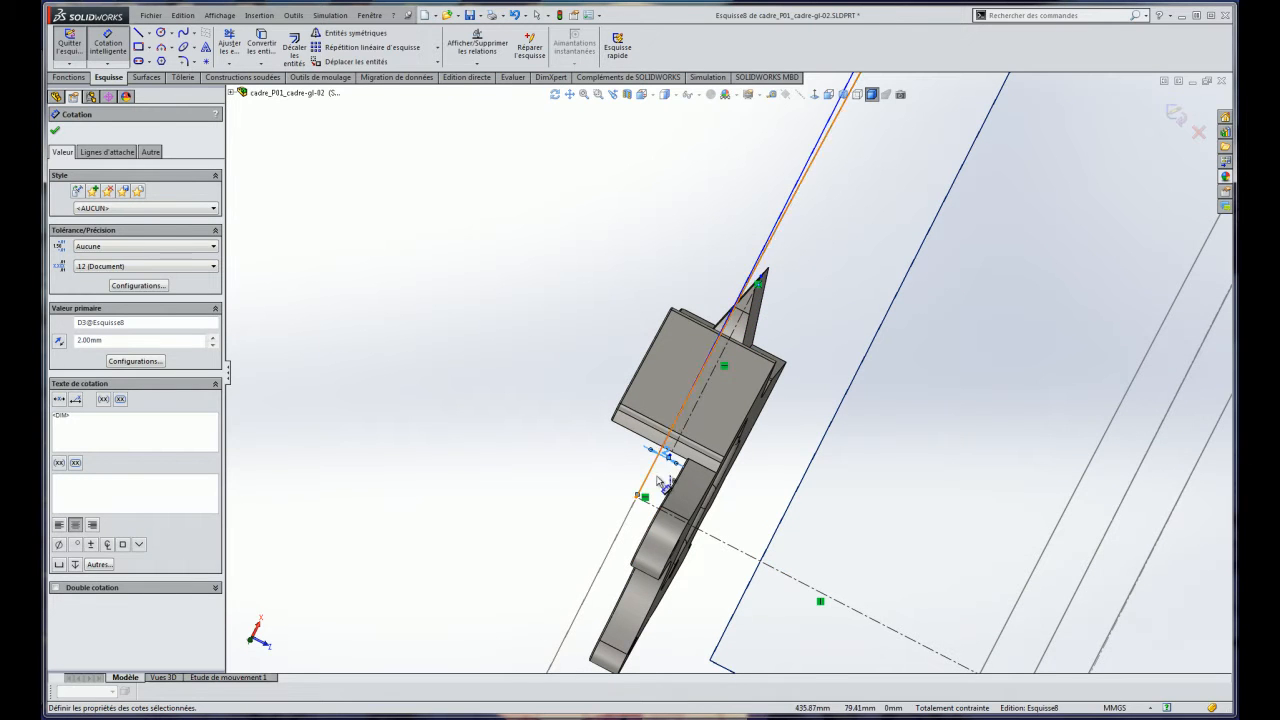
scroll(670, 457, "down", 3)
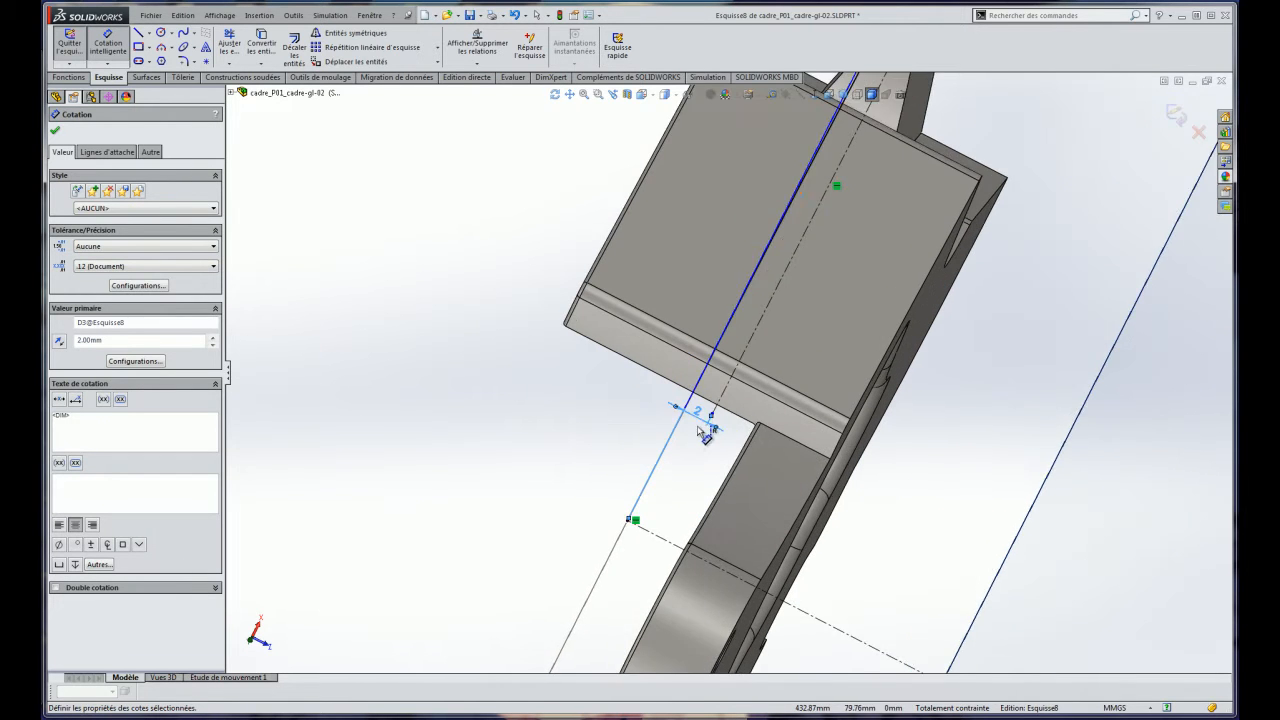
left_click(707, 403)
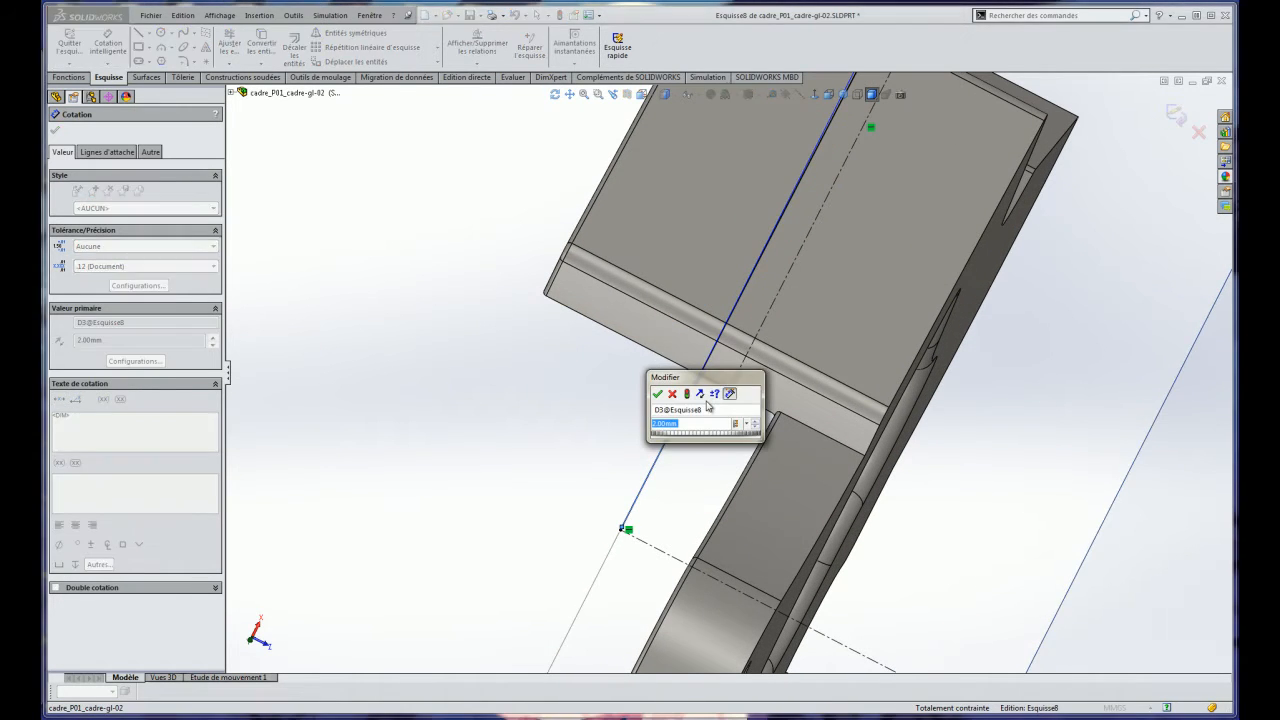
key("Return")
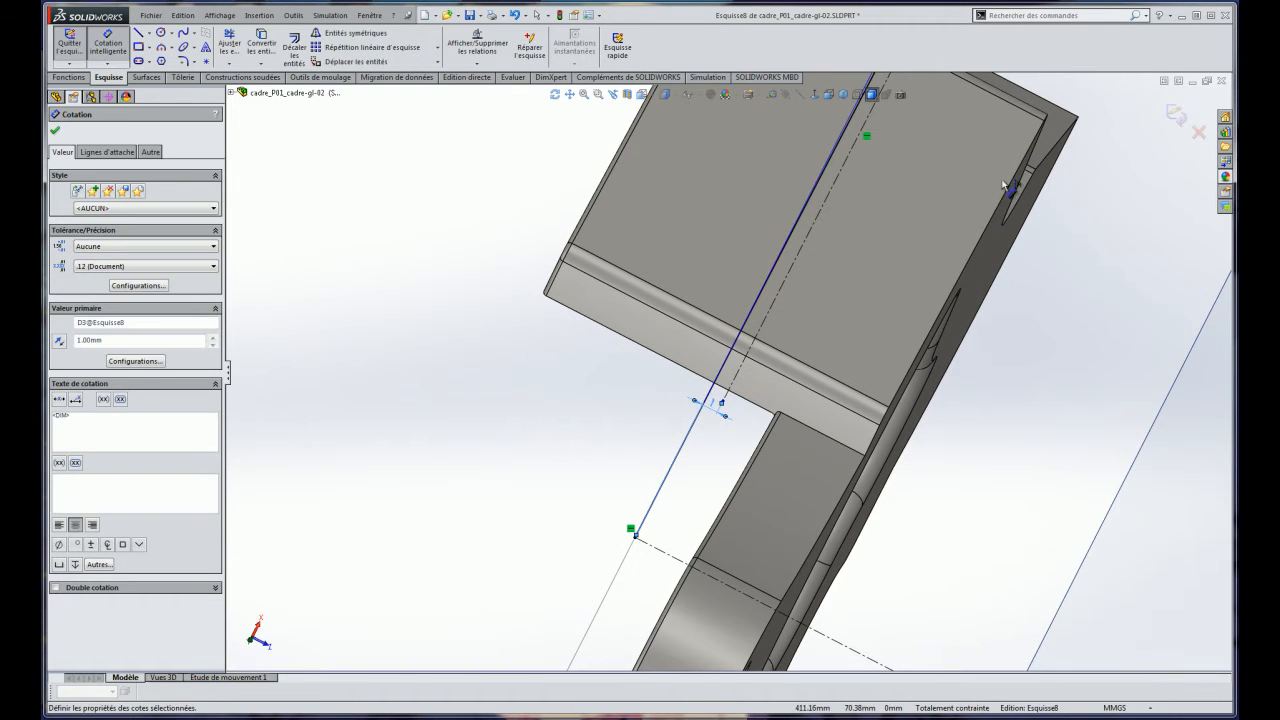
left_click(1179, 115)
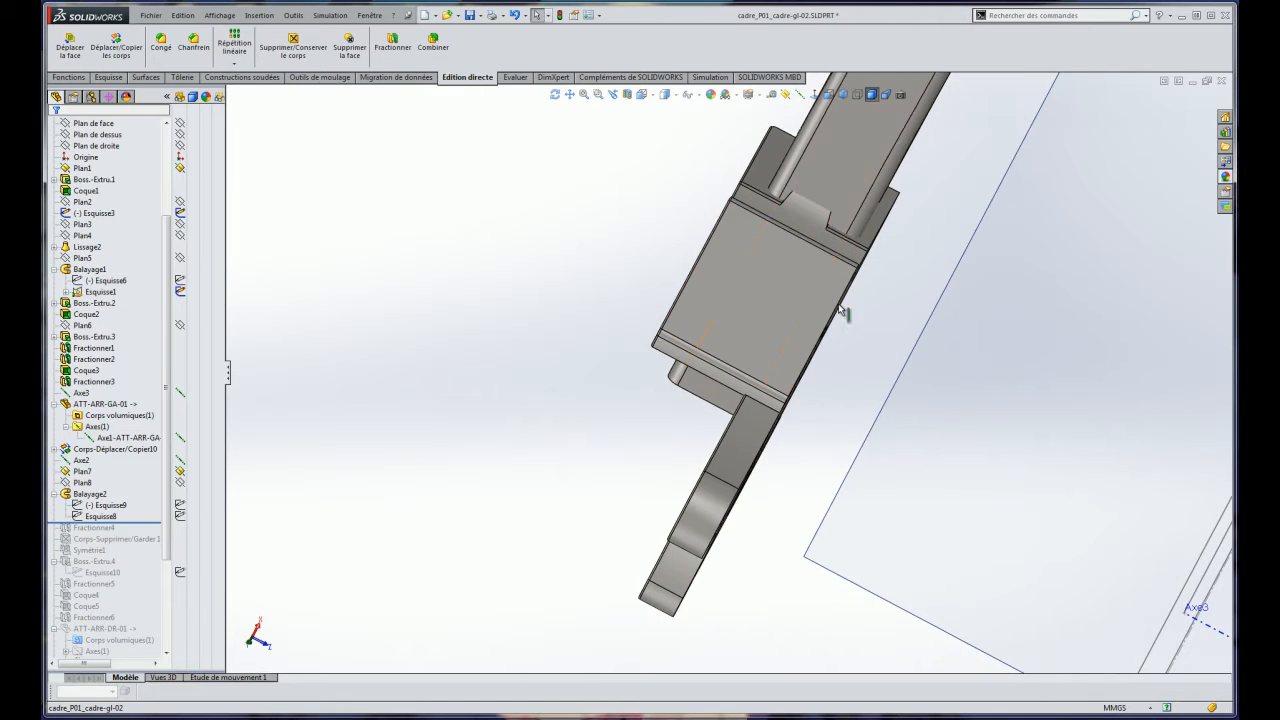
Edit Esquisse8 under Balayage2, set the distance from path endpoint to construction line to 2 mm, and exit the sketch.
left_click(112, 524)
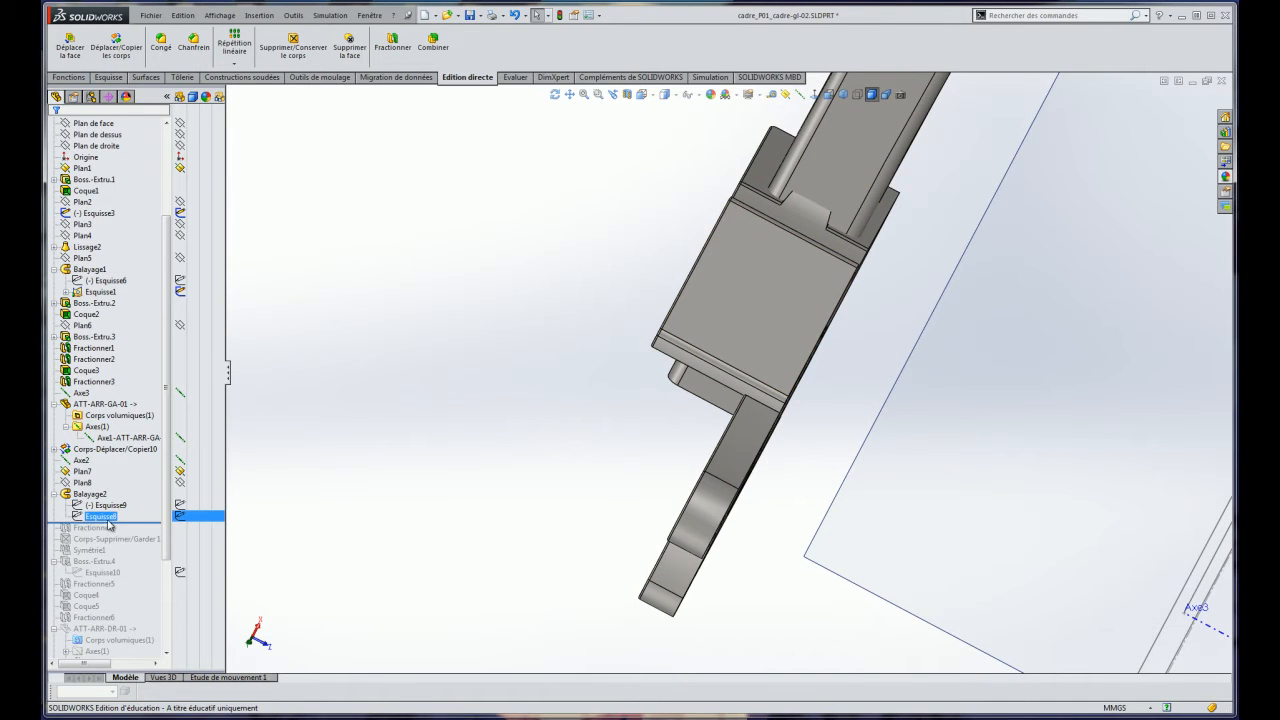
left_click(108, 520)
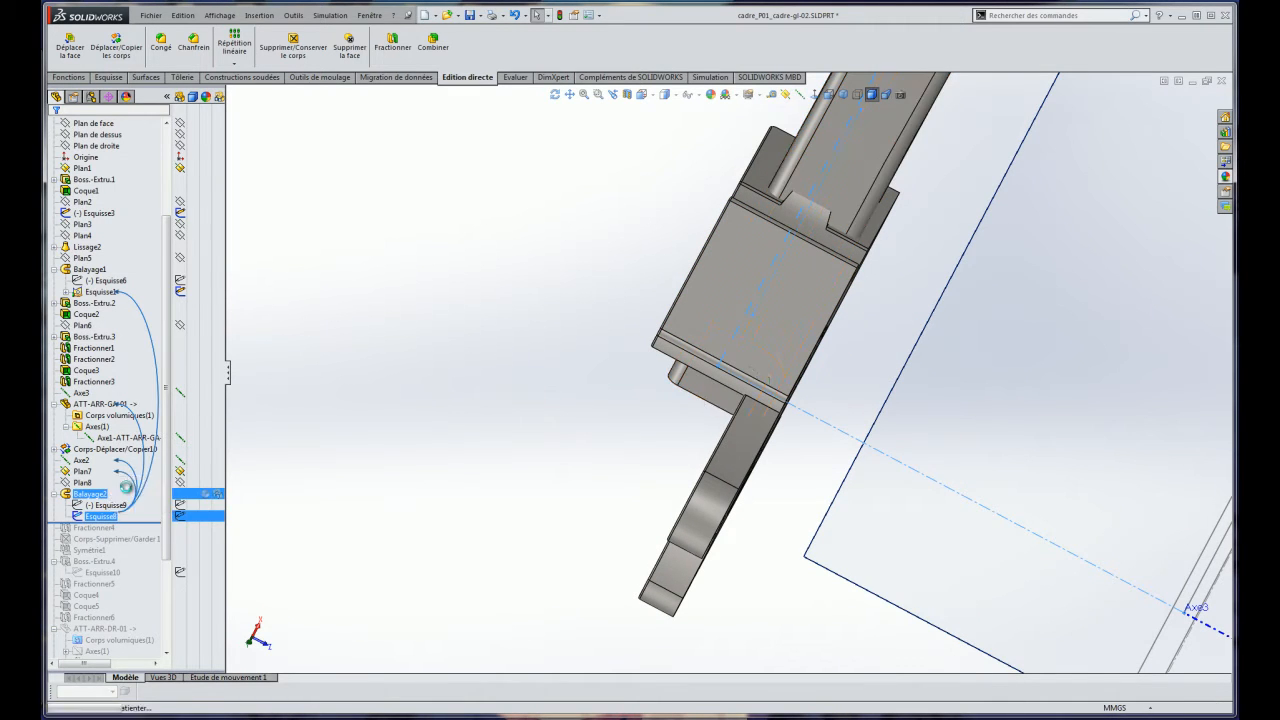
left_click(118, 487)
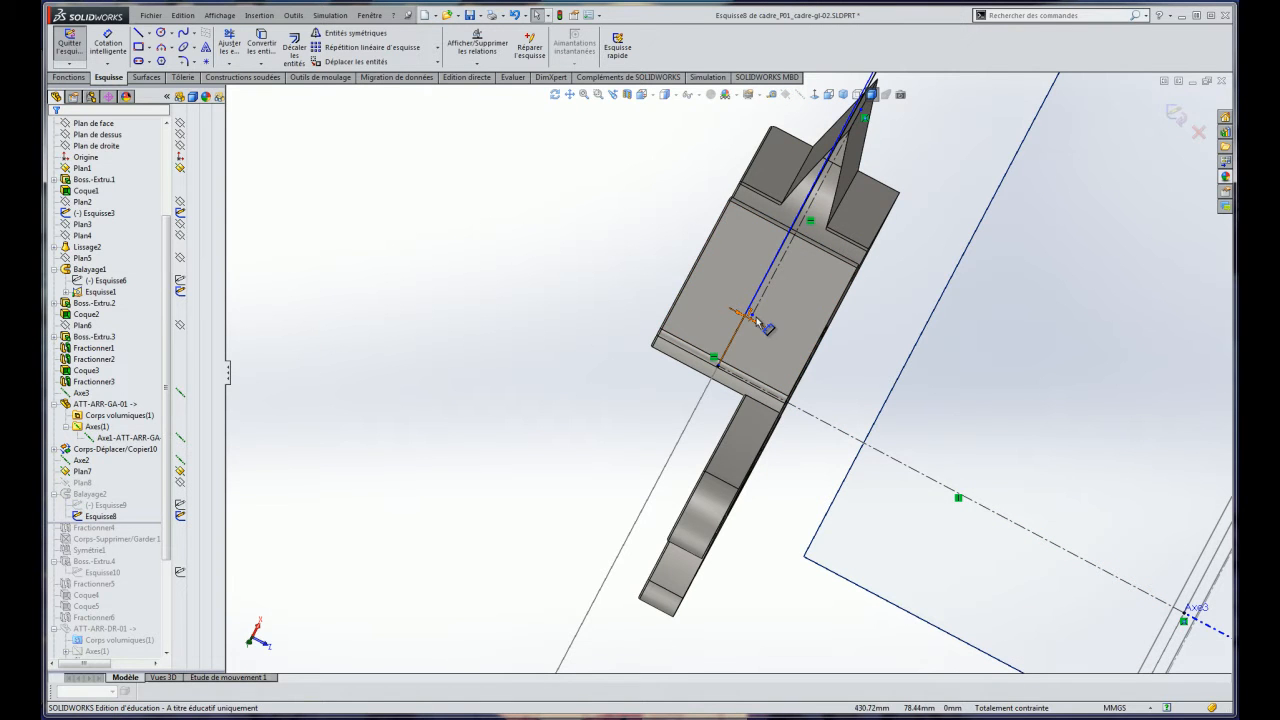
double_click(751, 317)
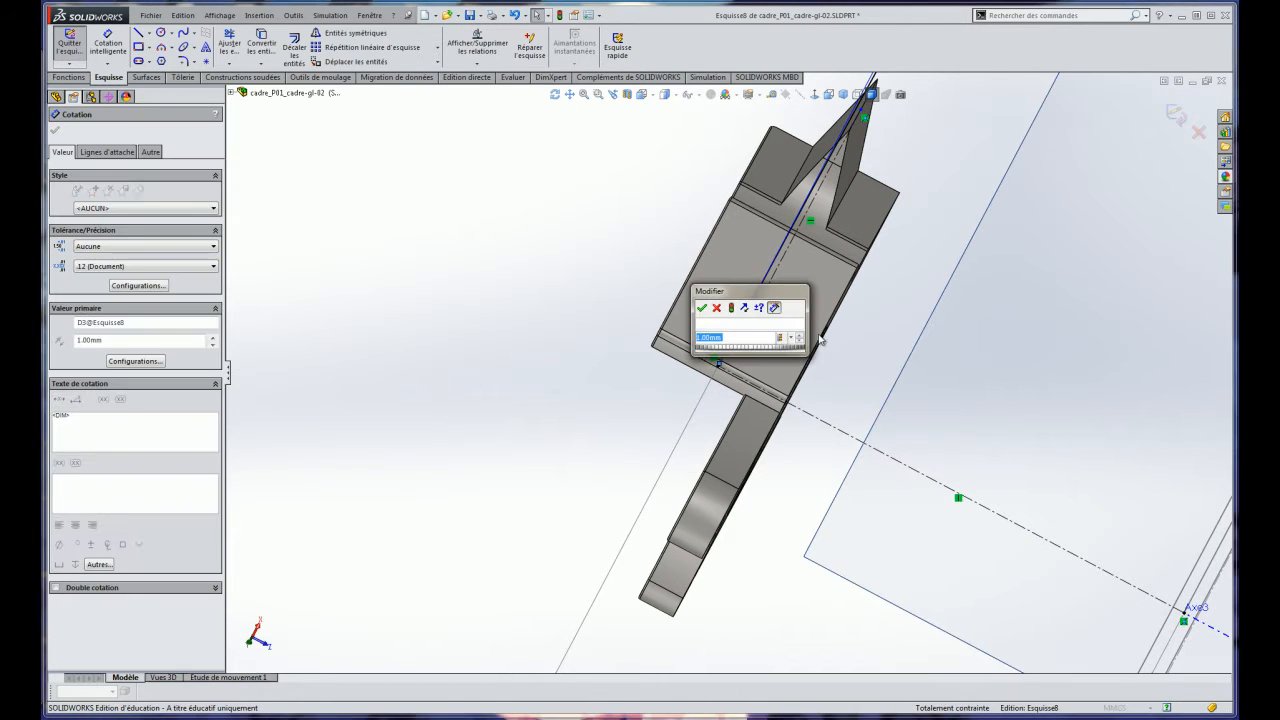
type("2")
key("Return")
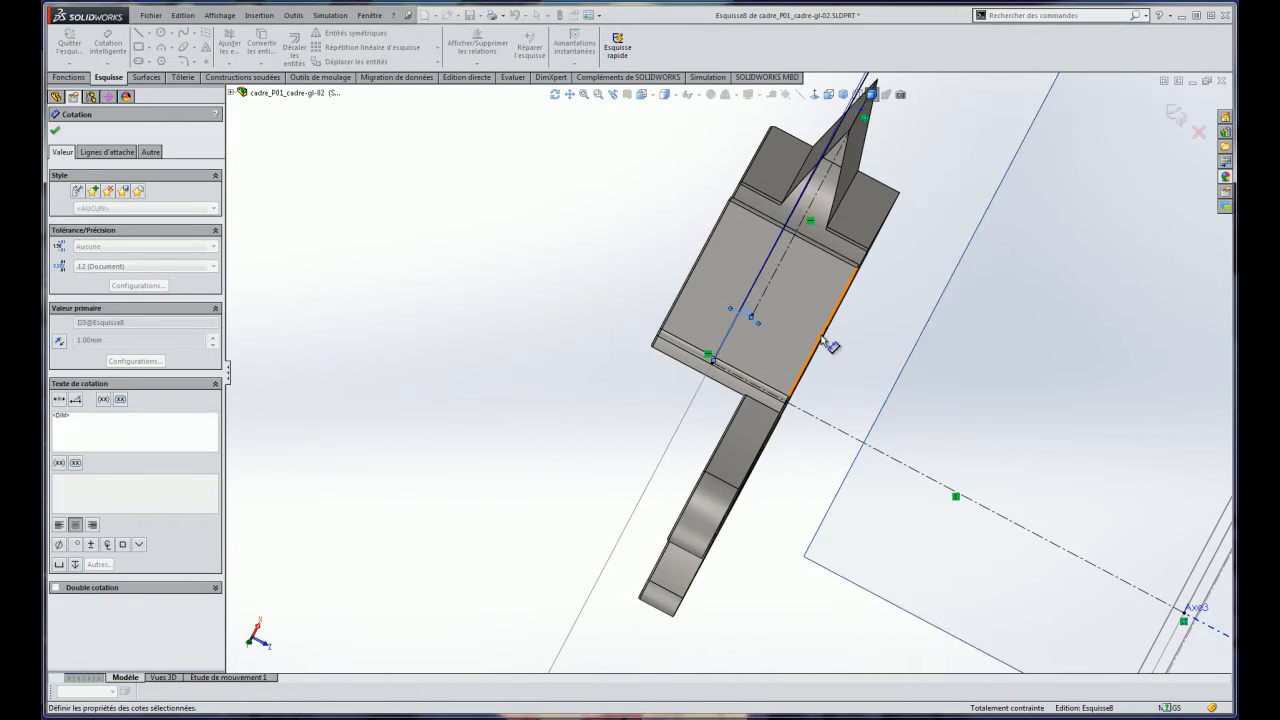
key("z")
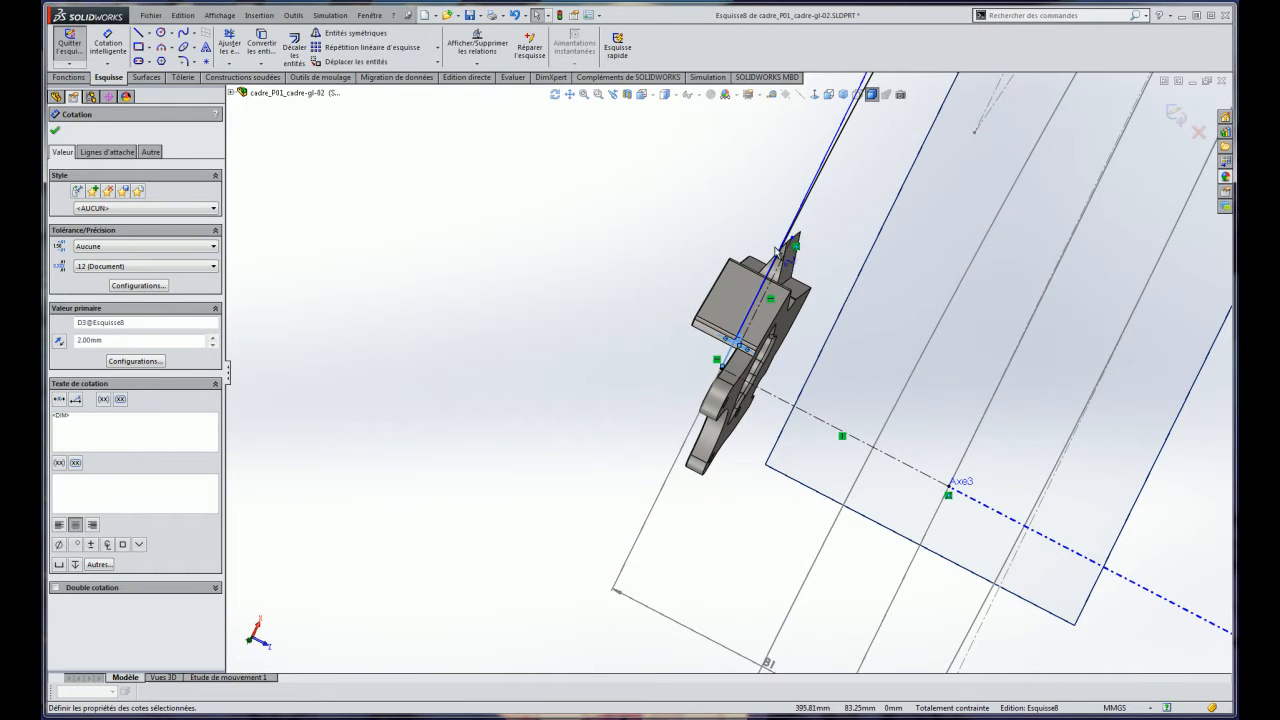
left_click(1180, 116)
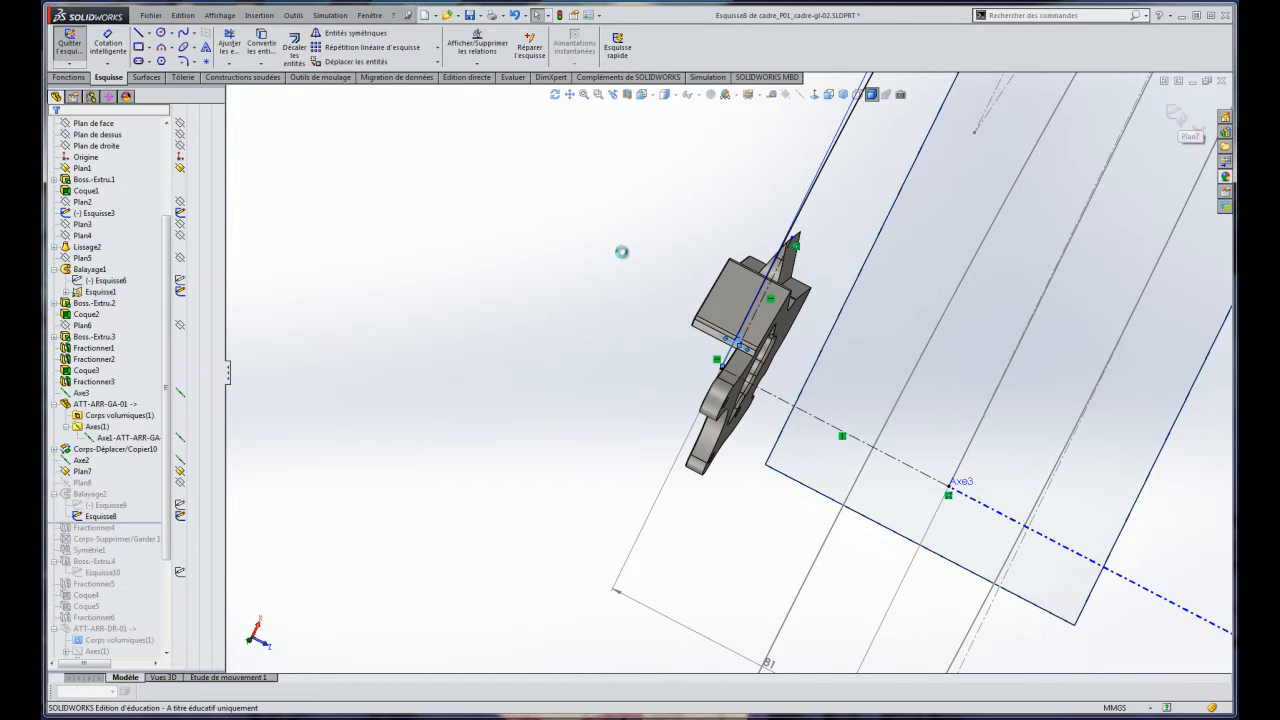
Roll the feature history forward past the mirrored stay to just after the inserted ATT-ARR-DR-01 part.
middle_click_drag(641, 253, 747, 353)
key("Escape")
key("f")
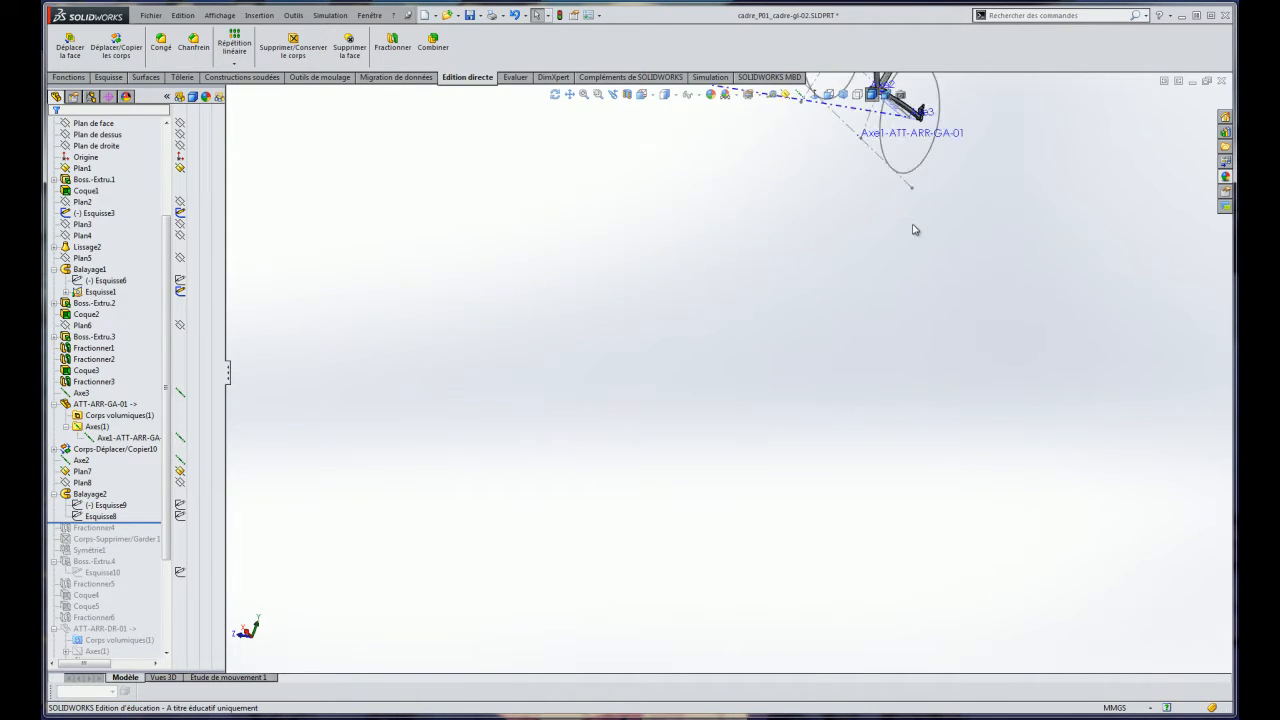
scroll(646, 360, "down", 4)
middle_click_drag(643, 363, 554, 513)
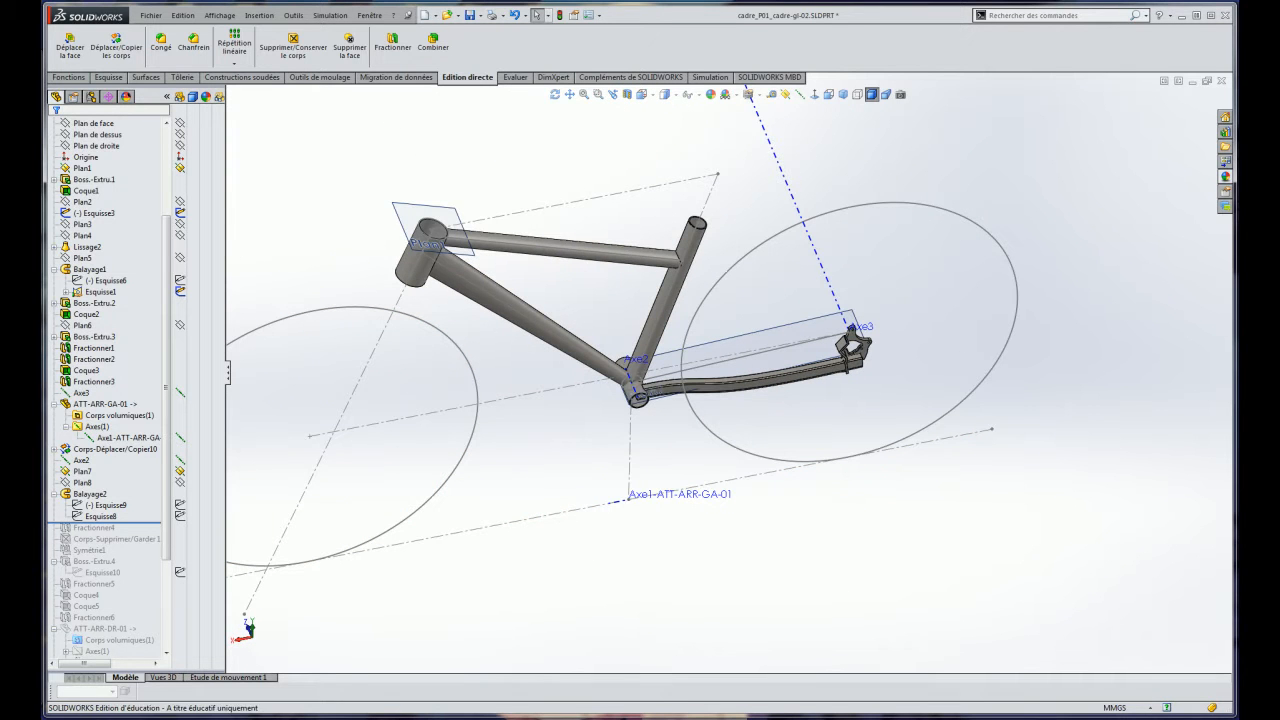
left_click_drag(145, 522, 148, 545)
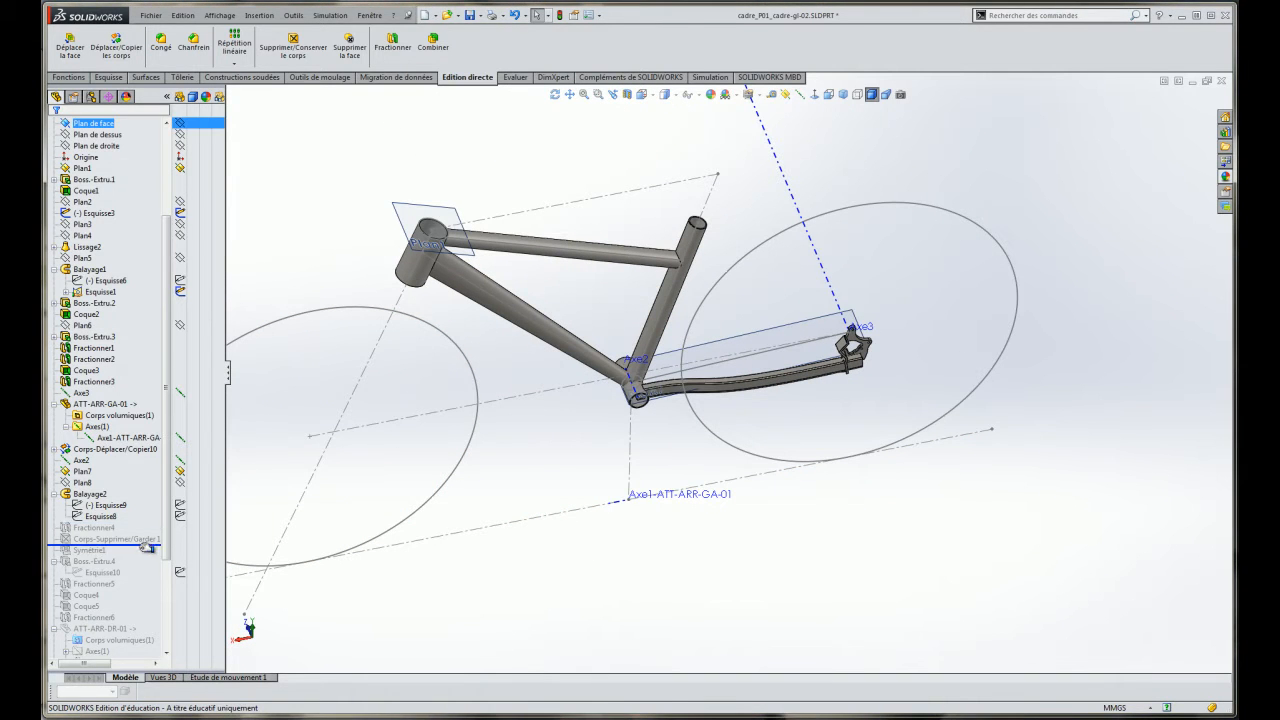
mouse_move(145, 606)
left_mouse_down()
mouse_move(140, 638)
mouse_move(143, 588)
mouse_move(146, 605)
left_mouse_up()
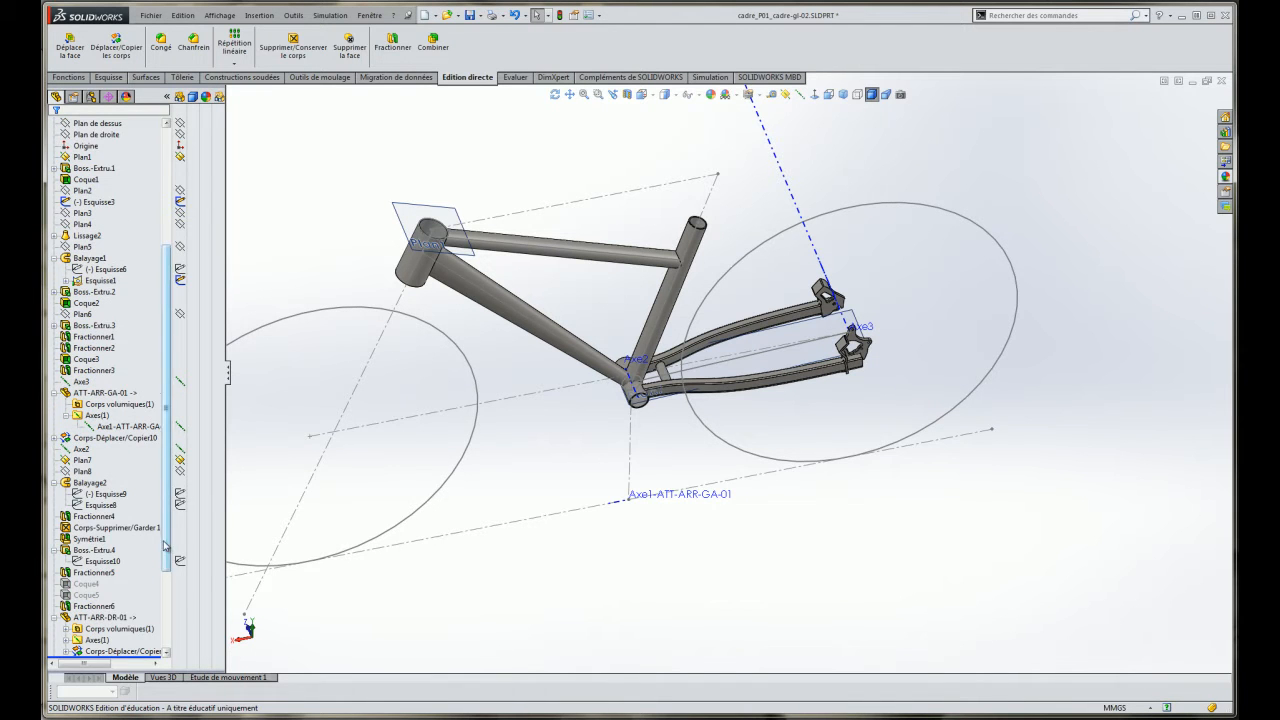
Roll the feature history forward to include the Corps-Déplacer/Copier1, 2 and 3 features.
scroll(160, 550, "down", 1)
left_click(172, 573)
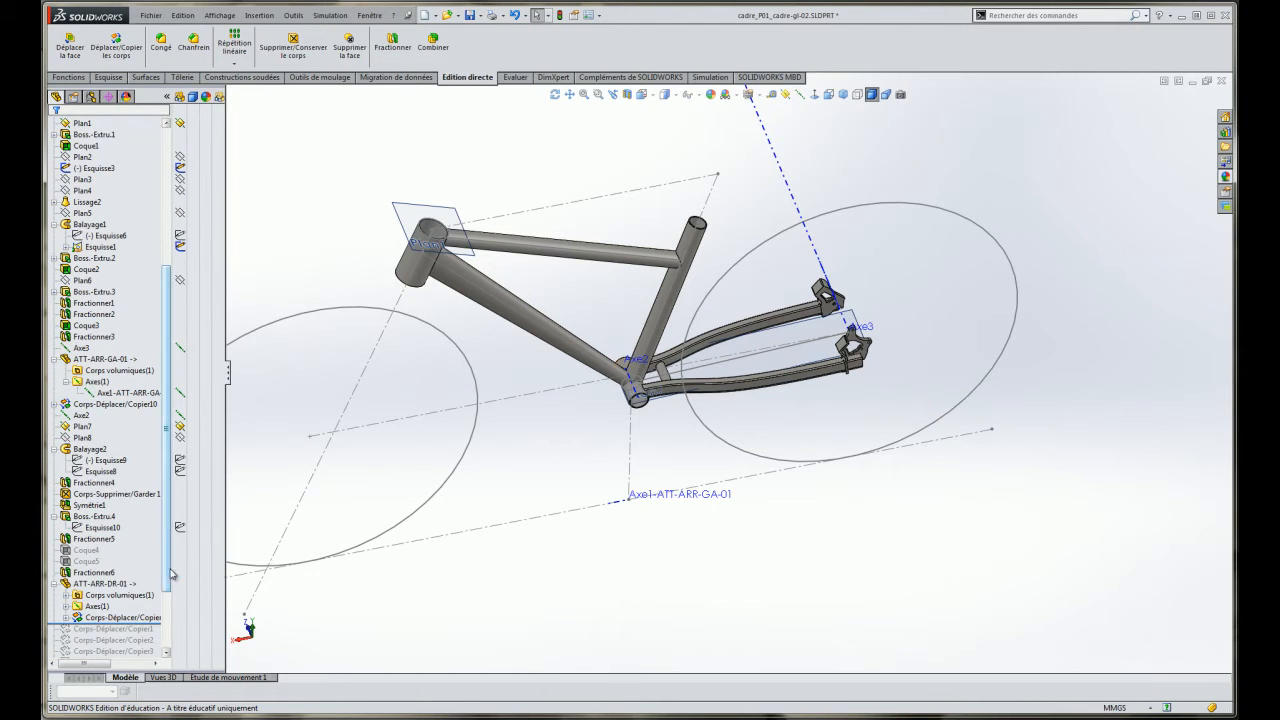
scroll(100, 555, "down", 3)
left_click(100, 561)
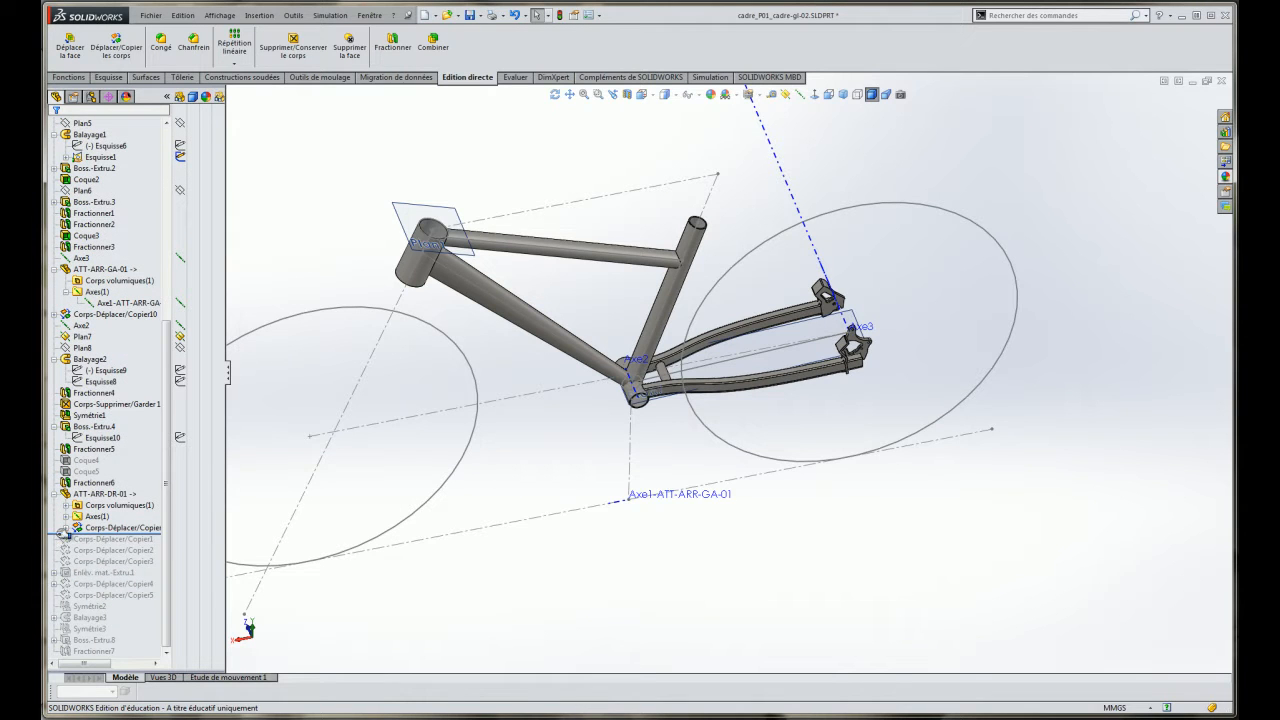
left_click_drag(64, 563, 63, 565)
Delete the three body move features Corps-Déplacer/Copier1 to Corps-Déplacer/Copier3.
left_click(102, 542)
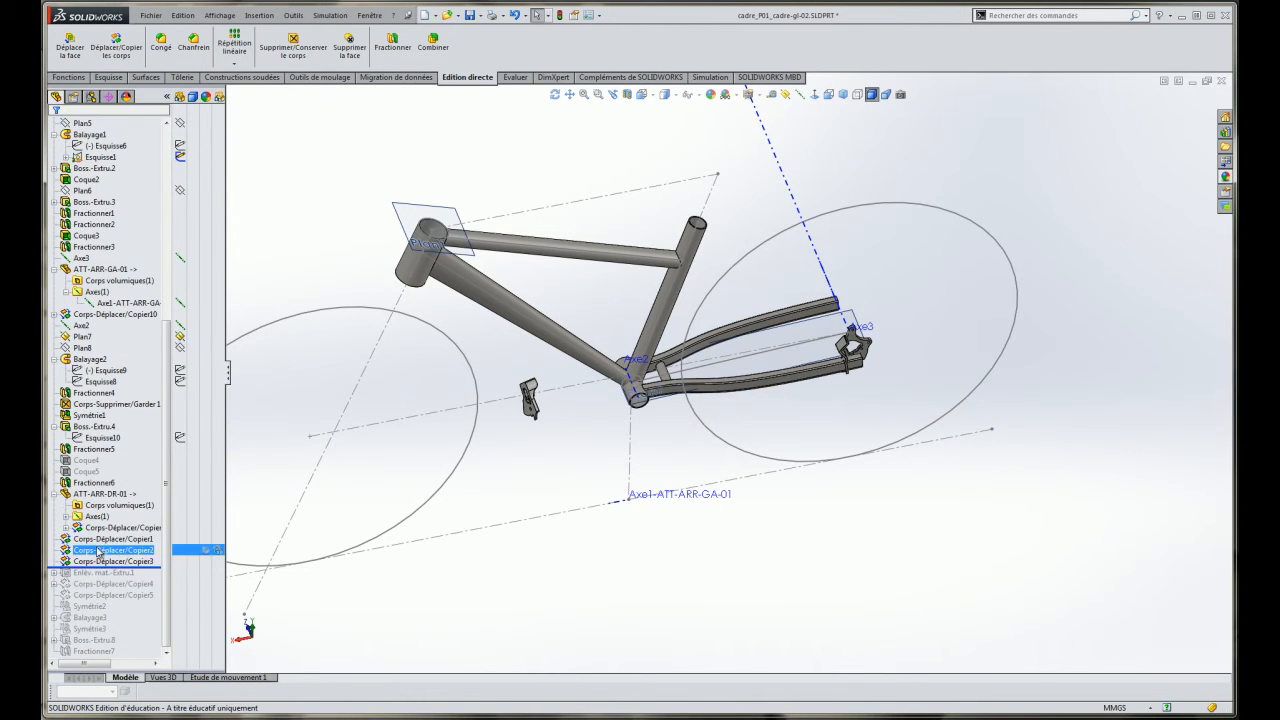
left_click(104, 549)
left_click(102, 539)
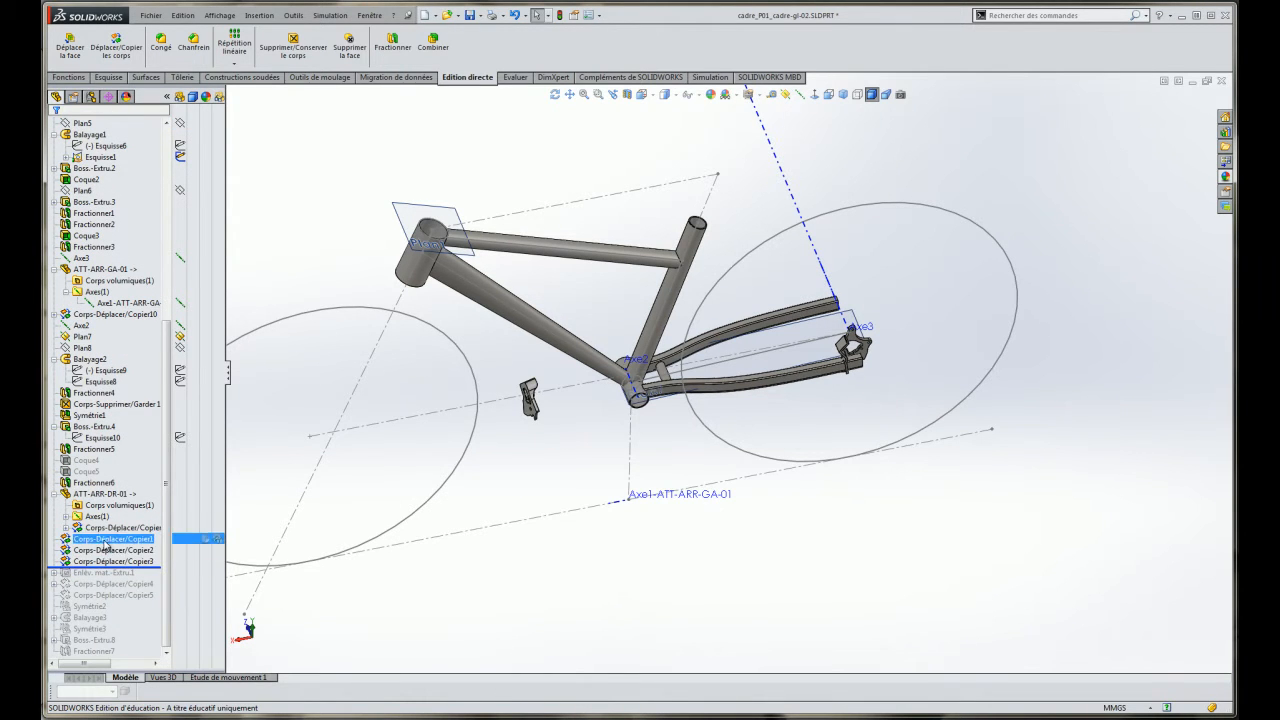
left_click(104, 561, "shift")
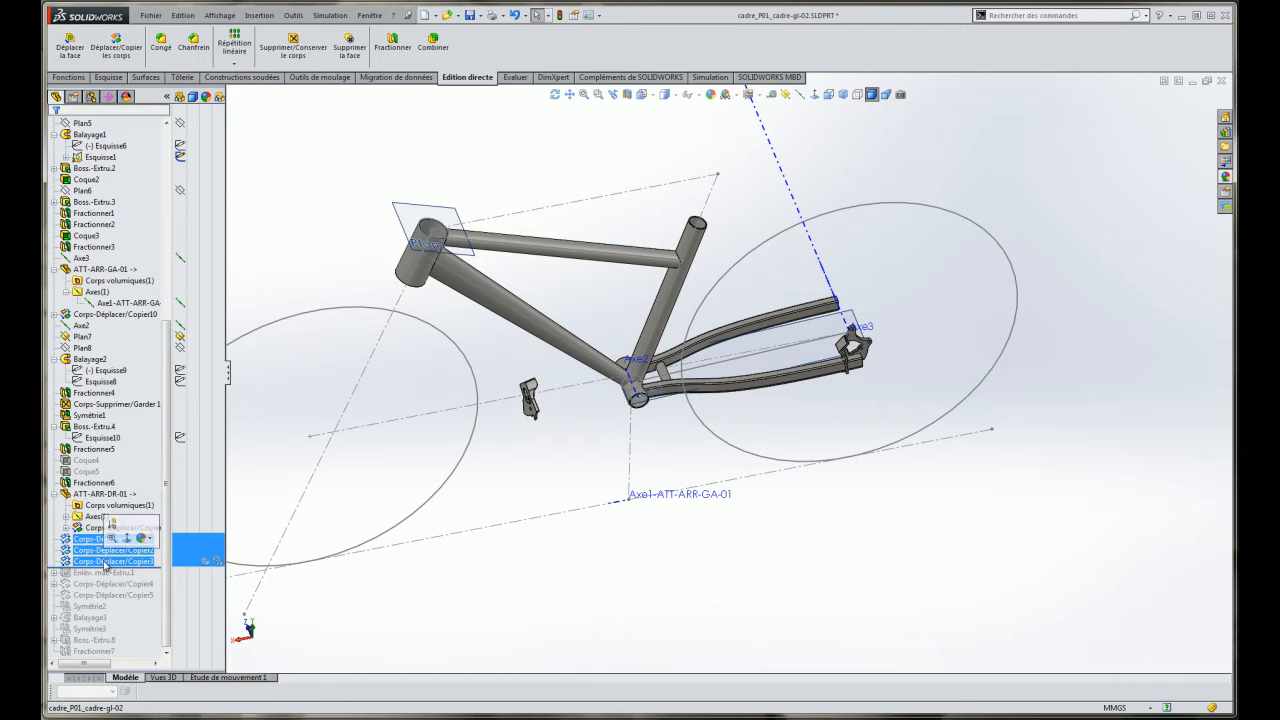
key("Delete")
key("Return")
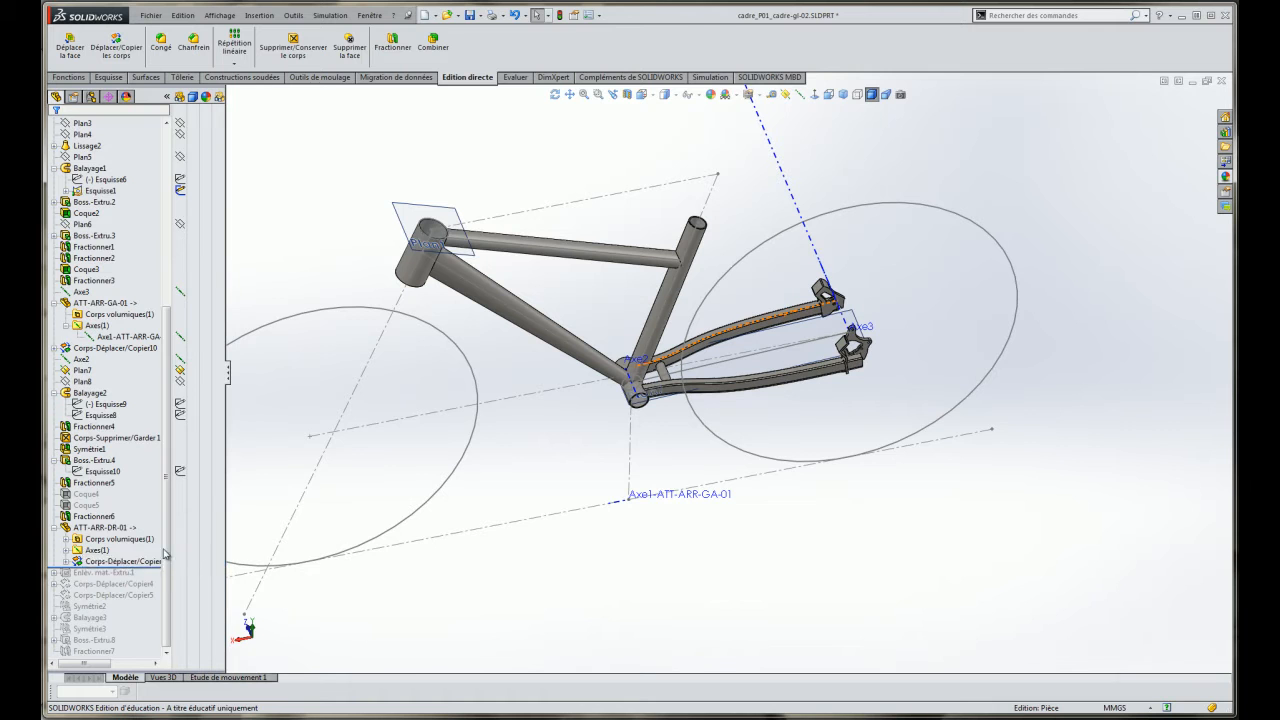
Roll the feature history forward to include the failed extruded cut Enlèv. mat.-Extru.1.
left_click_drag(158, 567, 158, 577)
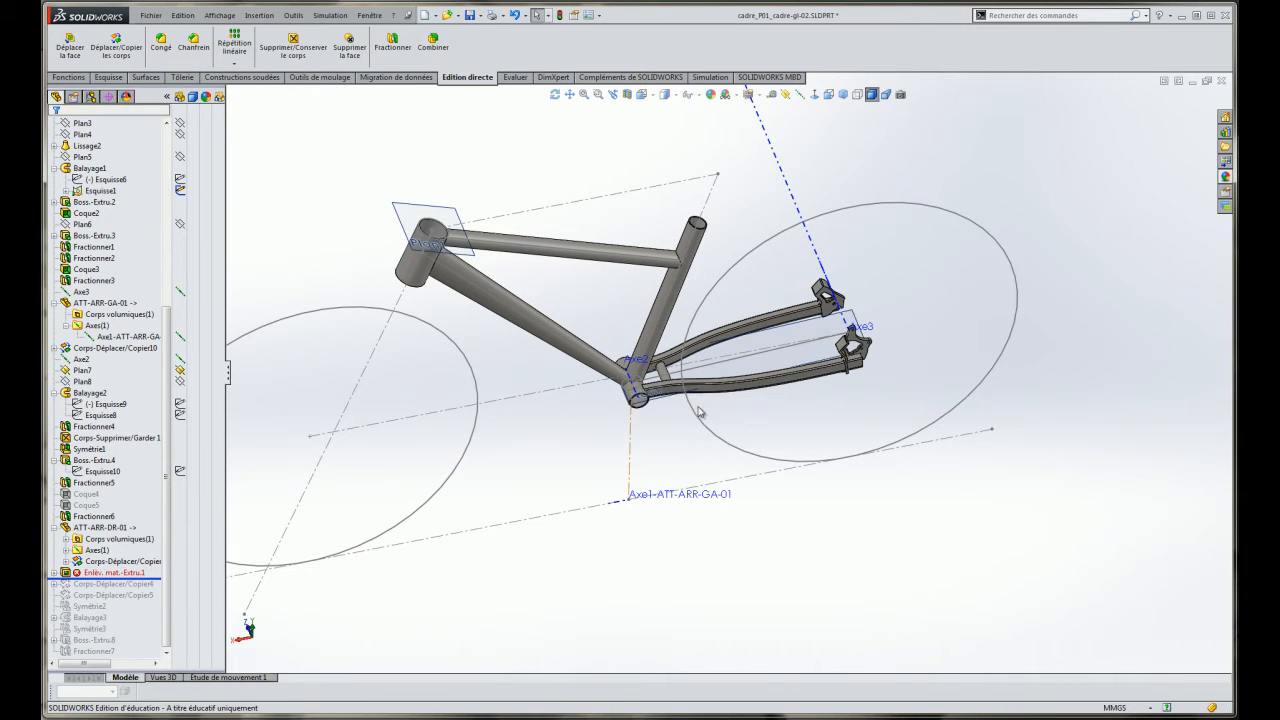
left_click(110, 574)
scroll(908, 375, "down", 4)
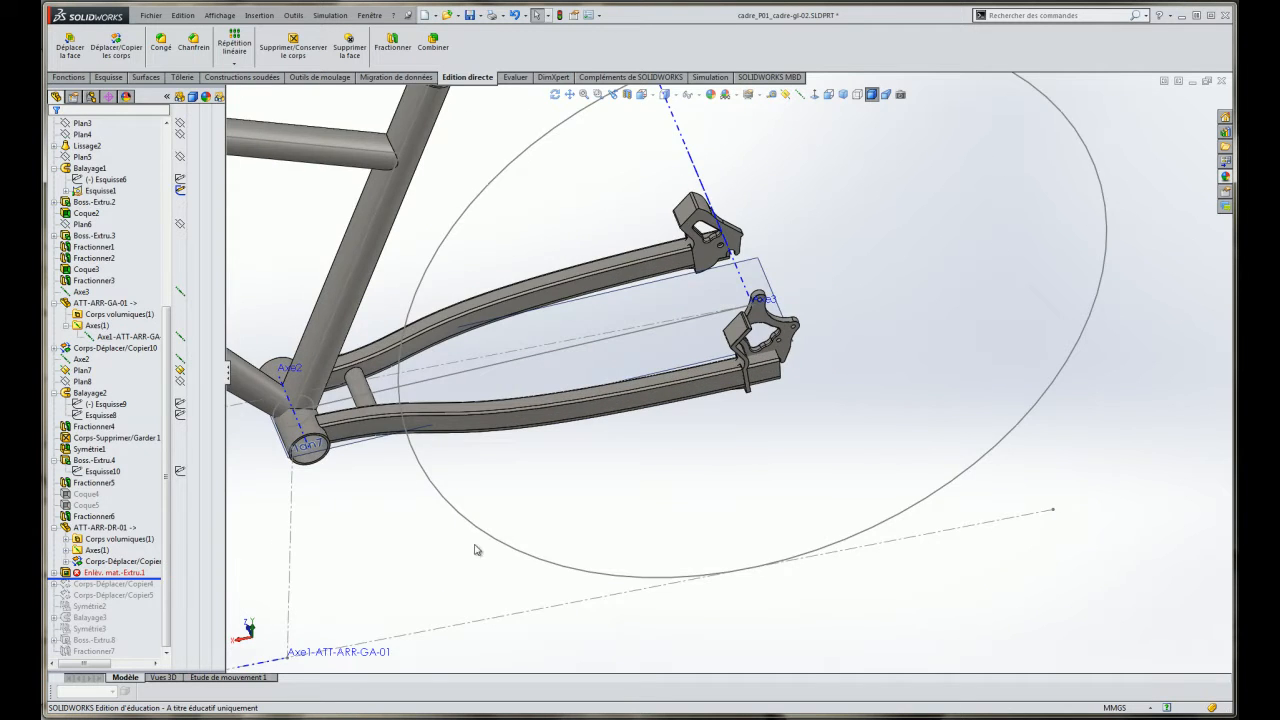
scroll(790, 324, "down", 4)
scroll(480, 392, "up", 4)
scroll(481, 410, "down", 1)
Open Esquisse11 under Enlèv. mat.-Extru.1 for editing.
left_click(54, 573)
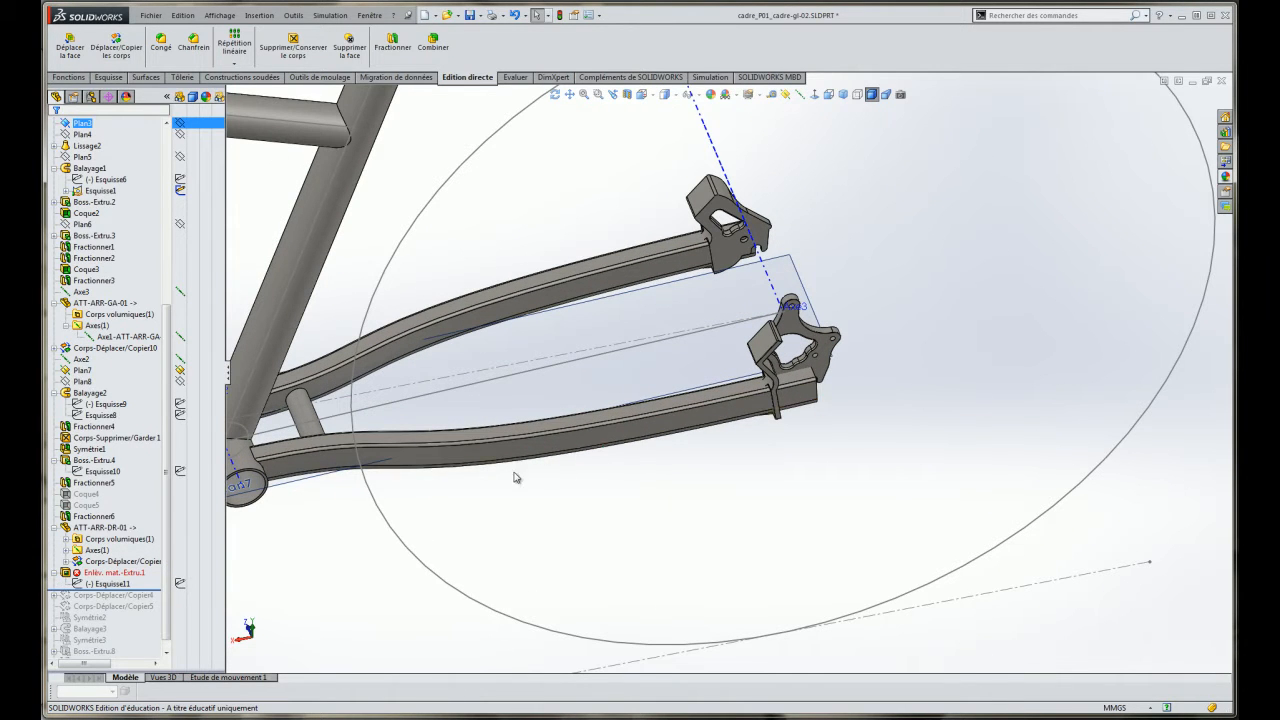
left_click(127, 586)
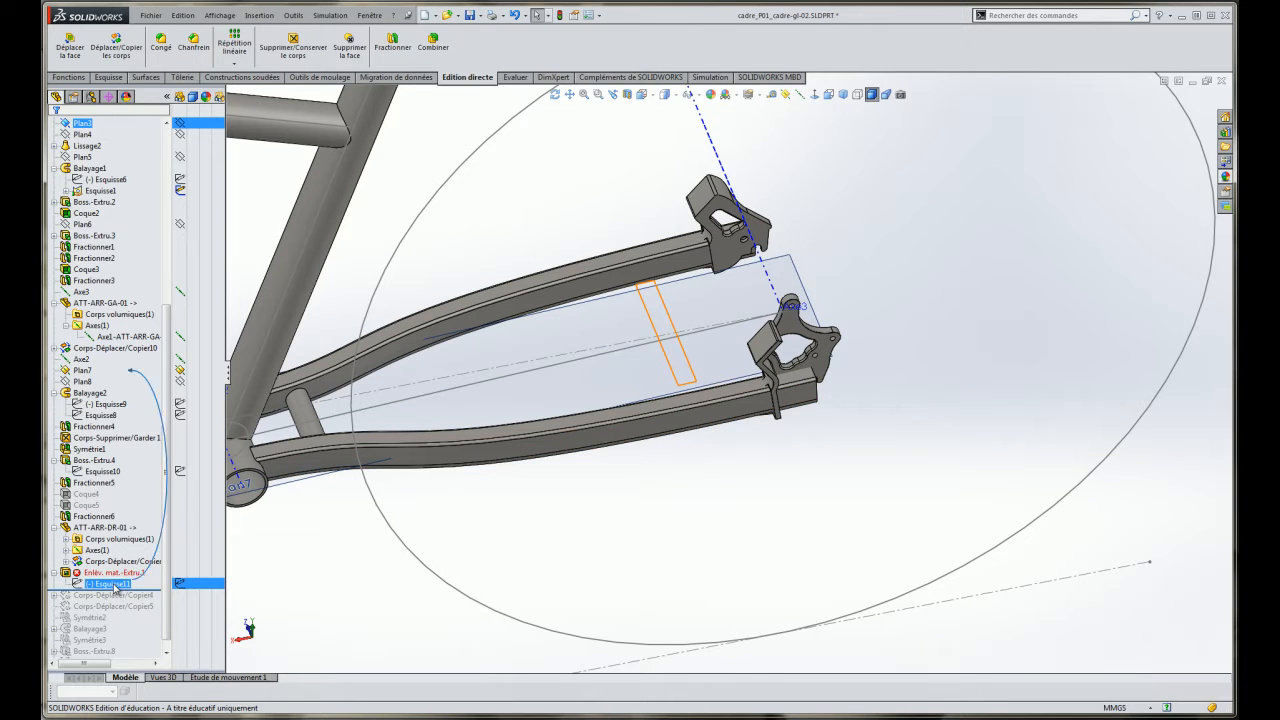
left_click(115, 587)
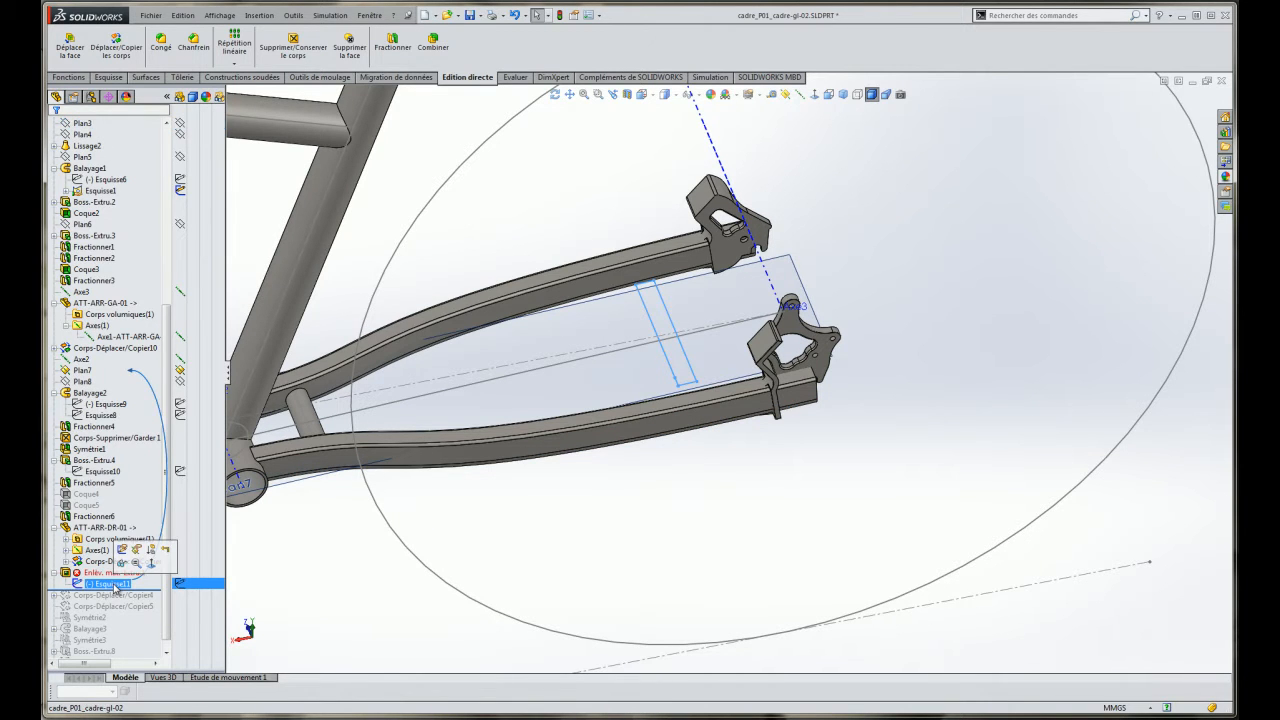
left_click(121, 550)
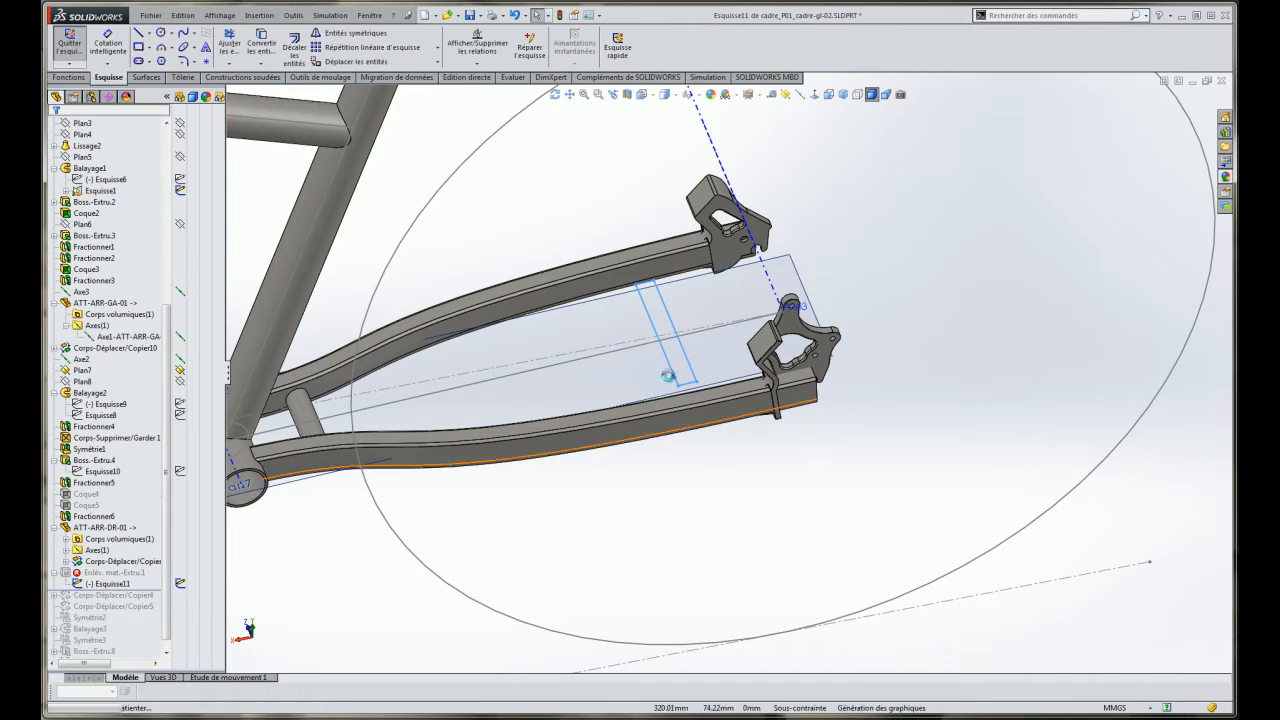
Delete the short line segment at the rectangle's corner and join the long side's open endpoint to the adjacent short side.
scroll(670, 390, "down", 3)
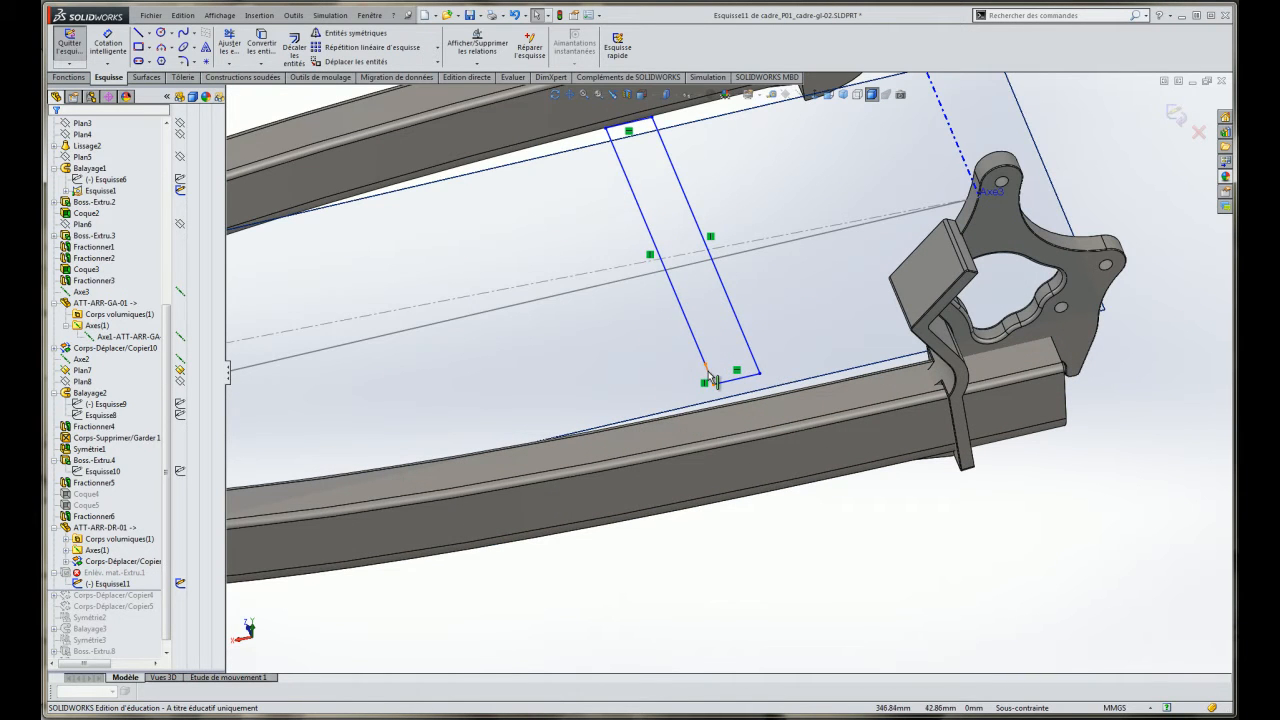
left_click(709, 373)
key("Delete")
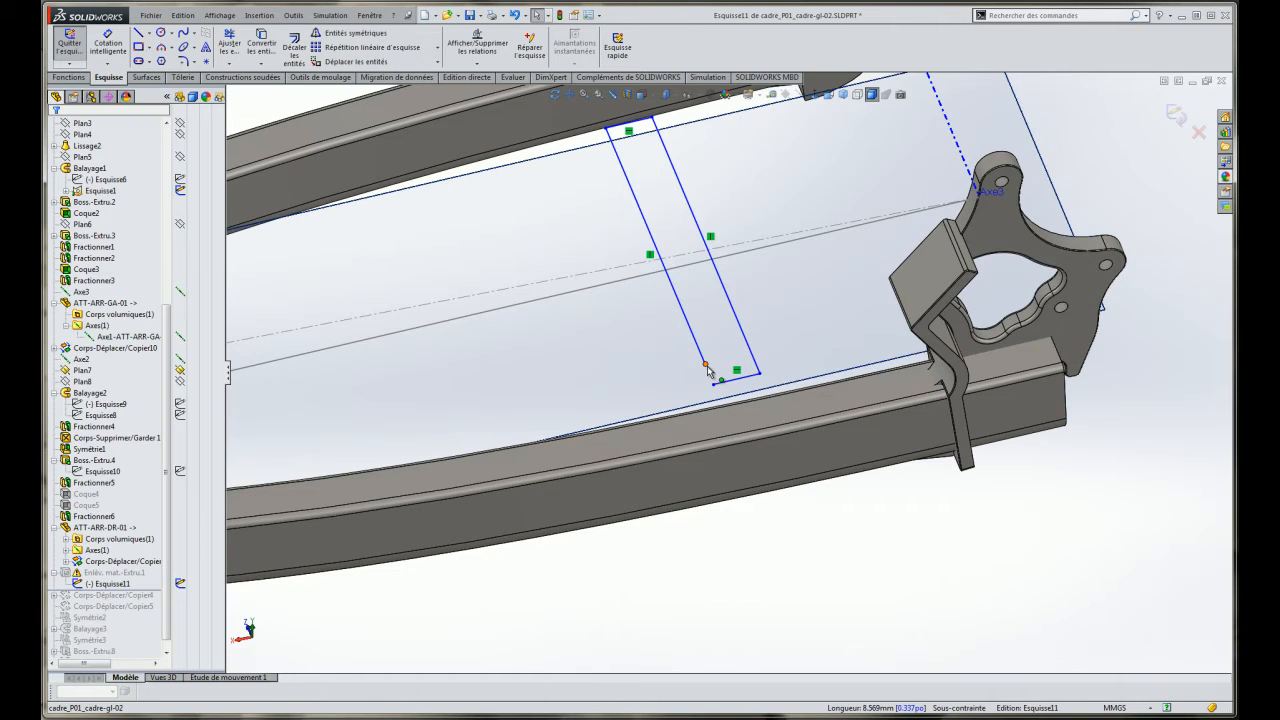
left_click_drag(705, 364, 715, 390)
key("Escape")
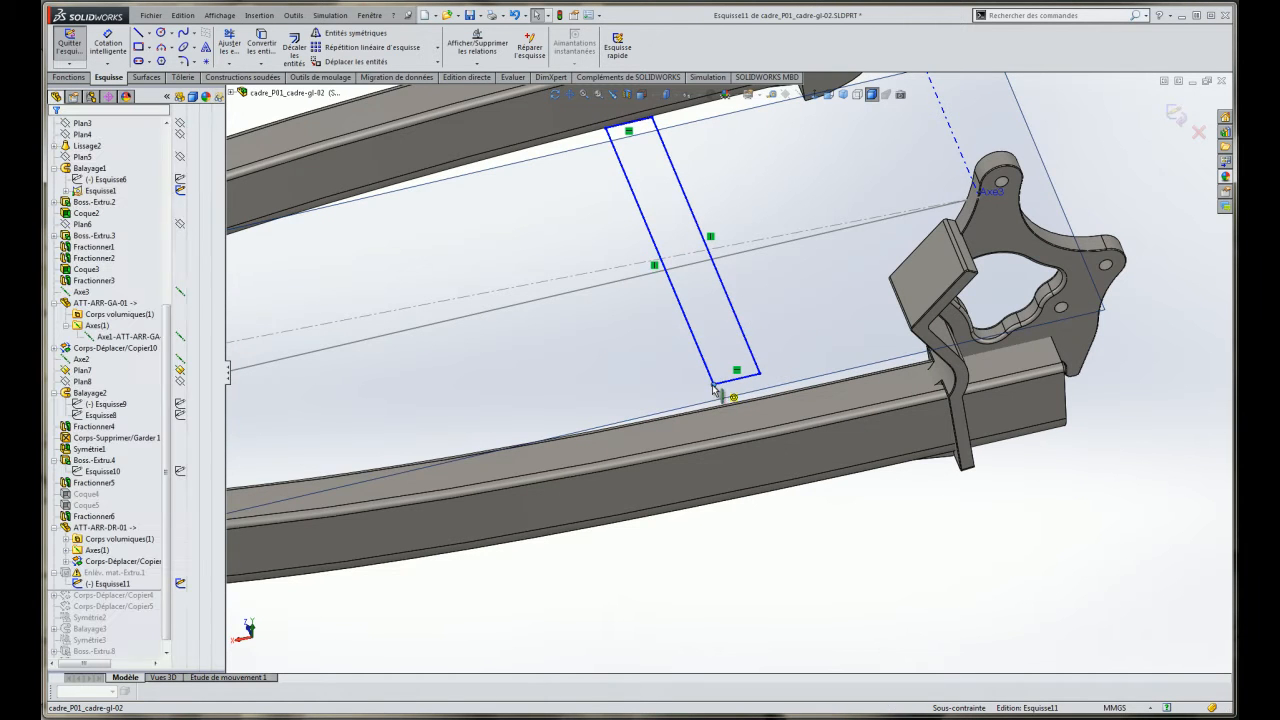
scroll(766, 349, "up", 2)
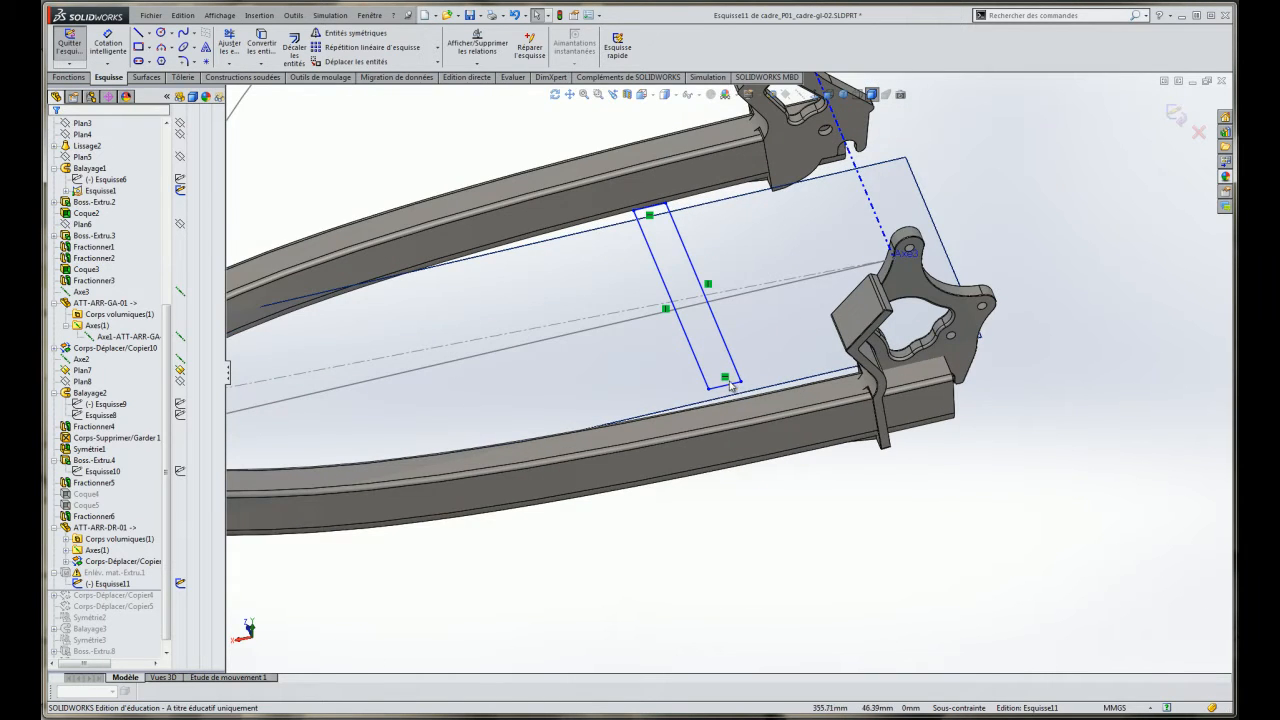
Enlarge the cut rectangle by moving its corners so that it surrounds the rear ends of both stays and the dropouts.
left_click_drag(741, 385, 1141, 448)
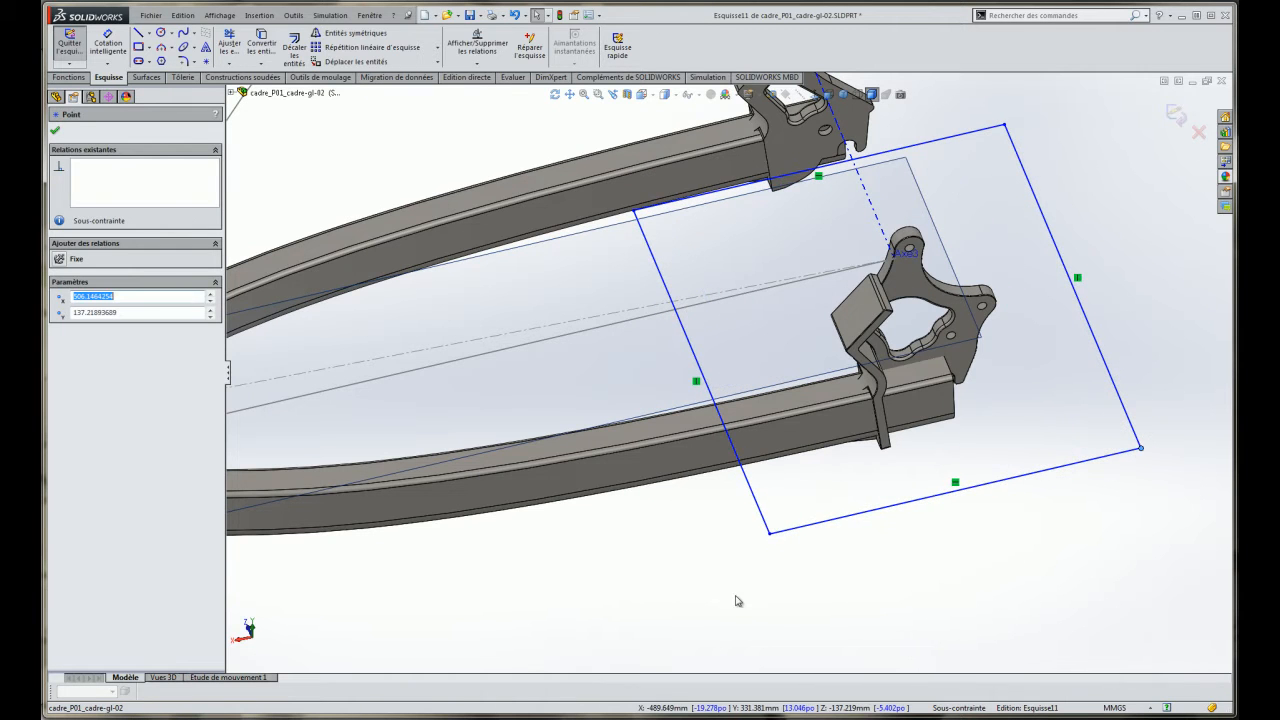
left_click_drag(770, 538, 909, 523)
scroll(808, 300, "up", 3)
middle_click_drag(830, 284, 846, 424)
scroll(800, 390, "down", 2)
scroll(777, 77, "up", 1)
scroll(800, 180, "up", 2)
scroll(805, 220, "down", 3)
scroll(800, 225, "up", 3)
scroll(780, 235, "down", 3)
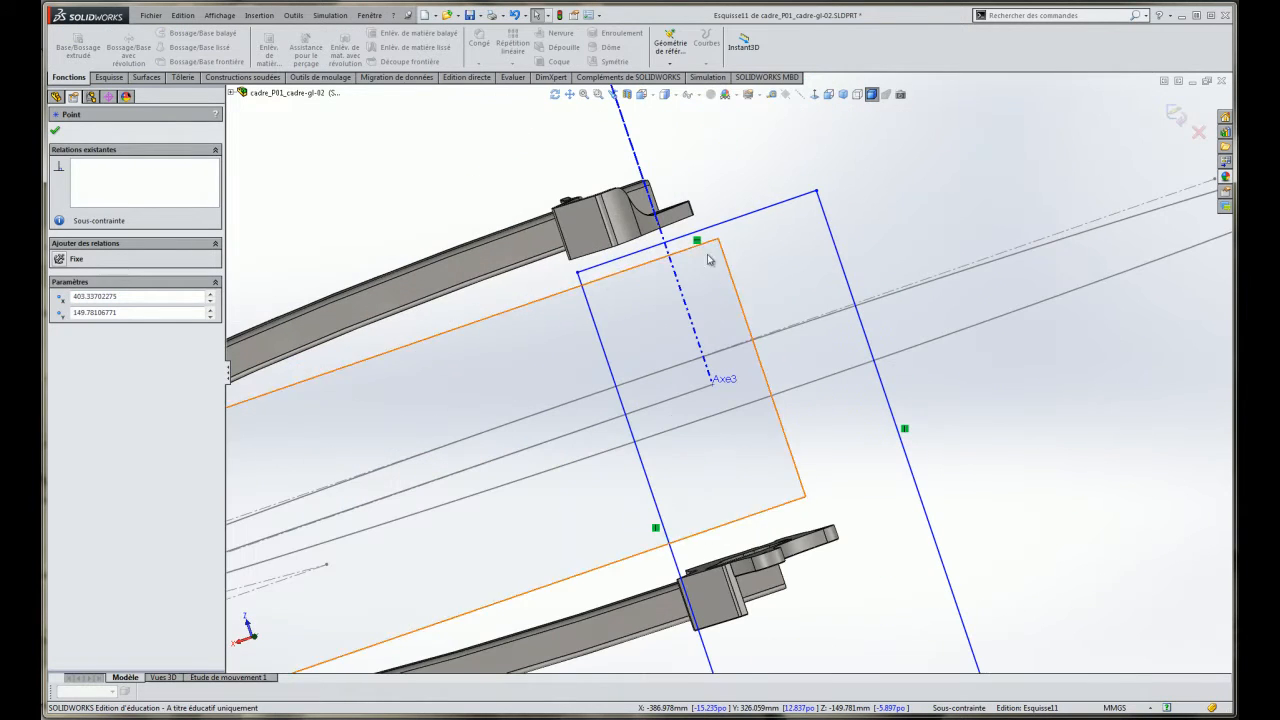
left_click_drag(577, 273, 531, 121)
Make the rectangle's frame-side line coincident with the lower vertex of the dropout's clamping tab beneath the stay.
scroll(690, 460, "up", 4)
scroll(703, 490, "down", 3)
middle_click_drag(705, 437, 703, 190)
scroll(719, 500, "down", 6)
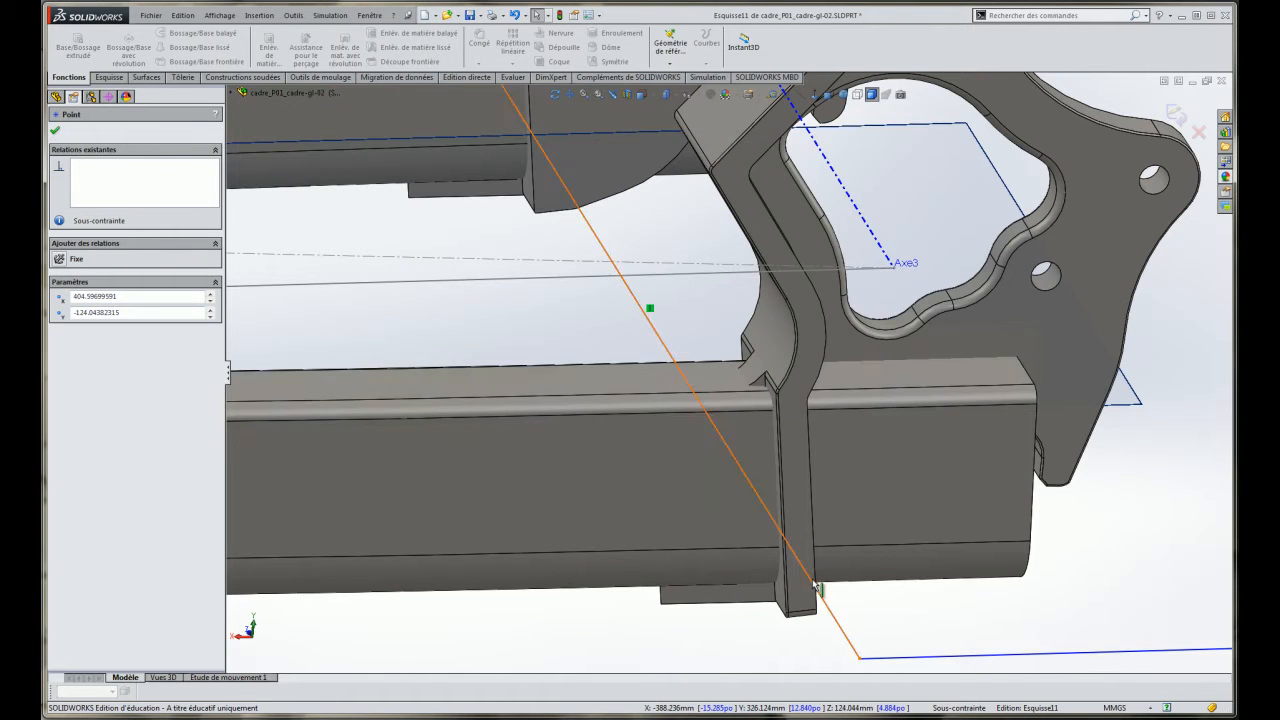
left_click(822, 612)
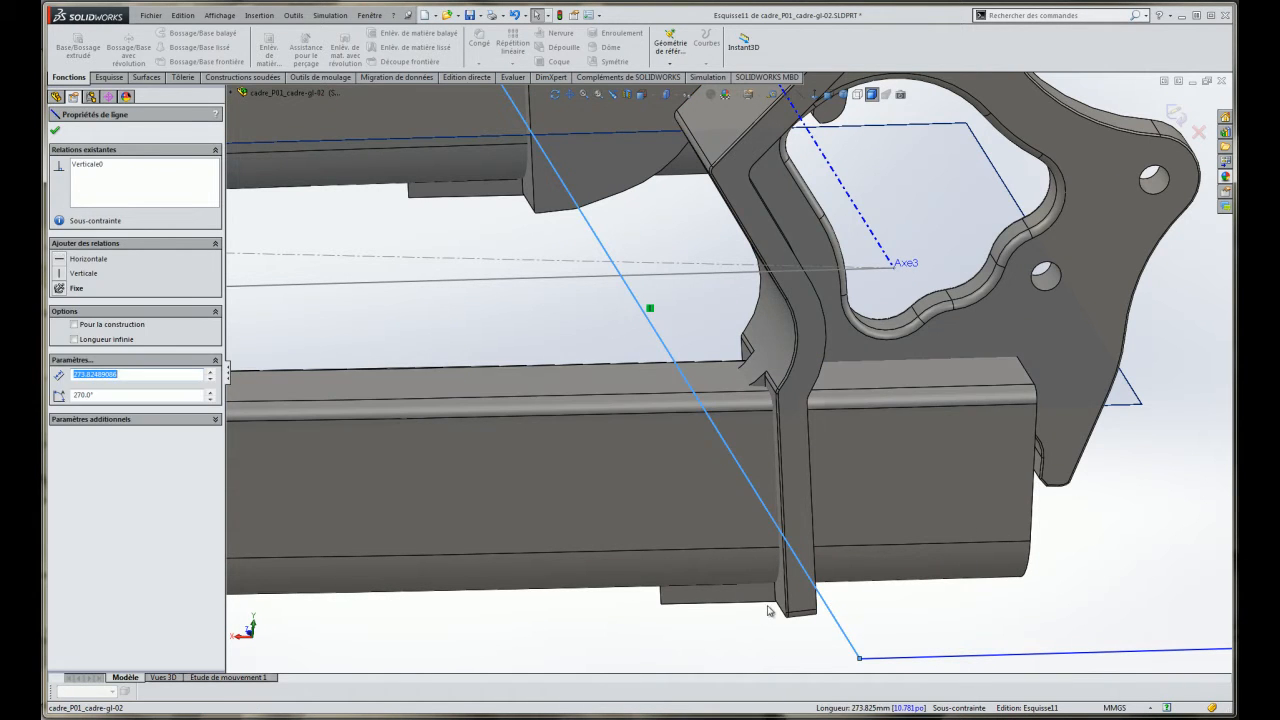
left_click(776, 602, "ctrl")
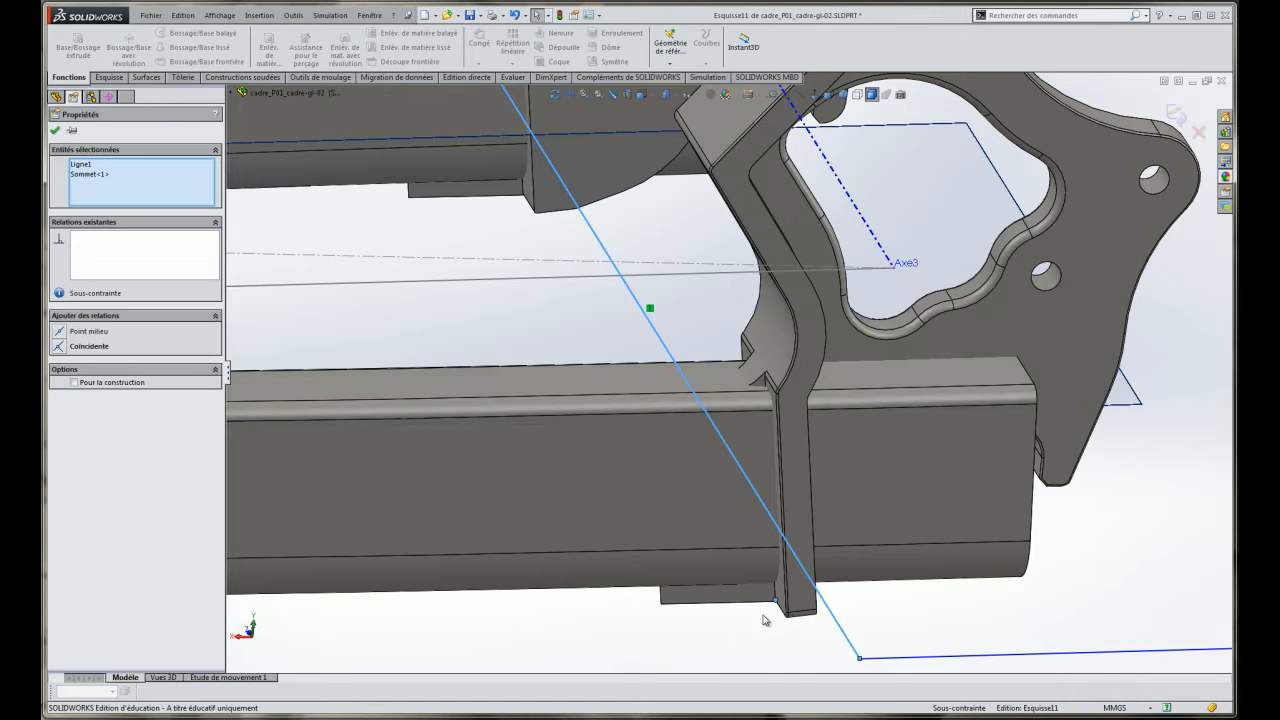
left_click(55, 347)
scroll(771, 611, "up", 4)
left_click(772, 495)
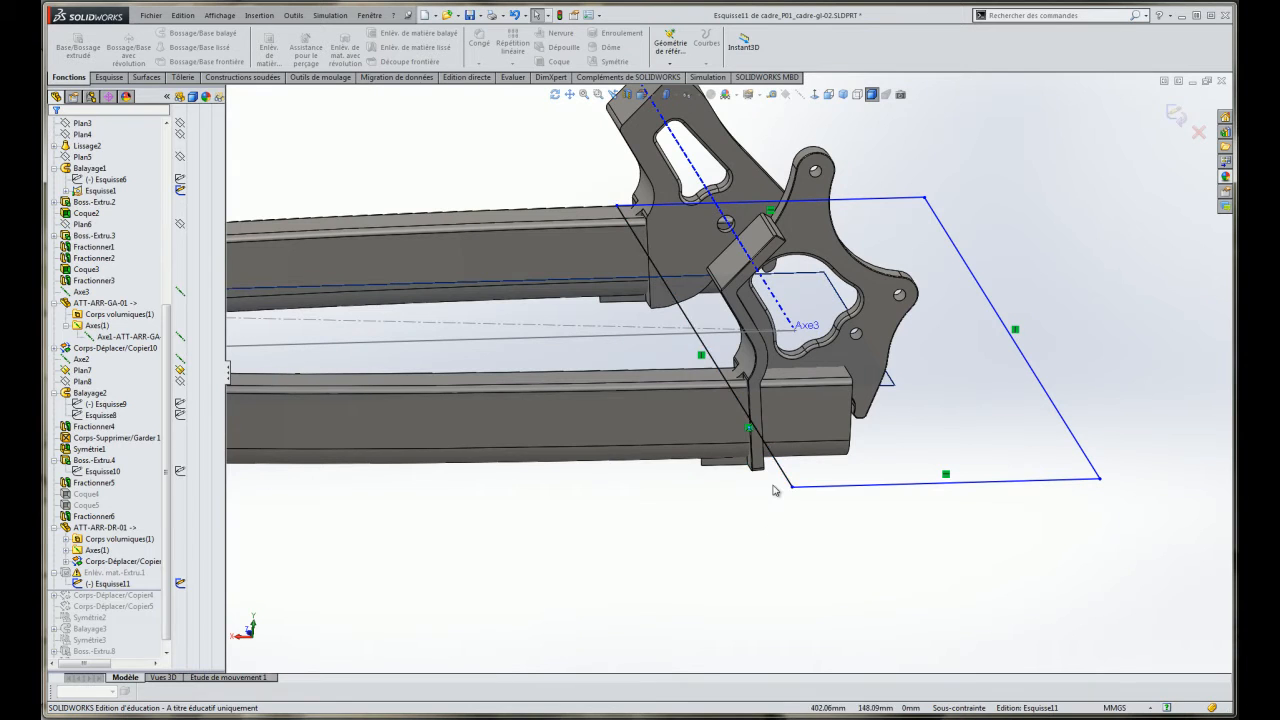
Dimension the rectangle's short side and the distance from its near short side to the Axe3 endpoint, accepting the current values.
middle_click_drag(903, 351, 907, 375)
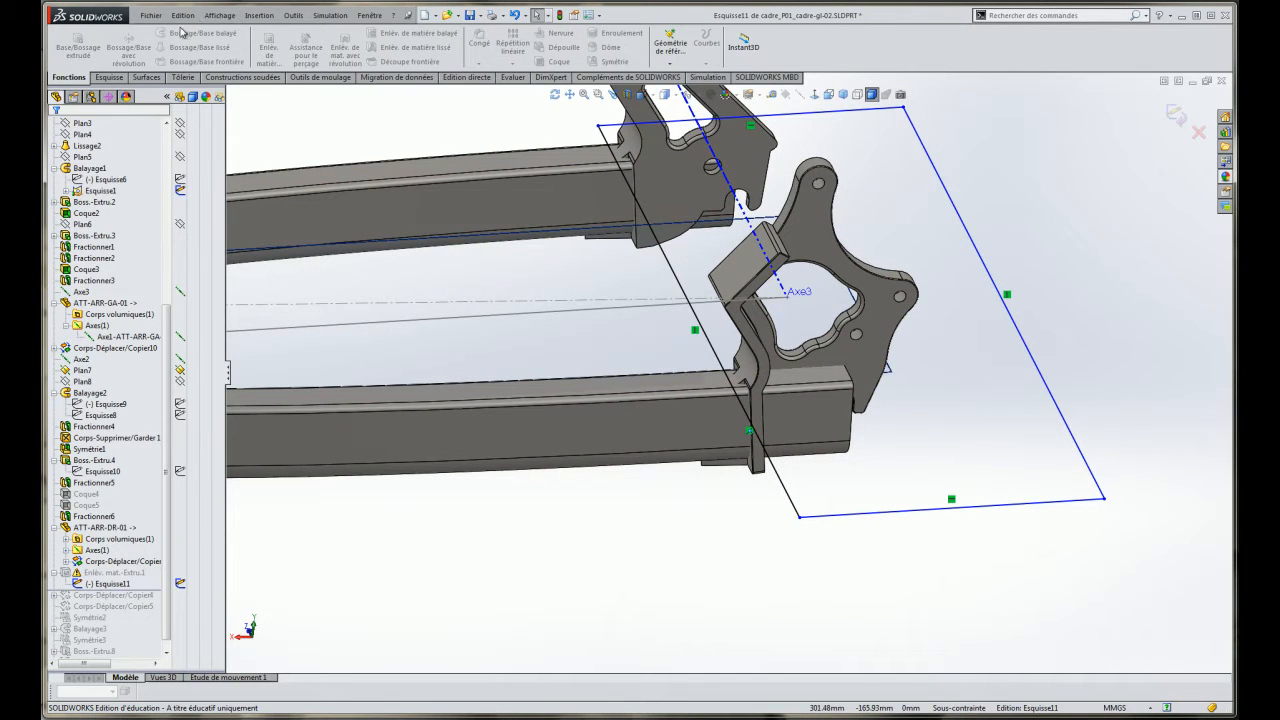
left_click(108, 77)
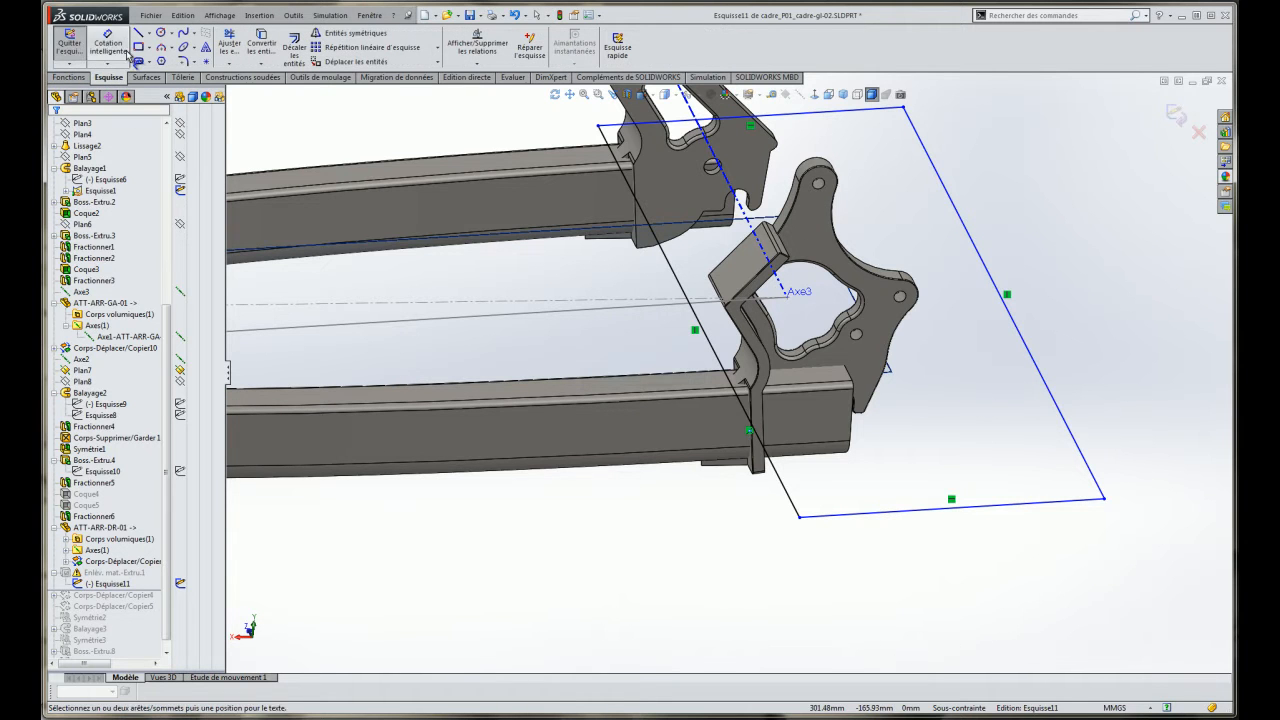
left_click(108, 44)
left_click(895, 518)
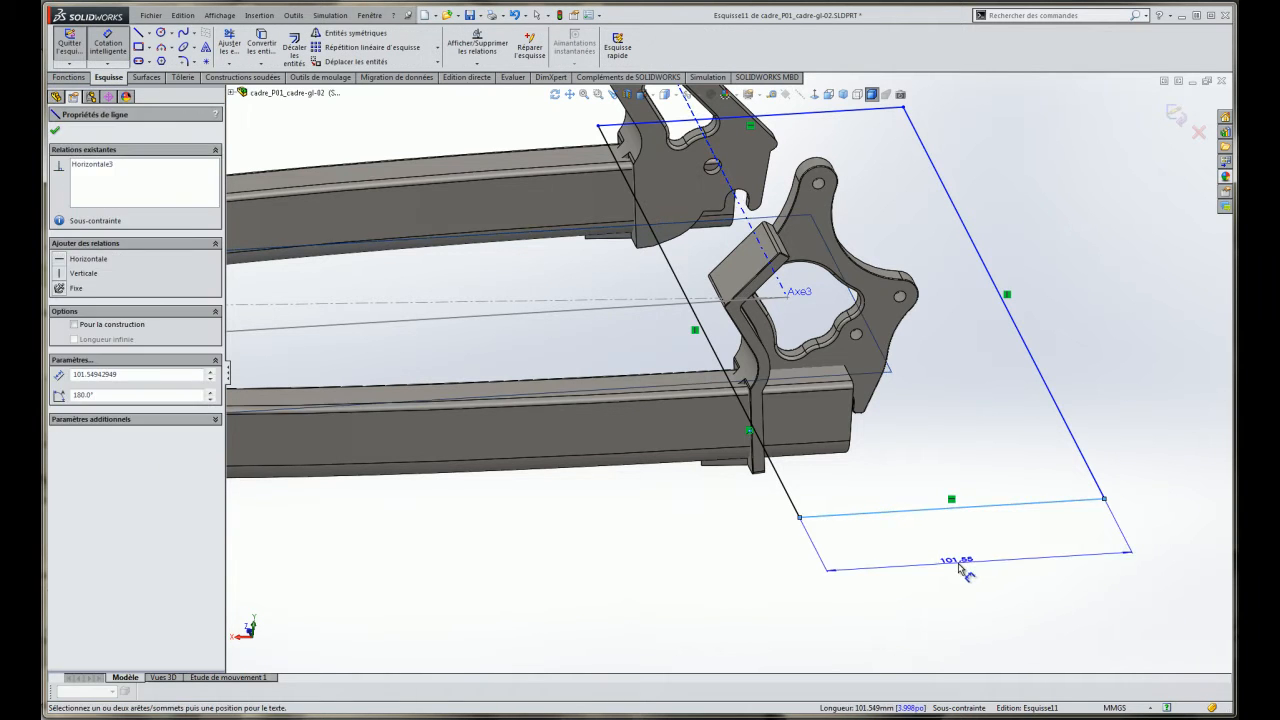
left_click(962, 570)
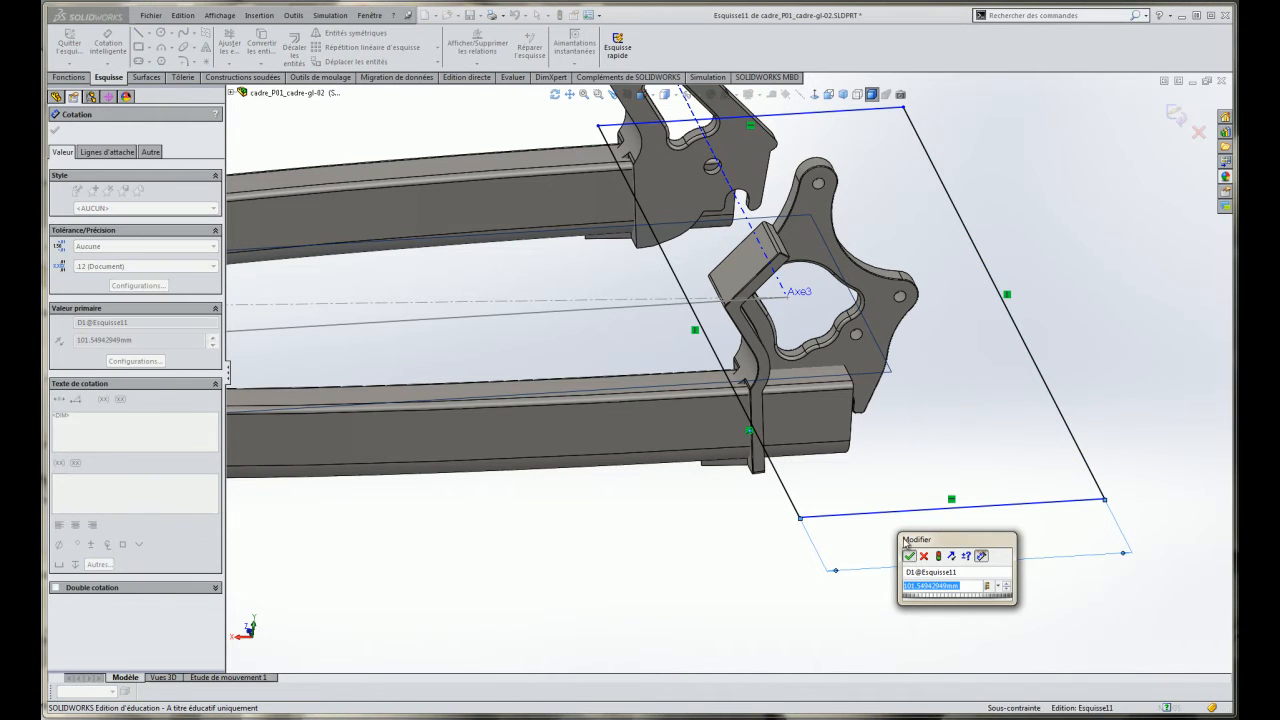
left_click(909, 556)
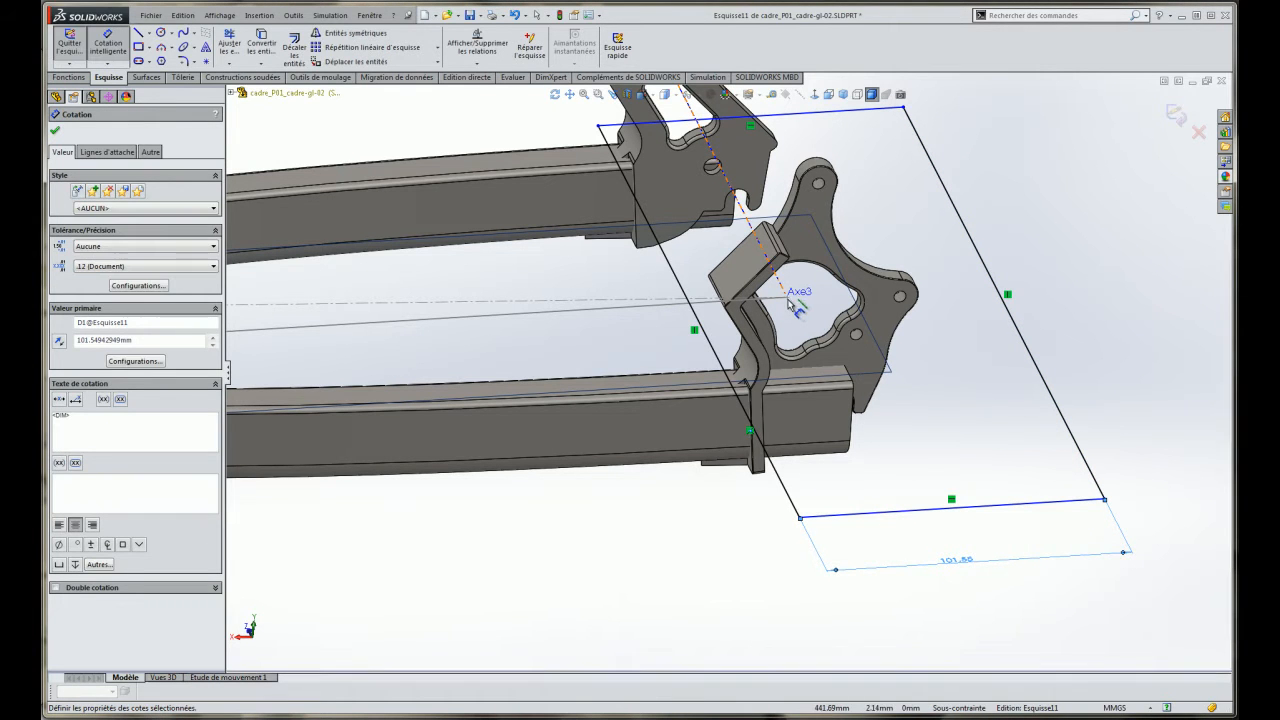
left_click(1103, 507)
left_click(1108, 462)
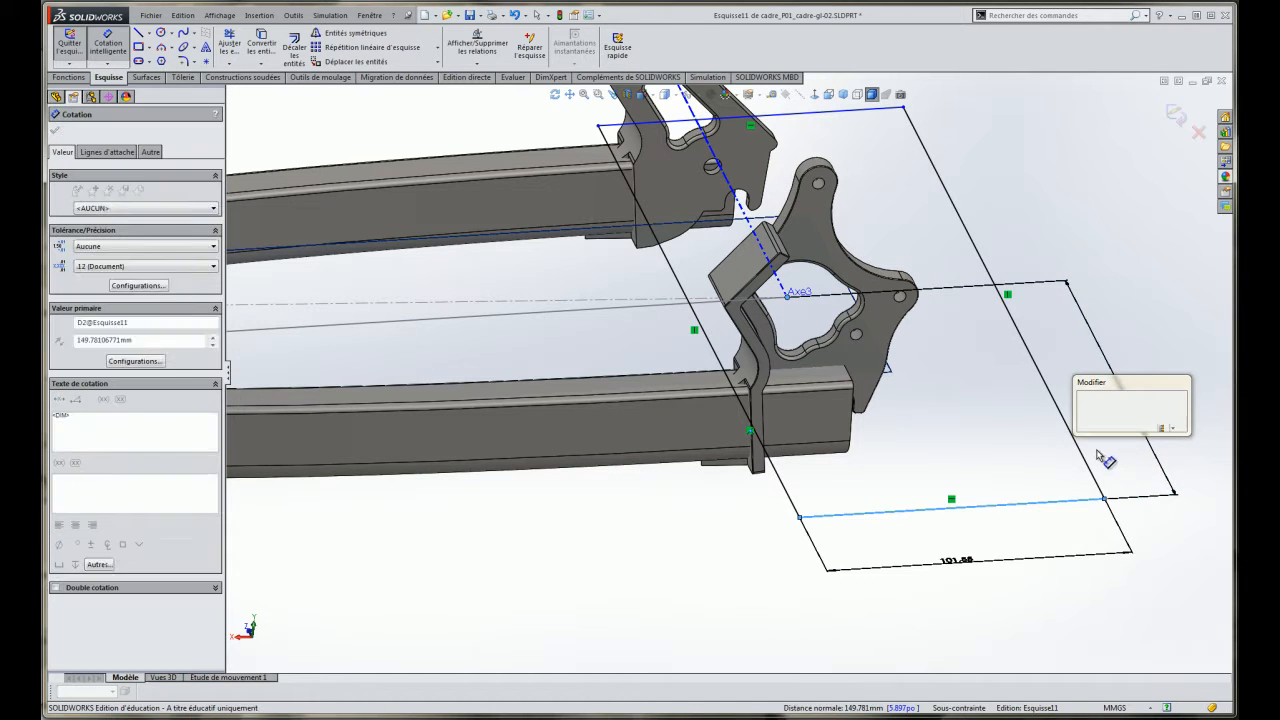
left_click(1086, 404)
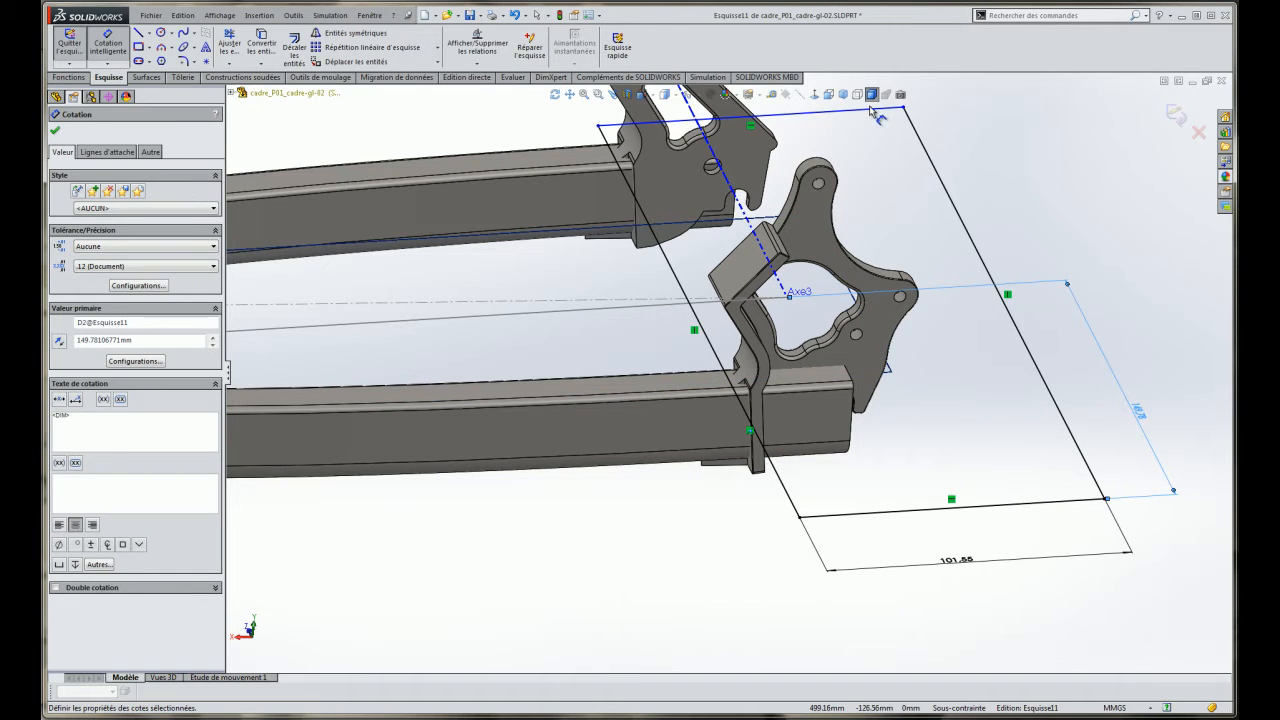
Dimension the rectangle's far short side from the Axe3 endpoint and link the value by equation to D2@Esquisse11.
left_click(879, 110)
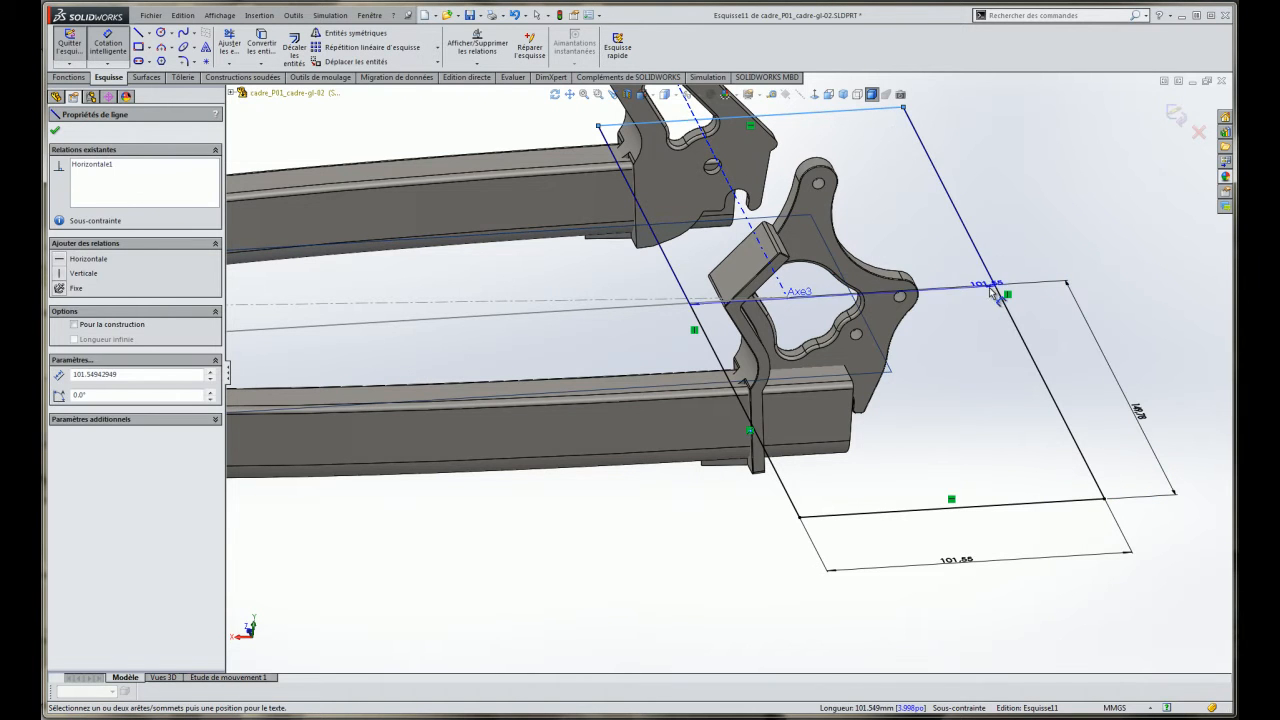
left_click(786, 296)
left_click(1035, 196)
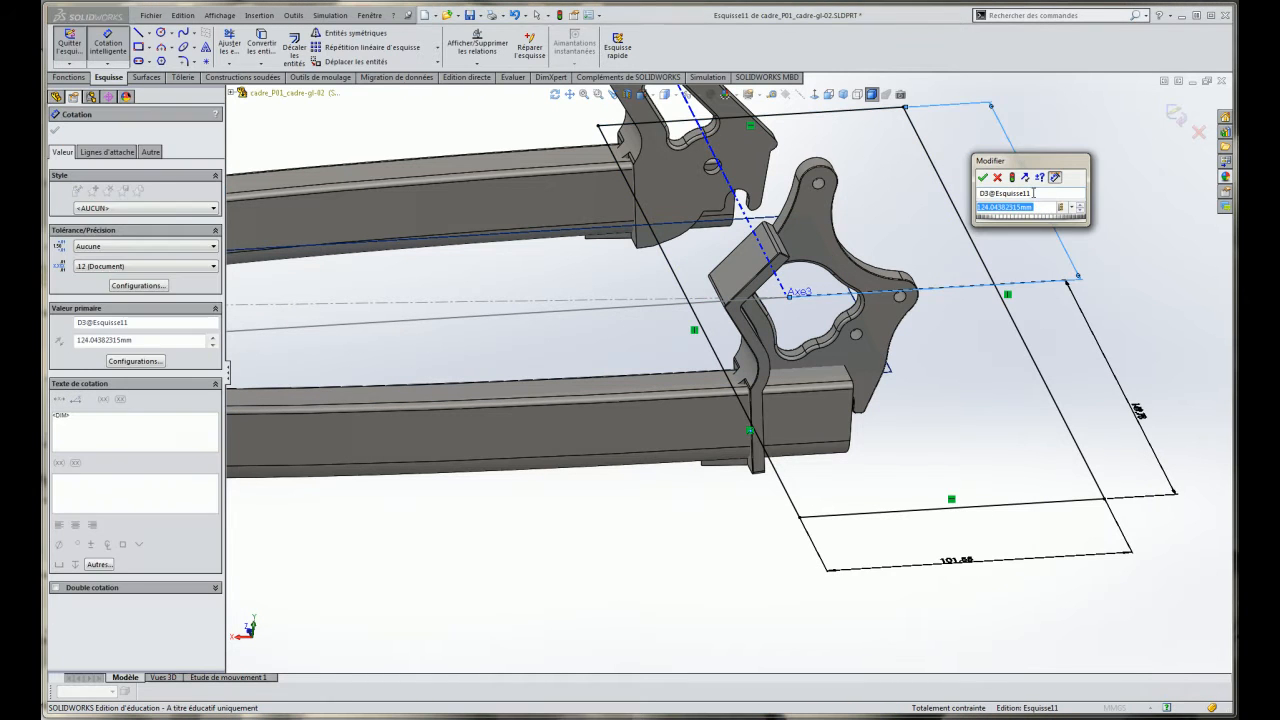
type("=")
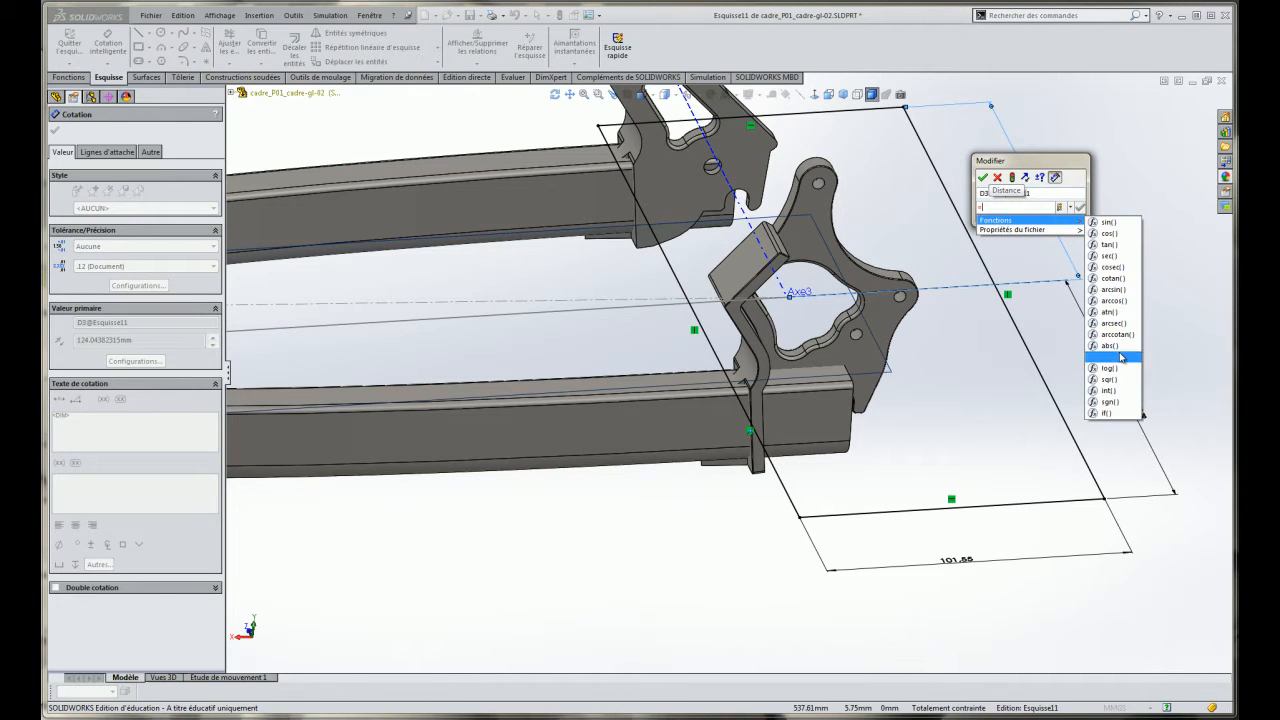
left_click(1158, 465)
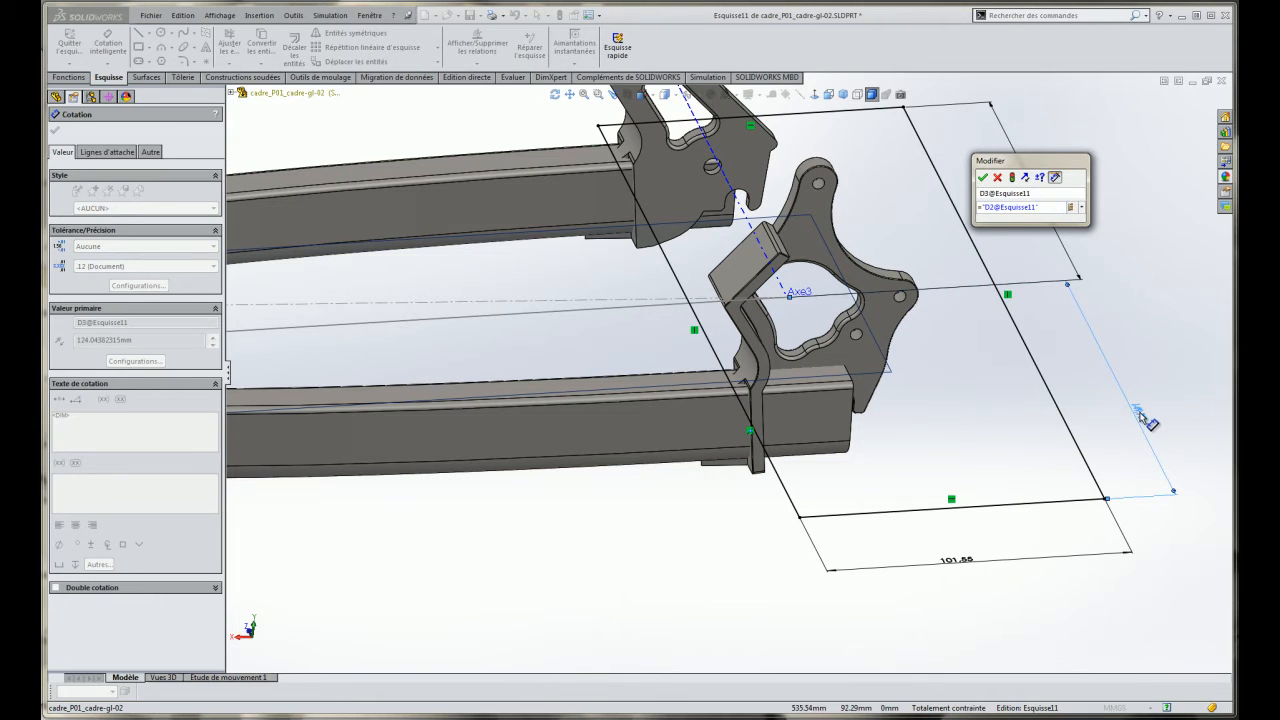
left_click(982, 177)
scroll(1040, 170, "down", 5)
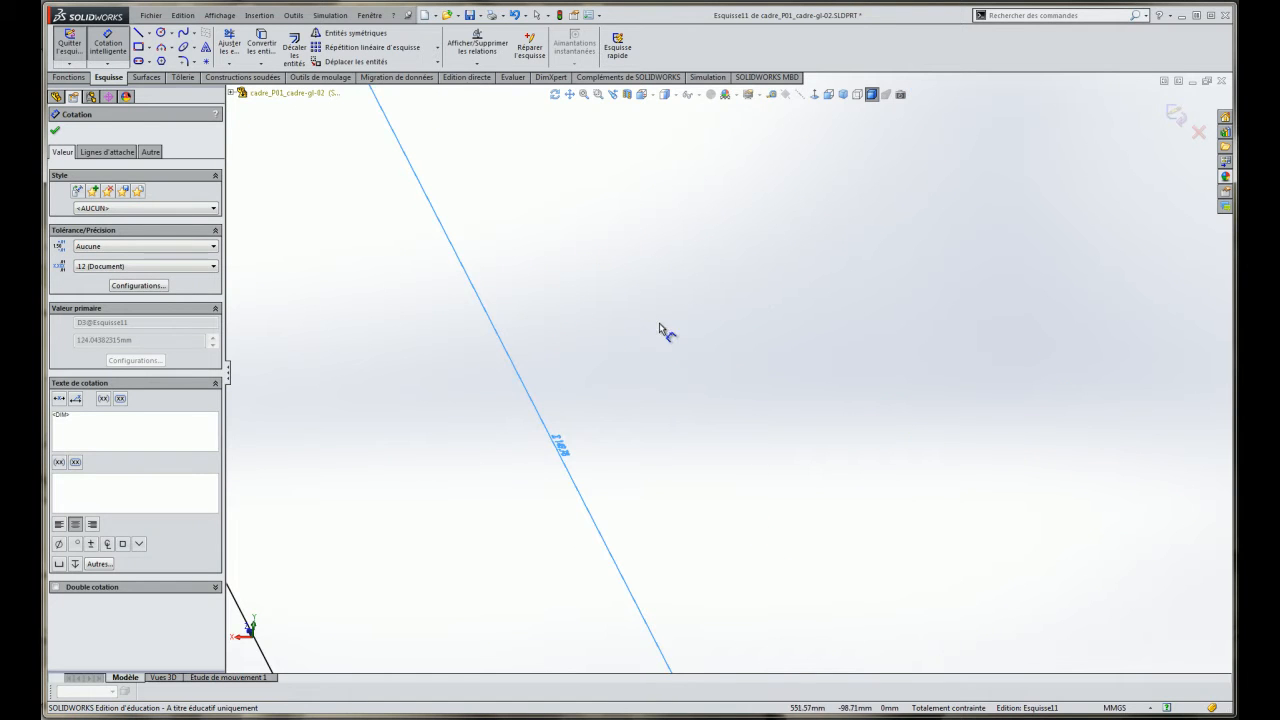
scroll(553, 449, "down", 5)
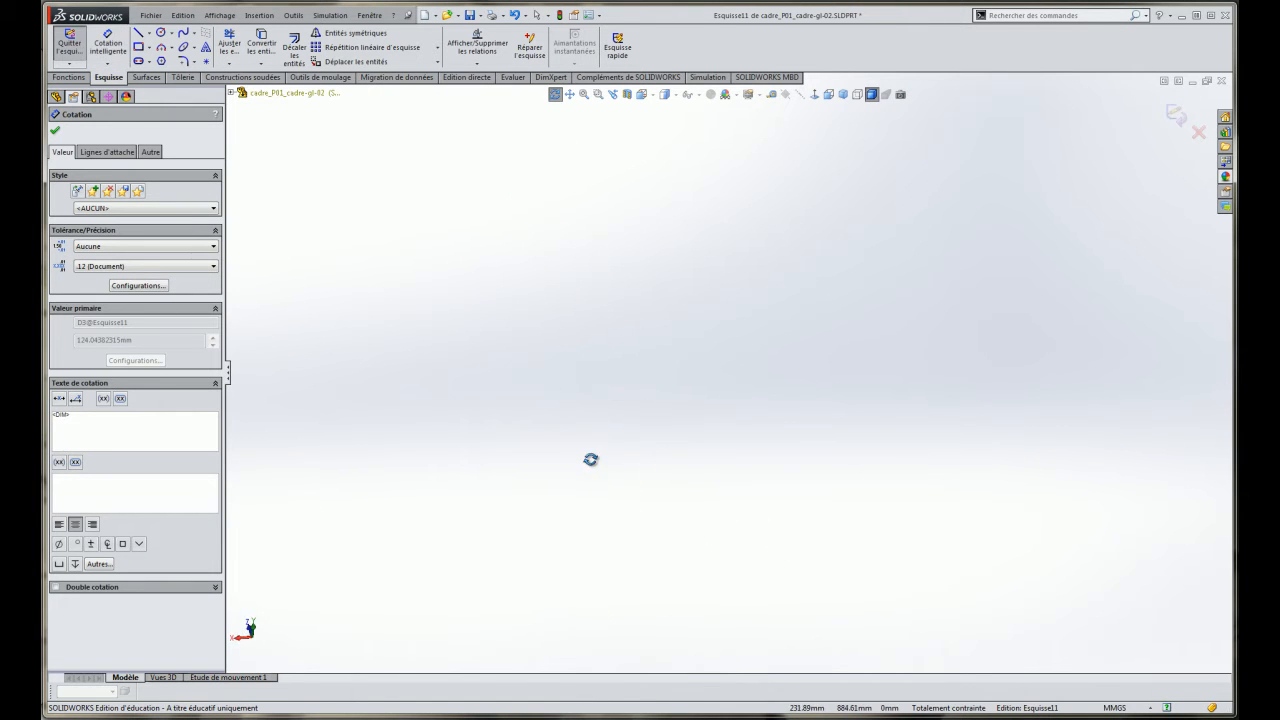
scroll(680, 157, "up", 8)
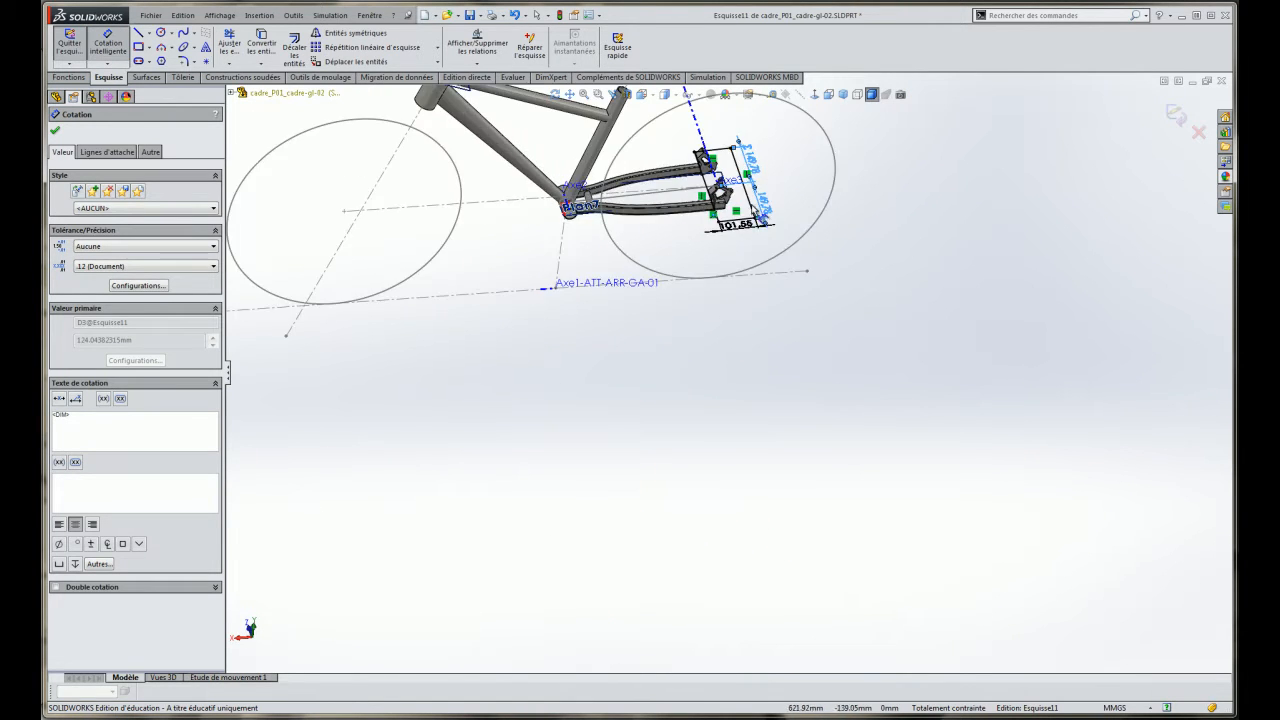
scroll(711, 284, "down", 3)
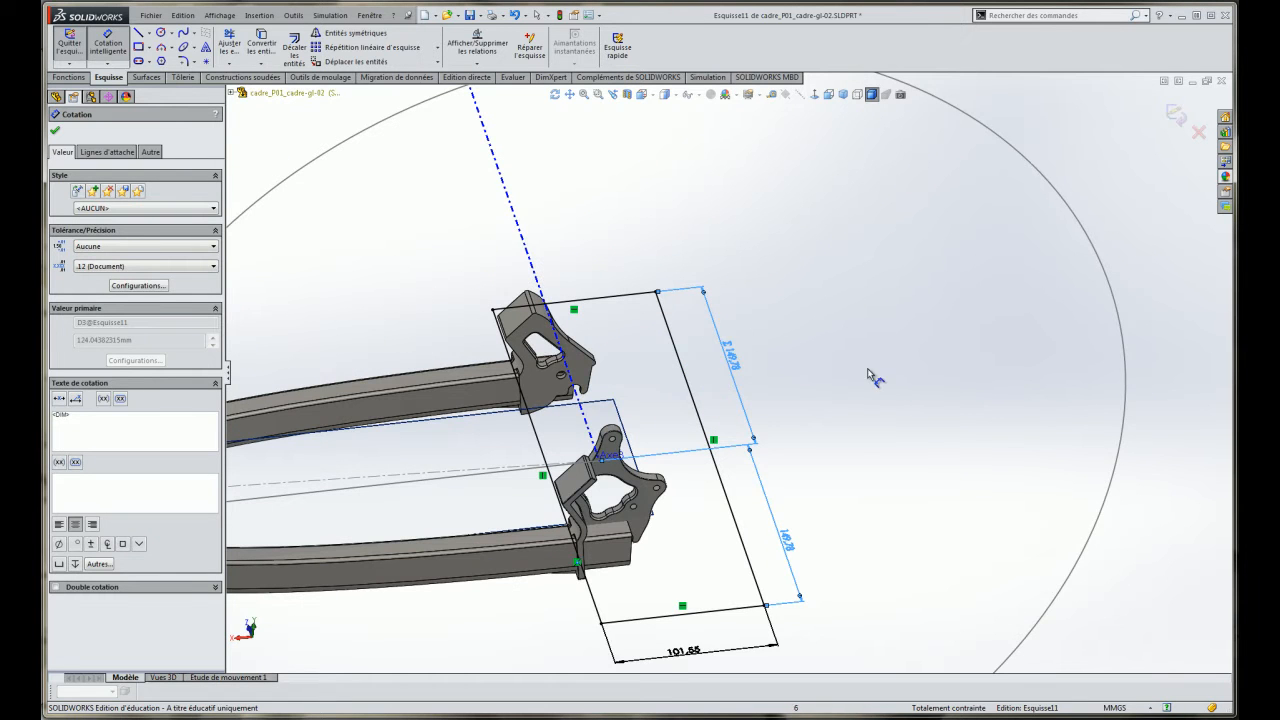
key("Escape")
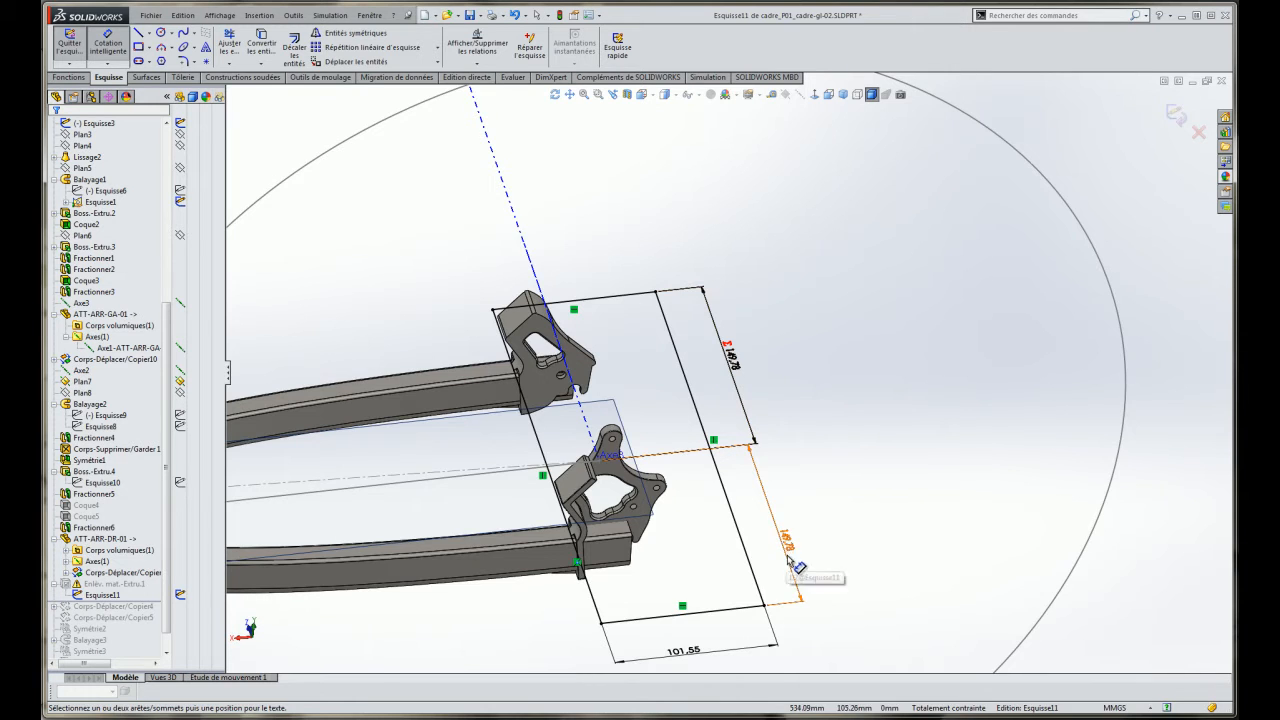
Set the distance between the rectangle's near short side and the Axe3 endpoint, D2@Esquisse11, to 120 mm.
scroll(790, 558, "up", 2)
double_click(775, 487)
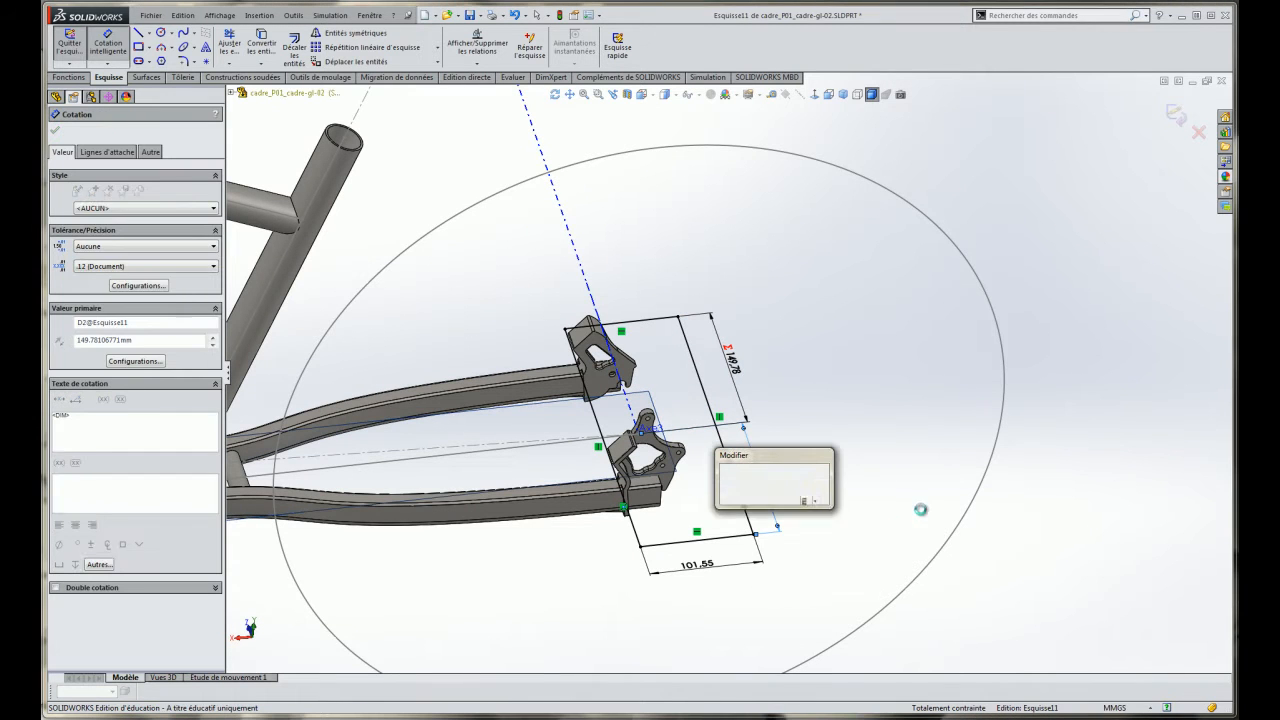
type("120")
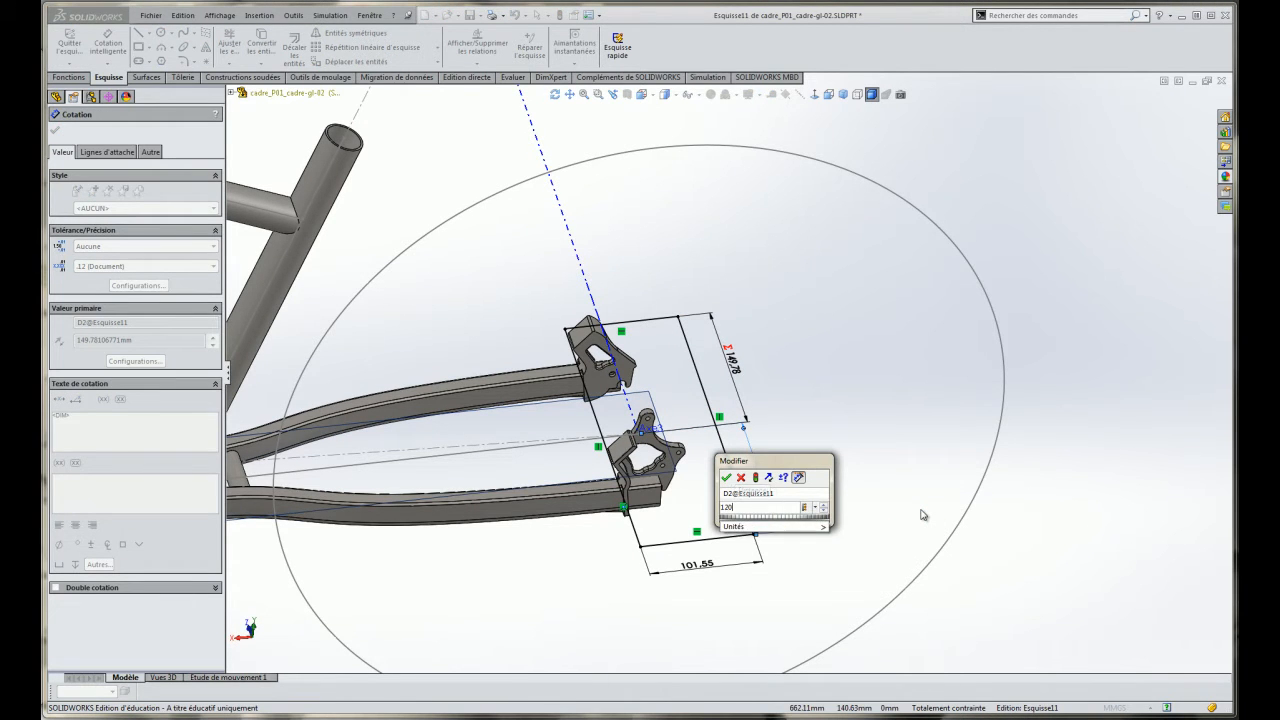
key("Return")
mouse_move(783, 390)
middle_mouse_down()
mouse_move(789, 366)
mouse_move(791, 523)
mouse_move(771, 434)
mouse_move(820, 291)
mouse_move(820, 332)
middle_mouse_up()
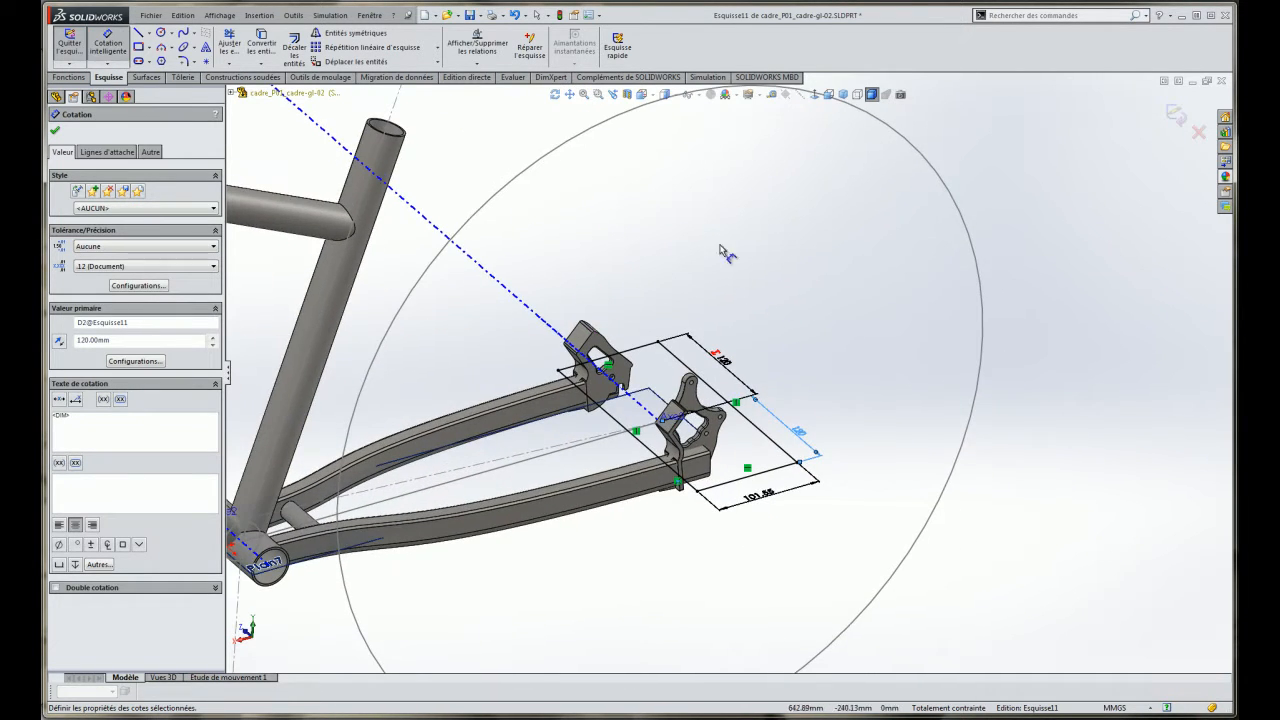
Exit Esquisse11 to rebuild the cut, and examine the joint between the stay end and the dropout from several angles.
left_click(1176, 117)
scroll(561, 443, "down", 5)
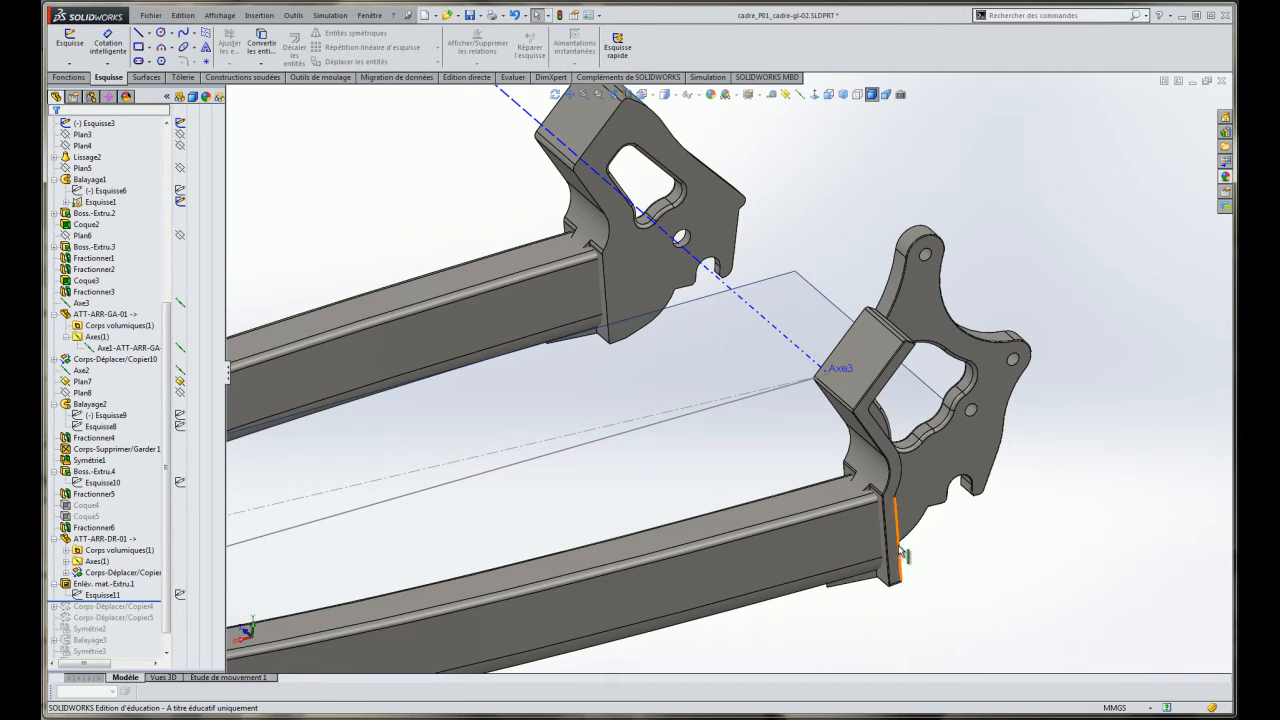
scroll(903, 553, "down", 2)
scroll(818, 490, "down", 2)
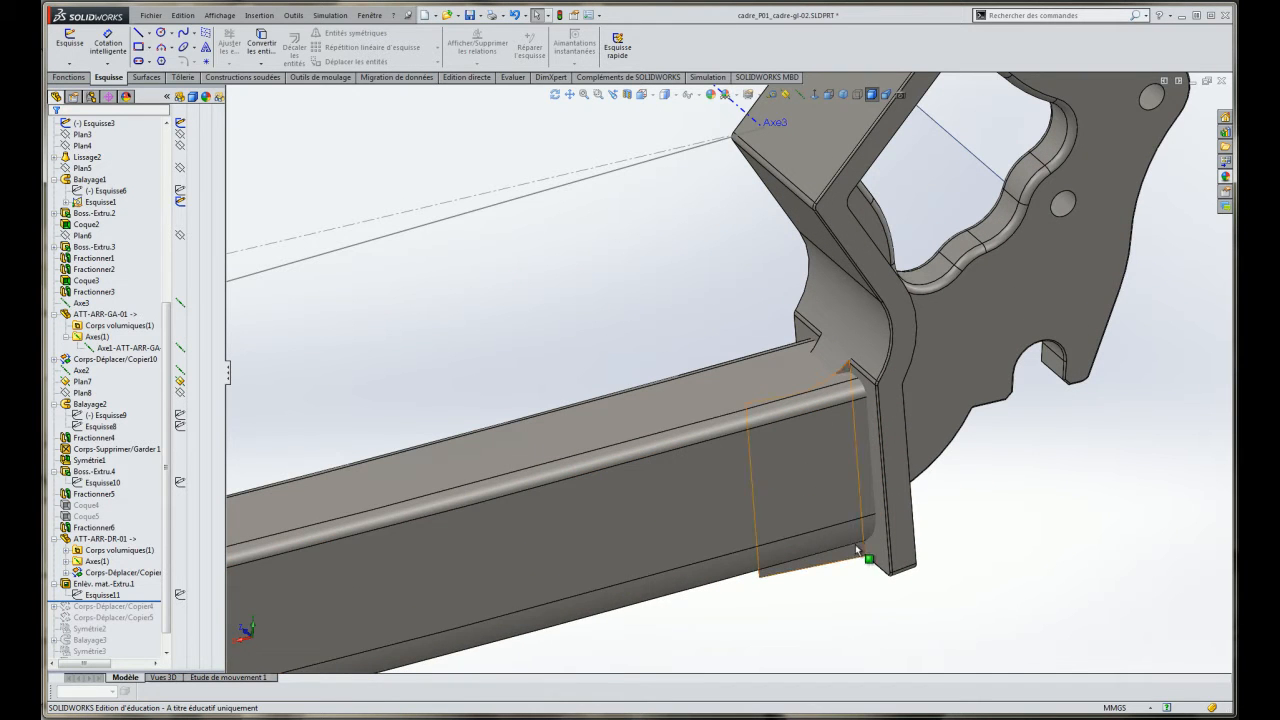
left_click(847, 527)
left_click(826, 490)
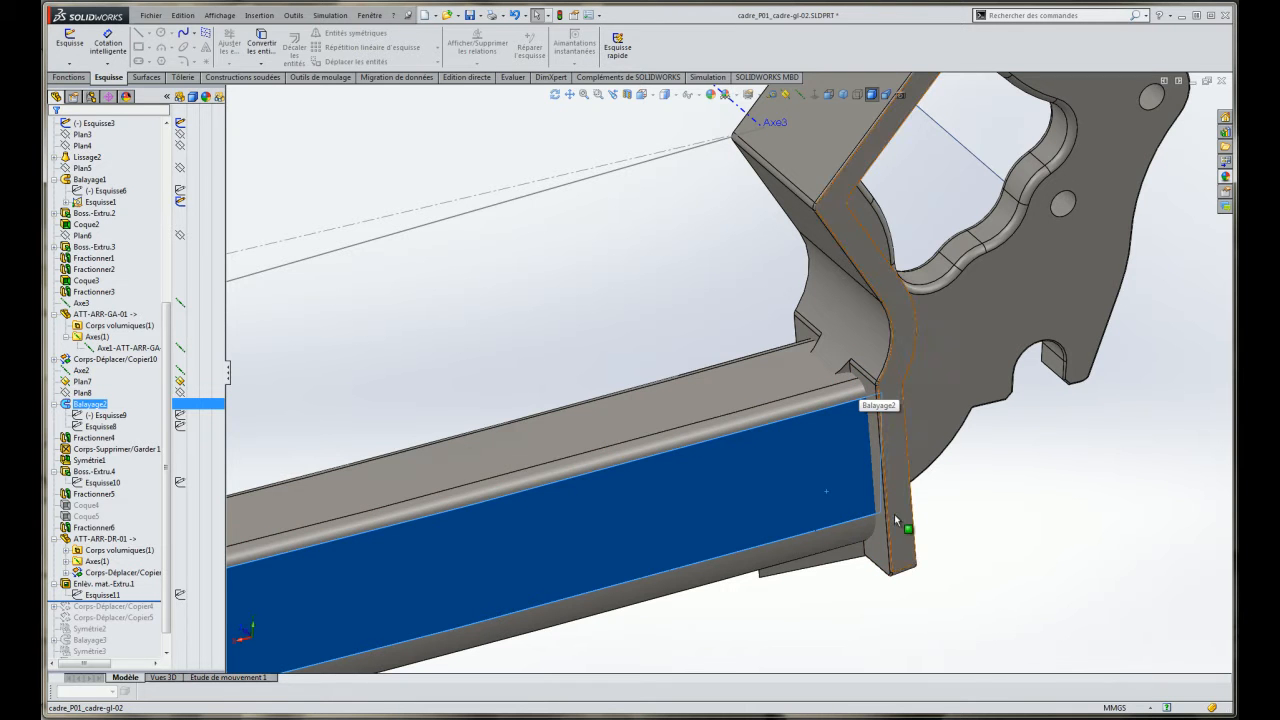
scroll(866, 564, "up", 2)
left_click(918, 562)
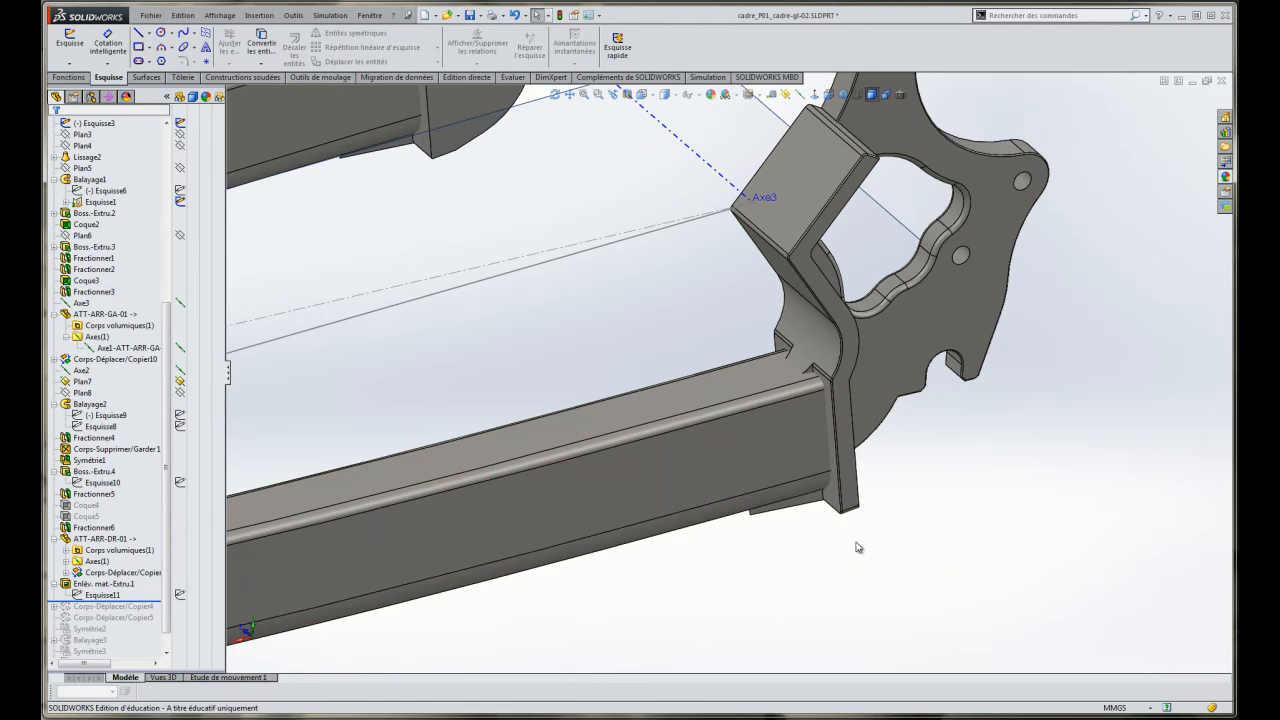
middle_click_drag(780, 431, 845, 528)
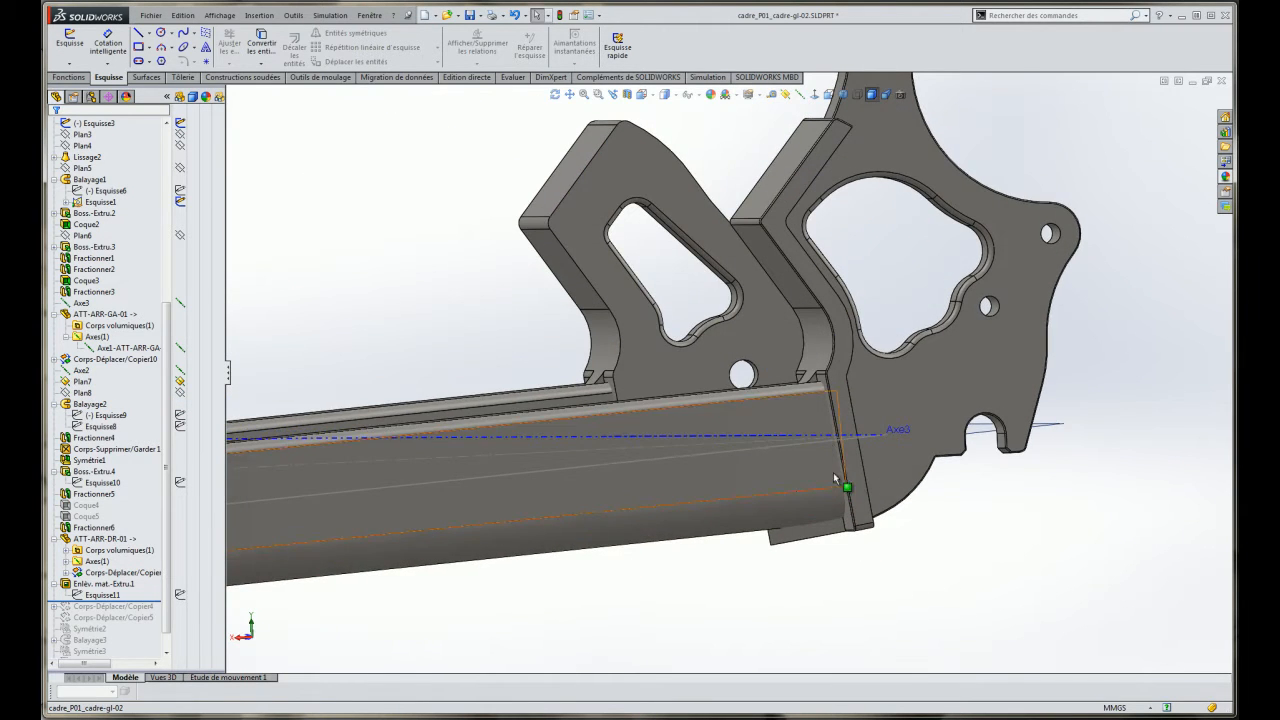
scroll(786, 473, "down", 4)
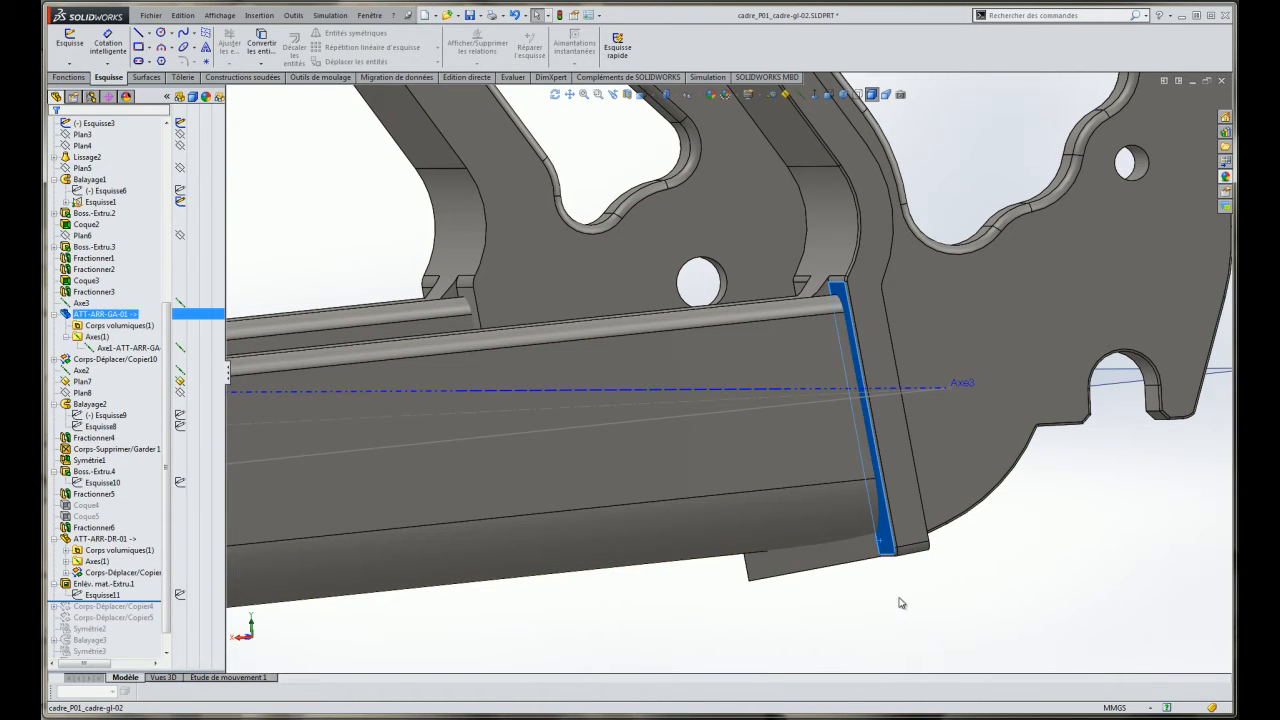
middle_click_drag(846, 549, 893, 562)
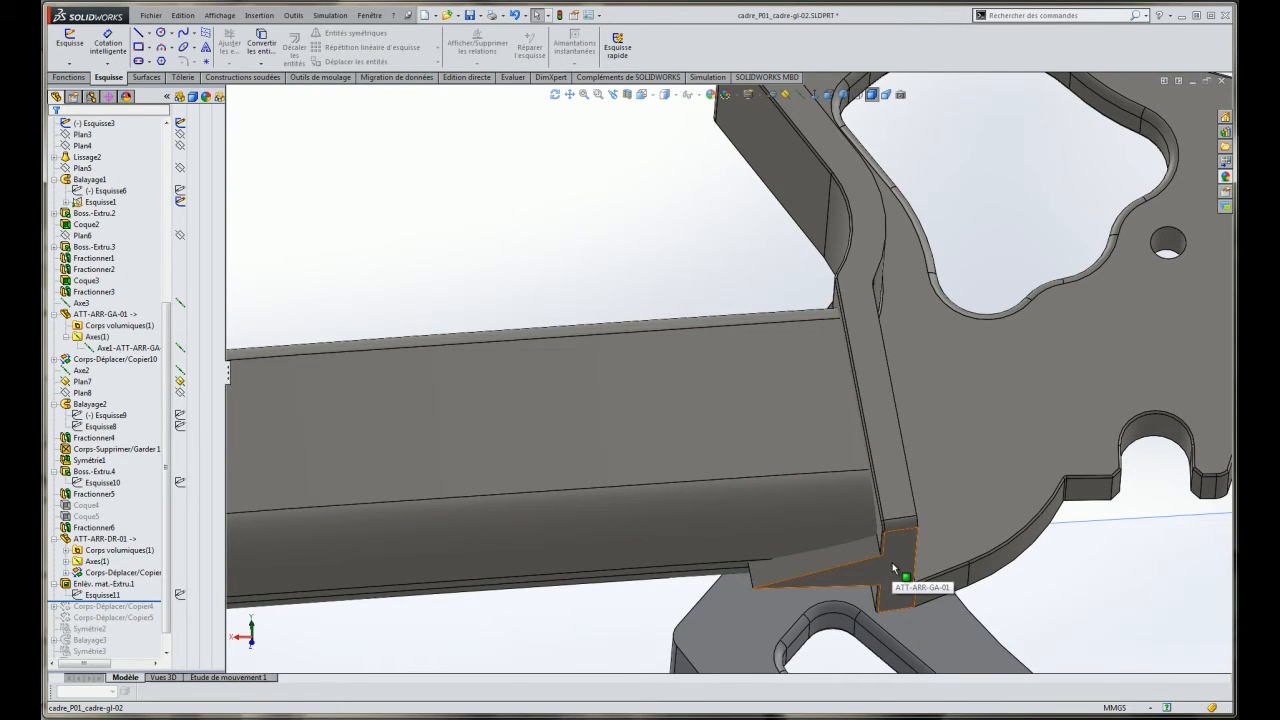
scroll(893, 566, "up", 3)
middle_click_drag(901, 526, 921, 549)
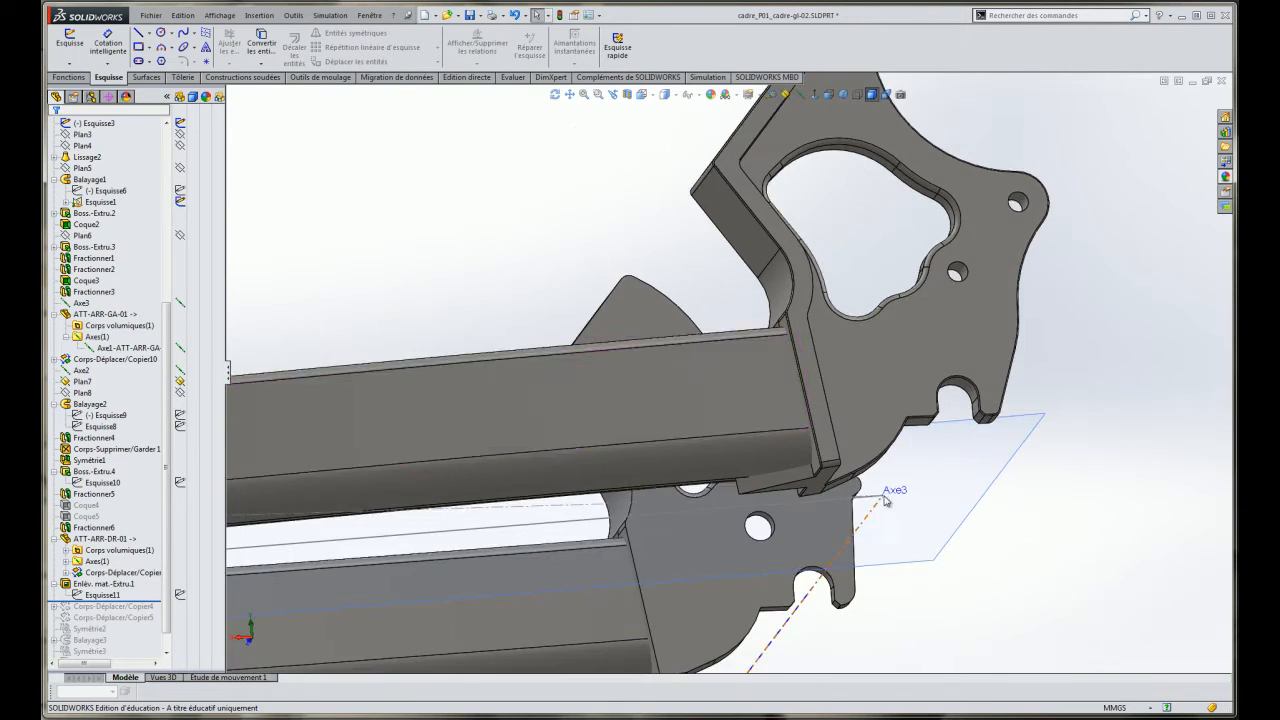
Measure between the dropout tab's narrow frame-side face and its lower end face.
scroll(785, 455, "down", 3)
left_click(736, 414)
scroll(734, 438, "down", 2)
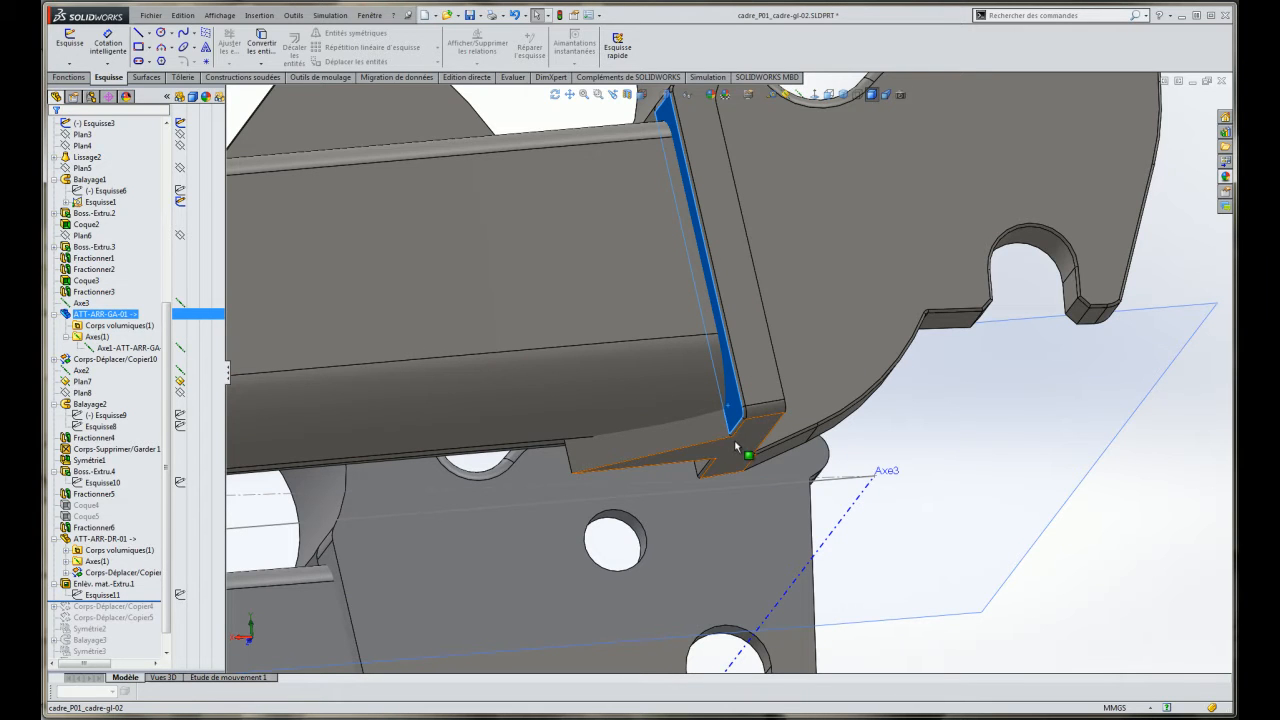
left_click(734, 440, "ctrl")
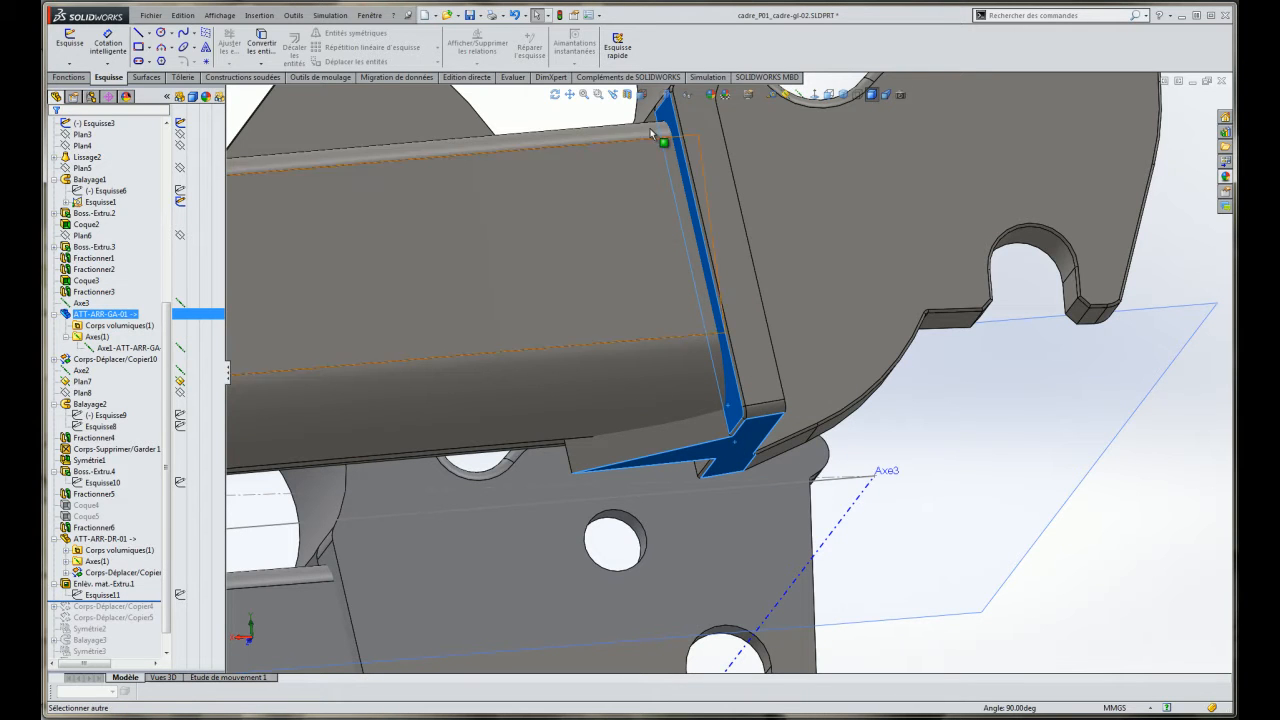
left_click(773, 95)
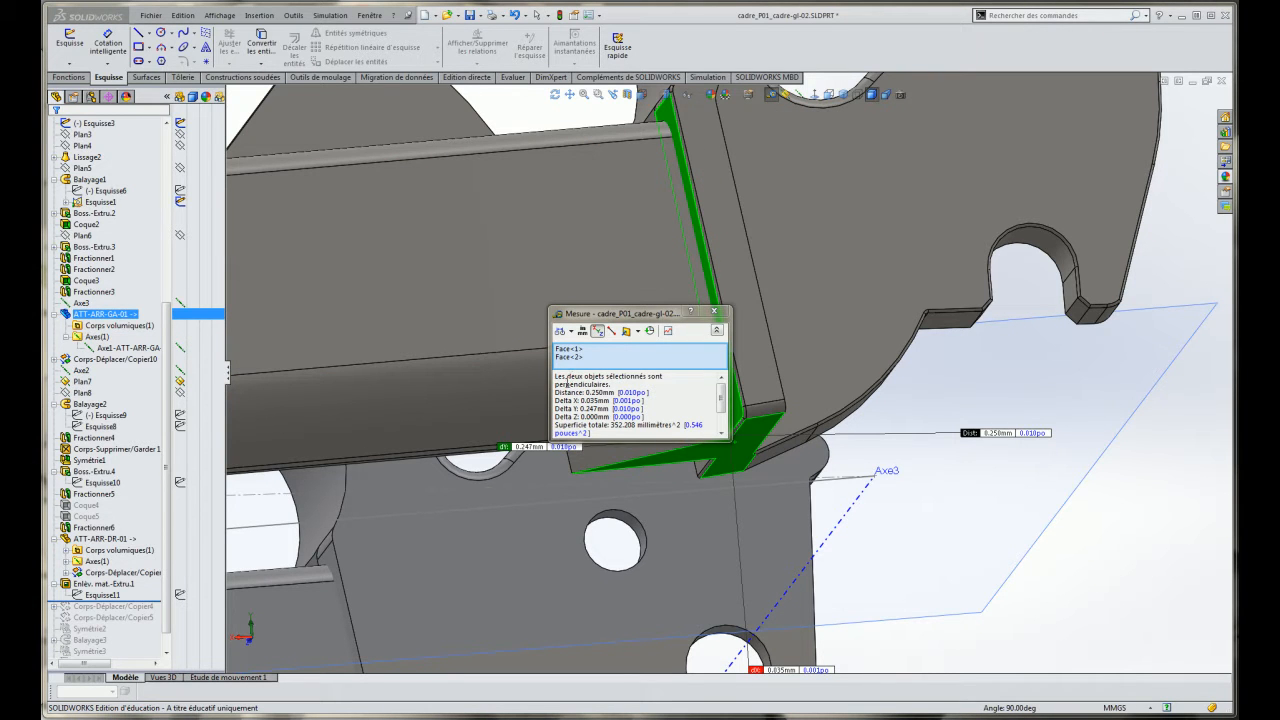
left_click(715, 313)
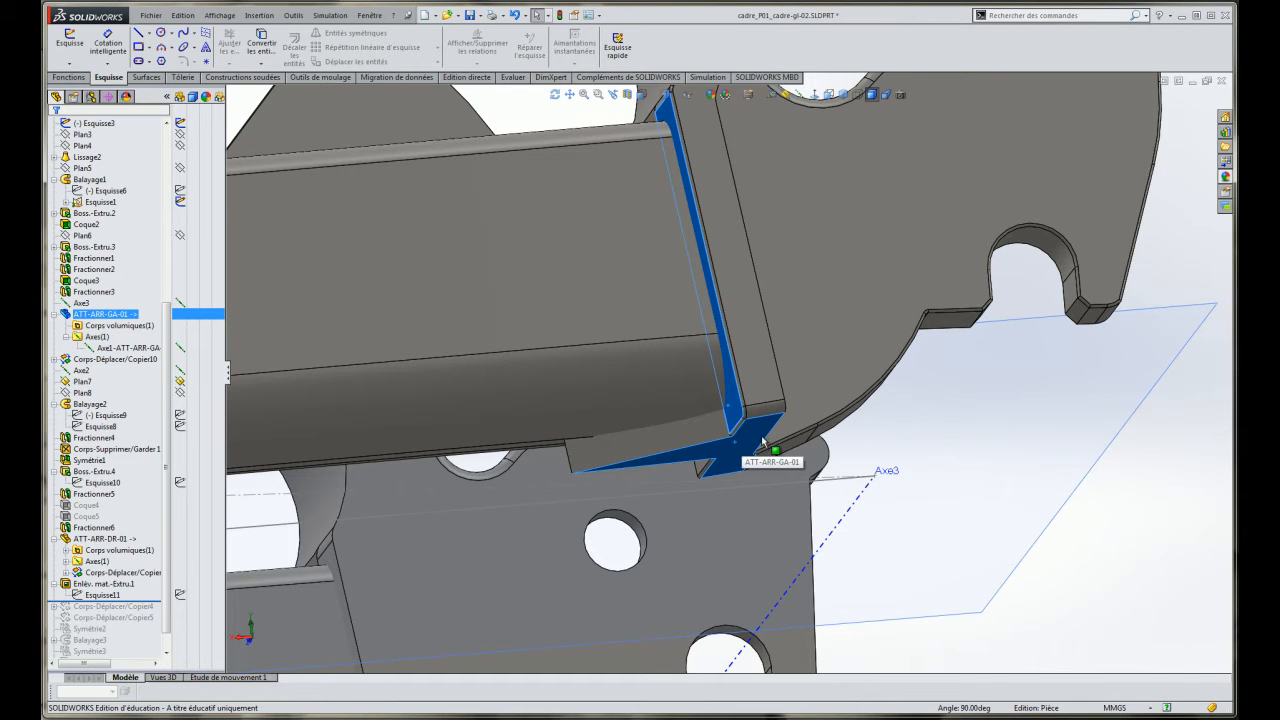
left_click(1162, 538)
scroll(692, 352, "up", 7)
middle_click_drag(689, 346, 689, 438)
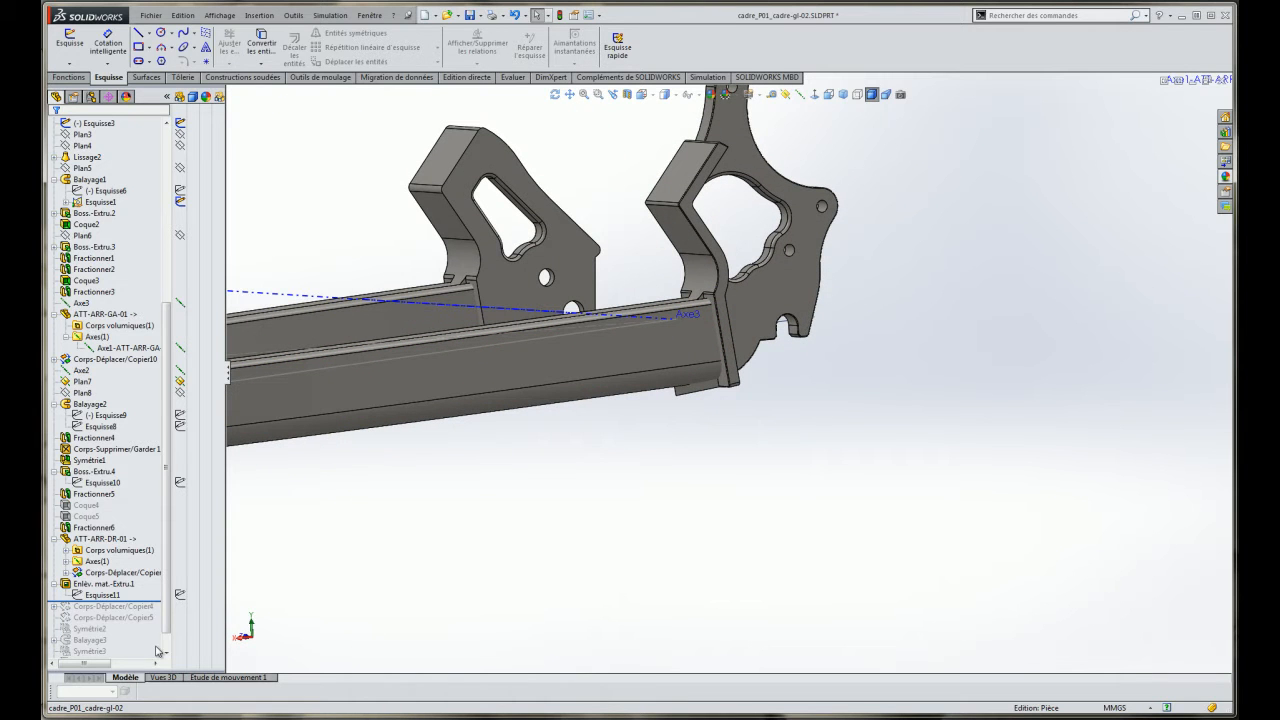
left_click(105, 596)
right_click(106, 601)
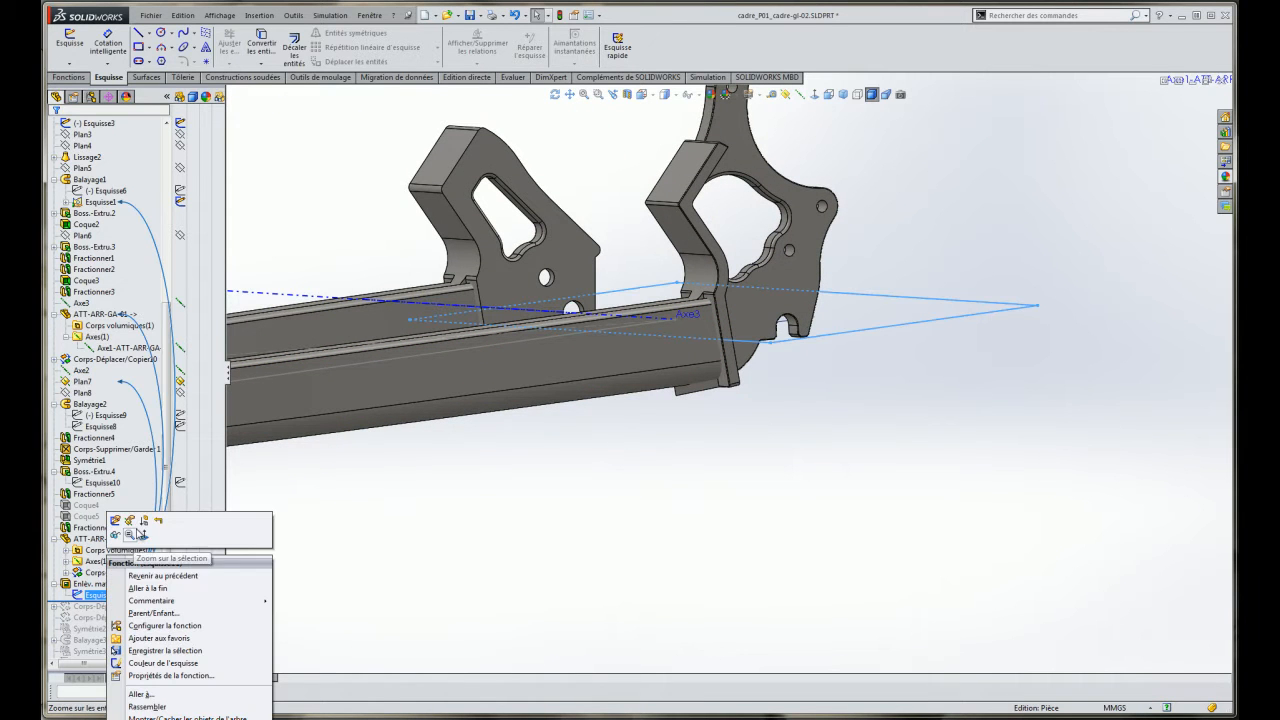
left_click(470, 571)
scroll(449, 430, "up", 8)
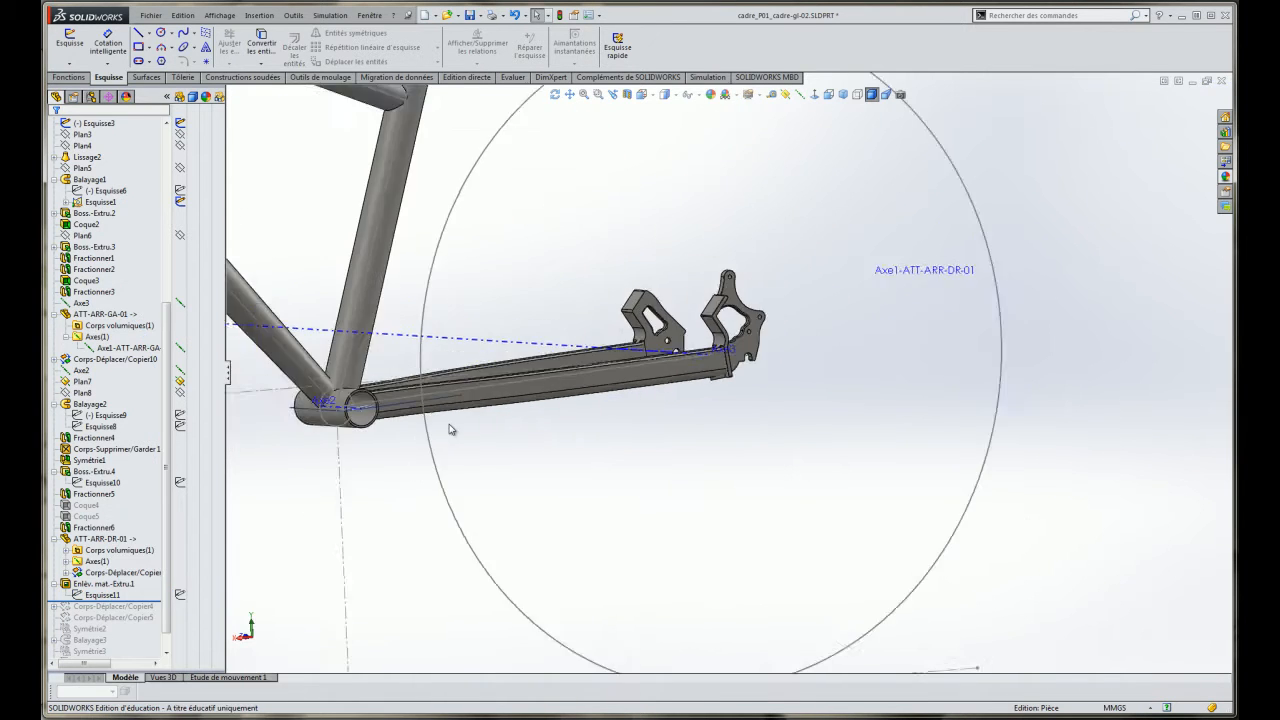
Change the sketch plane of Esquisse11 for all configurations from Plan7 to the lower end face of the dropout tab.
left_click(93, 596)
right_click(102, 598)
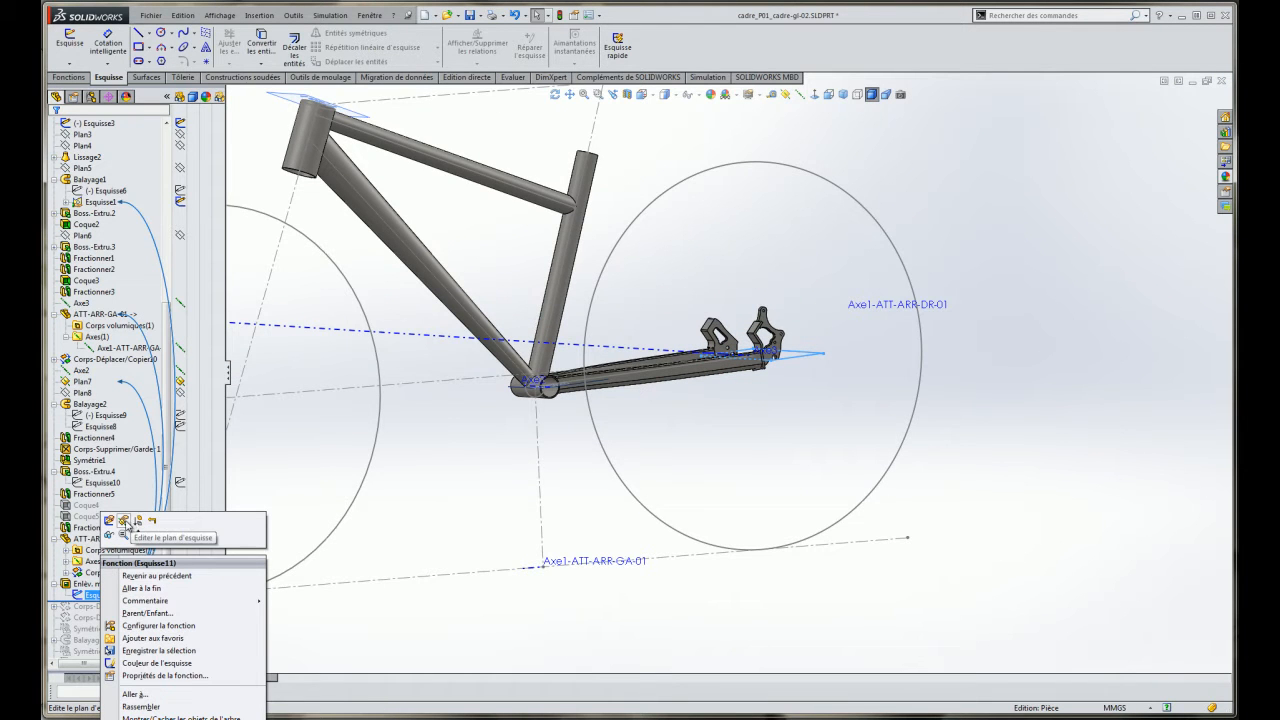
left_click(125, 522)
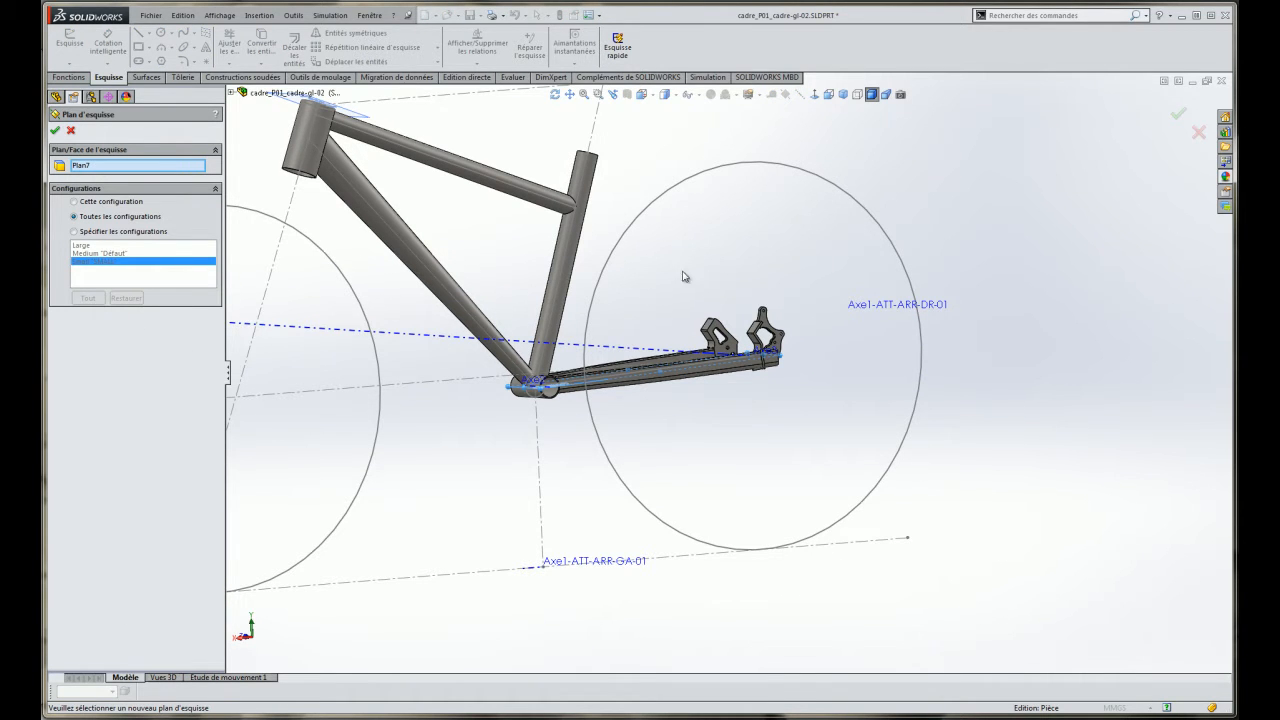
scroll(682, 278, "down", 2)
scroll(767, 350, "down", 3)
middle_click_drag(815, 358, 787, 352)
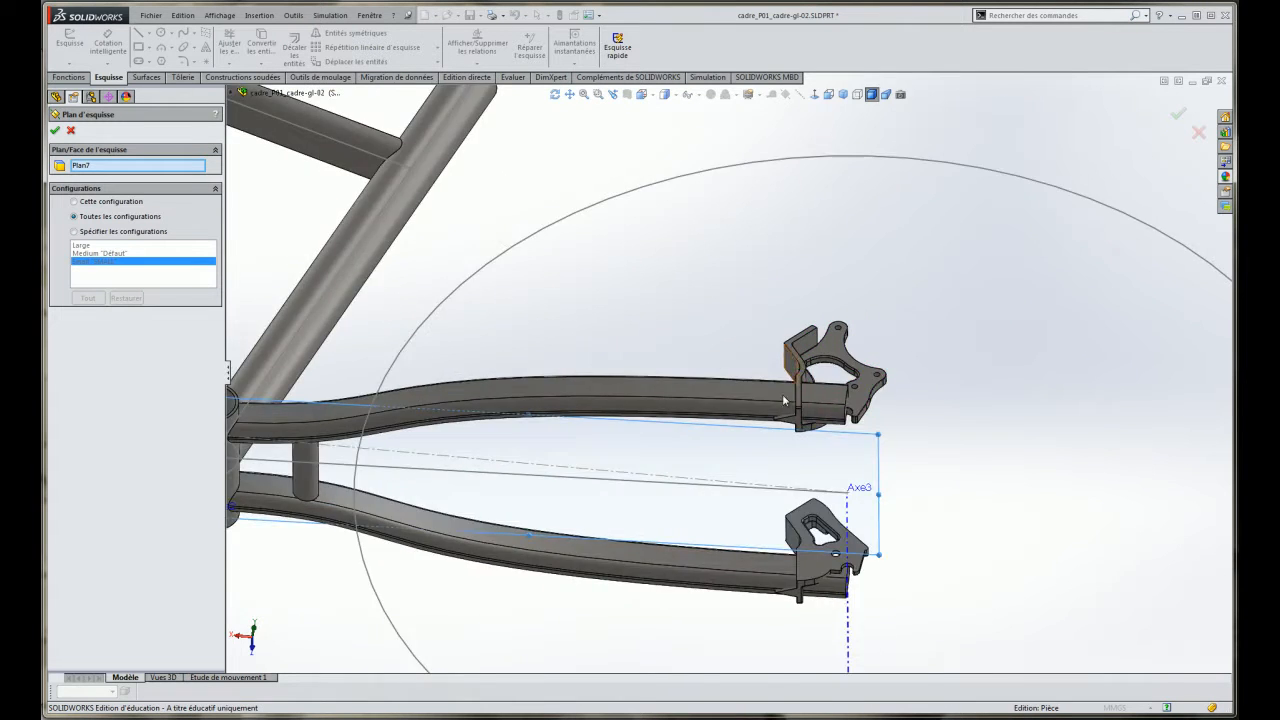
scroll(788, 357, "down", 4)
left_click(799, 401)
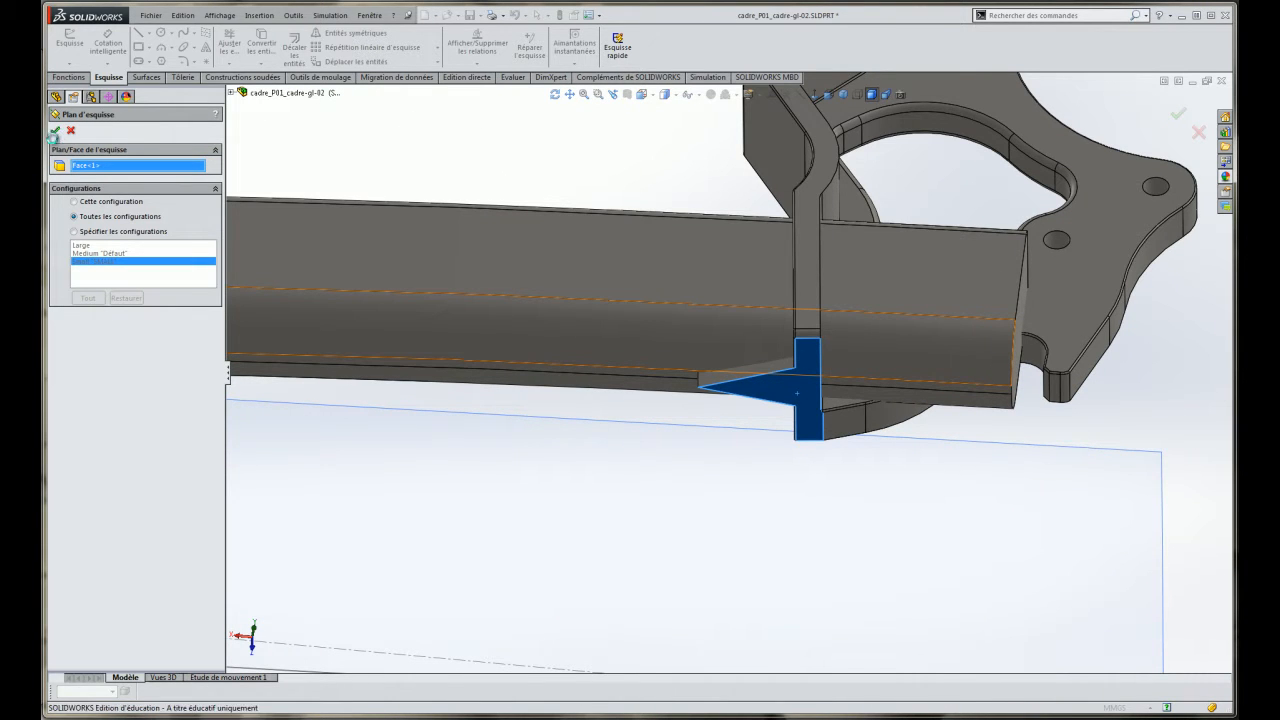
Examine the stays around the cut and compare the position of Esquisse11 with its former plane, Plan7.
scroll(615, 424, "up", 4)
scroll(615, 424, "up", 3)
middle_click_drag(629, 400, 683, 684)
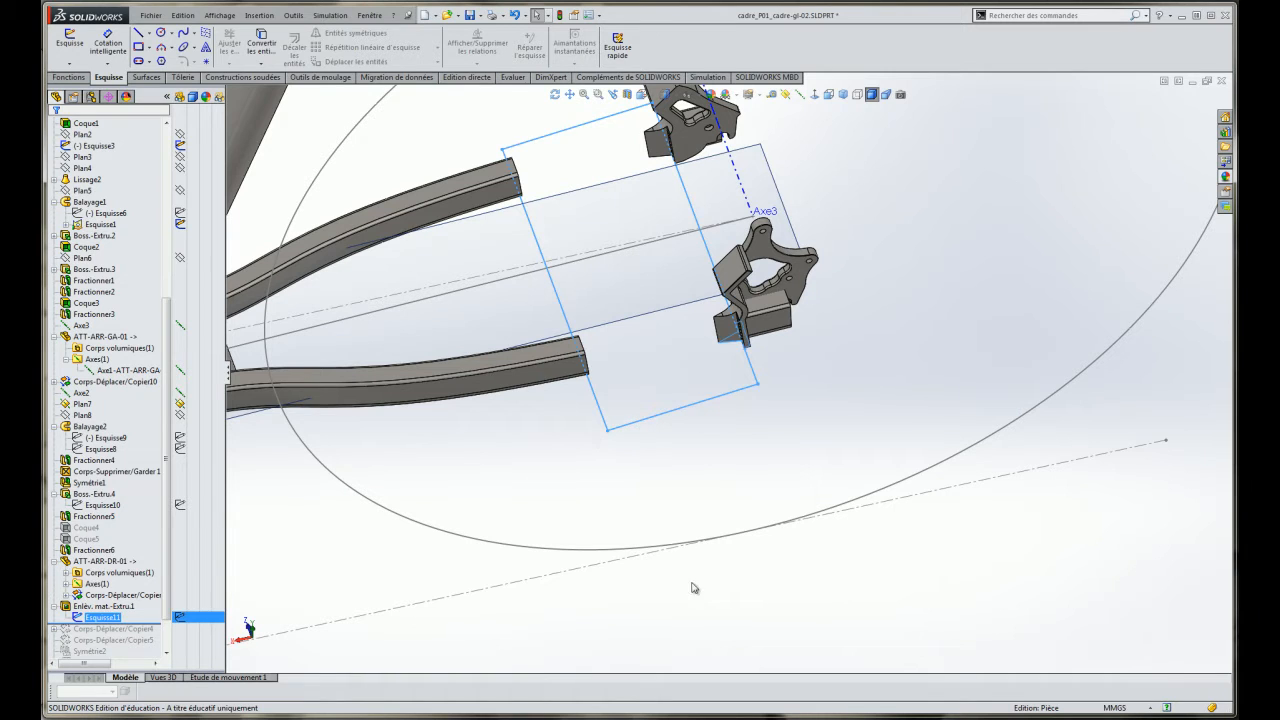
left_click(106, 619)
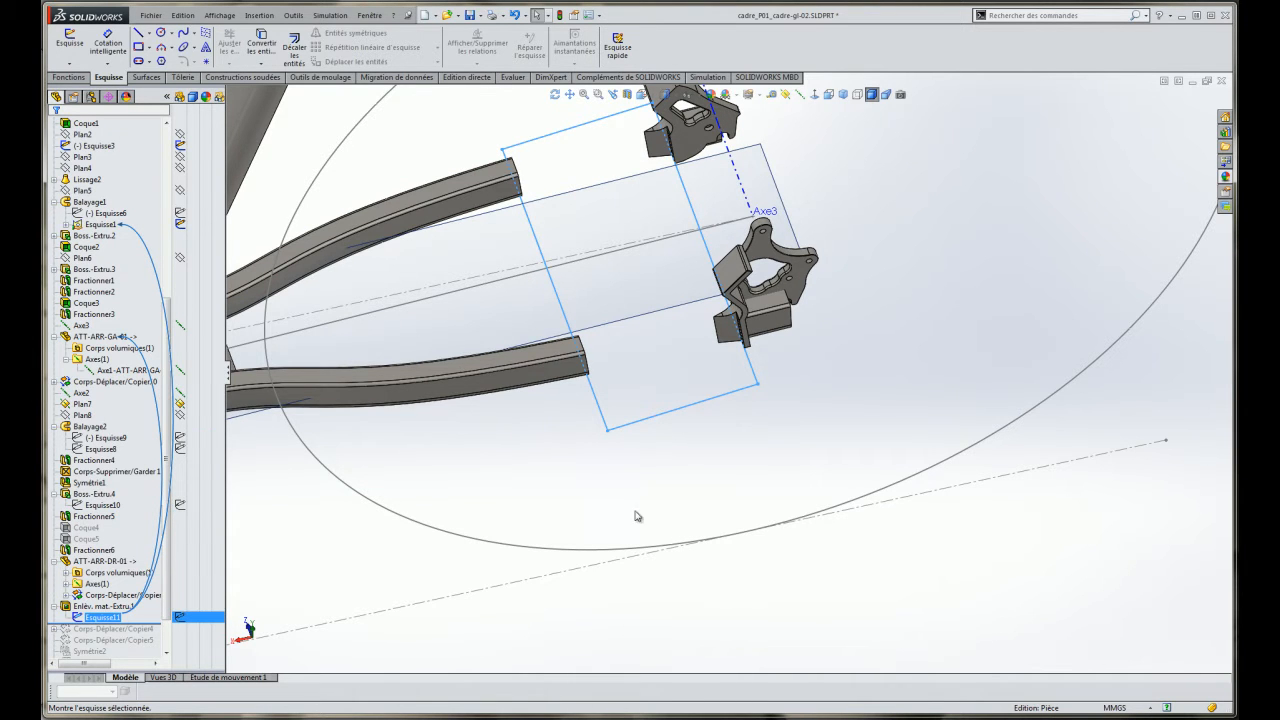
right_click(83, 404)
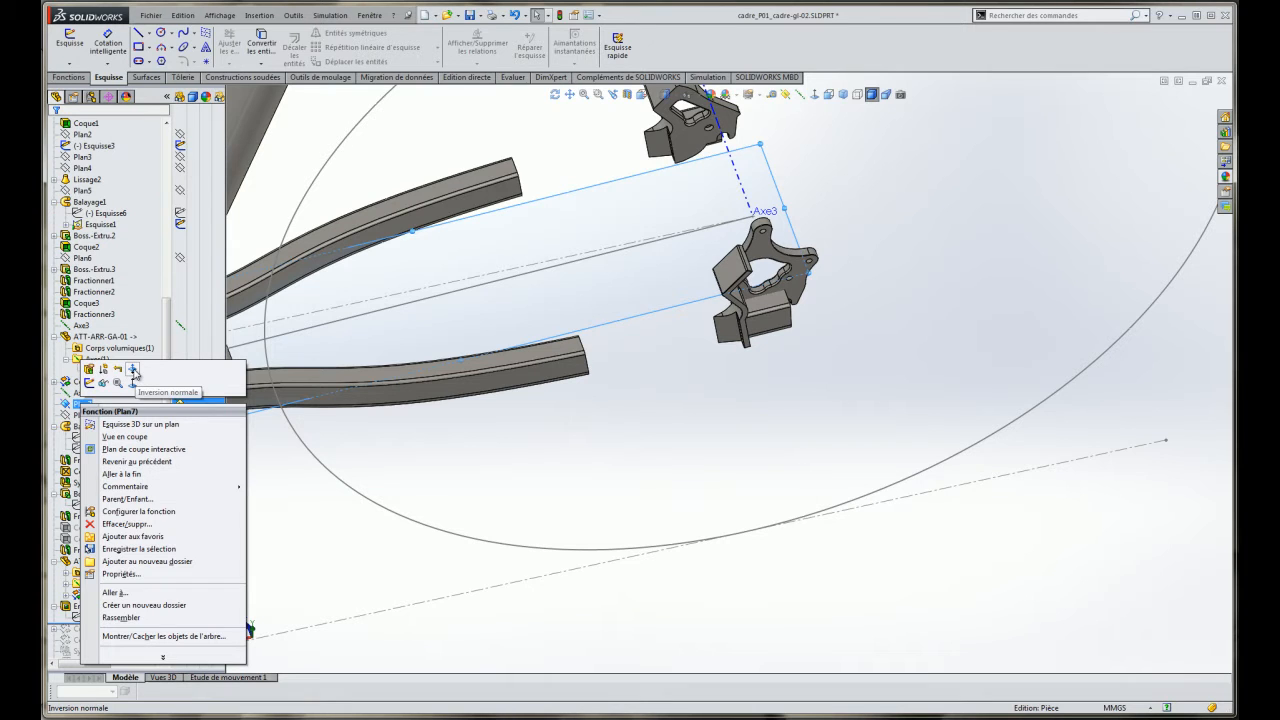
left_click(753, 640)
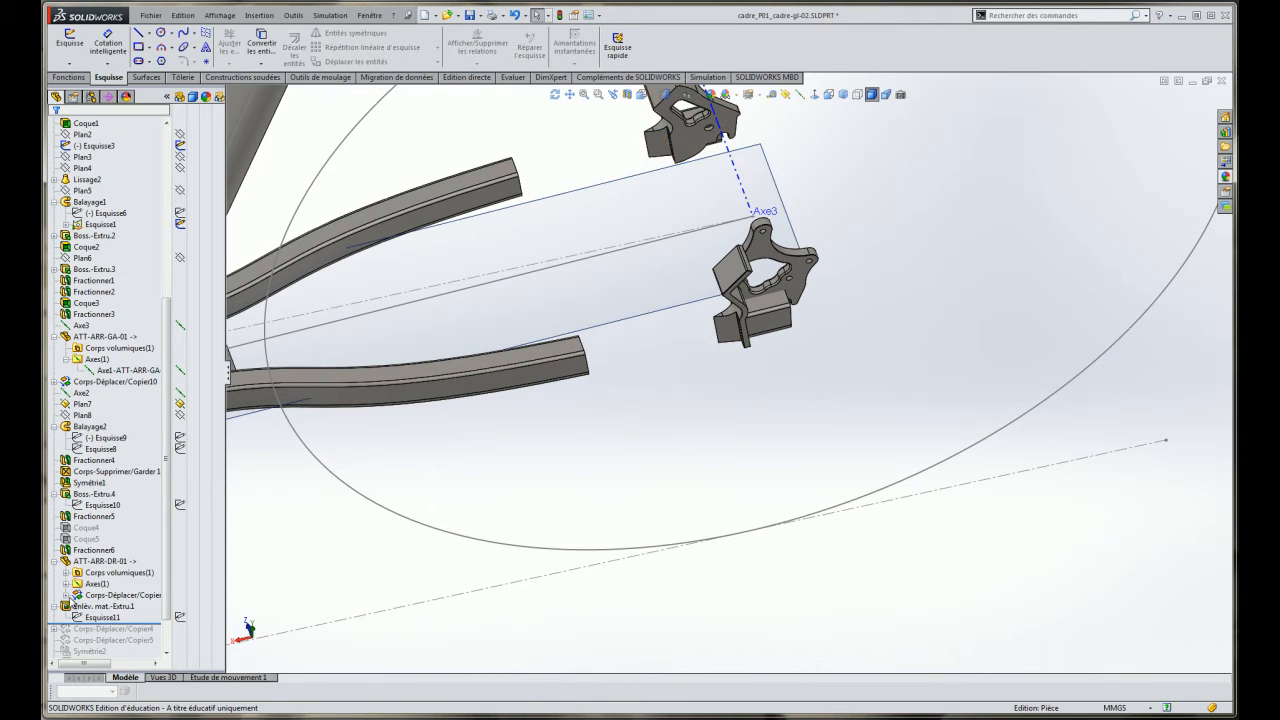
Edit Esquisse11 and reverse the direction of the rectangle's short-side dimension, D1@Esquisse11.
left_click(95, 618)
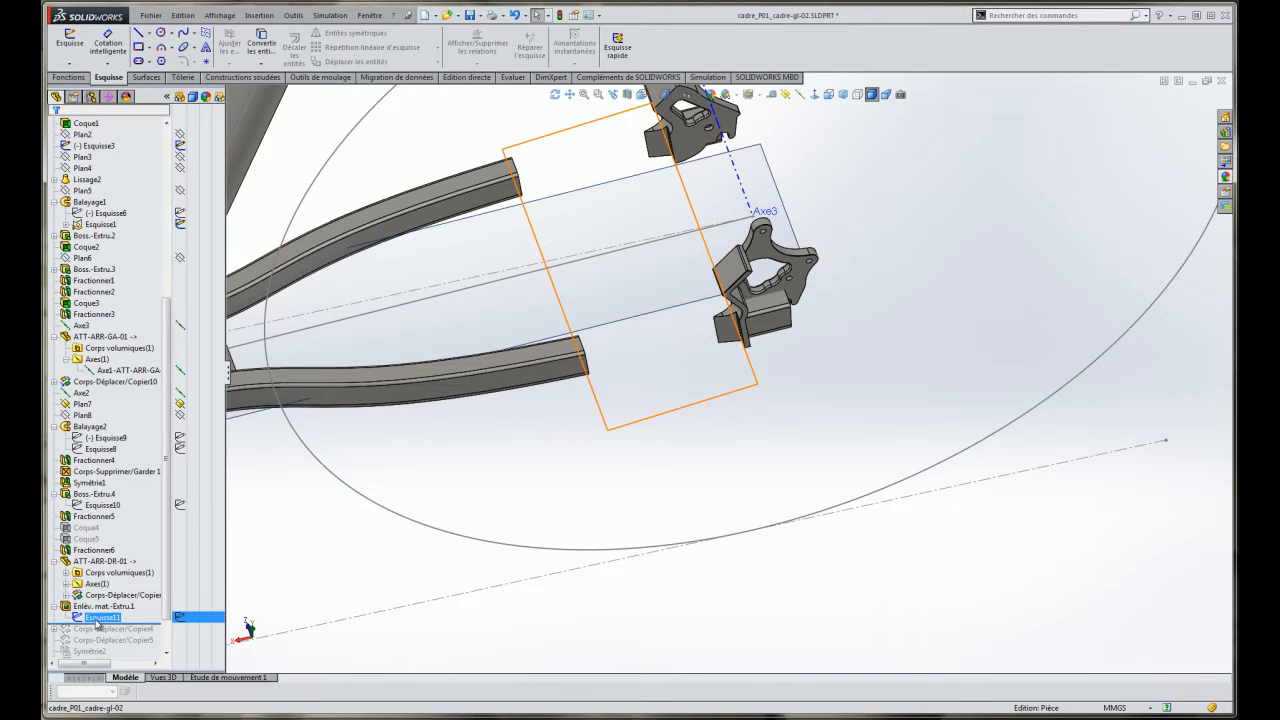
right_click(97, 620)
left_click(104, 522)
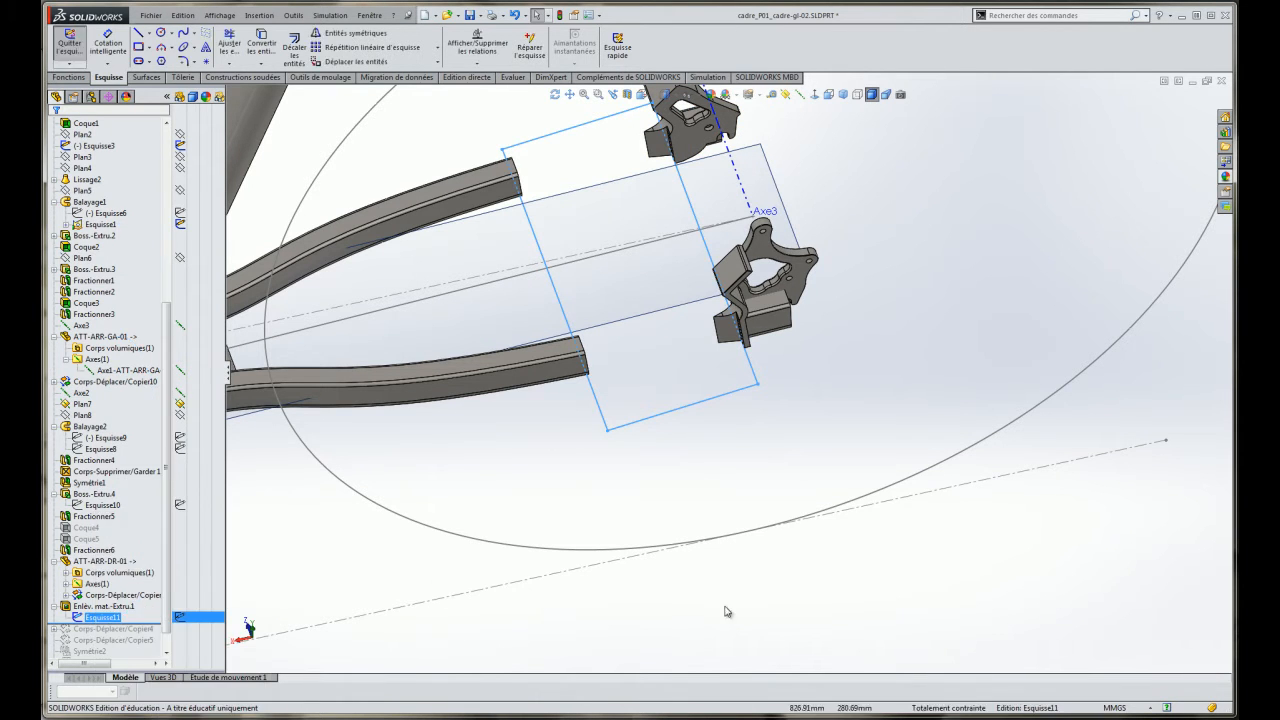
left_click(715, 447)
right_click(715, 447)
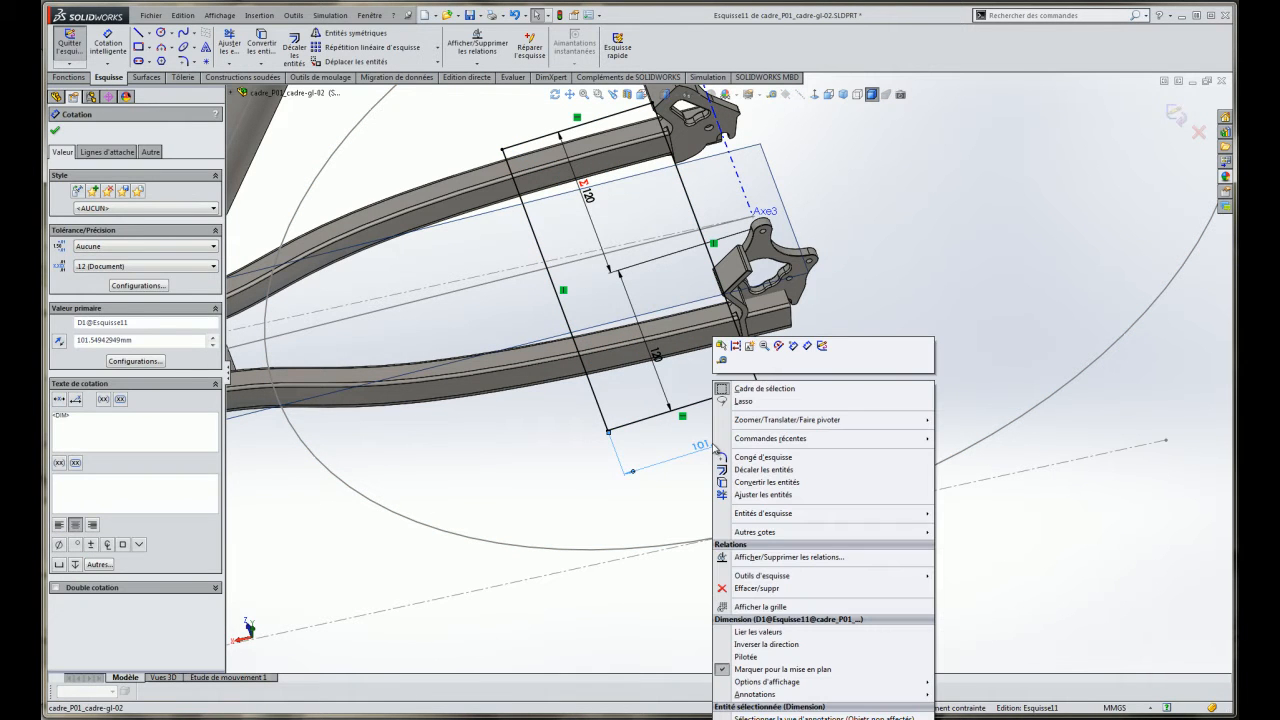
left_click(781, 645)
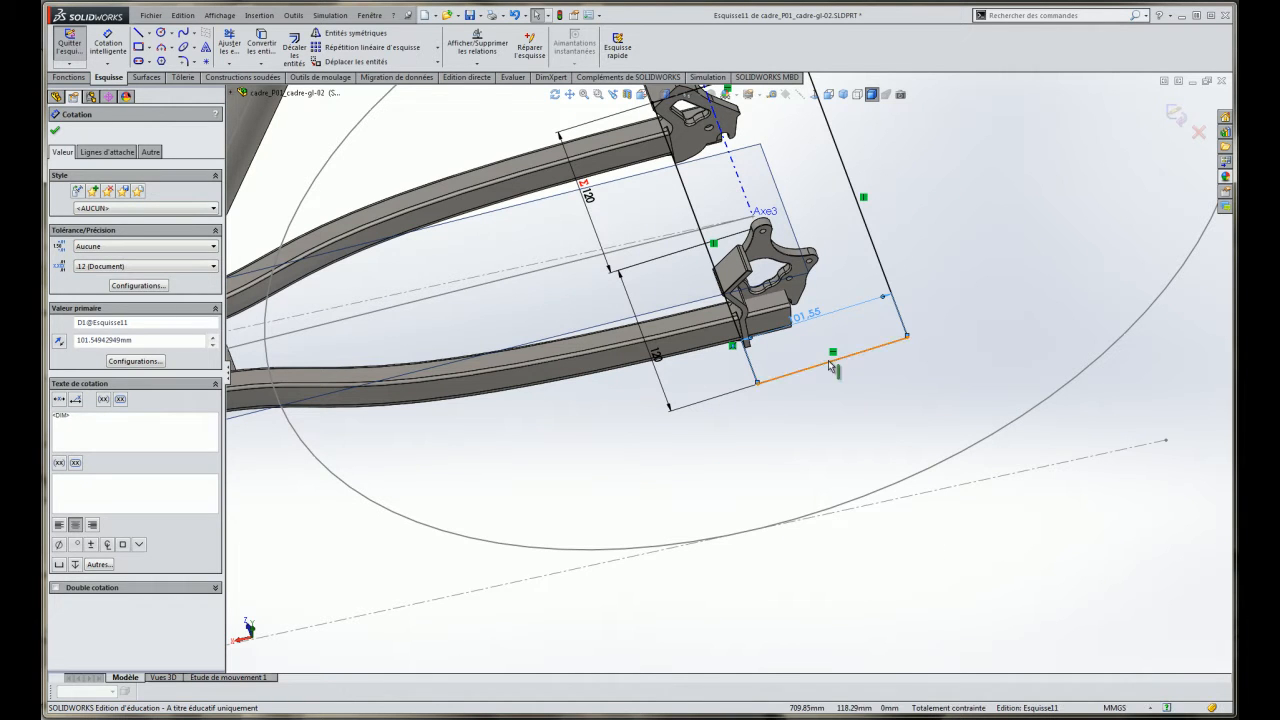
Flip the direction of D1@Esquisse11 back and forth to compare the rectangle on both sides of the dropouts.
key("Escape")
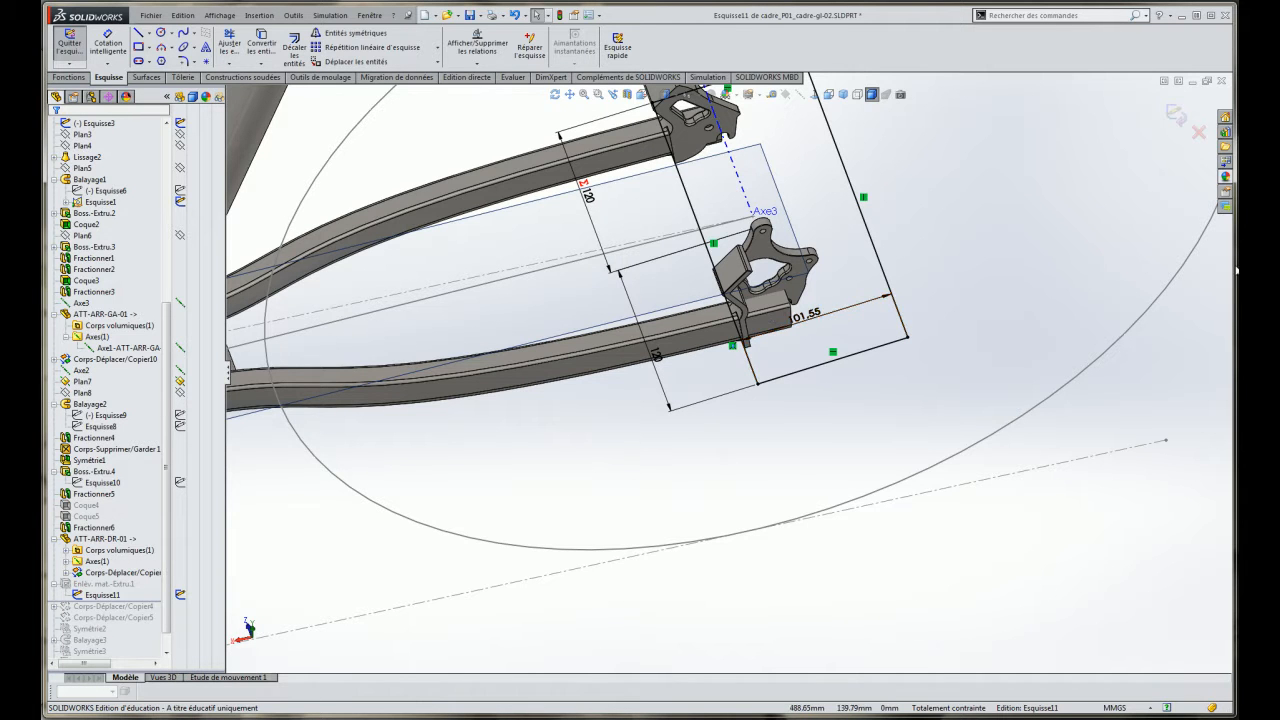
left_click(812, 316)
right_click(814, 318)
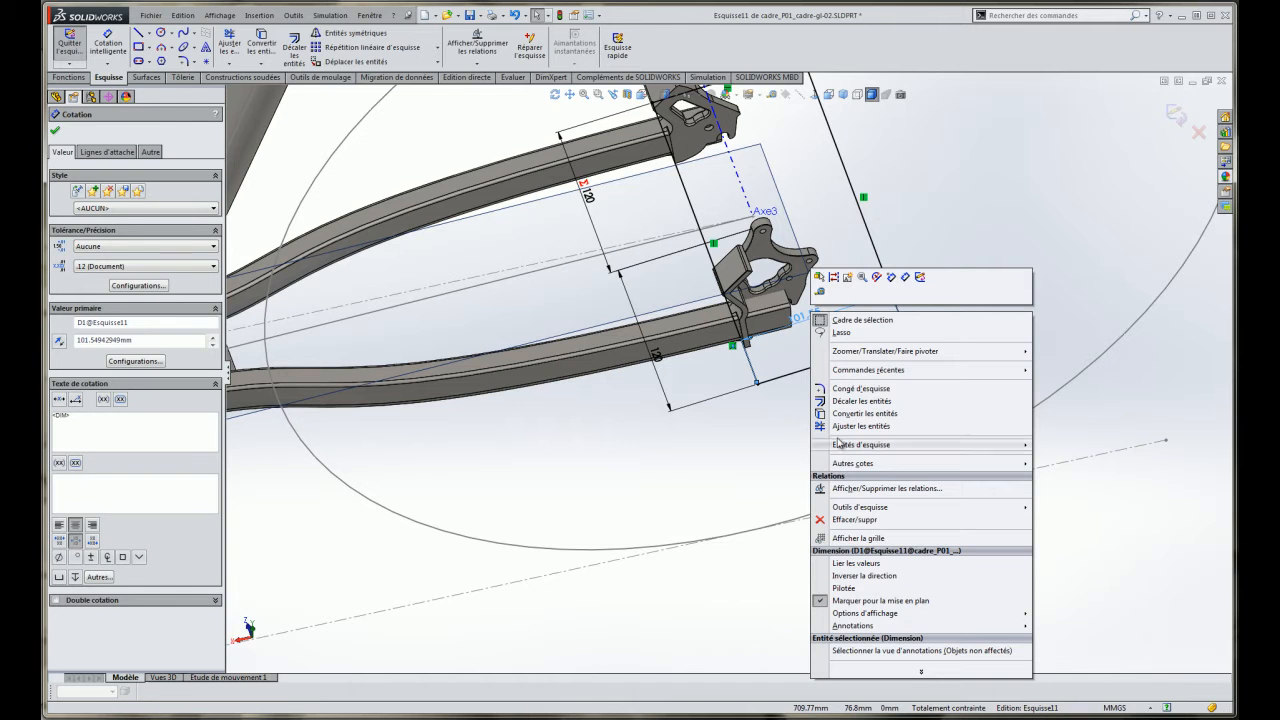
left_click(857, 578)
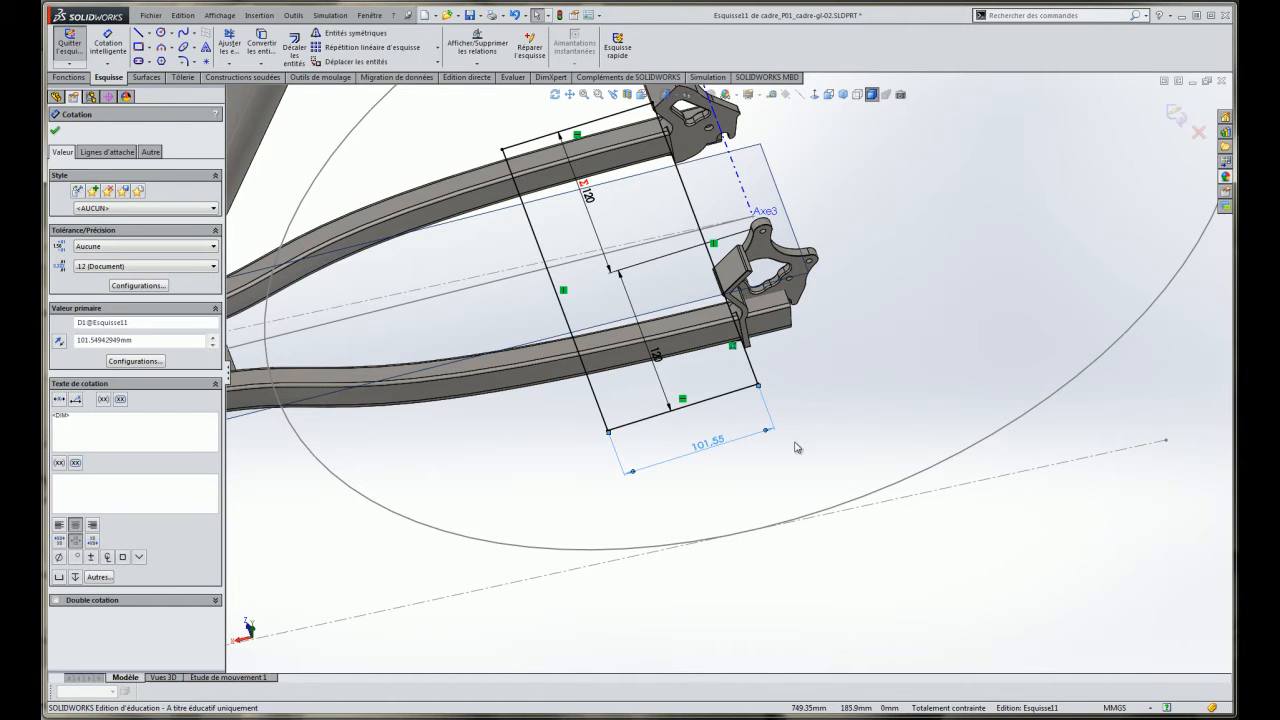
right_click(699, 447)
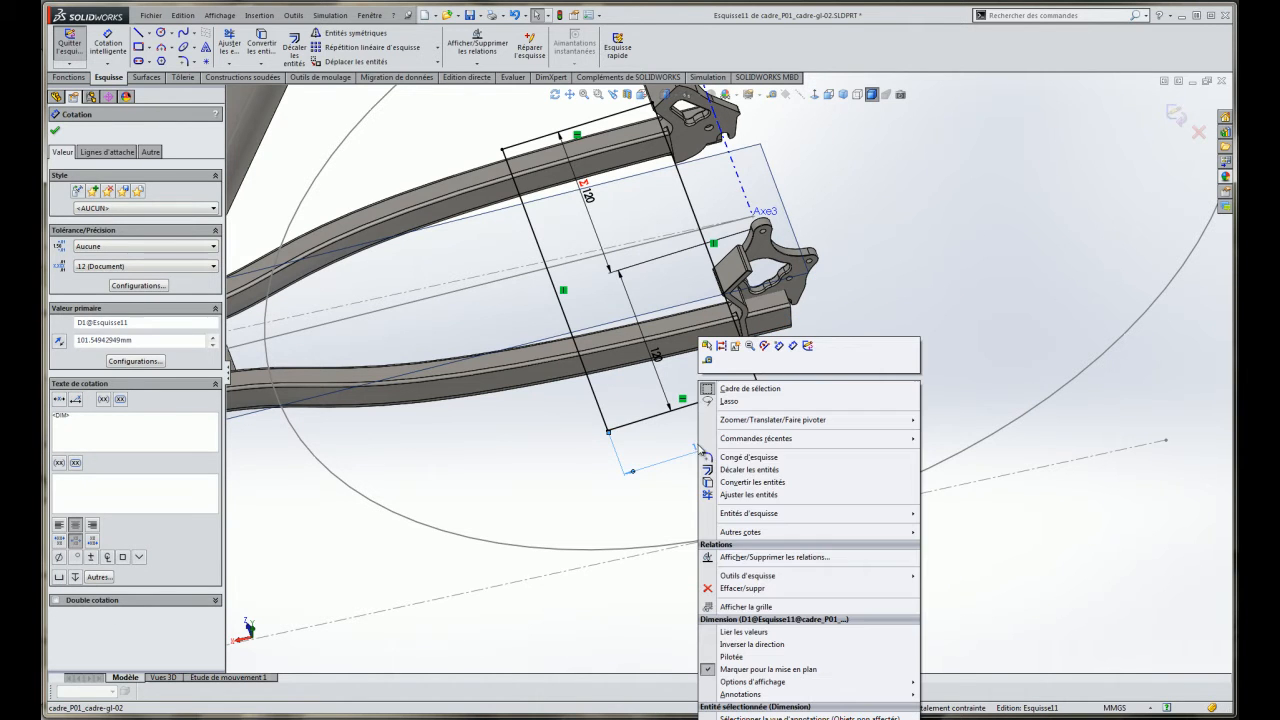
left_click(763, 648)
left_click(968, 281)
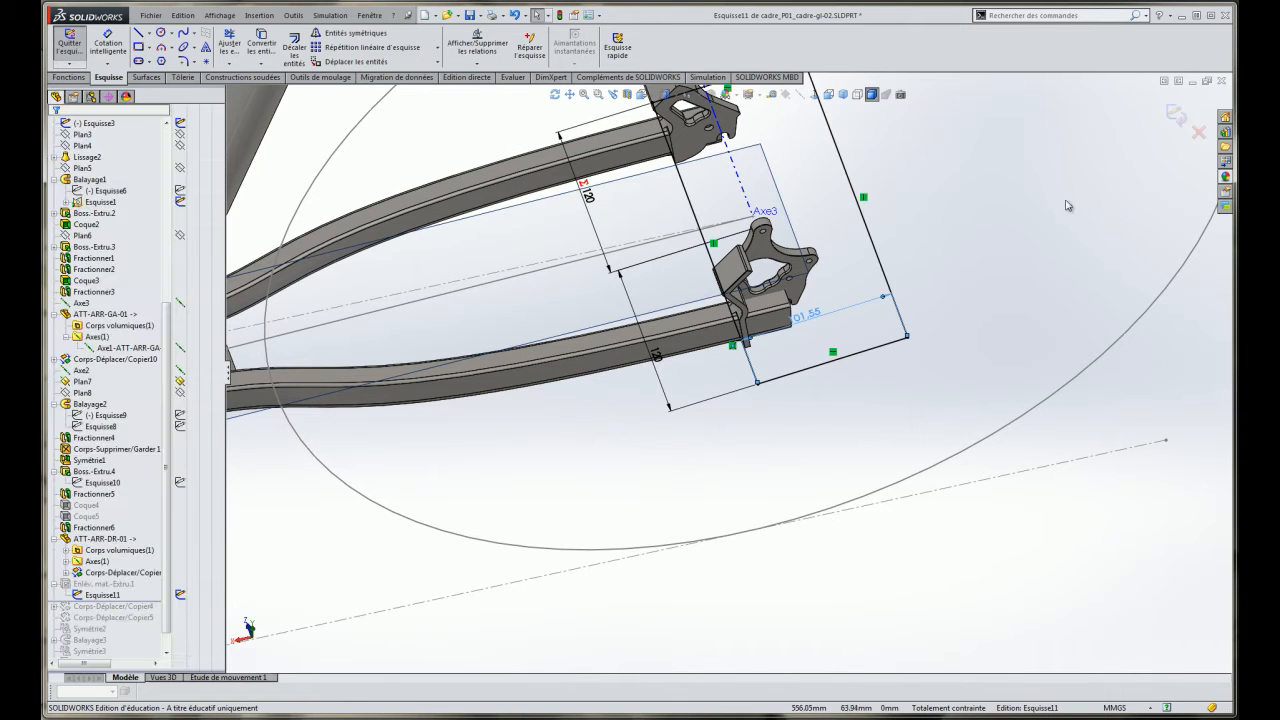
Exit Esquisse11 to rebuild the cut, and examine the trimmed stay ends and dropouts from several angles.
left_click(1175, 117)
scroll(700, 316, "up", 5)
scroll(700, 316, "up", 3)
middle_click_drag(656, 348, 652, 392)
scroll(628, 380, "down", 5)
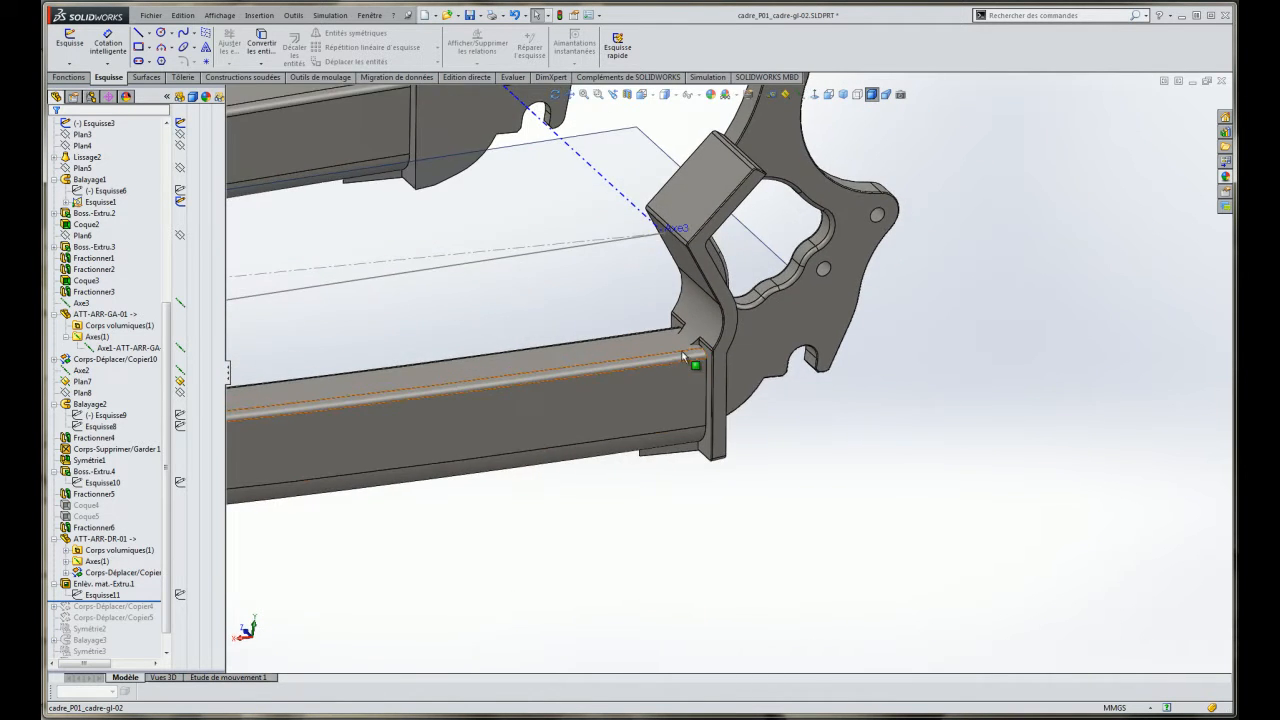
middle_click_drag(658, 446, 654, 262)
scroll(620, 384, "down", 1)
scroll(640, 372, "up", 5)
middle_click_drag(647, 371, 757, 511)
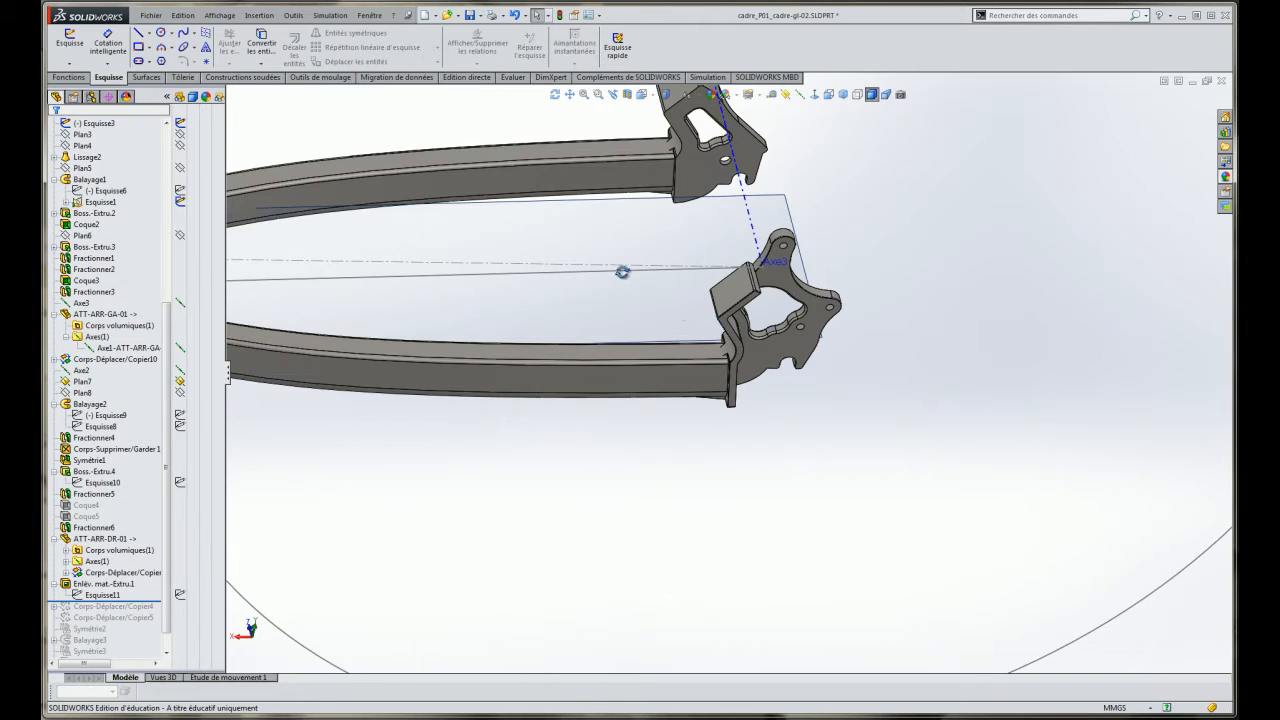
middle_click_drag(623, 283, 623, 237)
scroll(638, 216, "up", 4)
scroll(684, 312, "down", 2)
scroll(660, 340, "up", 2)
scroll(560, 404, "down", 3)
scroll(561, 390, "up", 2)
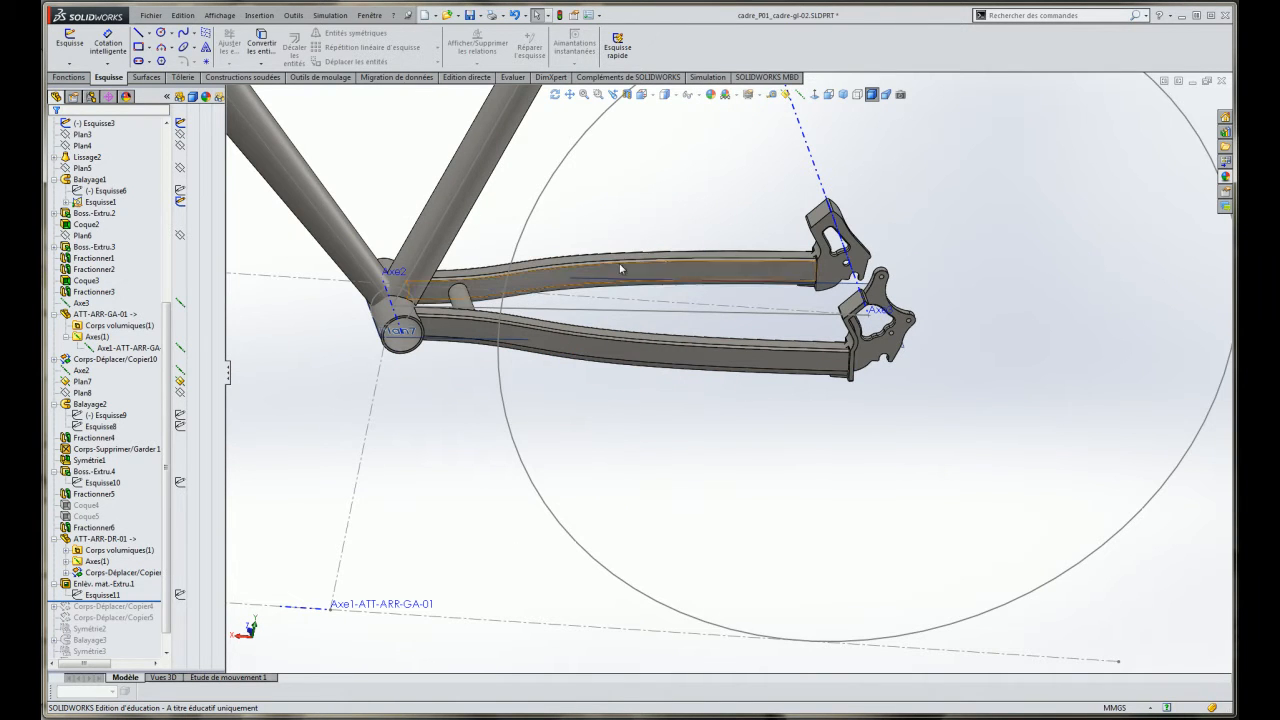
Roll the model forward past Corps-Déplacer/Copier5 and delete the failed Corps-Déplacer/Copier4 feature.
scroll(718, 305, "up", 5)
middle_click_drag(698, 292, 576, 263)
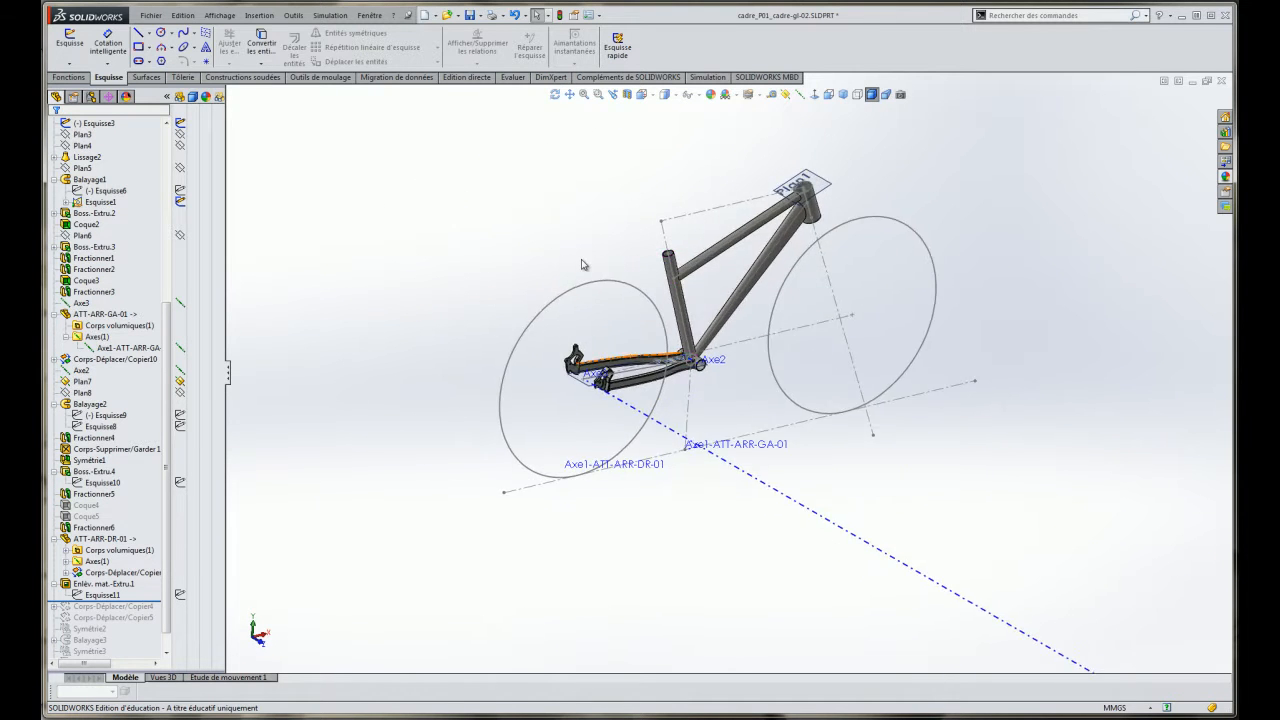
scroll(576, 263, "down", 4)
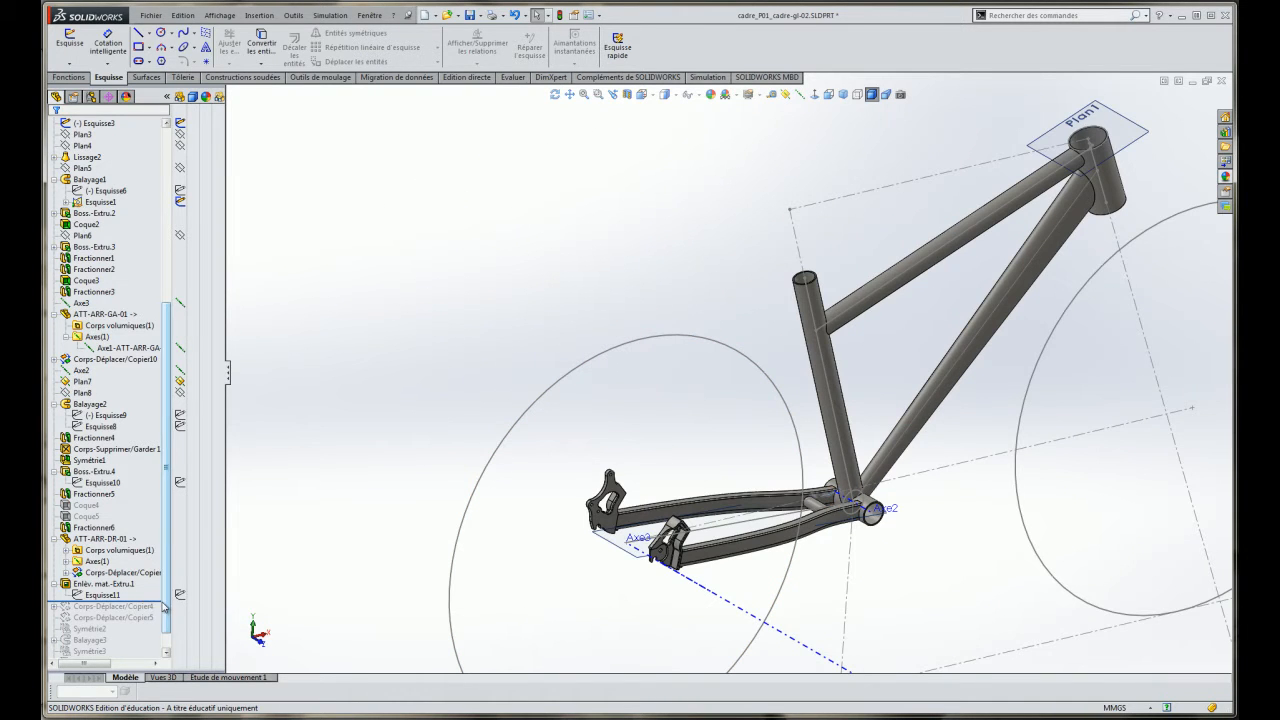
left_click_drag(165, 601, 151, 623)
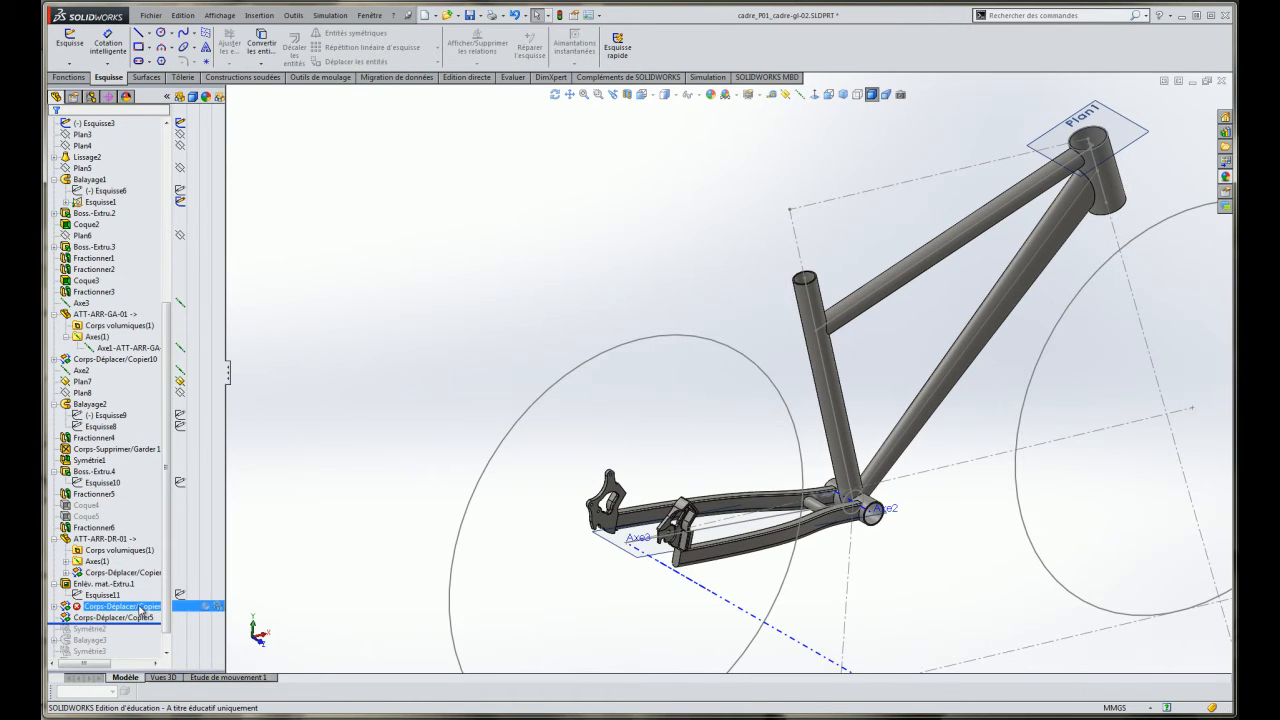
left_click(141, 607)
key("Delete")
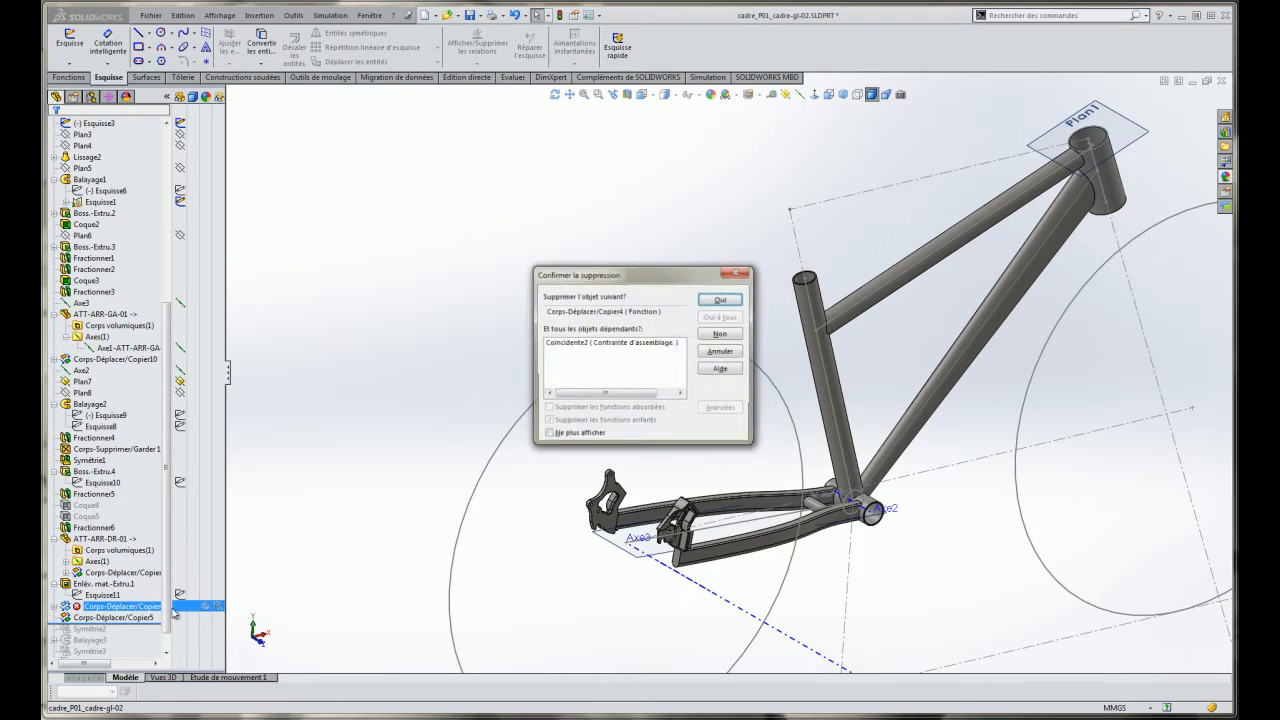
left_click(721, 300)
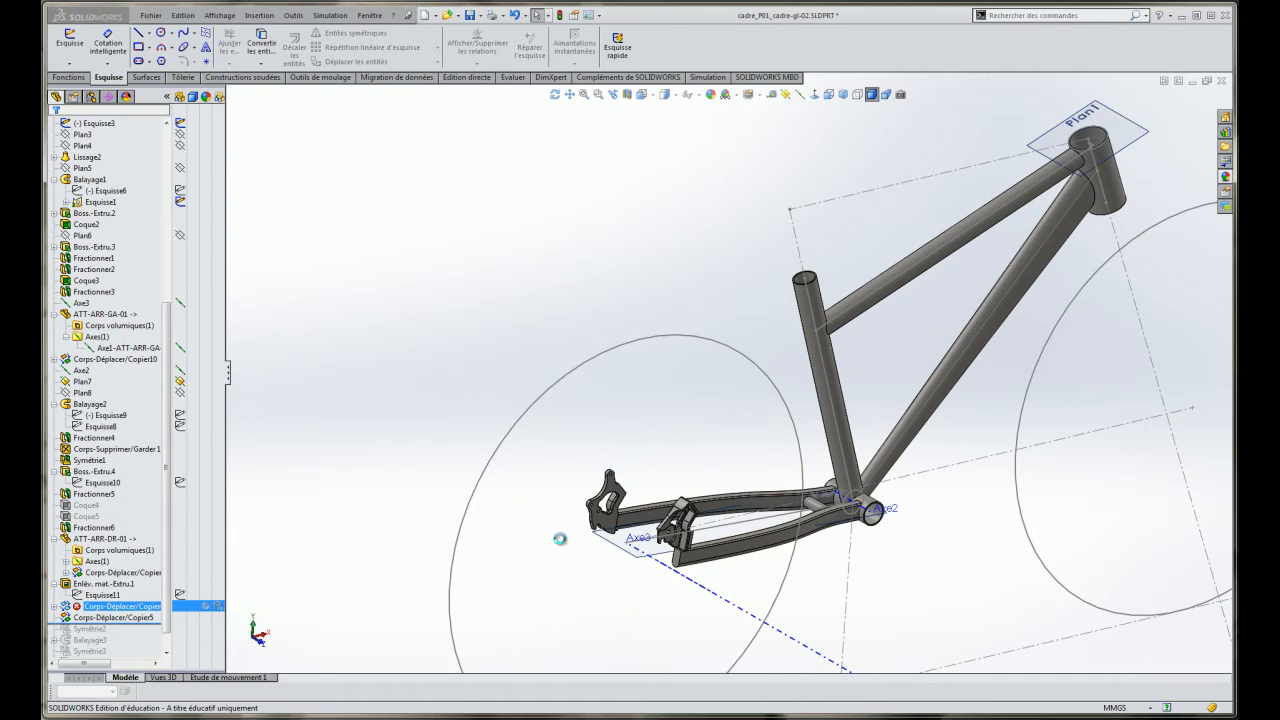
Delete the Corps-Déplacer/Copier5 feature following the stay-end cut.
left_click(124, 607)
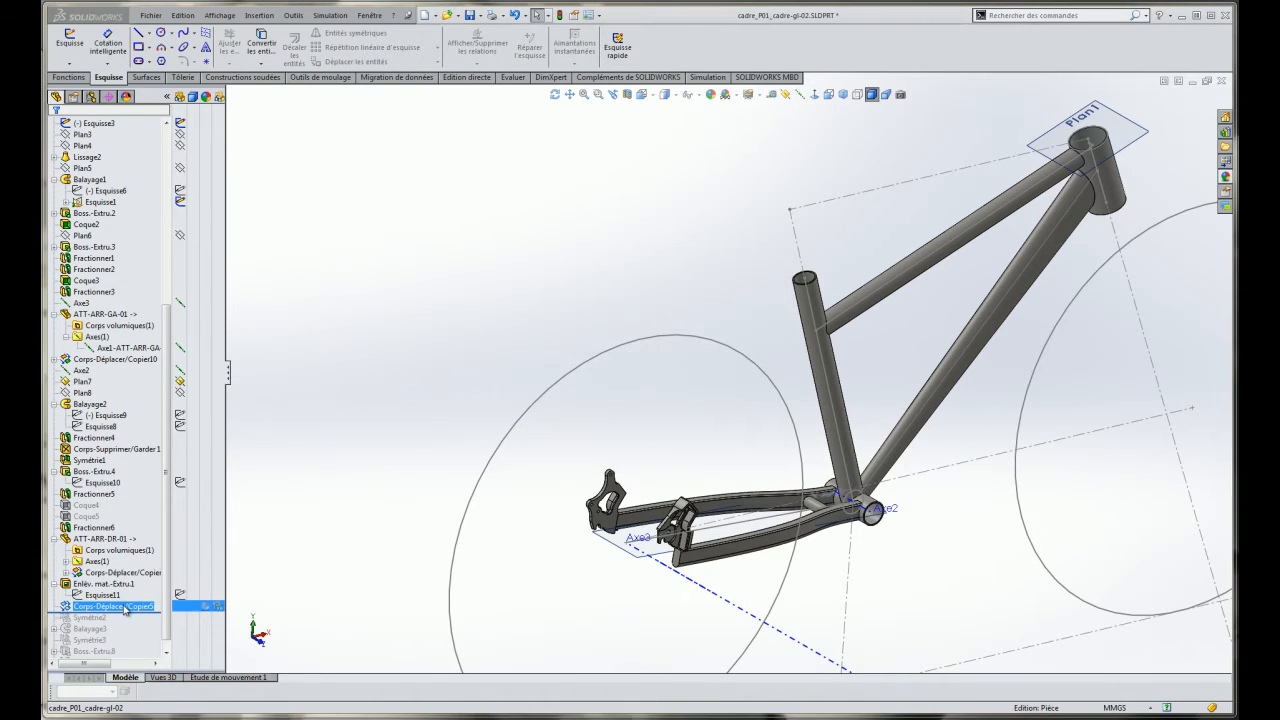
key("Delete")
left_click(709, 303)
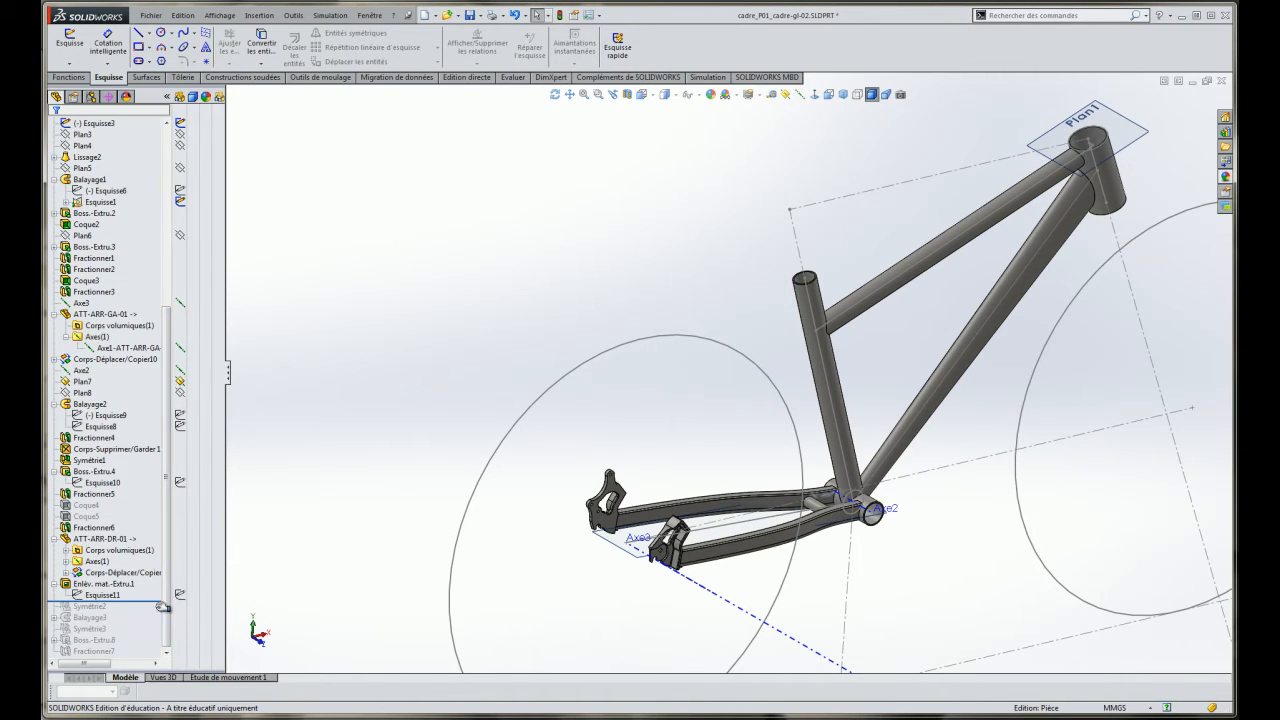
Roll the model forward to include Symétrie2, the mirrored dropout, and delete that feature.
left_click_drag(162, 600, 155, 613)
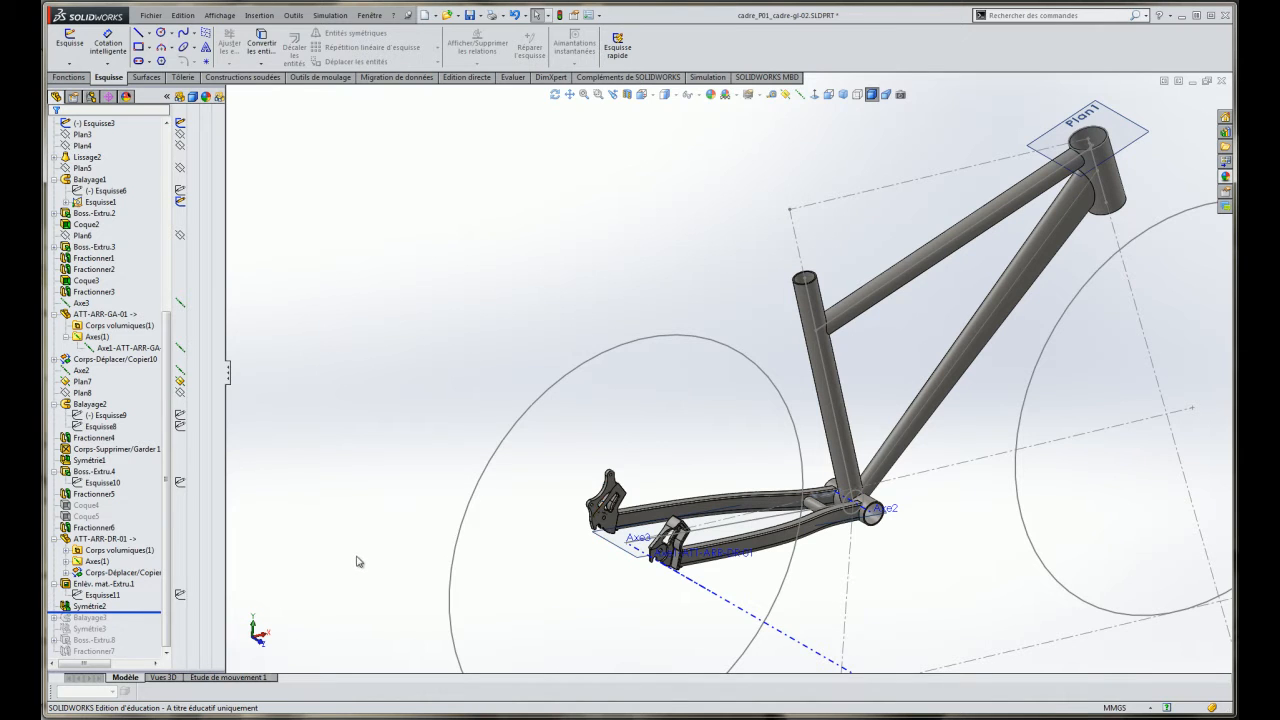
left_click(100, 606)
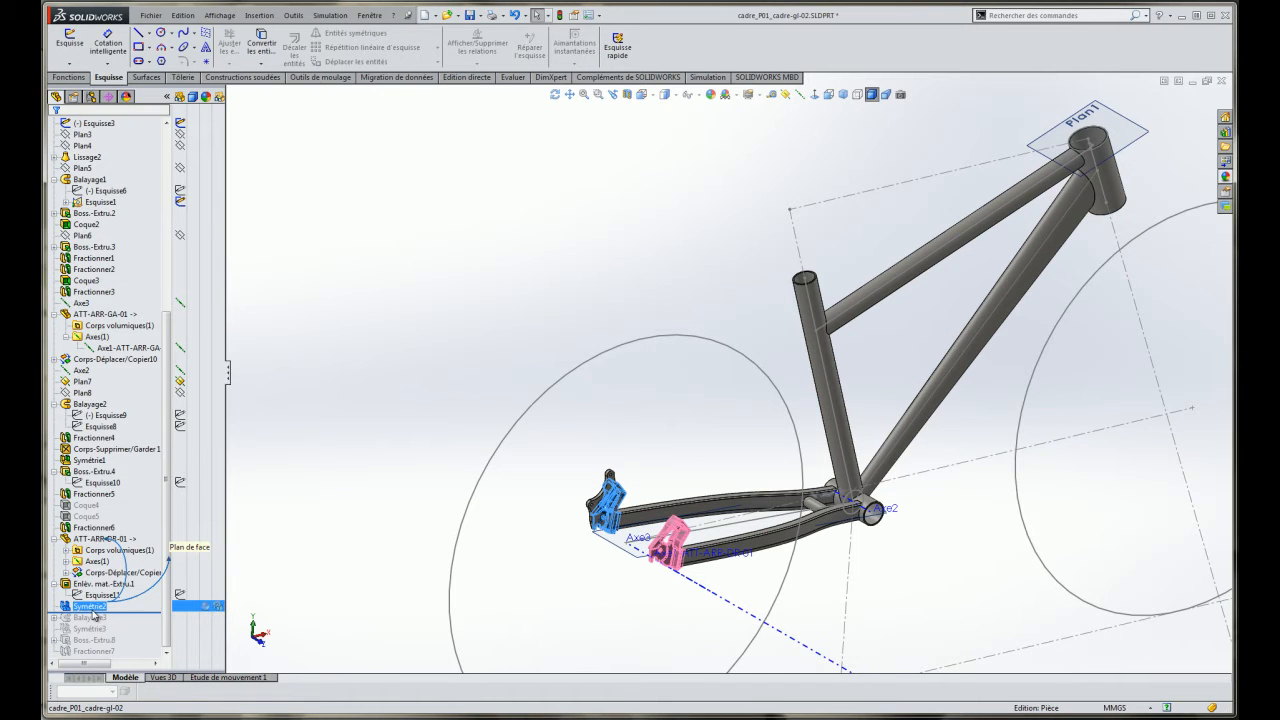
key("Delete")
left_click(720, 300)
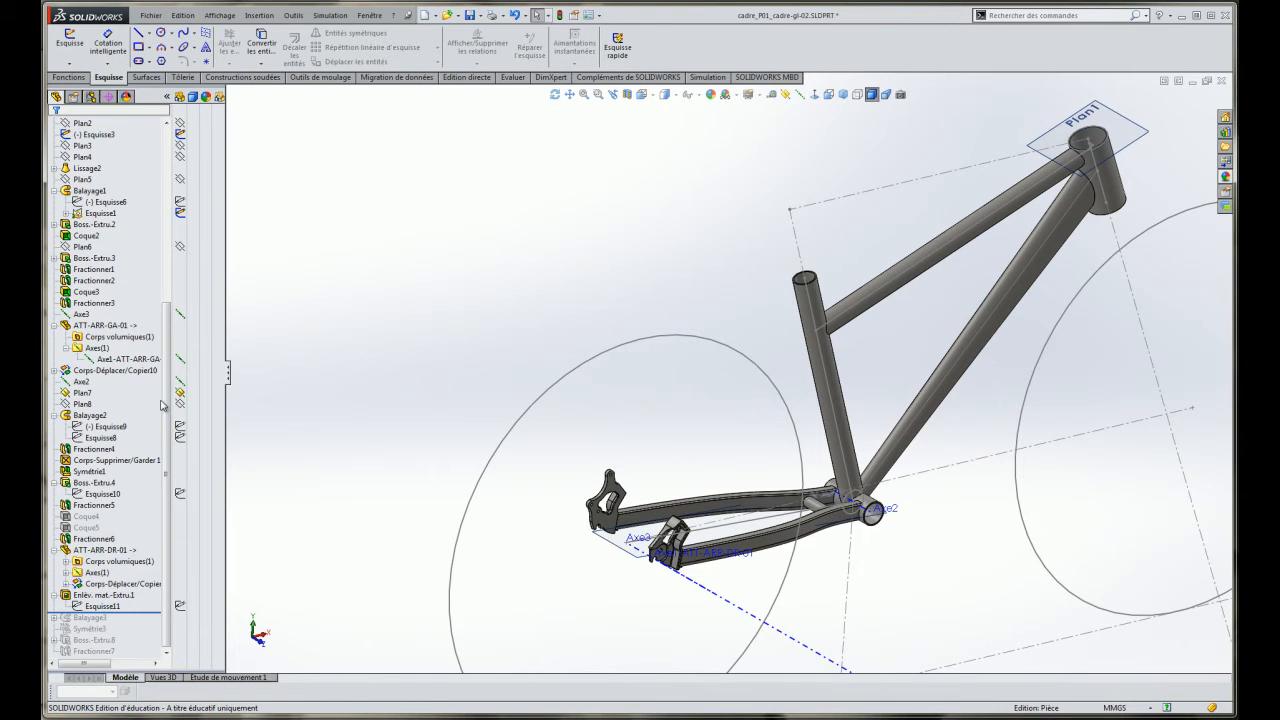
Check the solid bodies listed in the part and collapse the Corps volumiques folder.
scroll(130, 350, "up", 8)
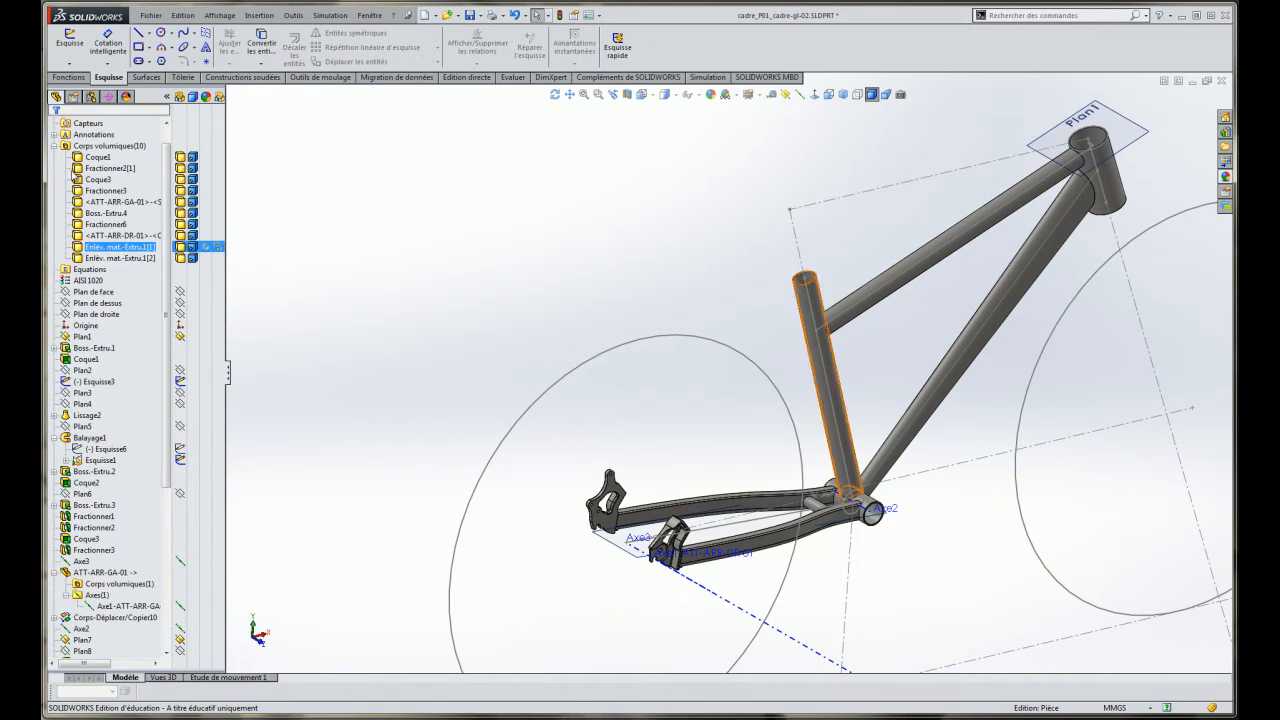
left_click(53, 148)
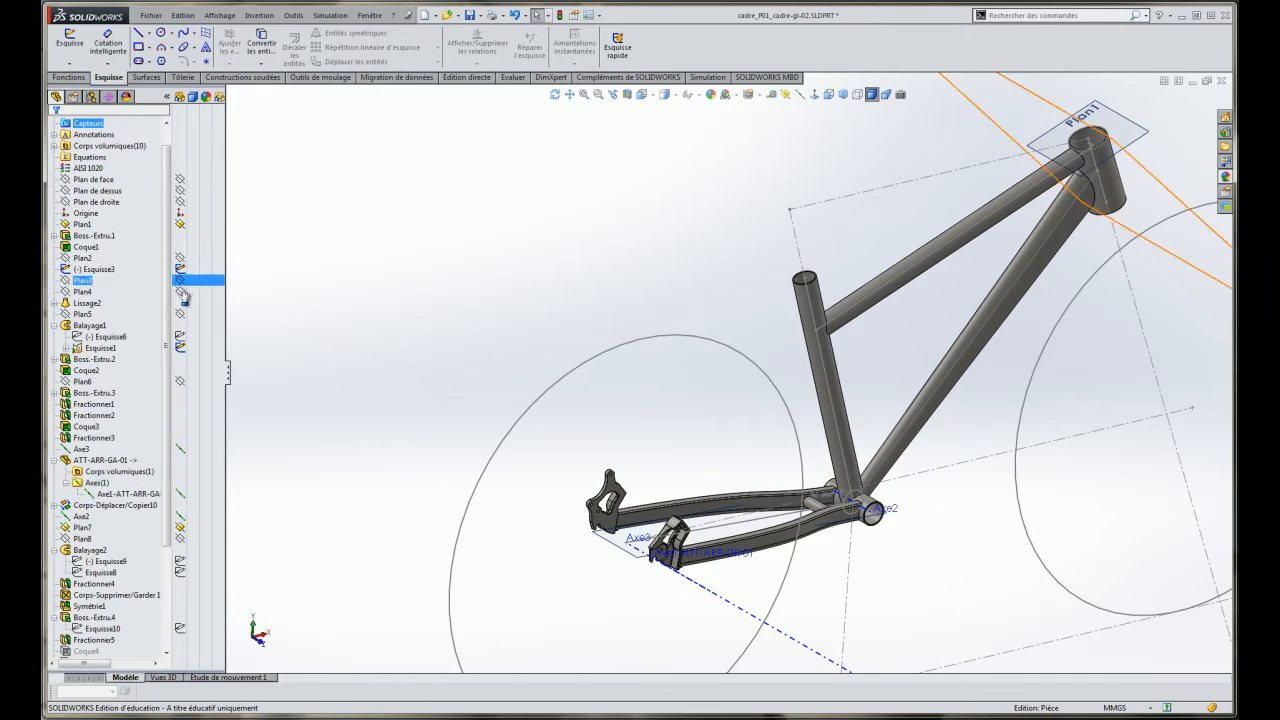
scroll(170, 332, "down", 1)
scroll(170, 332, "down", 3)
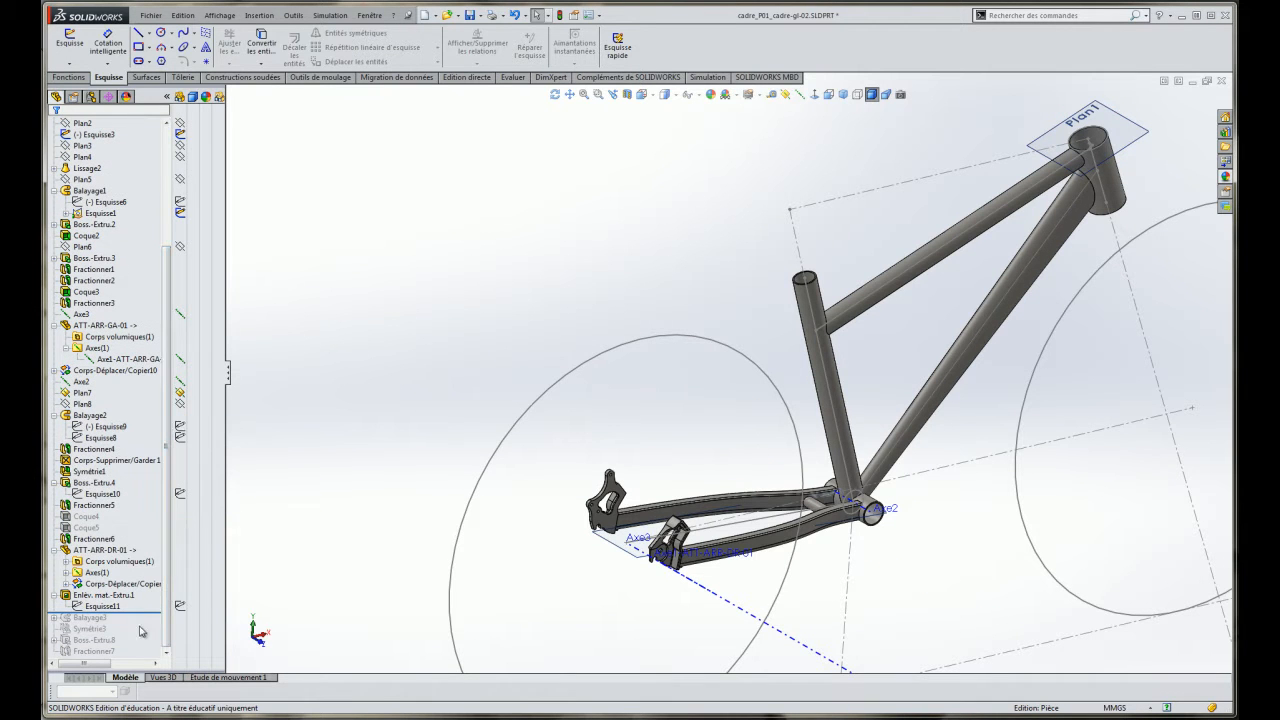
Roll the model forward to include the sweep Balayage3 and expand it to list its sketches.
left_click_drag(160, 612, 157, 621)
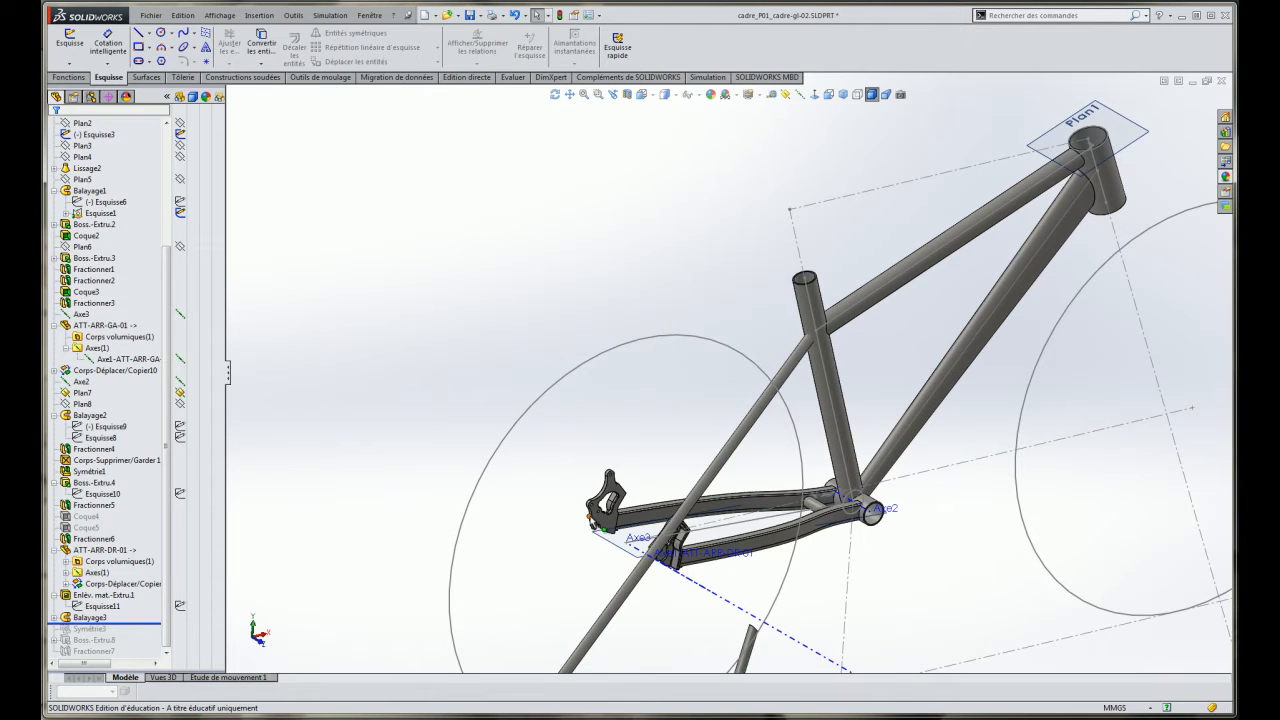
key("f")
scroll(741, 537, "down", 2)
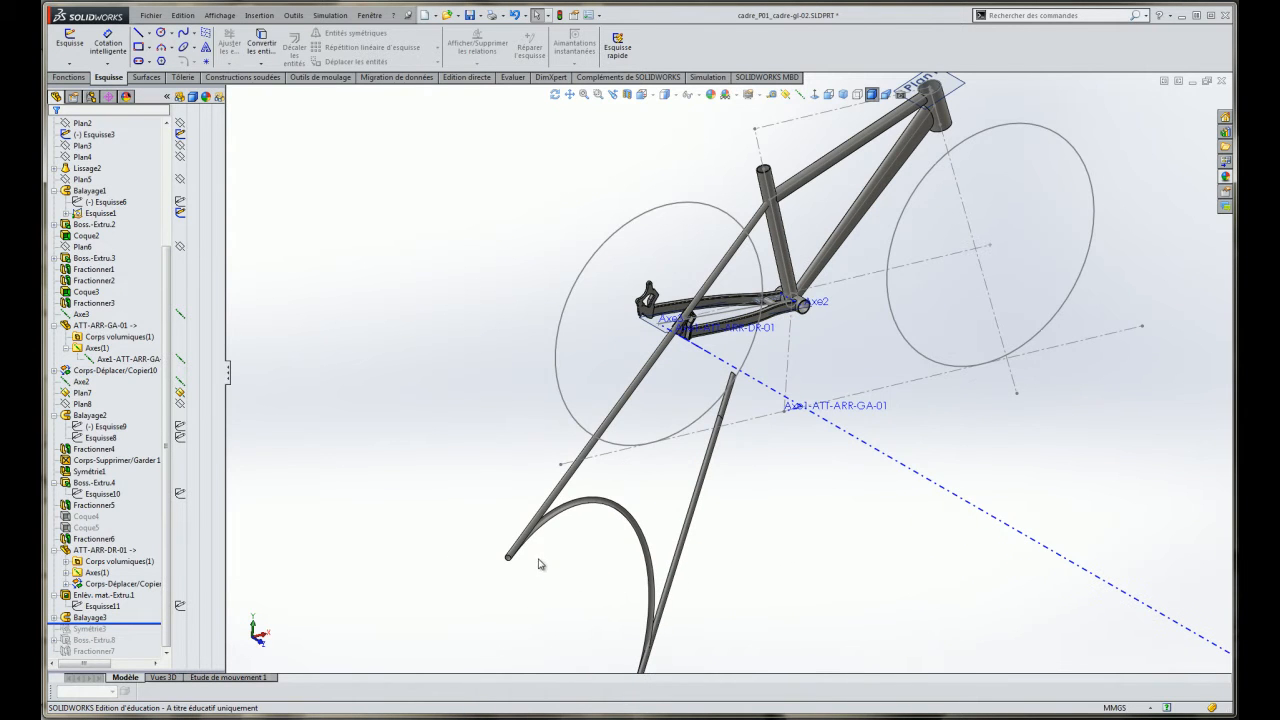
middle_click_drag(645, 515, 537, 513)
left_click(80, 618)
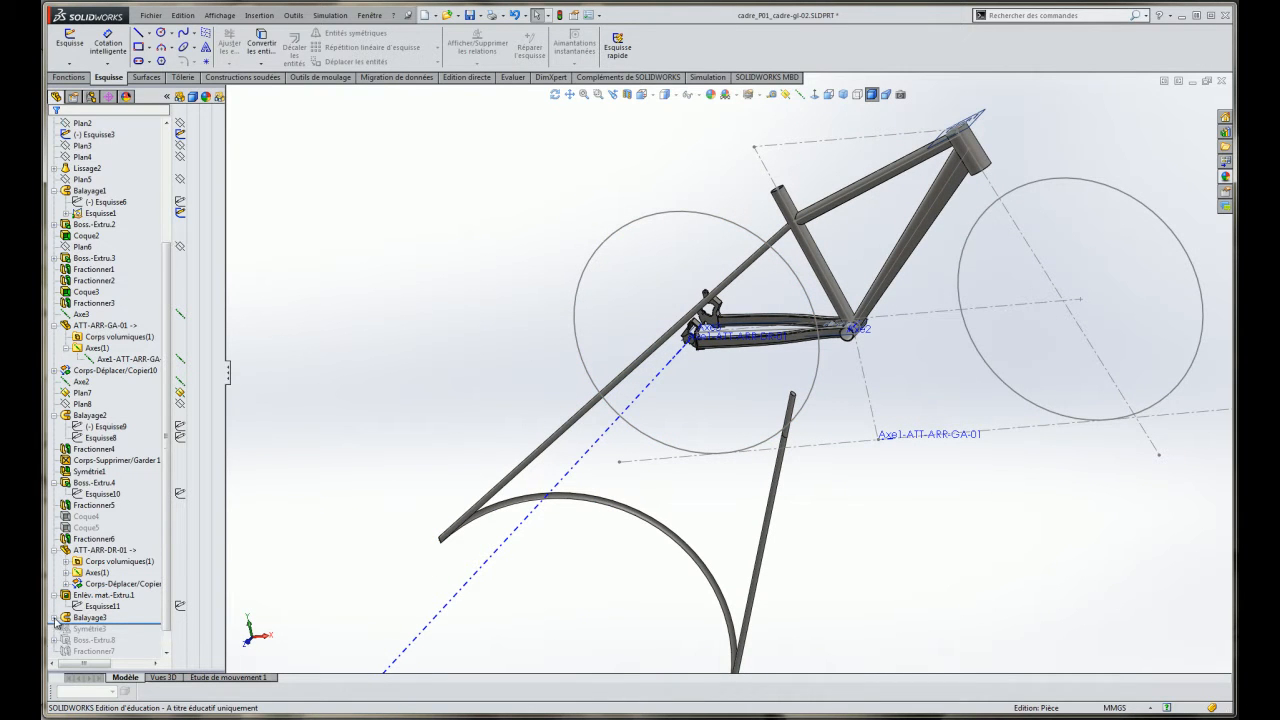
left_click(55, 618)
middle_click_drag(660, 281, 726, 286)
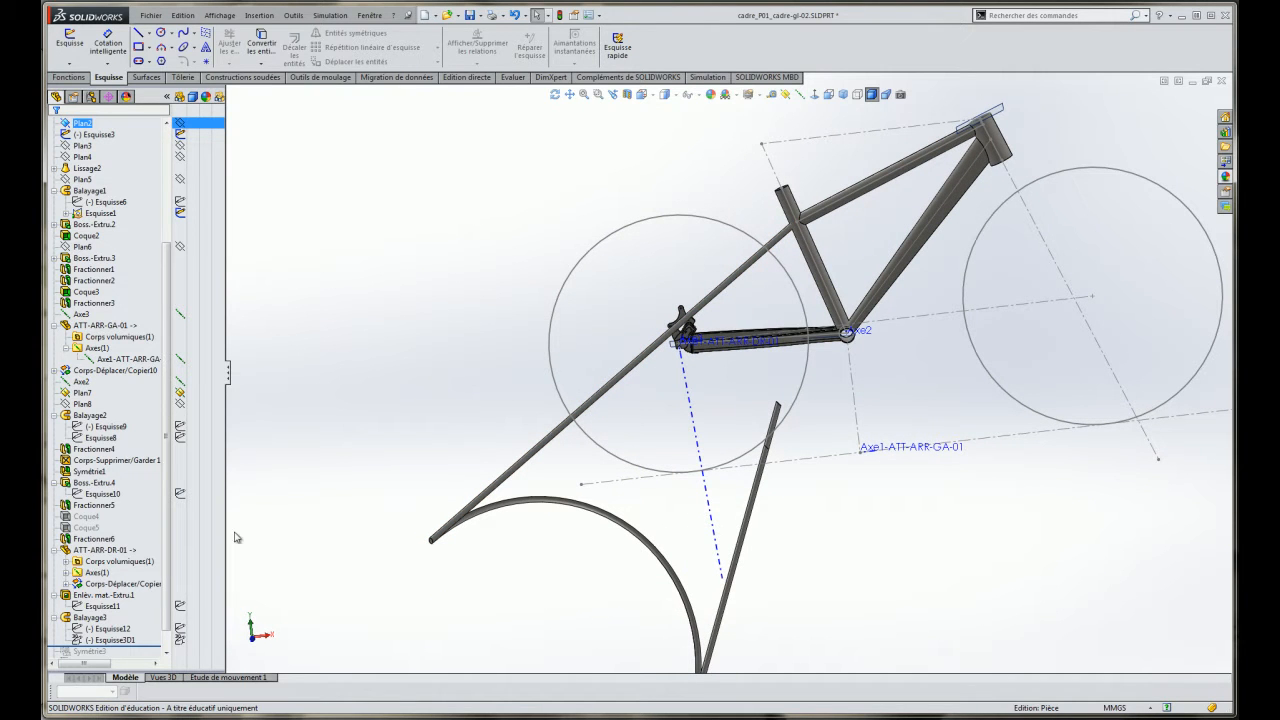
Examine Balayage3's path sketch Esquisse3D1 and profile sketch Esquisse12 in relation to the displaced tube end and the dropouts.
left_click(113, 641)
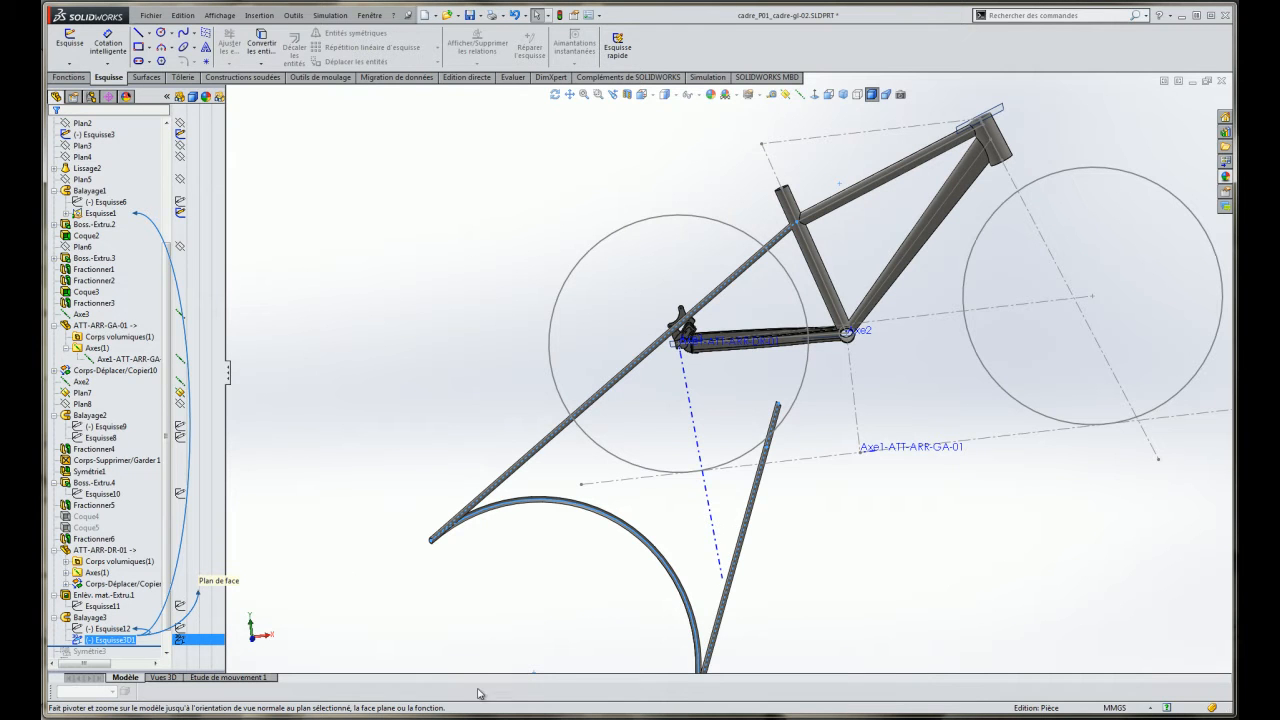
middle_click_drag(798, 428, 801, 491)
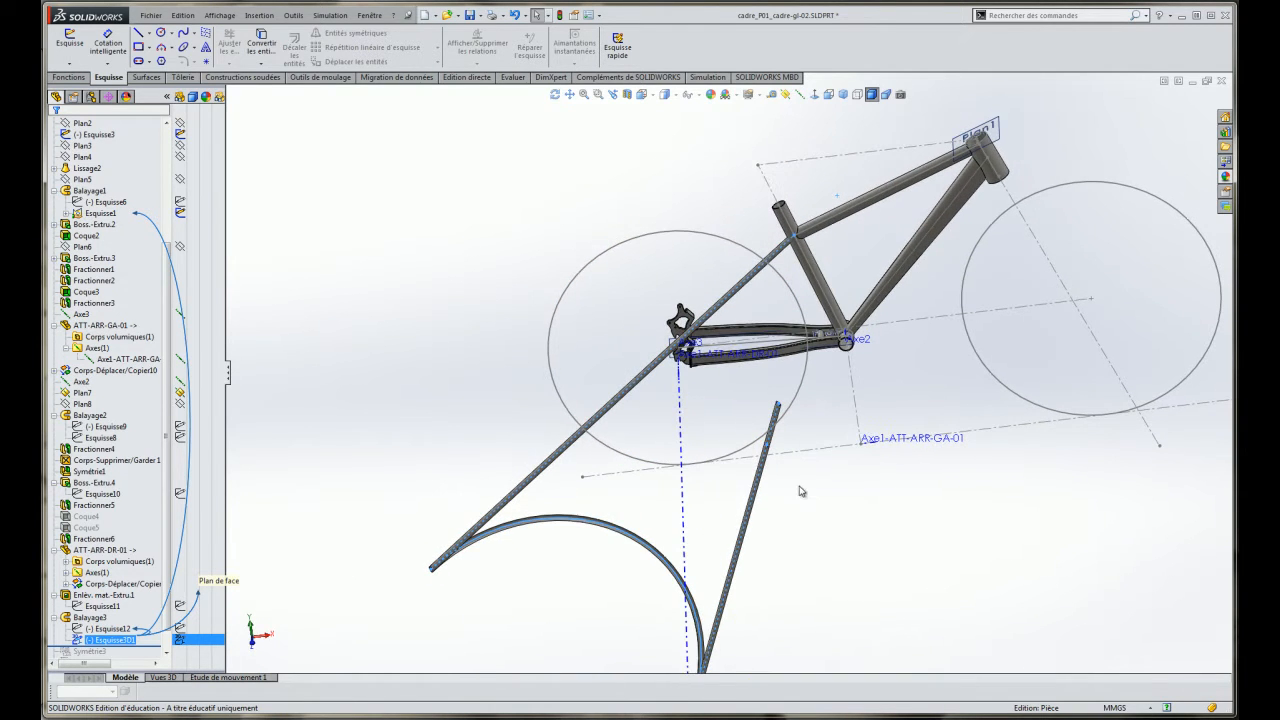
left_click(108, 628)
scroll(792, 432, "down", 5)
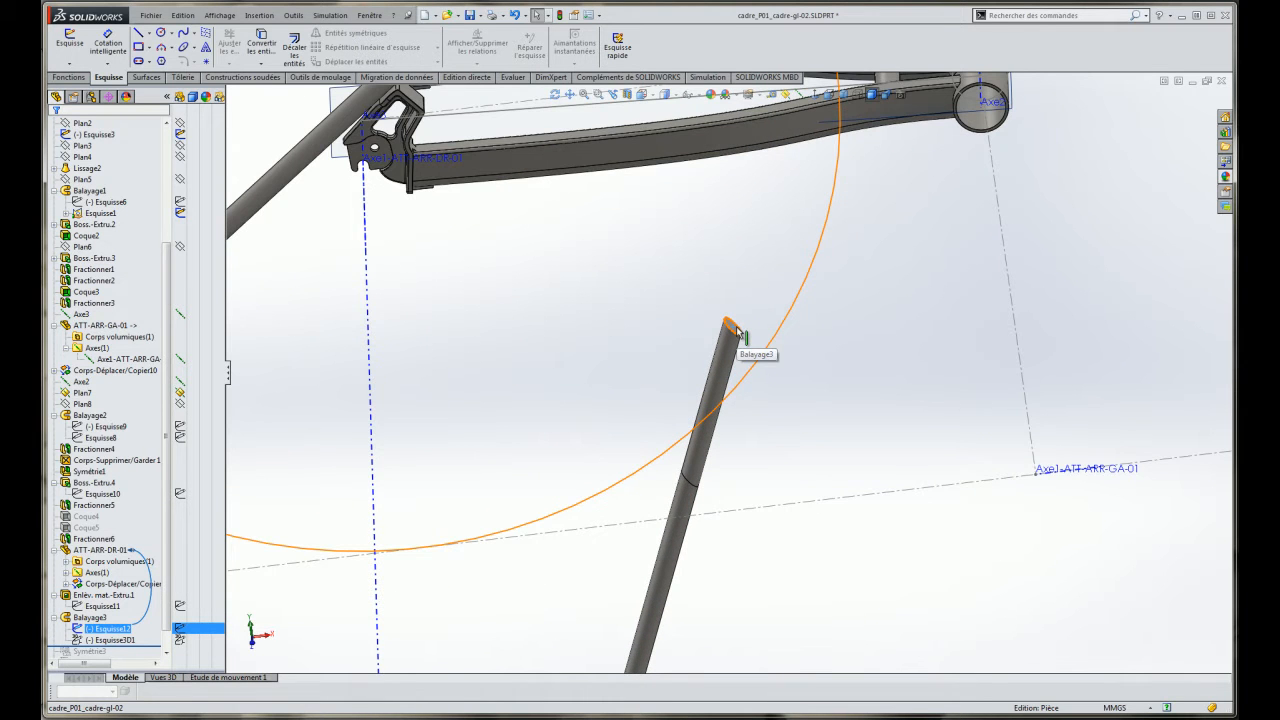
scroll(735, 340, "up", 5)
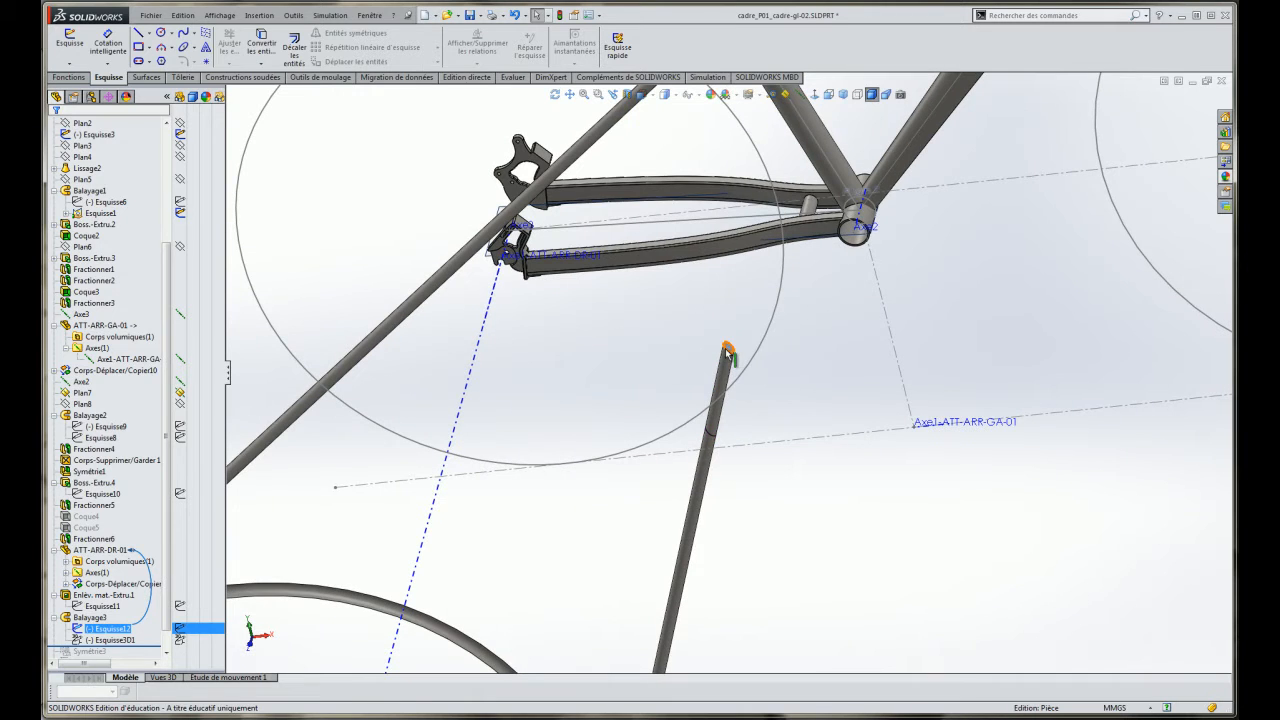
left_click(739, 562)
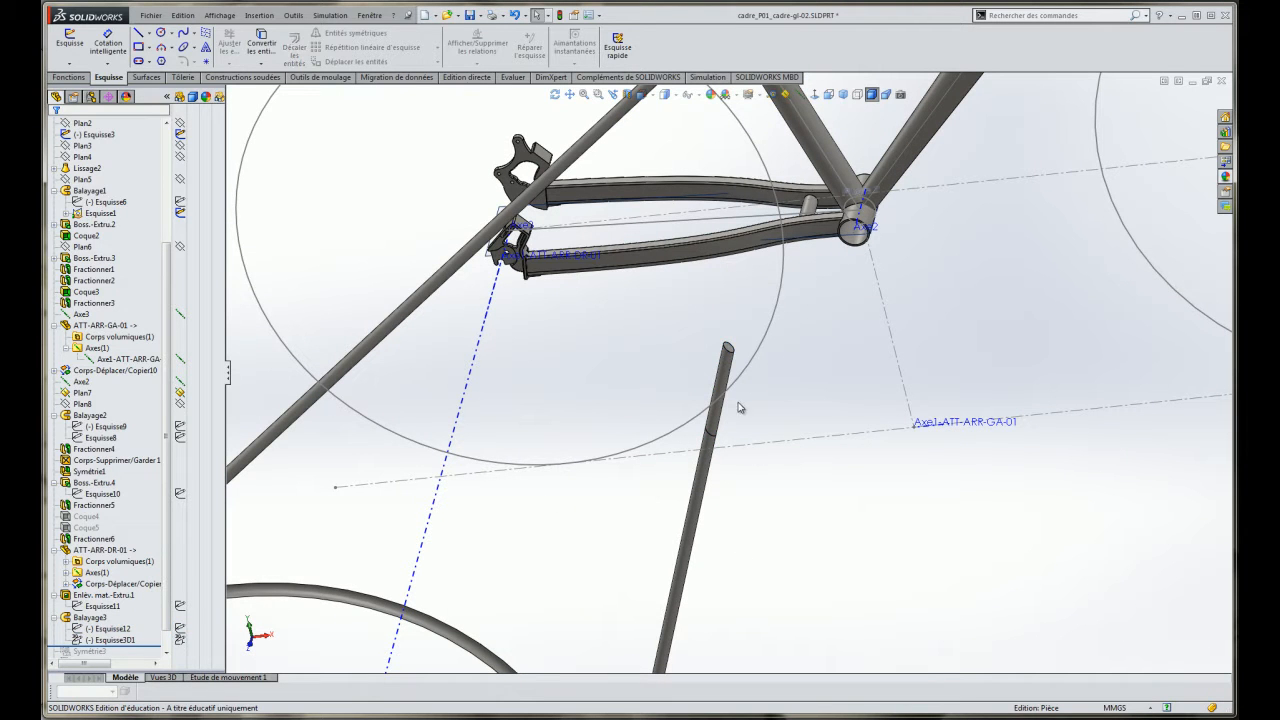
left_click(728, 360)
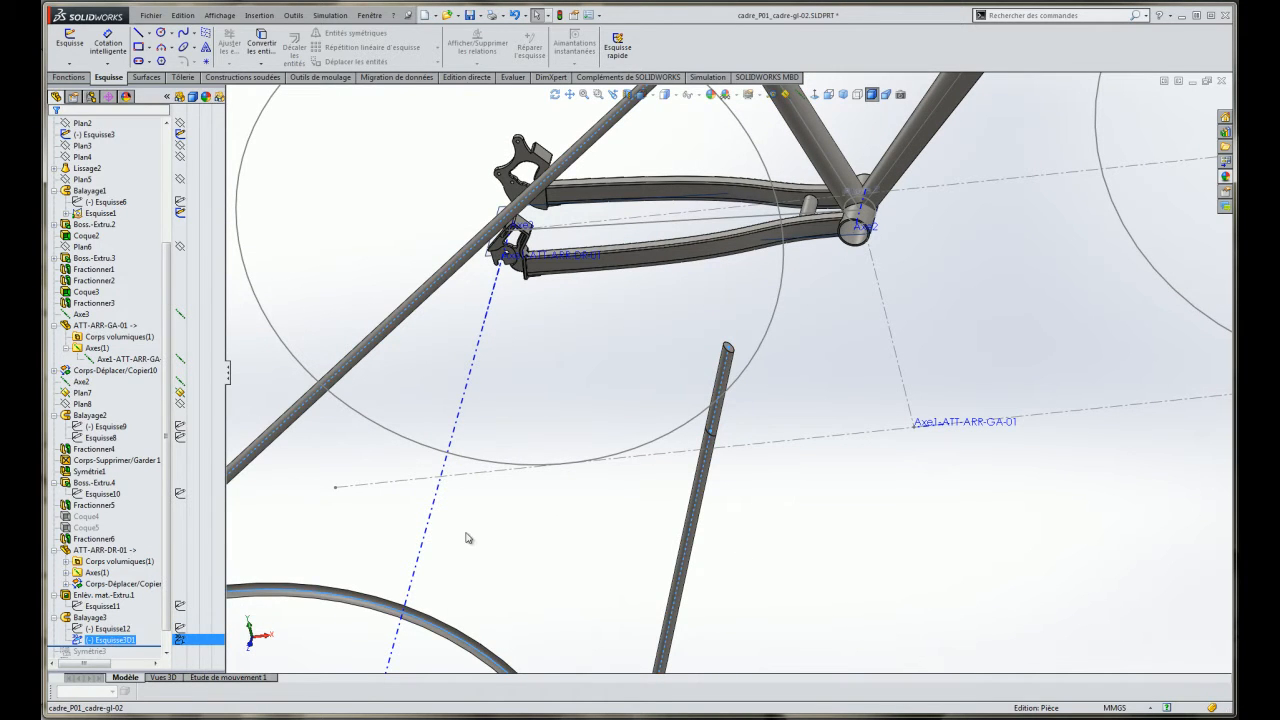
left_click(786, 570)
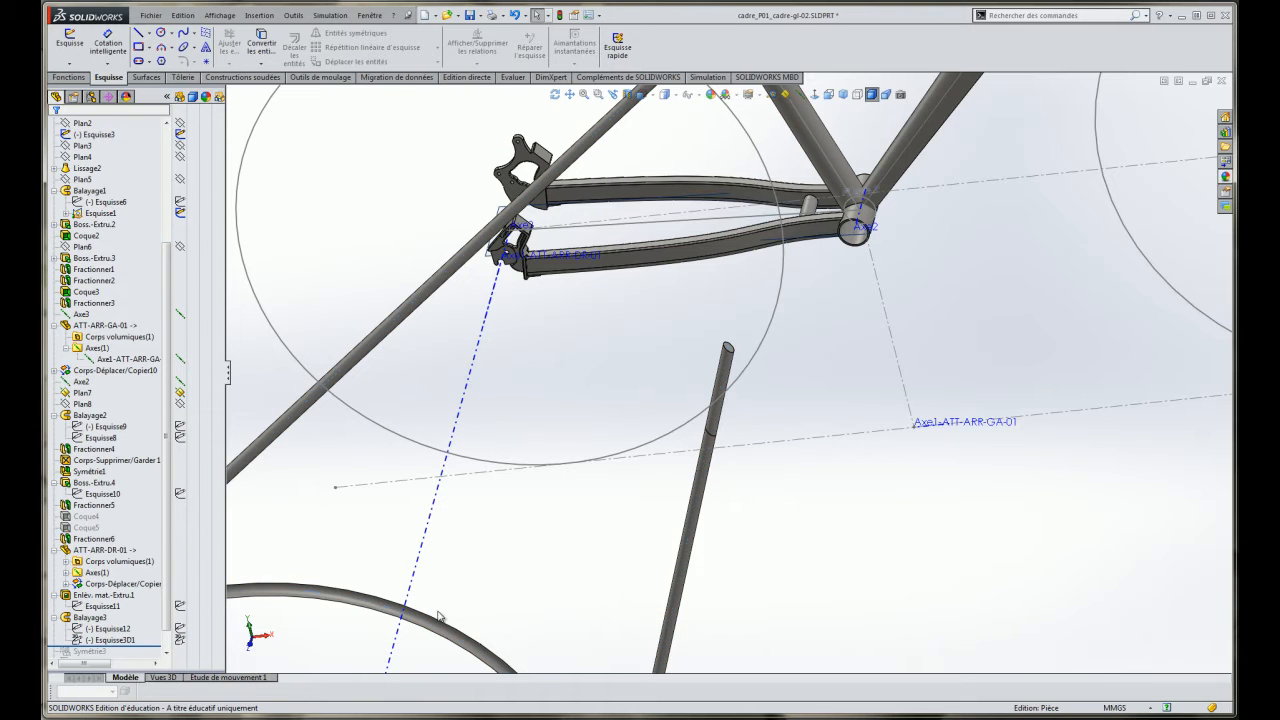
Roll the model back to just before Balayage3, keeping its sketches Esquisse12 and Esquisse3D1 active.
left_click_drag(160, 646, 152, 623)
double_click(152, 626)
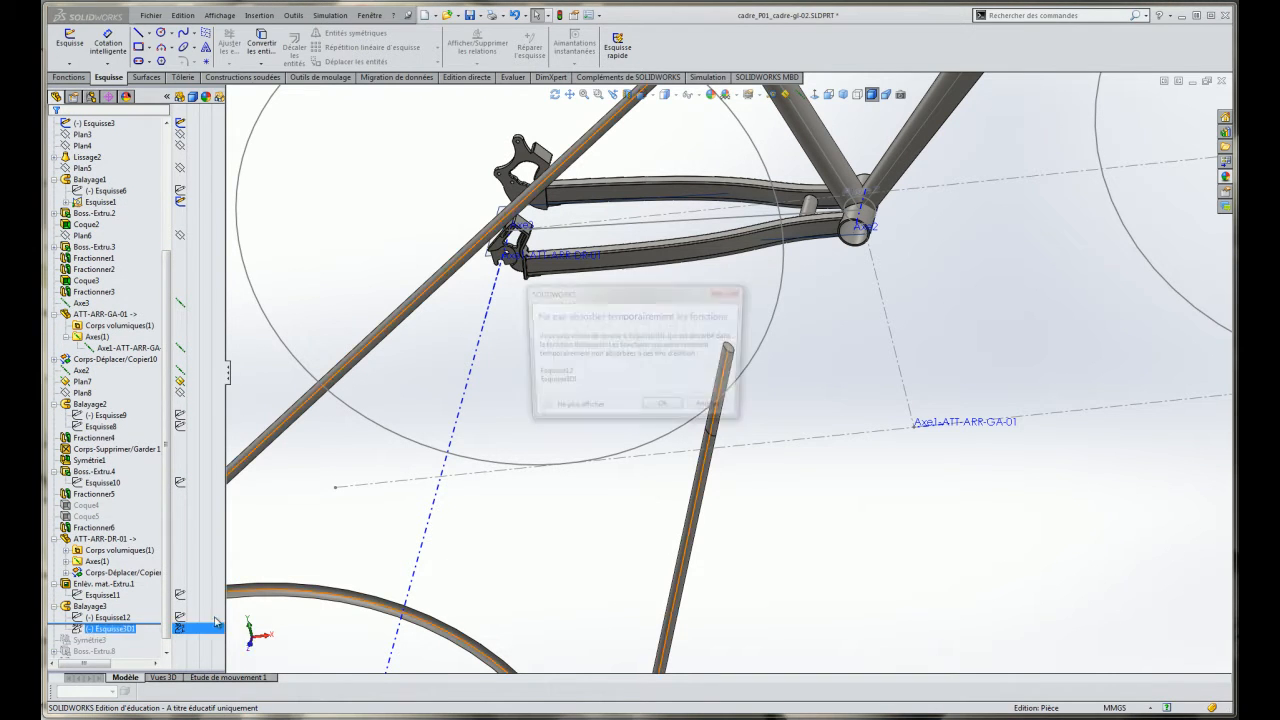
left_click(665, 410)
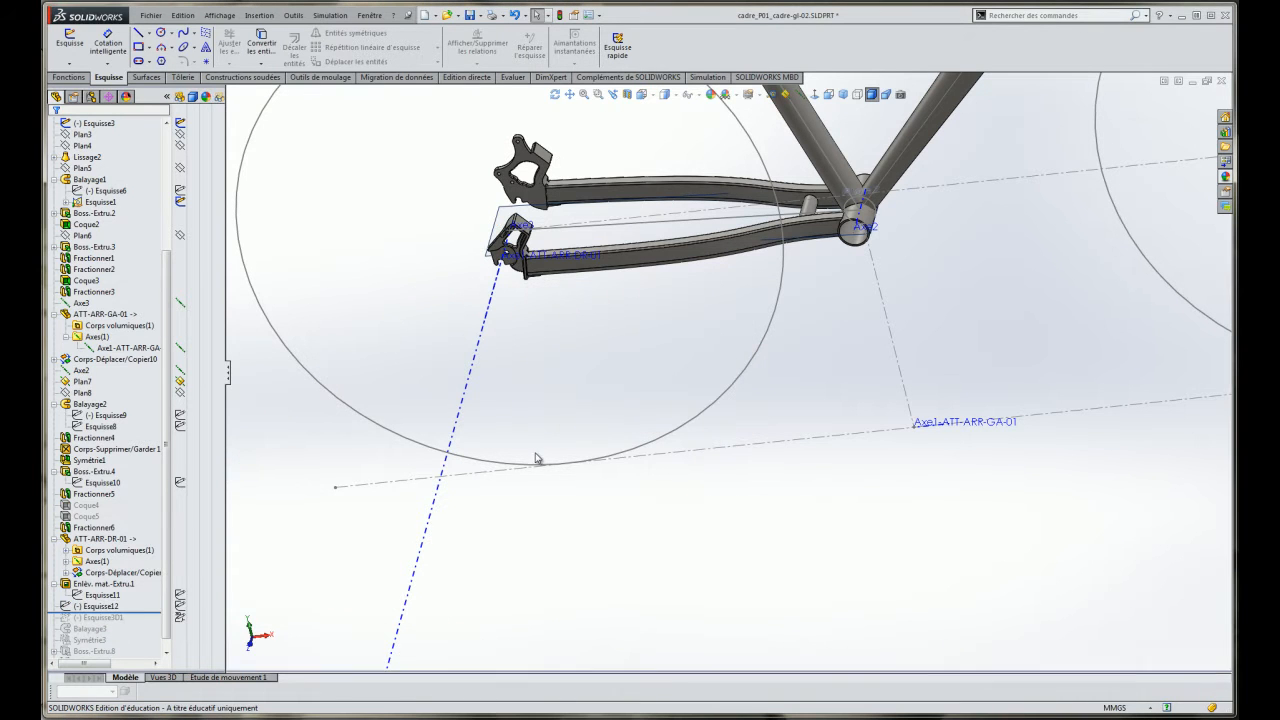
left_click(112, 607)
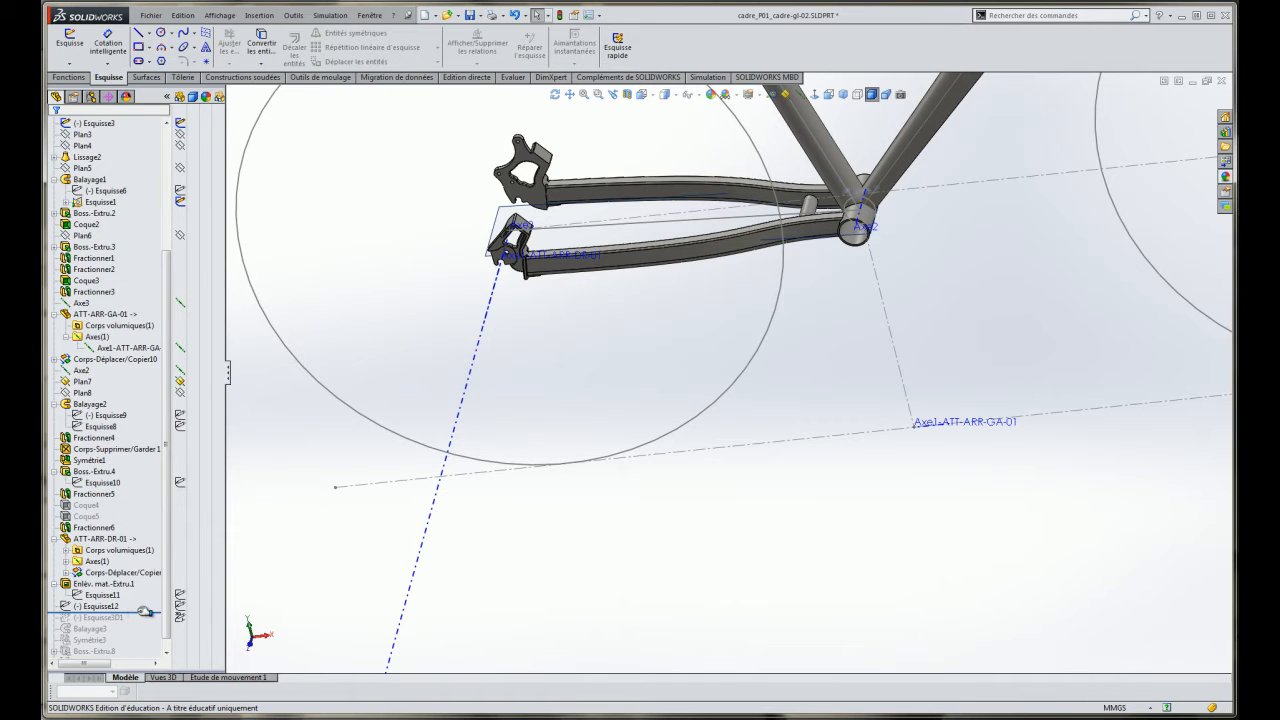
left_click_drag(143, 611, 143, 621)
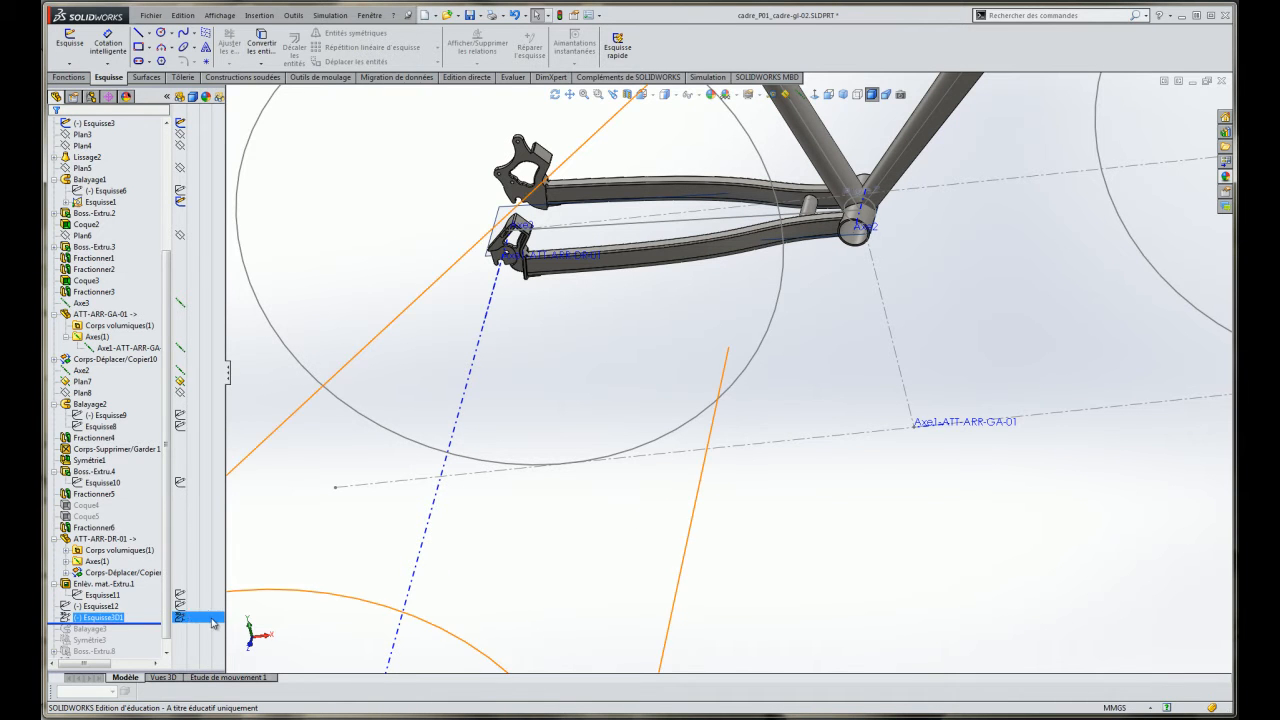
Show the sketches Esquisse3D1 and Esquisse12 in the model.
left_click(180, 617)
left_click(180, 606)
scroll(800, 366, "up", 2)
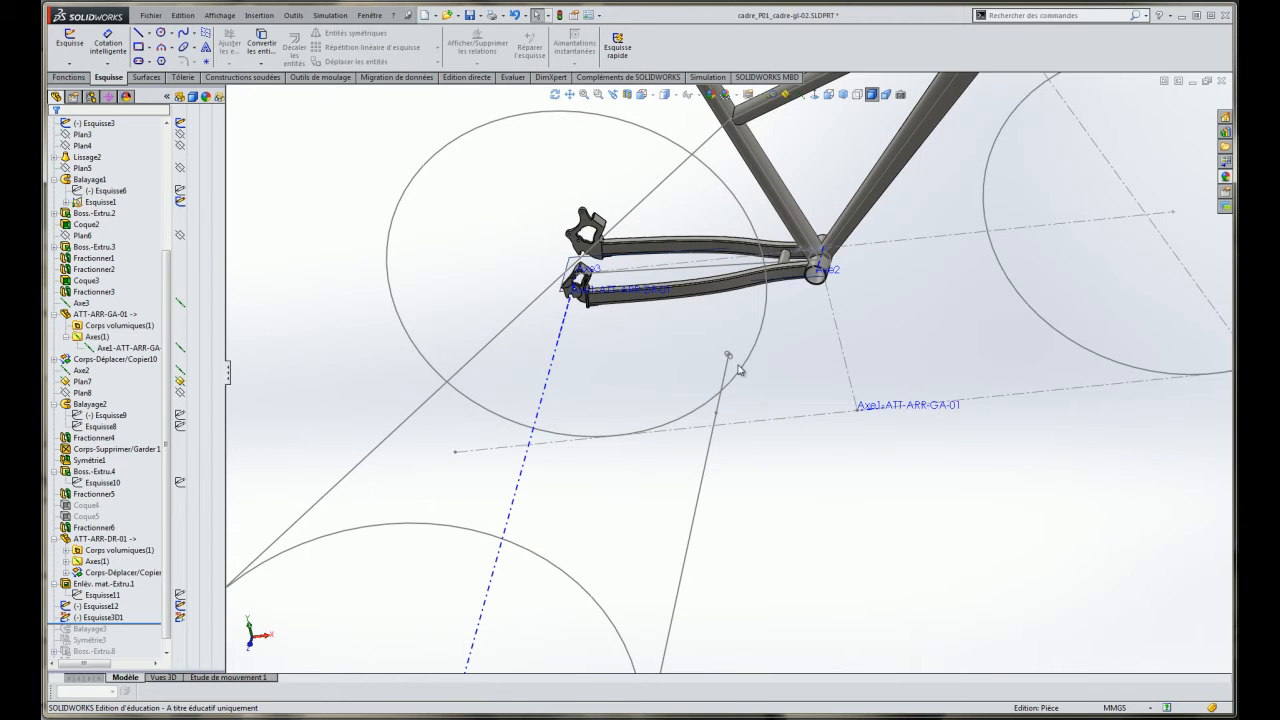
scroll(783, 393, "up", 3)
middle_click_drag(783, 393, 762, 530)
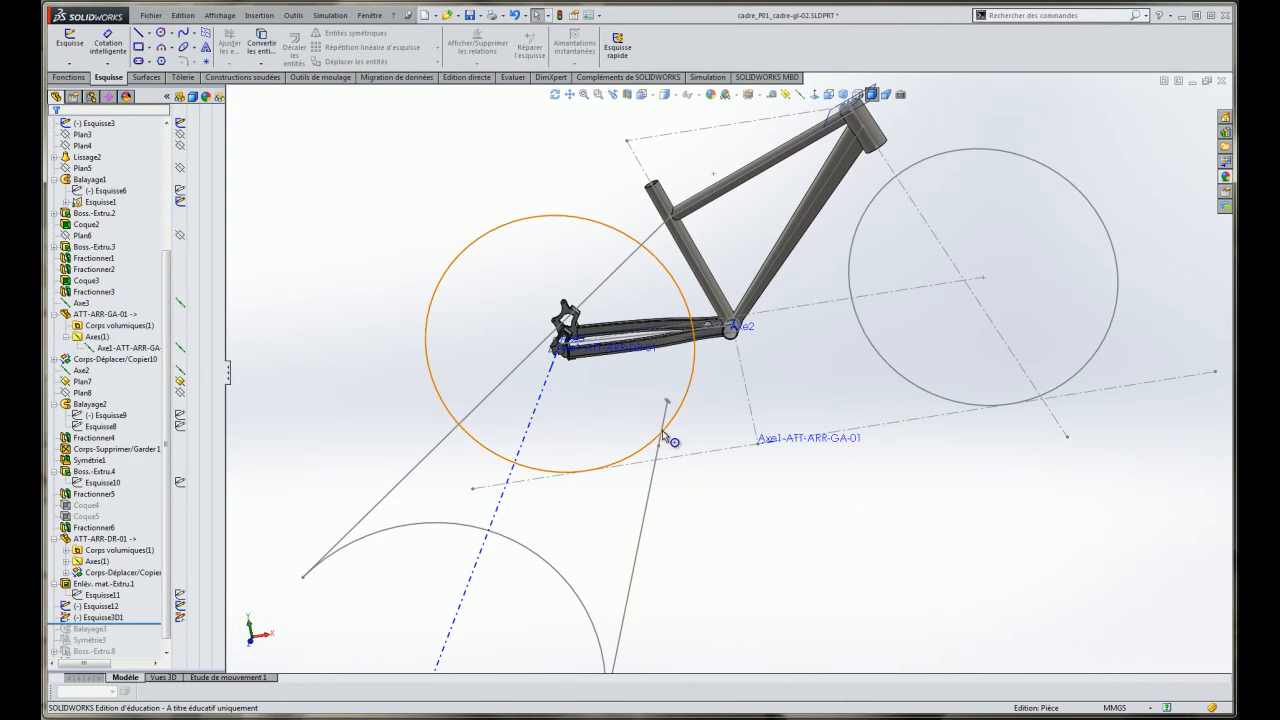
Edit the profile sketch Esquisse12 and move its circle onto the flat upper face of the ATT-ARR-DR-01 dropout.
left_click(100, 606)
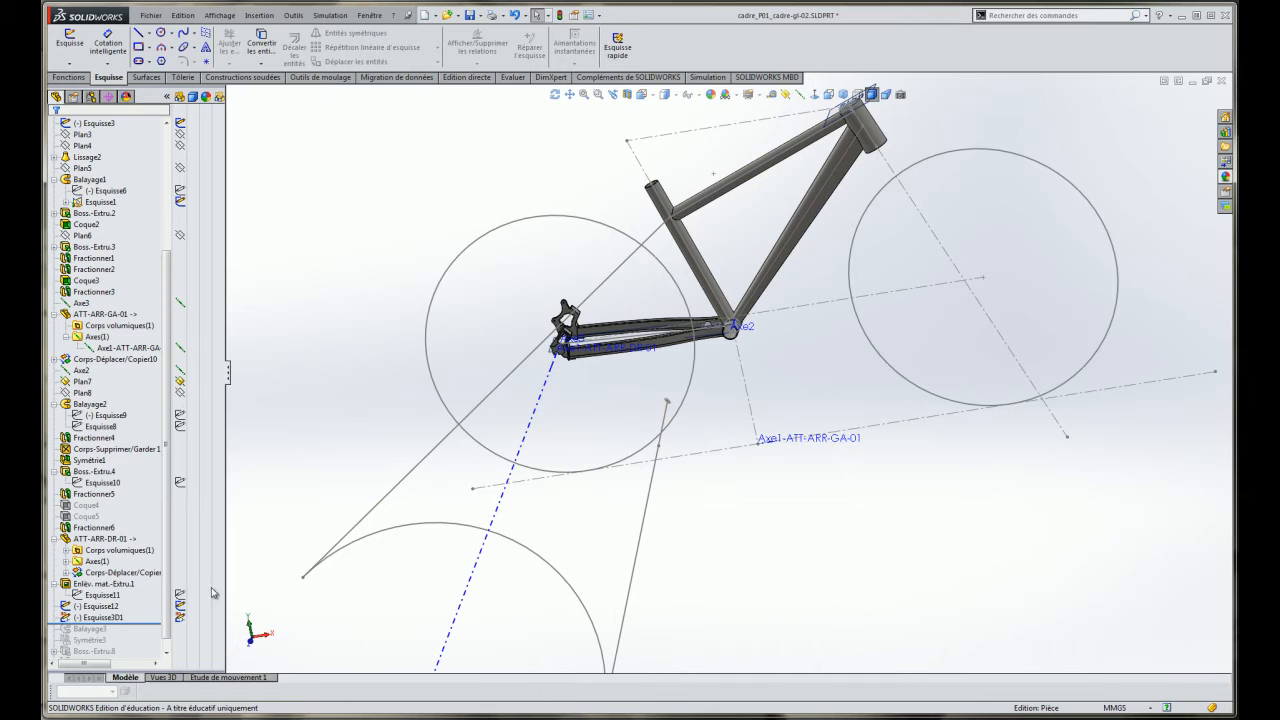
left_click(100, 606)
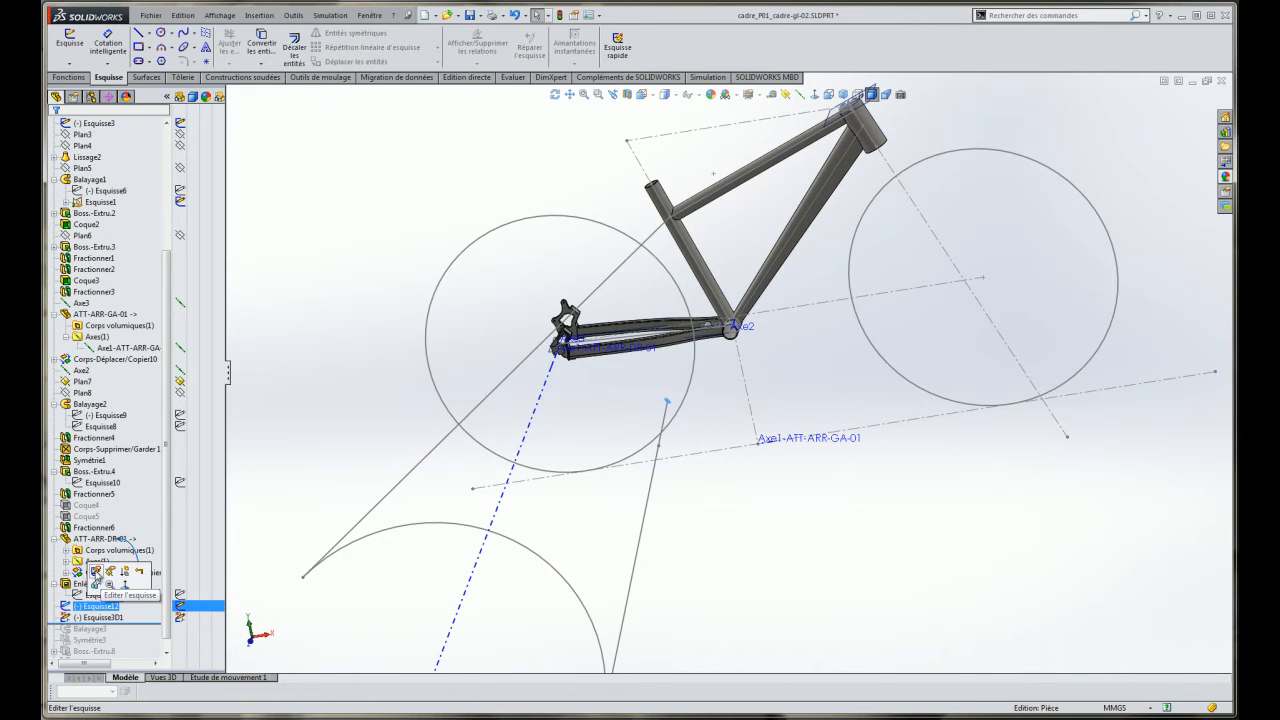
left_click(96, 571)
scroll(658, 405, "down", 5)
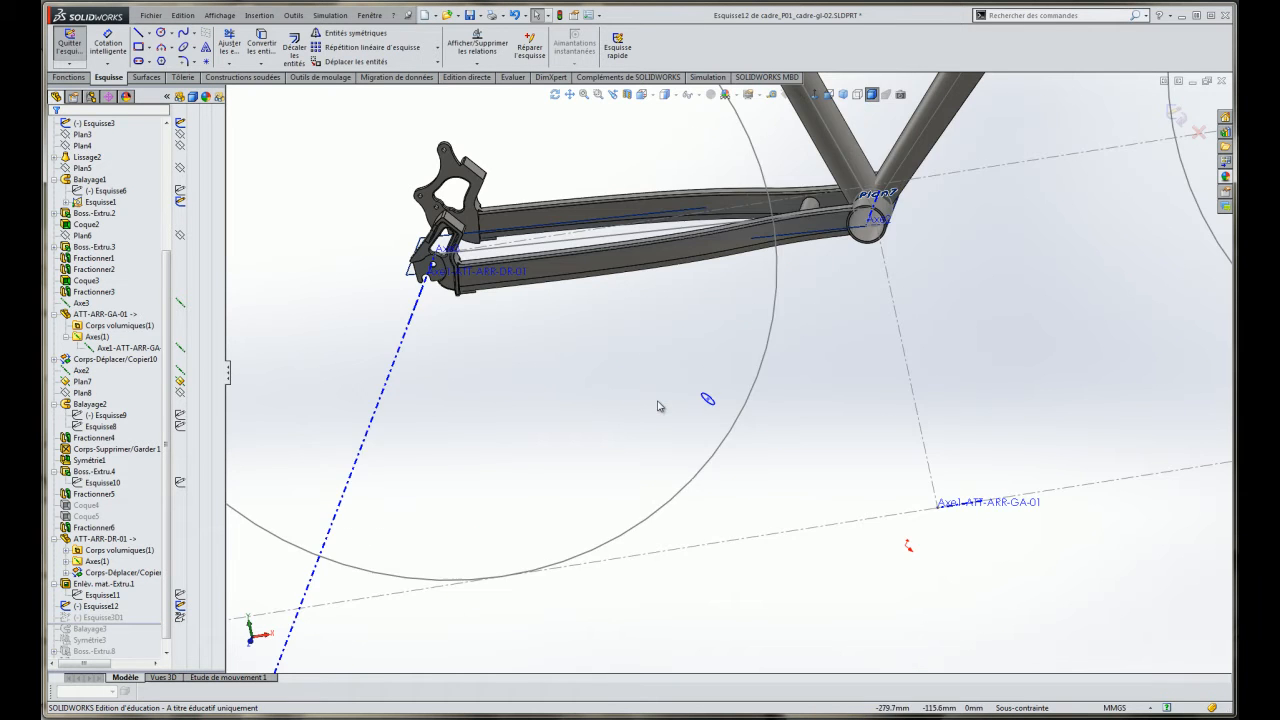
scroll(660, 404, "down", 1)
scroll(422, 320, "up", 3)
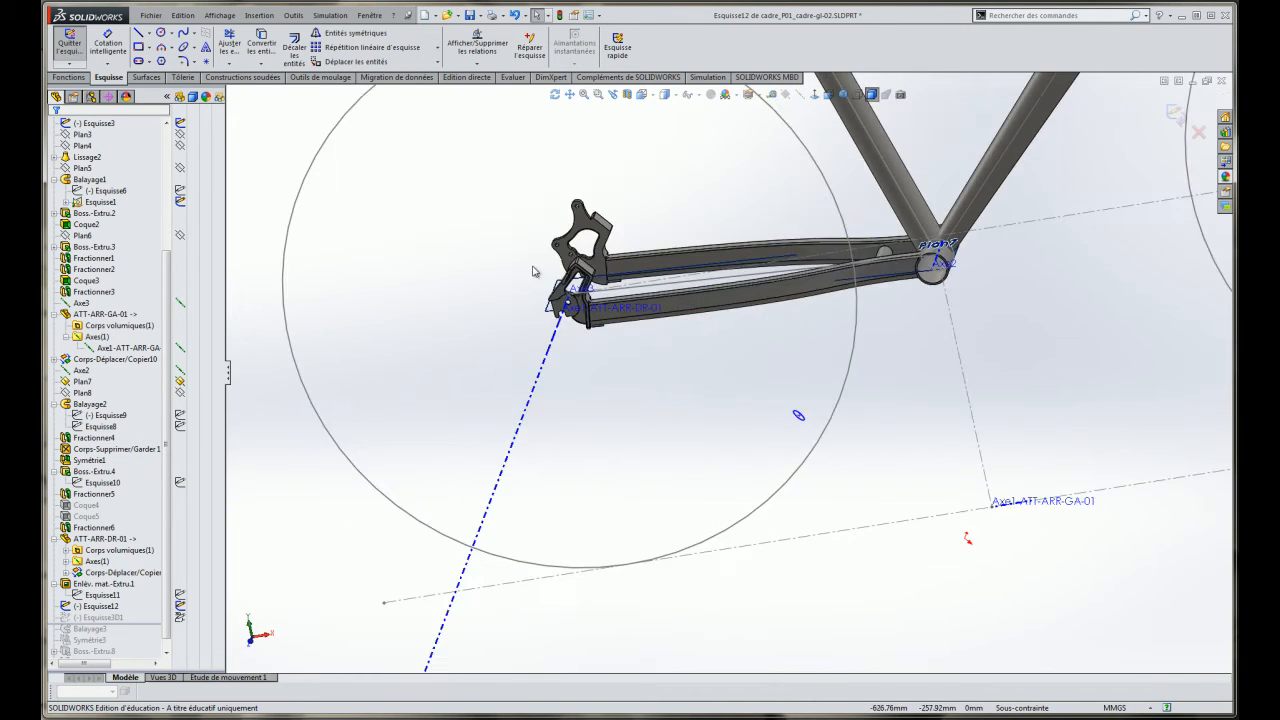
scroll(483, 274, "down", 3)
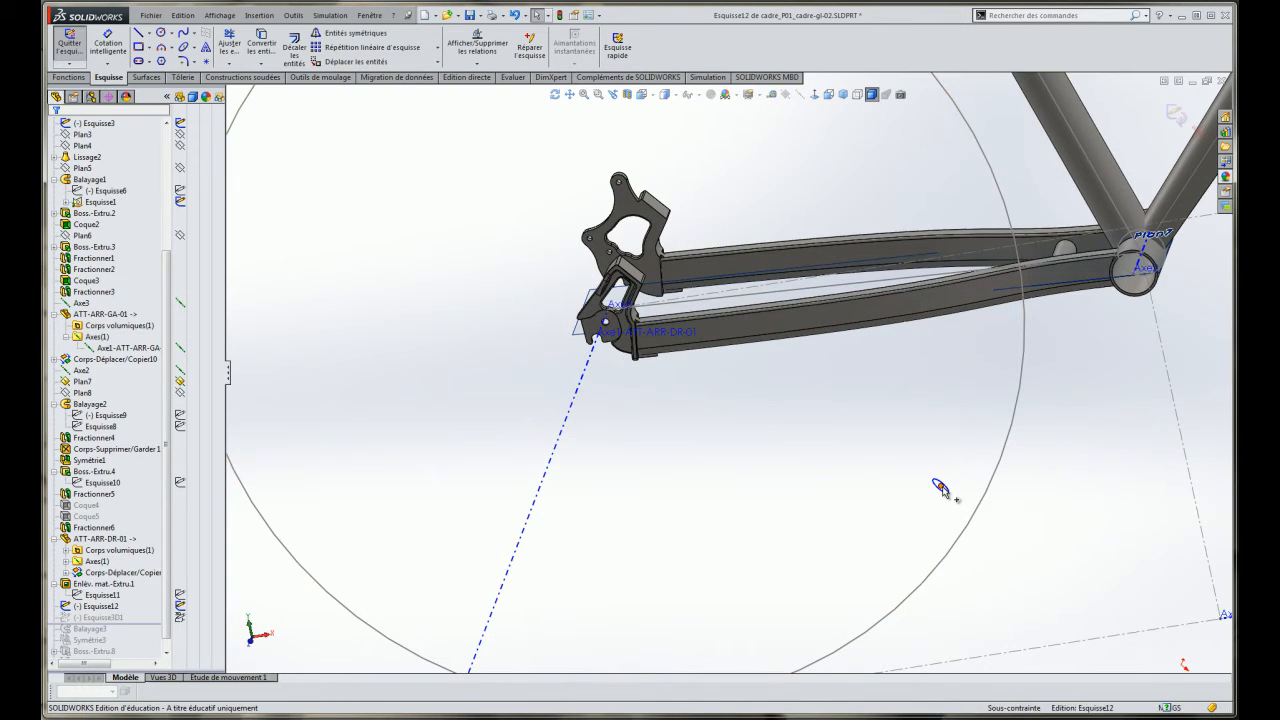
left_click_drag(940, 486, 752, 336)
left_click_drag(638, 277, 639, 278)
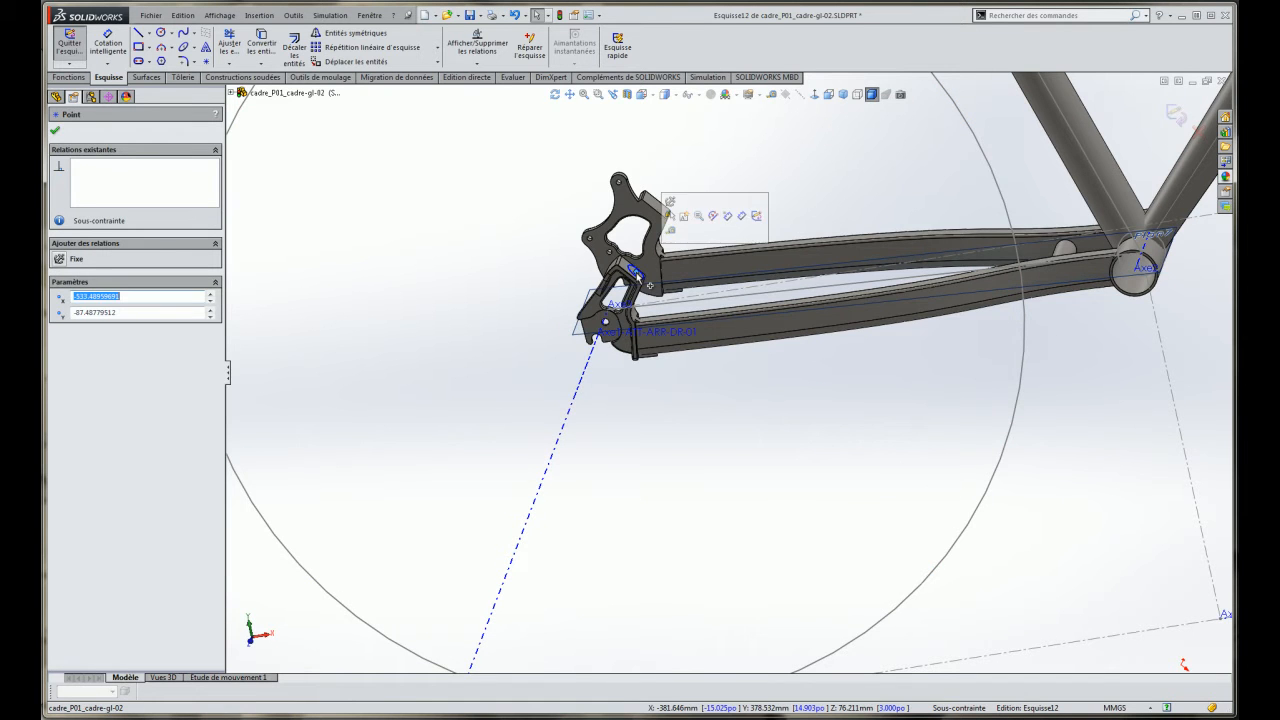
scroll(640, 283, "down", 5)
middle_click_drag(650, 320, 590, 388)
scroll(589, 391, "up", 3)
scroll(690, 403, "down", 5)
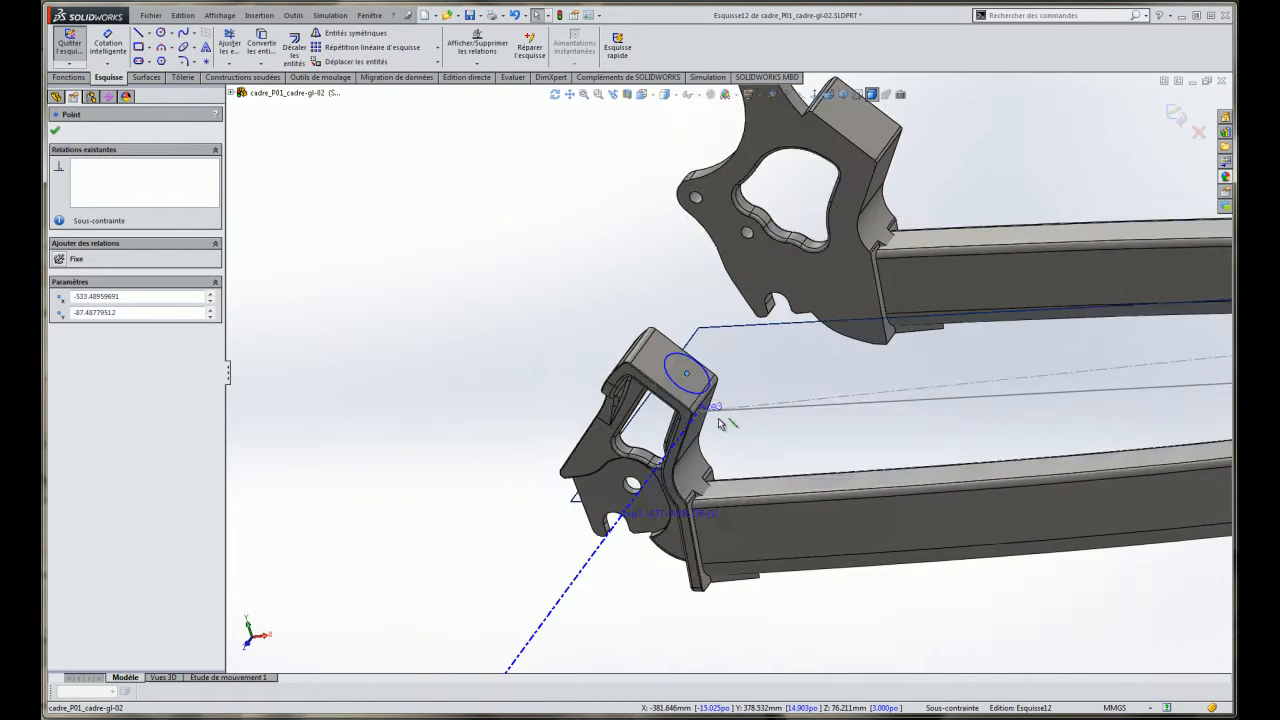
left_click(415, 212)
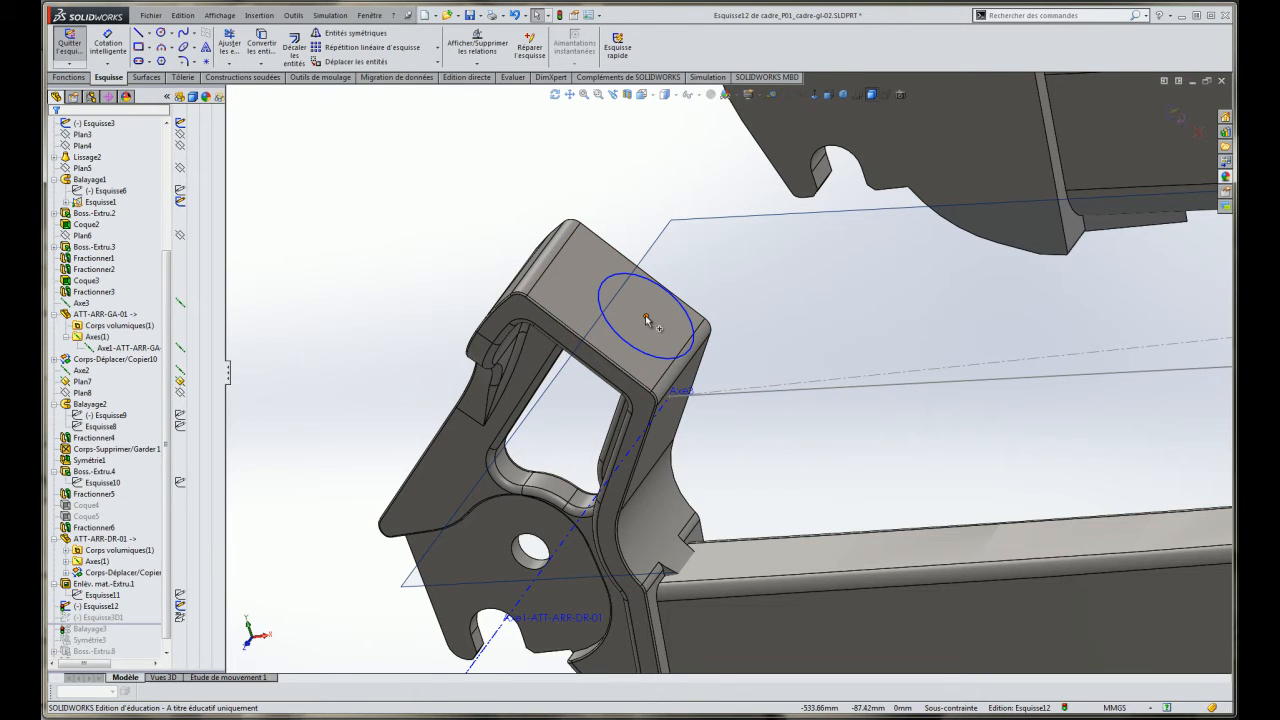
Draw a diagonal construction line between opposite corners of the dropout's flat upper face.
left_click(148, 33)
left_click(110, 58)
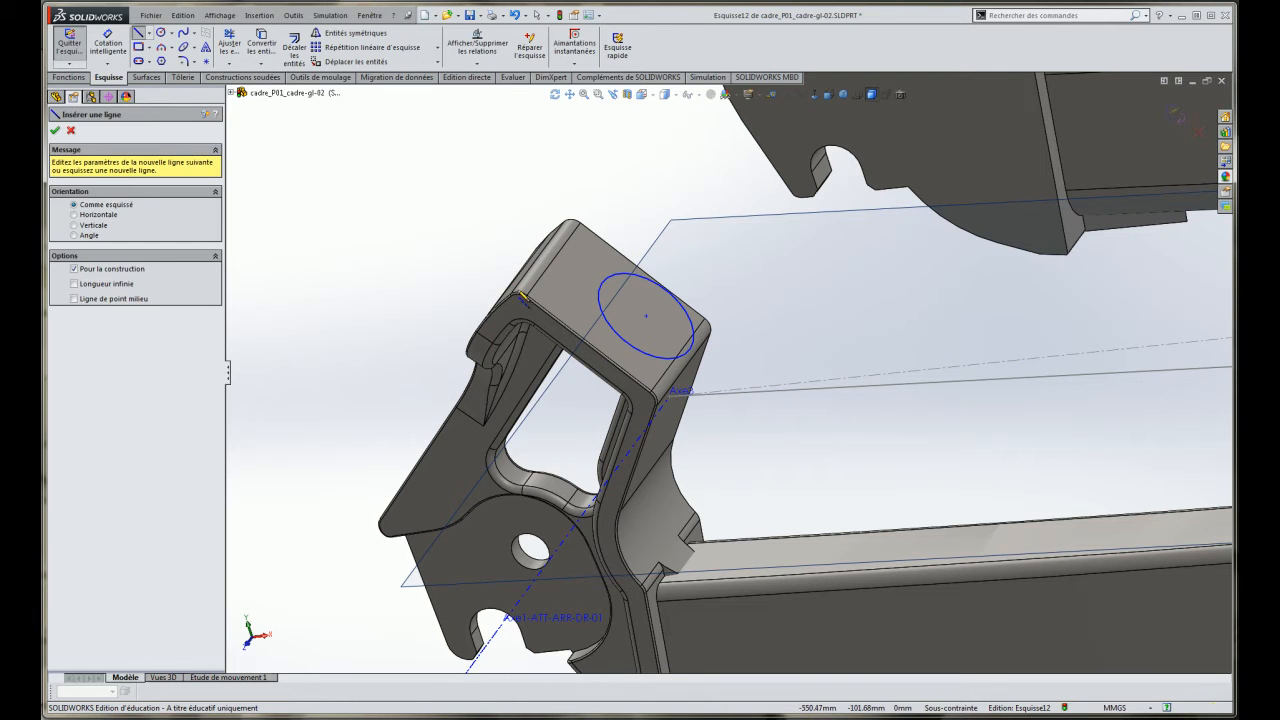
left_click(528, 297)
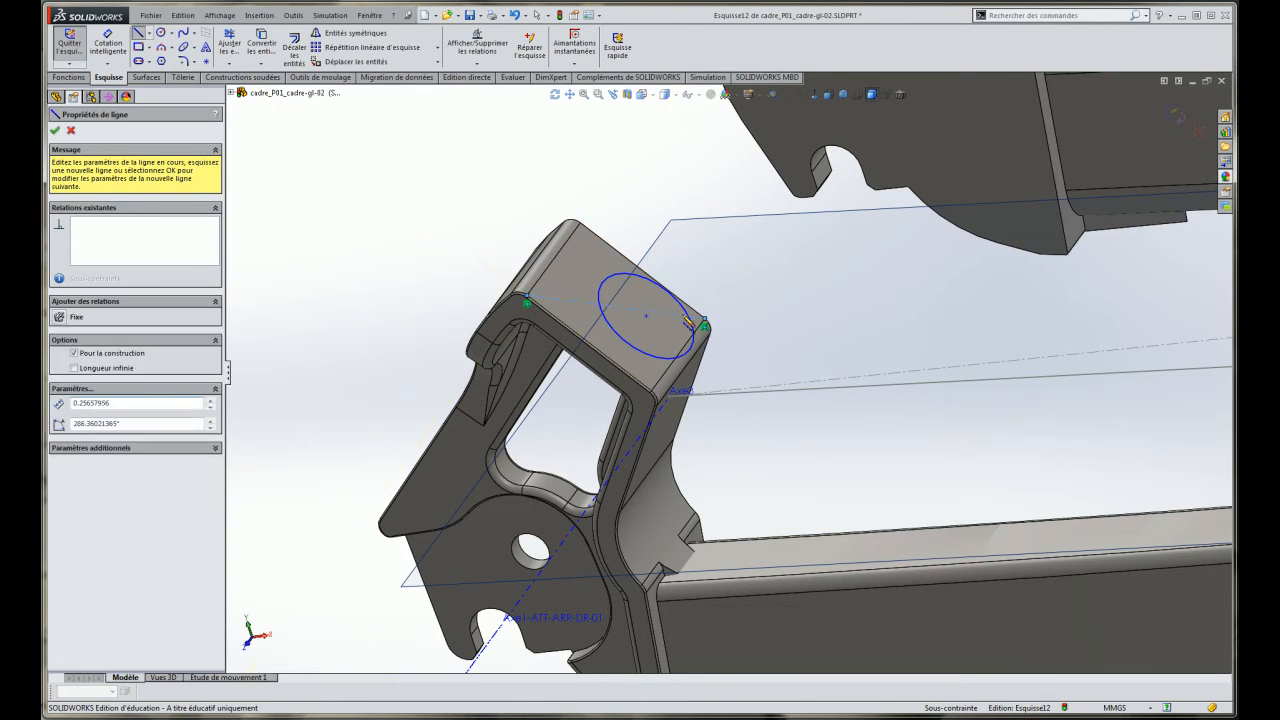
double_click(705, 322)
key("Escape")
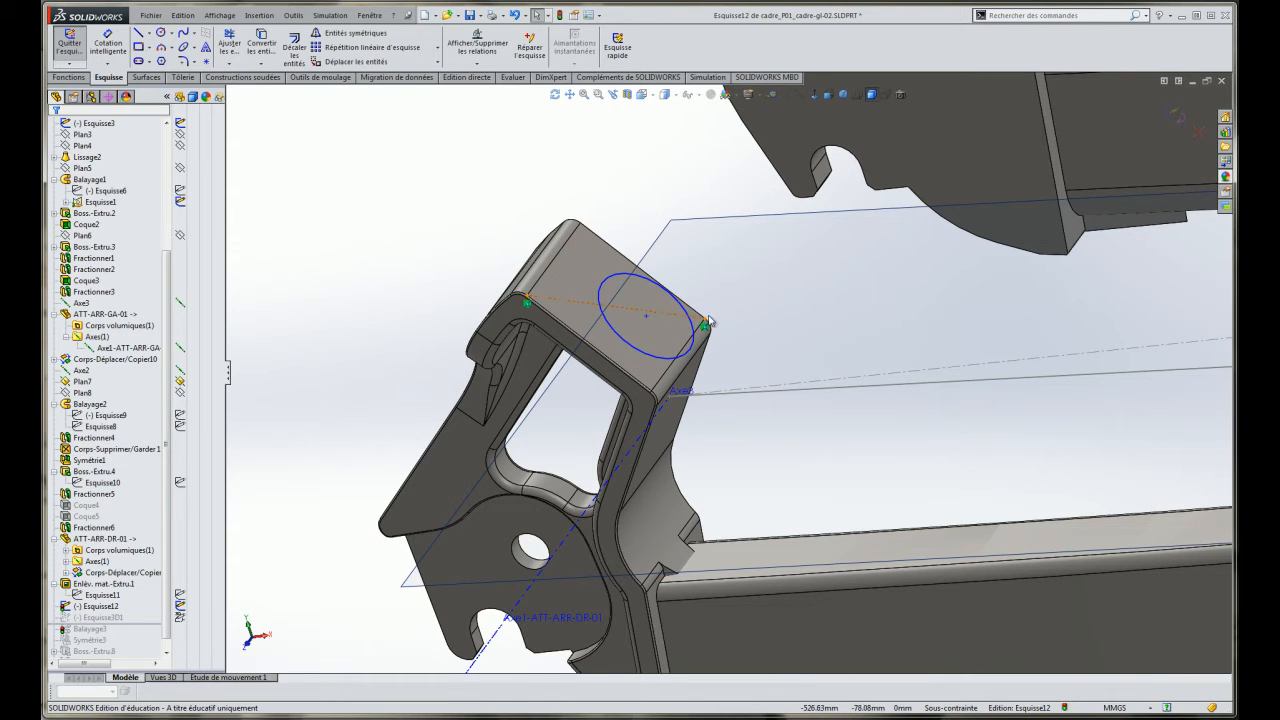
Constrain the circle's centre to the midpoint of the diagonal construction line.
left_click(647, 318)
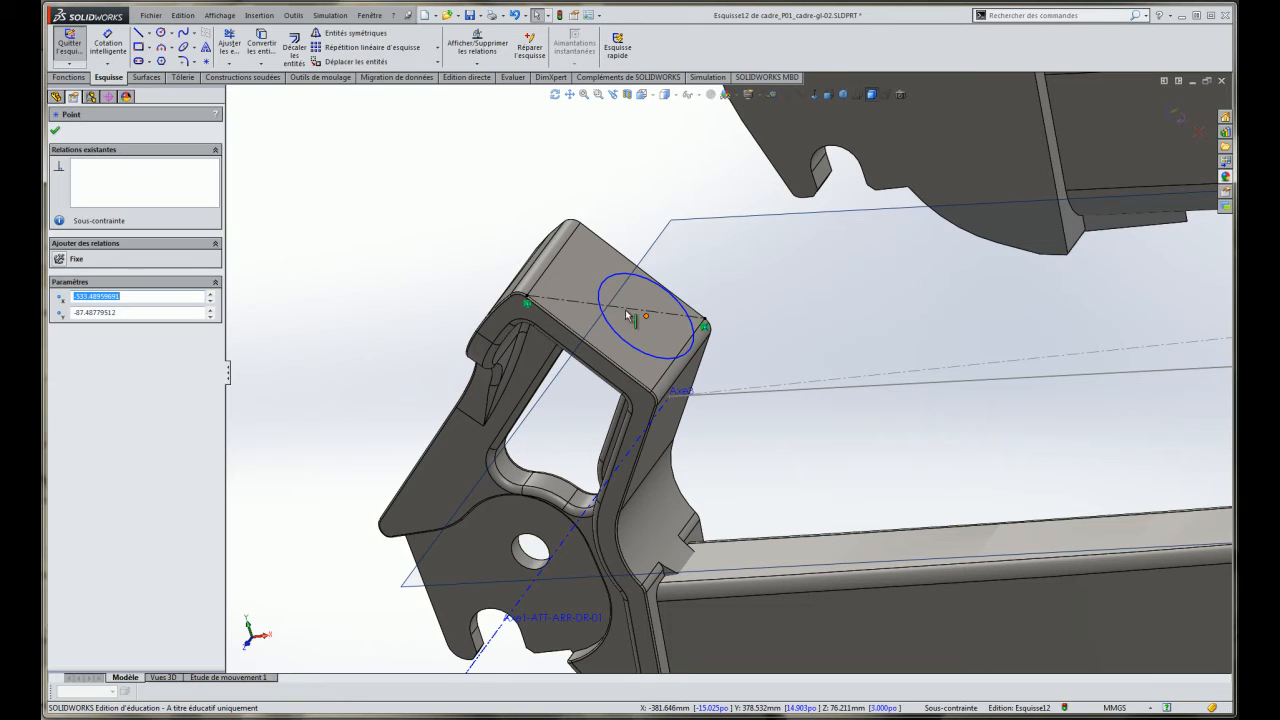
left_click(627, 315, "ctrl")
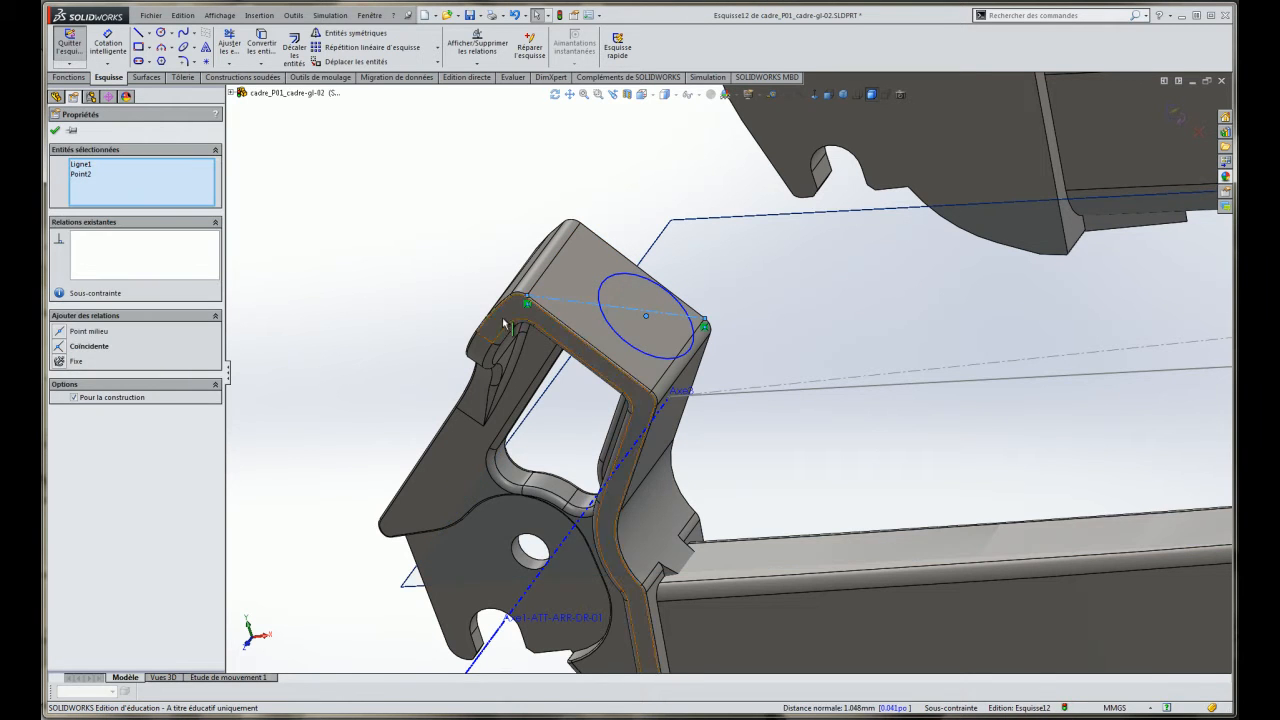
left_click(58, 331)
left_click(454, 174)
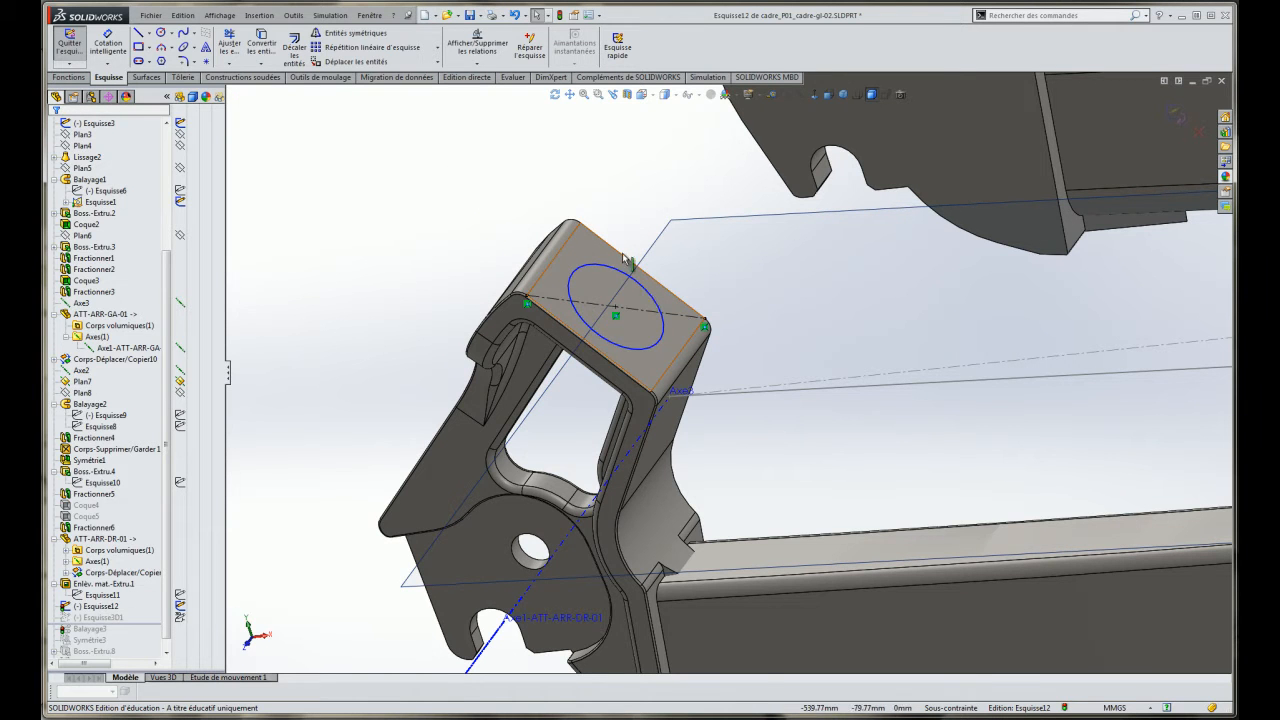
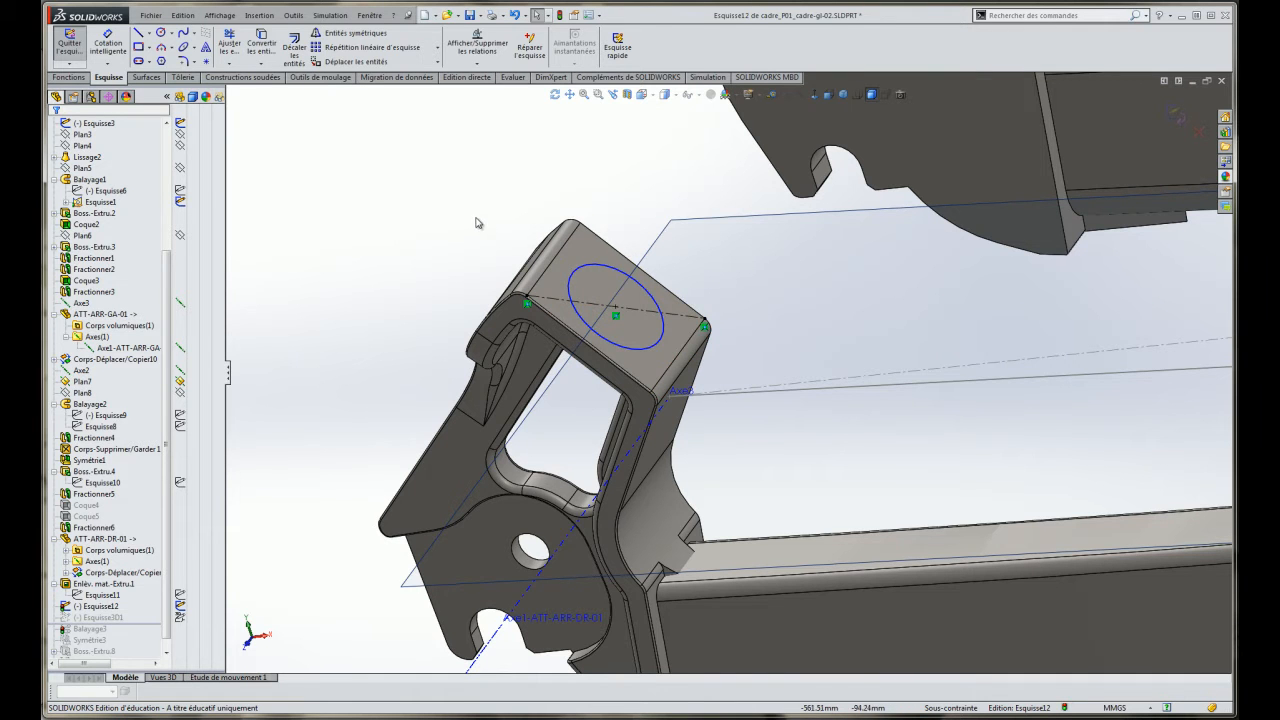
Dimension the profile circle's diameter, accepting the proposed value, and exit sketch Esquisse12.
left_click(108, 40)
left_click(612, 268)
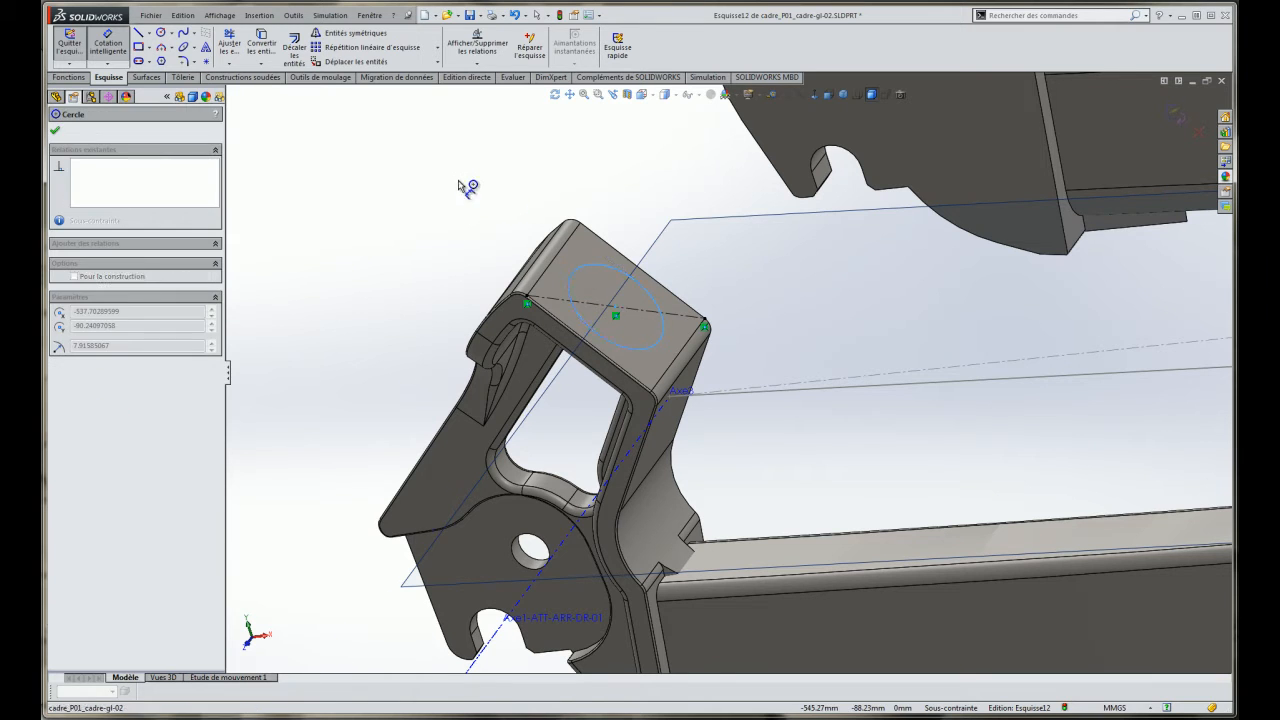
left_click(405, 246)
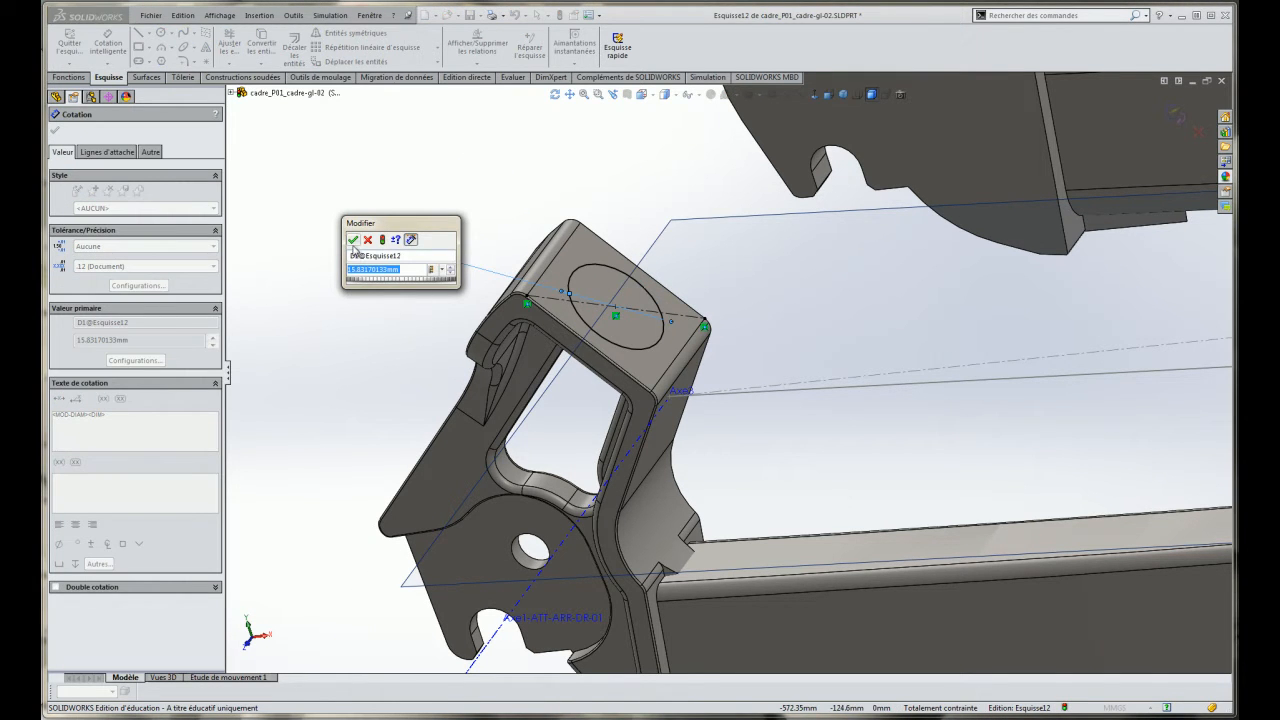
left_click(353, 241)
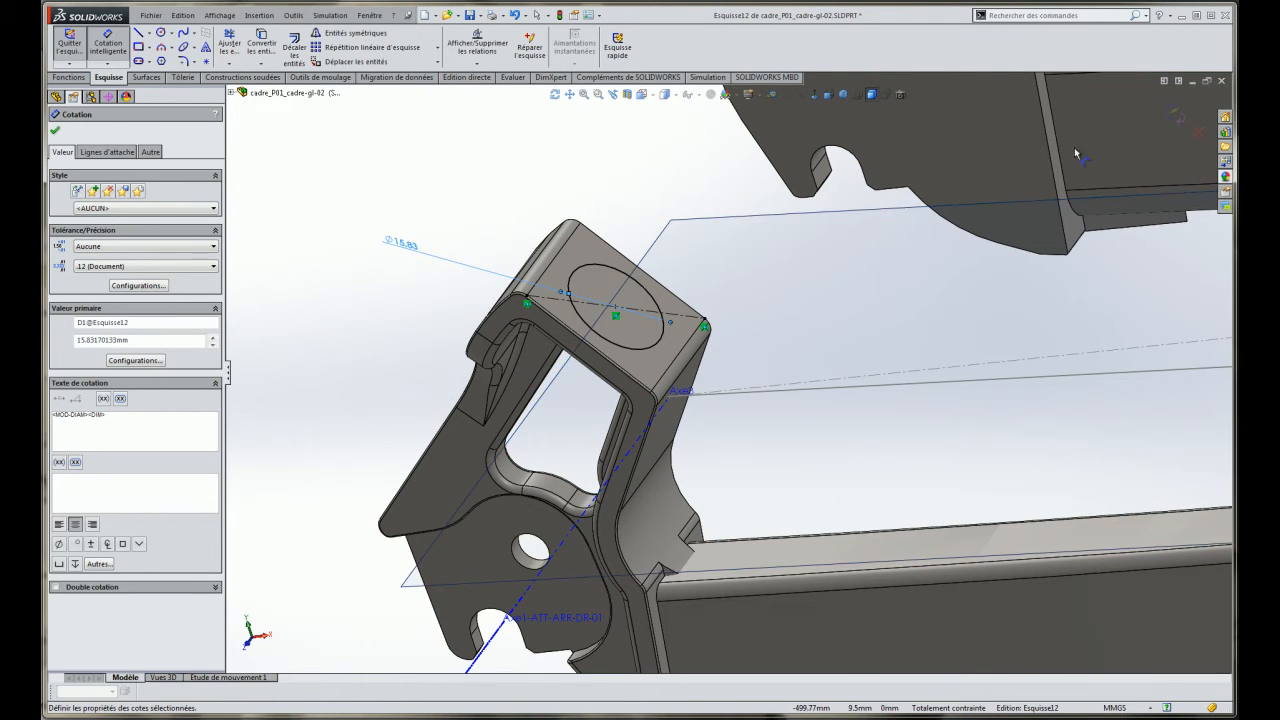
scroll(856, 266, "up", 1)
scroll(856, 266, "up", 3)
left_click(1174, 115)
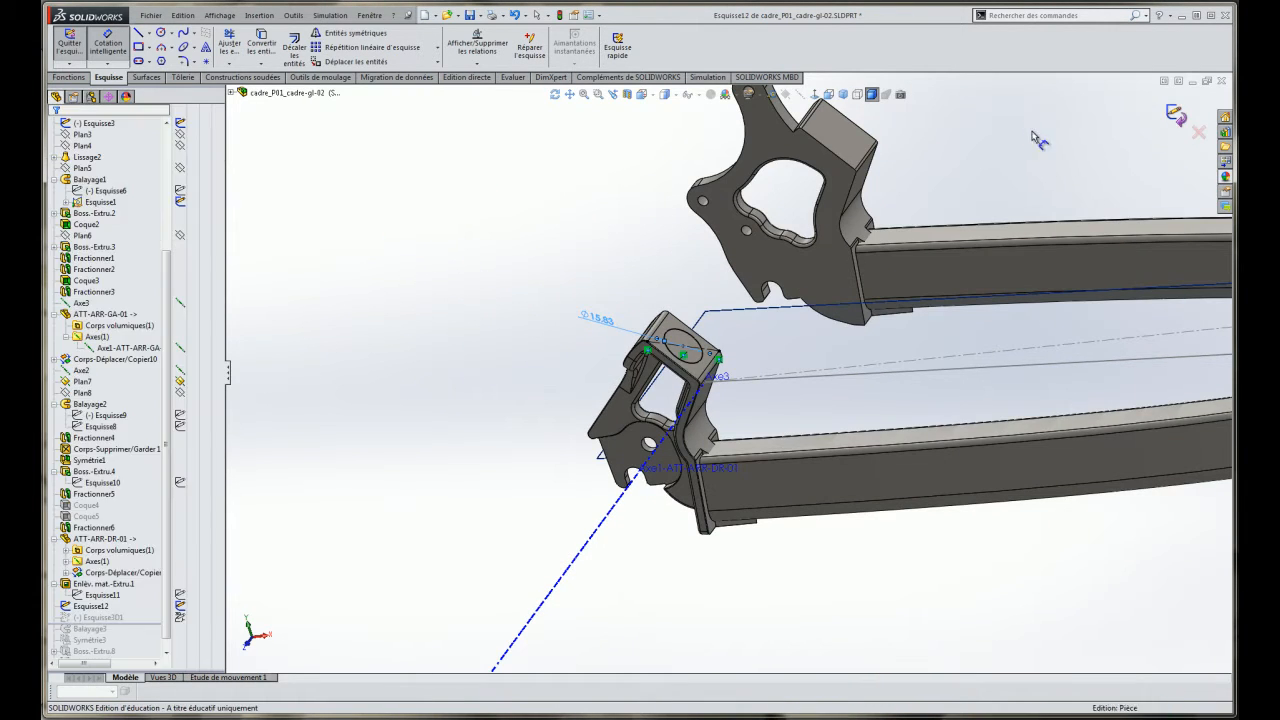
Edit the path sketch Esquisse3D1 and reposition the R440 dimension of its arc over by the rear wheel circle.
scroll(683, 346, "up", 5)
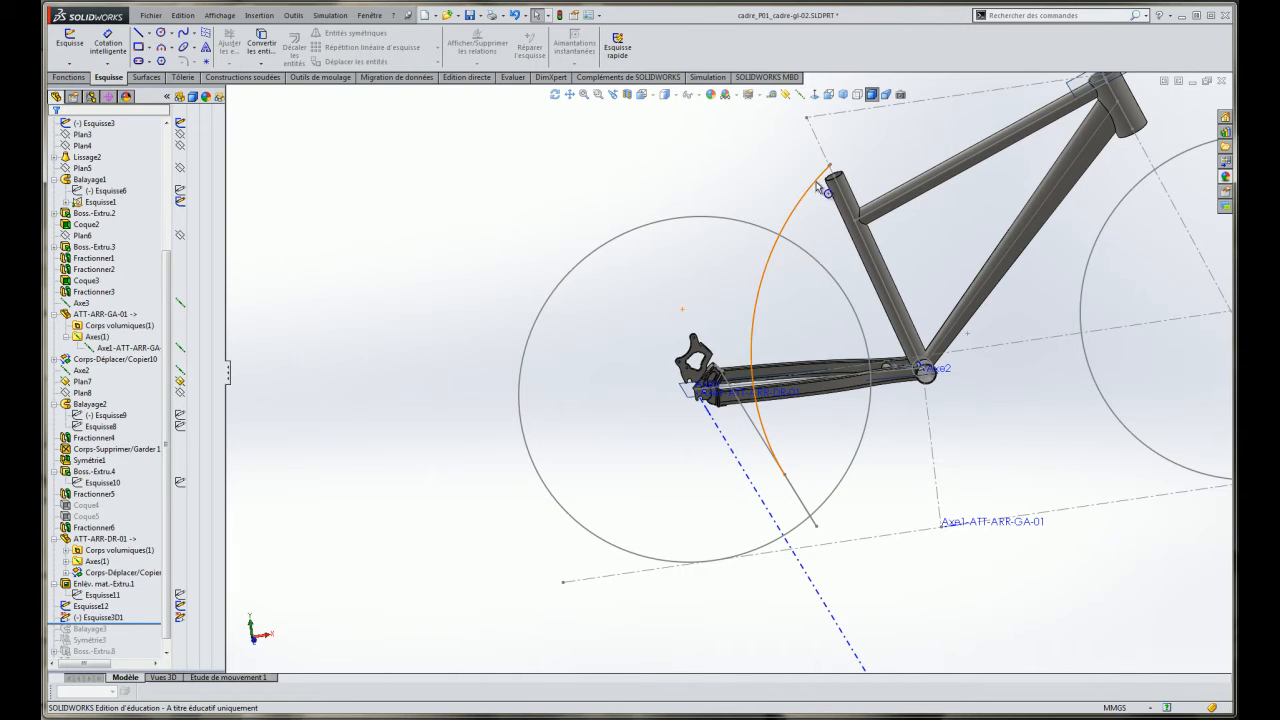
left_click(100, 620)
right_click(101, 625)
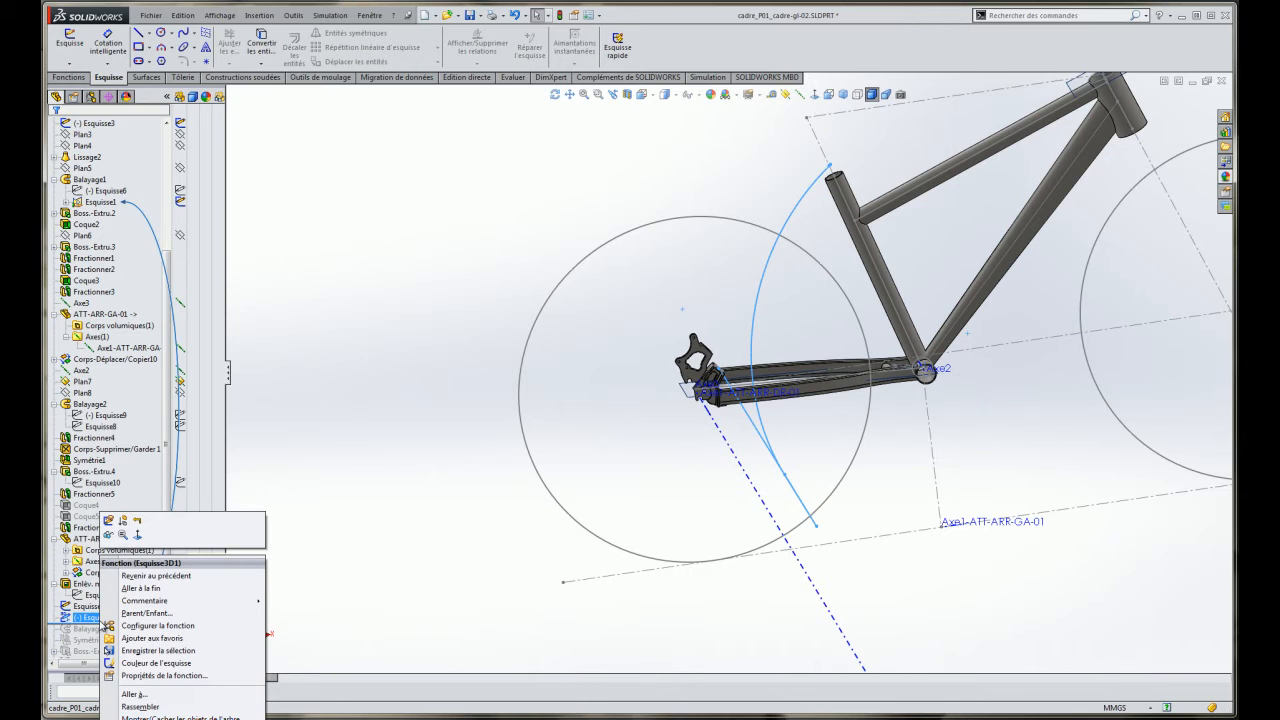
left_click(108, 535)
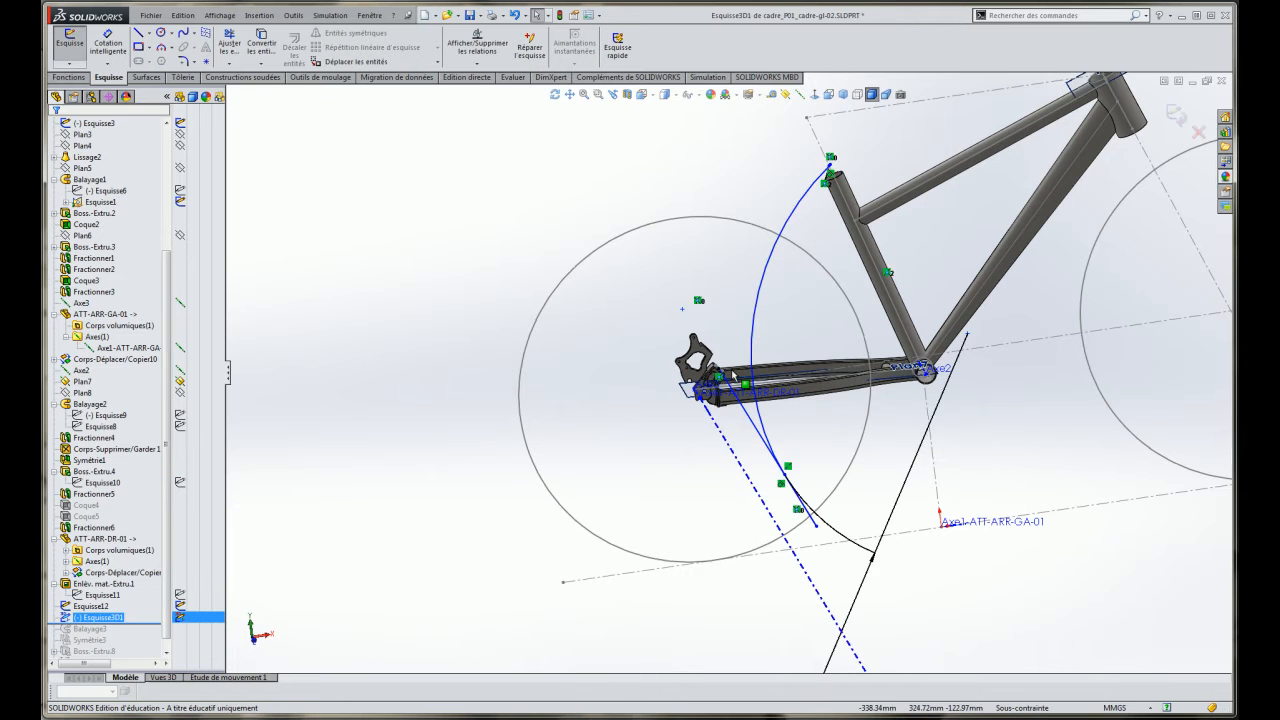
scroll(752, 402, "down", 2)
scroll(768, 427, "up", 1)
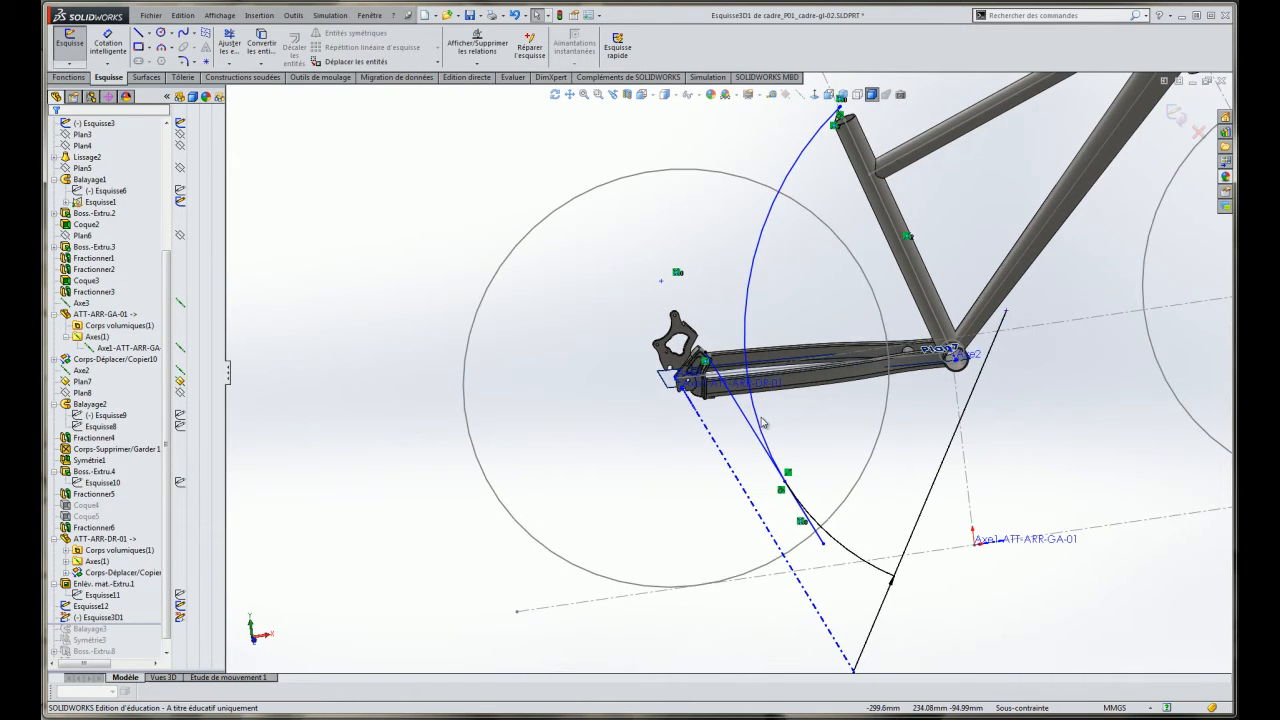
scroll(798, 347, "down", 1)
scroll(810, 445, "up", 4)
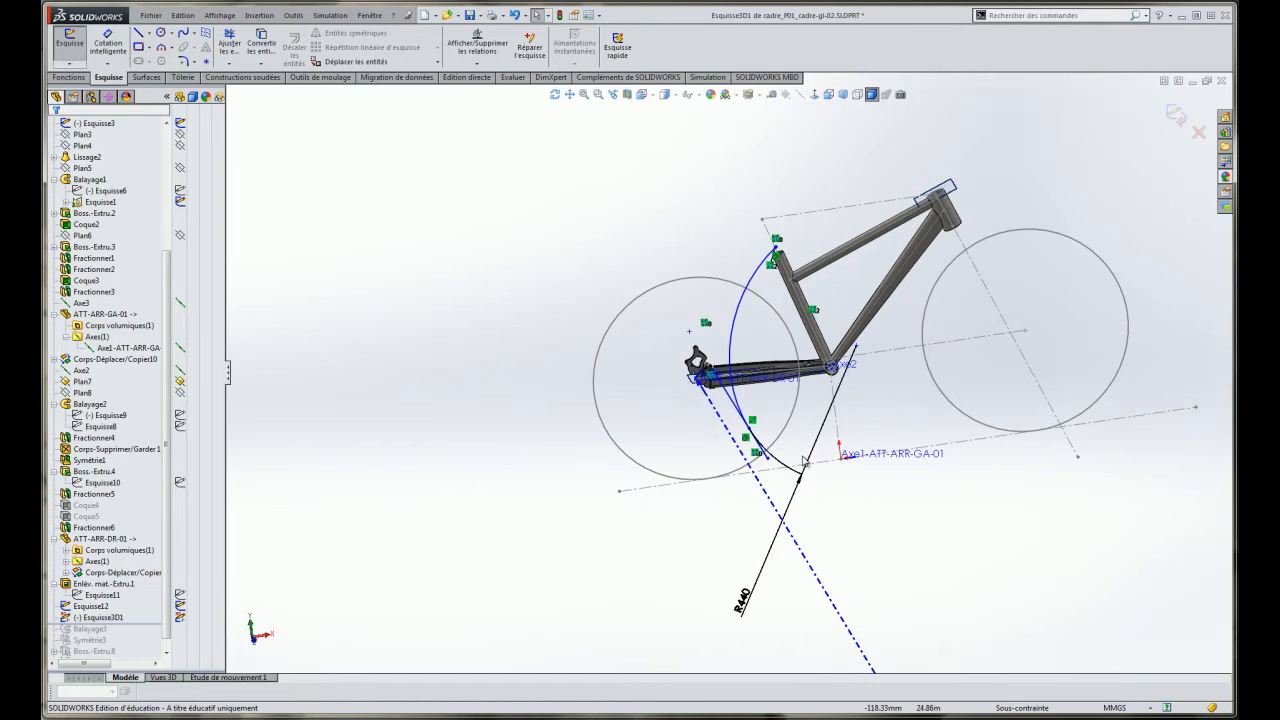
scroll(785, 541, "down", 3)
mouse_move(697, 652)
left_mouse_down()
mouse_move(706, 343)
mouse_move(632, 138)
mouse_move(602, 140)
left_mouse_up()
Set the radius of the path arc in Esquisse3D1 to 222 mm.
scroll(657, 178, "up", 2)
scroll(655, 172, "down", 1)
scroll(796, 190, "down", 5)
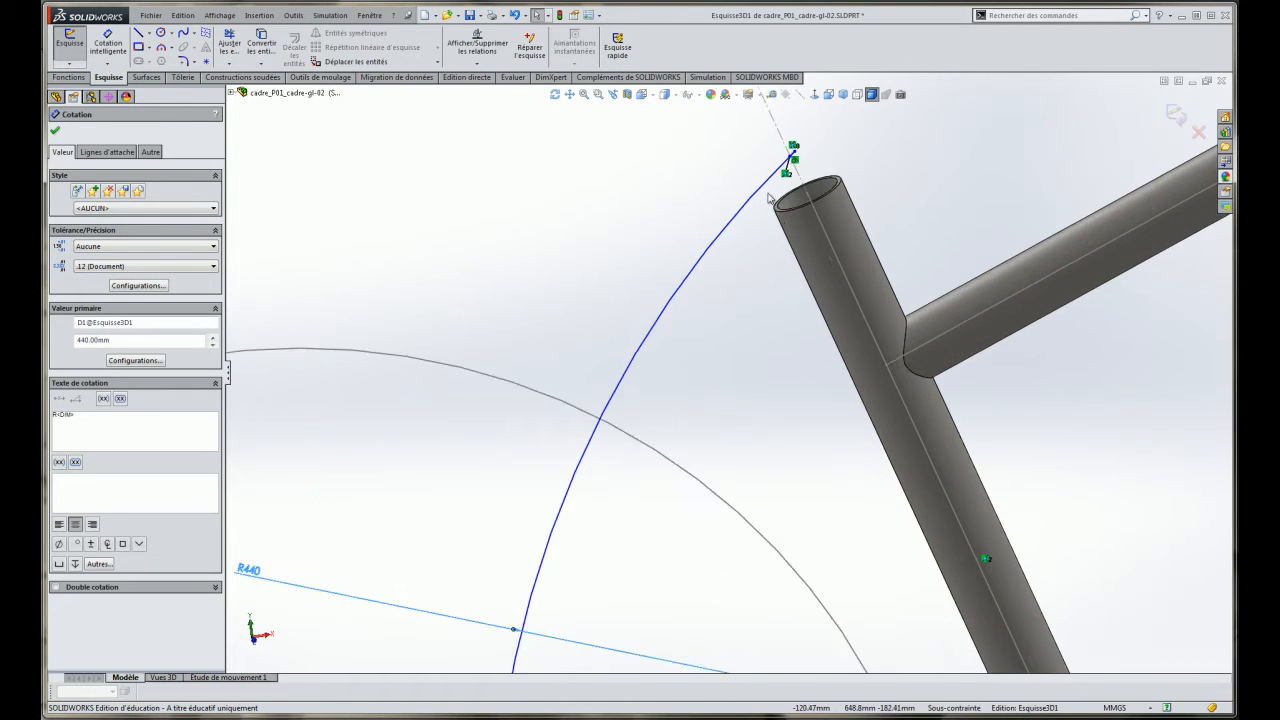
scroll(790, 195, "down", 3)
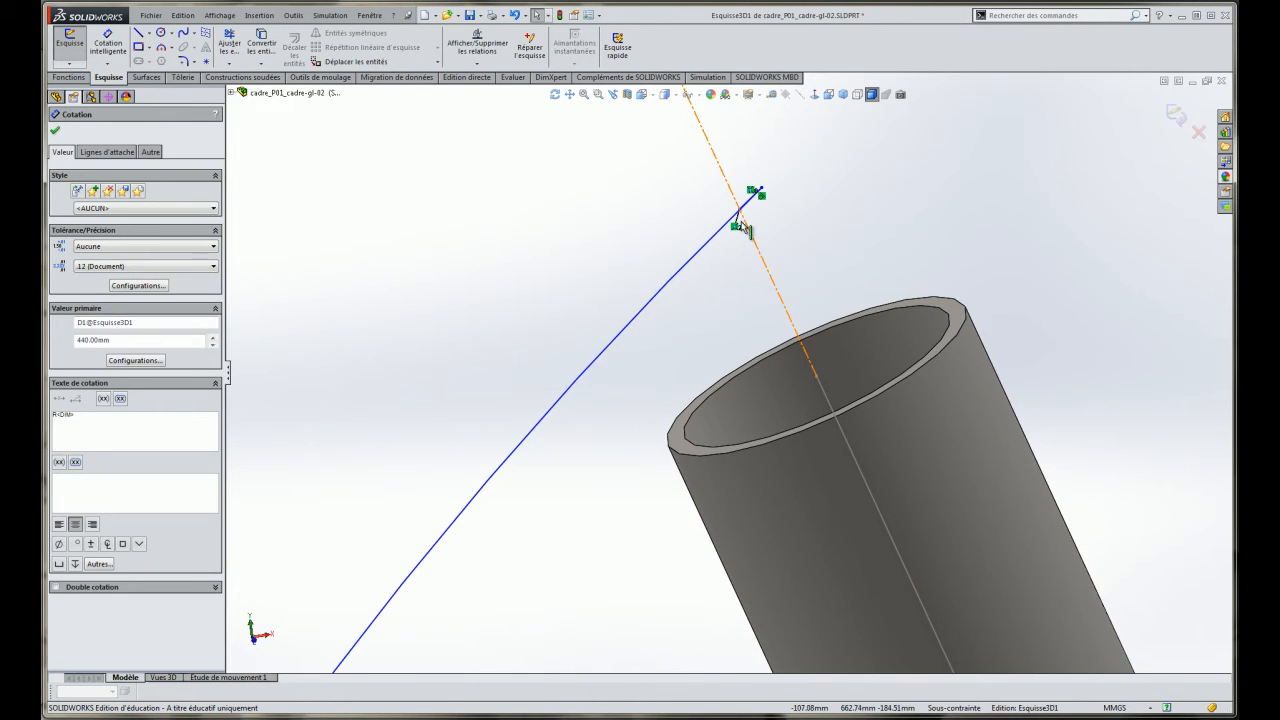
scroll(762, 261, "up", 6)
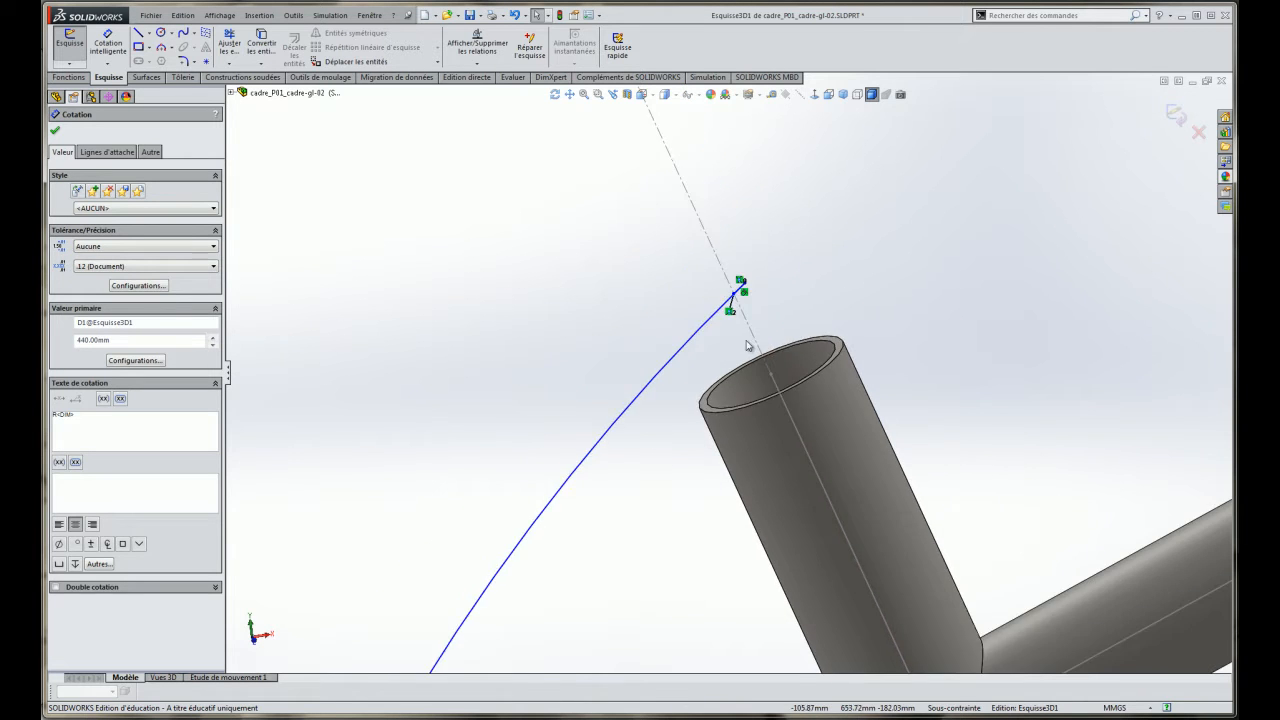
double_click(460, 560)
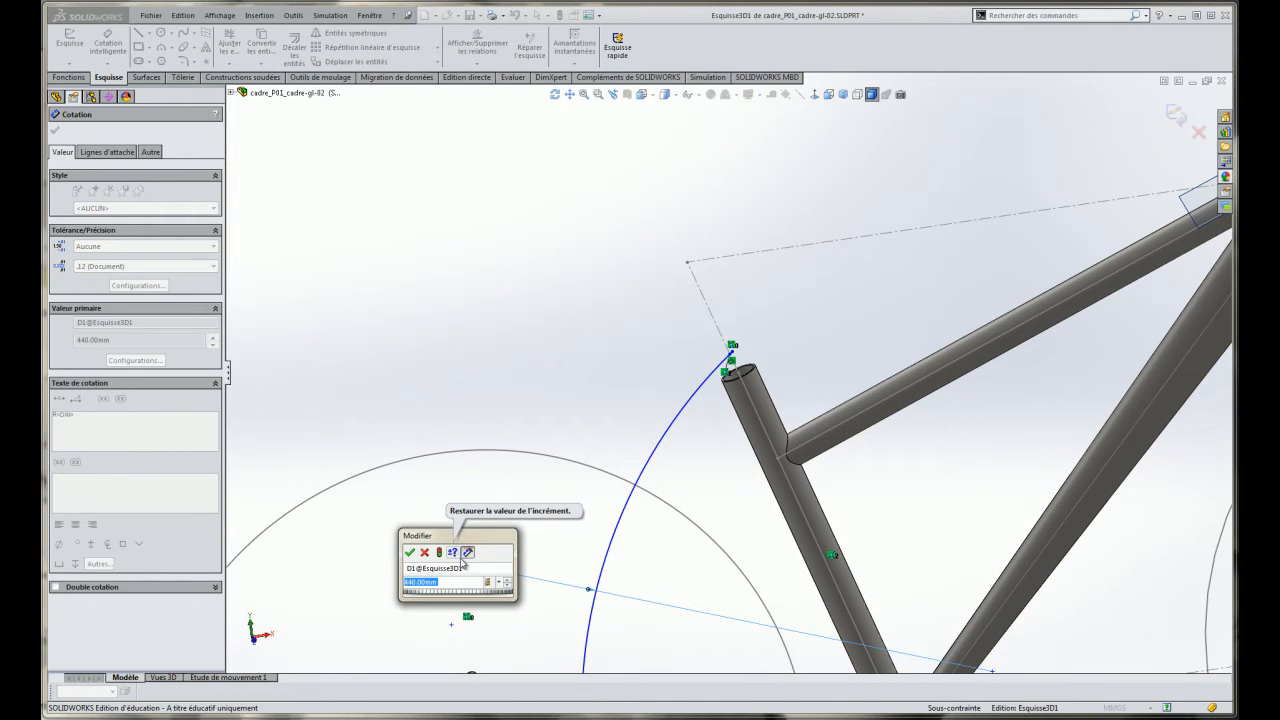
type("222")
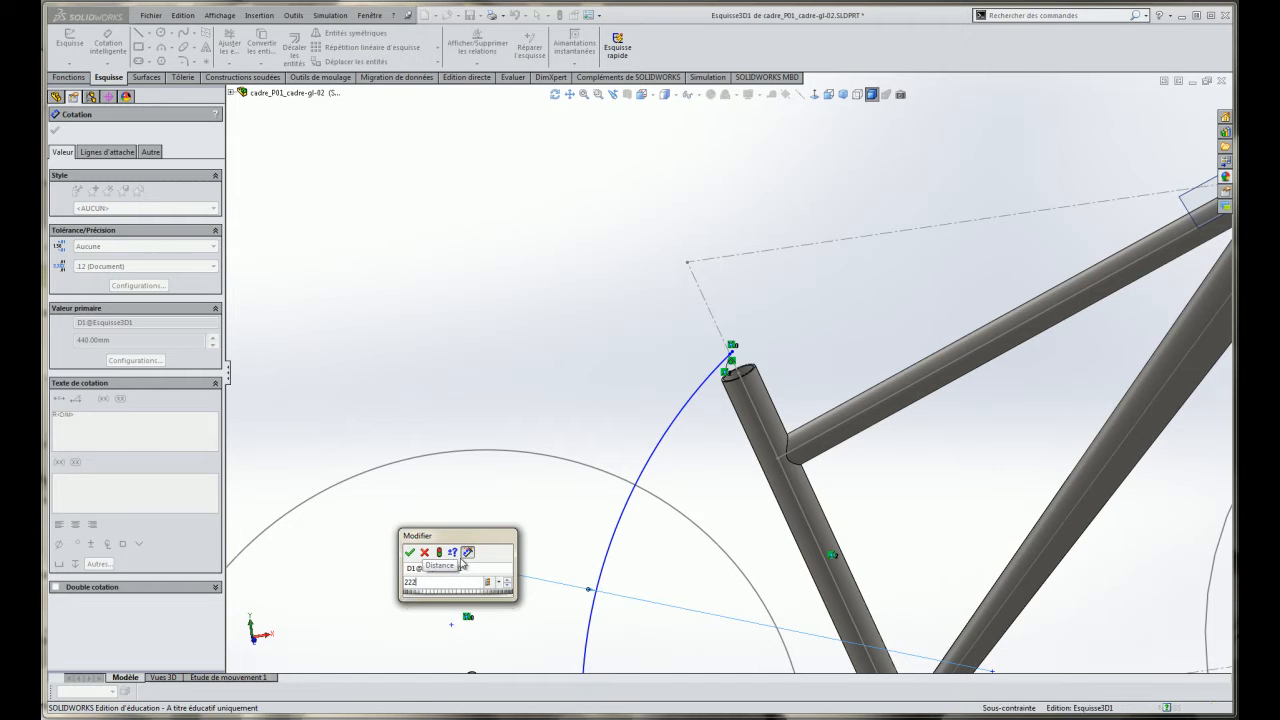
key("Return")
key("Escape")
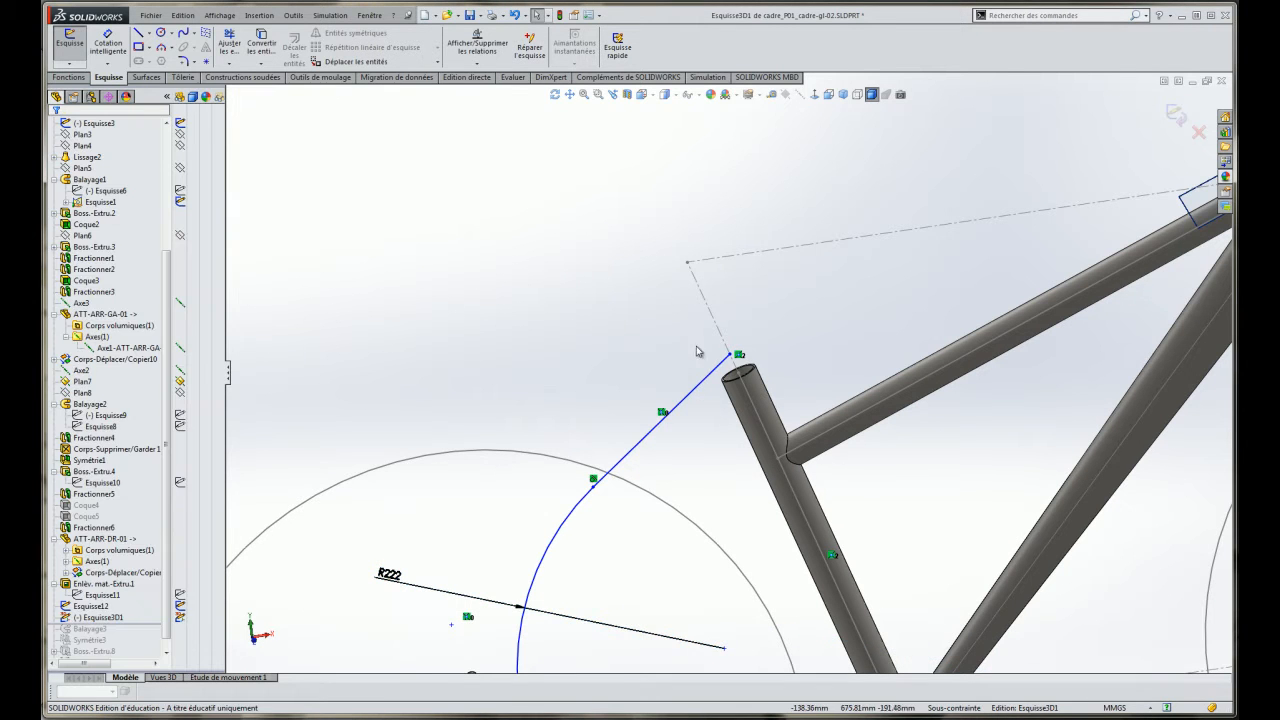
Move the free lower end of the path's straight line up above the dropouts, to about X -342, Y 380, Z -107 mm.
scroll(650, 381, "up", 3)
scroll(641, 573, "down", 3)
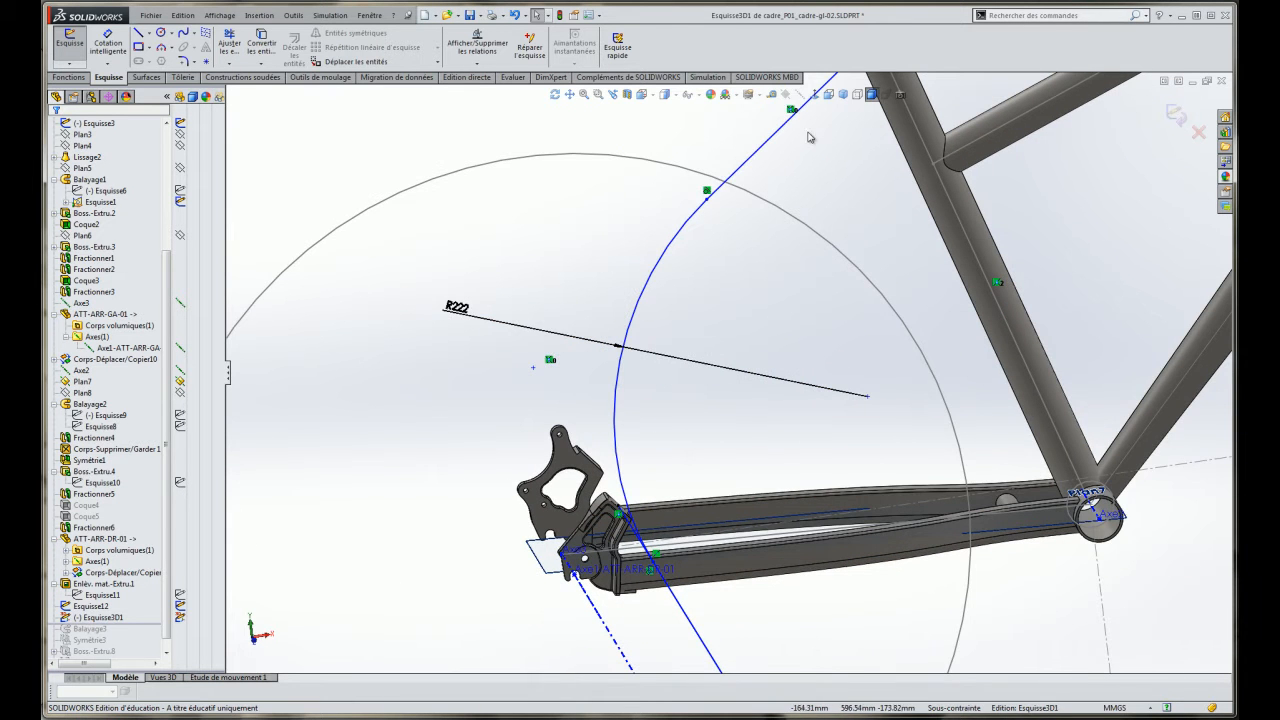
scroll(788, 138, "up", 2)
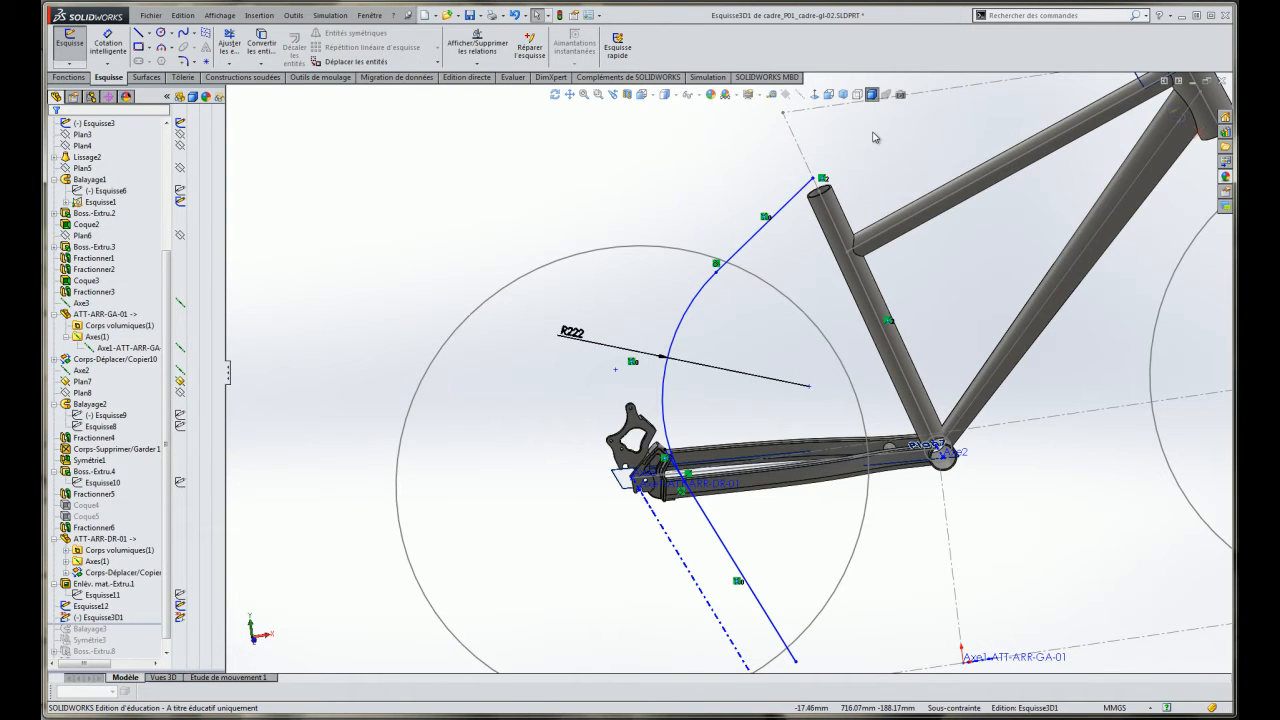
scroll(704, 507, "down", 4)
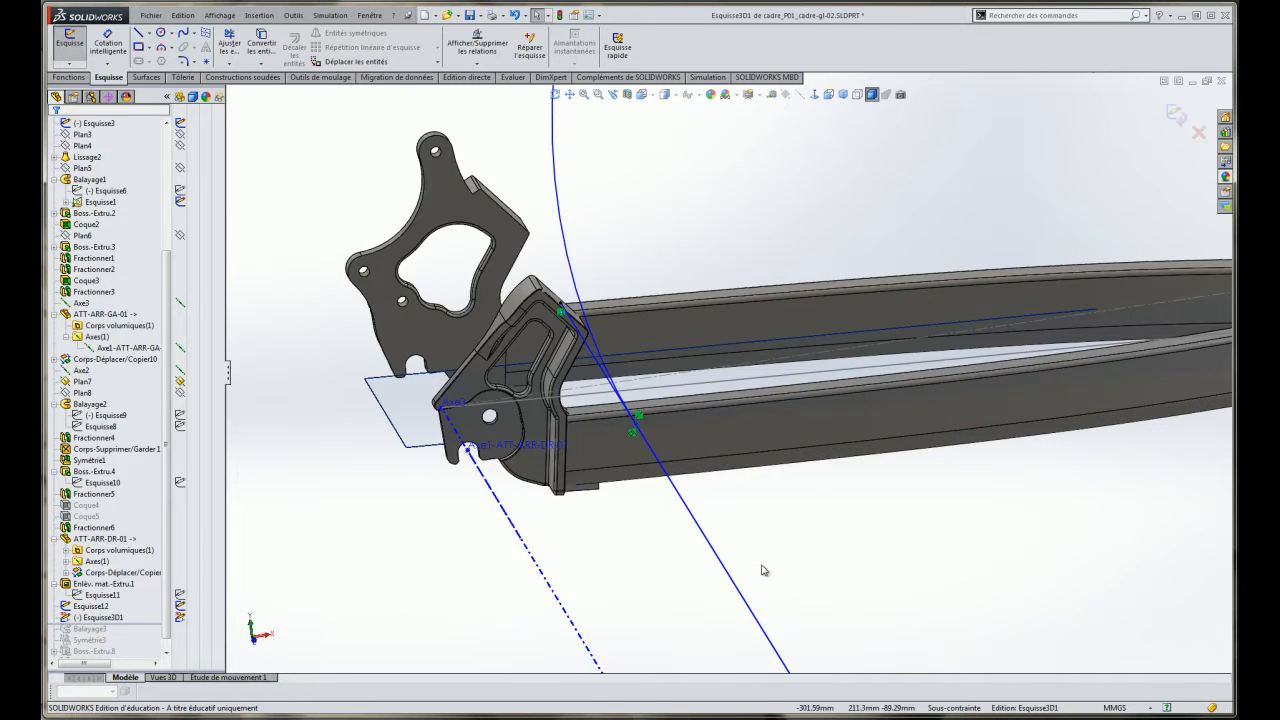
scroll(773, 577, "up", 5)
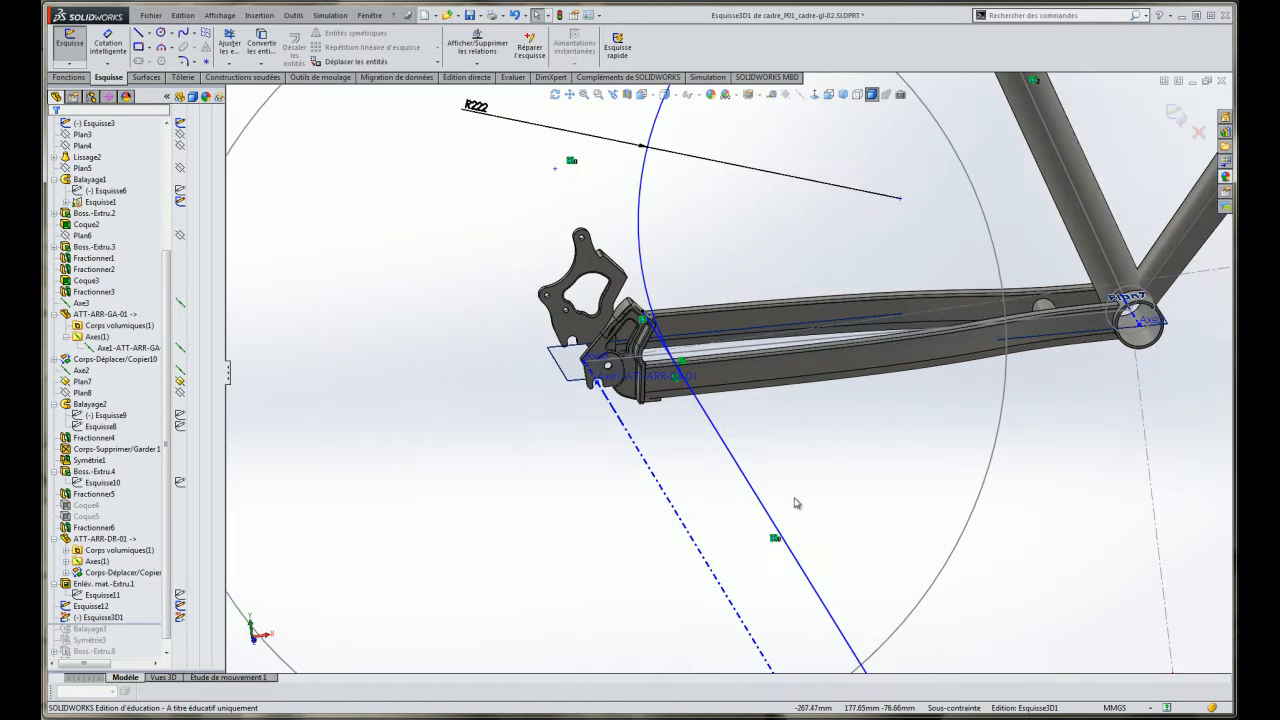
mouse_move(816, 562)
left_mouse_down()
mouse_move(734, 363)
mouse_move(692, 298)
mouse_move(713, 285)
mouse_move(693, 305)
left_mouse_up()
mouse_move(716, 265)
middle_mouse_down()
mouse_move(829, 240)
mouse_move(870, 330)
middle_mouse_up()
scroll(893, 423, "down", 5)
scroll(893, 423, "down", 4)
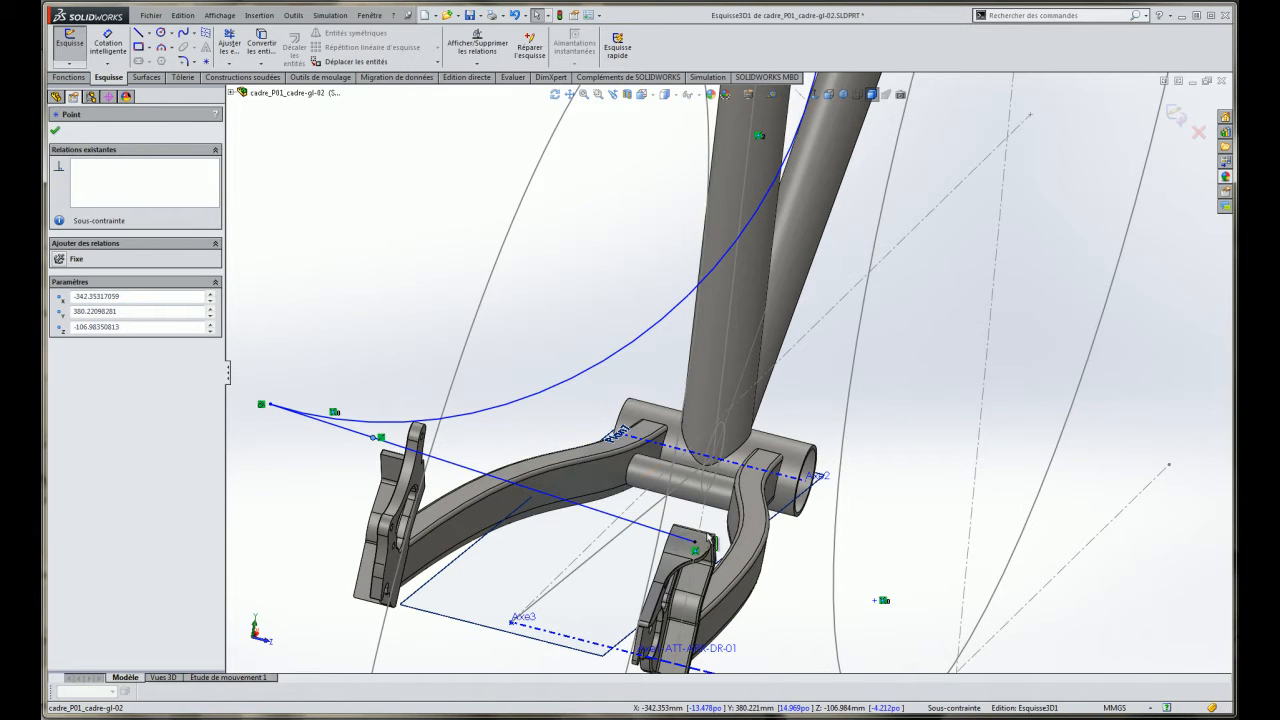
Make the short end line of the path sketch perpendicular to the top face of the near dropout.
left_click(790, 600)
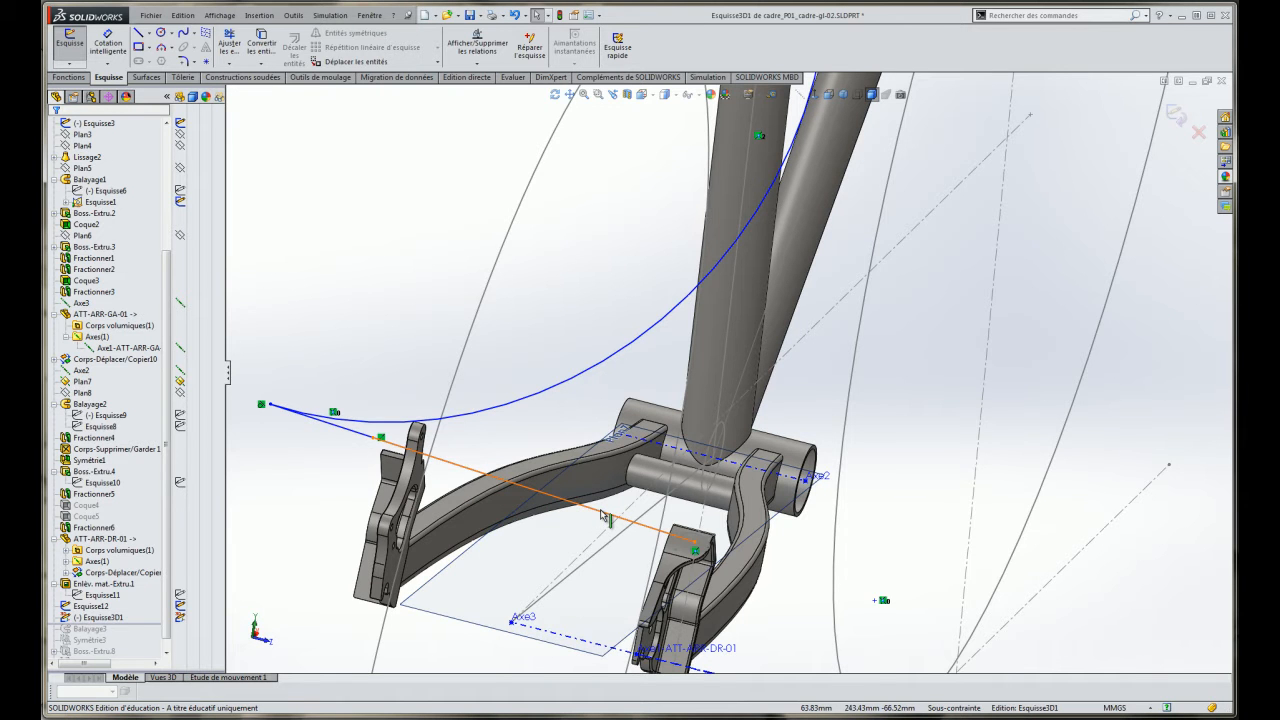
scroll(603, 516, "up", 2)
mouse_move(651, 471)
middle_mouse_down()
mouse_move(560, 482)
mouse_move(388, 418)
middle_mouse_up()
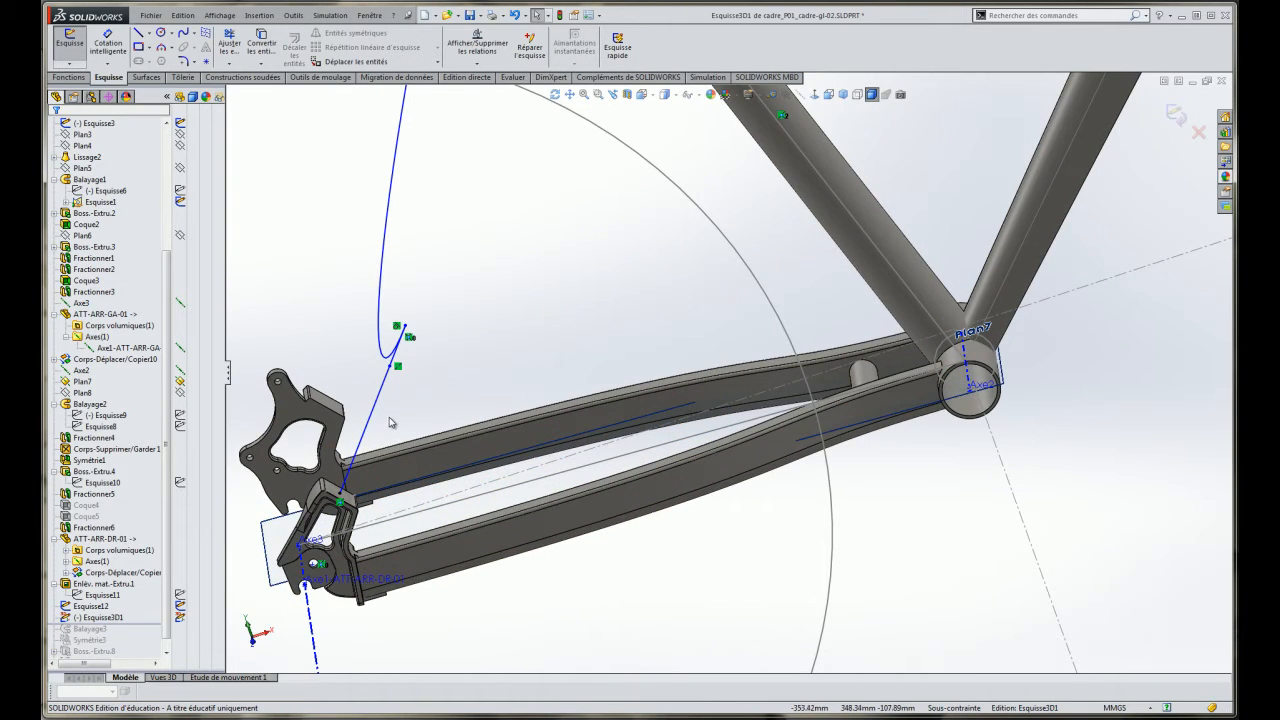
left_click(376, 427)
scroll(345, 500, "down", 5)
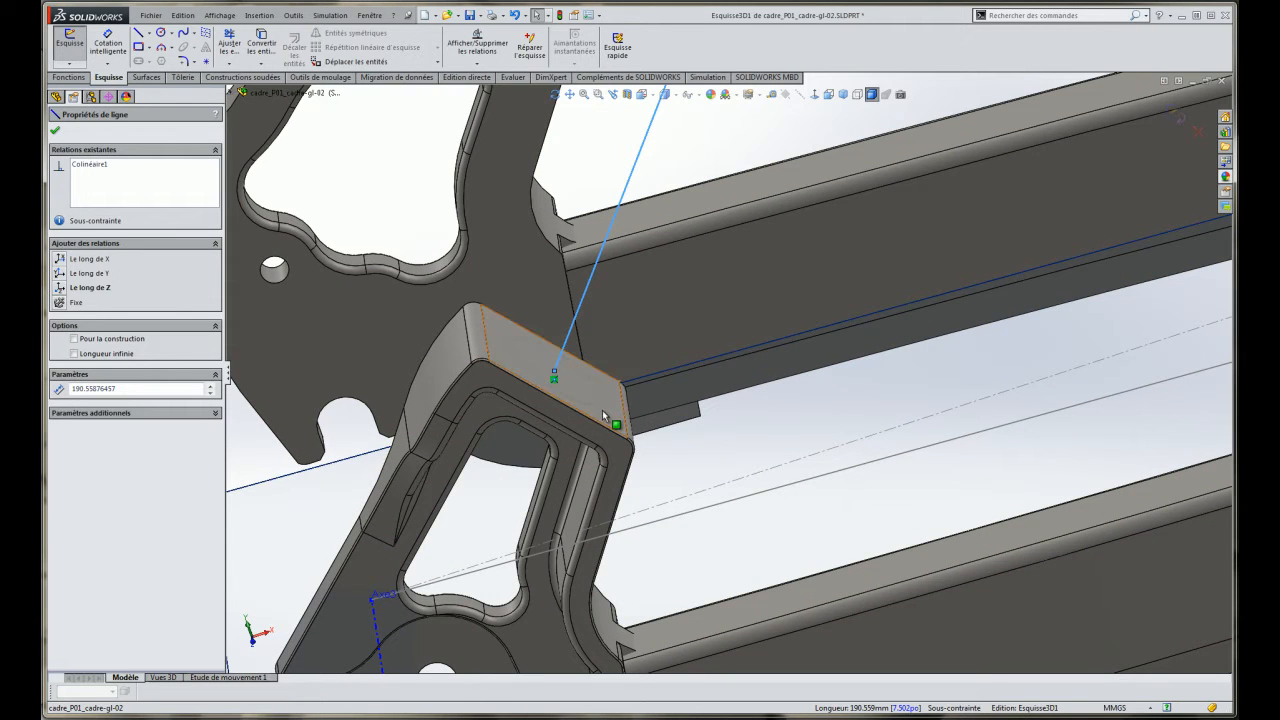
left_click(603, 413, "ctrl")
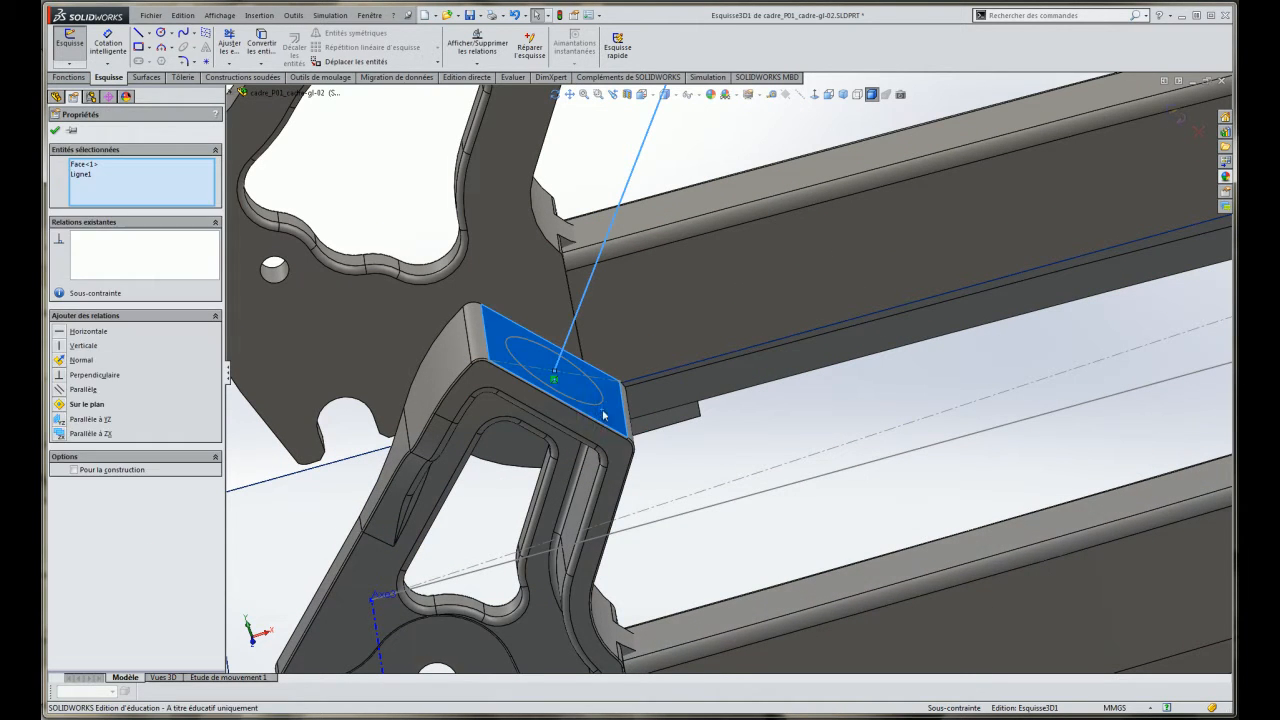
left_click(62, 375)
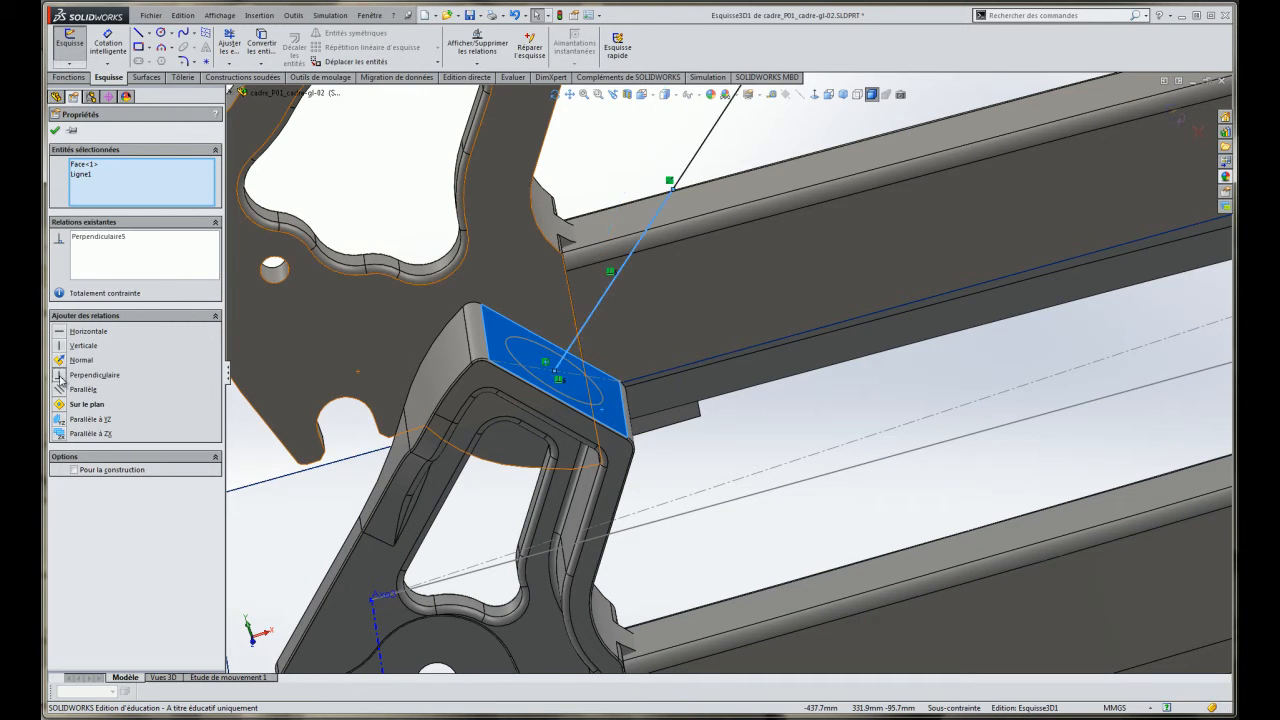
scroll(493, 290, "up", 6)
key("Escape")
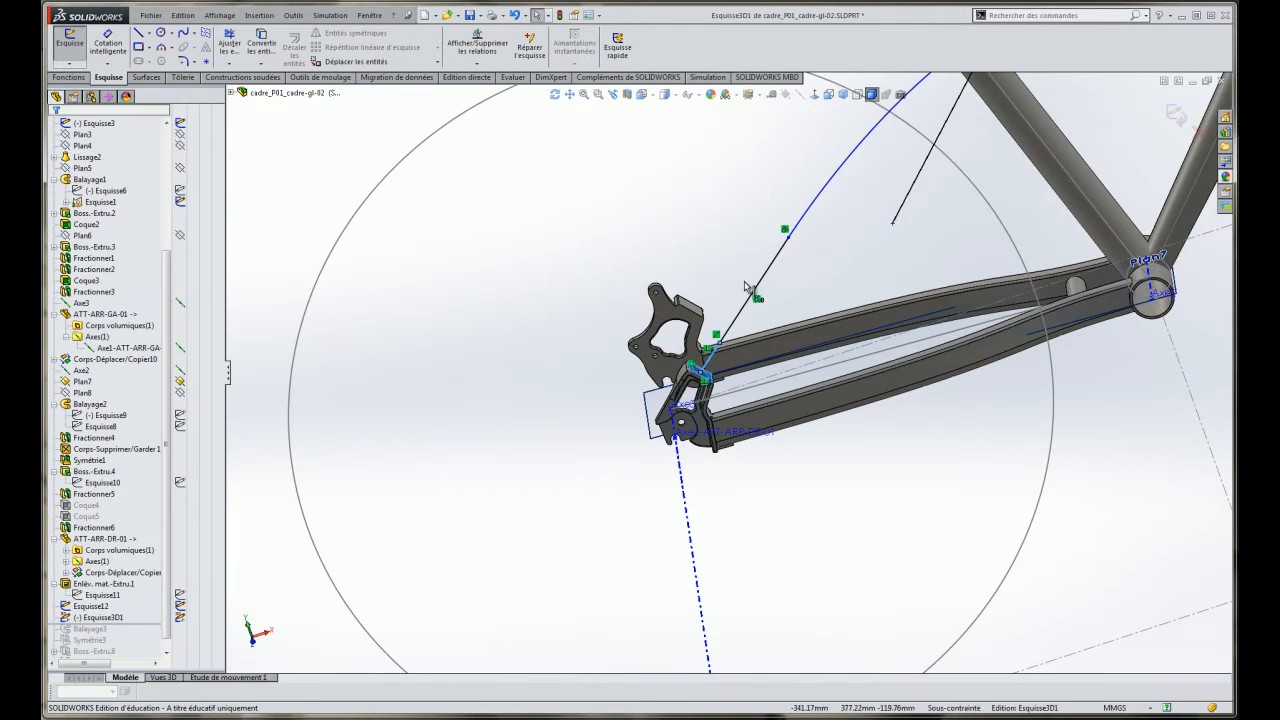
Delete the intermediate straight line between the path's arc and the short line standing on the dropout face.
scroll(671, 403, "down", 4)
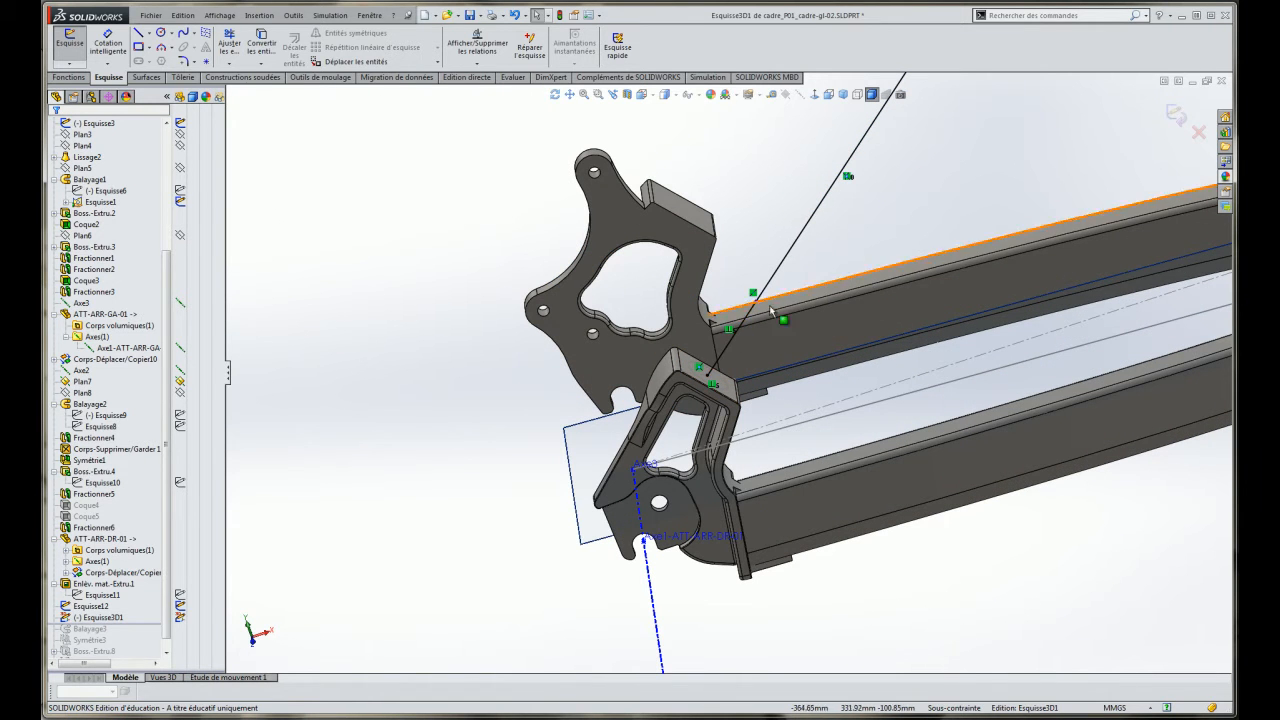
scroll(830, 262, "up", 6)
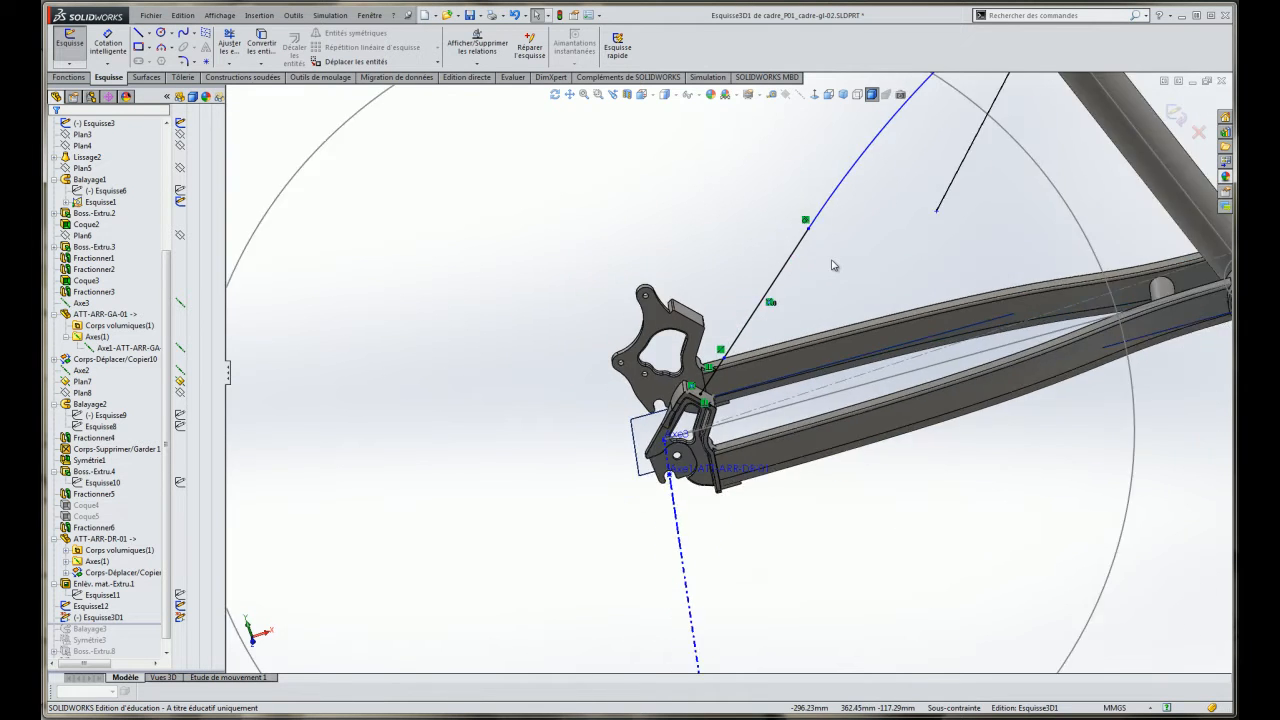
middle_click_drag(831, 263, 837, 303)
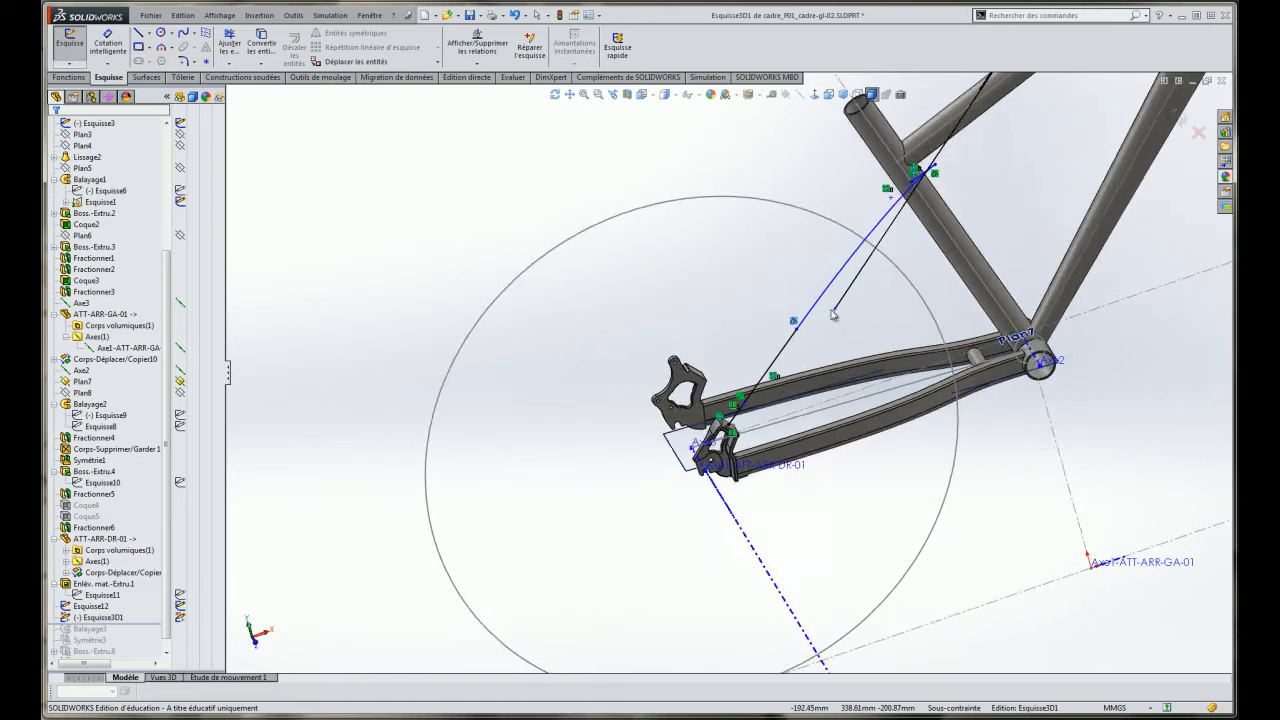
scroll(797, 394, "down", 3)
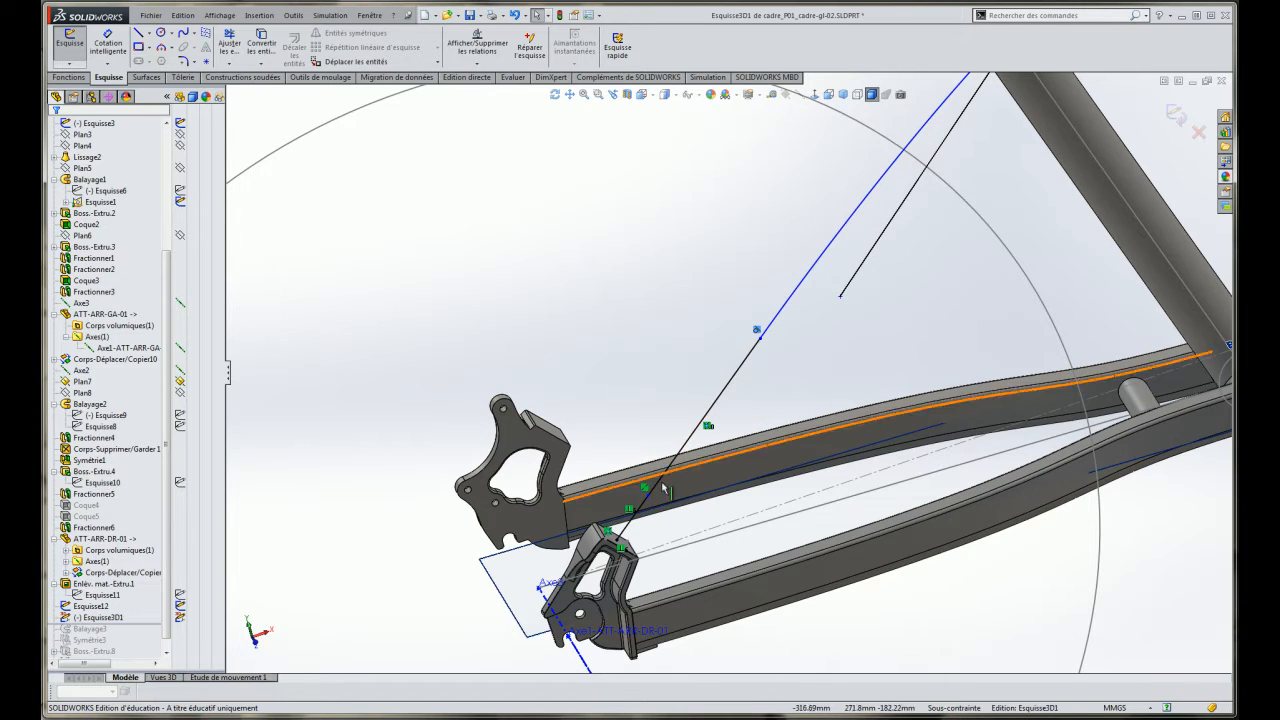
left_click(795, 298)
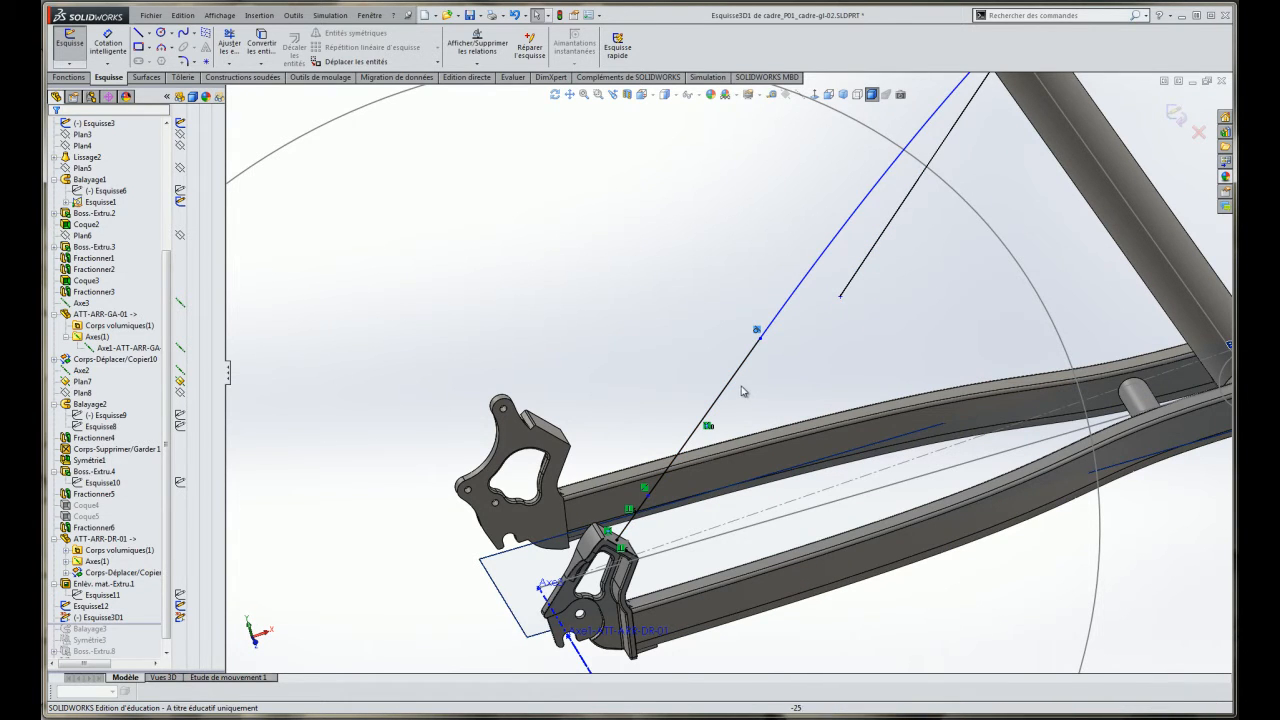
left_click(738, 380)
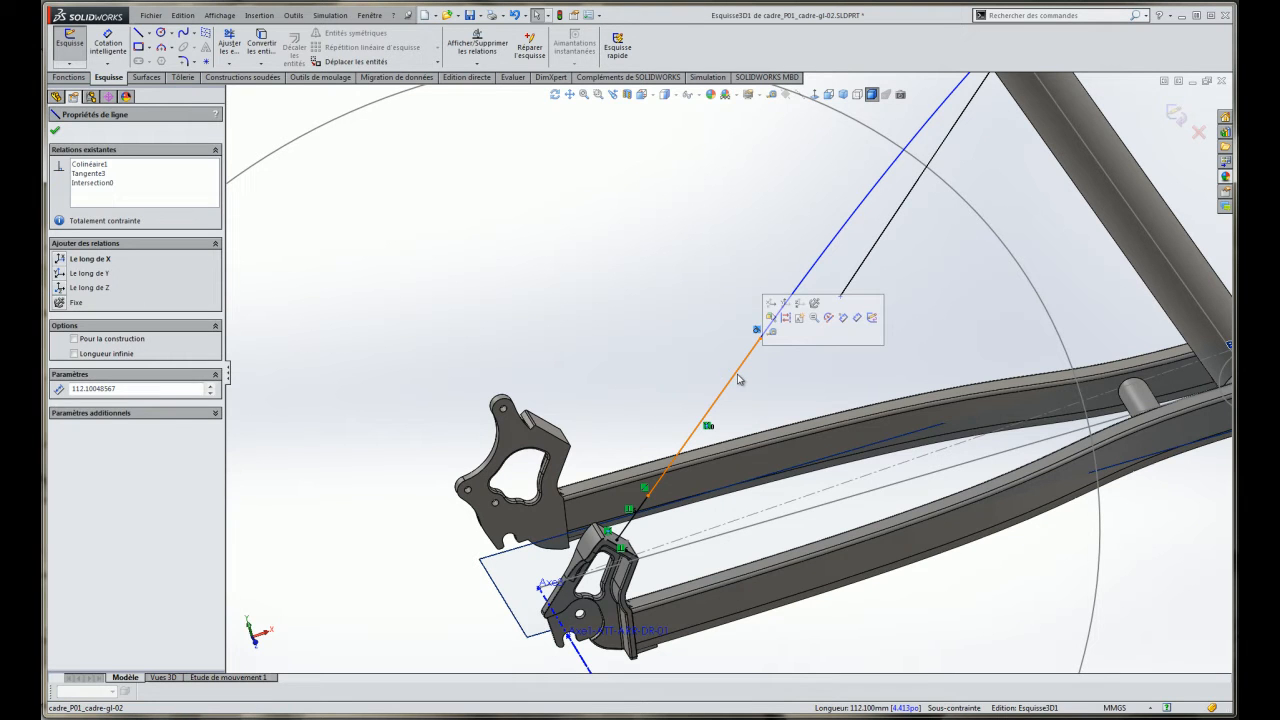
key("Delete")
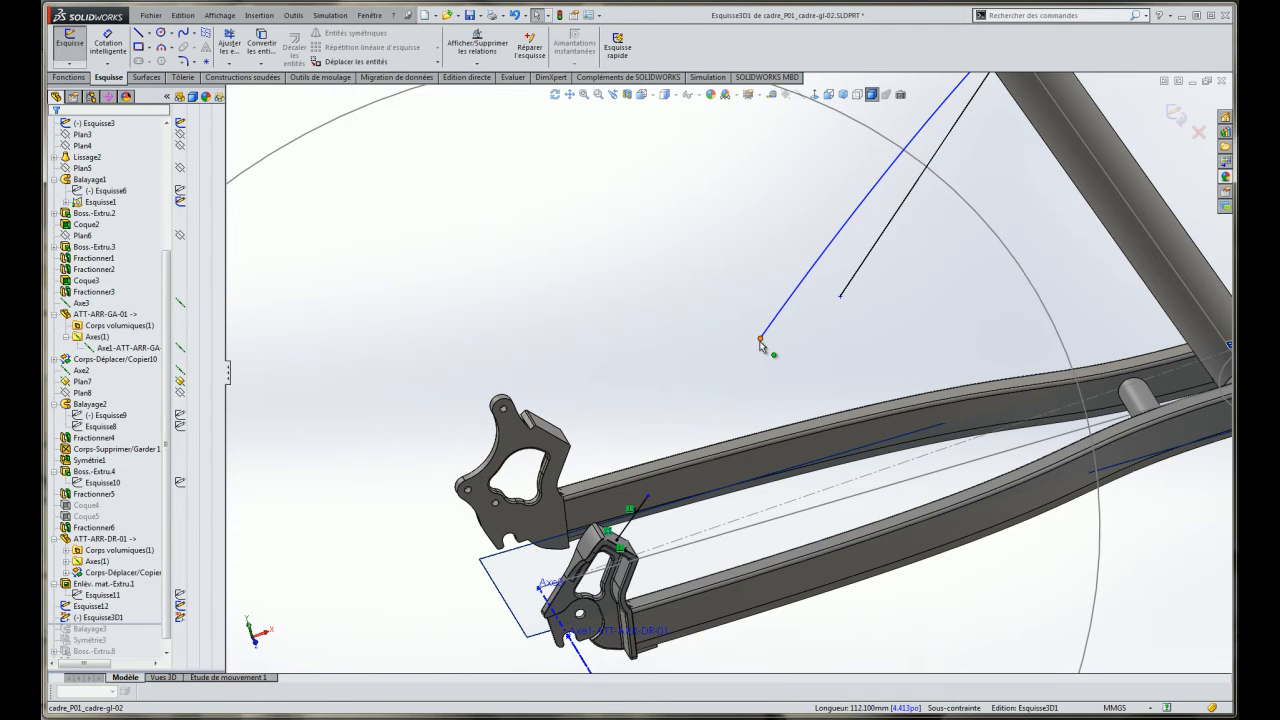
Merge the arc's free lower endpoint with the upper endpoint of the short line on the dropout.
left_click(760, 340)
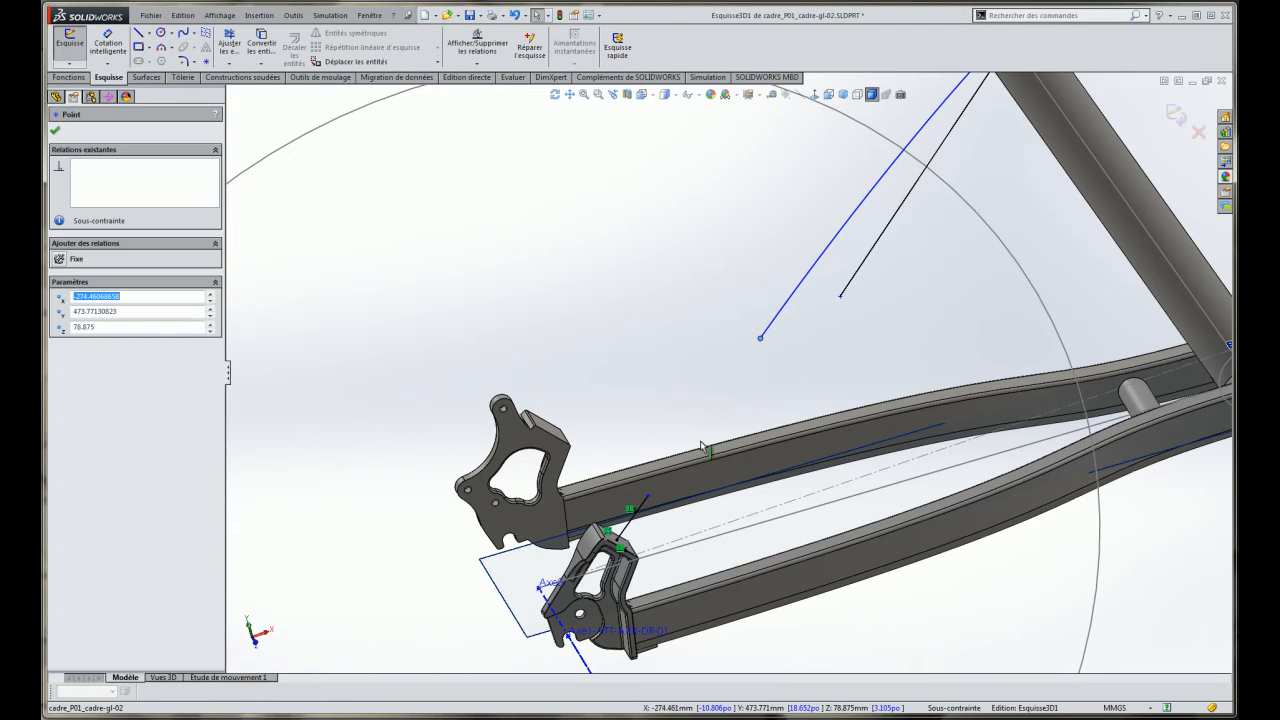
left_click(648, 498, "ctrl")
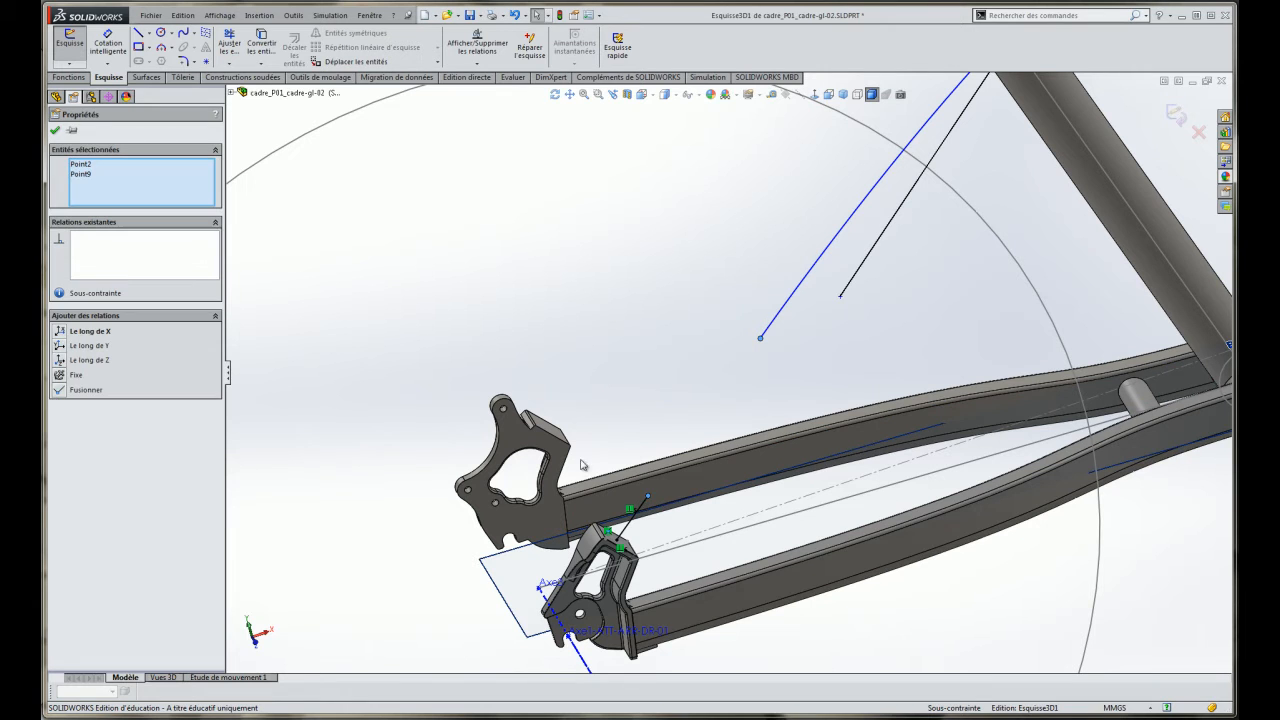
left_click(60, 390)
left_click(395, 306)
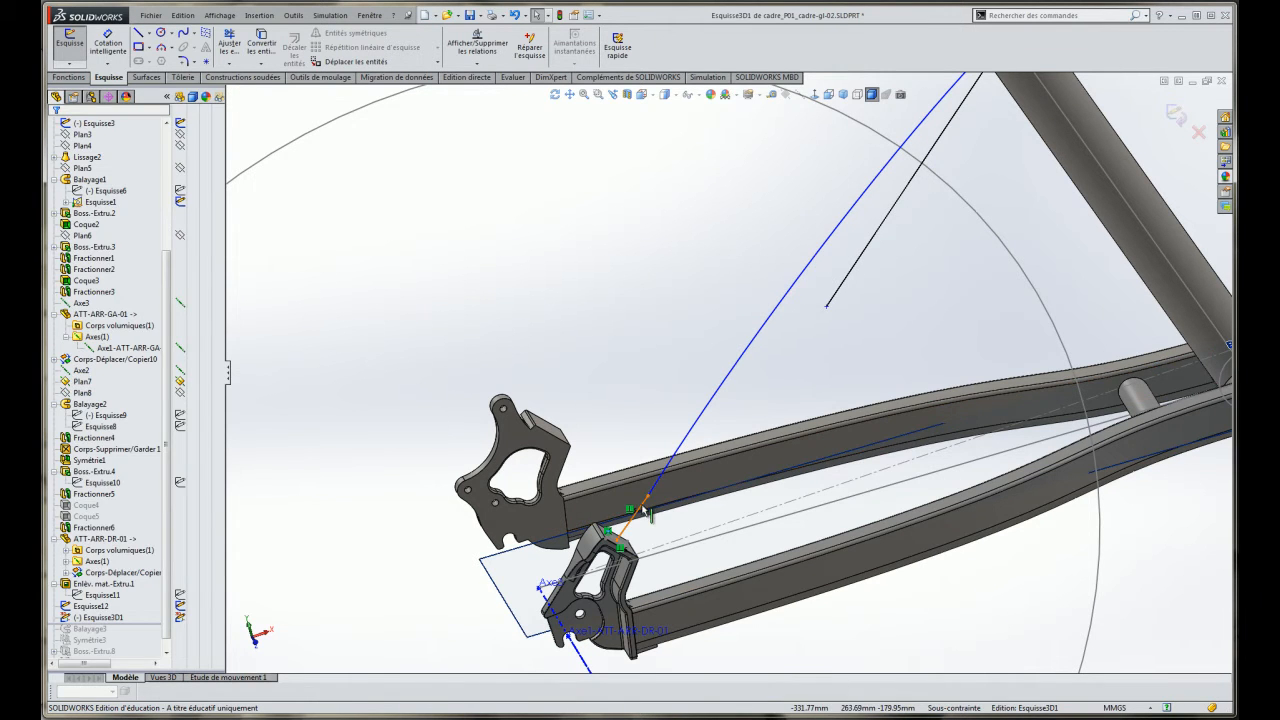
Make the path's arc tangent to the line standing on the dropout face.
left_click(679, 457)
left_click(699, 413, "ctrl")
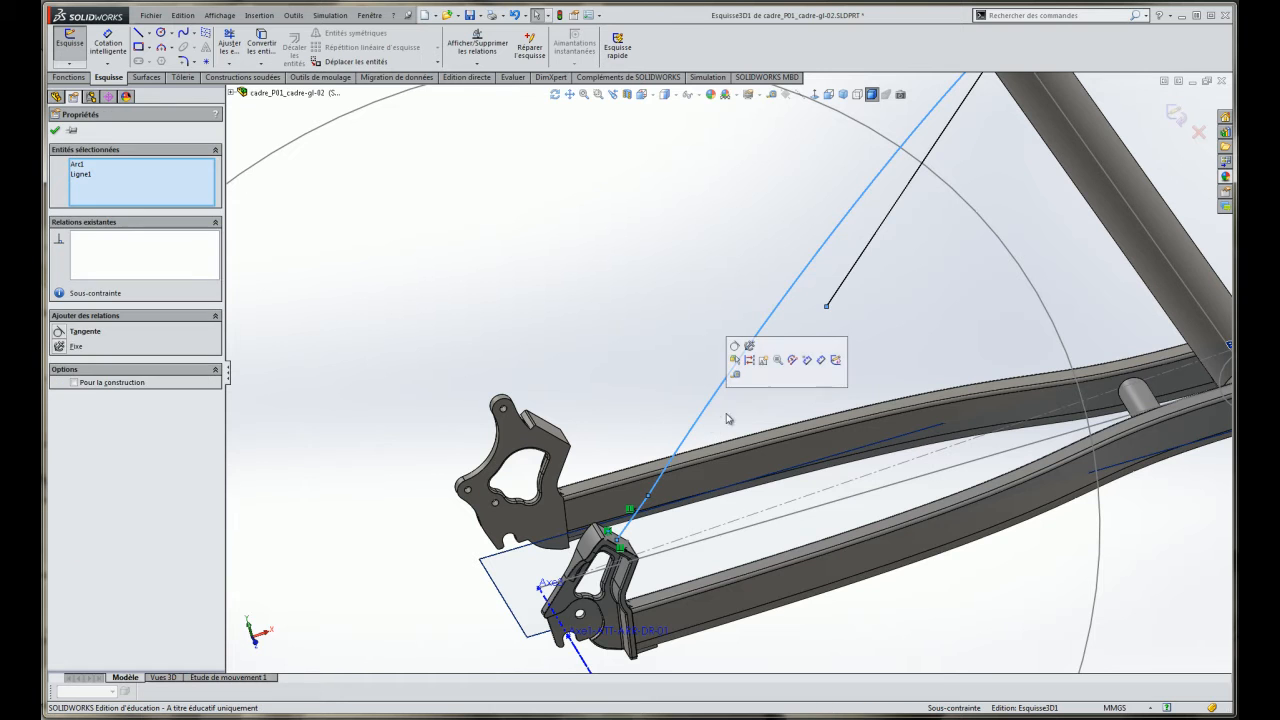
left_click(183, 330)
left_click(527, 265)
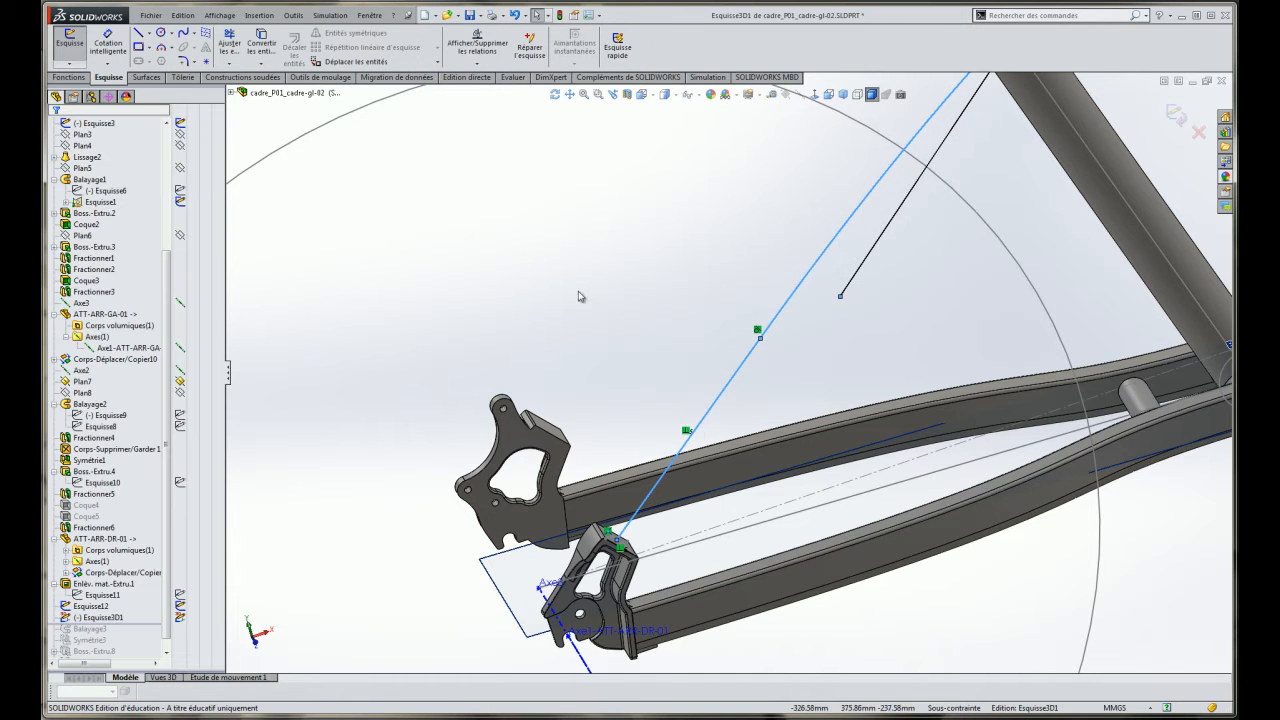
Move the arc's junction with the lower line to about X -341, Y 418, Z 79 mm, and pull its upper end toward the seat tube.
middle_click_drag(775, 325, 805, 376)
left_click_drag(805, 376, 756, 456)
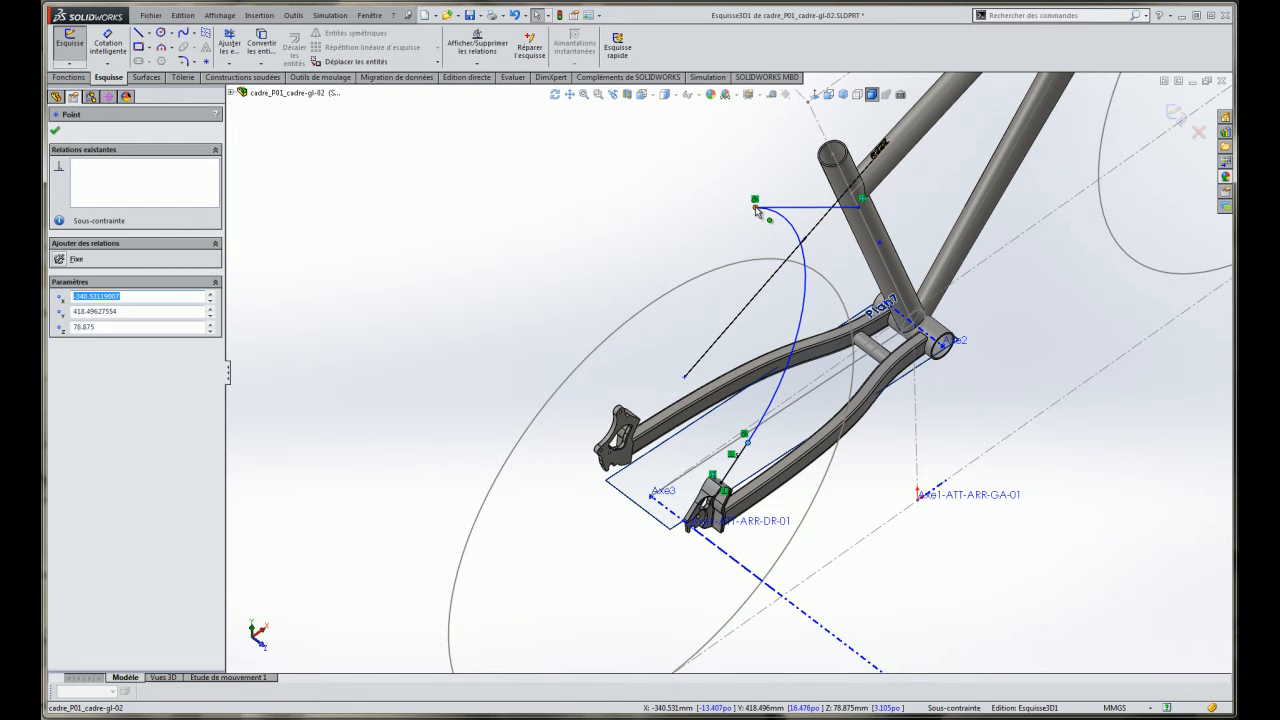
mouse_move(756, 206)
left_mouse_down()
mouse_move(808, 262)
mouse_move(855, 275)
mouse_move(830, 283)
mouse_move(846, 275)
left_mouse_up()
left_click(1020, 363)
Move the path's upper endpoint up along the seat tube axis to about X -87, Y 582, Z 0 mm.
scroll(875, 237, "up", 3)
scroll(875, 237, "down", 3)
middle_click_drag(676, 394, 529, 280)
scroll(752, 388, "down", 5)
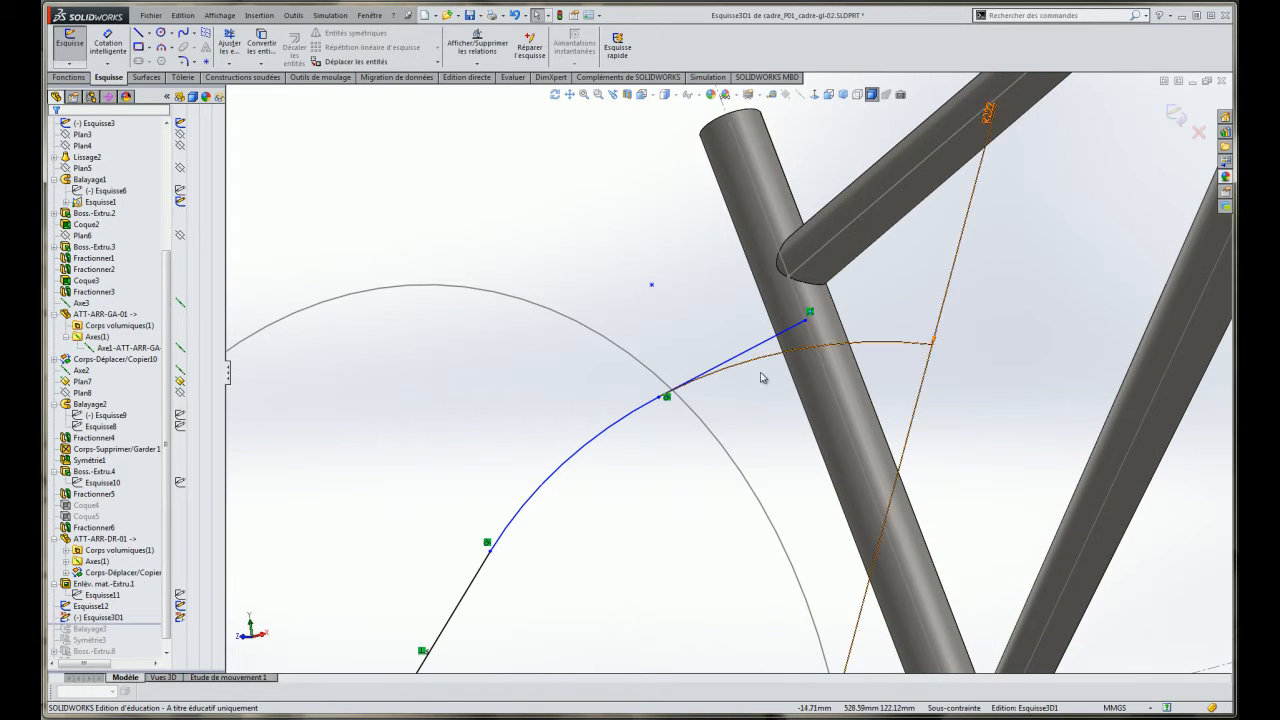
scroll(742, 372, "up", 3)
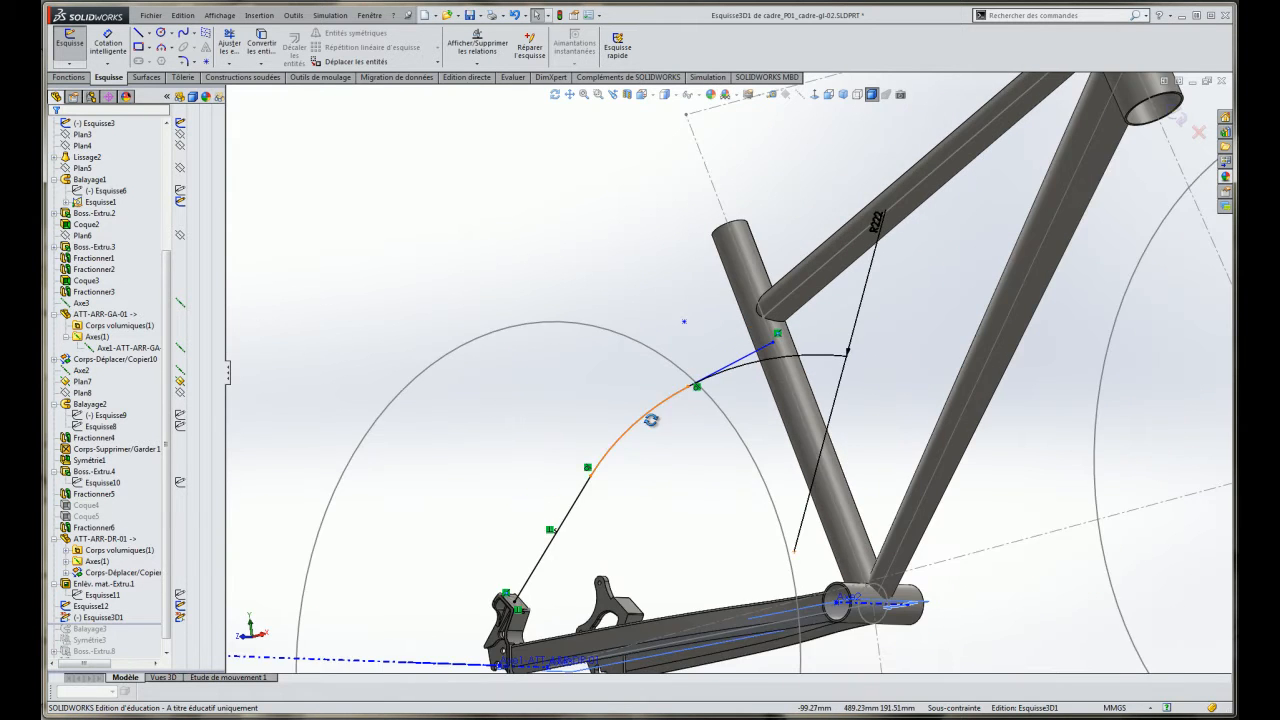
scroll(652, 425, "up", 2)
scroll(691, 446, "down", 5)
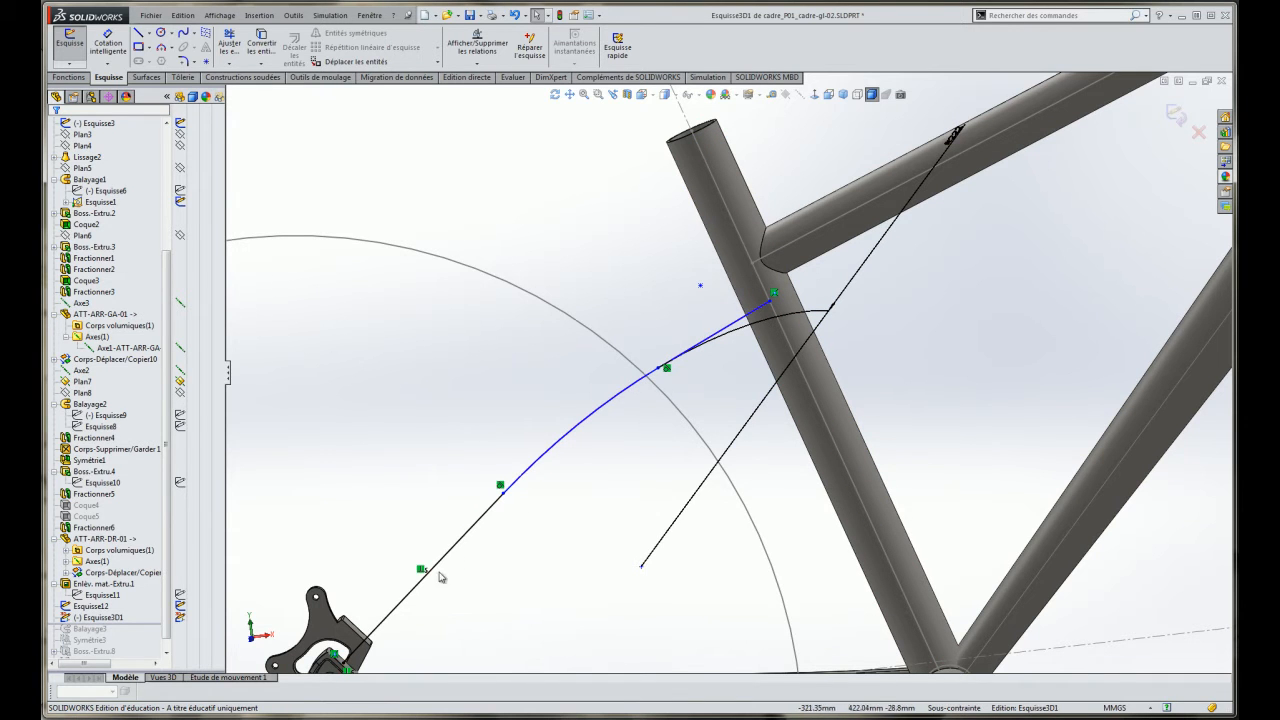
scroll(583, 371, "up", 3)
scroll(705, 437, "down", 4)
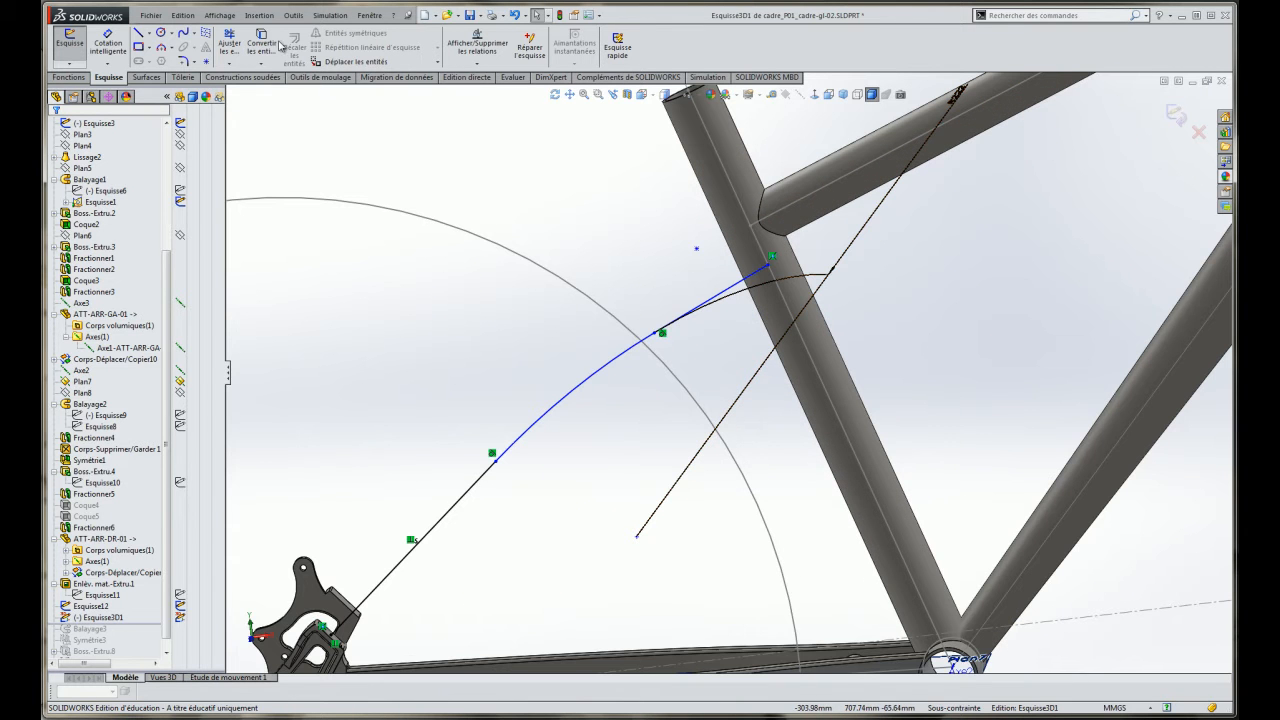
left_click(772, 270)
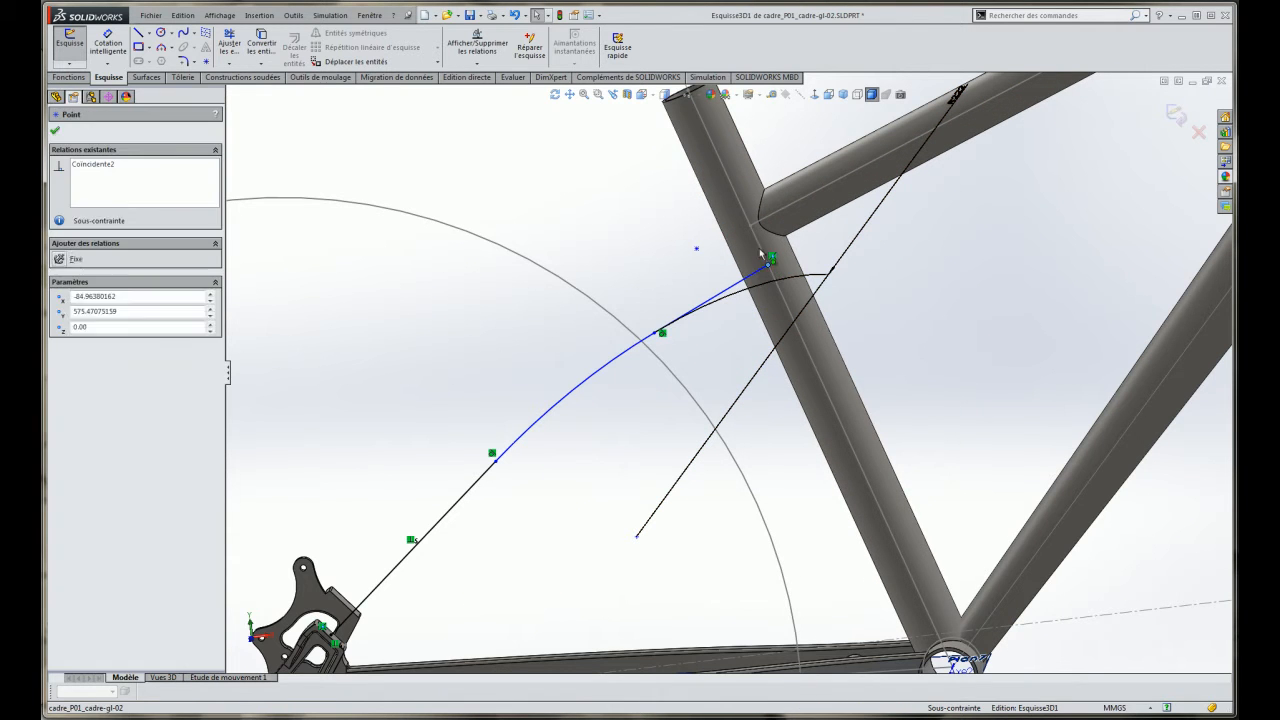
left_click_drag(772, 270, 777, 266)
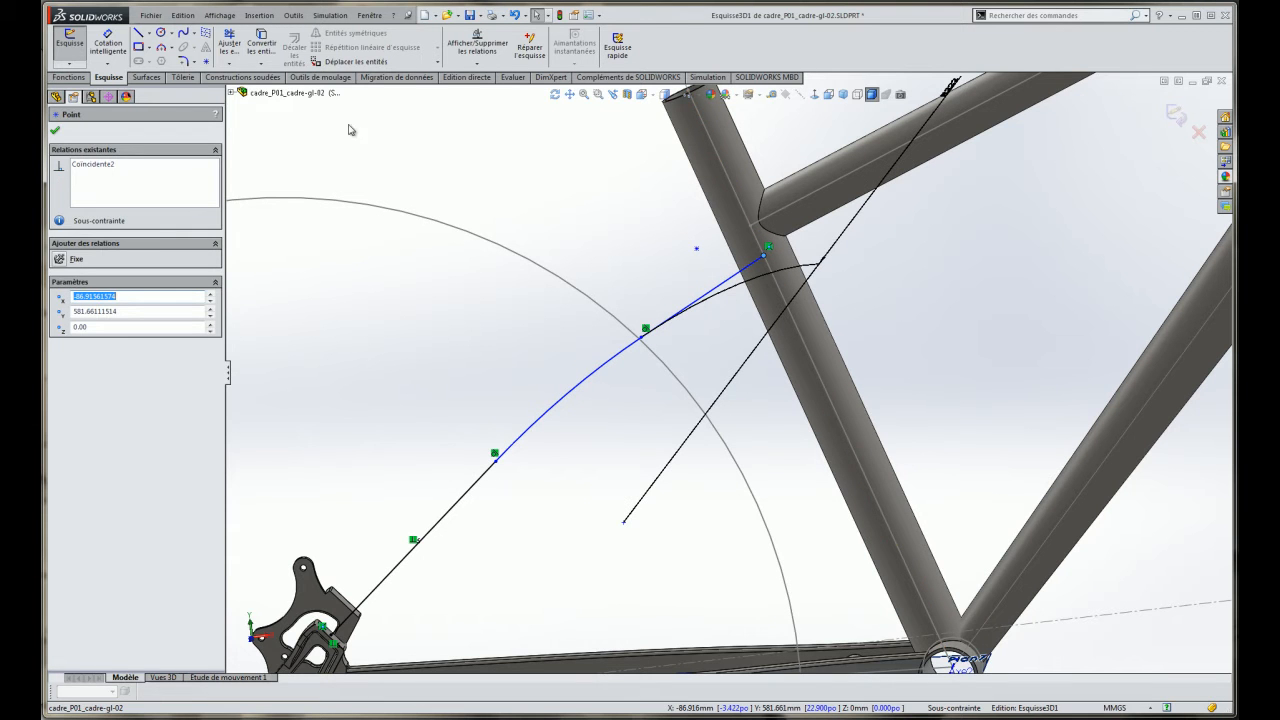
Dimension the distance from the bottom bracket centre to the path's upper endpoint on the seat tube as 290 mm.
left_click(104, 41)
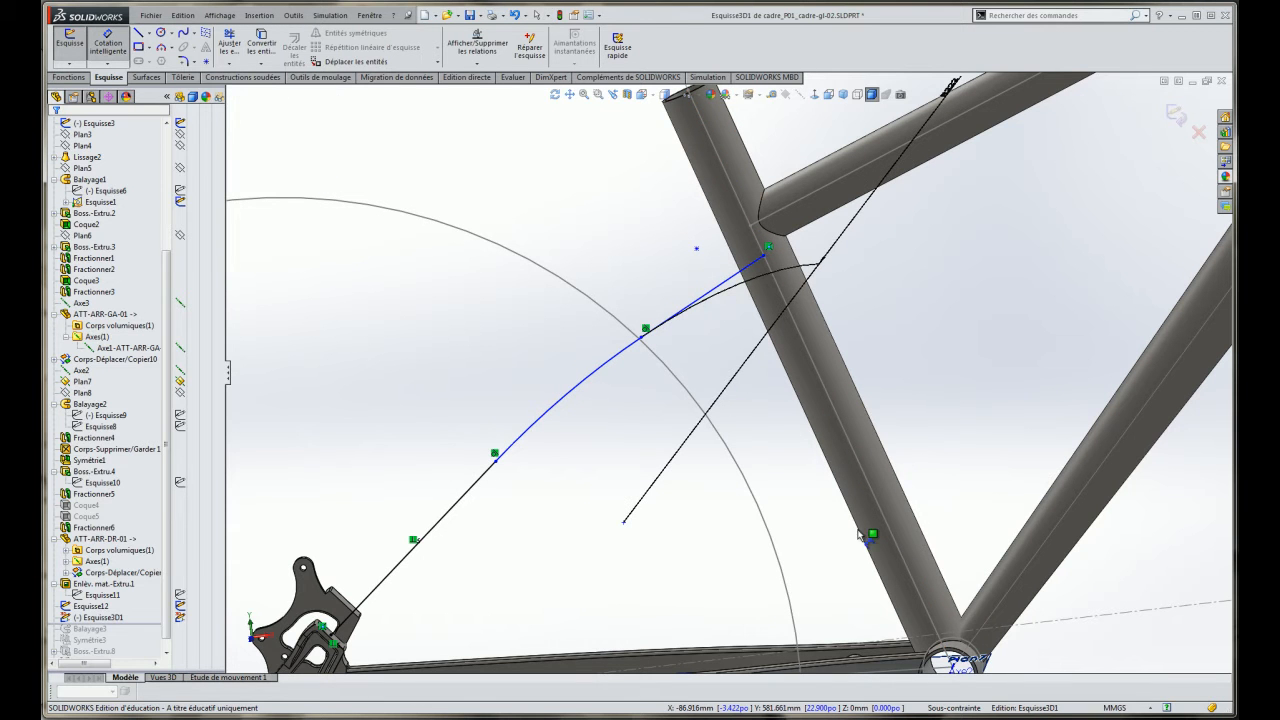
scroll(868, 538, "up", 2)
scroll(870, 538, "down", 2)
scroll(870, 540, "down", 2)
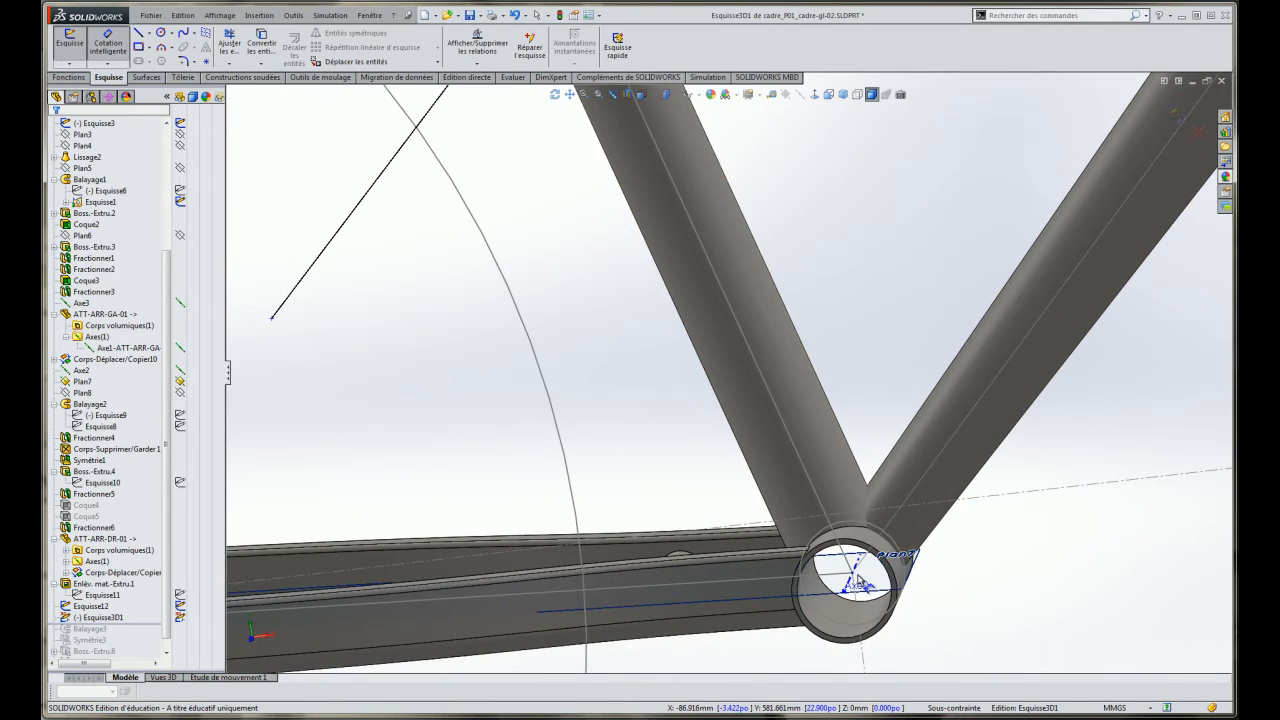
scroll(714, 329, "up", 3)
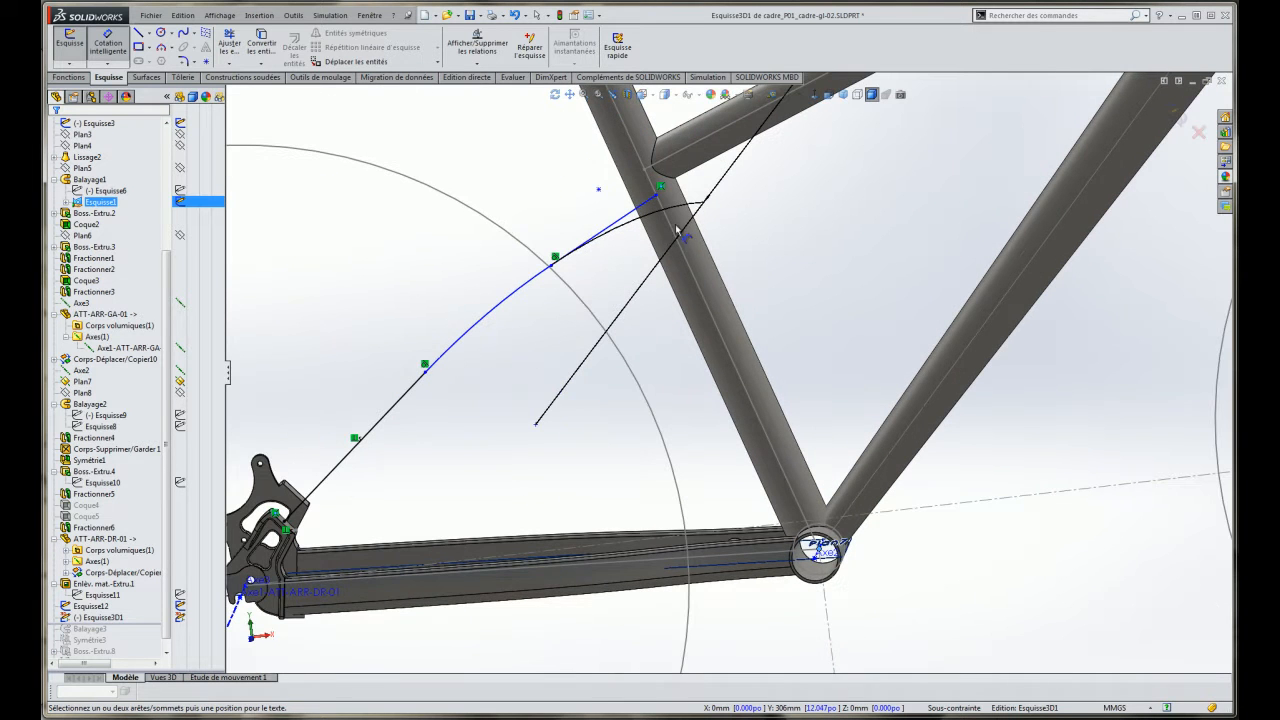
left_click(660, 197)
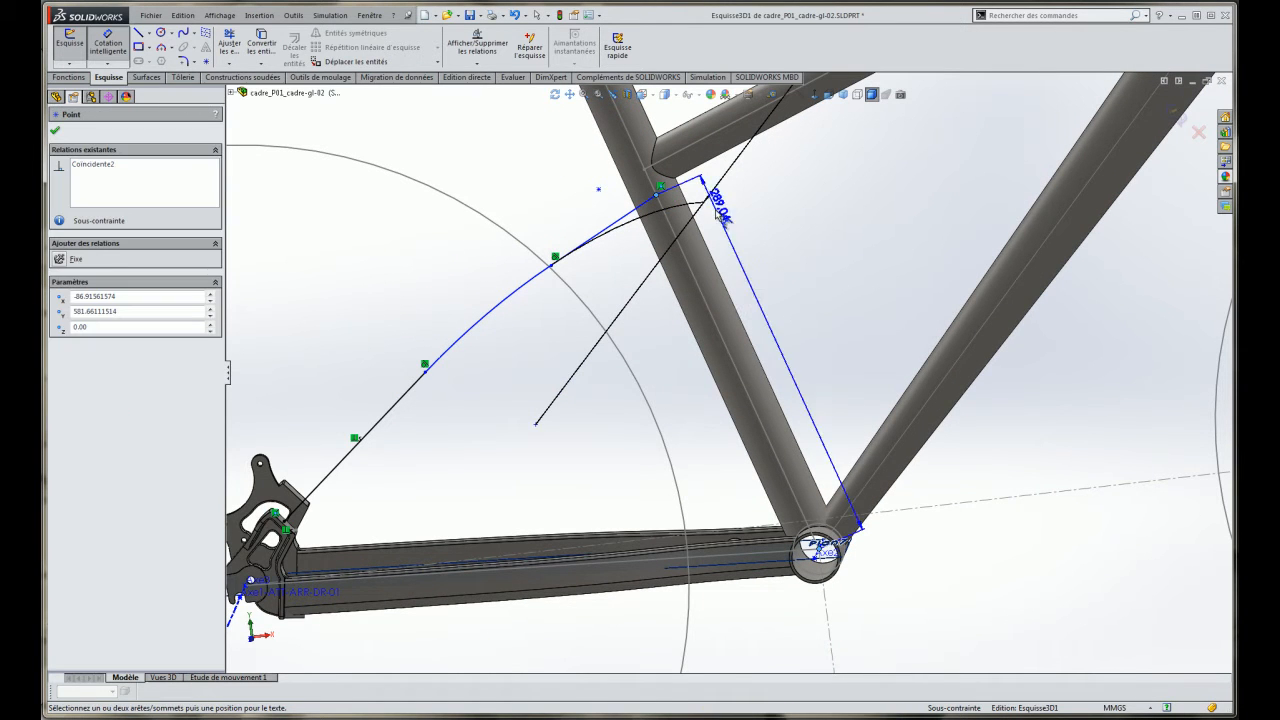
left_click(785, 258)
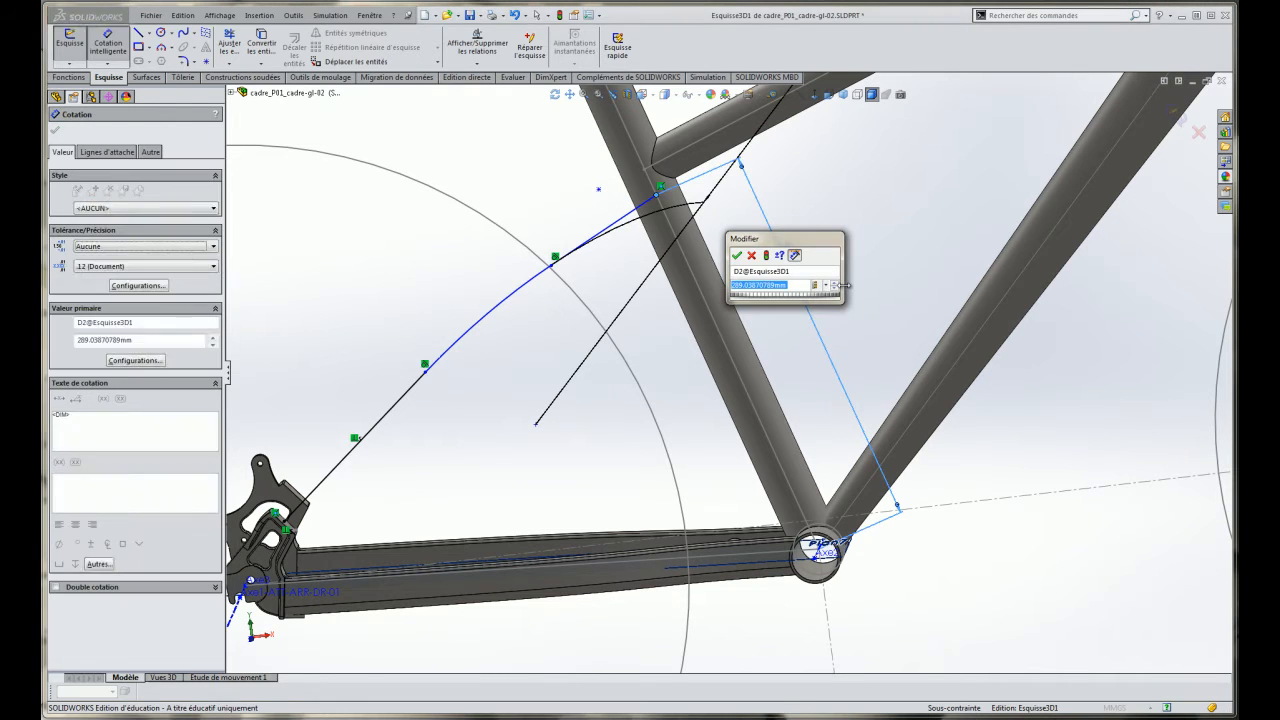
type("290")
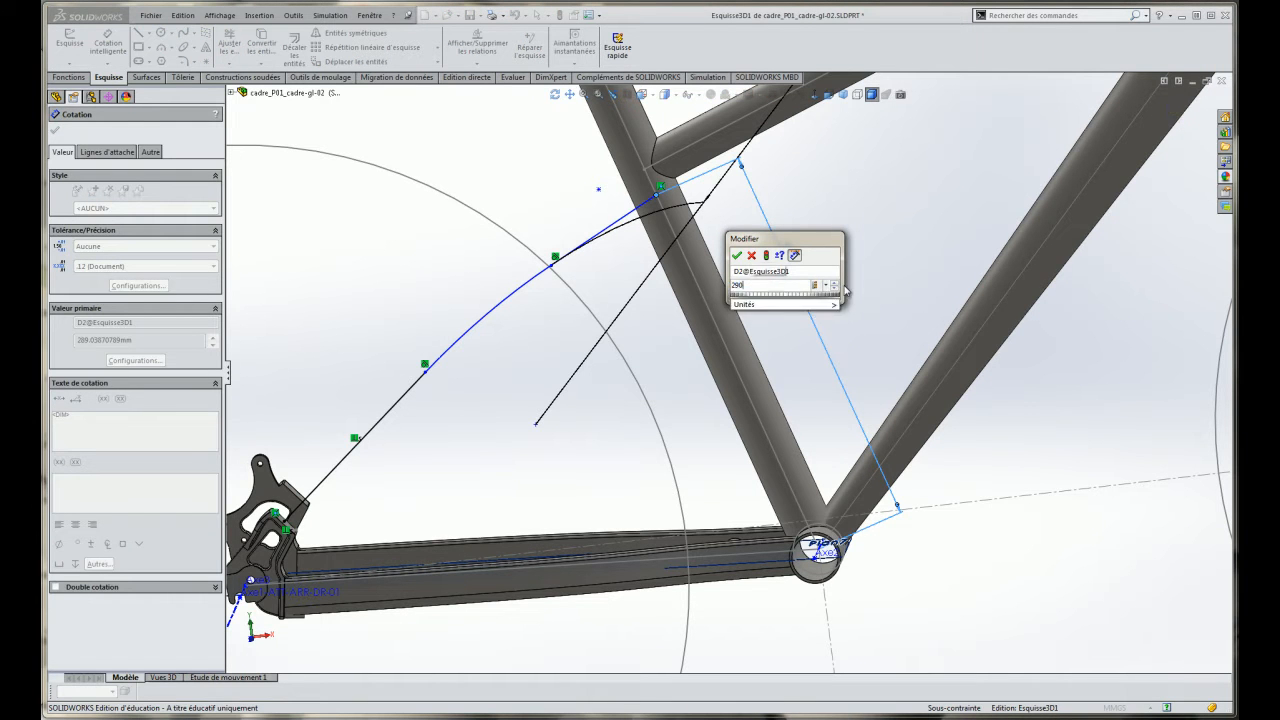
key("Return")
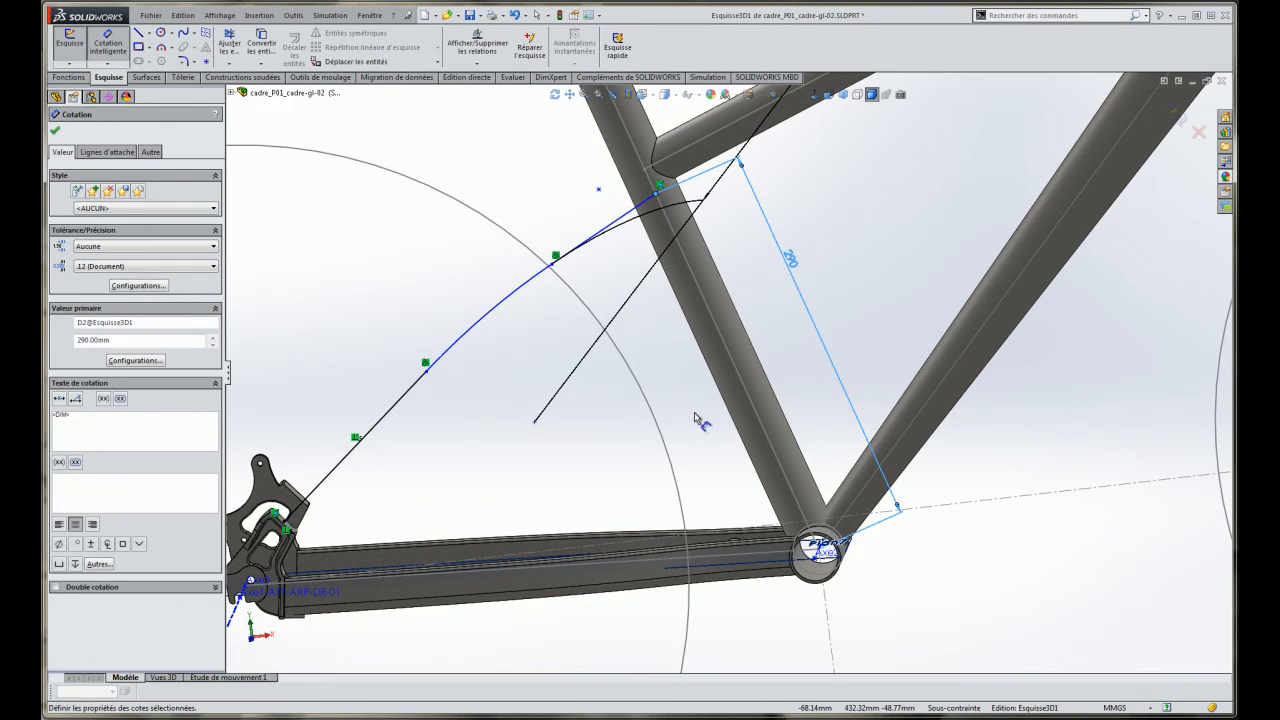
left_click(461, 391)
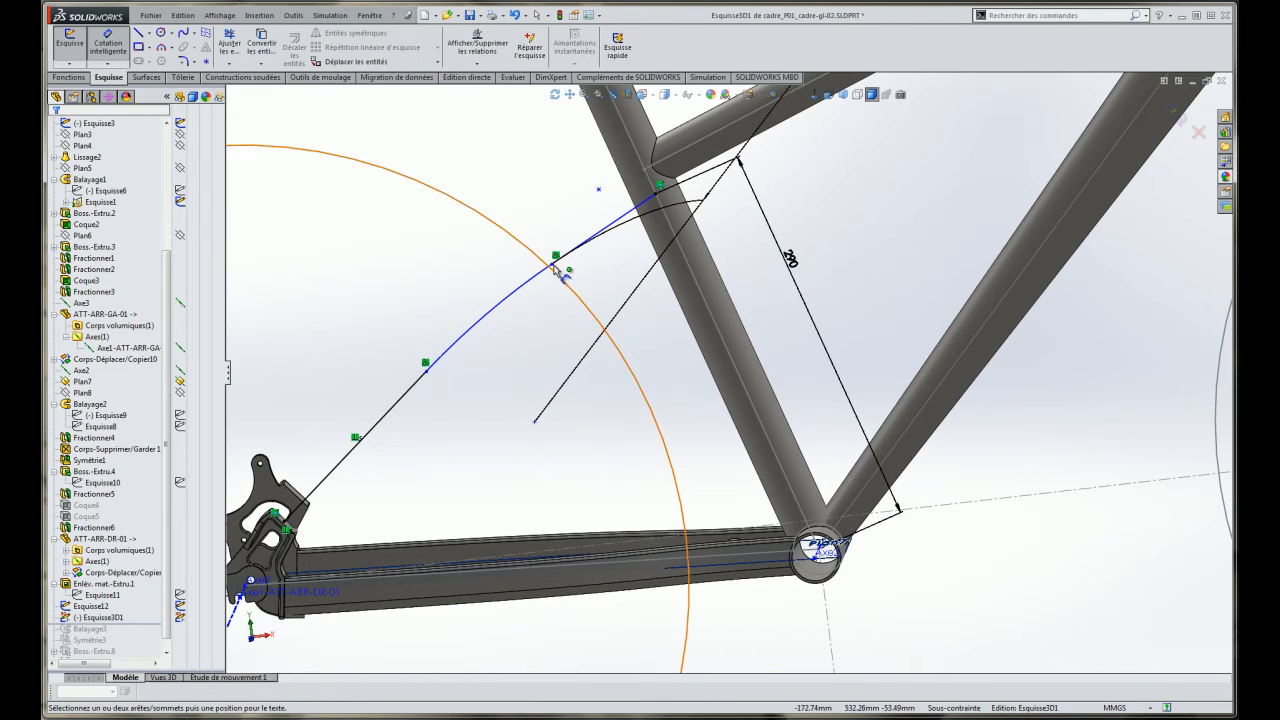
Dimension the upper straight line of the path, ending on the seat tube, as 100 mm long.
left_click(112, 44)
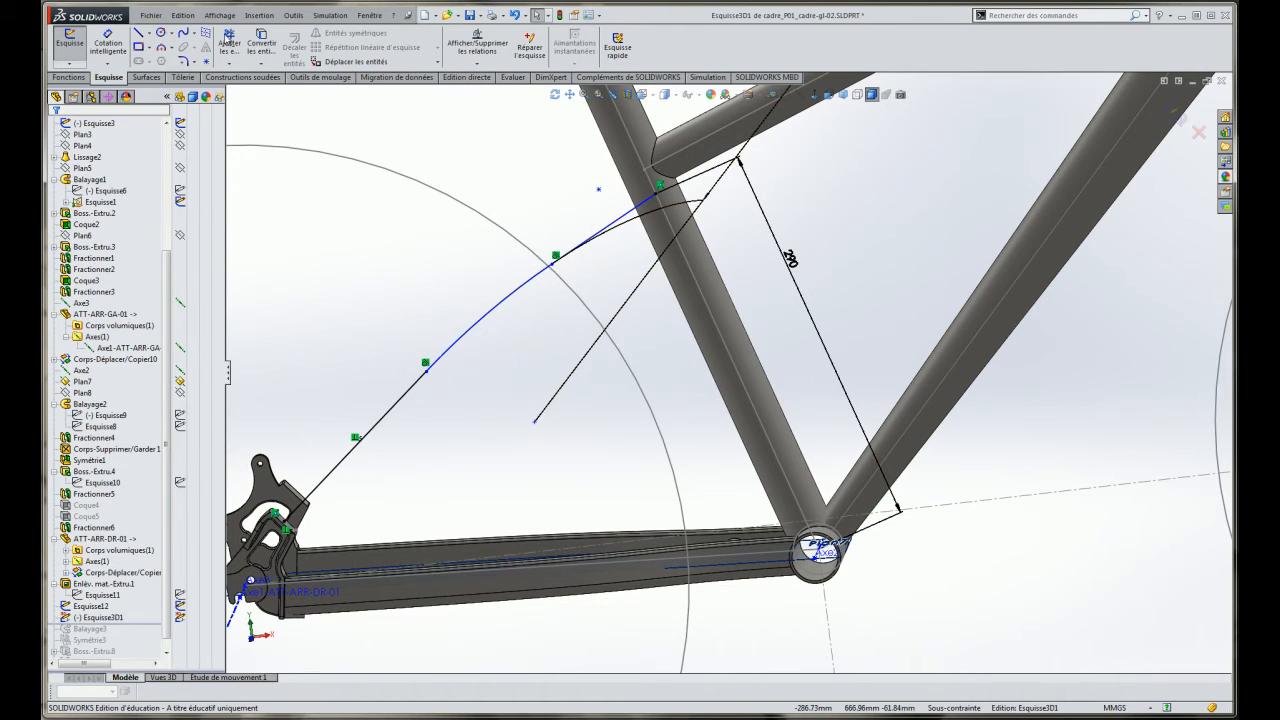
left_click(107, 42)
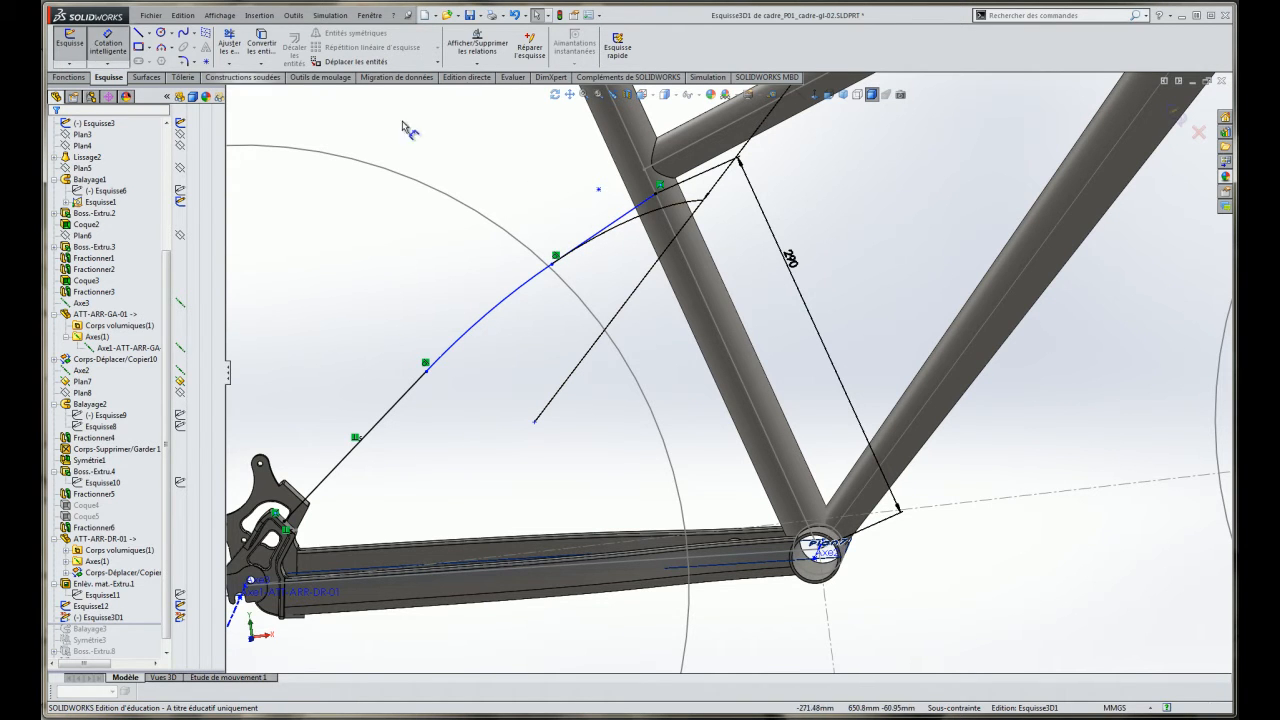
left_click(617, 223)
left_click(560, 178)
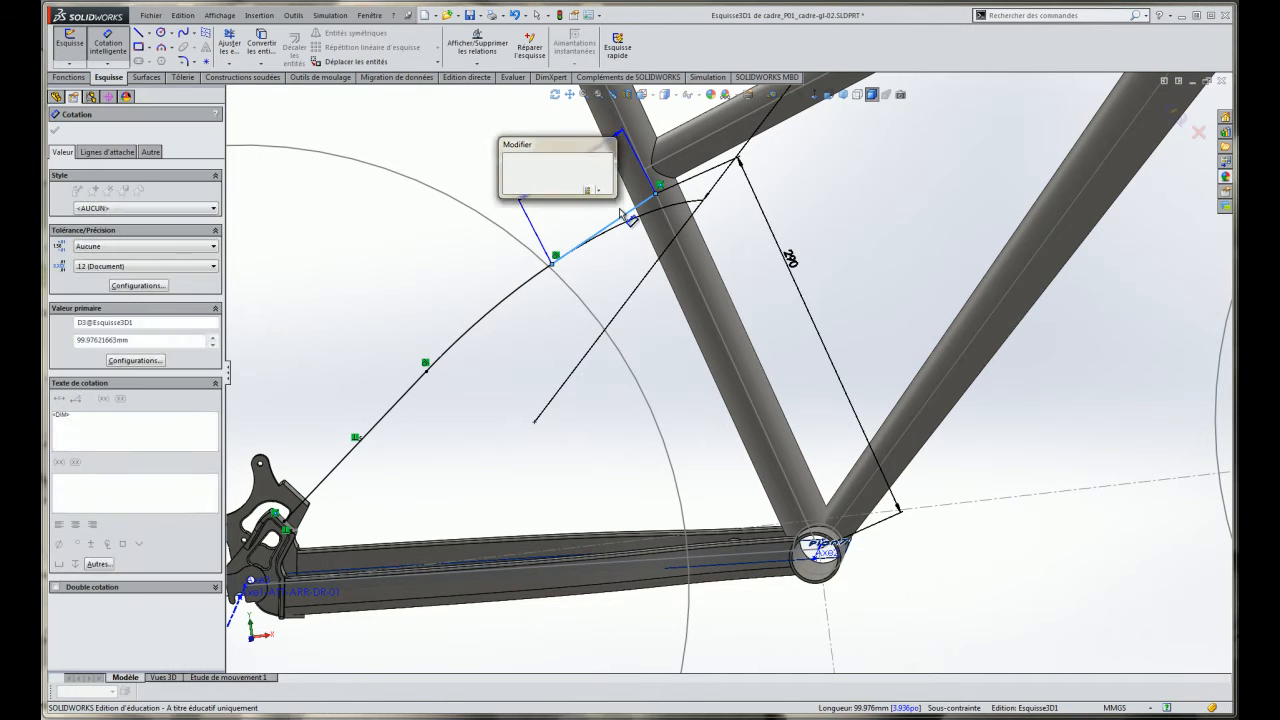
key("Return")
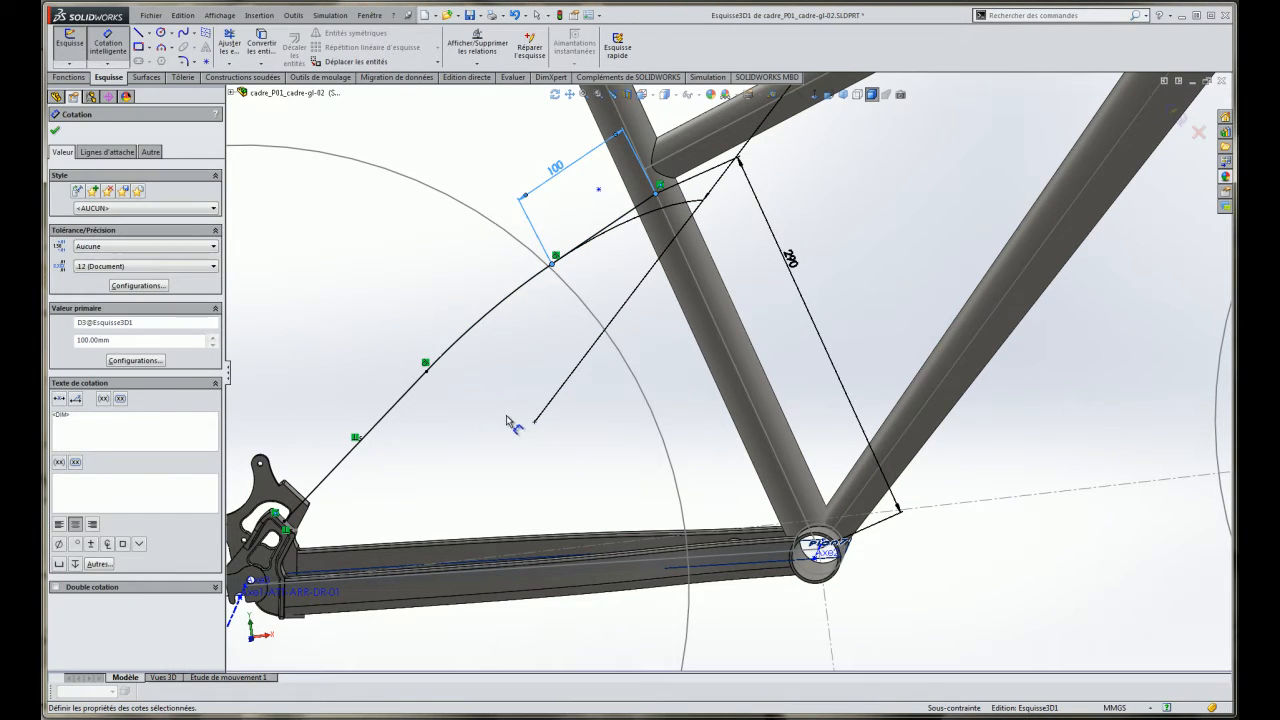
Reposition the R222 radius dimension of the path's arc so that it sits next to the arc.
left_click(505, 417)
scroll(484, 384, "up", 8)
middle_click_drag(484, 378, 618, 450)
scroll(890, 535, "down", 4)
scroll(790, 428, "up", 1)
scroll(790, 426, "down", 3)
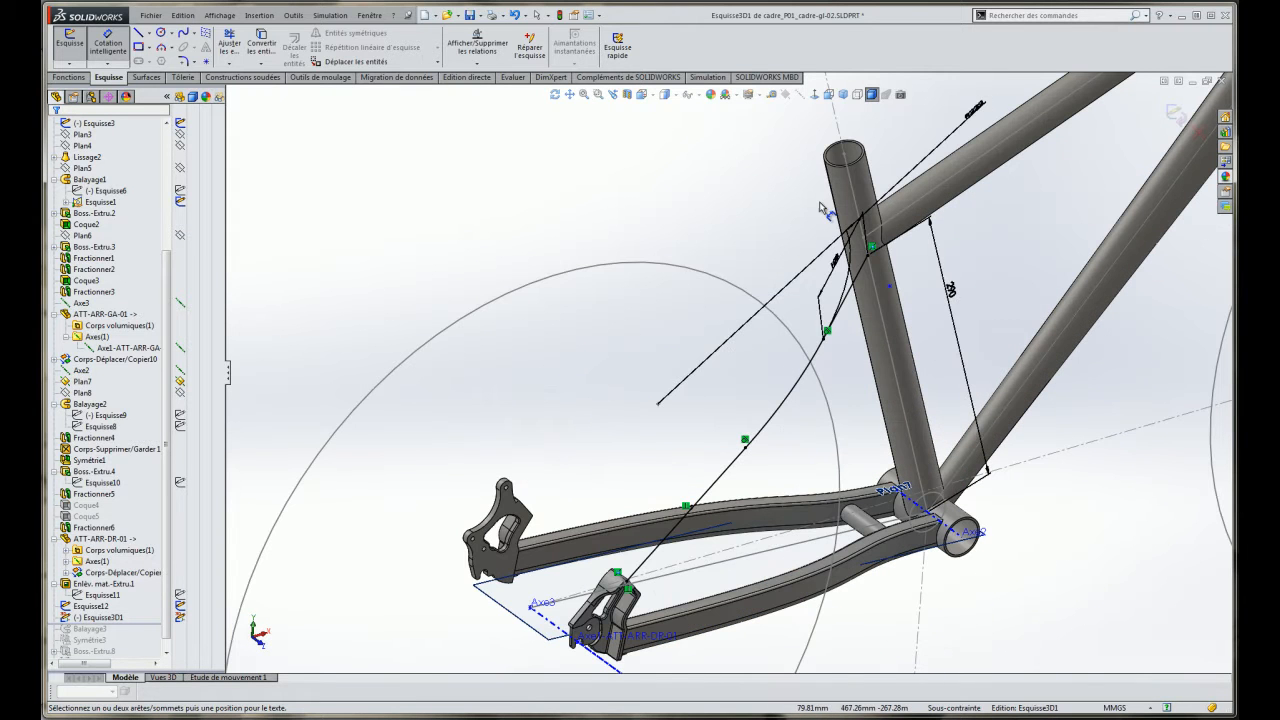
left_click(797, 421)
scroll(788, 433, "down", 1)
middle_click_drag(794, 418, 975, 412)
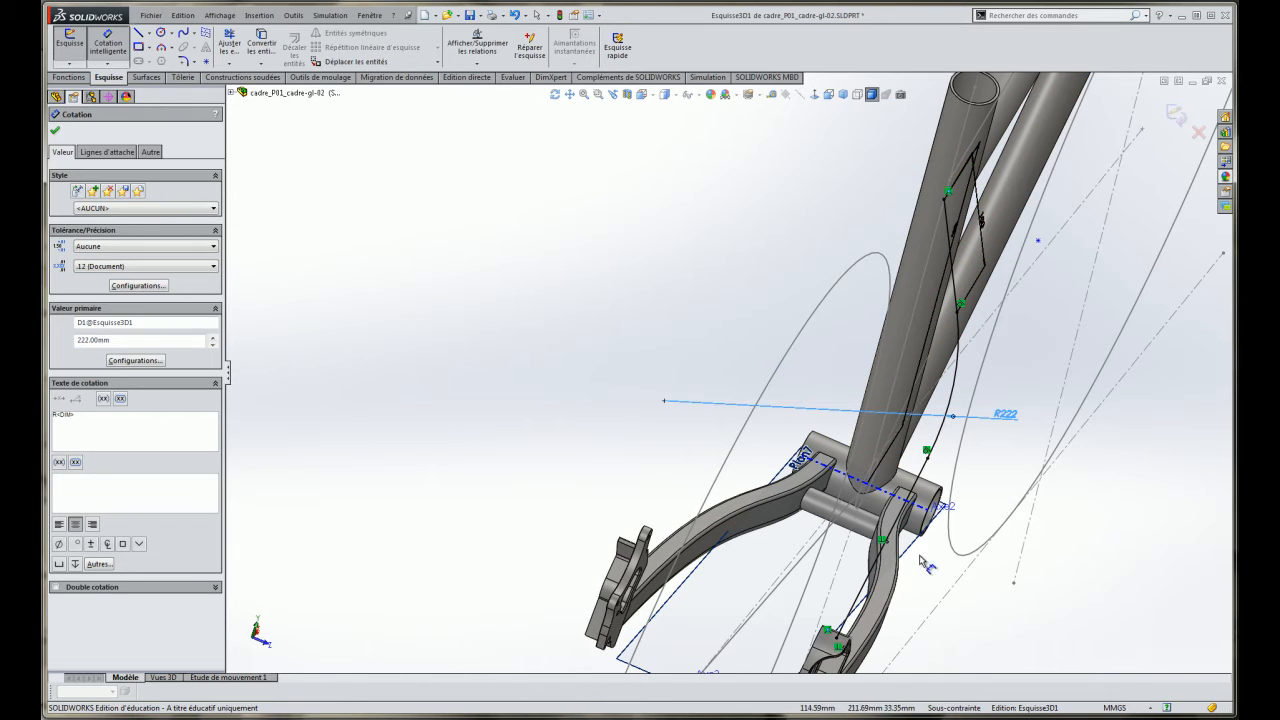
Exit the path sketch Esquisse3D1 and roll the feature history forward to include Balayage3.
middle_click_drag(942, 503, 826, 448)
middle_click_drag(767, 380, 813, 382)
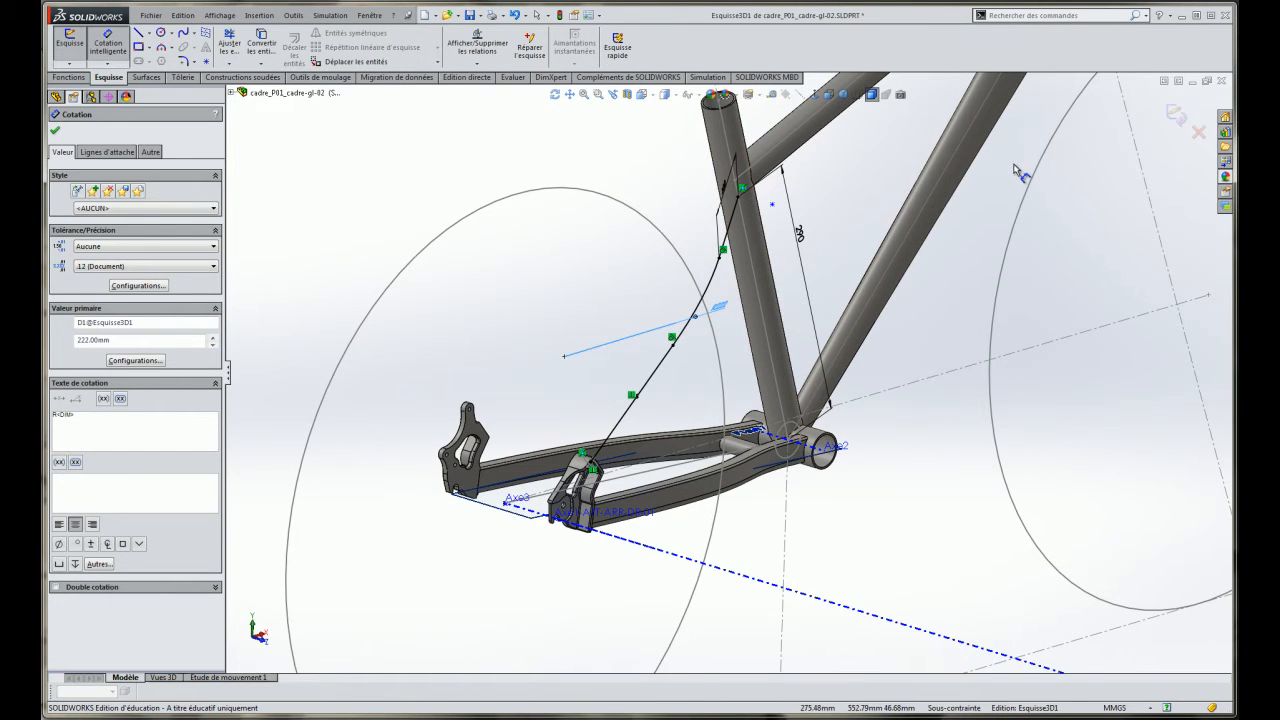
left_click(1178, 114)
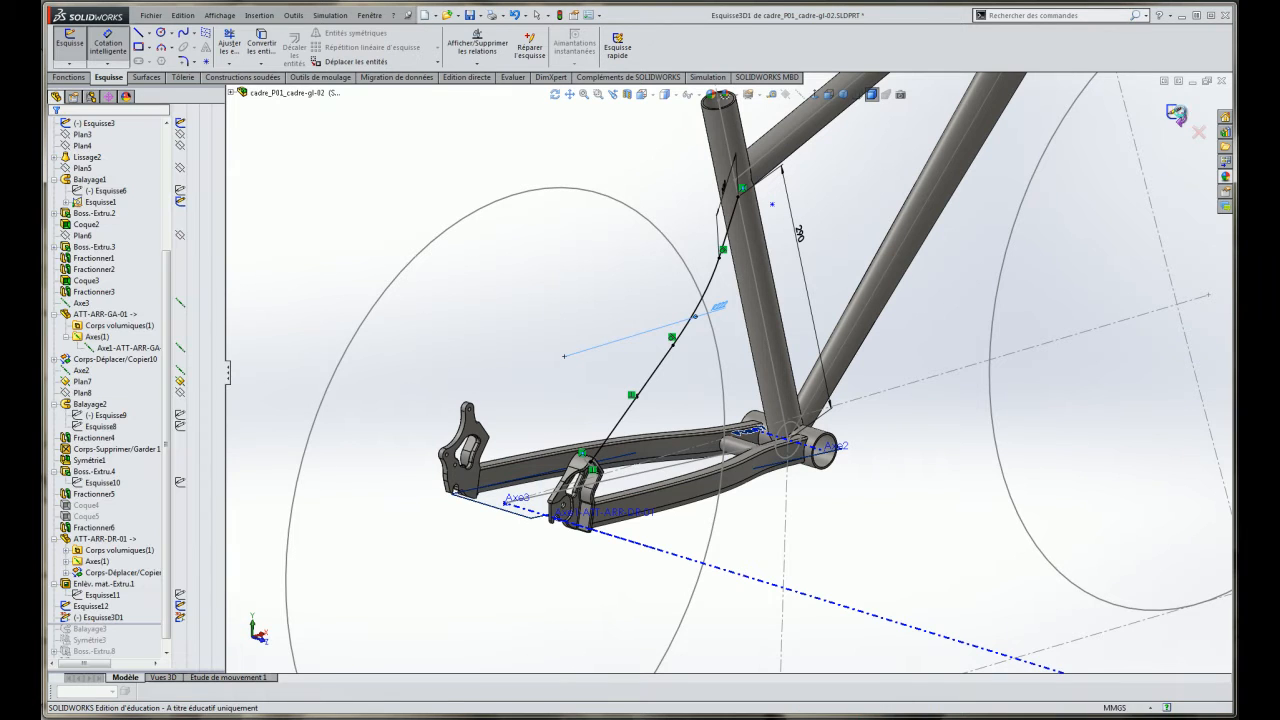
left_click_drag(145, 623, 138, 636)
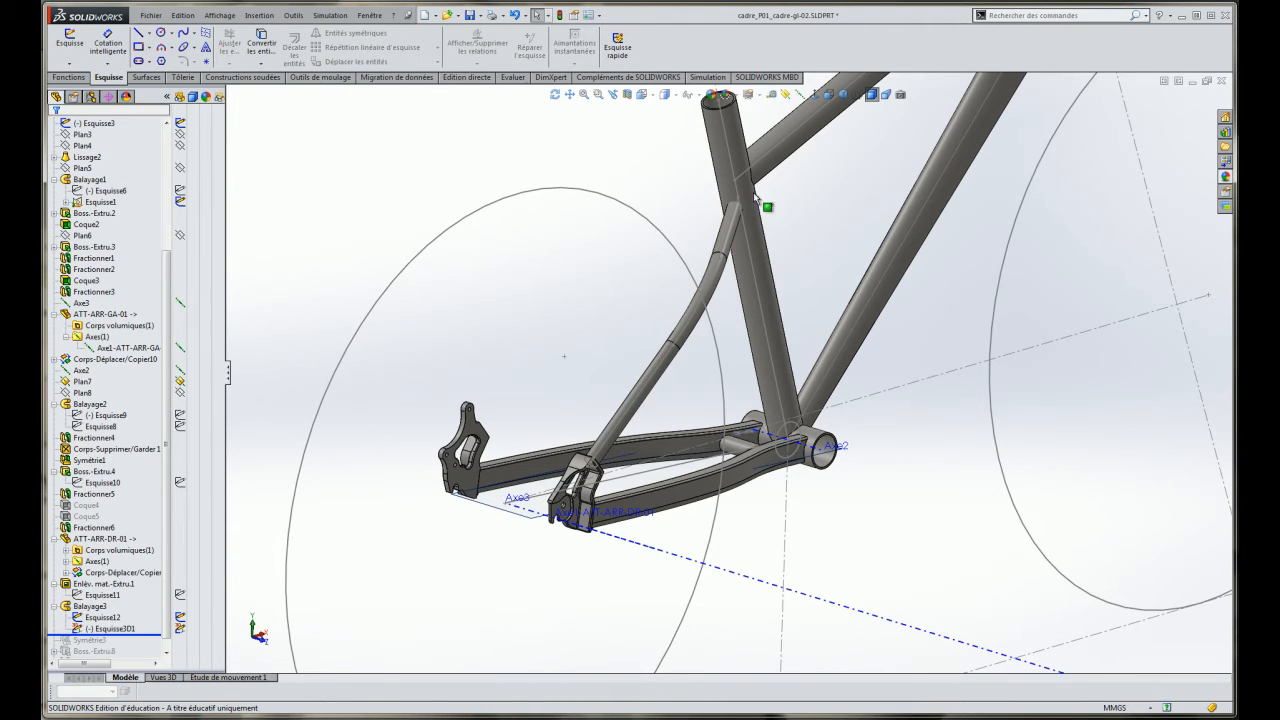
Examine the rebuilt Balayage3 stay between the dropout and the seat tube from several angles.
scroll(725, 222, "down", 2)
scroll(713, 258, "up", 3)
middle_click_drag(683, 402, 607, 373)
scroll(607, 372, "up", 1)
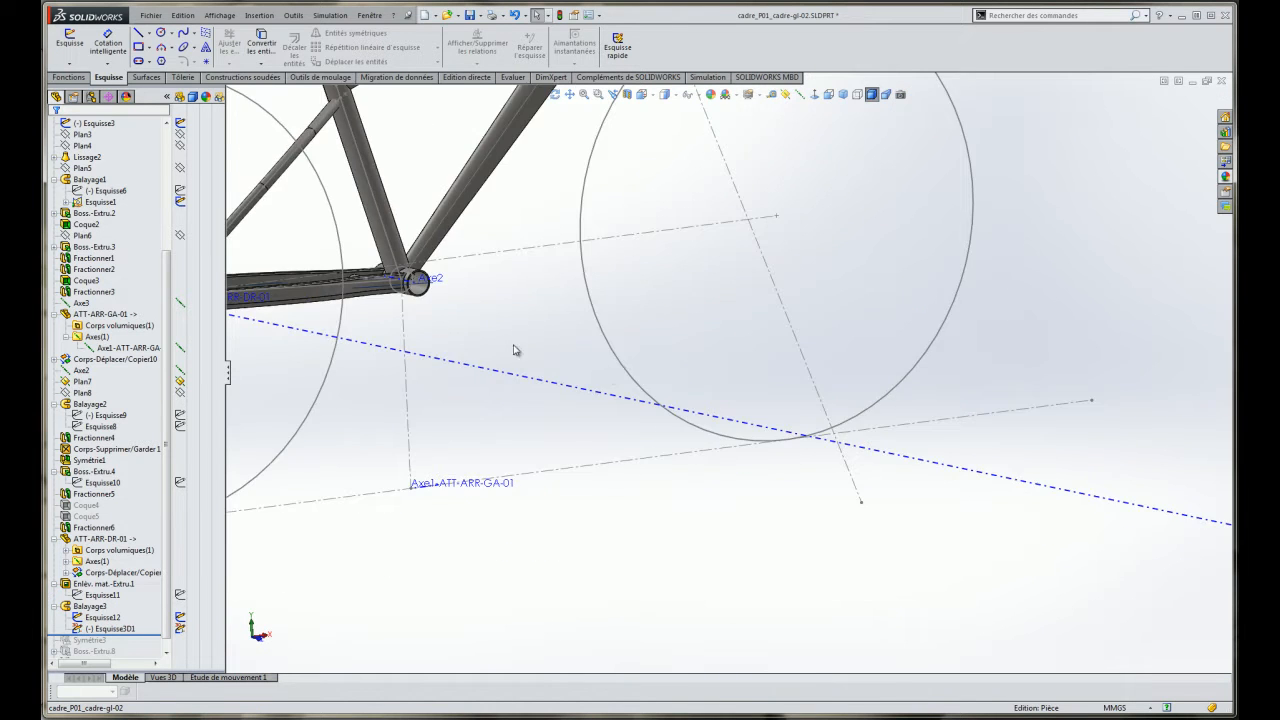
scroll(607, 376, "up", 3)
scroll(495, 325, "down", 2)
scroll(661, 230, "down", 3)
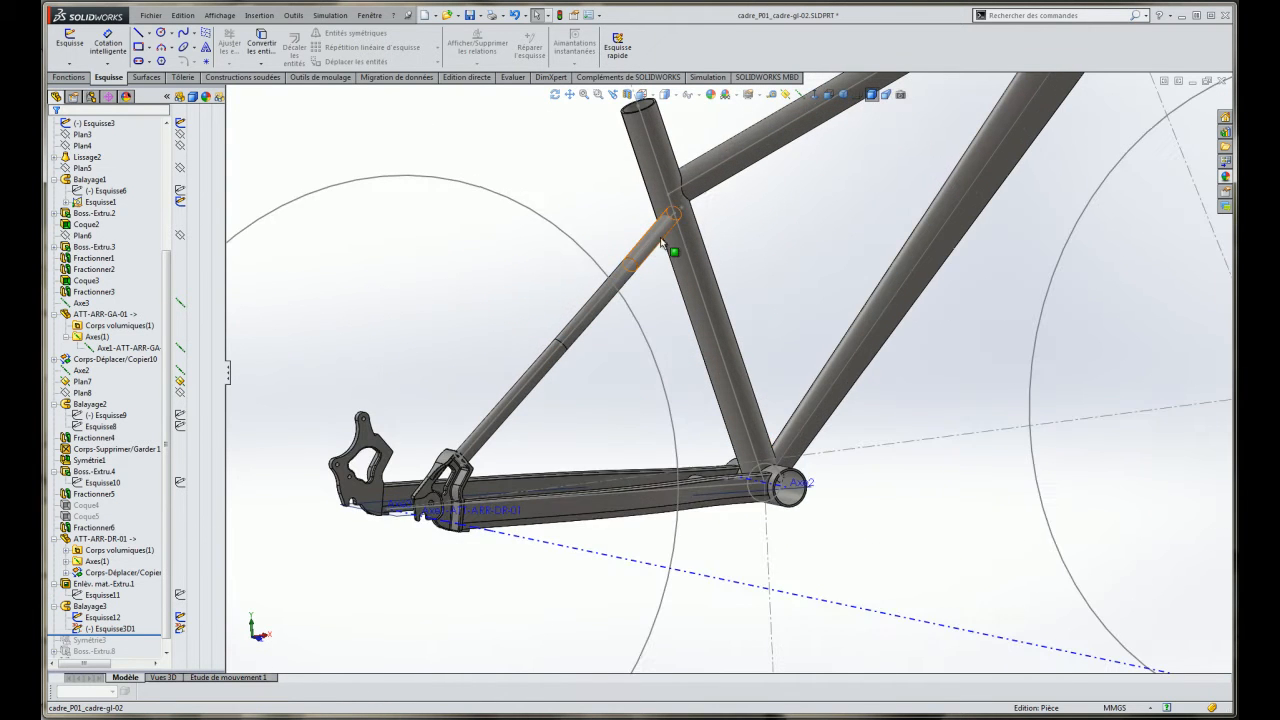
left_click(183, 629)
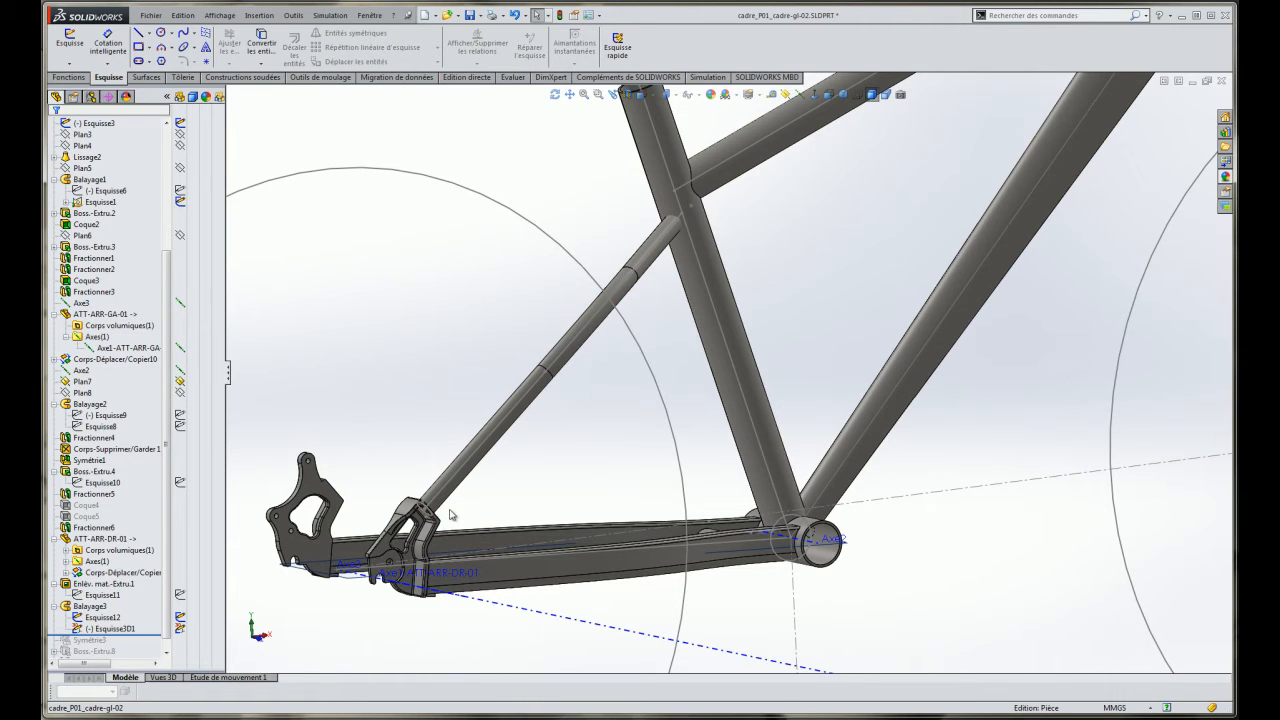
scroll(455, 512, "up", 3)
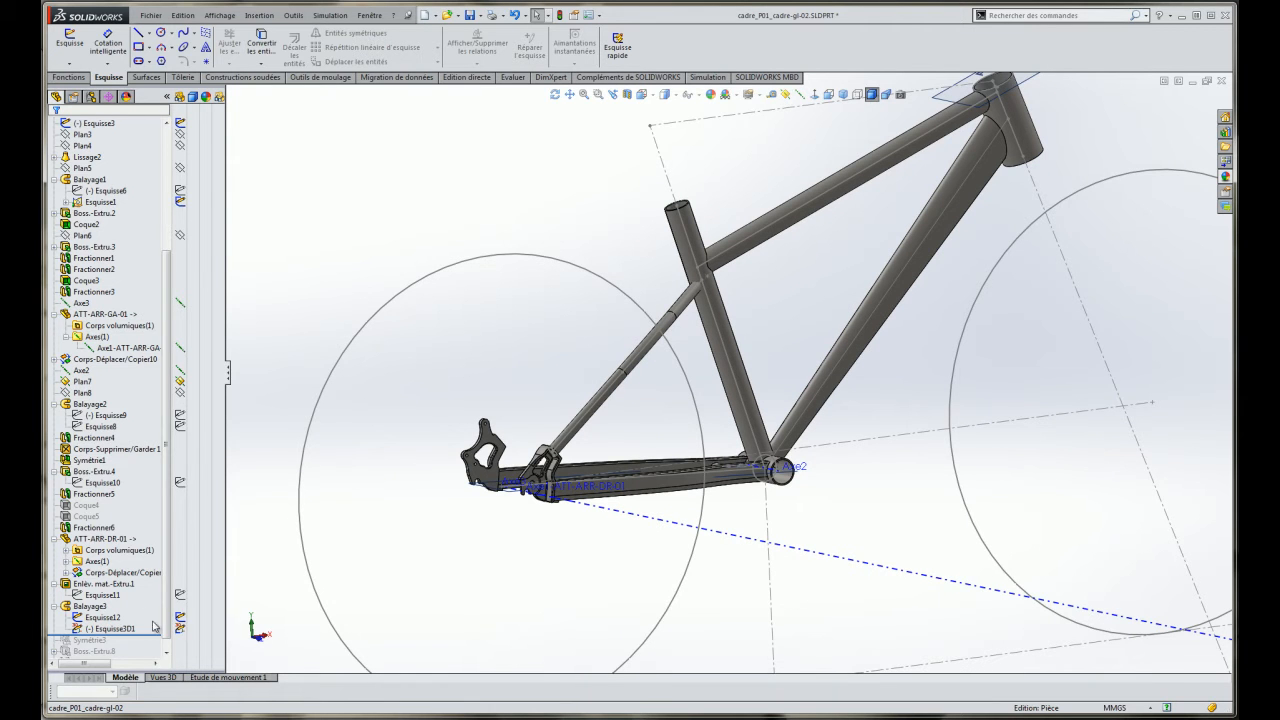
Roll the history forward to include Symétrie3, and inspect both stays where they meet the seat tube.
left_click_drag(166, 607, 165, 622)
left_click(95, 629)
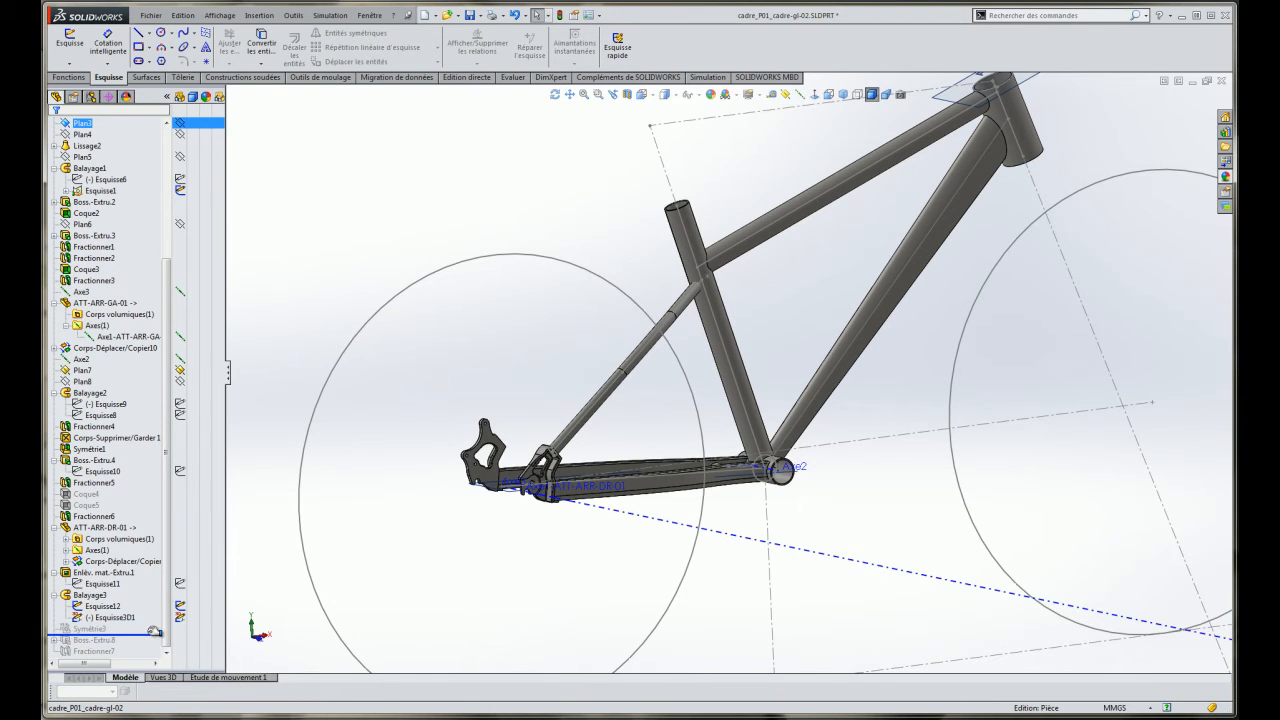
middle_click_drag(527, 380, 666, 407)
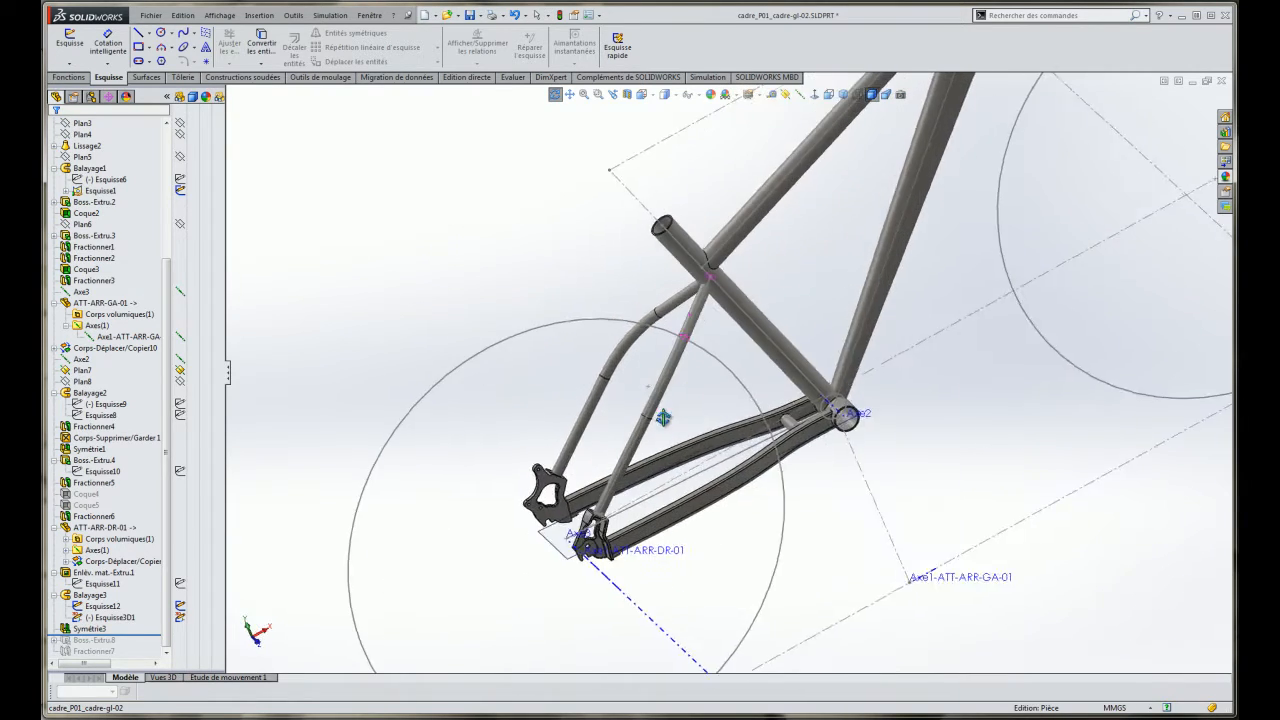
scroll(705, 300, "down", 5)
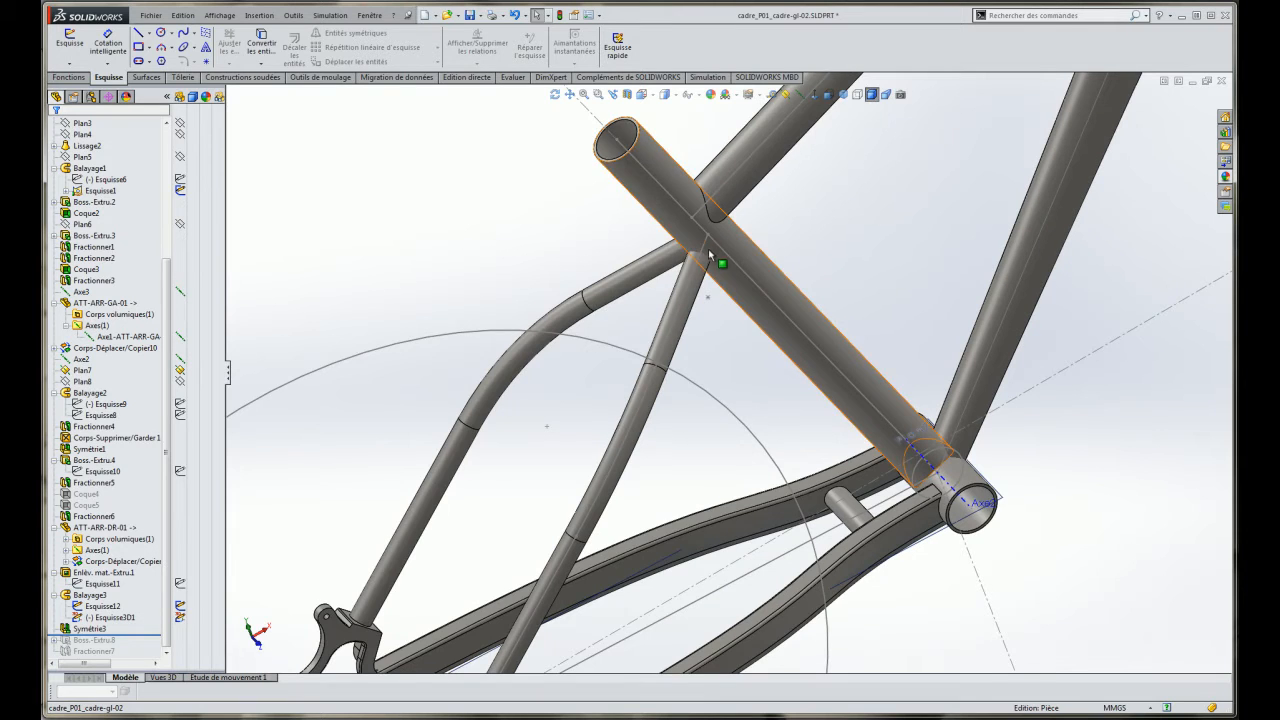
scroll(706, 255, "up", 3)
scroll(716, 336, "up", 8)
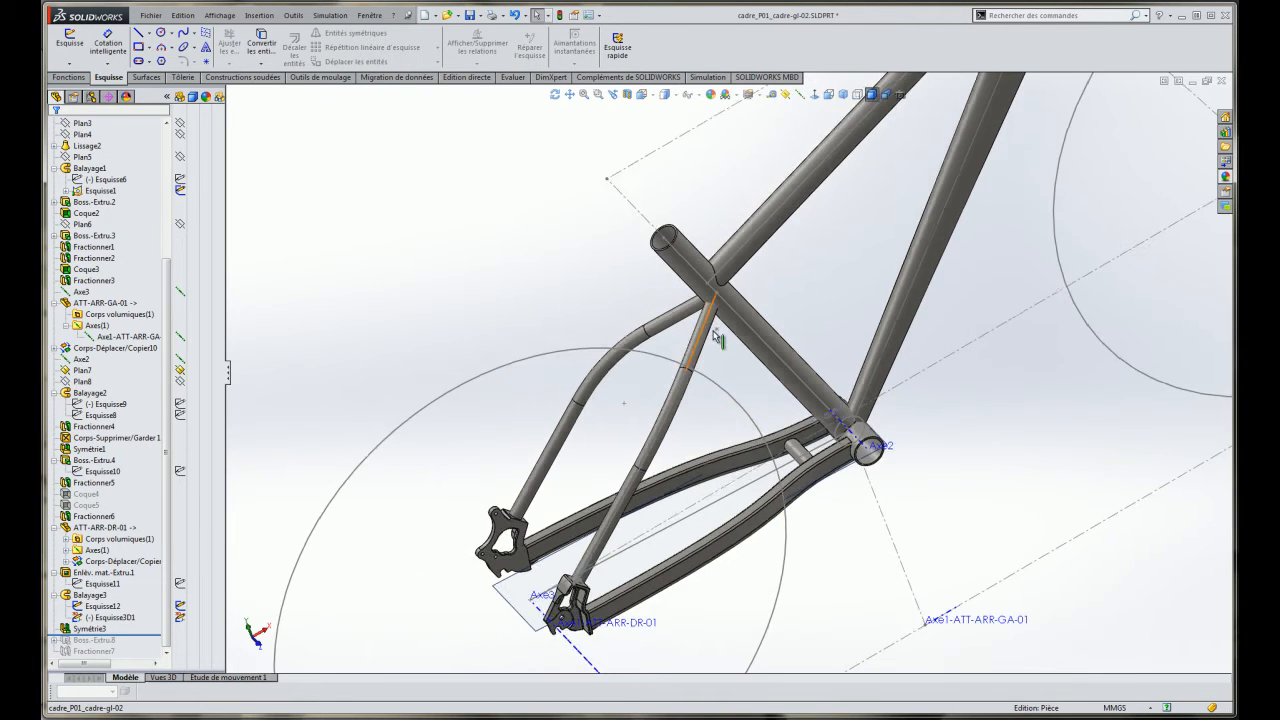
middle_click_drag(755, 310, 711, 257)
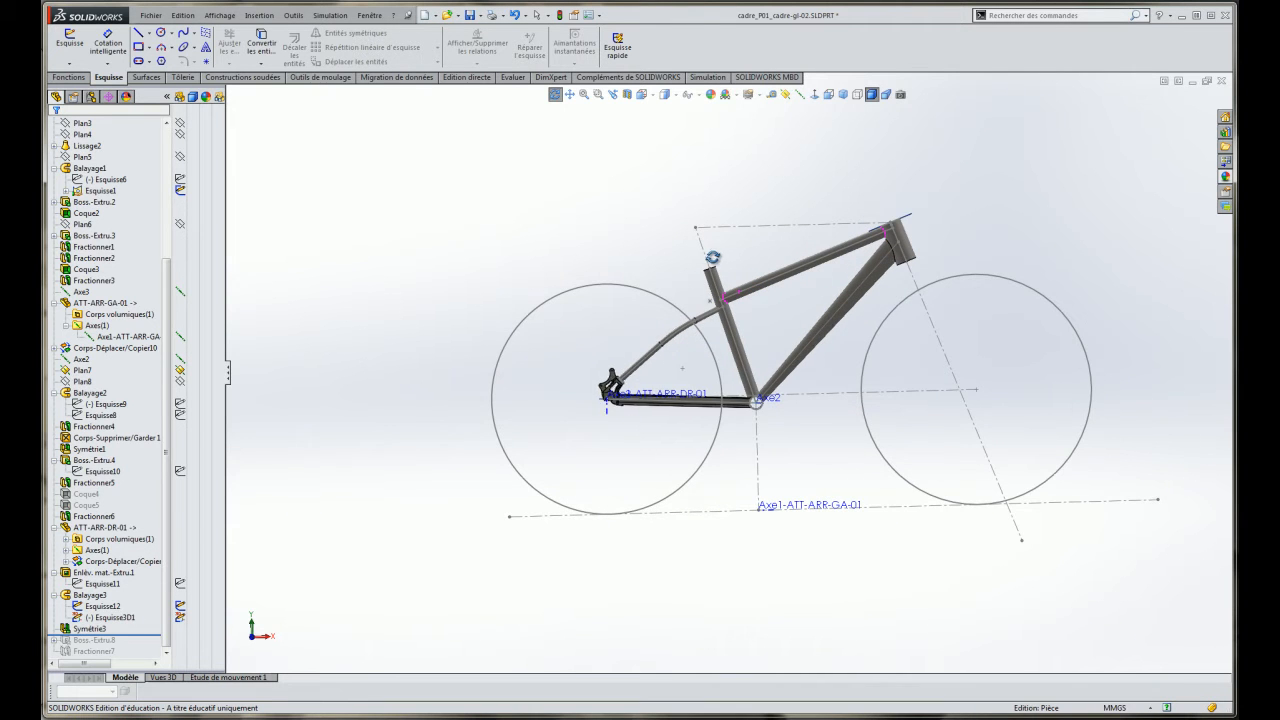
scroll(668, 320, "down", 3)
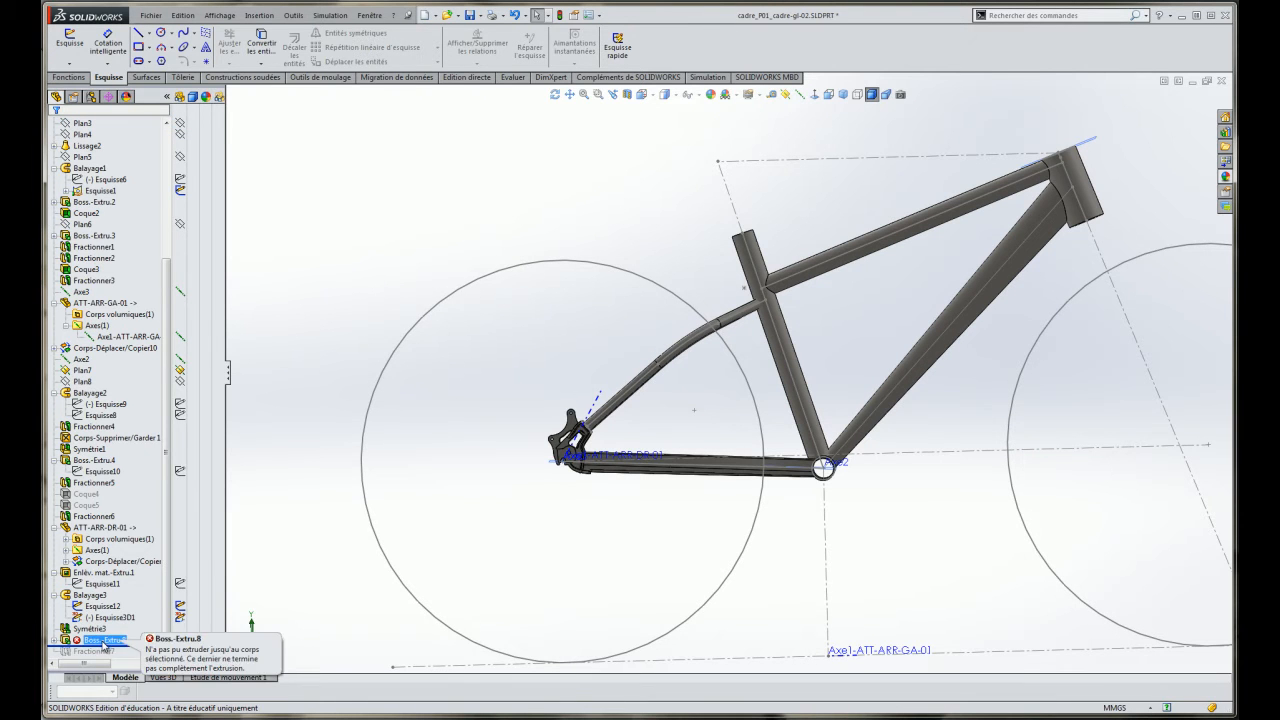
Roll the history forward to include Boss.-Extru.8, and open its profile sketch Esquisse14 for editing.
left_click(56, 640)
left_click(103, 651)
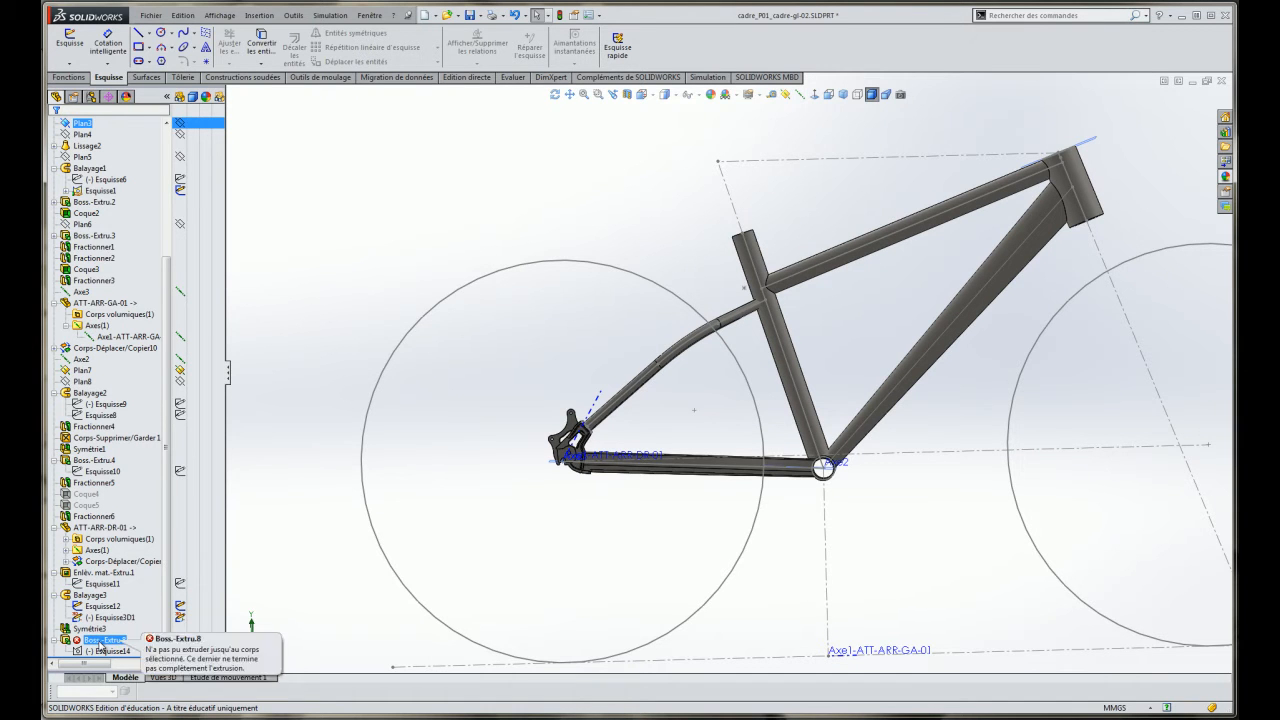
left_click(651, 240)
middle_click_drag(651, 240, 703, 307)
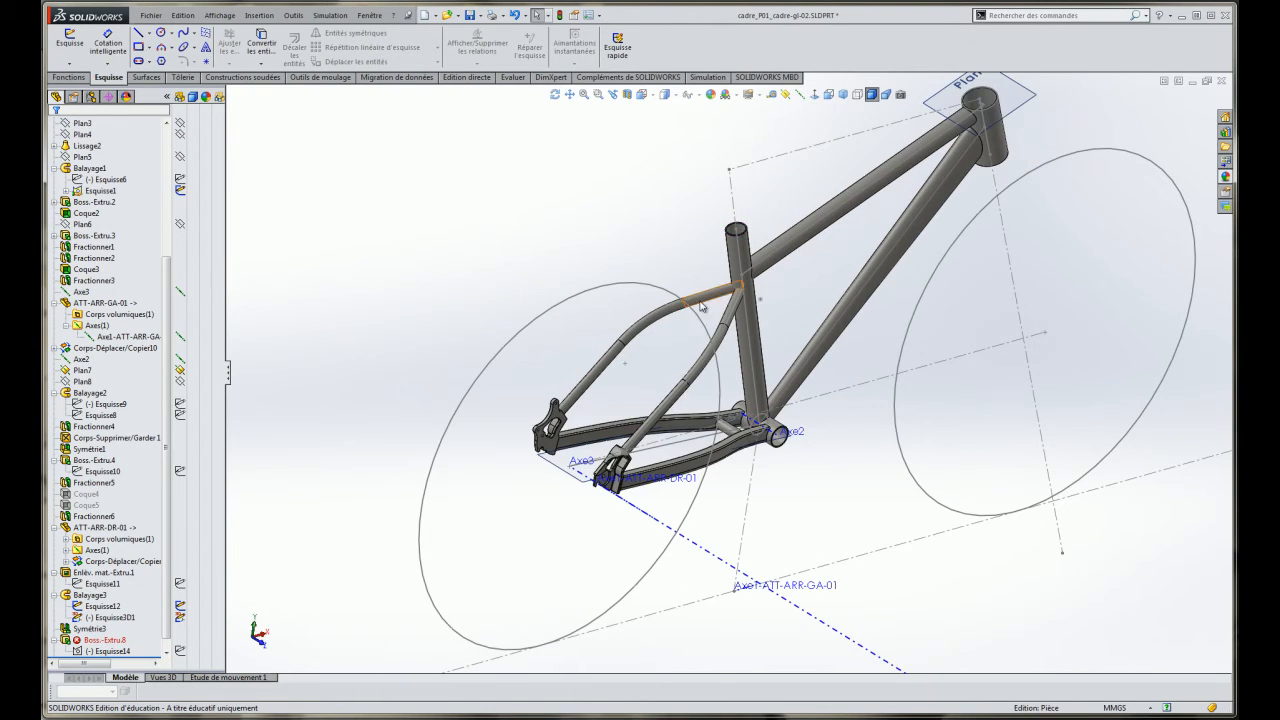
left_click(115, 651)
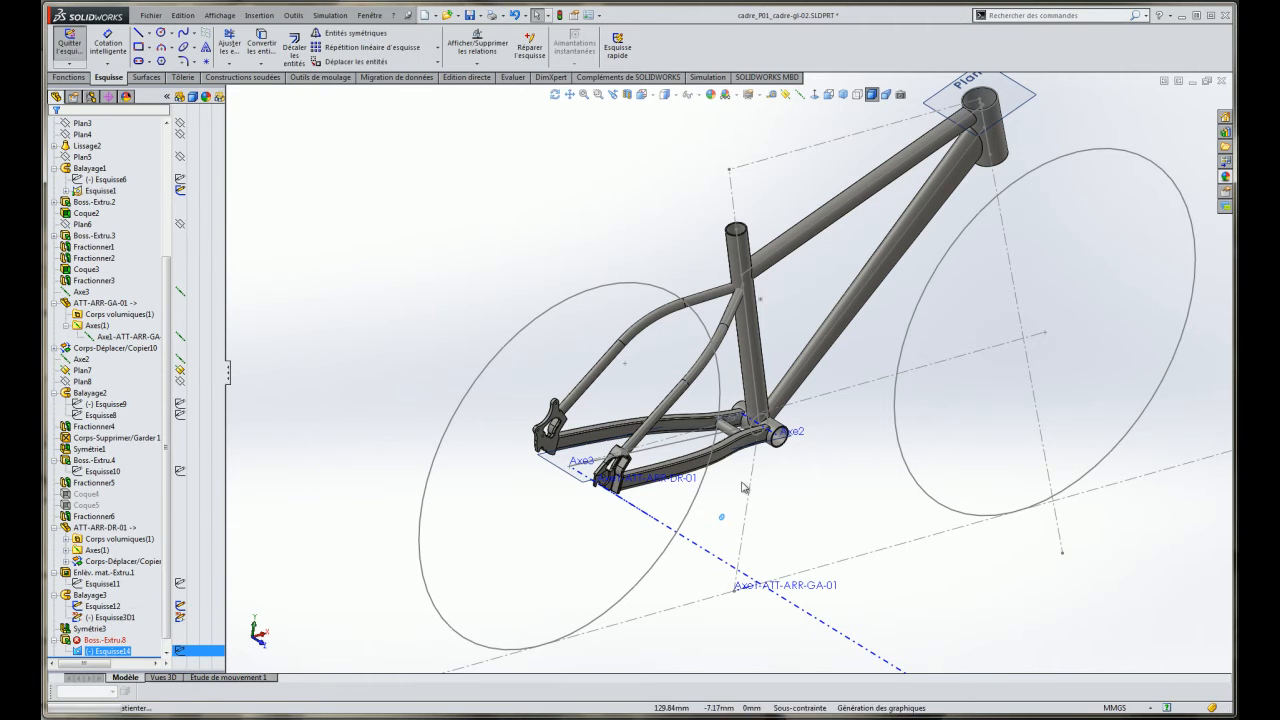
Enlarge Esquisse14's small circle to about 111 mm in diameter, and make its centre coincident with the path's upper straight line.
scroll(736, 524, "down", 3)
scroll(745, 390, "up", 1)
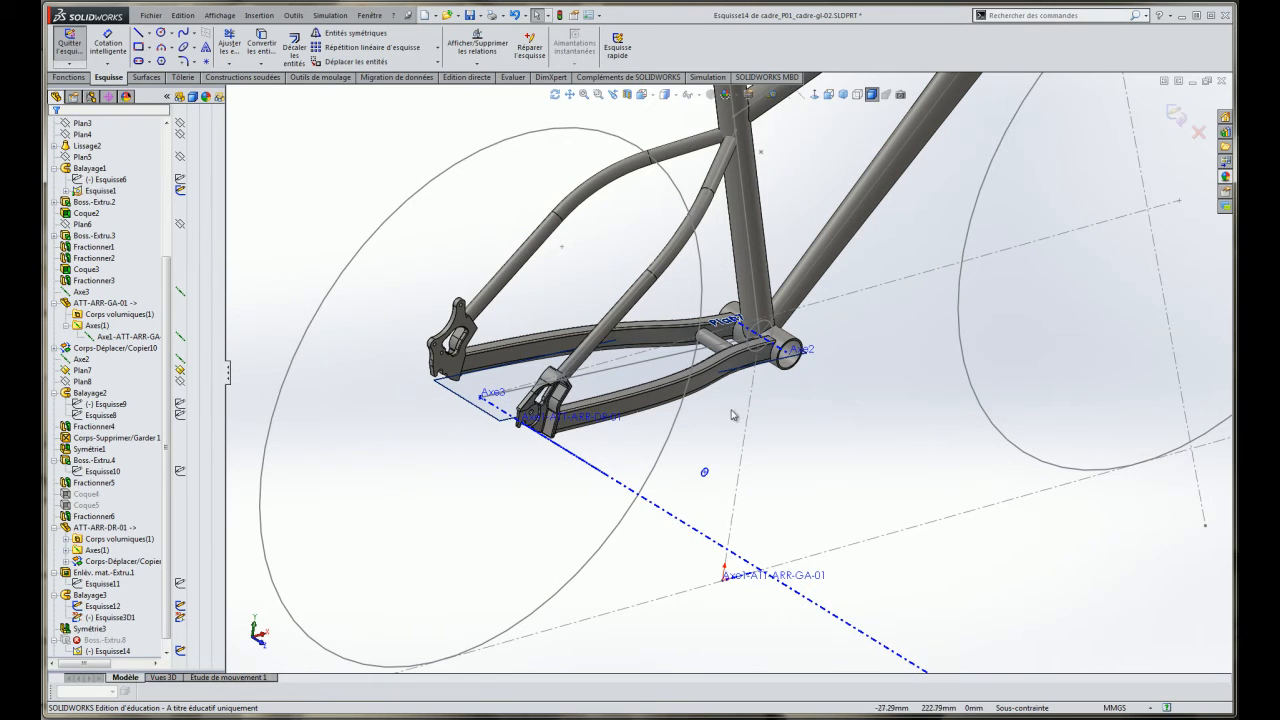
left_click(704, 472)
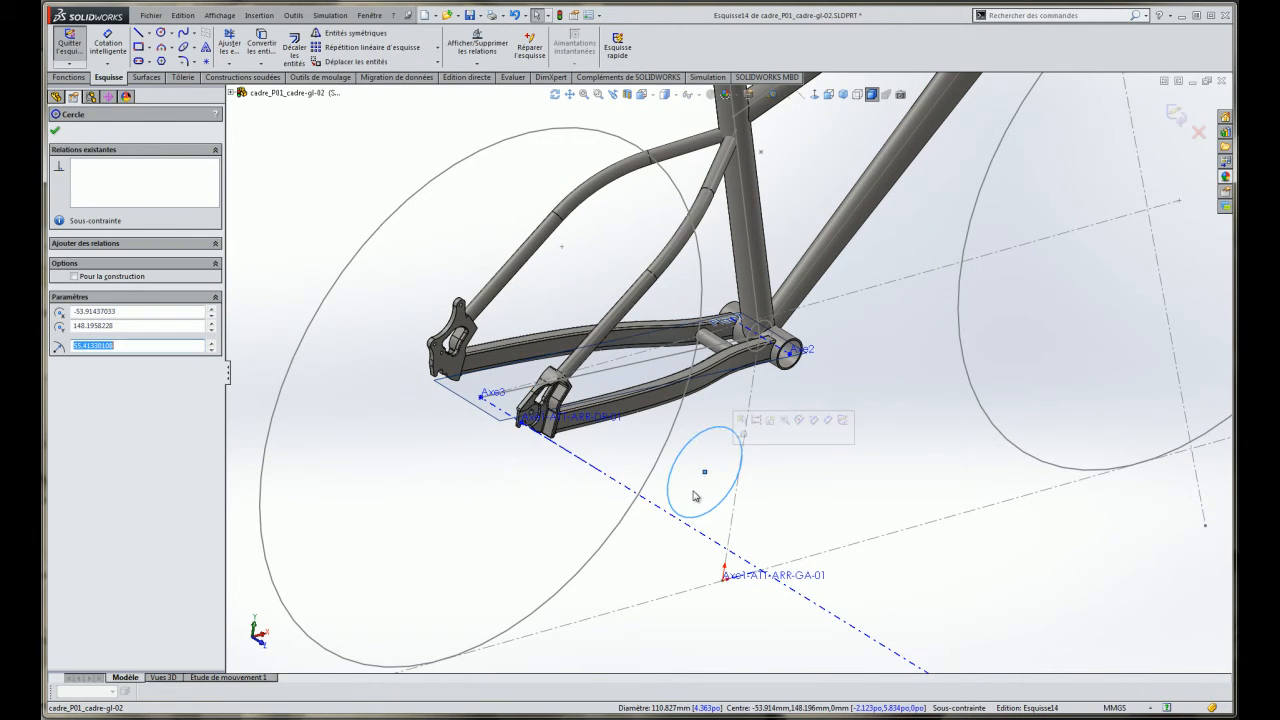
scroll(695, 496, "down", 3)
left_click_drag(728, 421, 731, 358)
scroll(723, 371, "up", 1)
scroll(723, 371, "down", 1)
scroll(725, 371, "up", 4)
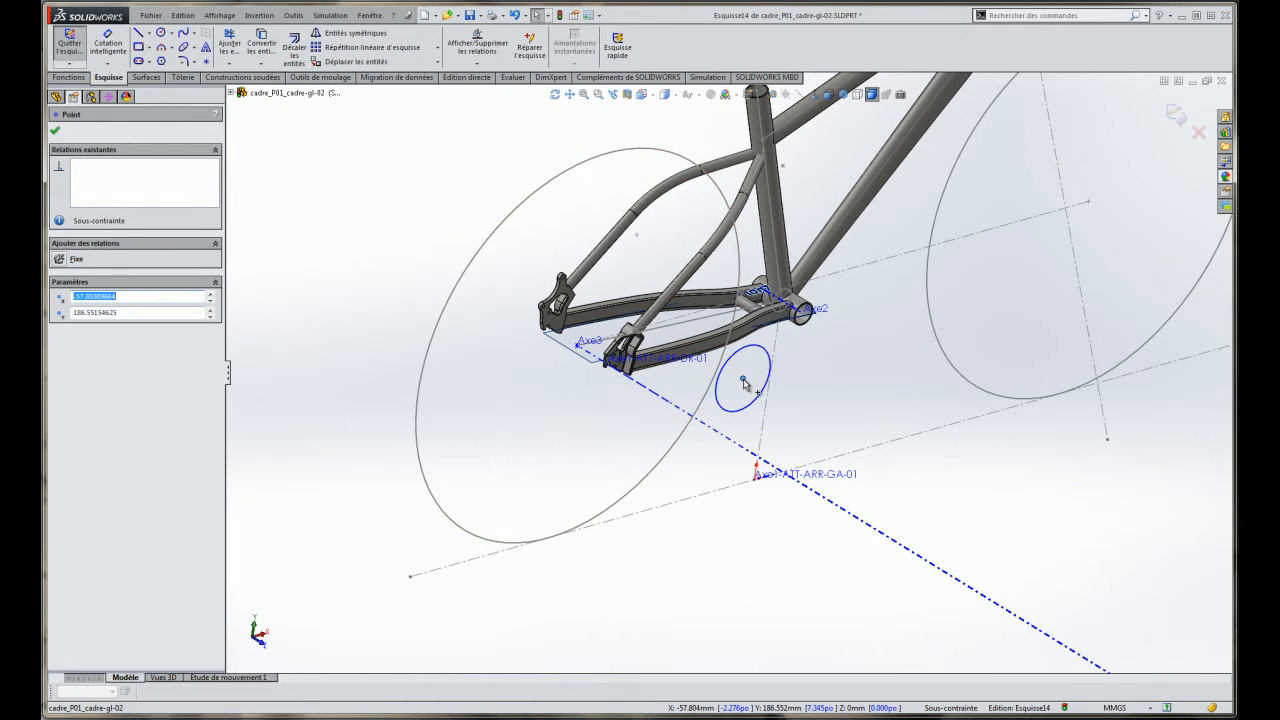
left_click(755, 180, "ctrl")
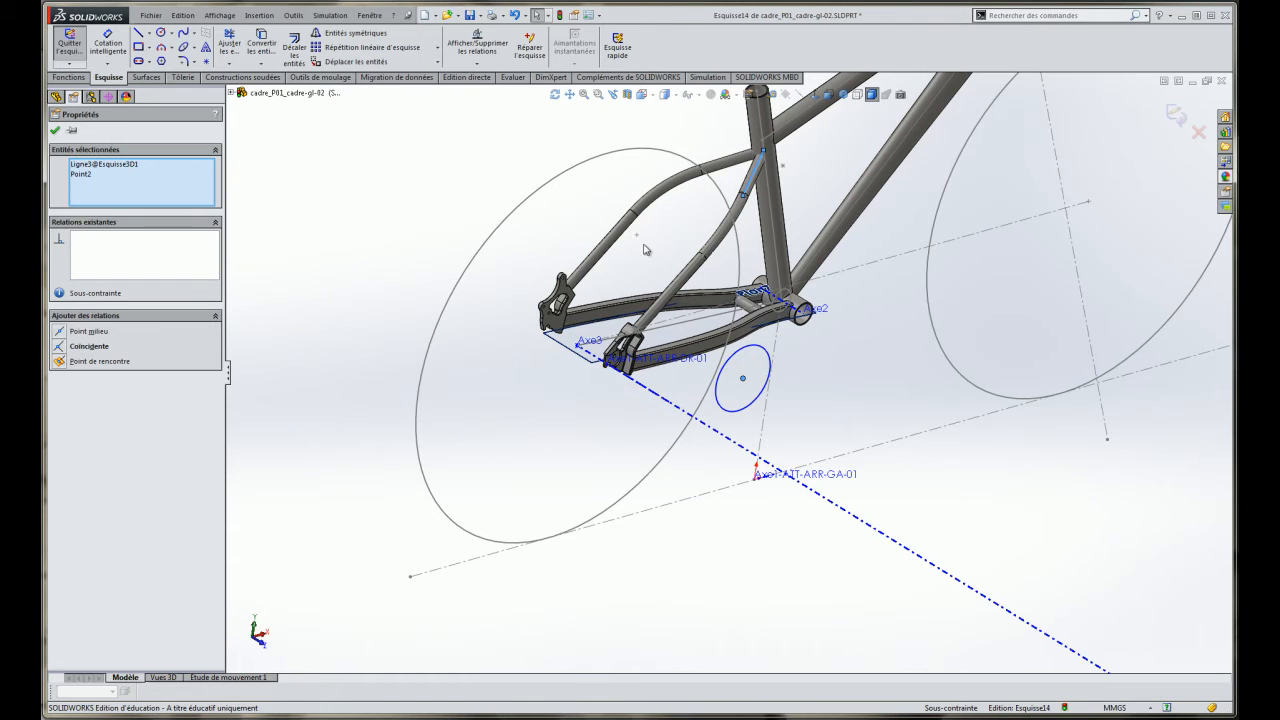
left_click(88, 346)
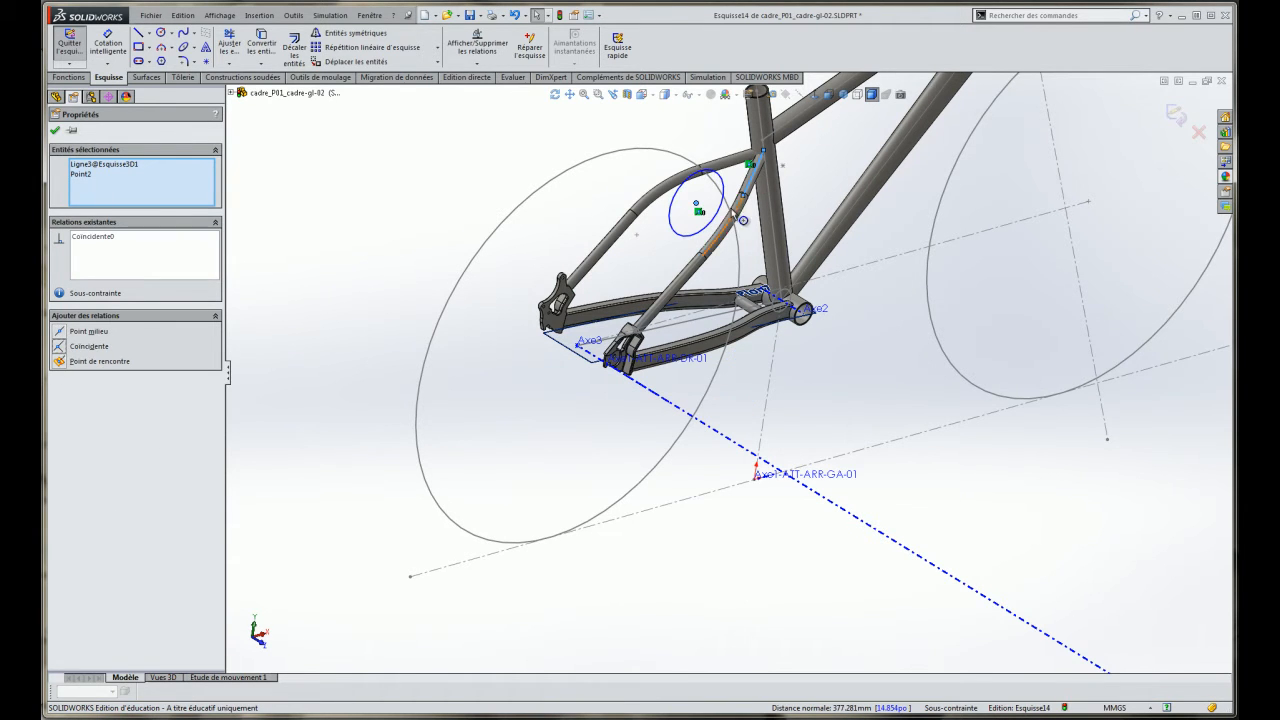
In front view, move the circle's centre to about X -145, Y 556 mm on the stay's upper section, and shrink its diameter to about 12.3 mm.
scroll(743, 217, "up", 2)
left_click(814, 95)
scroll(657, 532, "down", 10)
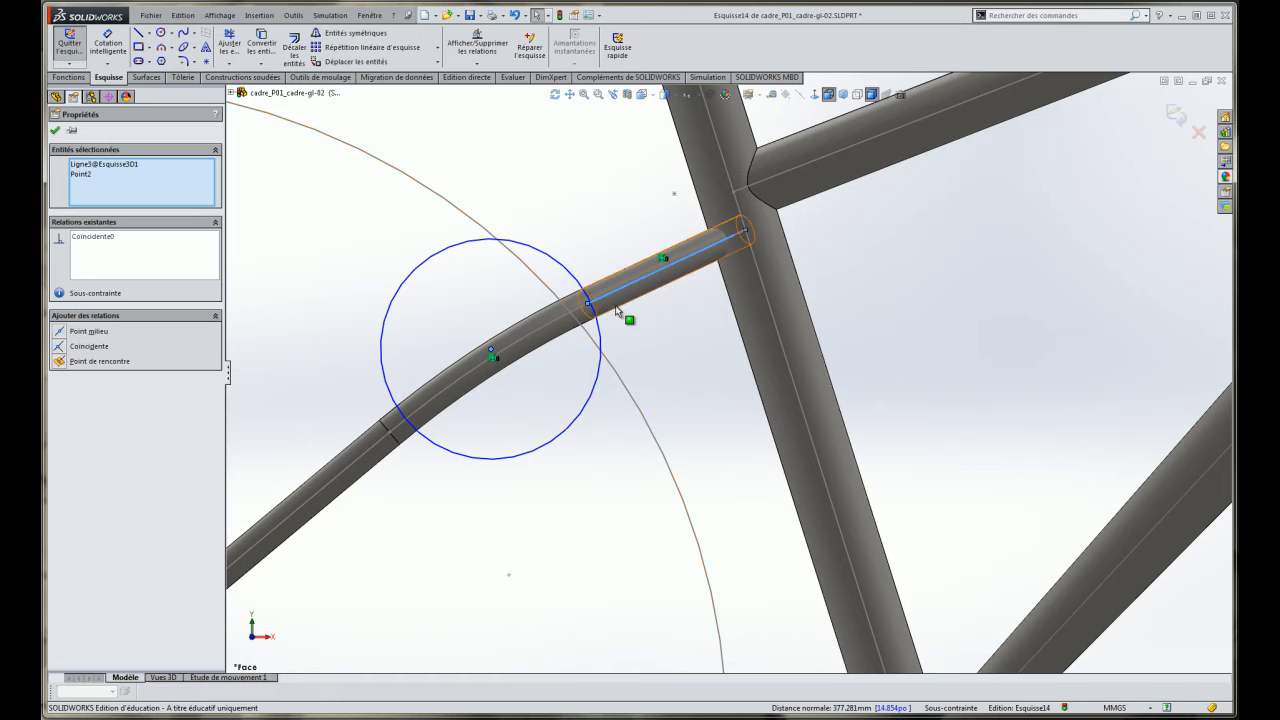
left_click_drag(491, 355, 640, 303)
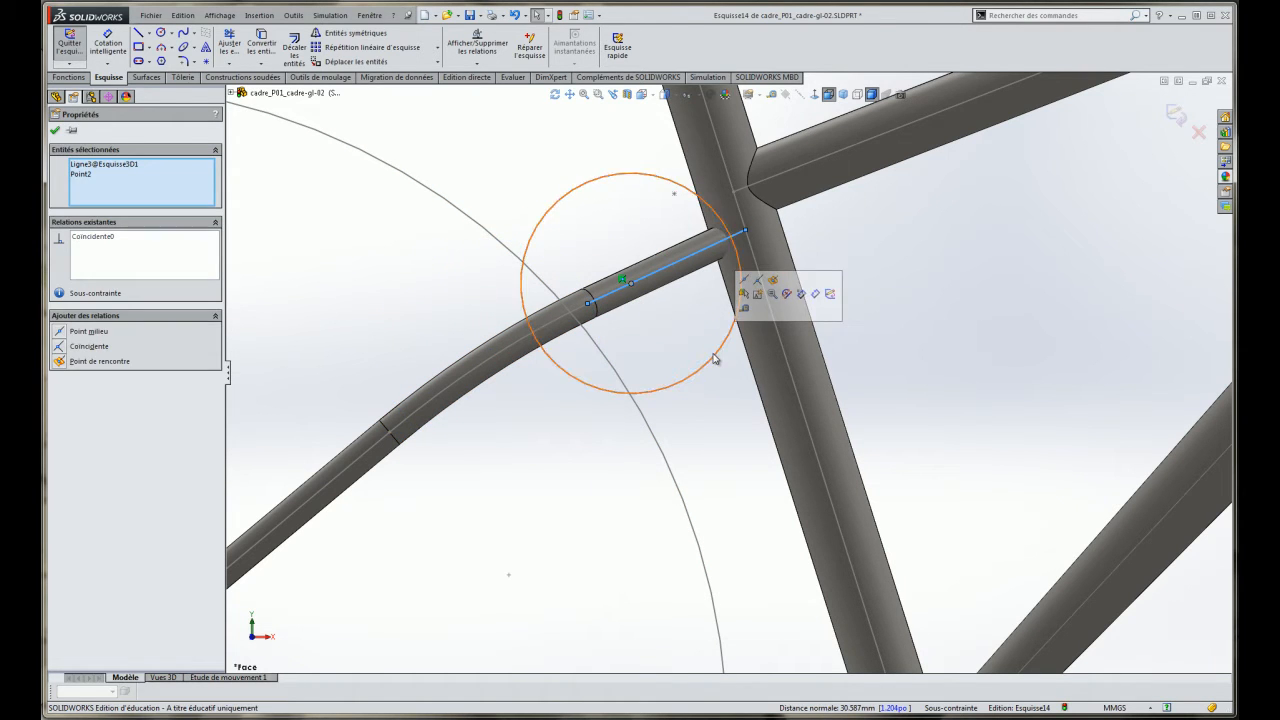
left_click(714, 358)
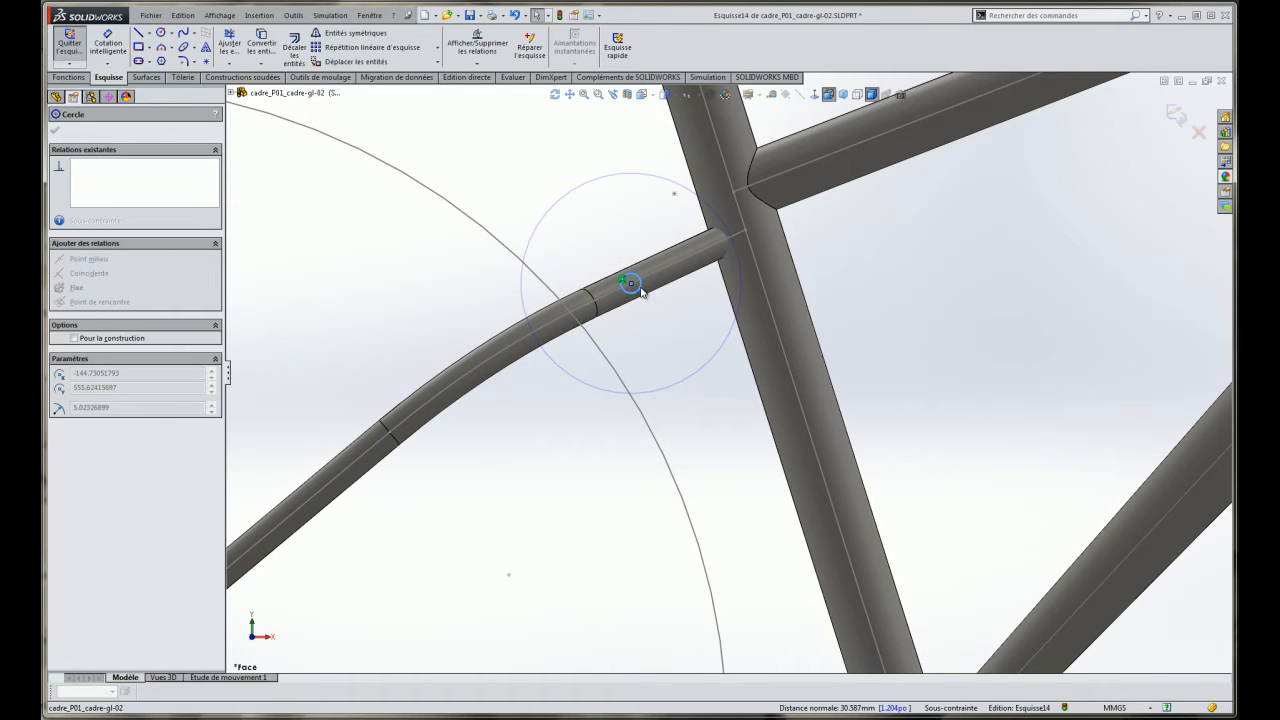
scroll(664, 366, "down", 1)
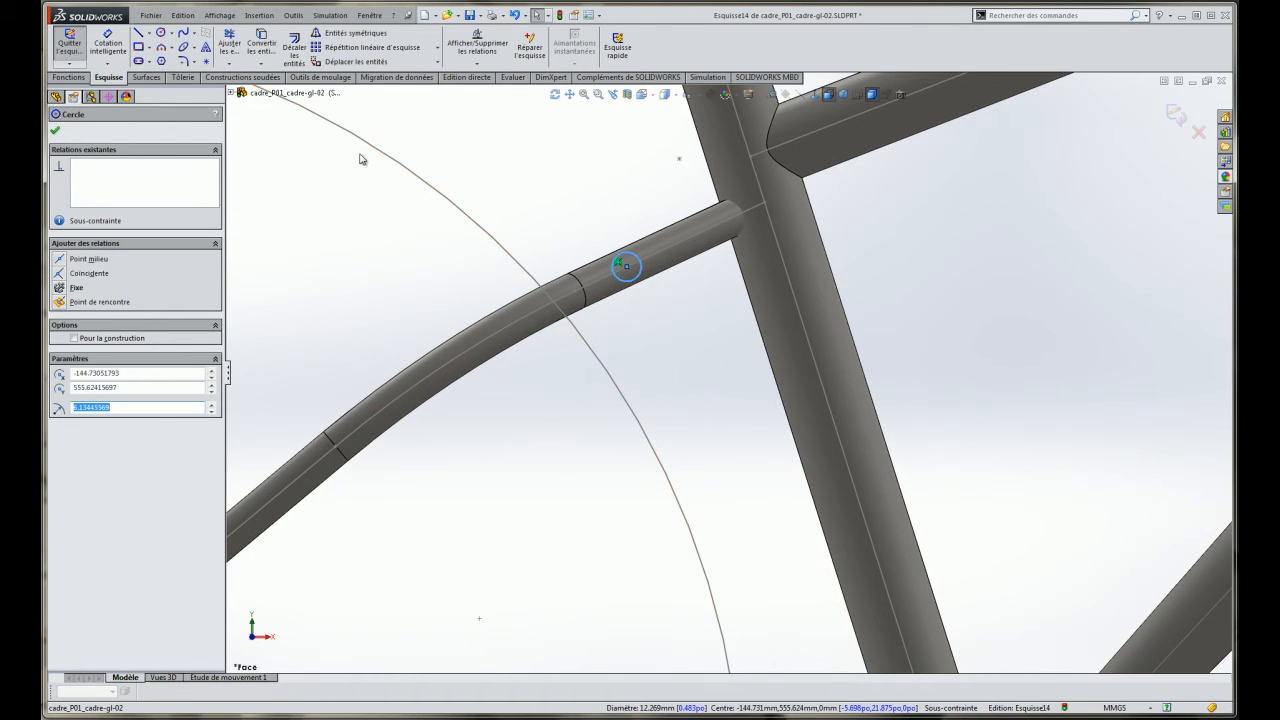
Dimension the circle's diameter as 12 mm.
left_click(108, 45)
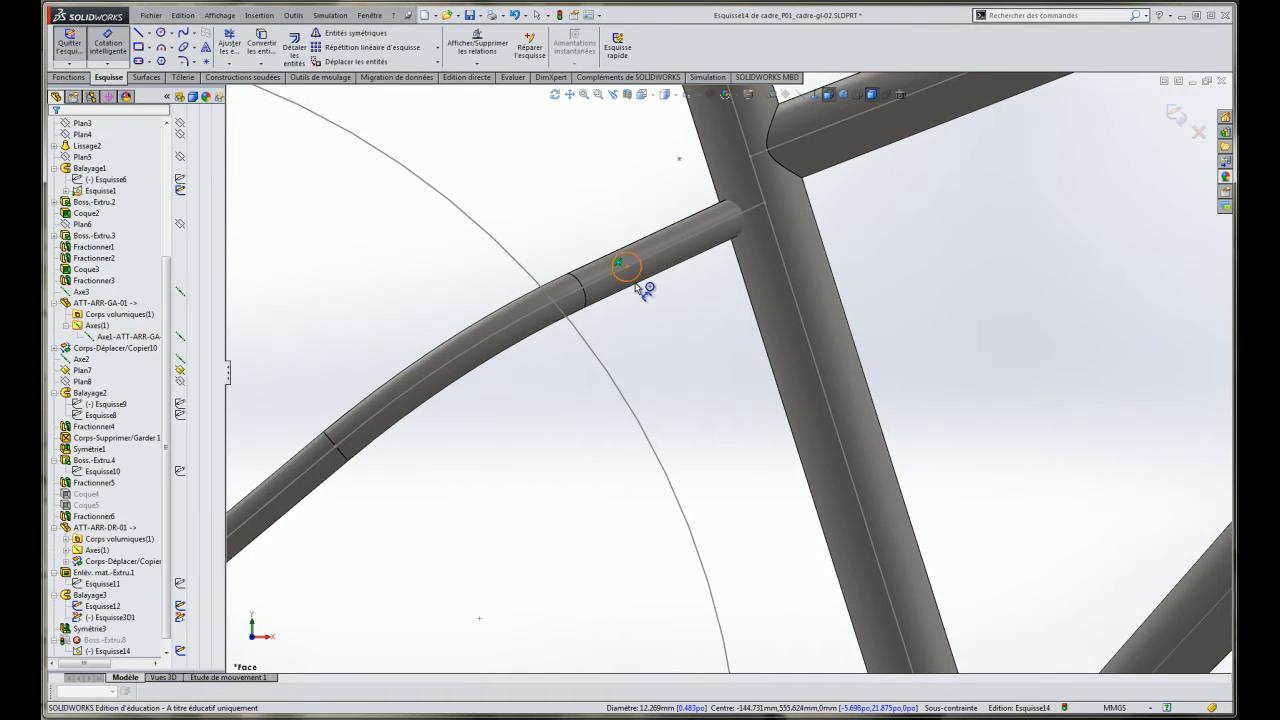
left_click(636, 280)
left_click(709, 322)
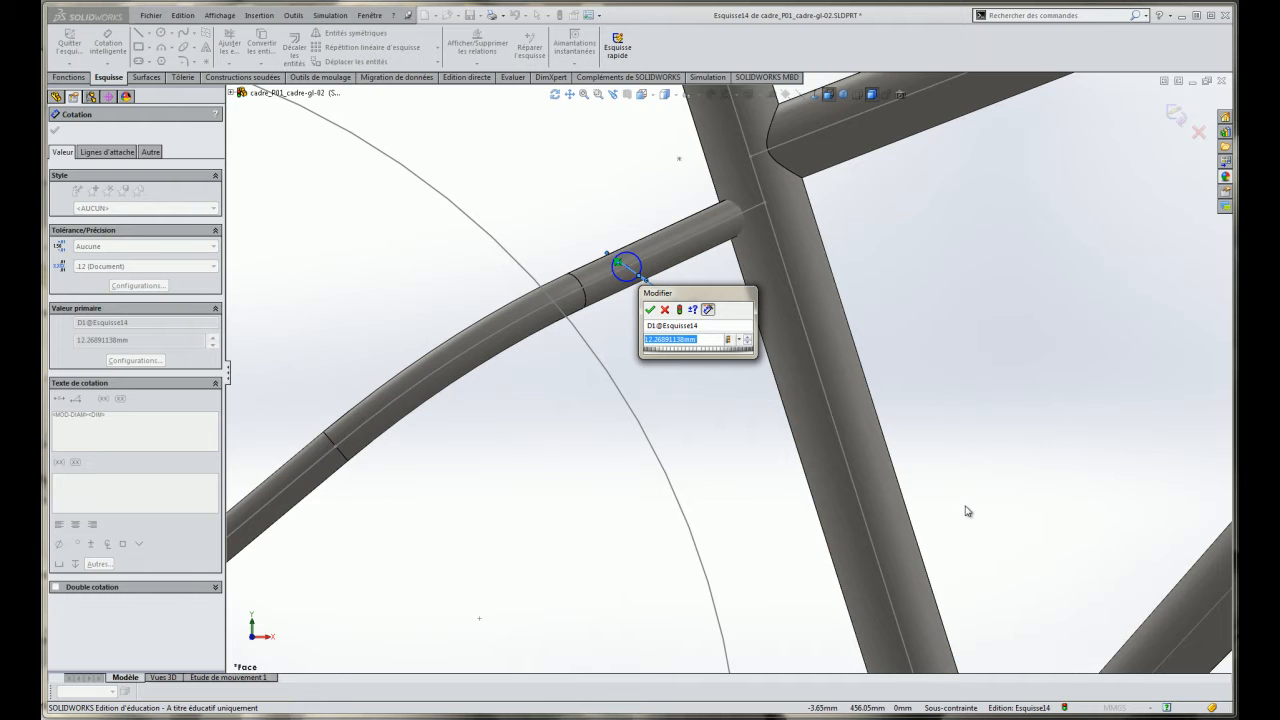
type("15")
key("Return")
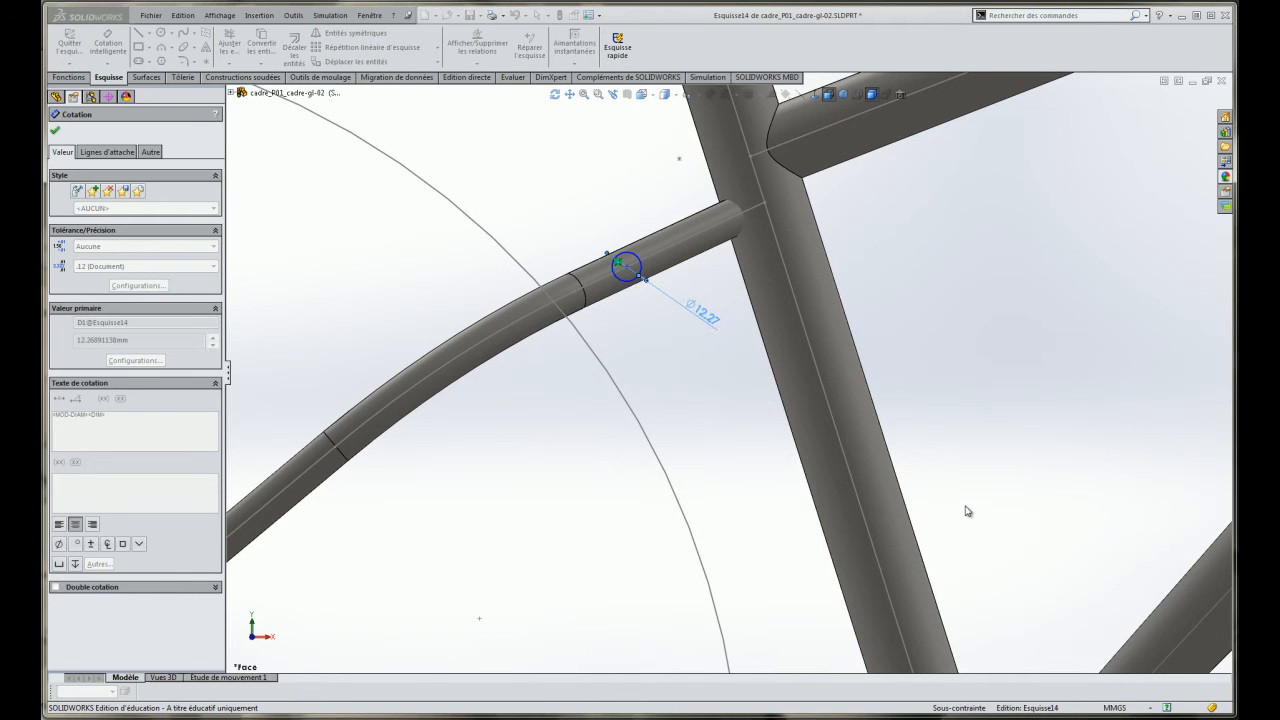
double_click(710, 322)
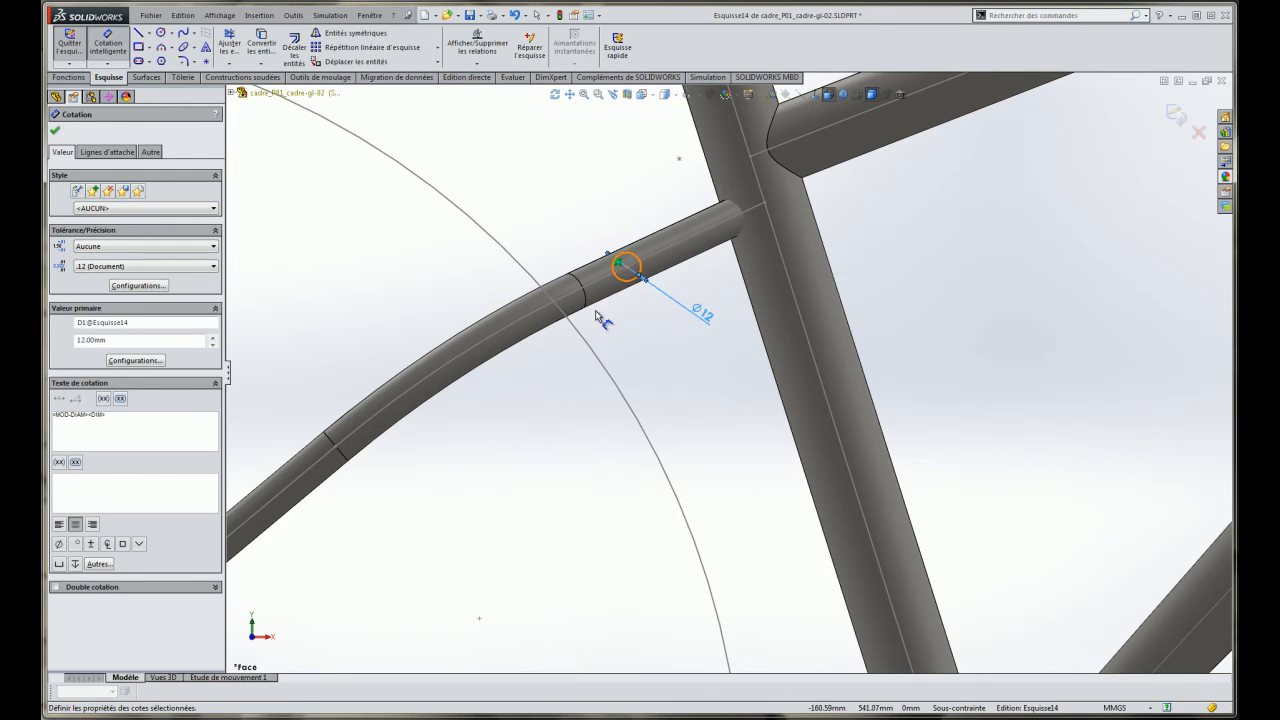
scroll(595, 310, "down", 3)
key("Escape")
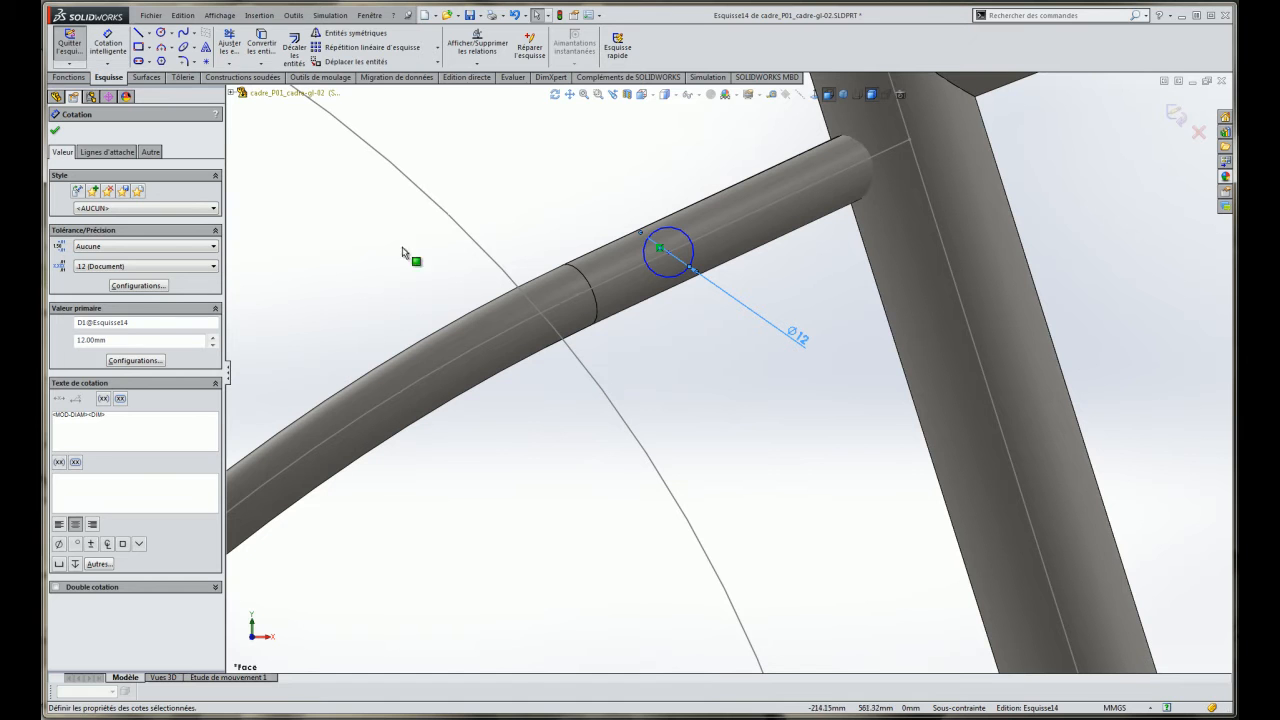
left_click(603, 374)
left_click(656, 276)
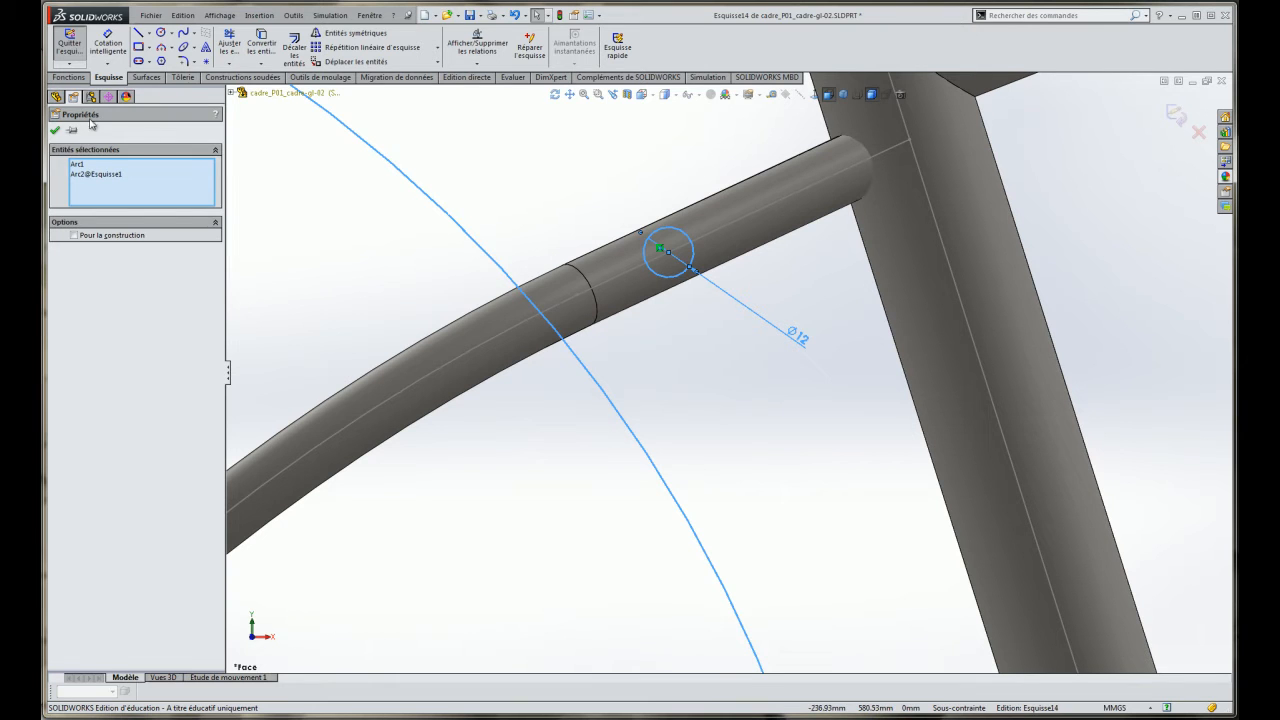
left_click(56, 133)
Dimension the small circle 25 mm from the rear wheel circle in Esquisse14, and exit the sketch.
left_click(108, 42)
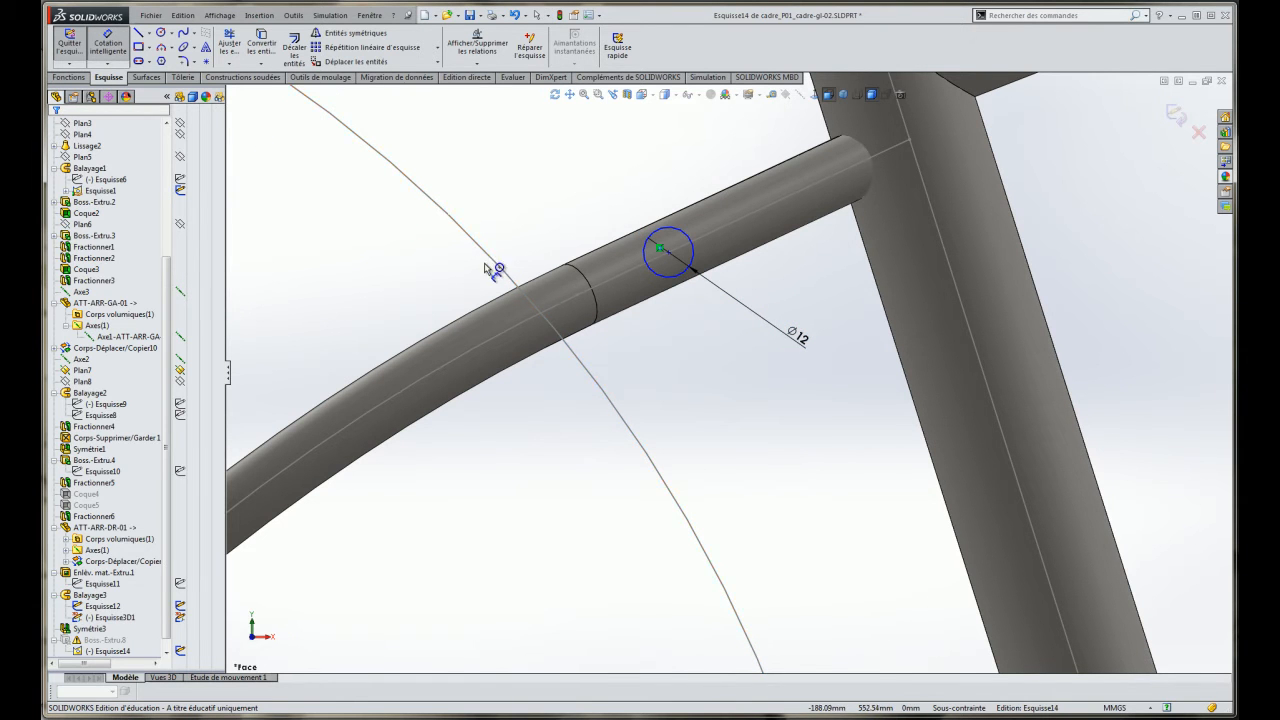
left_click(576, 356)
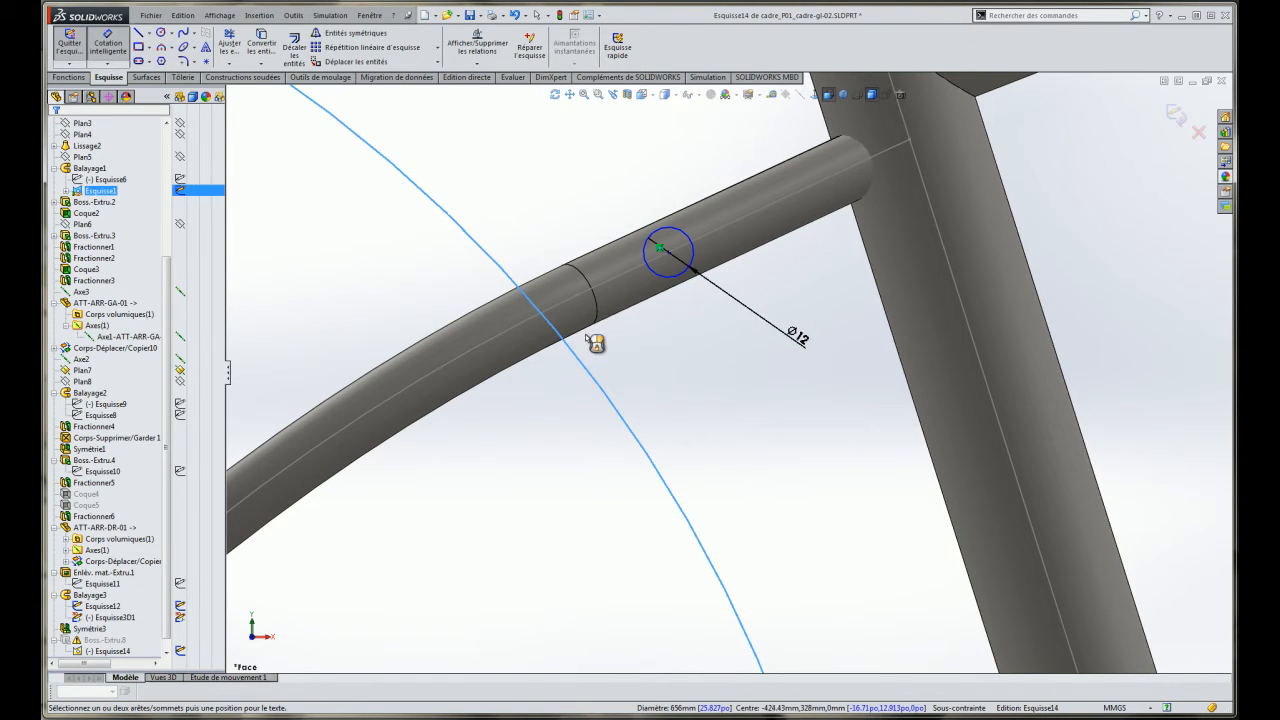
left_click(660, 279)
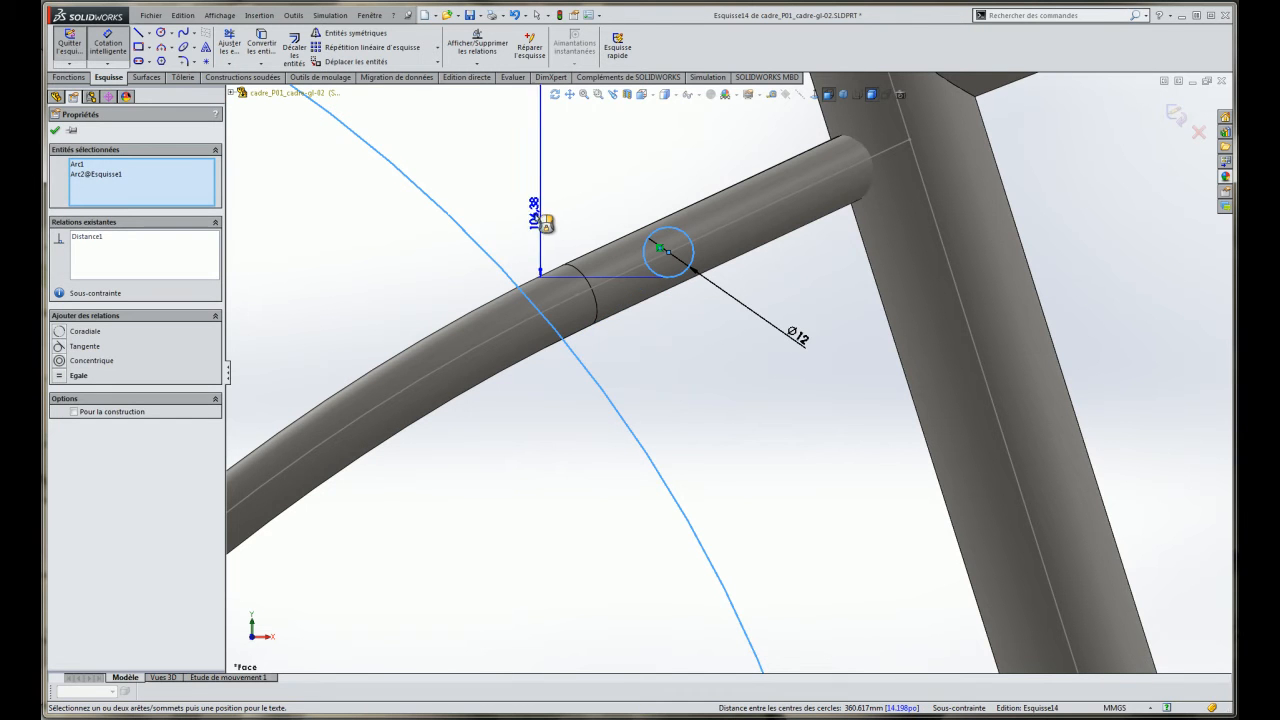
left_click(620, 352)
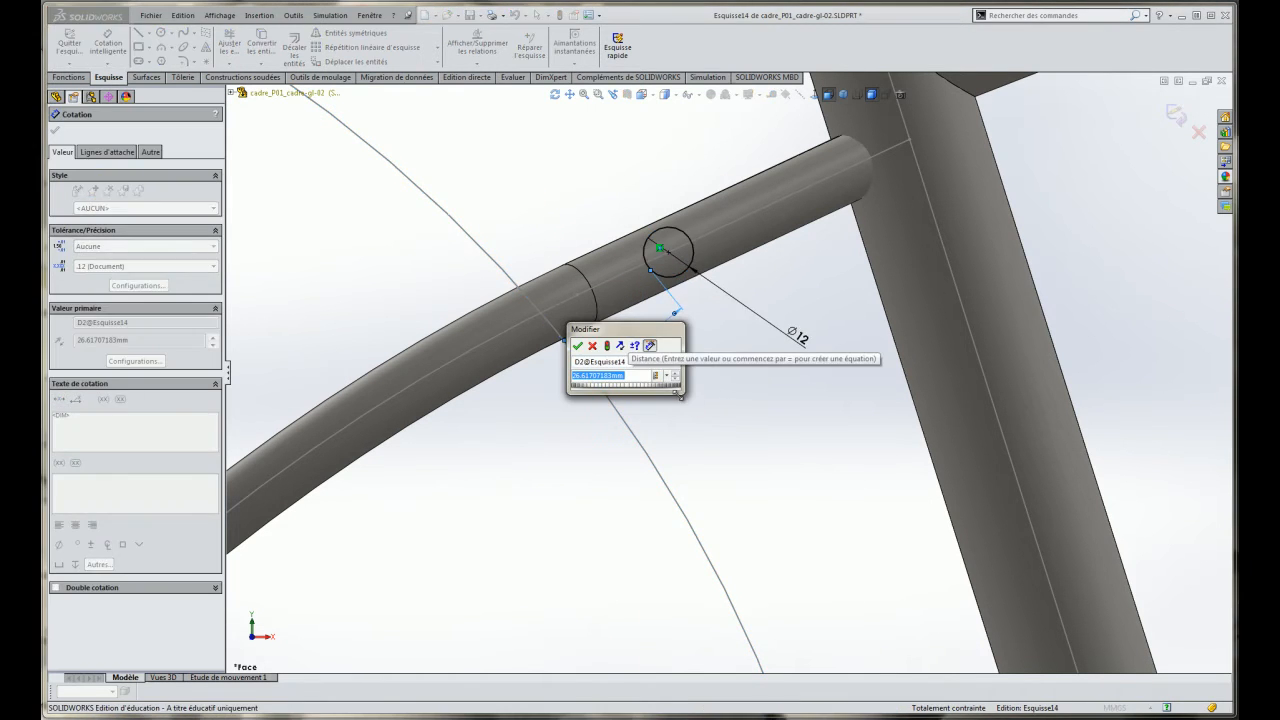
type("25")
key("Return")
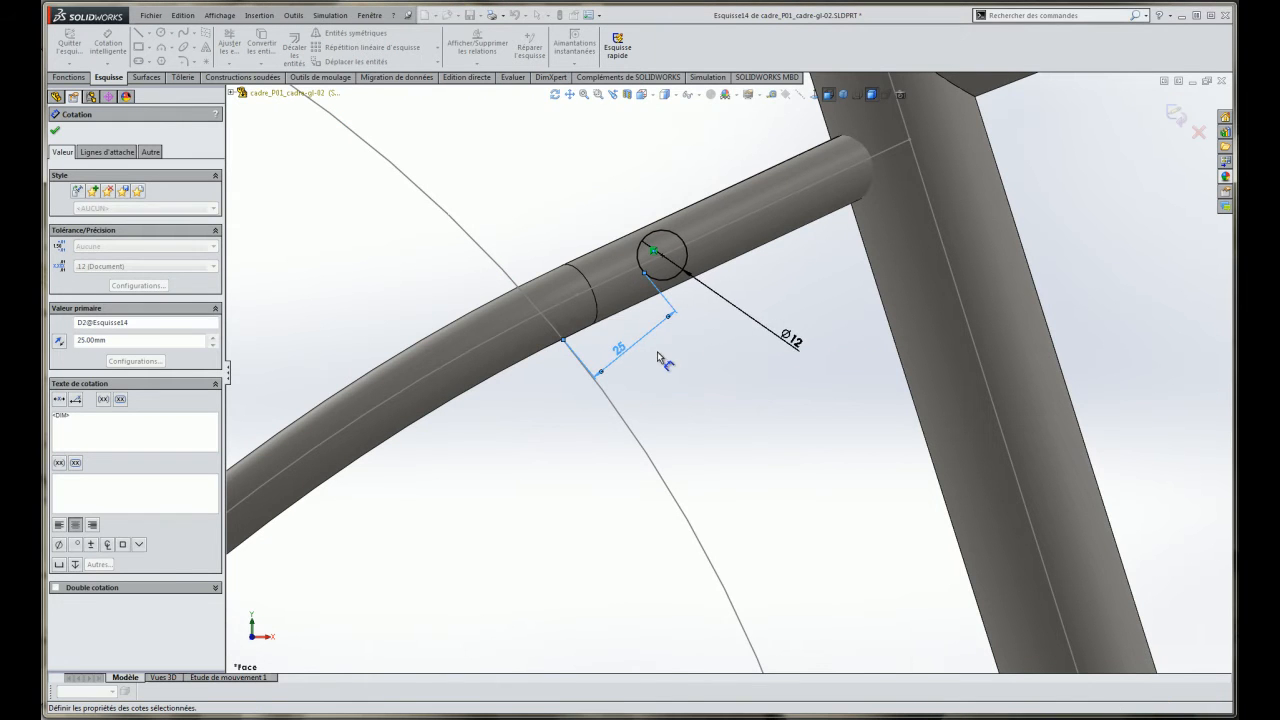
scroll(705, 413, "up", 6)
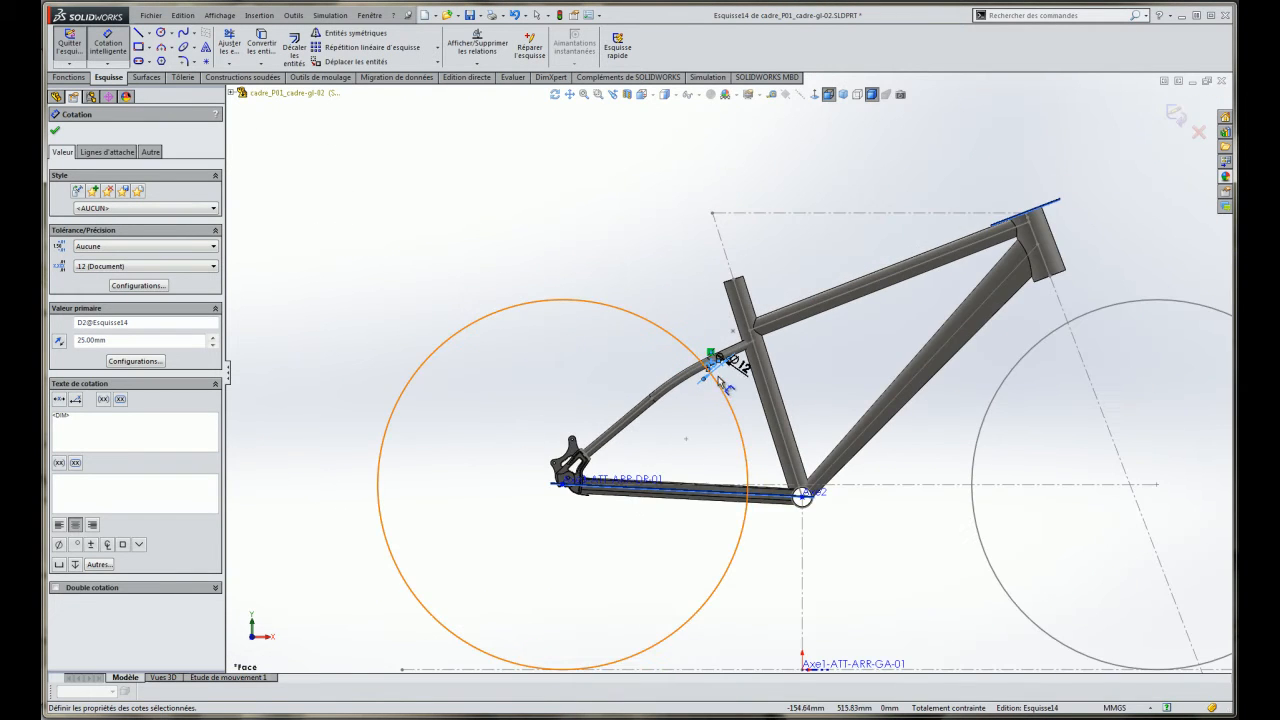
left_click(1176, 111)
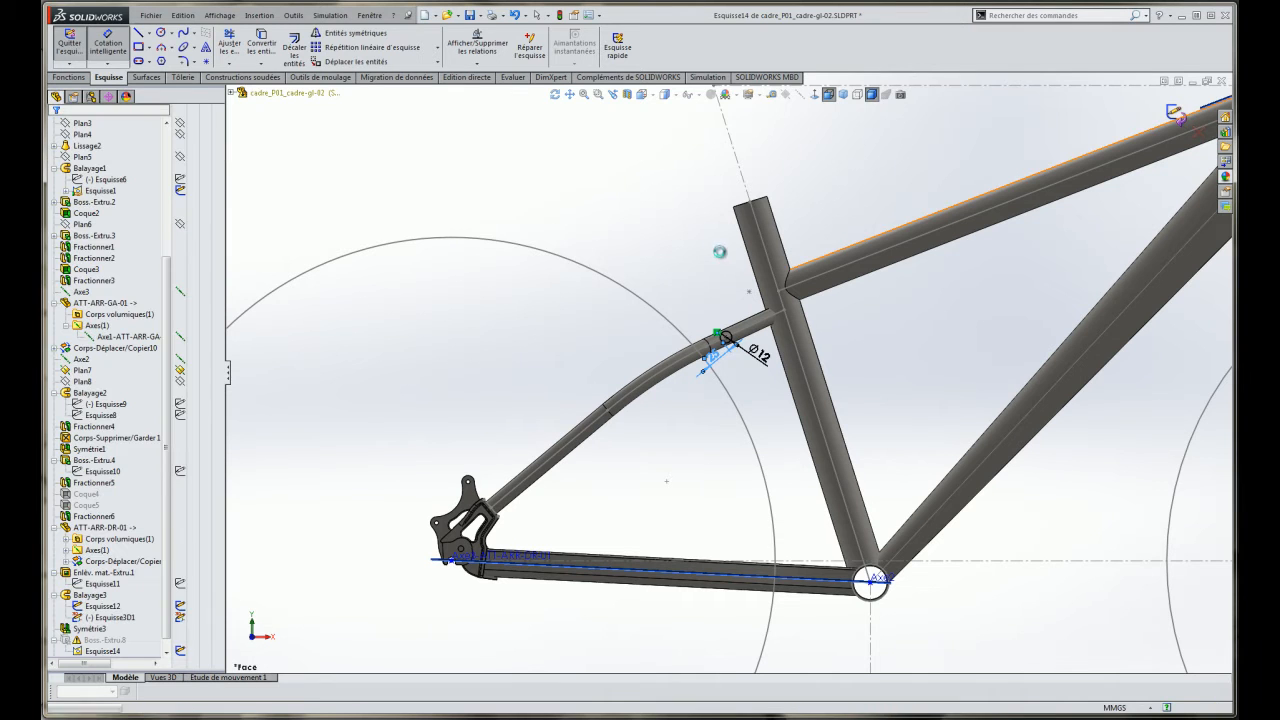
Edit the cross tube Boss.-Extru.8 so that Direction 2 extrudes up to body (Jusqu'au corps), with the mirrored stay Symétrie3 as target.
middle_click_drag(625, 231, 731, 306)
scroll(697, 350, "down", 5)
scroll(745, 345, "down", 3)
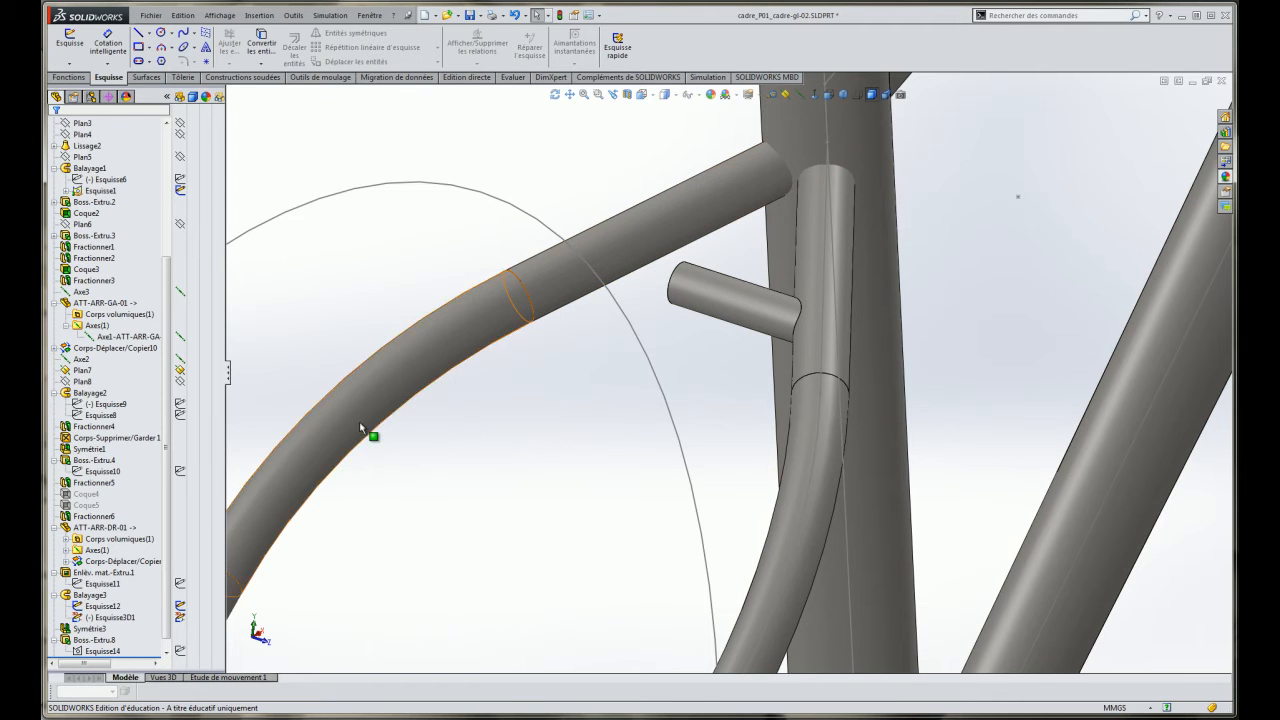
scroll(168, 556, "down", 1)
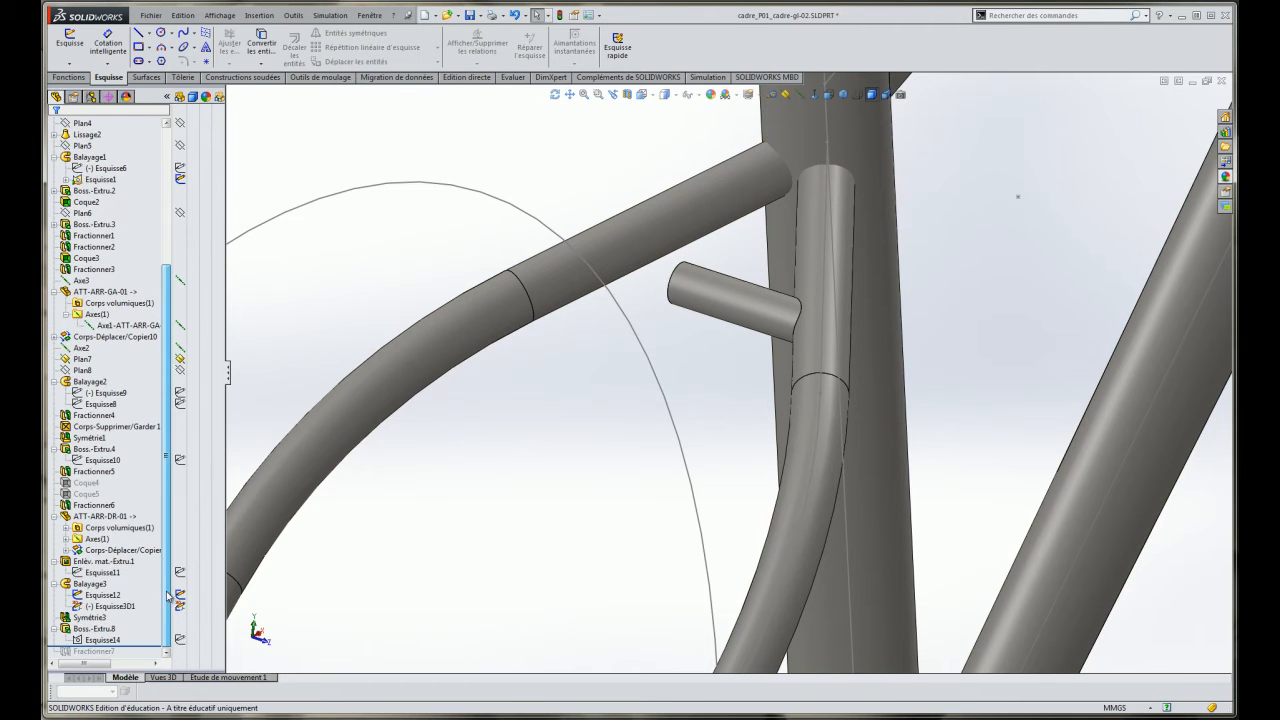
left_click(89, 629)
right_click(89, 630)
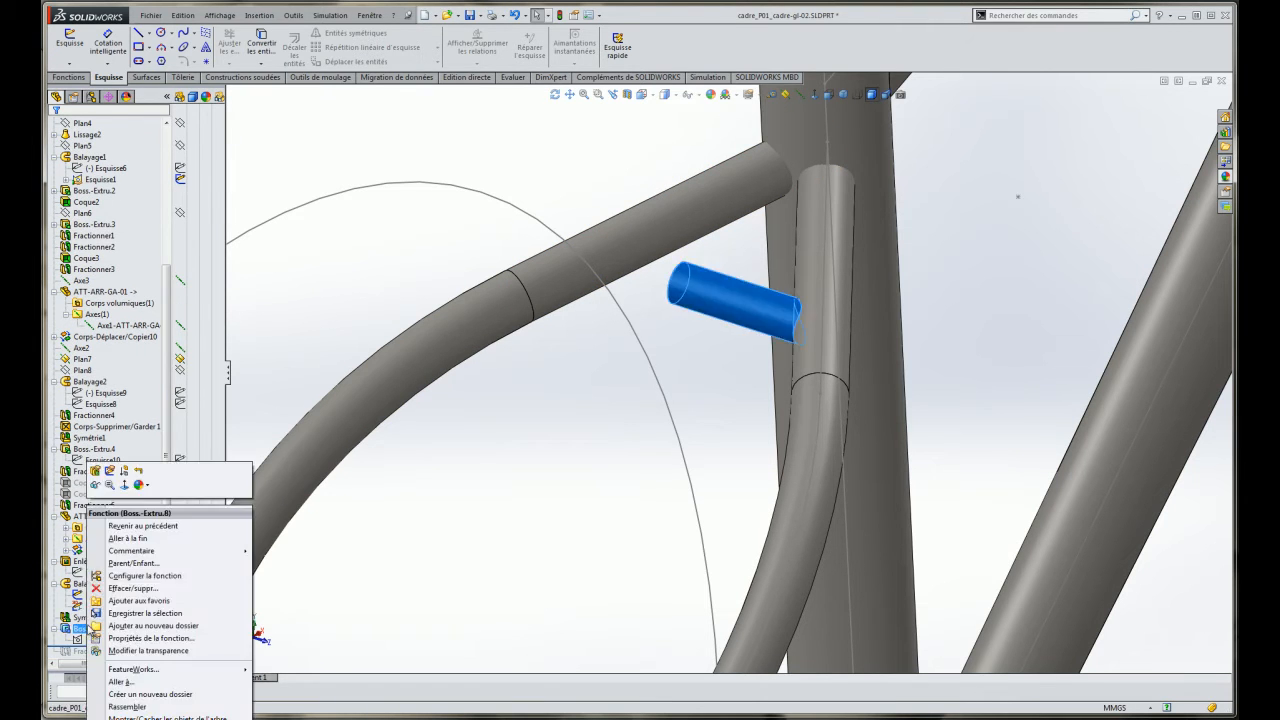
left_click(96, 472)
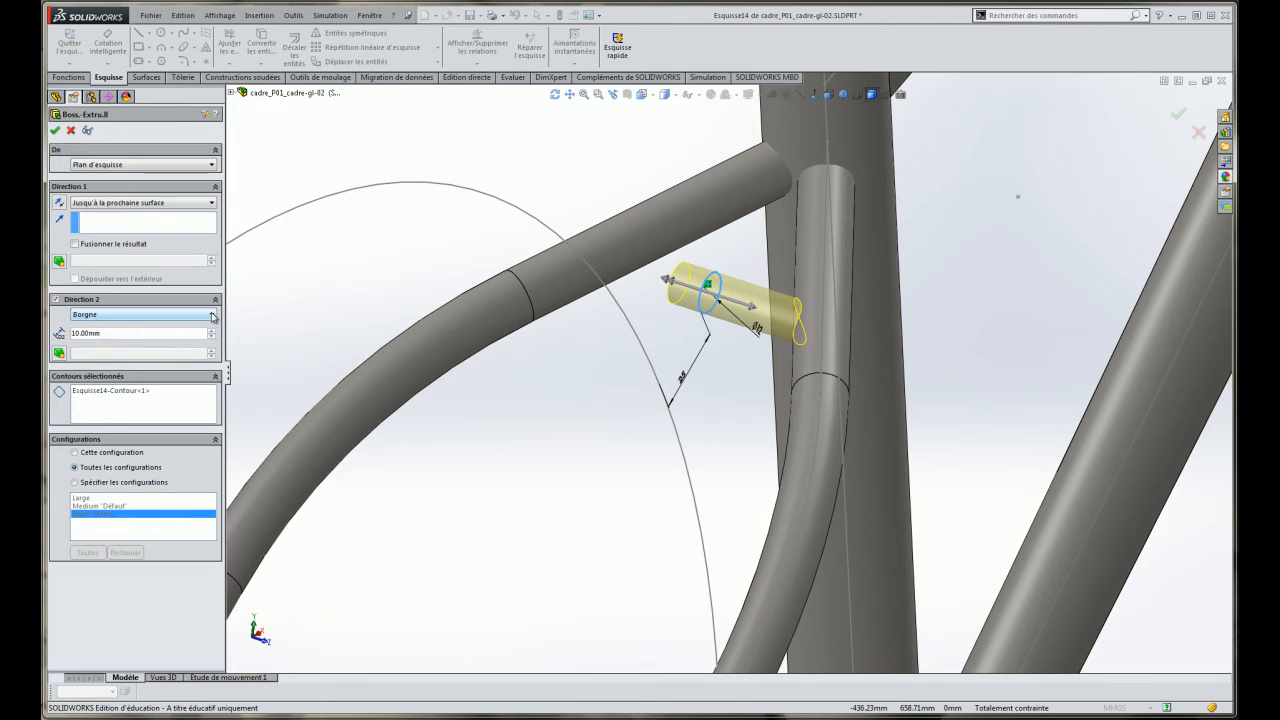
left_click(180, 314)
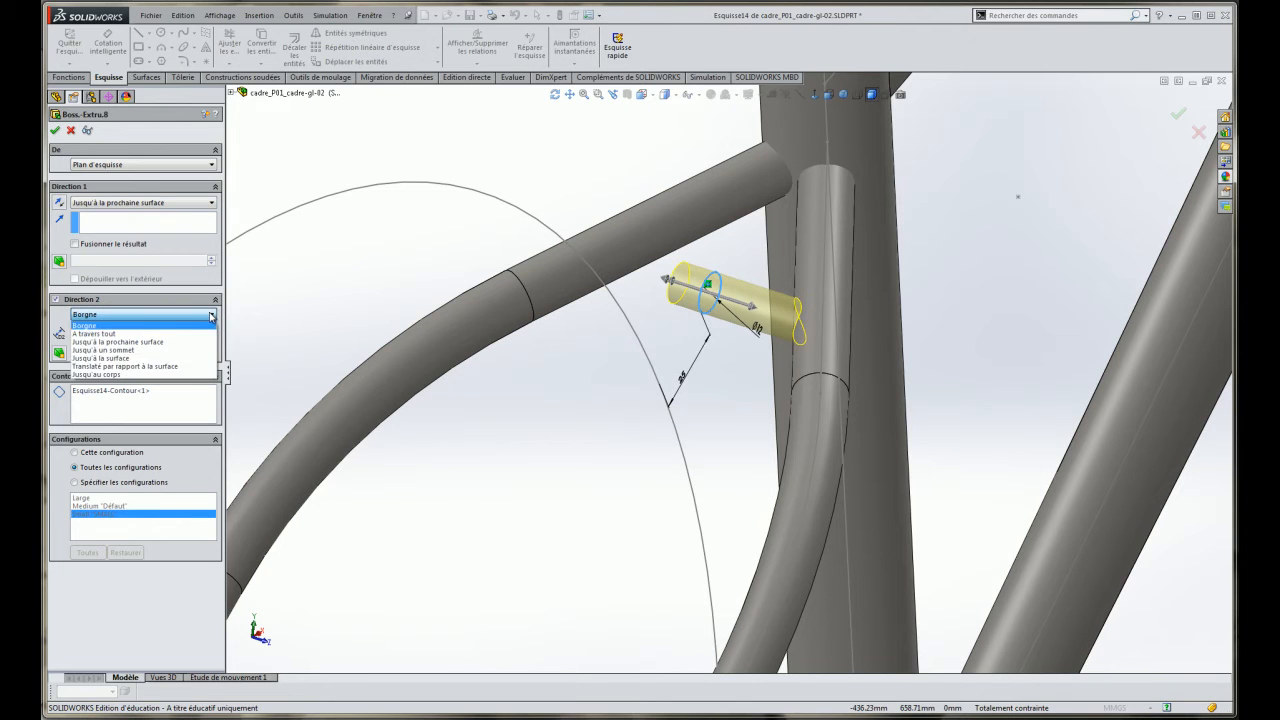
left_click(102, 375)
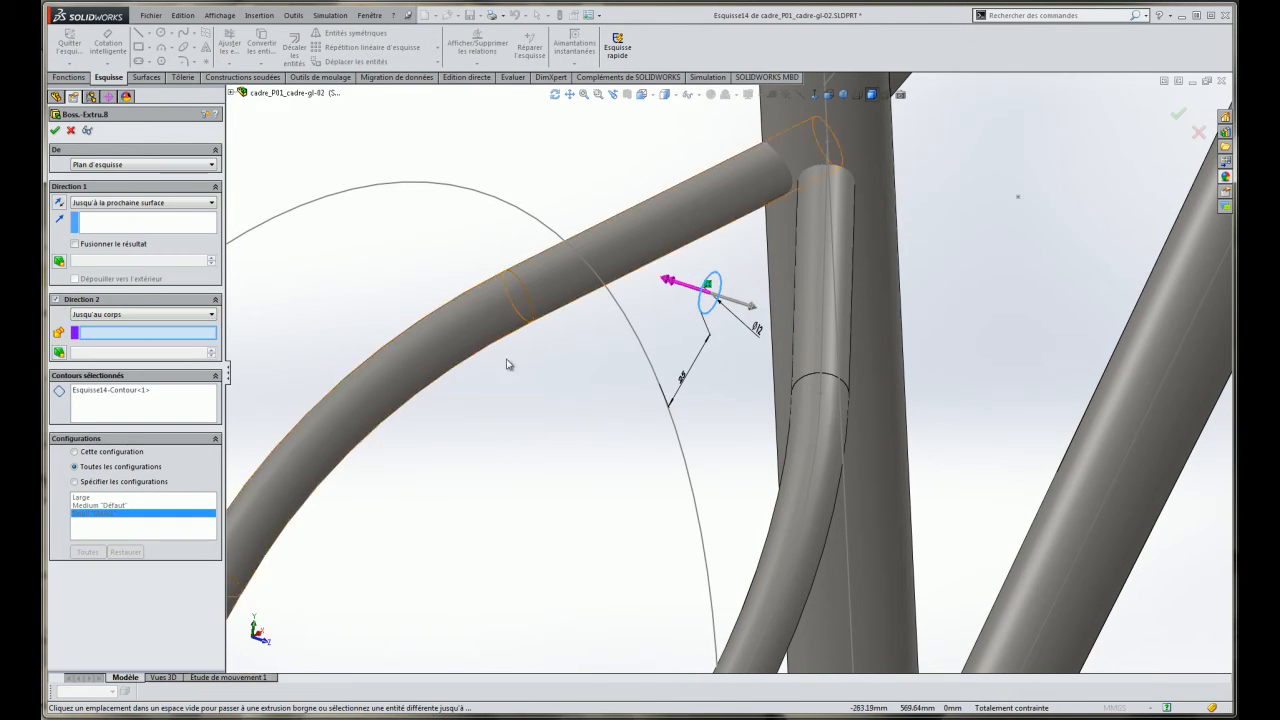
left_click(557, 300)
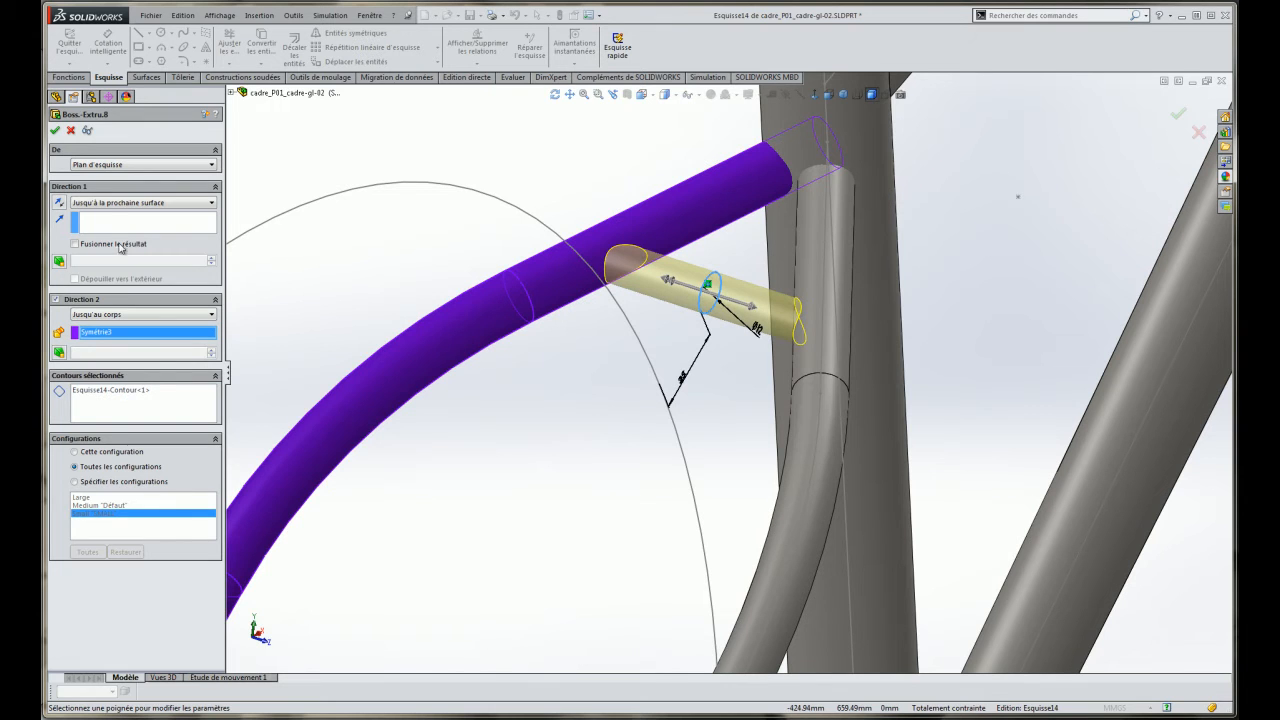
Set Direction 1 to Jusqu'au corps, and pick the straight upper face of the opposite stay as its direction reference.
left_click(104, 204)
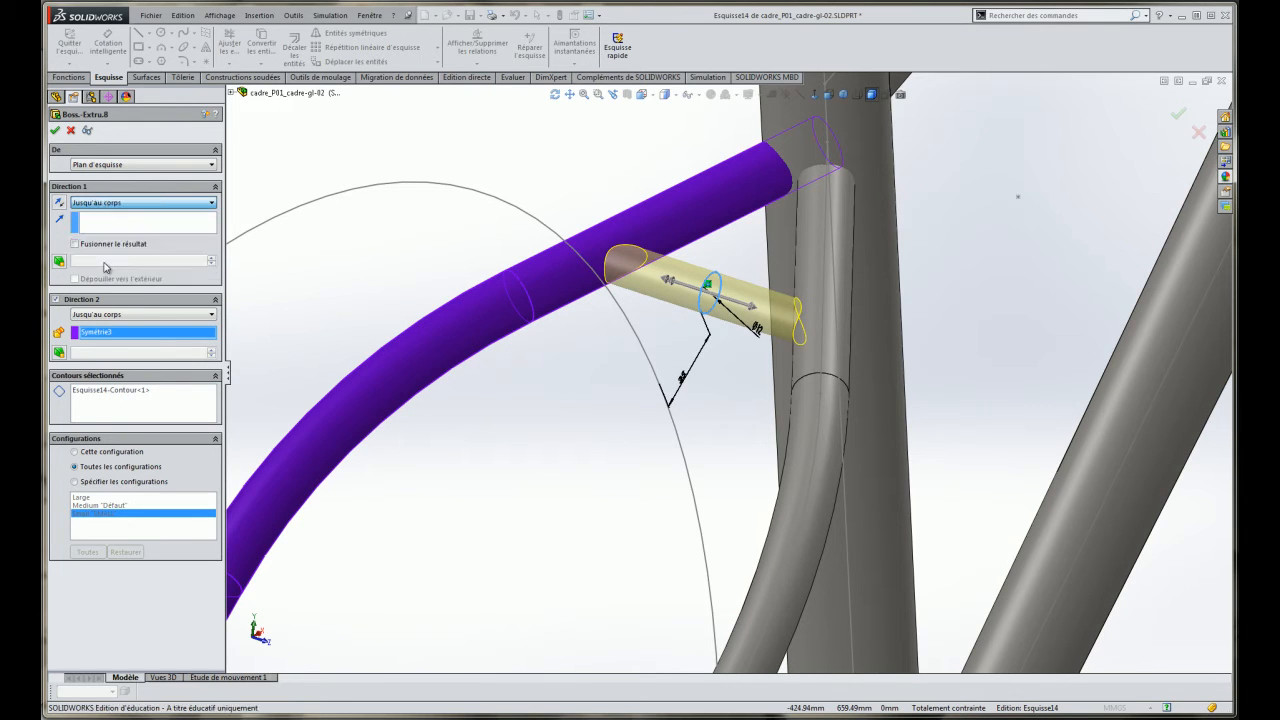
left_click(106, 266)
left_click(101, 226)
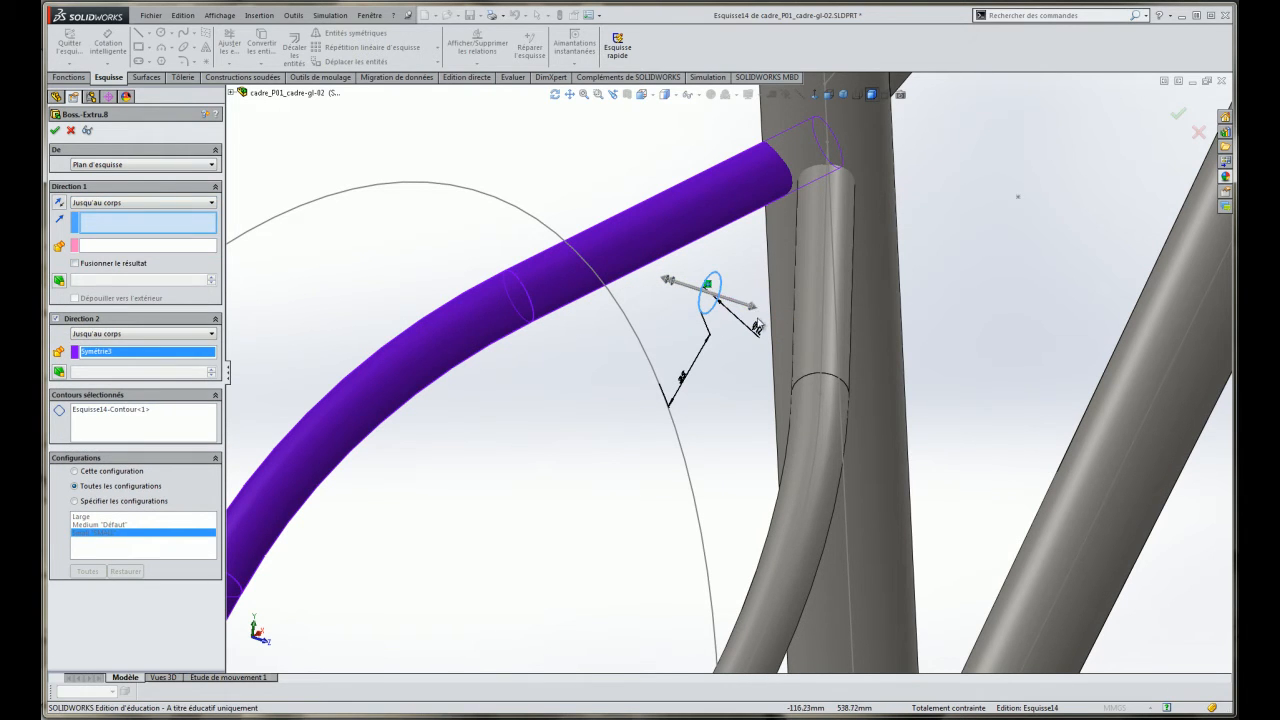
left_click(804, 327)
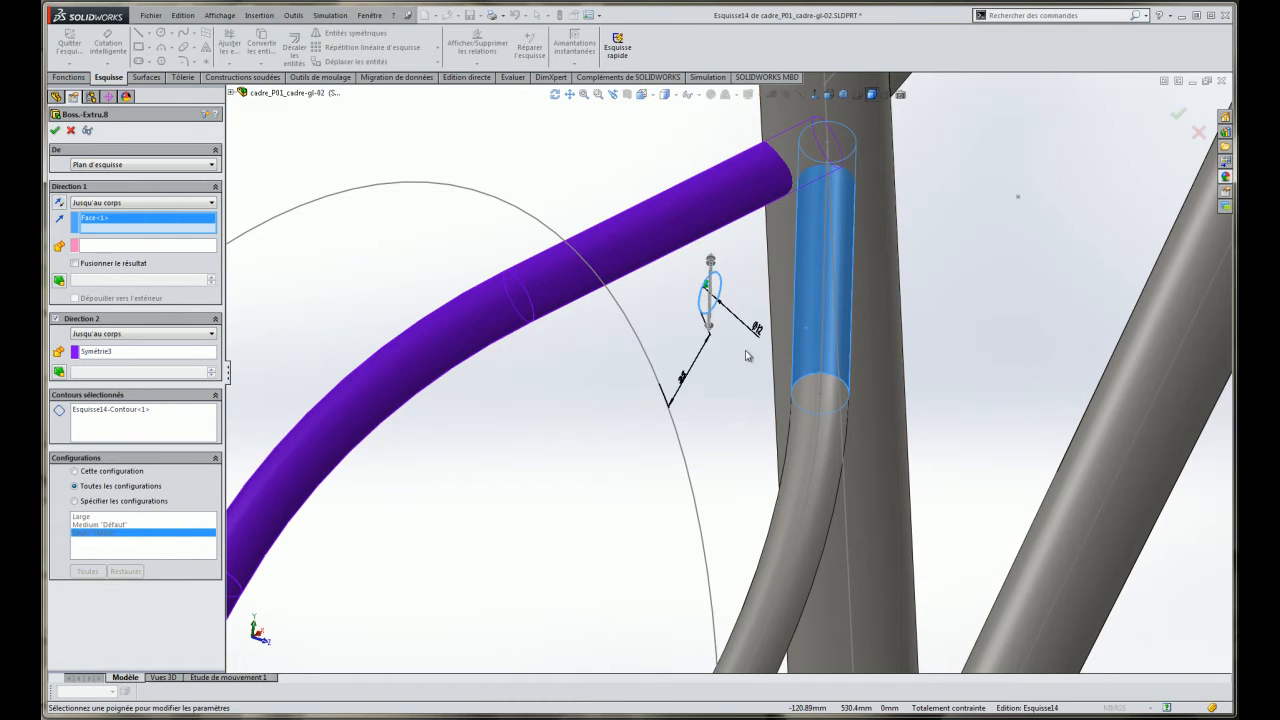
Examine how the lower cross tube near the bottom bracket meets the chainstays.
scroll(746, 351, "up", 3)
scroll(746, 351, "up", 2)
scroll(698, 511, "down", 8)
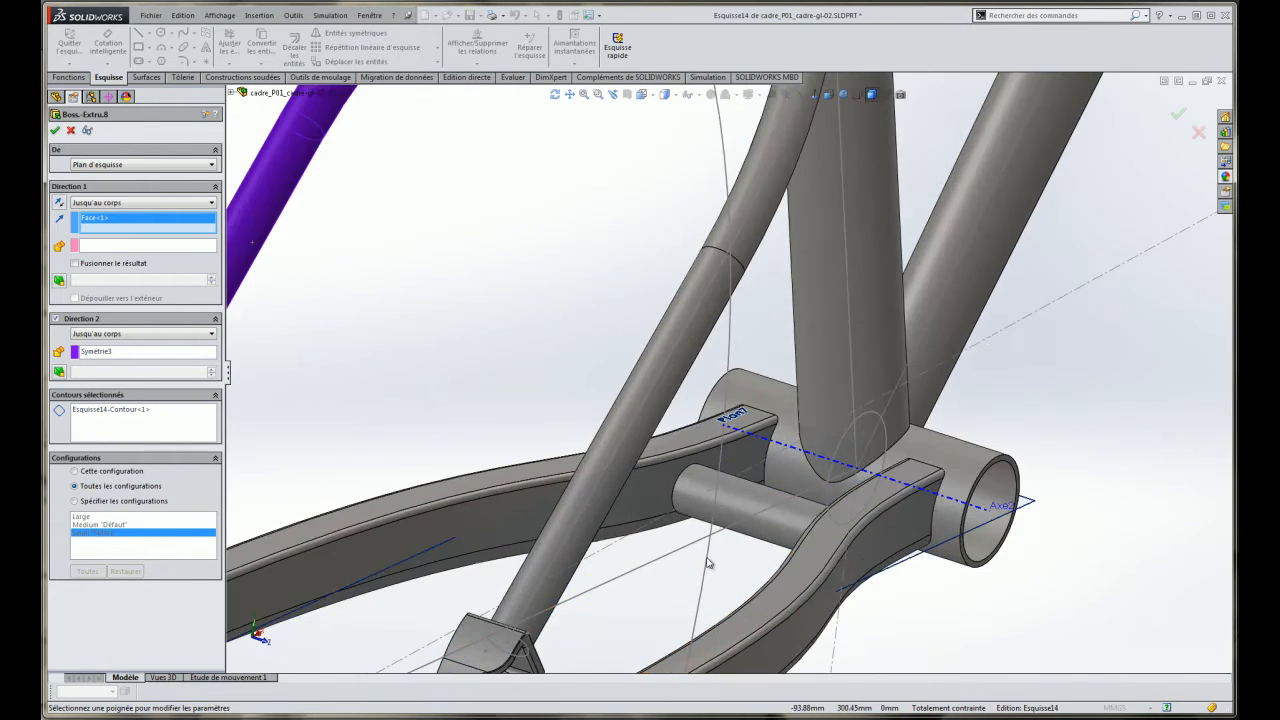
middle_click_drag(698, 511, 651, 449)
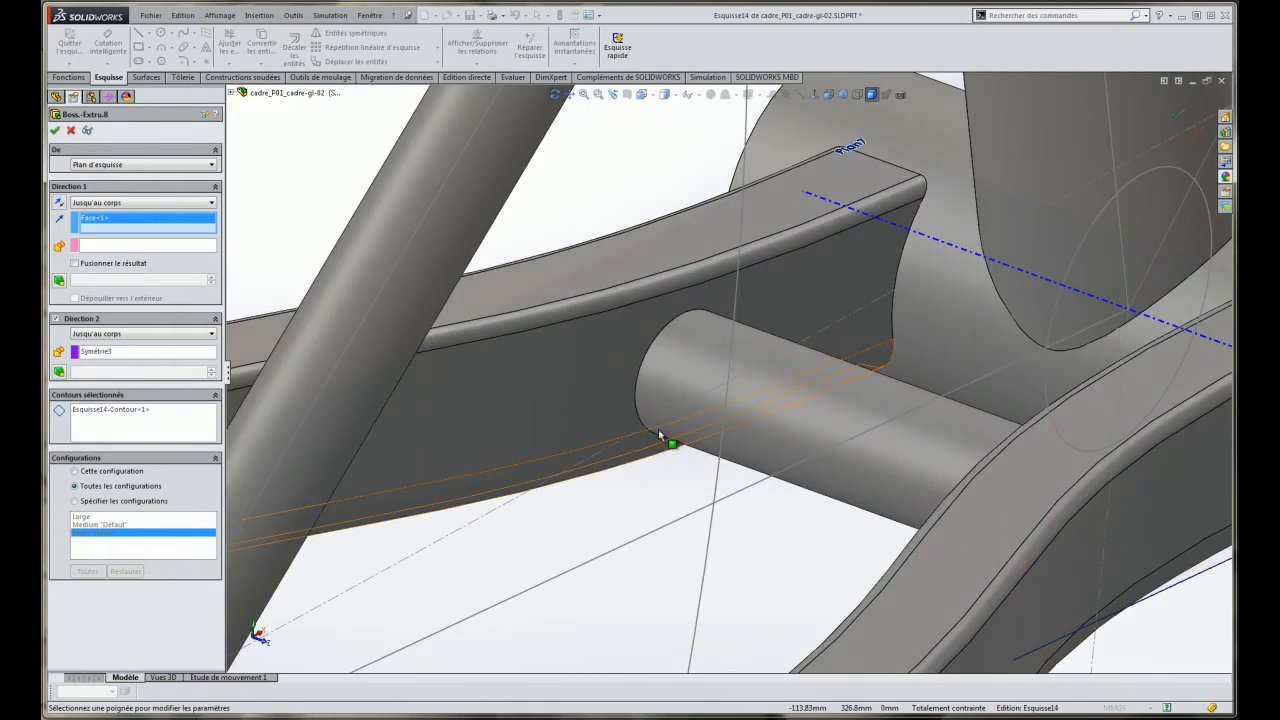
scroll(645, 380, "up", 10)
scroll(645, 215, "down", 3)
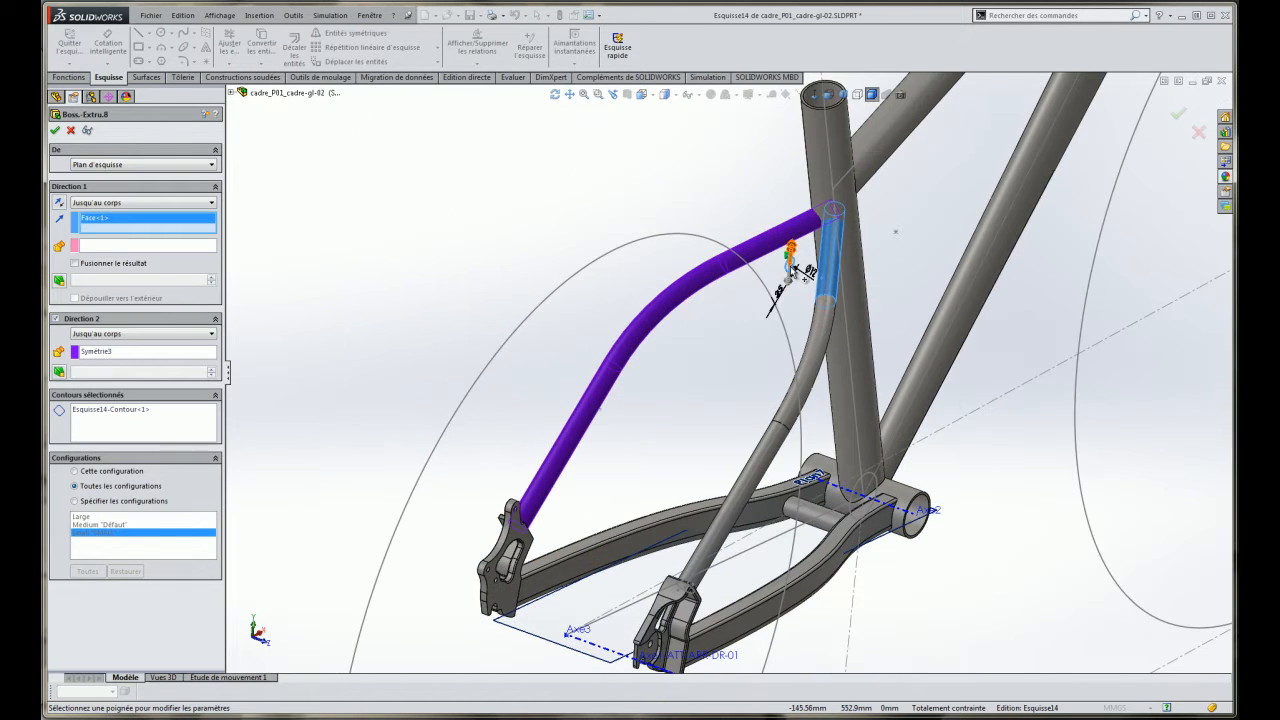
Clear Direction 1's face reference, set the stay body Balayage3 as its target, and apply the Boss.-Extru.8 changes.
scroll(1157, 128, "down", 3)
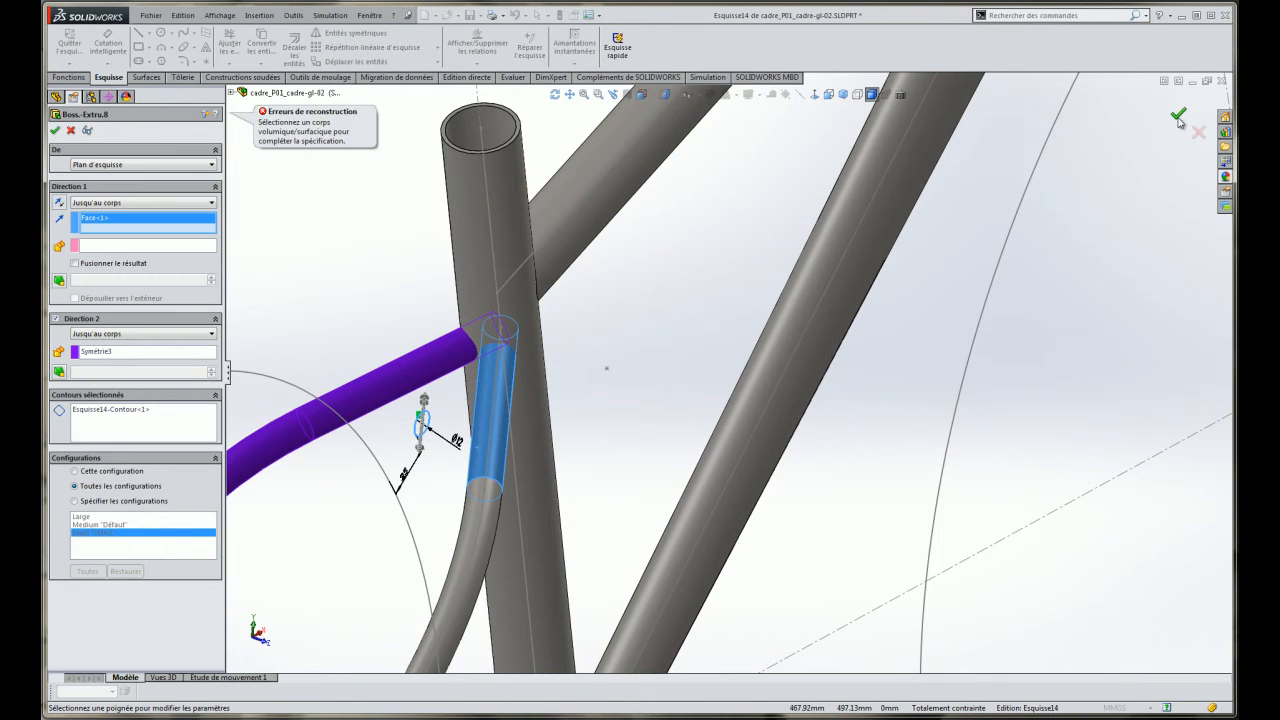
scroll(359, 297, "up", 2)
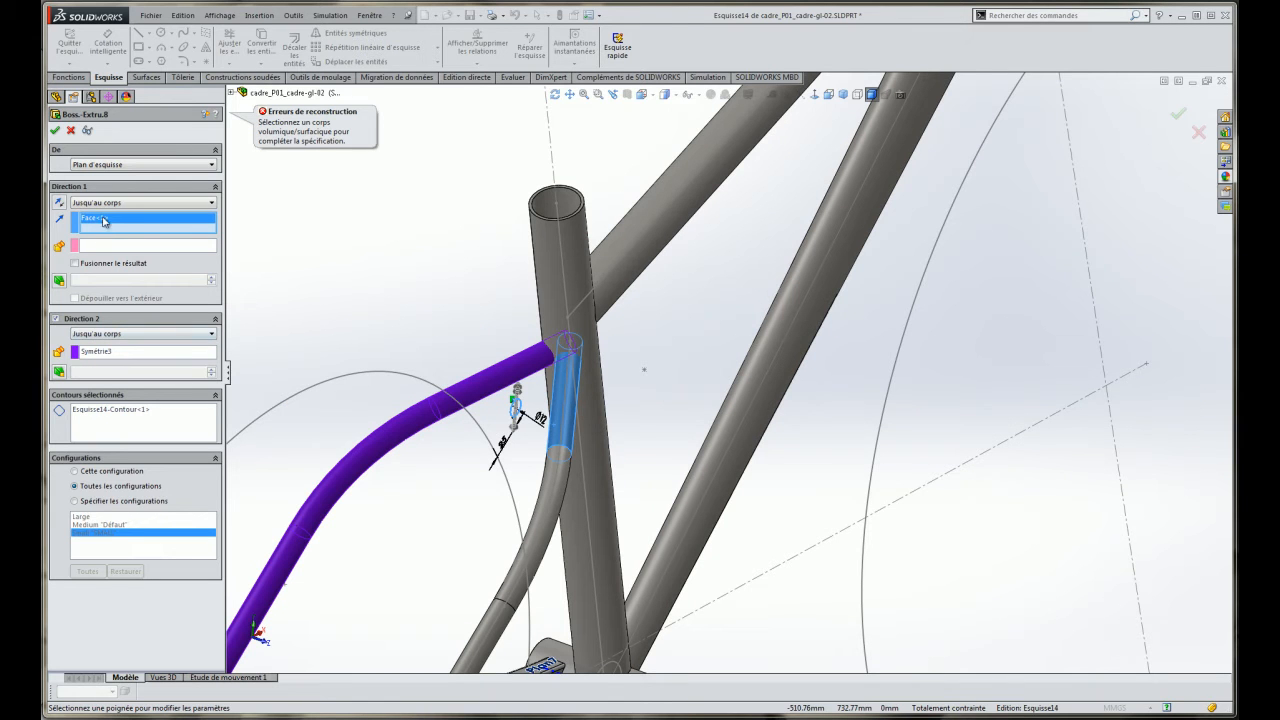
right_click(110, 224)
left_click(176, 246)
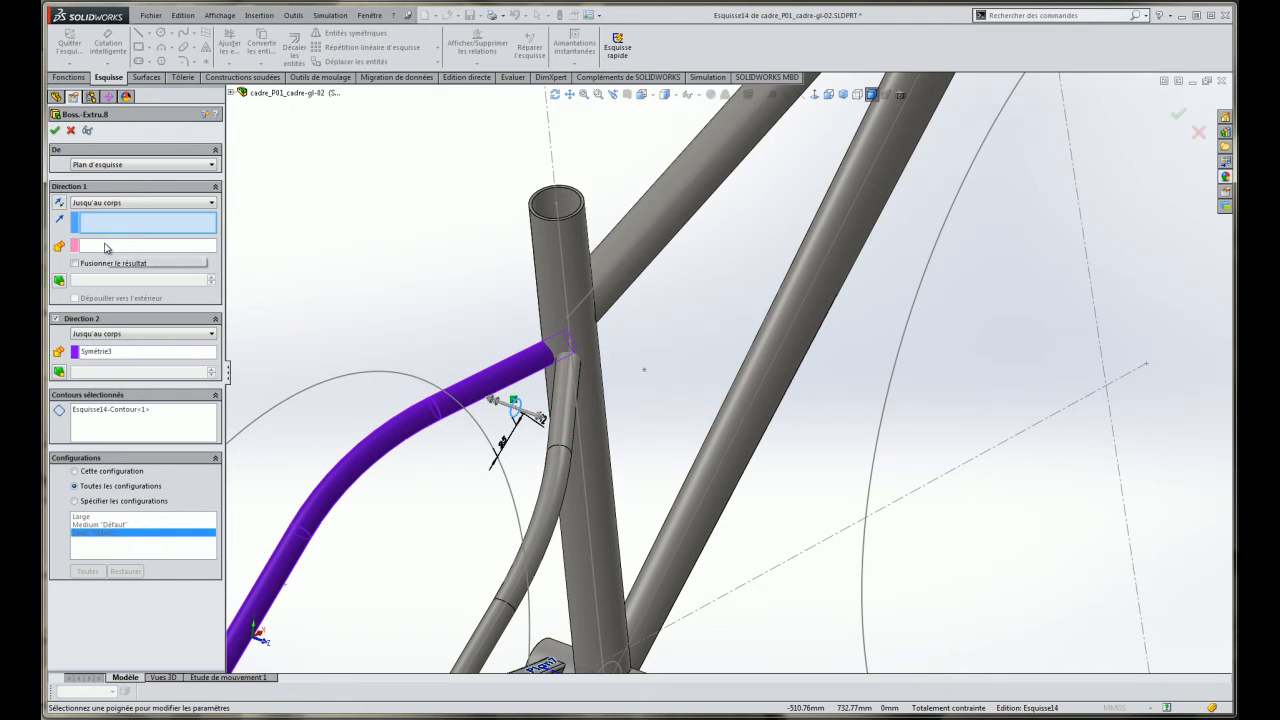
left_click(565, 445)
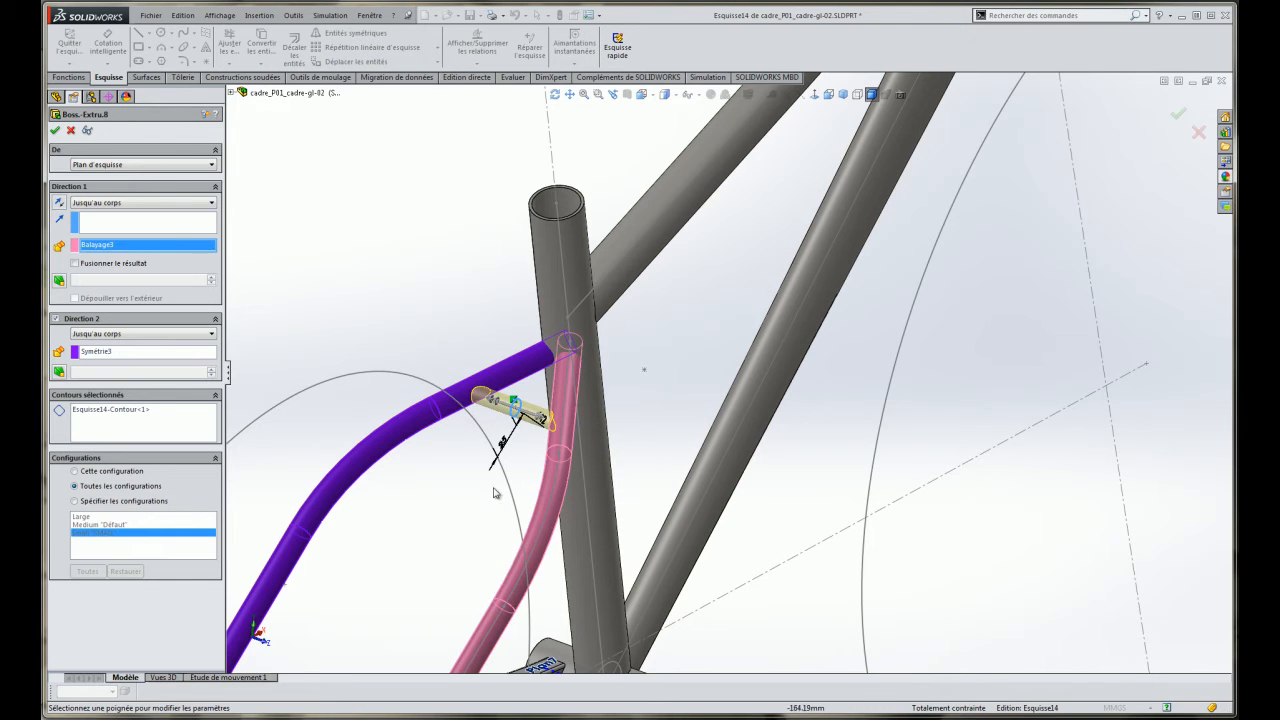
scroll(514, 408, "down", 3)
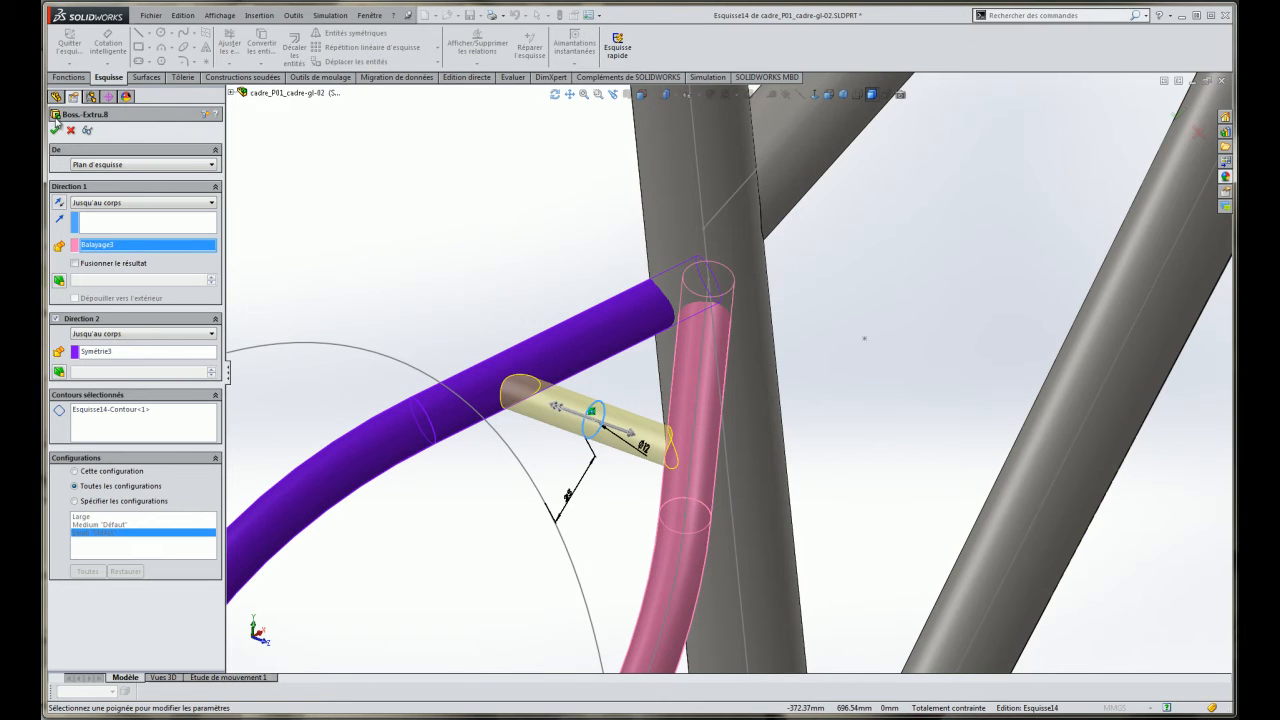
left_click(55, 131)
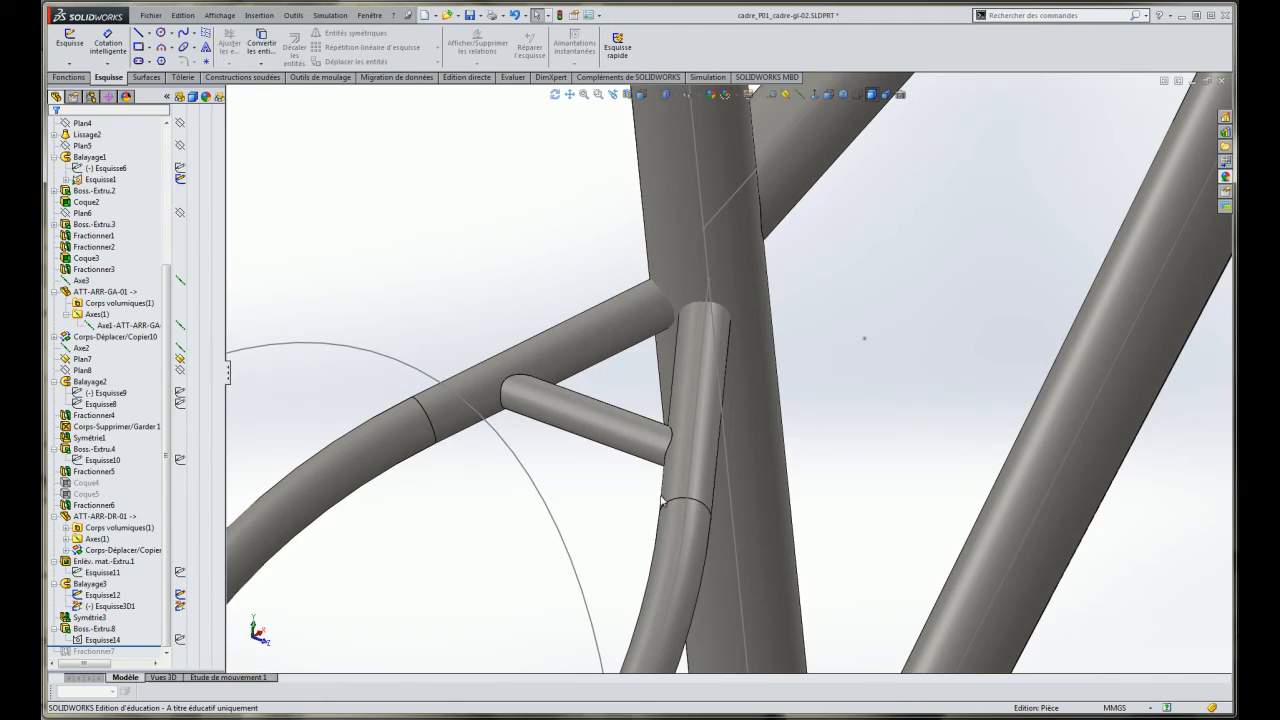
Inspect the ends of the lower cross tube Boss.-Extru.4 where they join the chainstays near the bottom bracket.
scroll(614, 500, "up", 5)
scroll(720, 560, "down", 10)
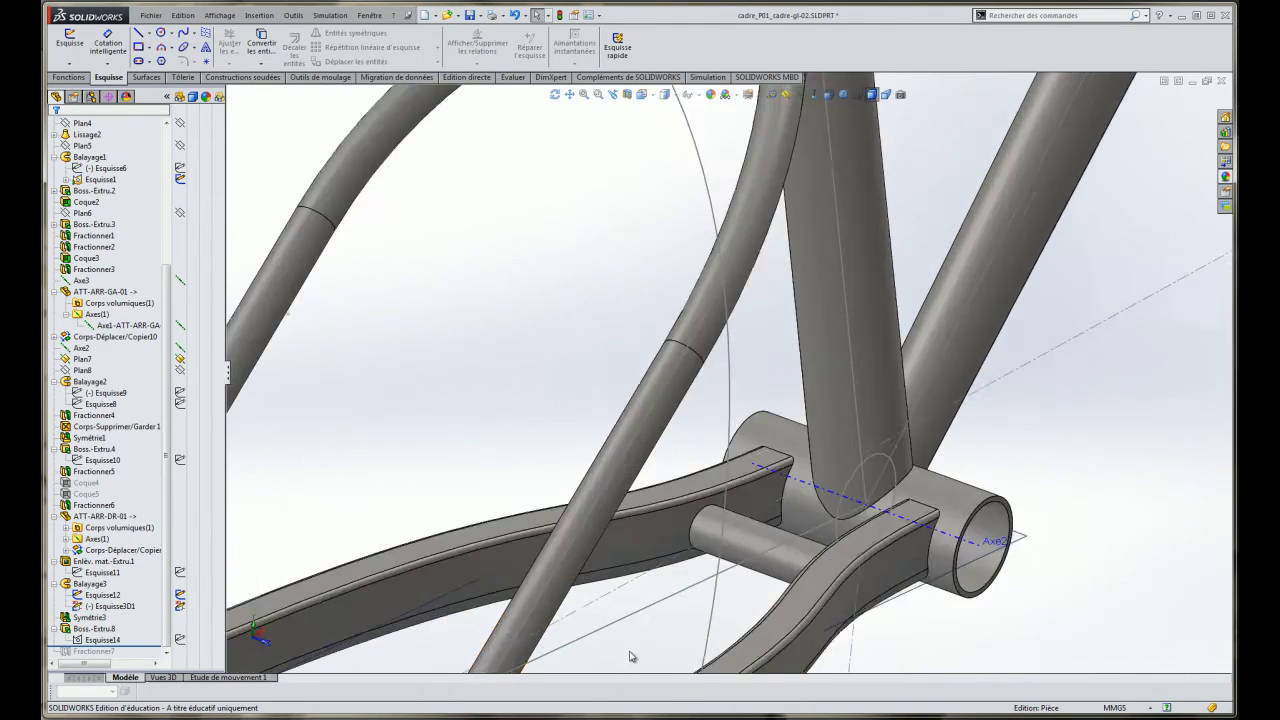
scroll(720, 277, "down", 10)
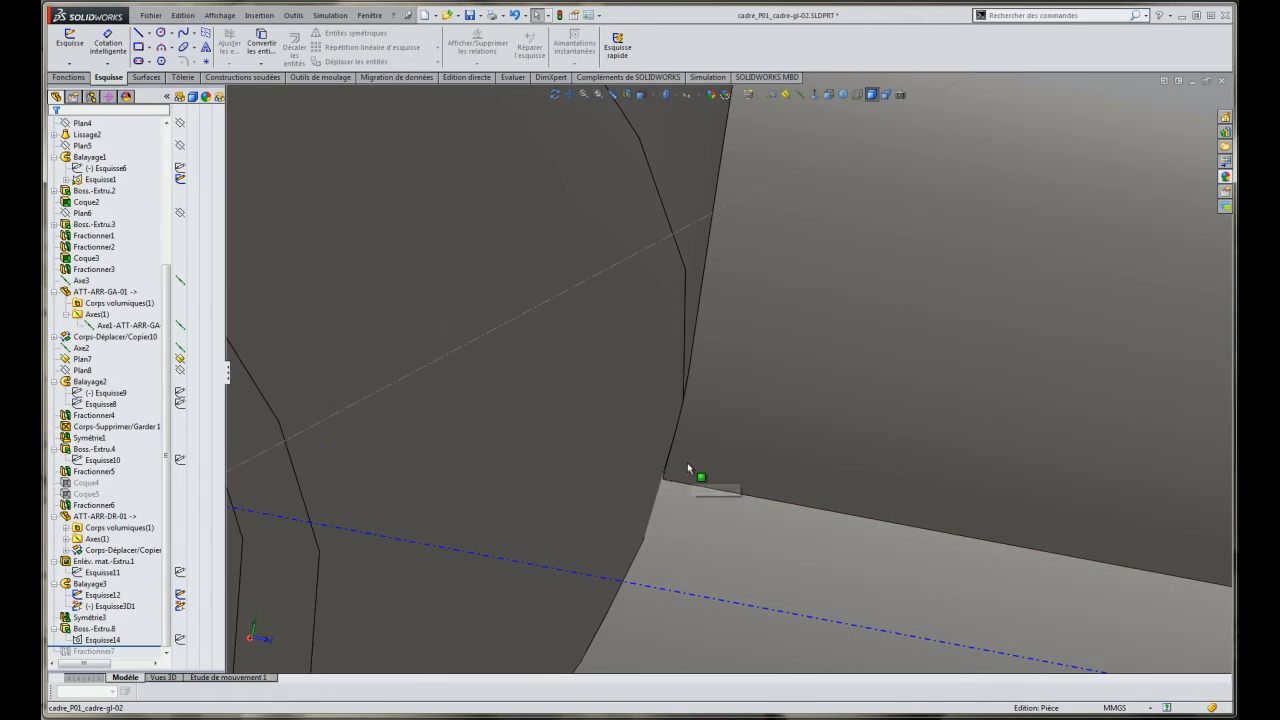
middle_click_drag(618, 468, 690, 447)
scroll(681, 470, "down", 2)
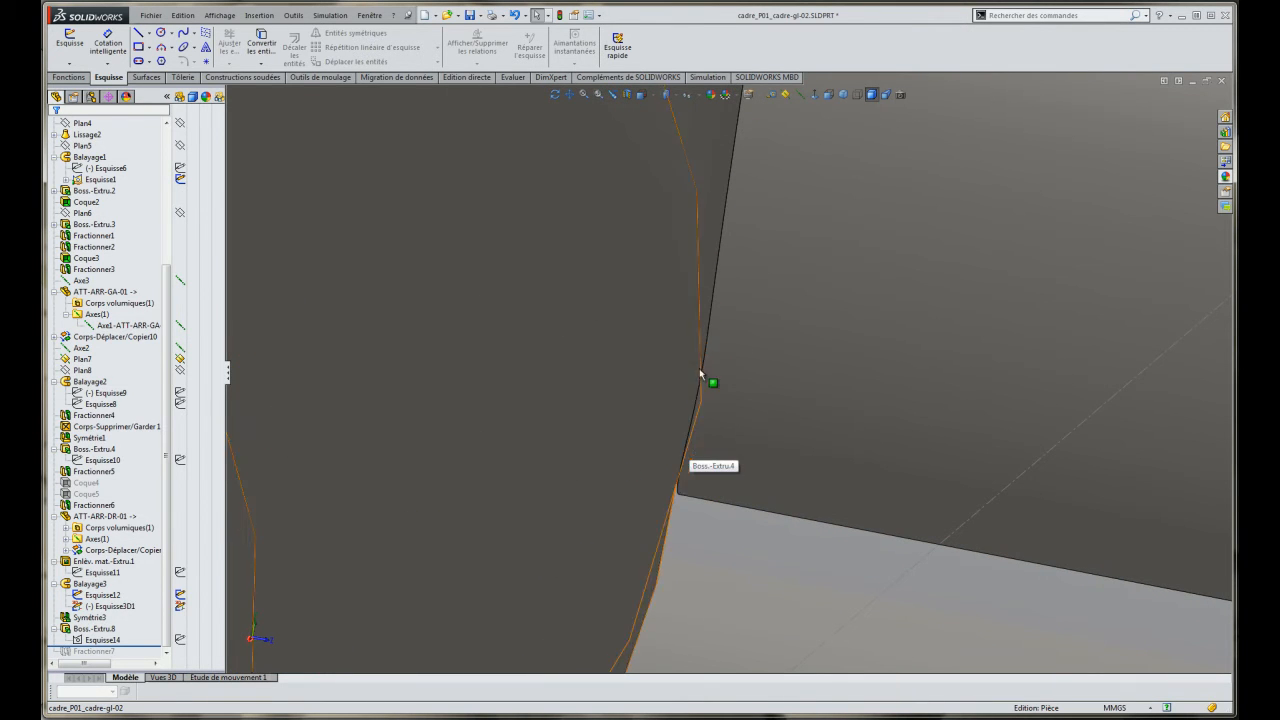
scroll(692, 405, "up", 6)
scroll(684, 426, "down", 5)
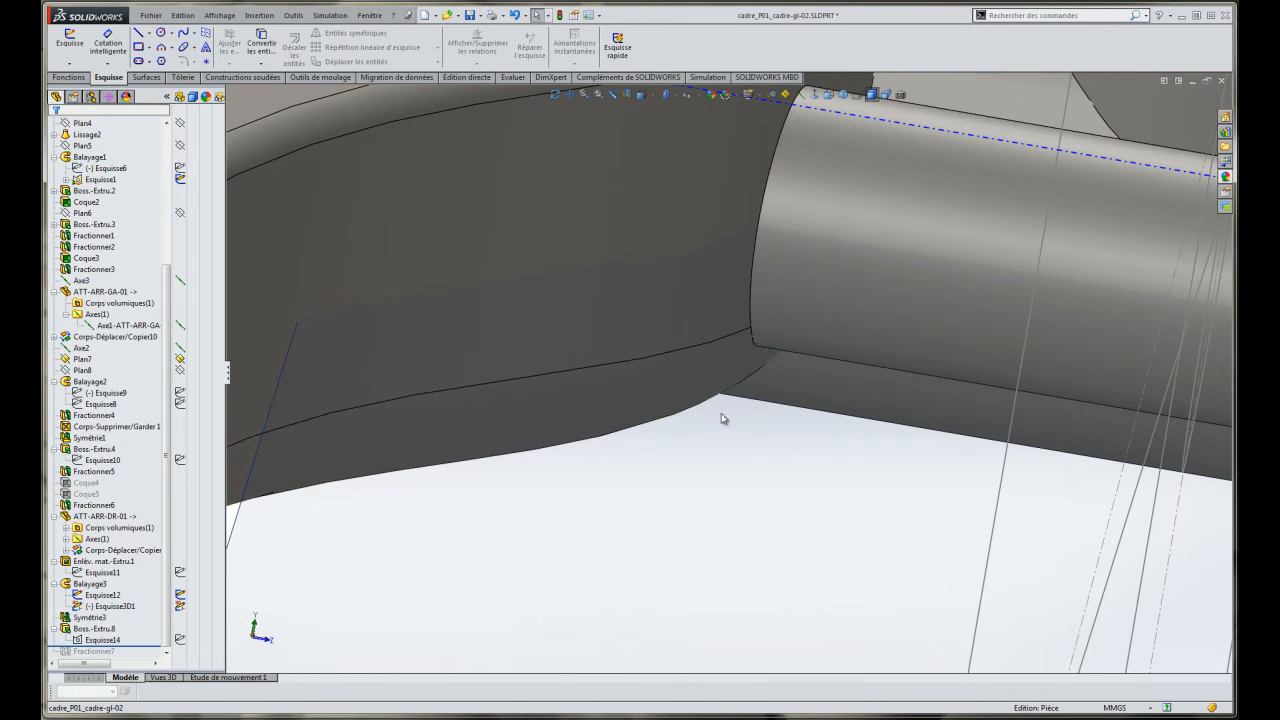
scroll(712, 418, "up", 5)
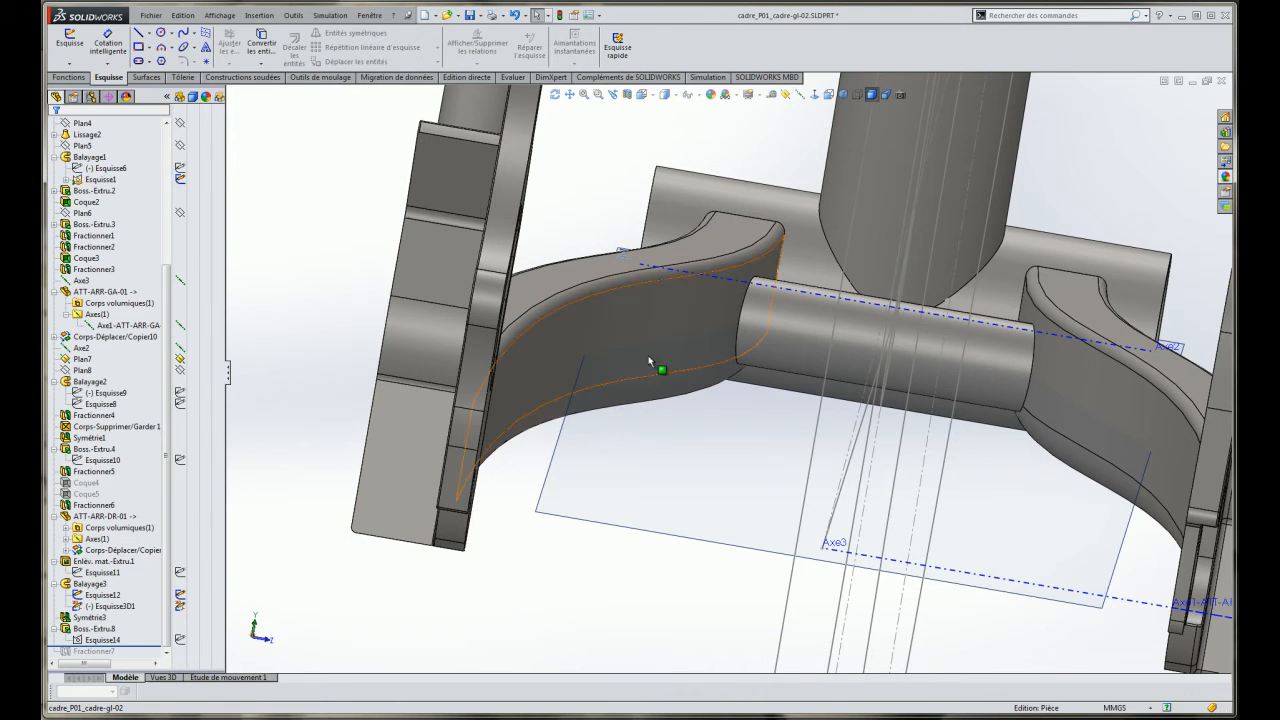
Open the lower cross tube Boss.-Extru.4 for editing, examine its previewed ends against the chainstays, and close it without changing its settings.
left_click(758, 346)
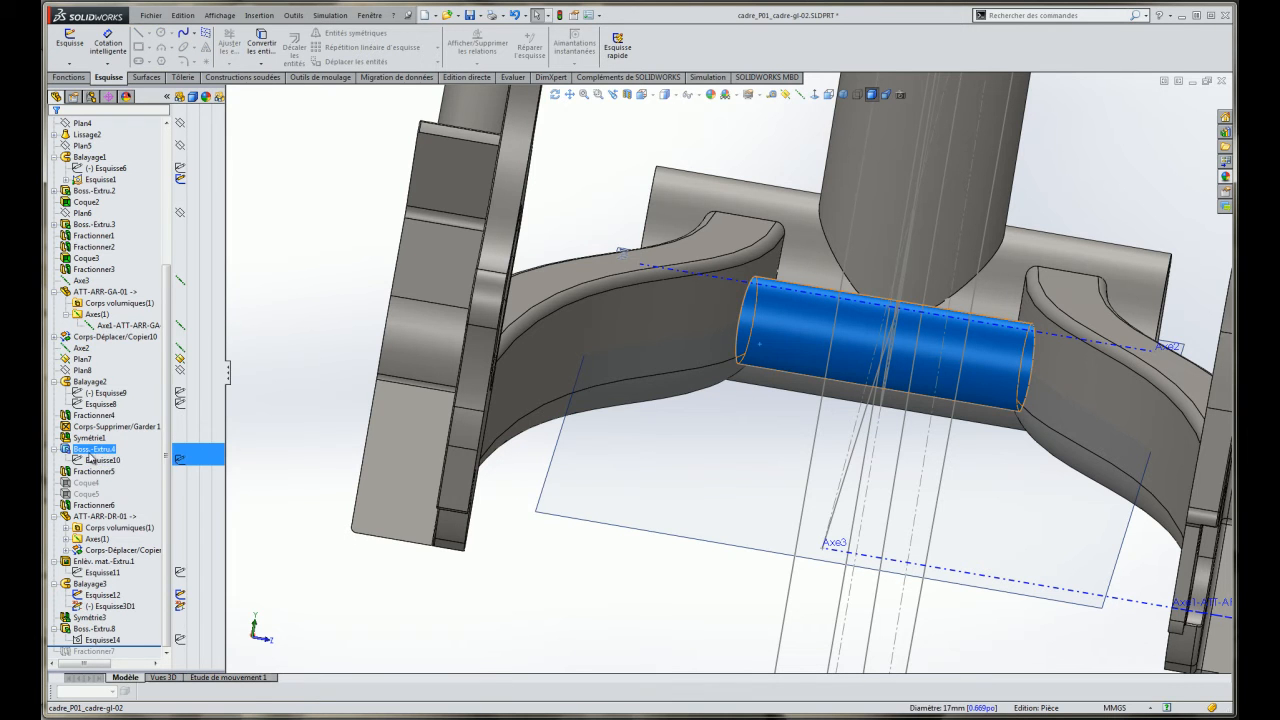
right_click(90, 452)
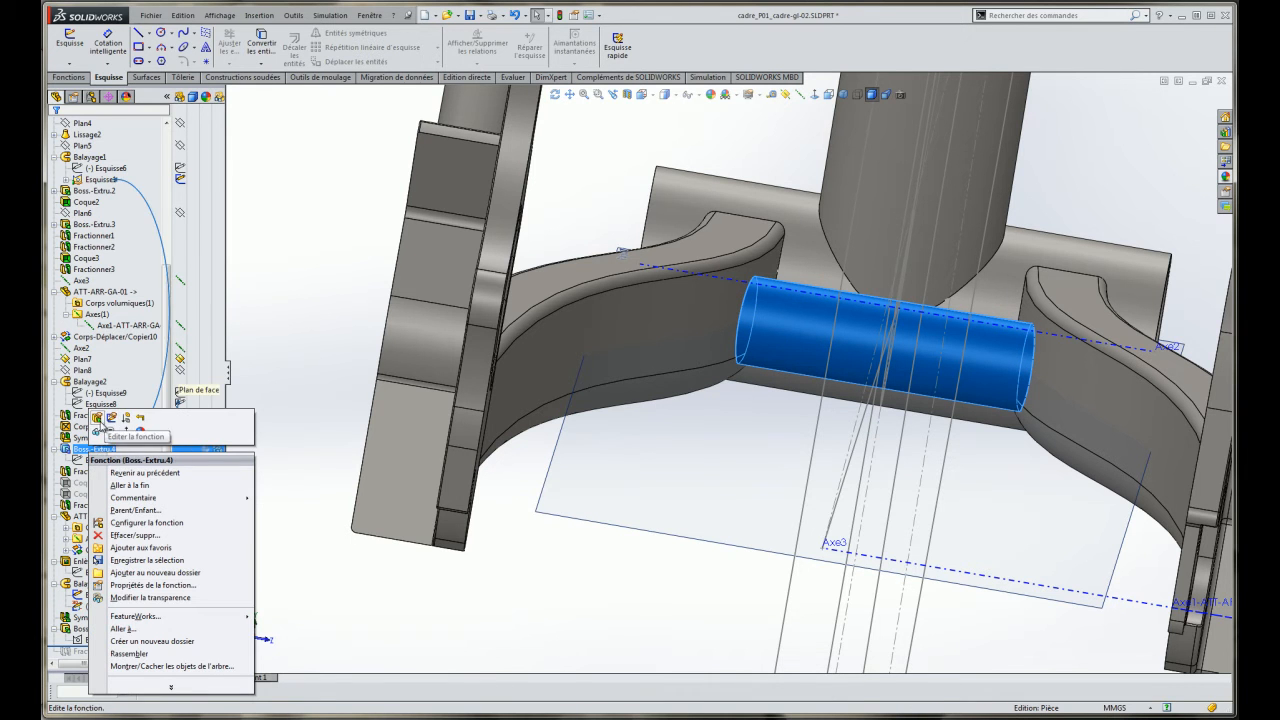
left_click(98, 418)
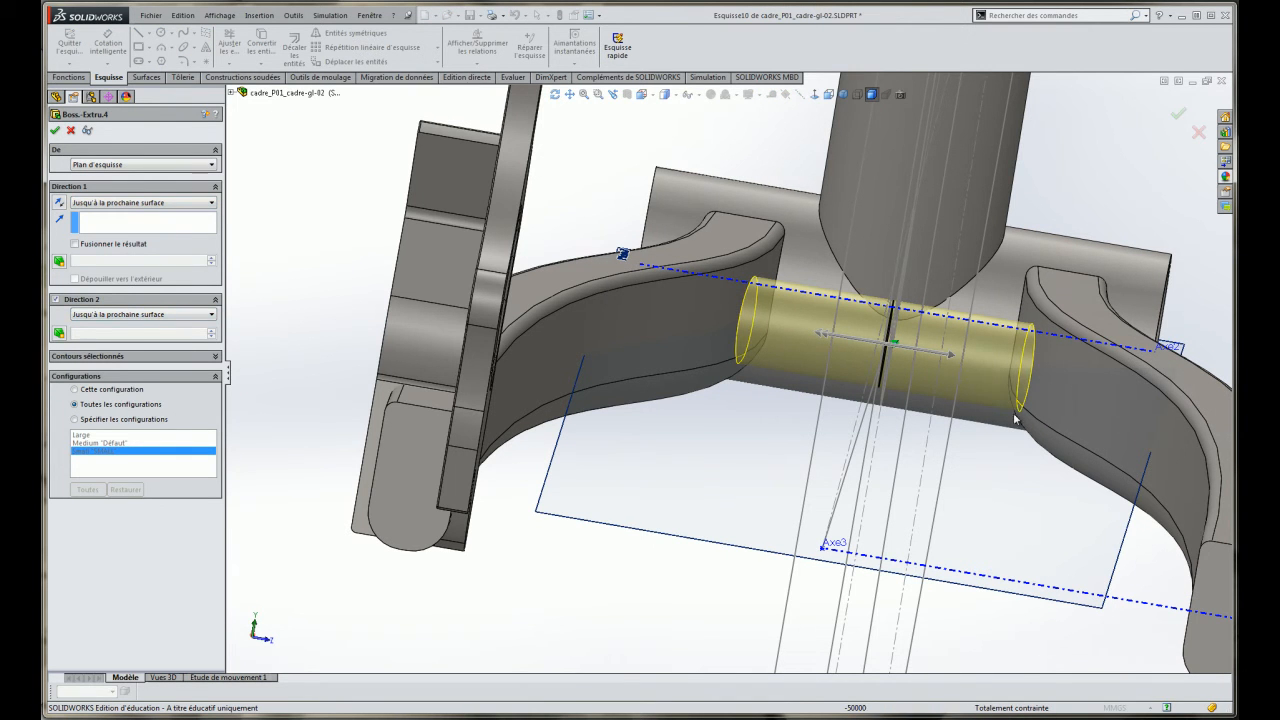
scroll(857, 440, "down", 6)
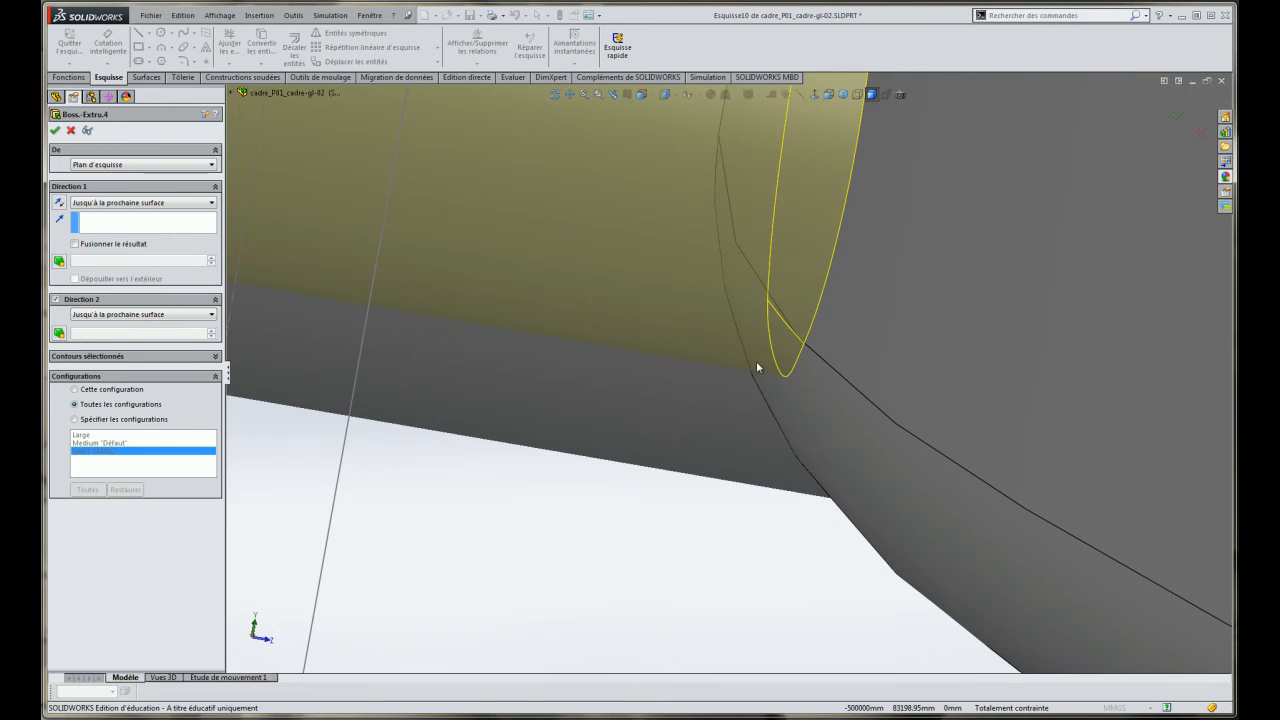
scroll(766, 378, "up", 10)
mouse_move(766, 378)
middle_mouse_down()
mouse_move(694, 375)
mouse_move(756, 370)
middle_mouse_up()
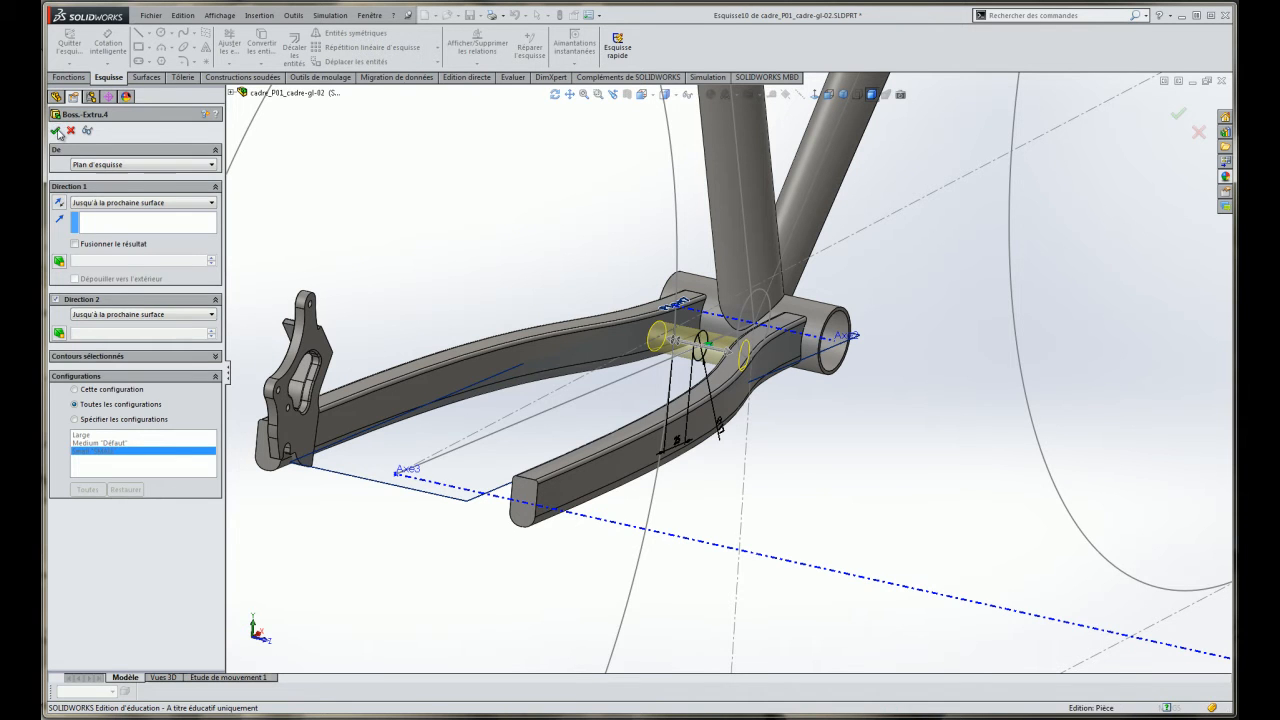
left_click(57, 131)
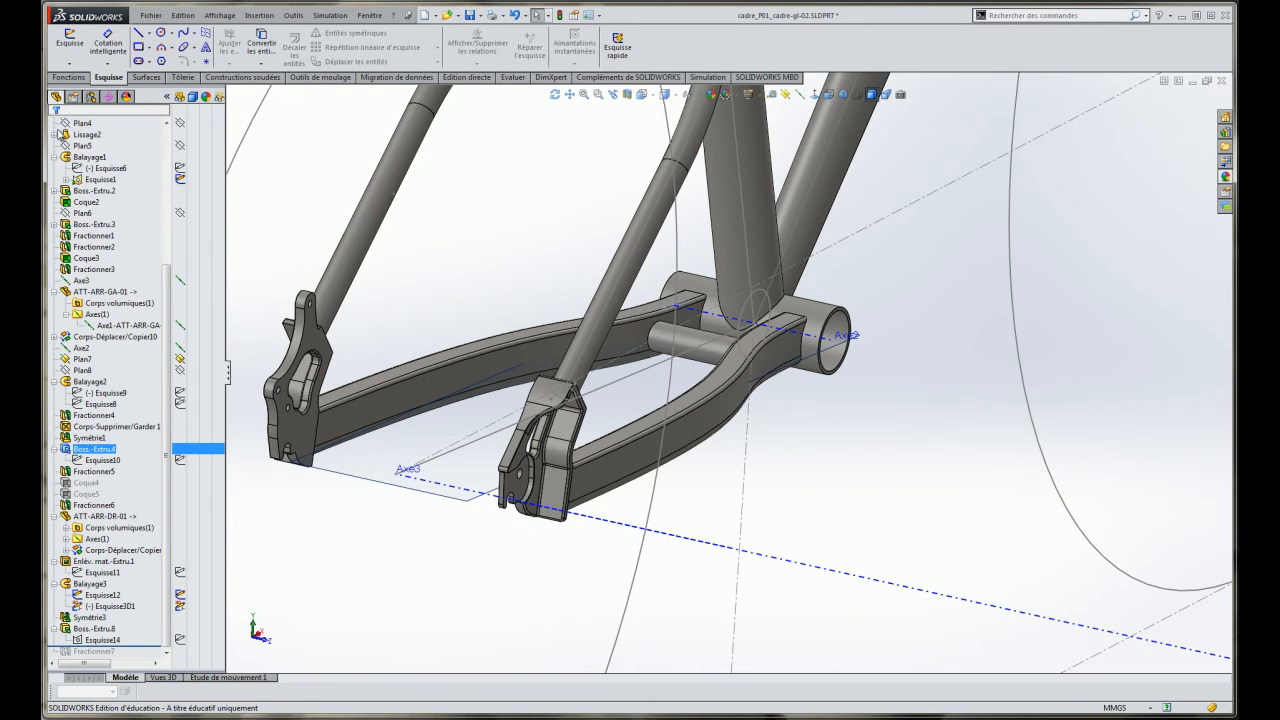
Roll the feature tree forward past Fractionner7 and suppress Fractionner7.
scroll(655, 257, "up", 8)
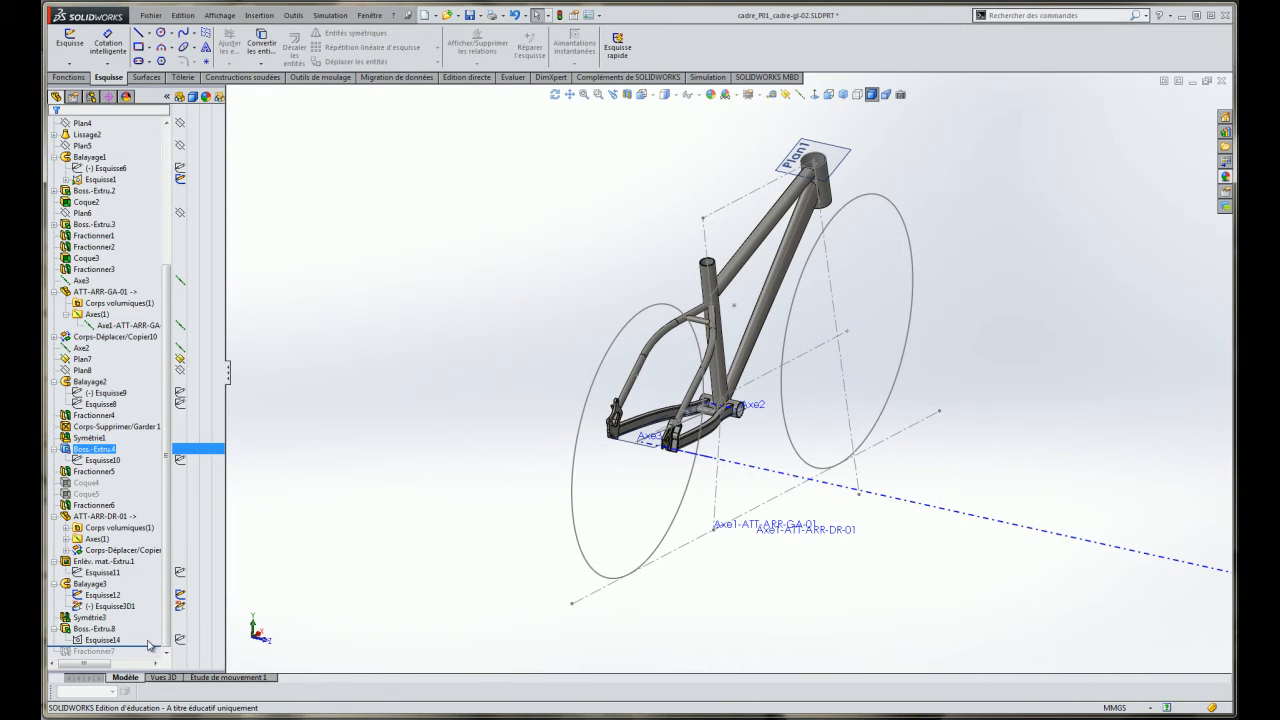
left_click_drag(155, 648, 153, 656)
left_click(92, 652)
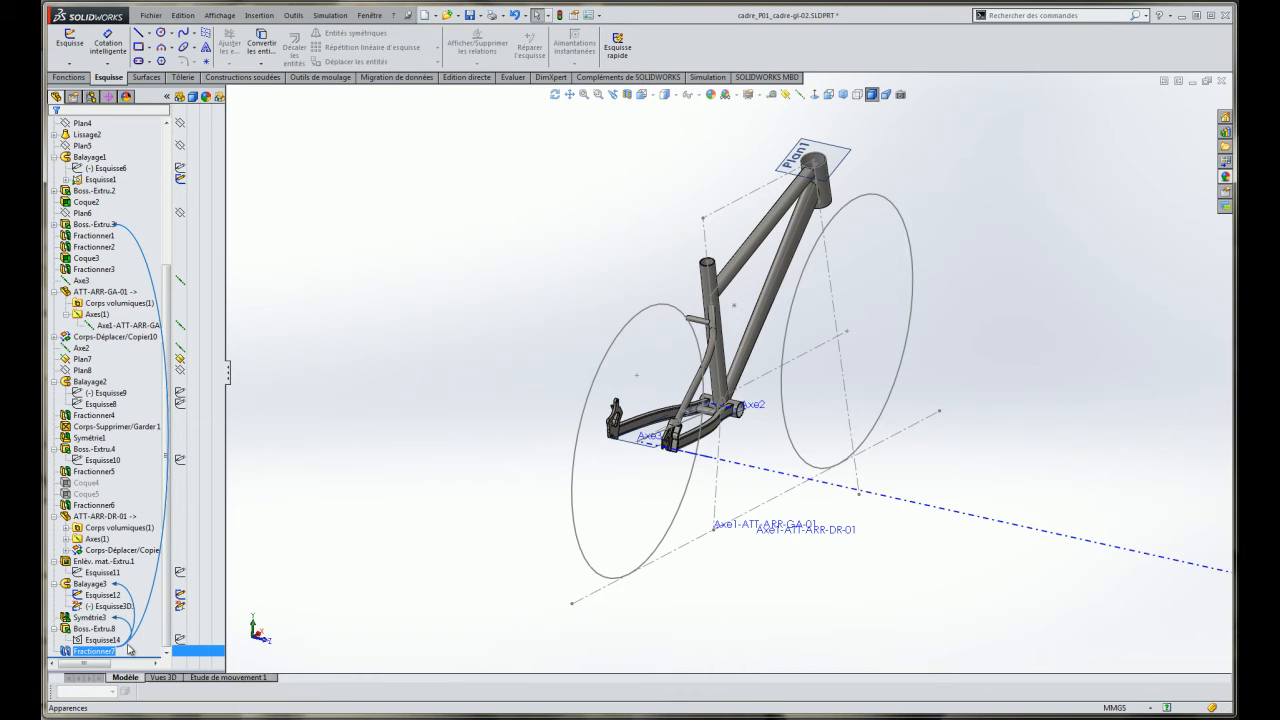
right_click(97, 656)
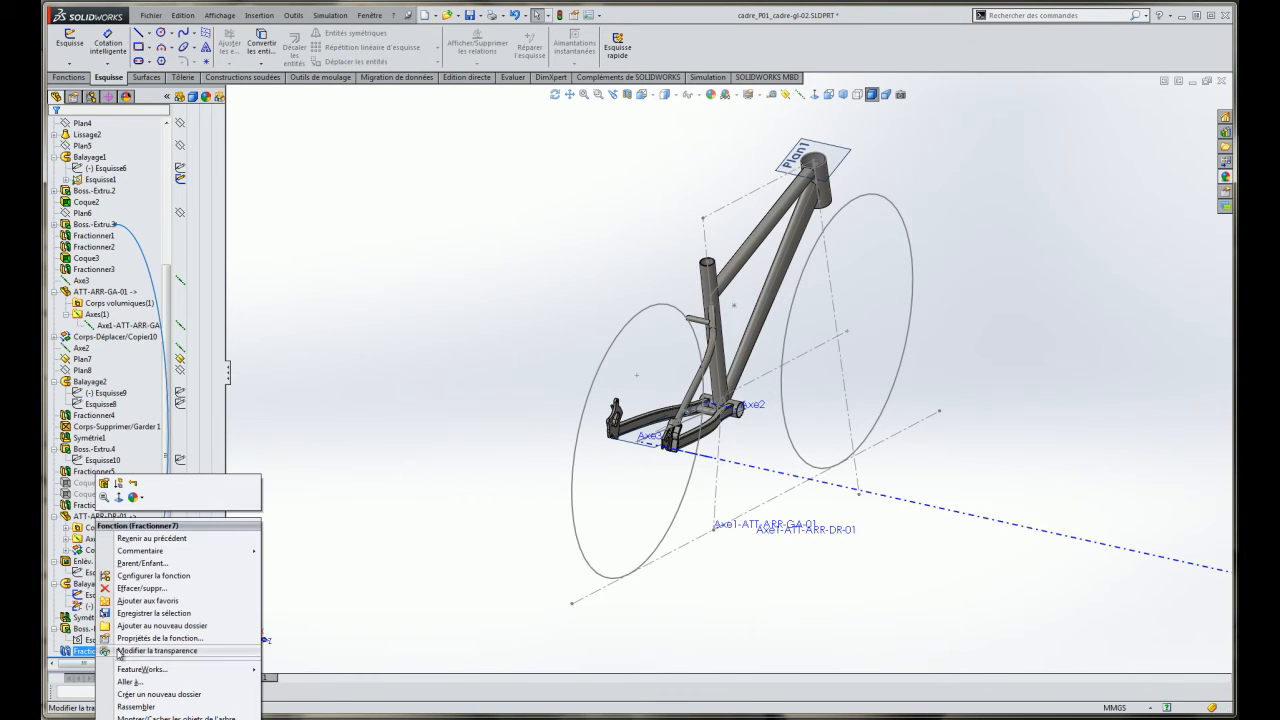
left_click(118, 485)
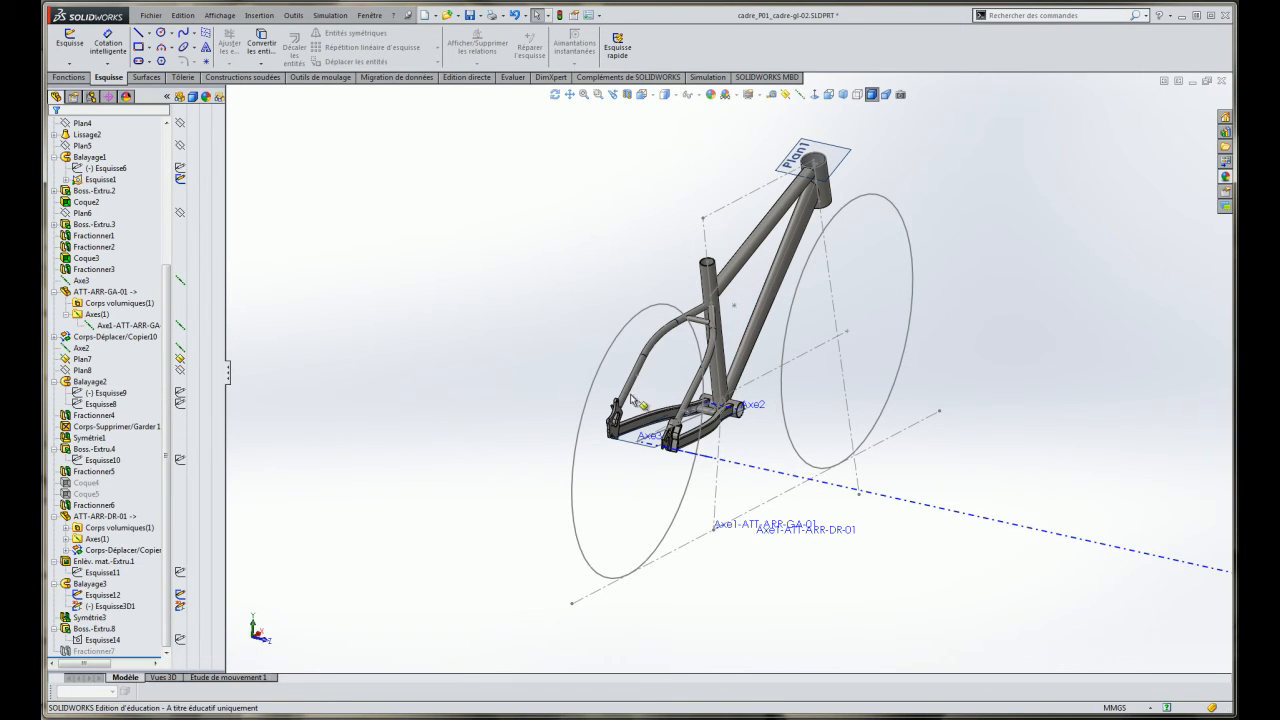
Activate the Medium configuration, continuing the rebuild despite the Esquisse8 warning and closing the error list.
scroll(736, 424, "up", 3)
middle_click_drag(853, 412, 806, 351)
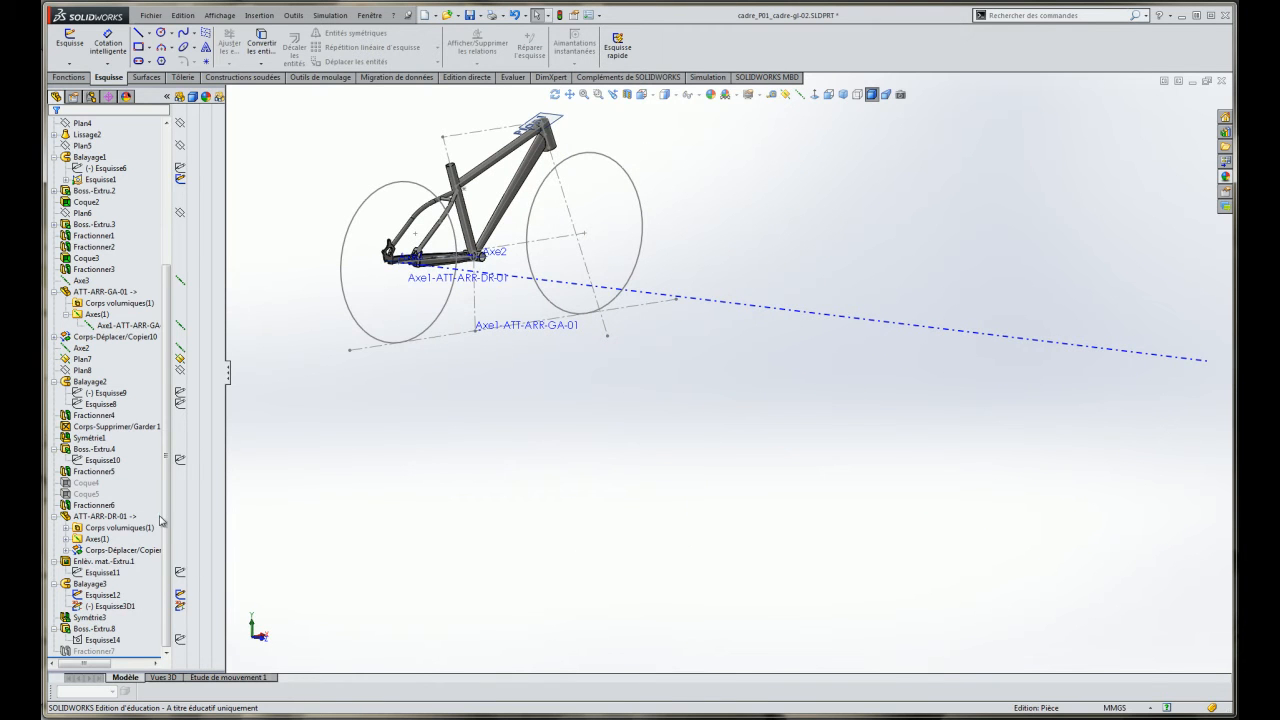
left_click_drag(168, 545, 161, 345)
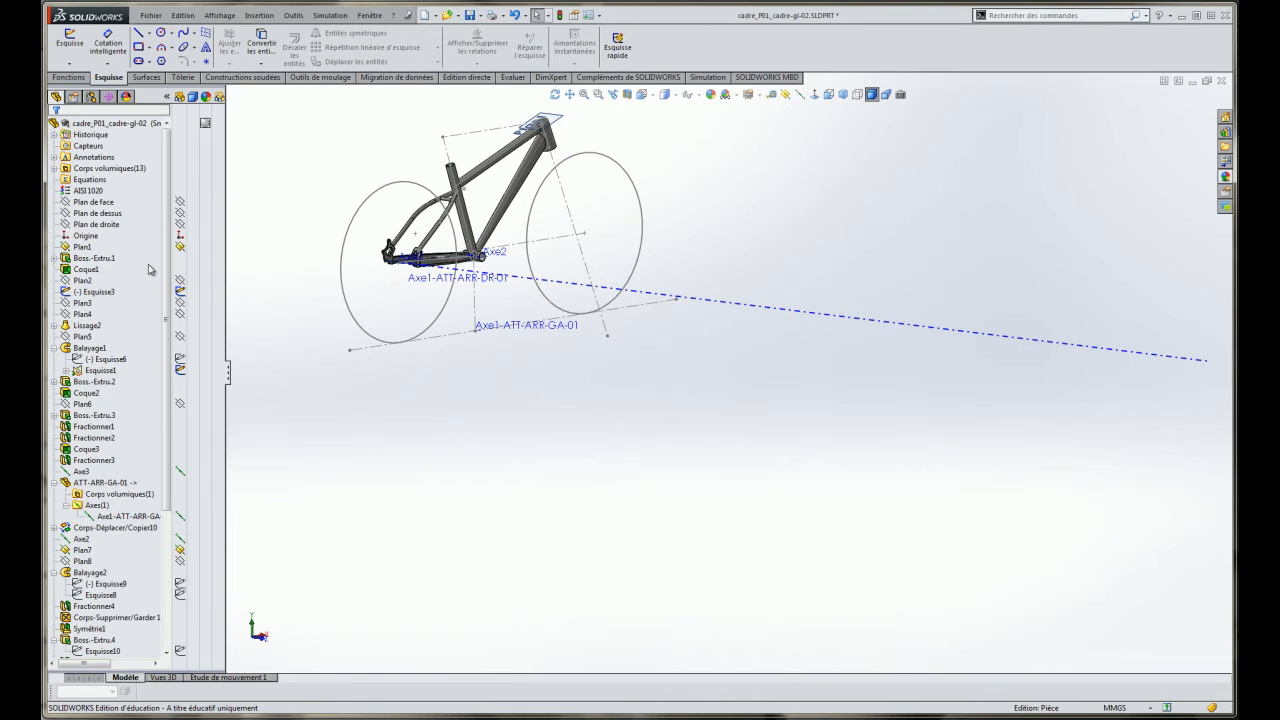
scroll(532, 191, "up", 2)
middle_click_drag(734, 436, 690, 440)
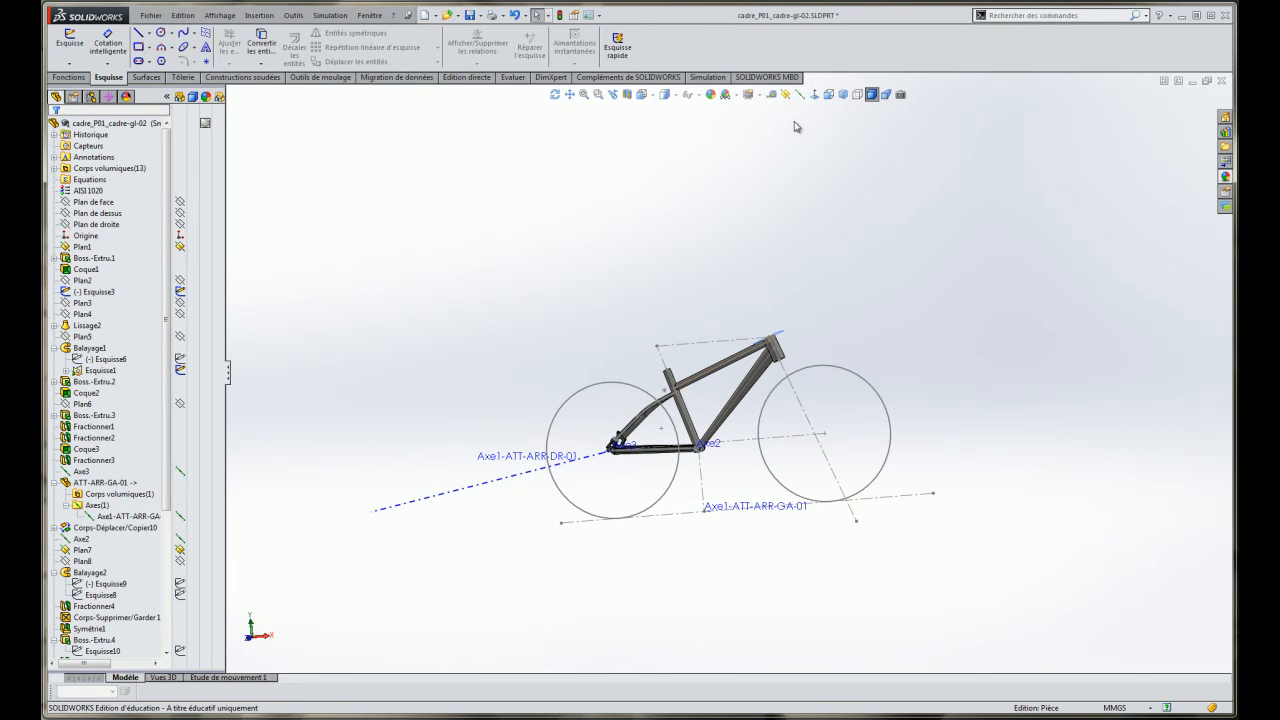
left_click(827, 95)
scroll(613, 425, "down", 5)
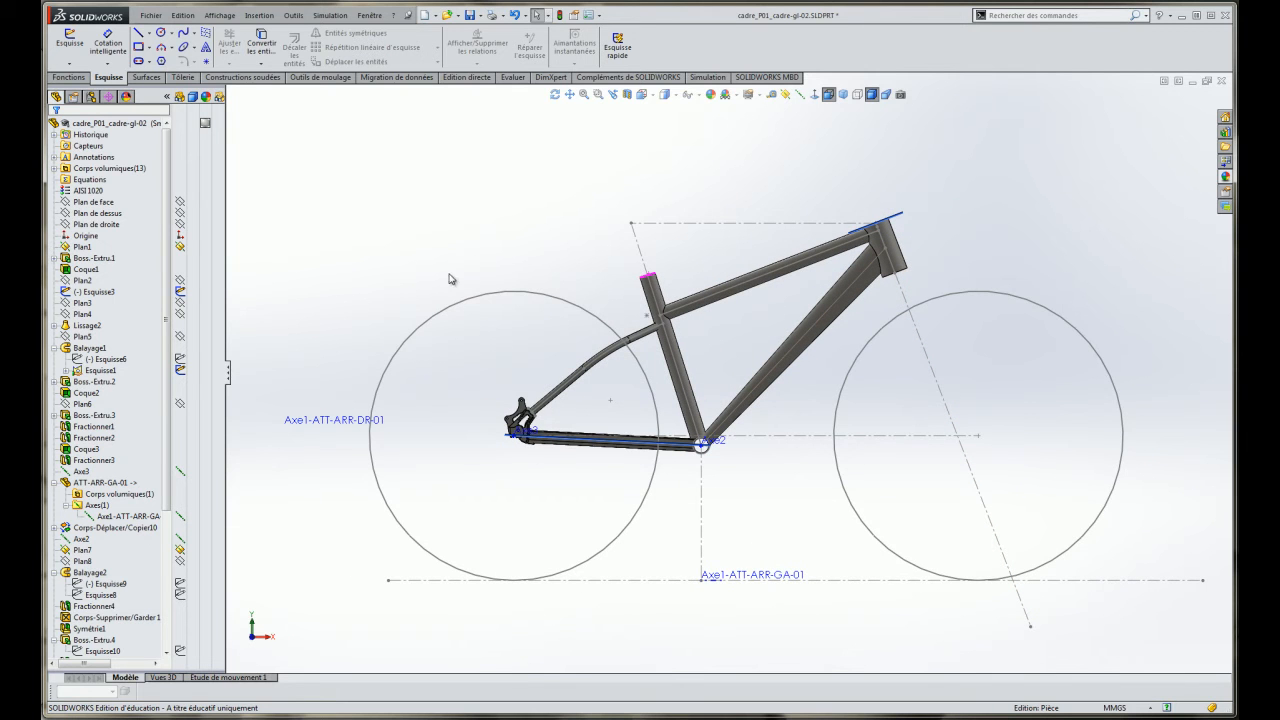
left_click(92, 97)
left_click(108, 158)
double_click(108, 158)
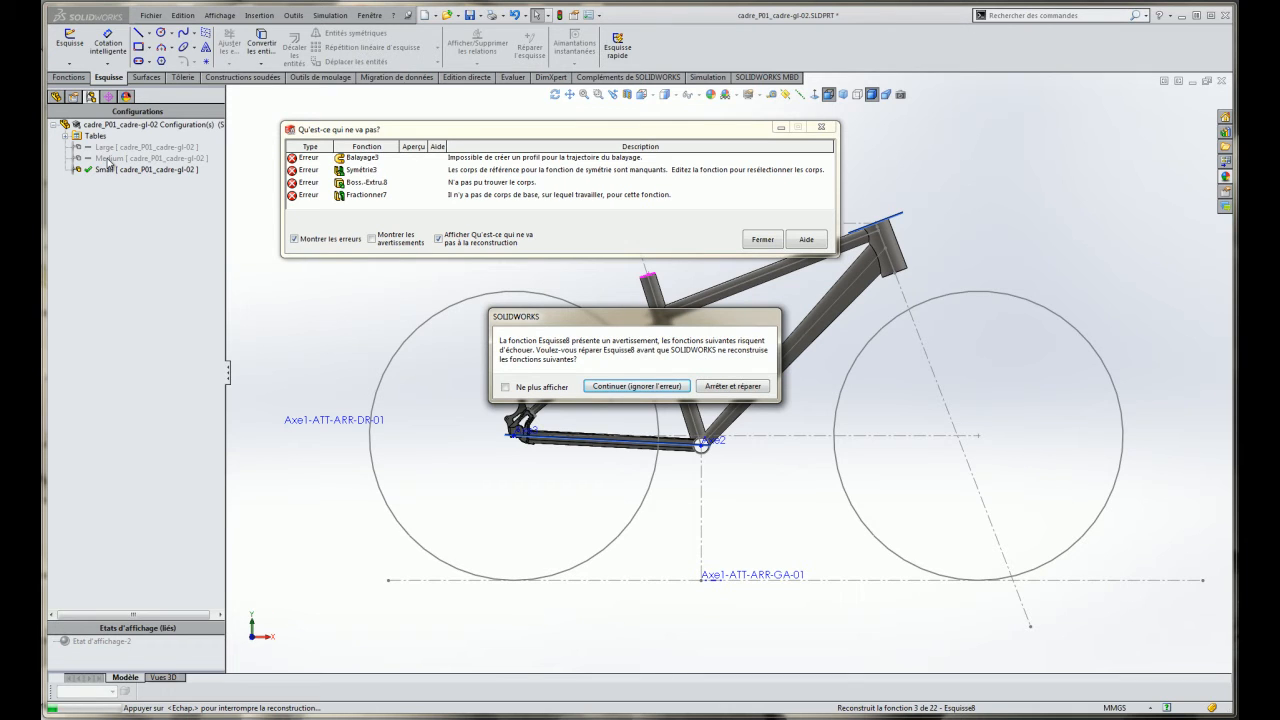
left_click(637, 389)
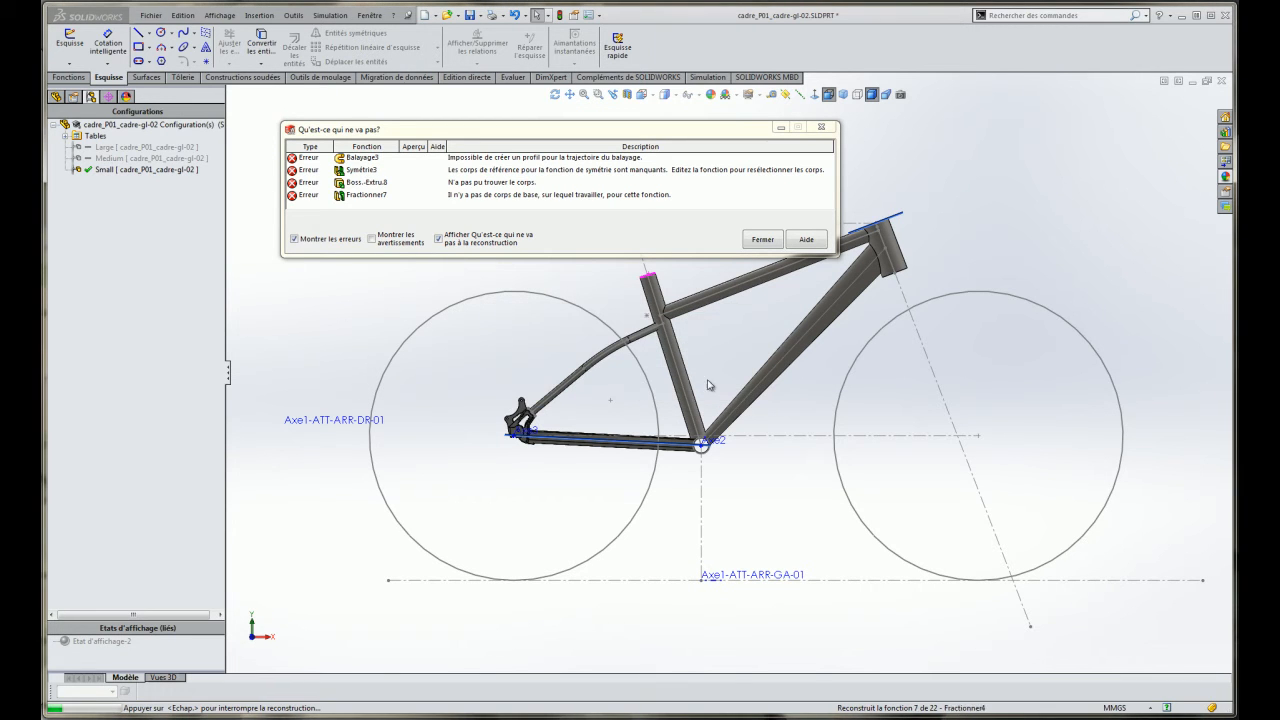
left_click(761, 243)
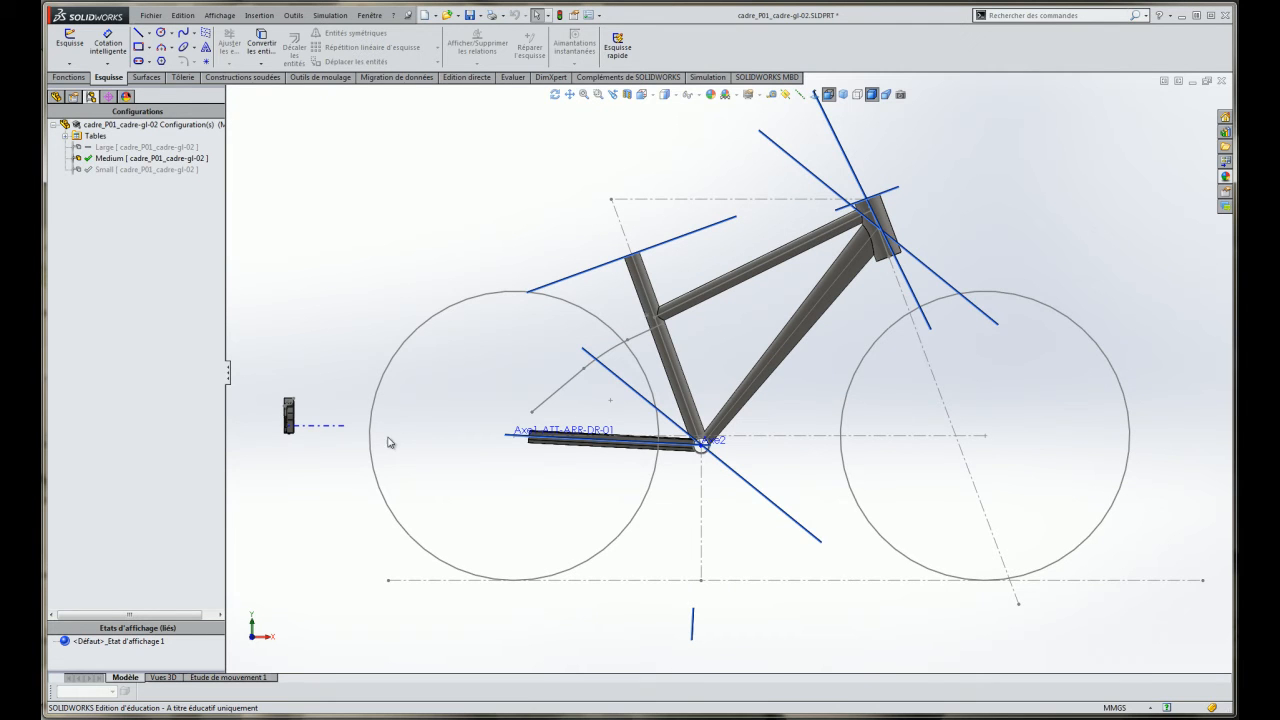
Roll the Medium configuration's feature tree back to just below Corps-Déplacer/Copier10.
left_click(55, 97)
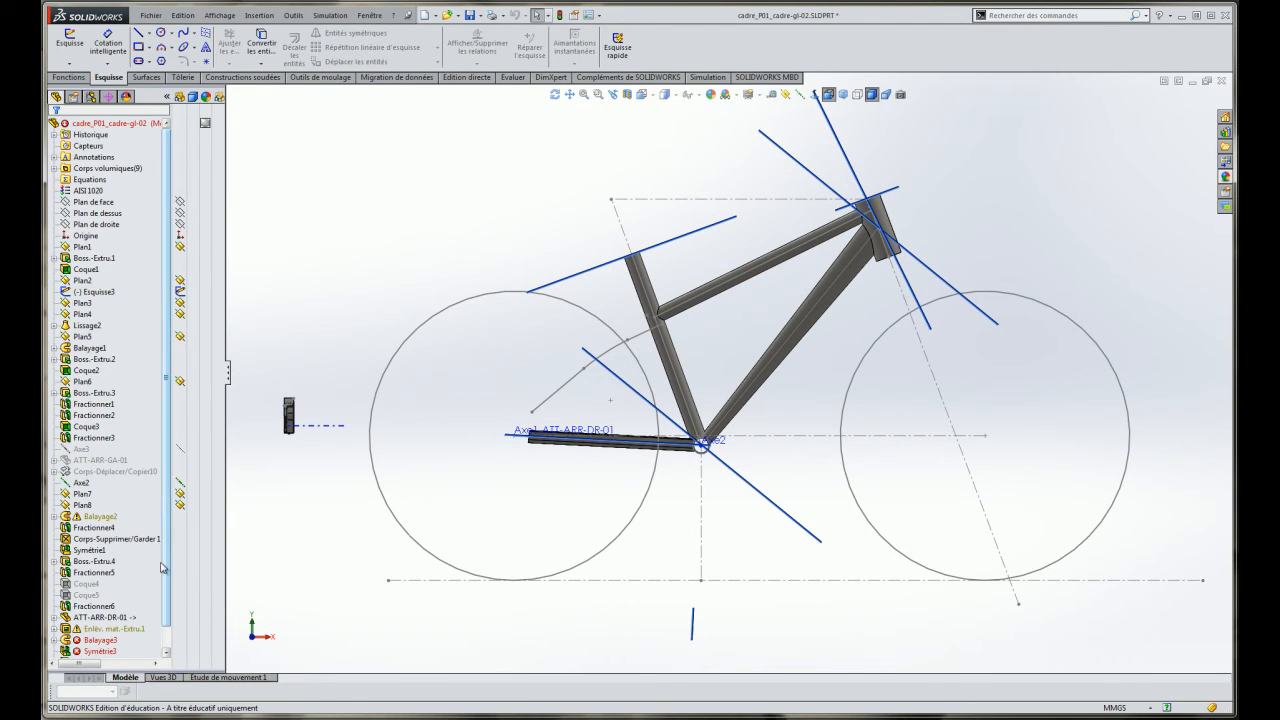
left_click(100, 517)
left_click(99, 471)
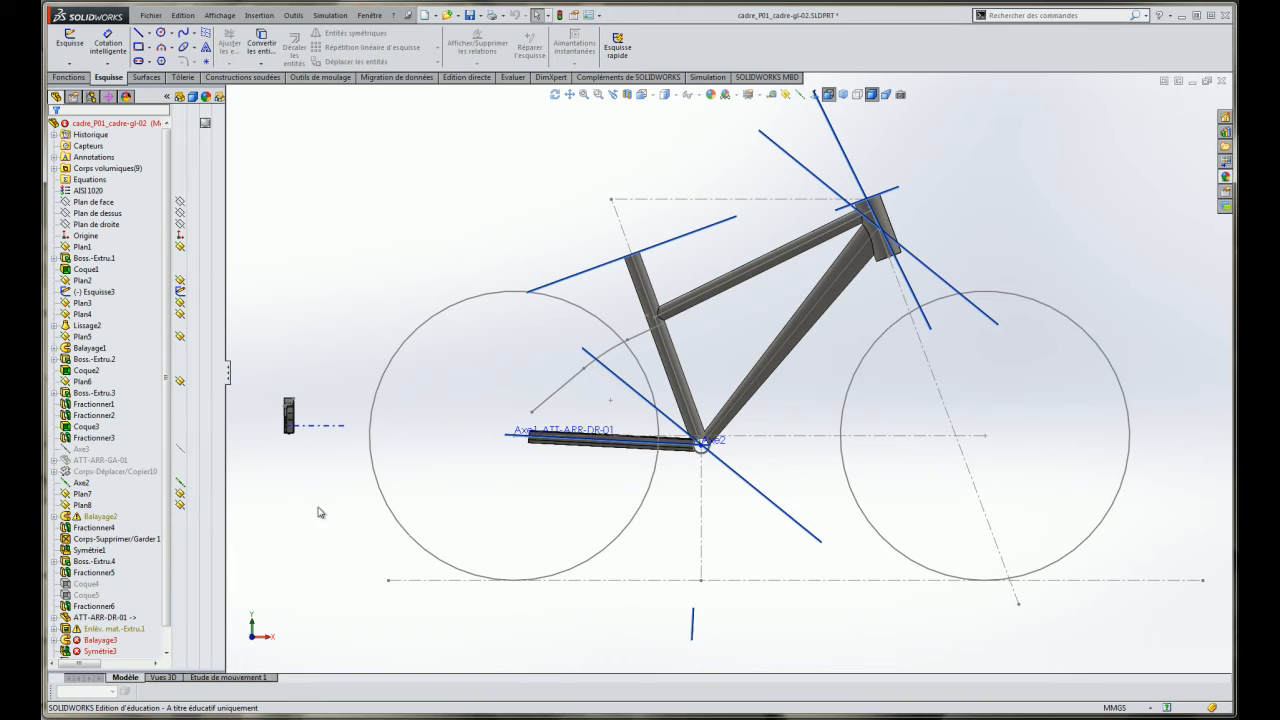
left_click(102, 462)
left_click(109, 471)
mouse_move(109, 471)
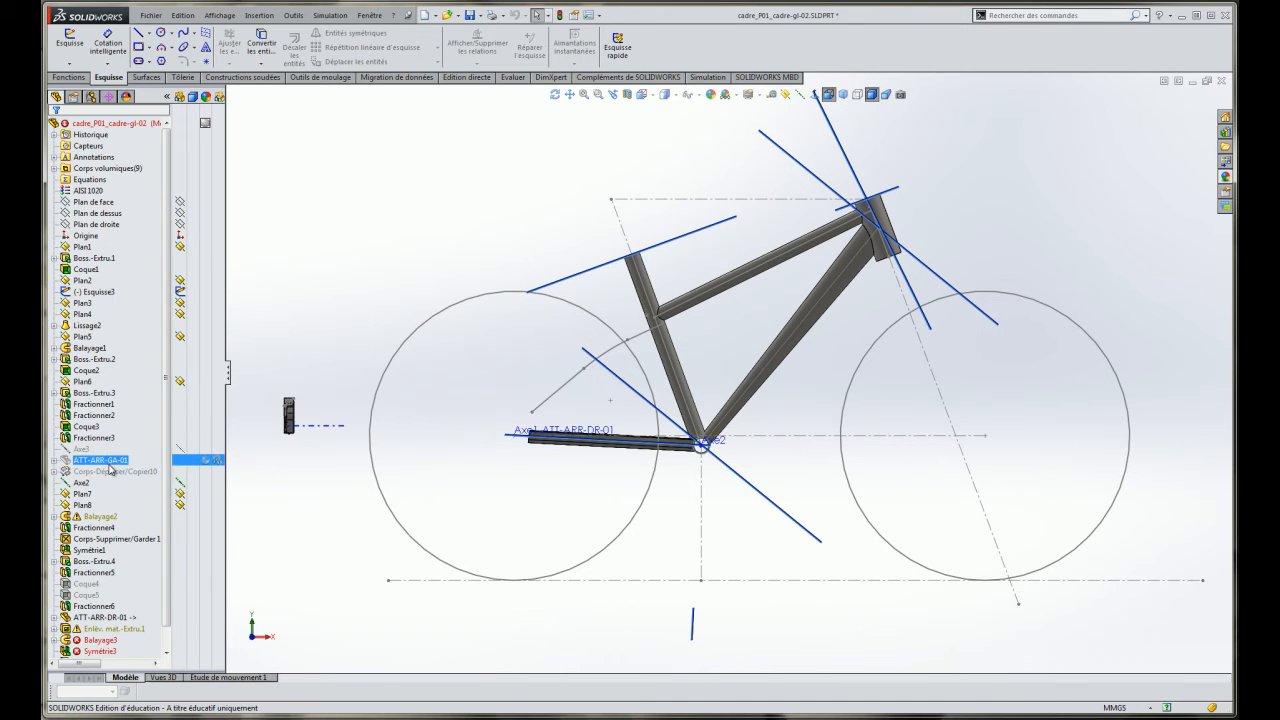
left_click_drag(166, 598, 156, 658)
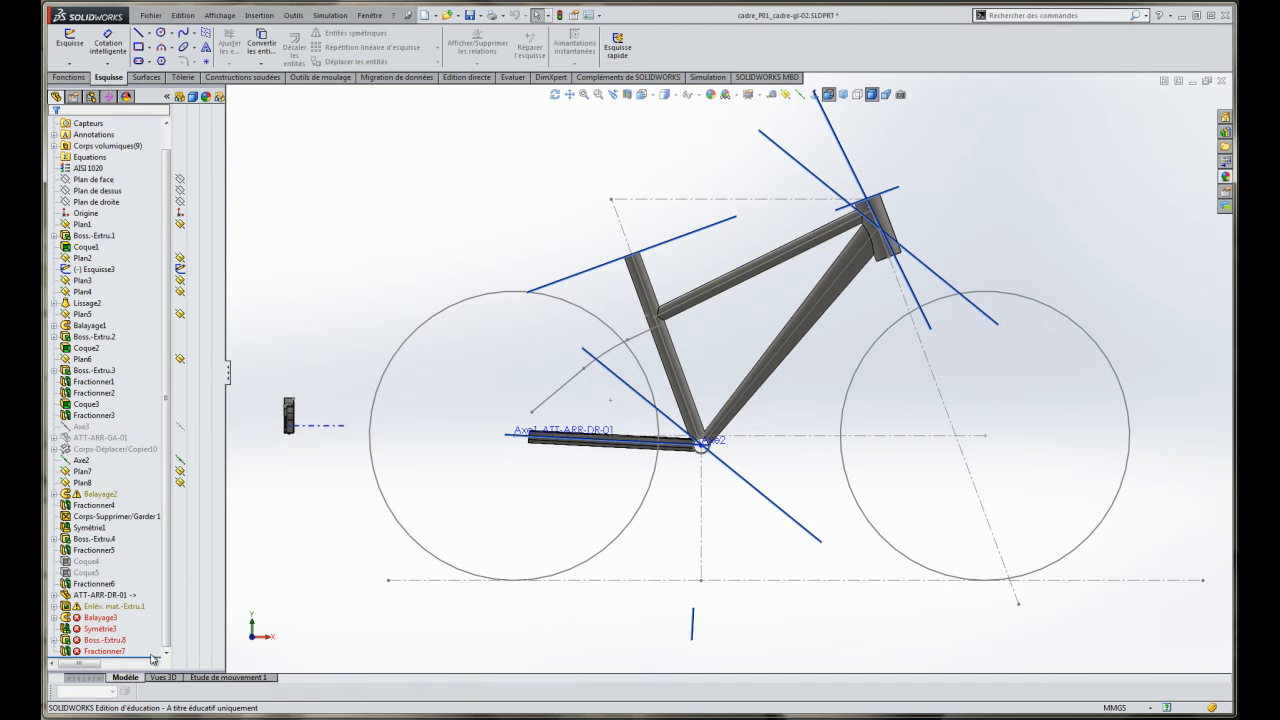
left_click(152, 451)
left_click_drag(152, 451, 160, 455)
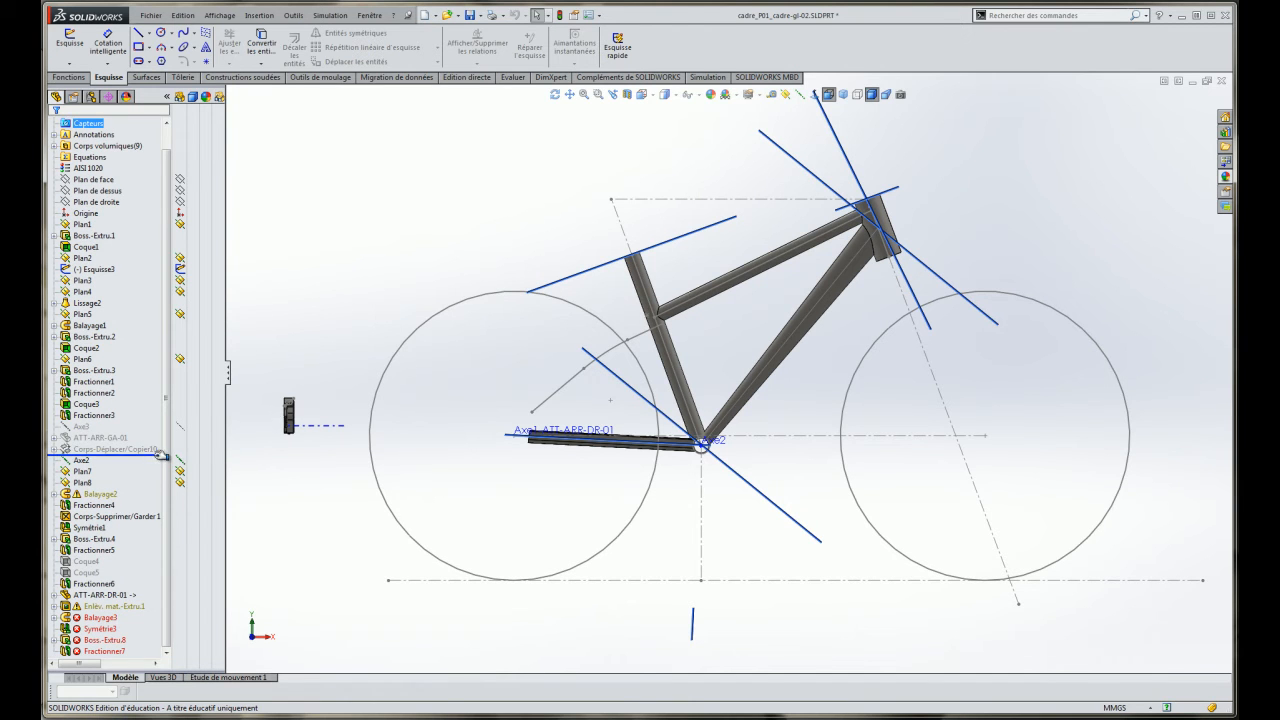
Unsuppress Axe3, the inserted part ATT-ARR-GA-01 and its body move Corps-Déplacer/Copier10.
left_click(80, 426)
right_click(80, 428)
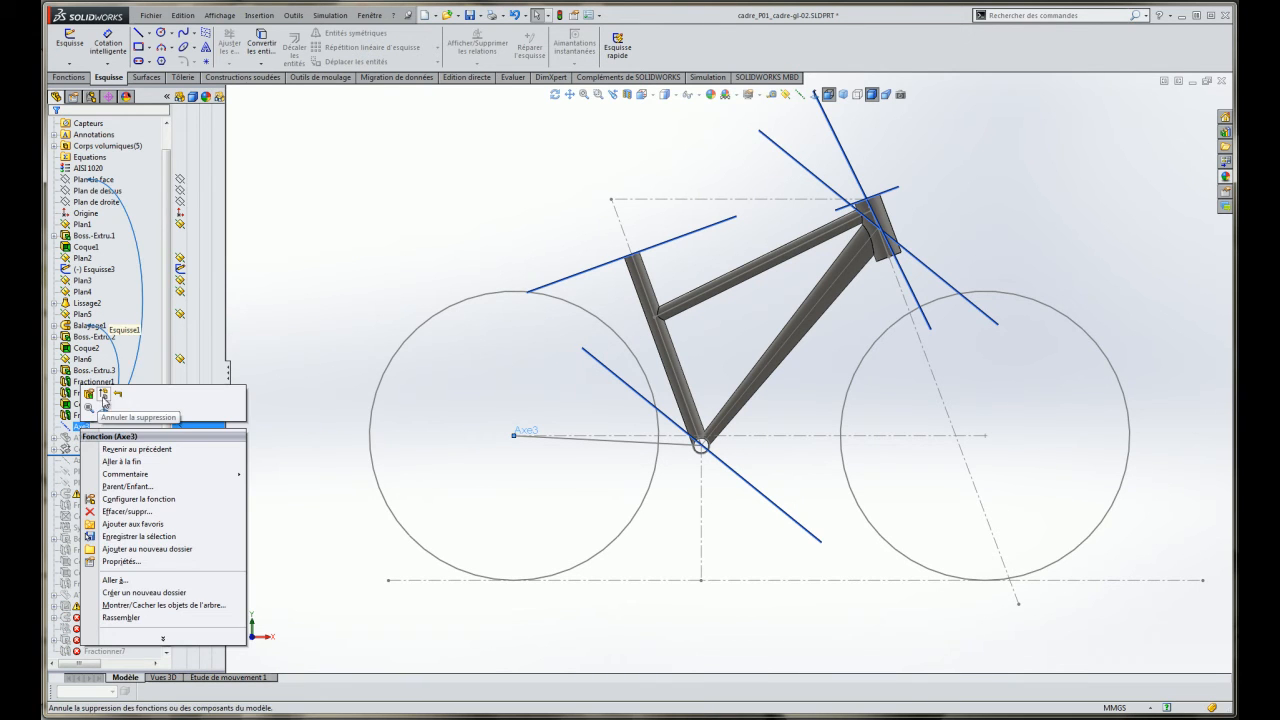
left_click(122, 434)
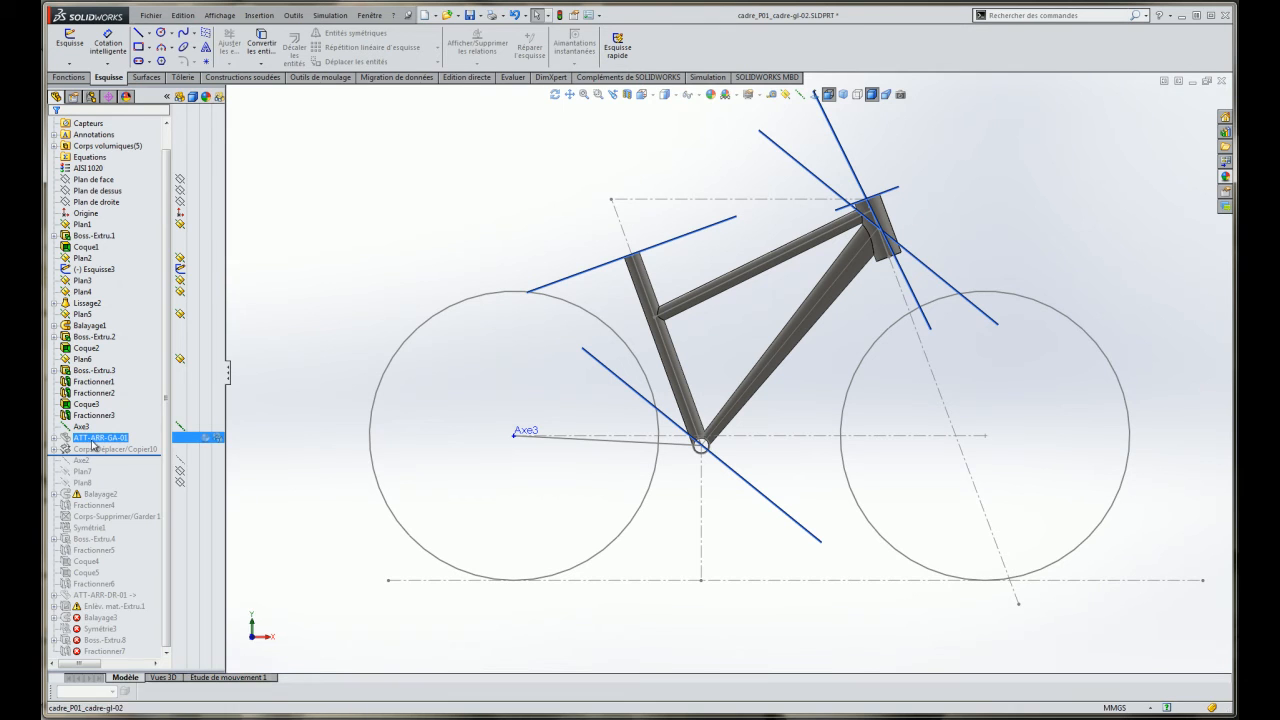
right_click(92, 438)
left_click(115, 410)
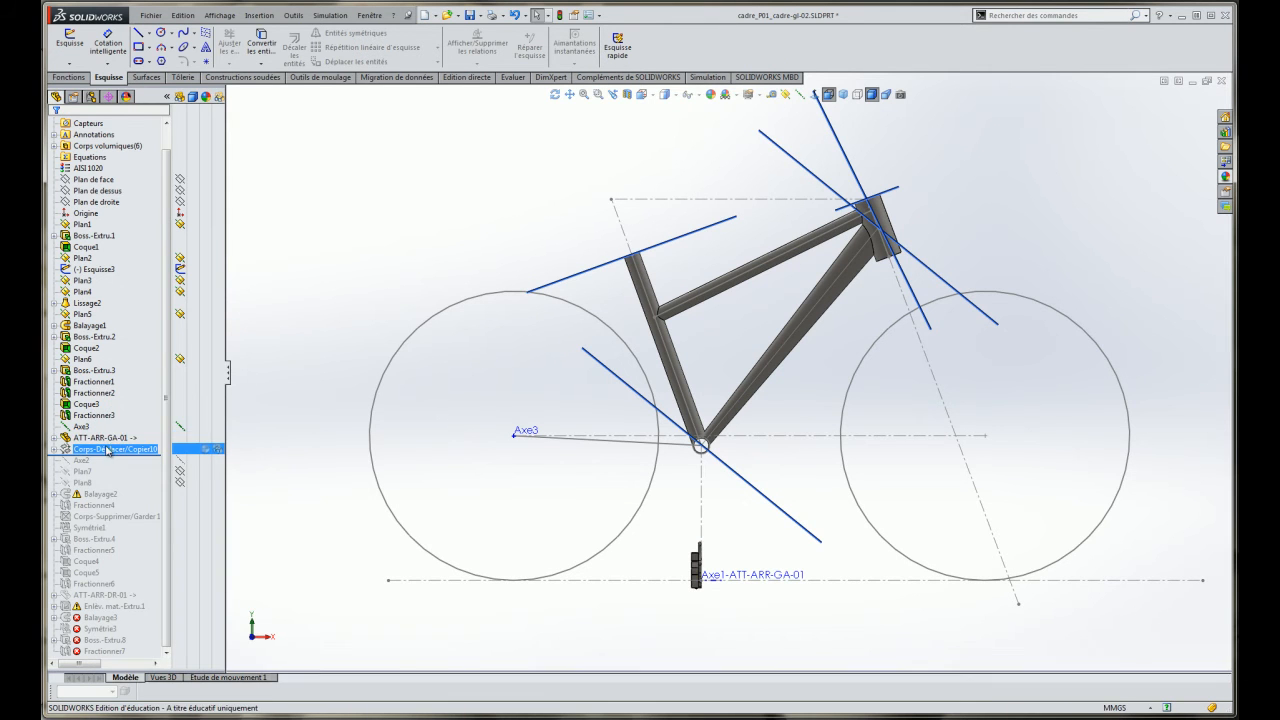
right_click(106, 449)
left_click(129, 413)
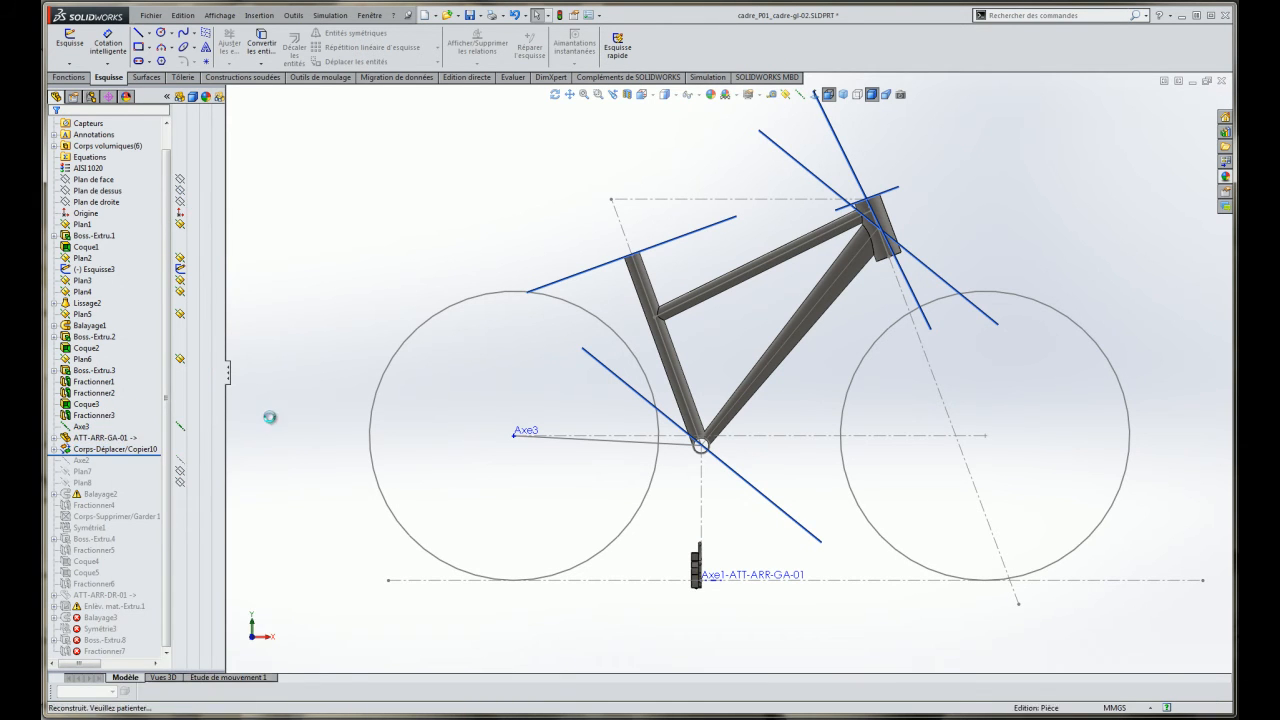
middle_click_drag(330, 432, 383, 454)
scroll(765, 430, "up", 2)
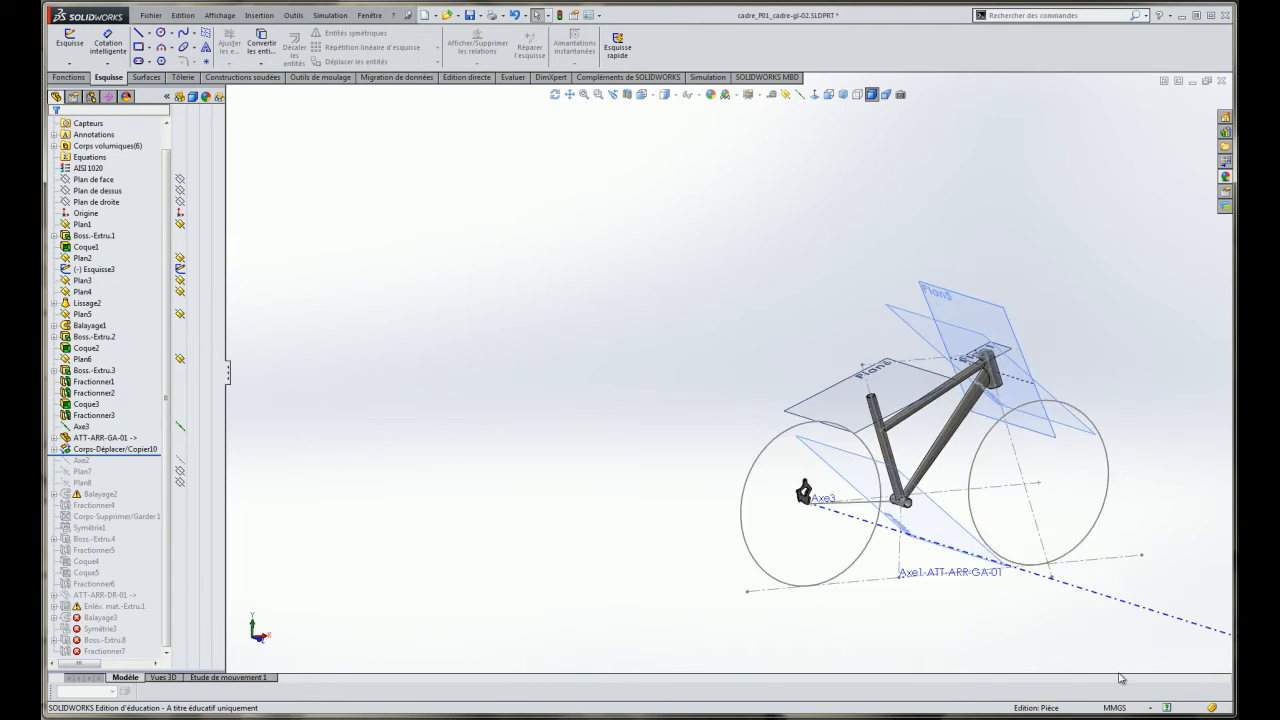
middle_click_drag(765, 430, 615, 287, "ctrl")
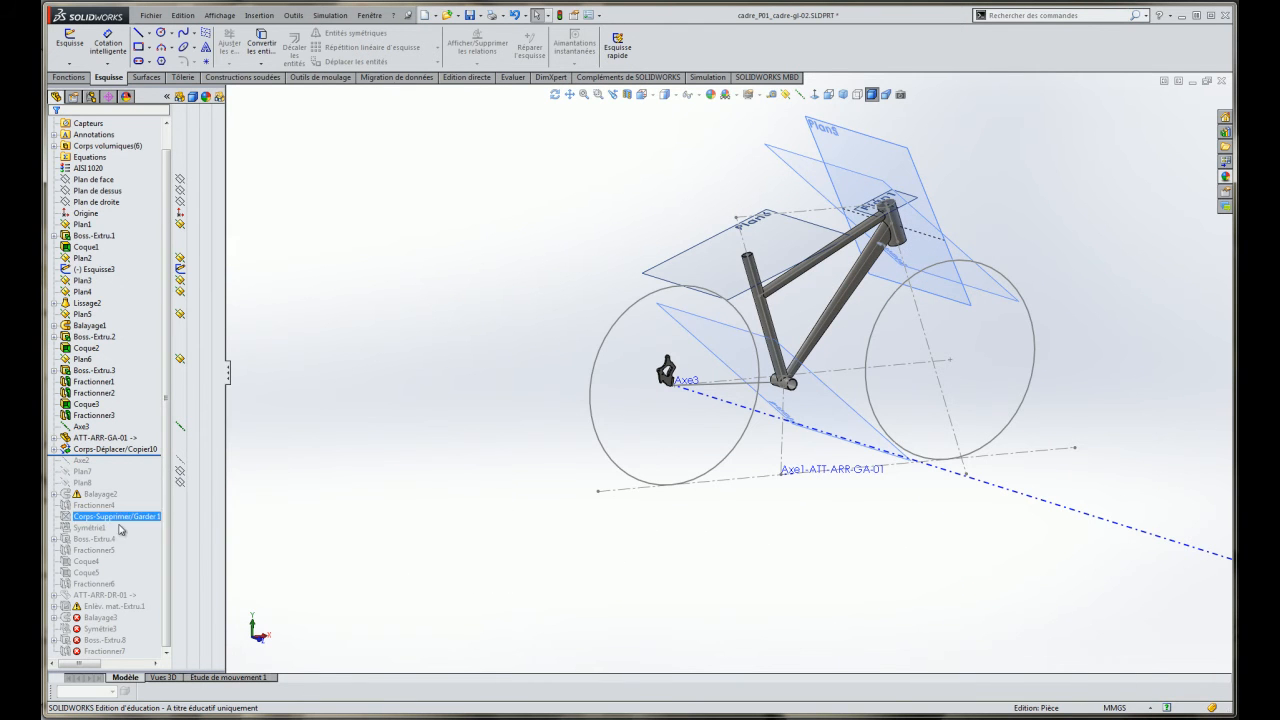
Roll the feature tree forward in stages, past Balayage2 and Fractionner6, to just below Balayage3.
left_click(112, 597)
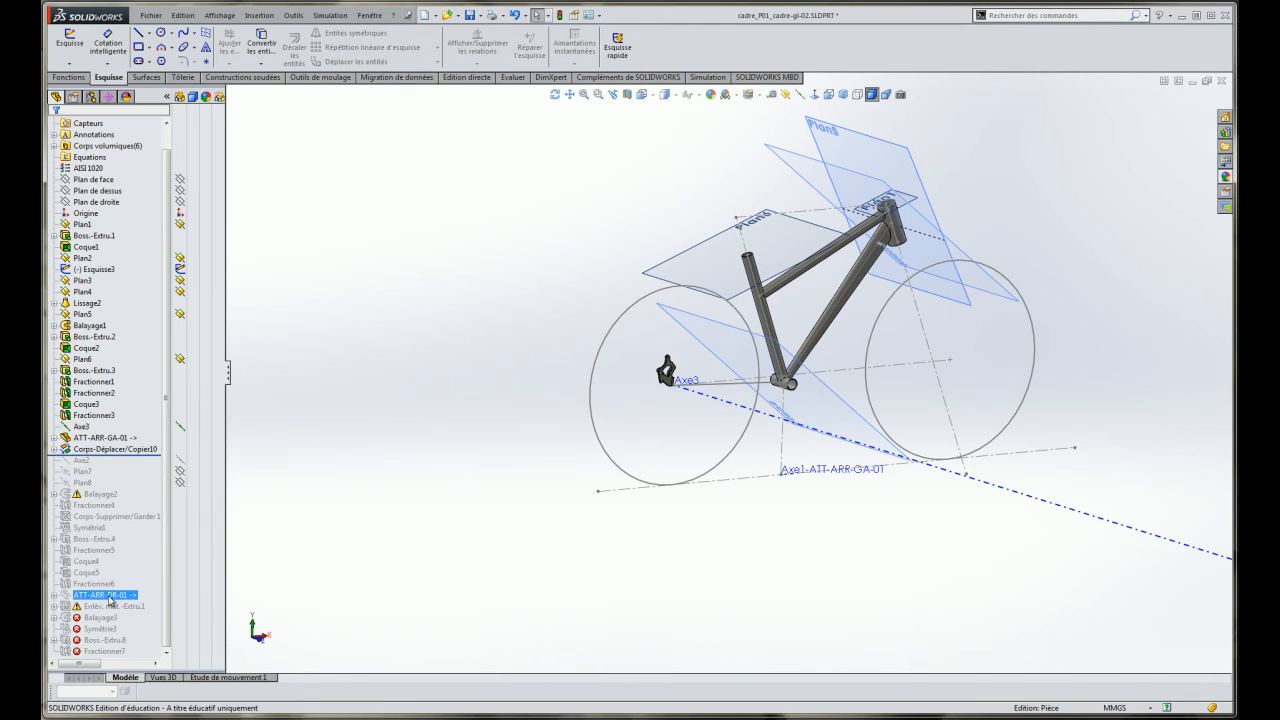
left_click_drag(158, 455, 149, 500)
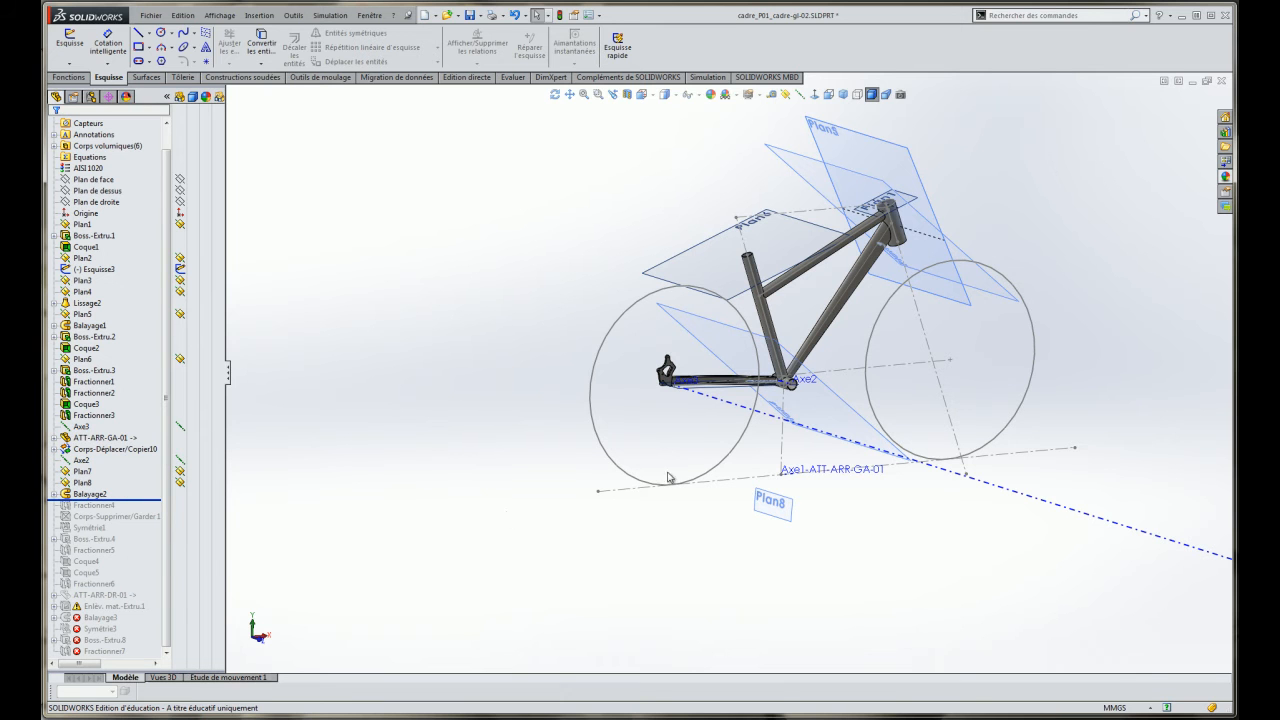
scroll(745, 405, "down", 3)
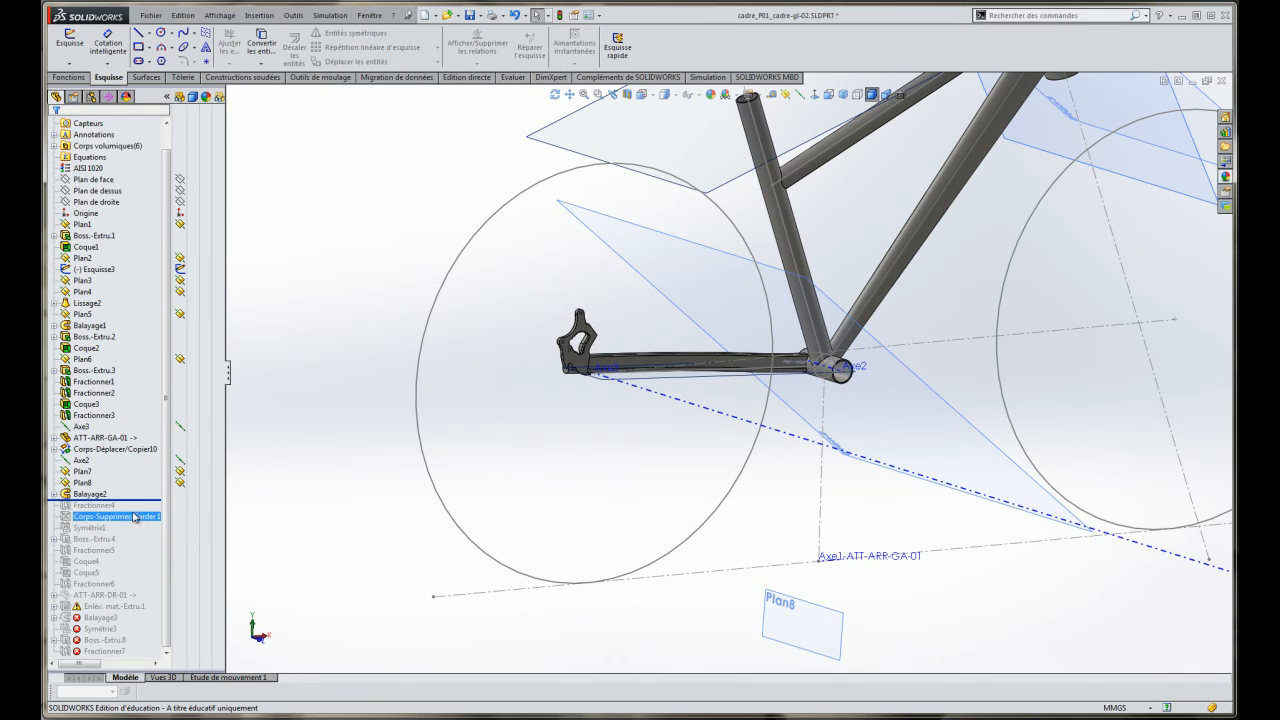
left_click_drag(154, 500, 141, 590)
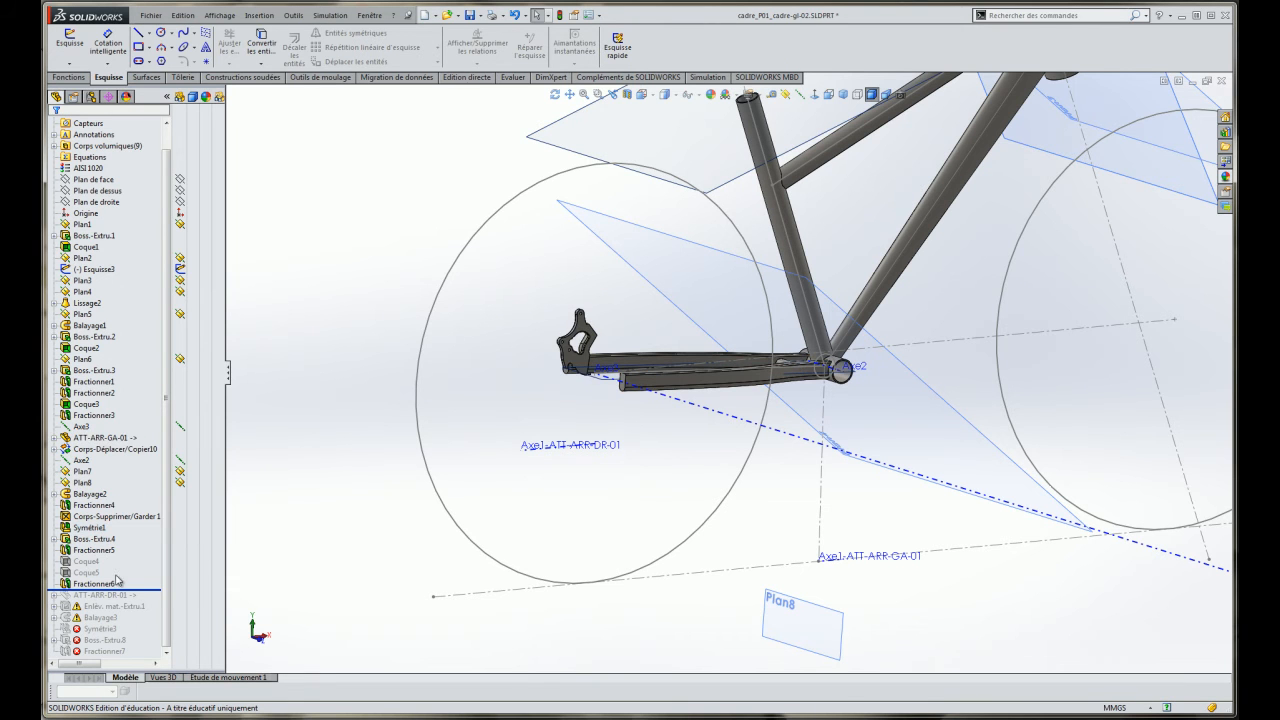
left_click(101, 437)
left_click_drag(160, 589, 156, 625)
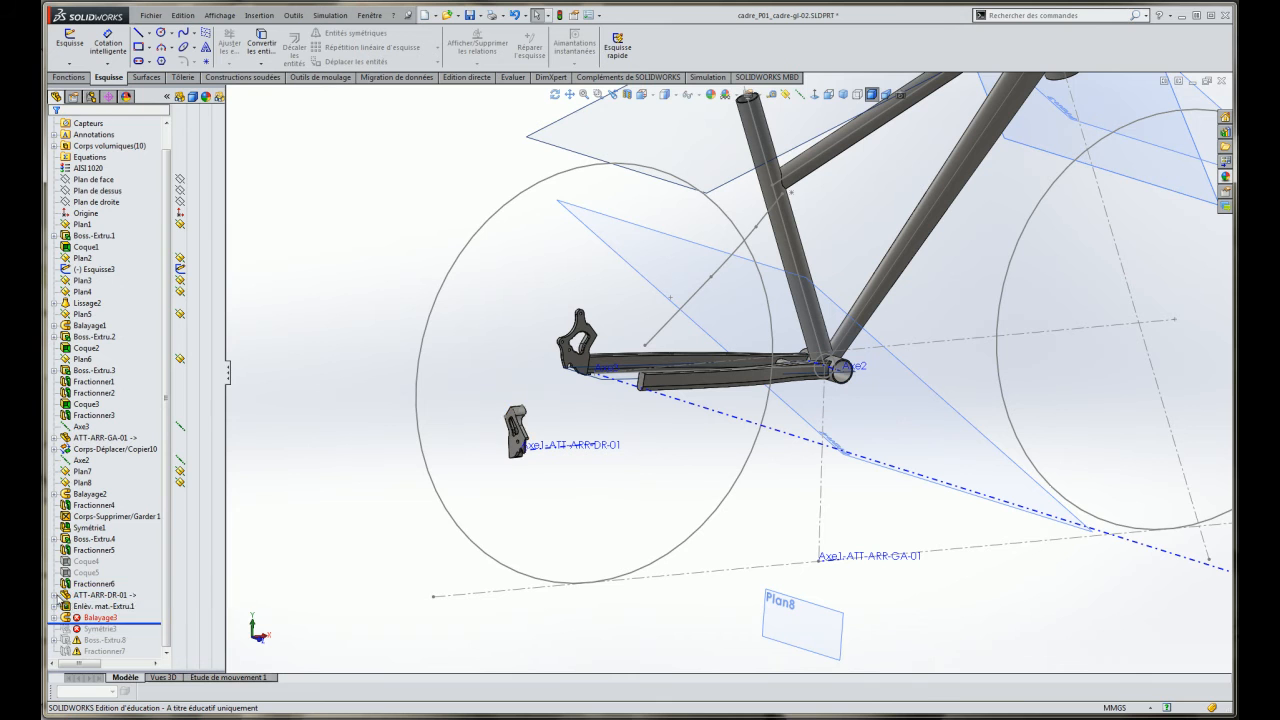
Unsuppress Corps-Déplacer/Copier7 under ATT-ARR-DR-01 and roll the Medium configuration's feature tree forward to below Fractionner7.
left_click(55, 595)
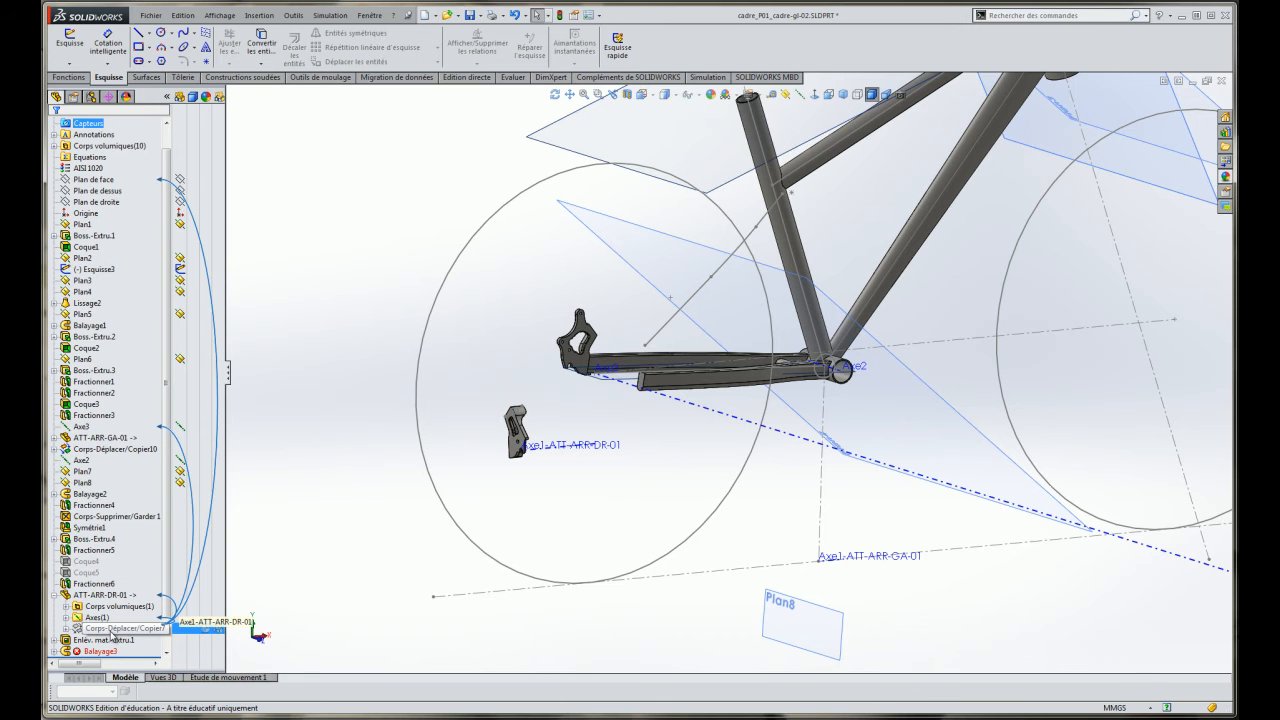
right_click(121, 632)
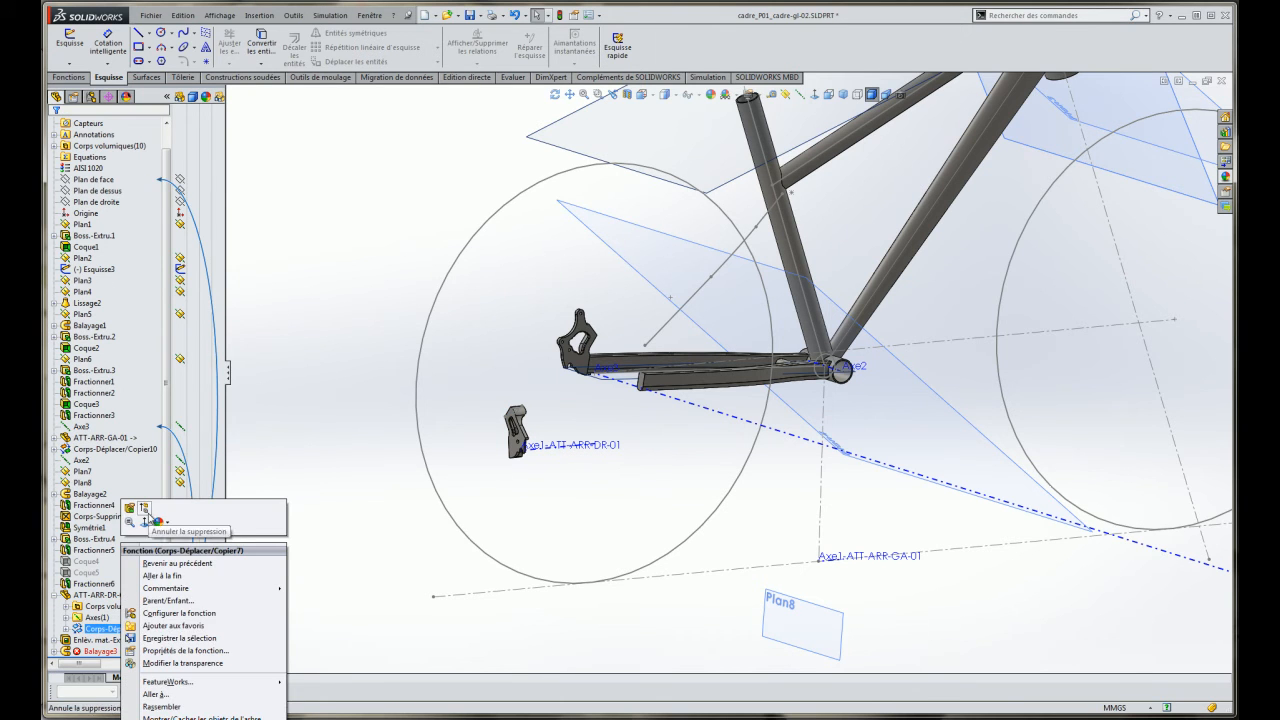
left_click(190, 535)
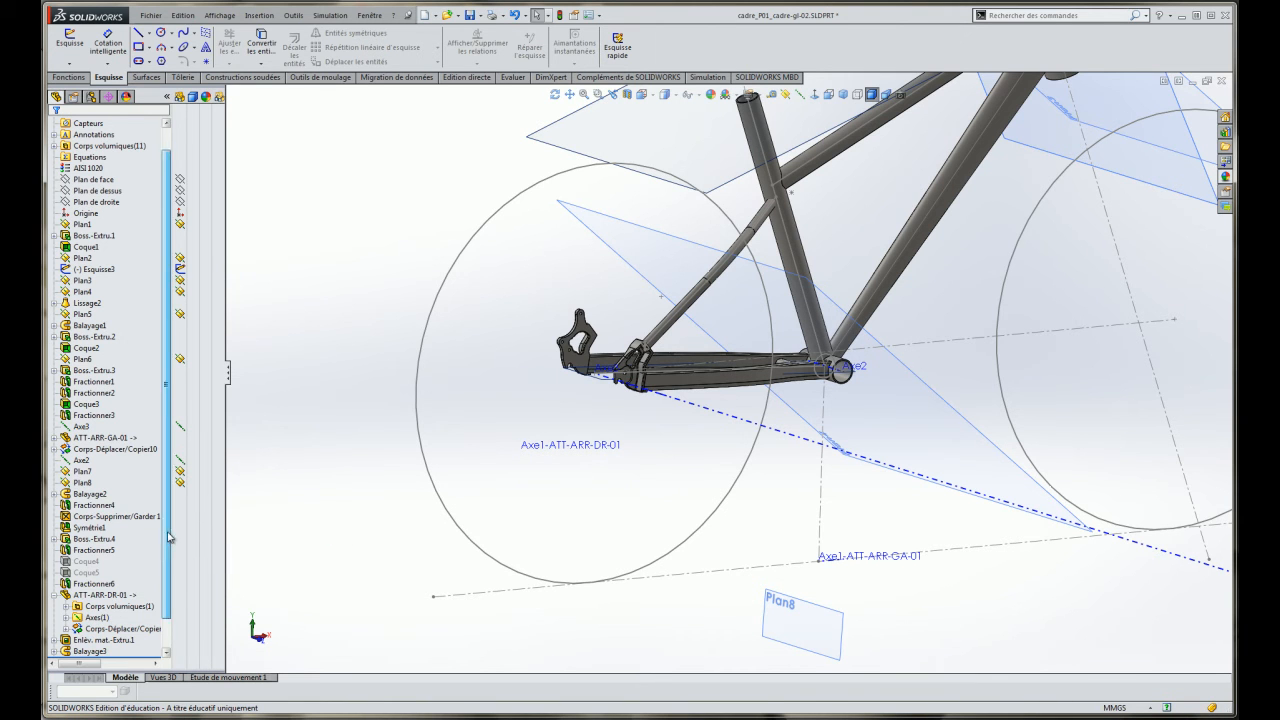
scroll(170, 537, "down", 1)
left_click_drag(147, 623, 145, 656)
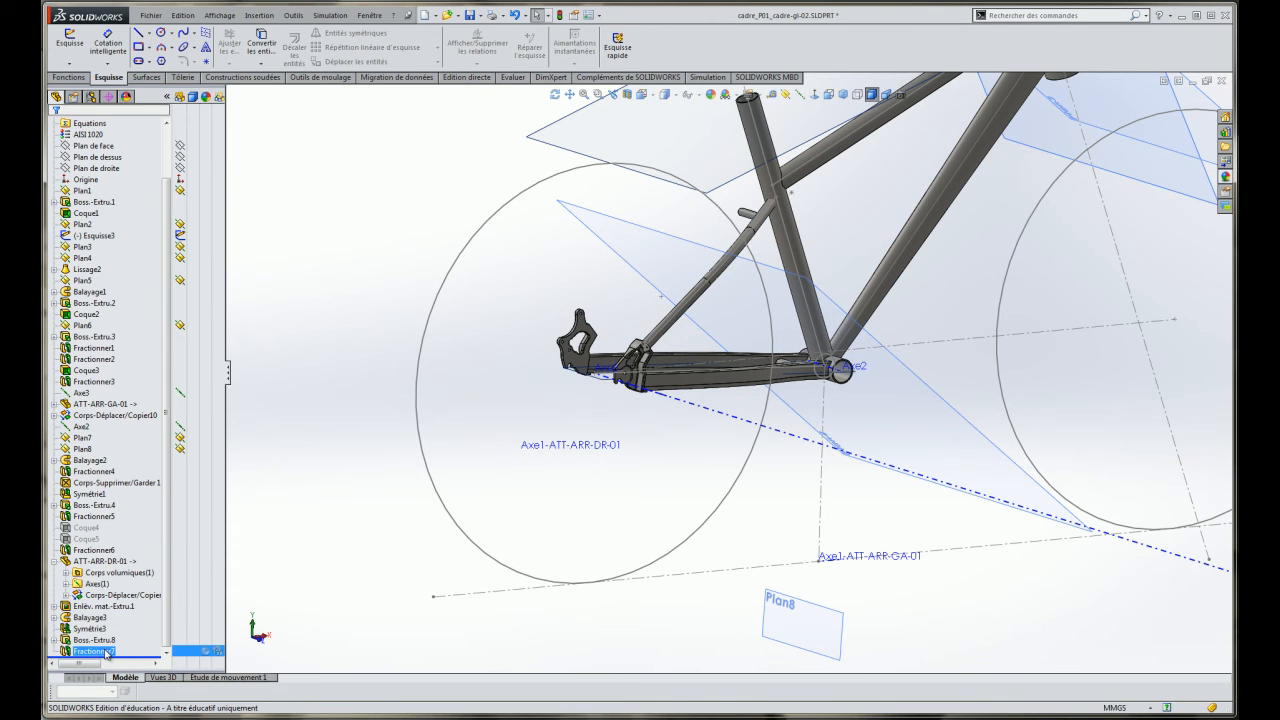
Suppress the Fractionner7 feature in the Medium configuration.
left_click(104, 652)
right_click(104, 652)
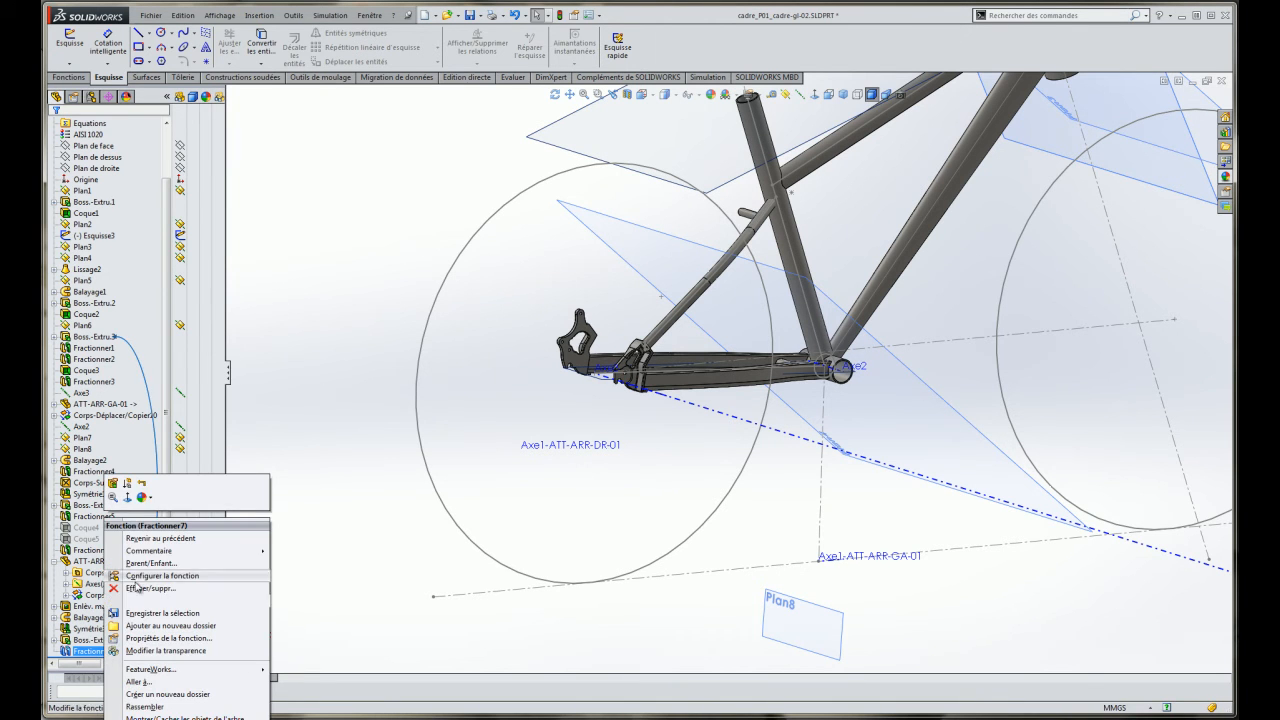
left_click(130, 491)
scroll(796, 252, "up", 5)
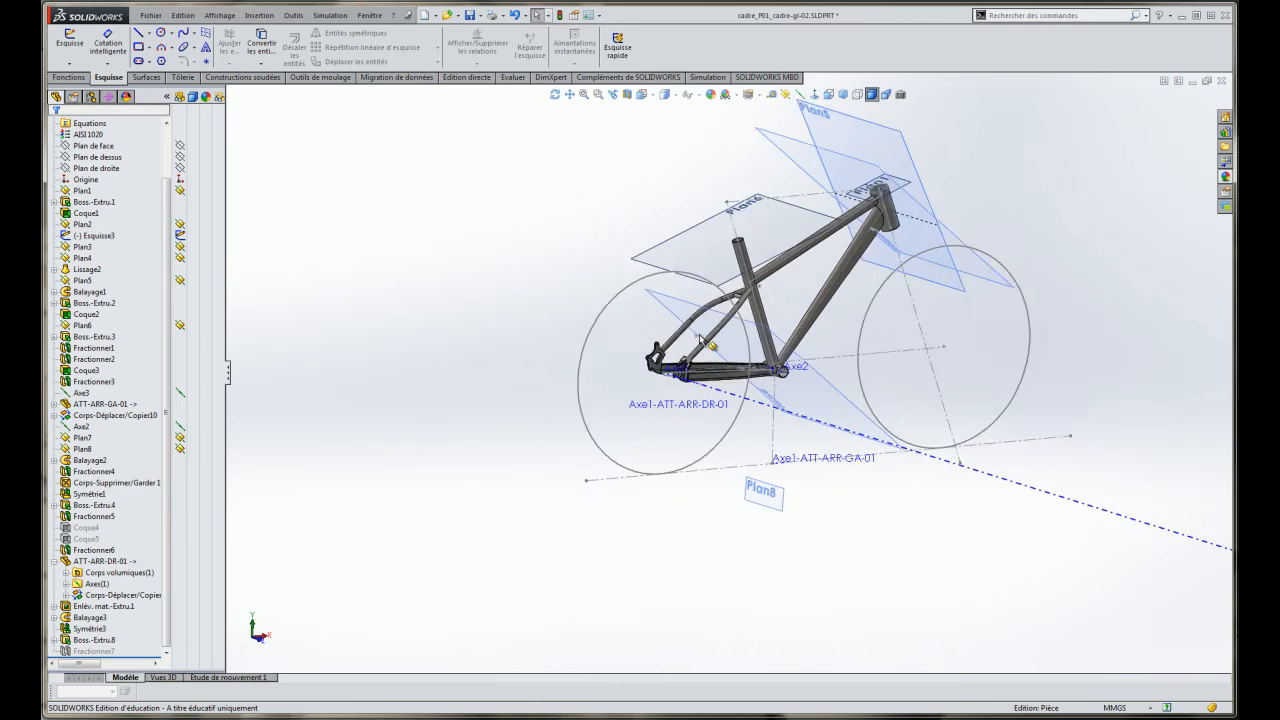
middle_click_drag(800, 249, 738, 211)
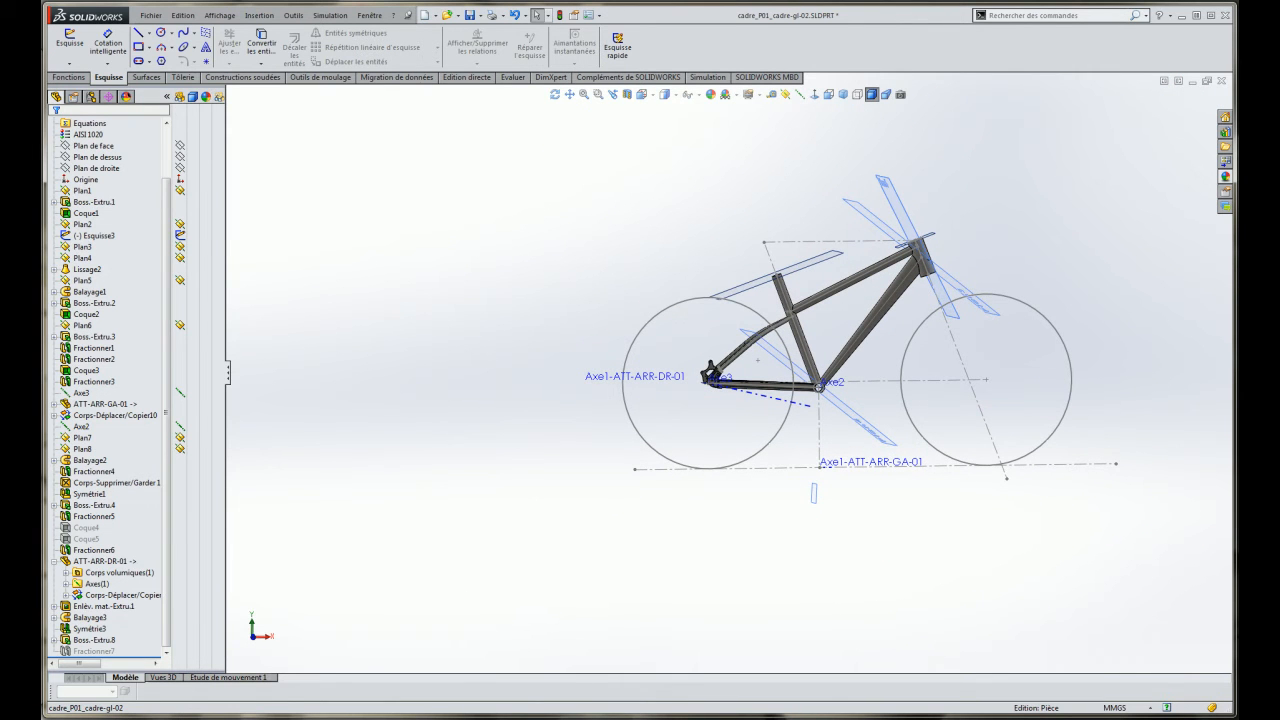
Activate the Small configuration to compare the frame, and return to the Medium configuration.
left_click(92, 97)
left_click(109, 170)
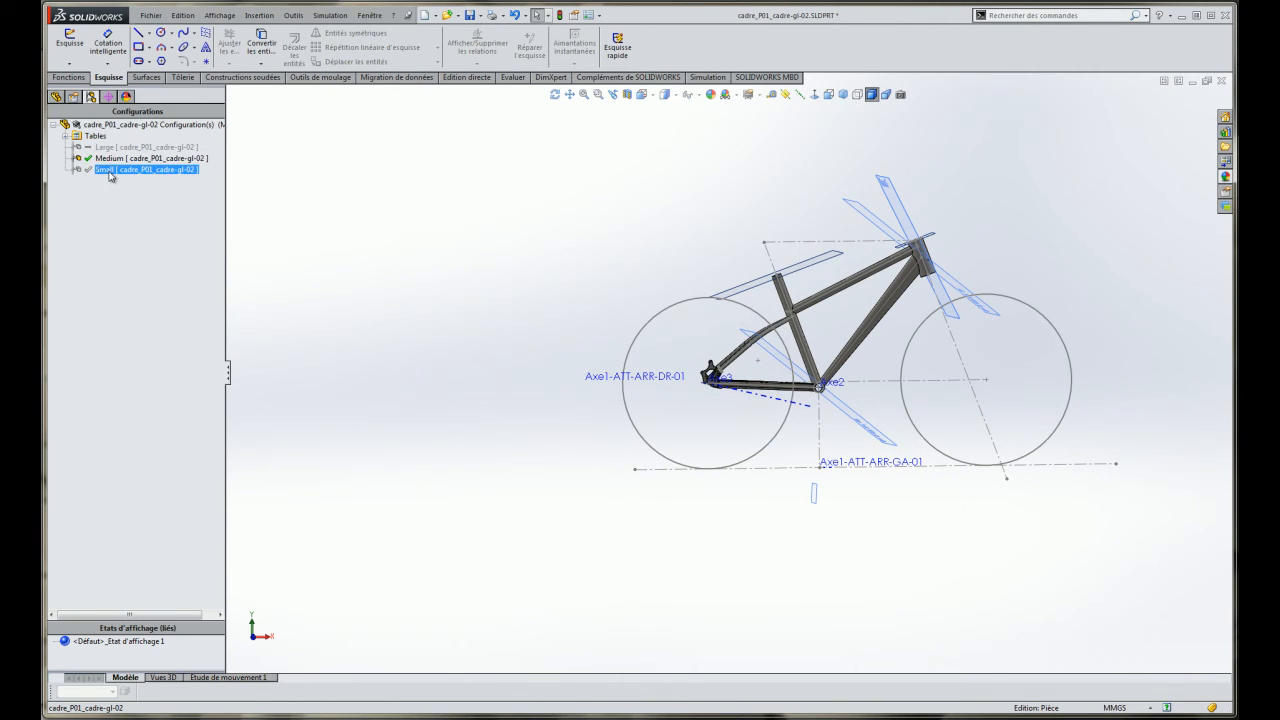
left_click(108, 161)
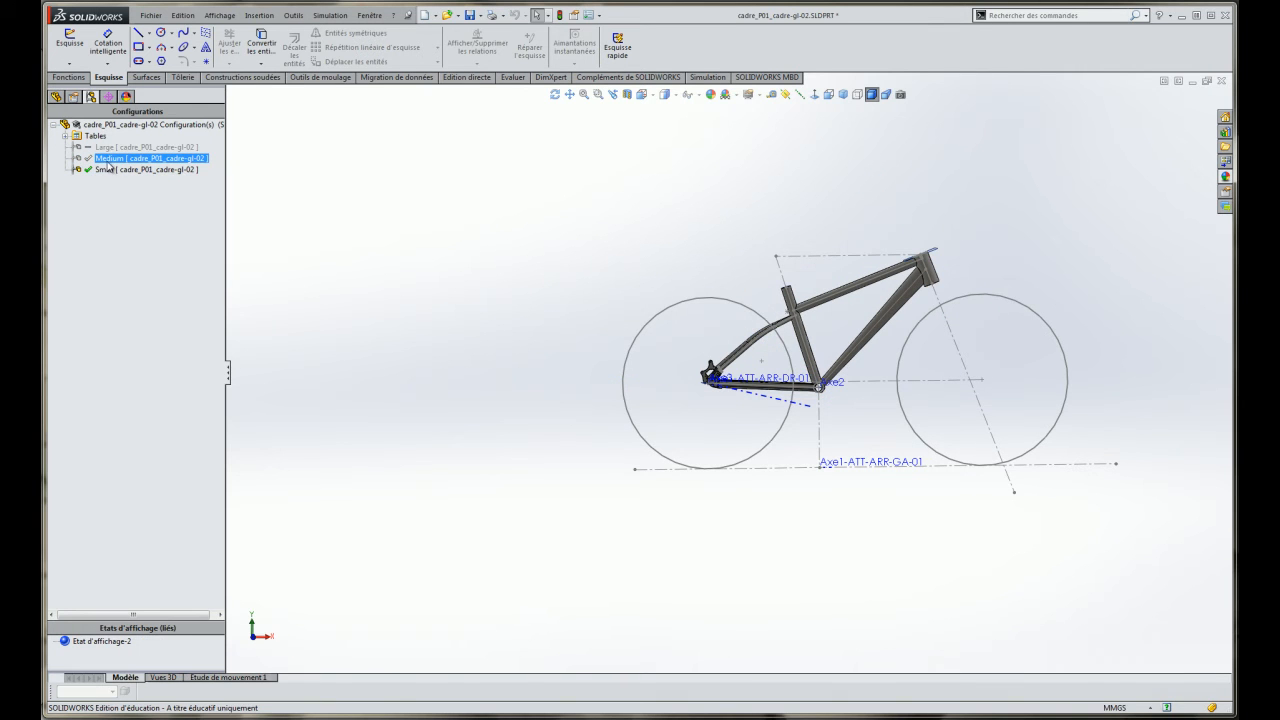
double_click(108, 161)
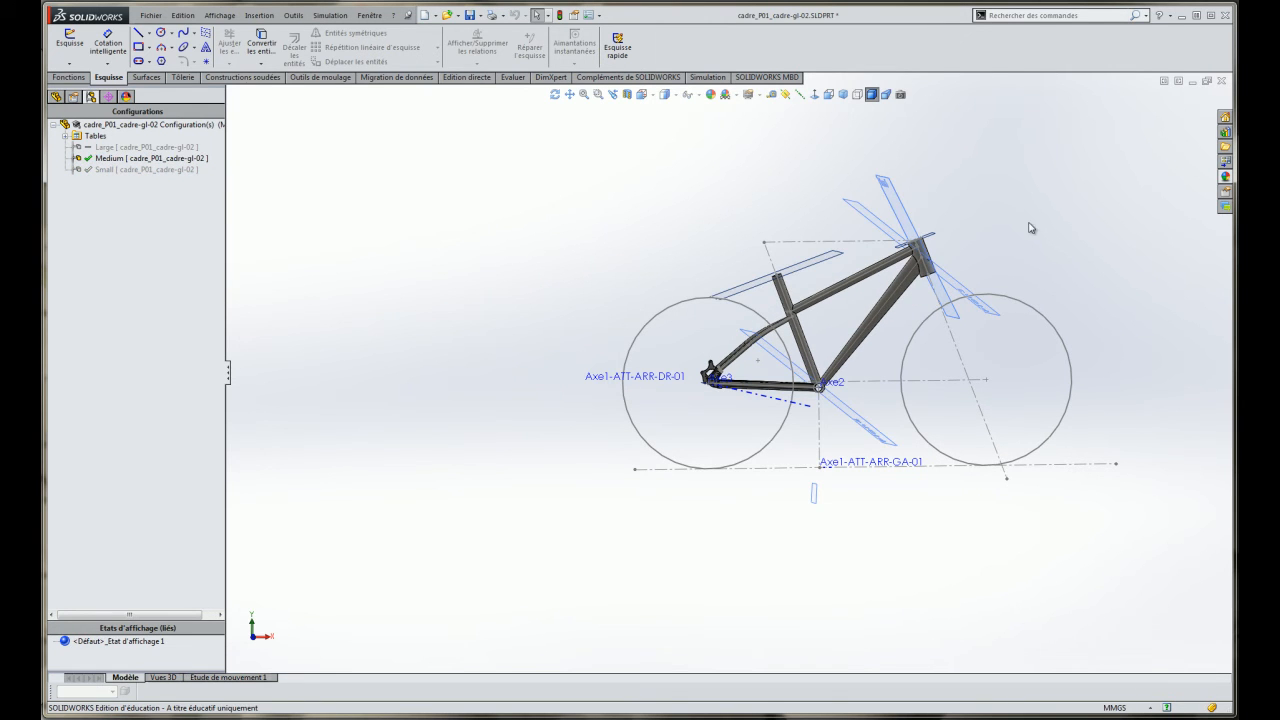
Activate the Large configuration, continuing the rebuild despite the Esquisse8 warning and closing the error list.
left_click(127, 148)
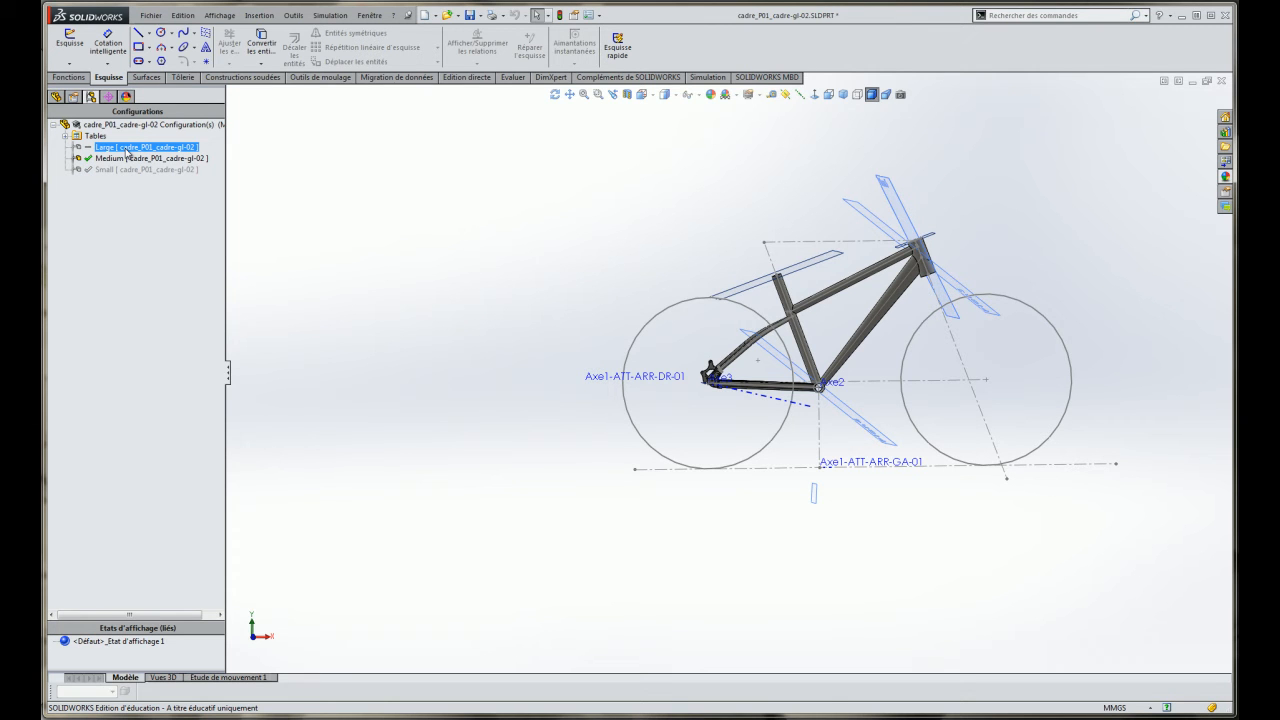
double_click(127, 149)
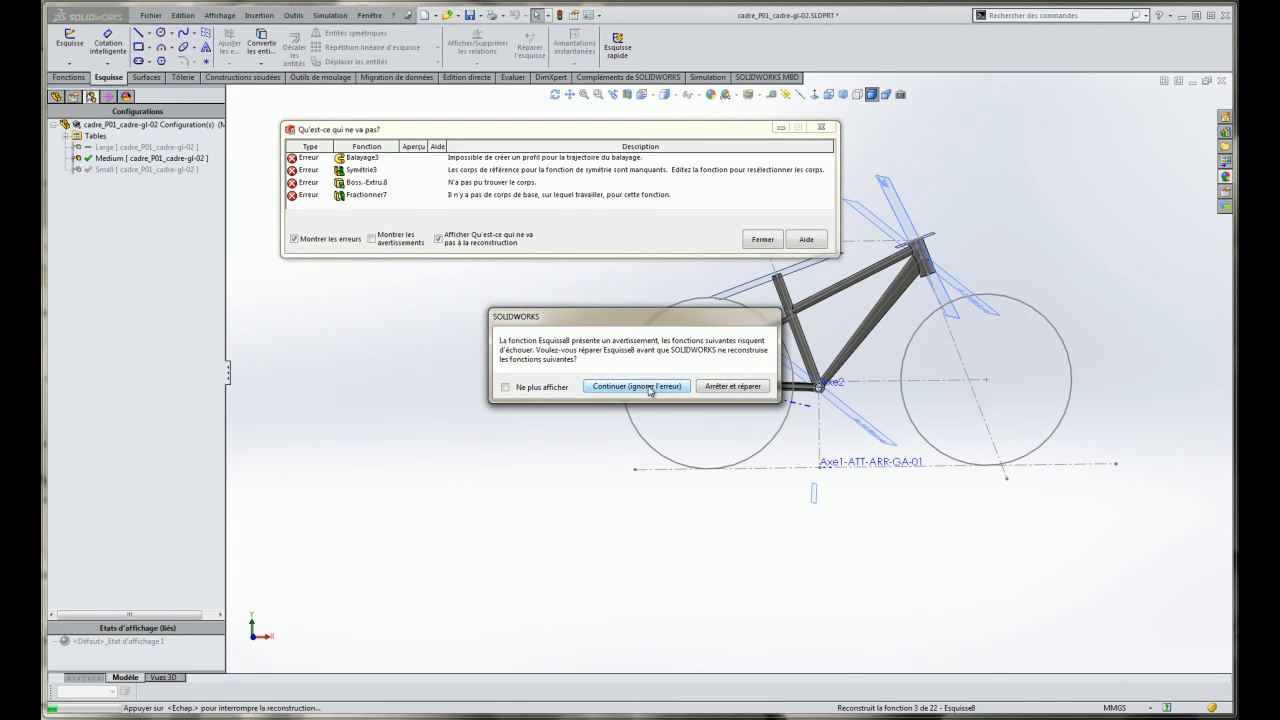
left_click(650, 386)
left_click(763, 239)
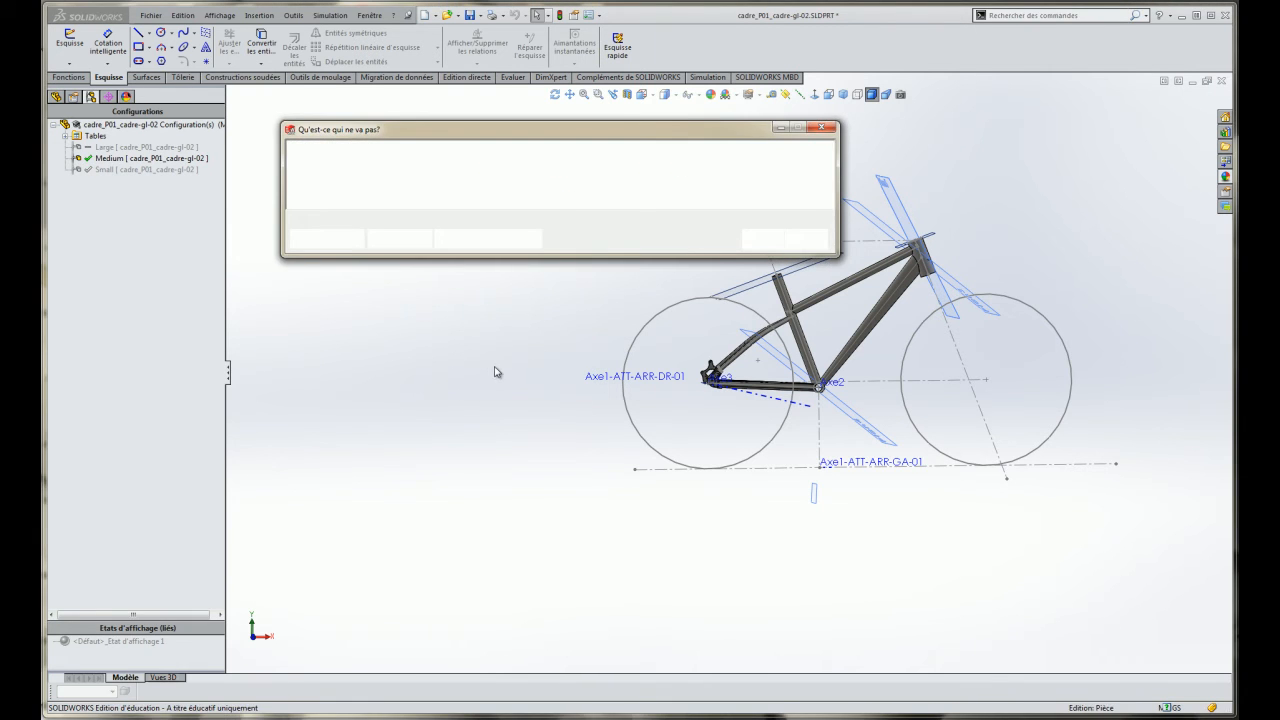
Unsuppress Axe3 in the Large configuration, continuing the rebuild despite the warning and closing the error list.
left_click(56, 97)
left_click(77, 429)
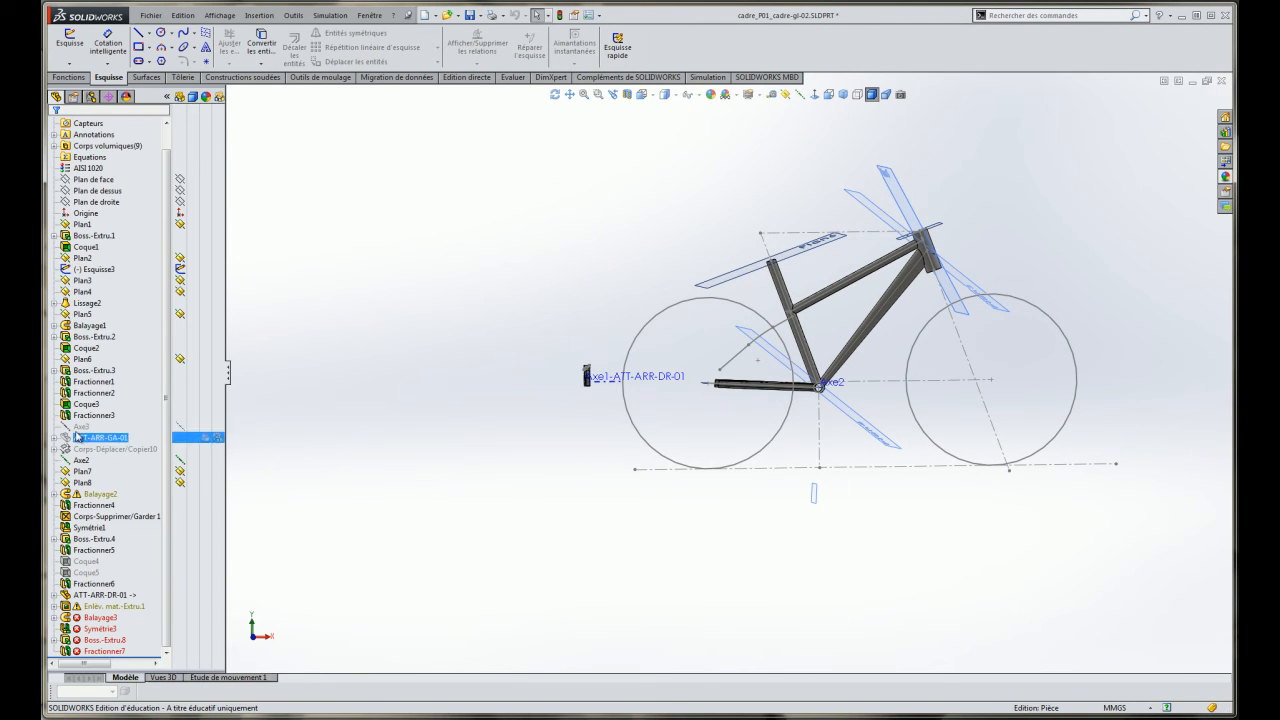
right_click(80, 430)
left_click(108, 403)
left_click(619, 388)
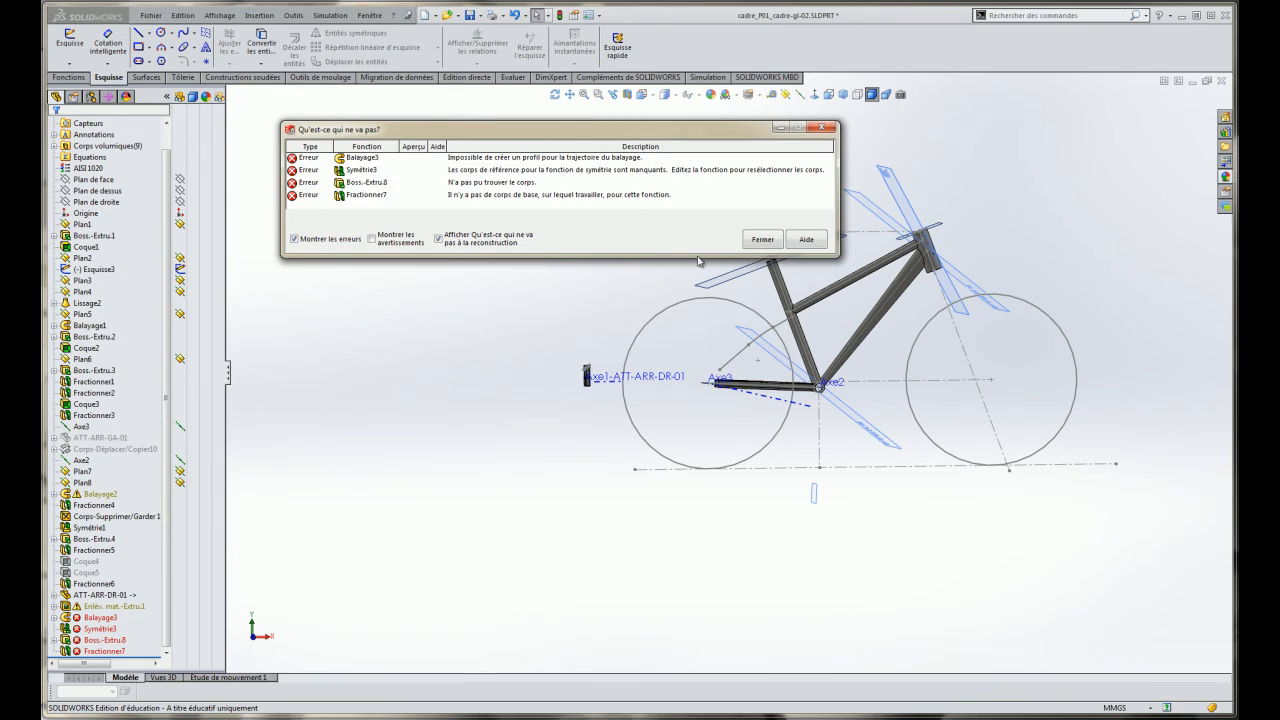
left_click(763, 241)
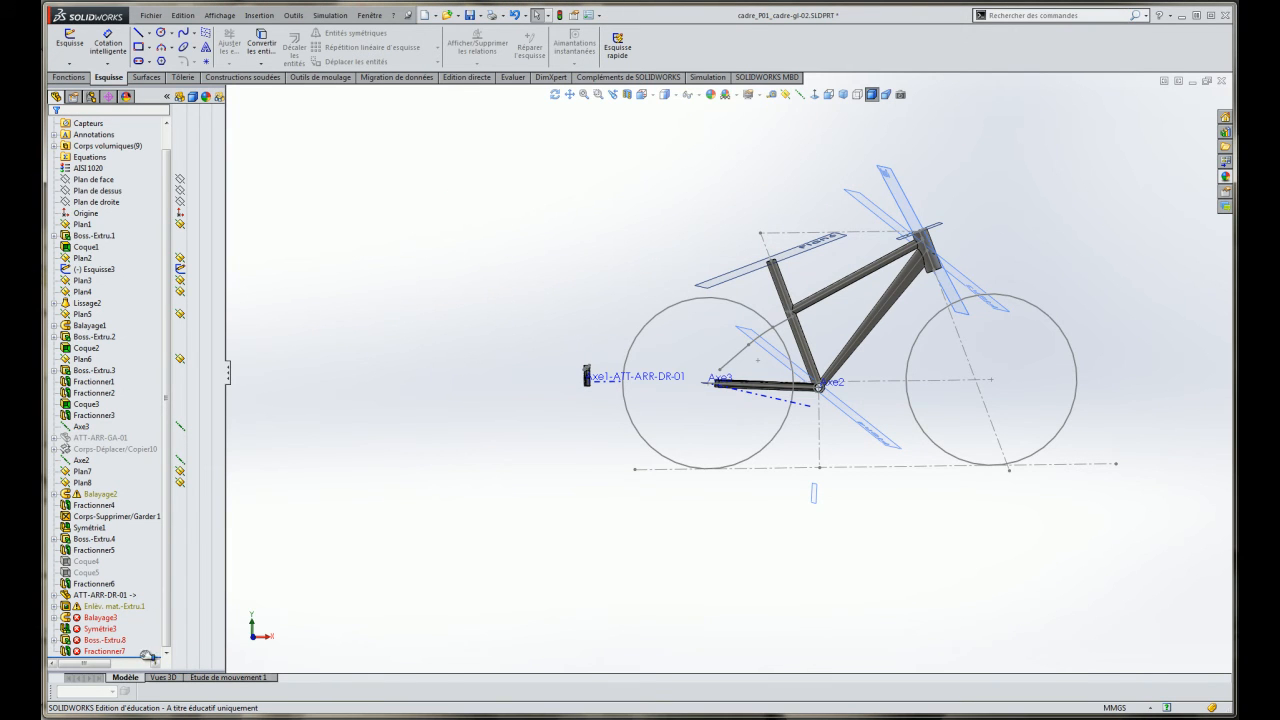
Roll the tree back to below Corps-Déplacer/Copier10 and unsuppress the inserted part ATT-ARR-GA-01 and that body move.
left_click_drag(150, 656, 99, 444)
left_click(99, 442)
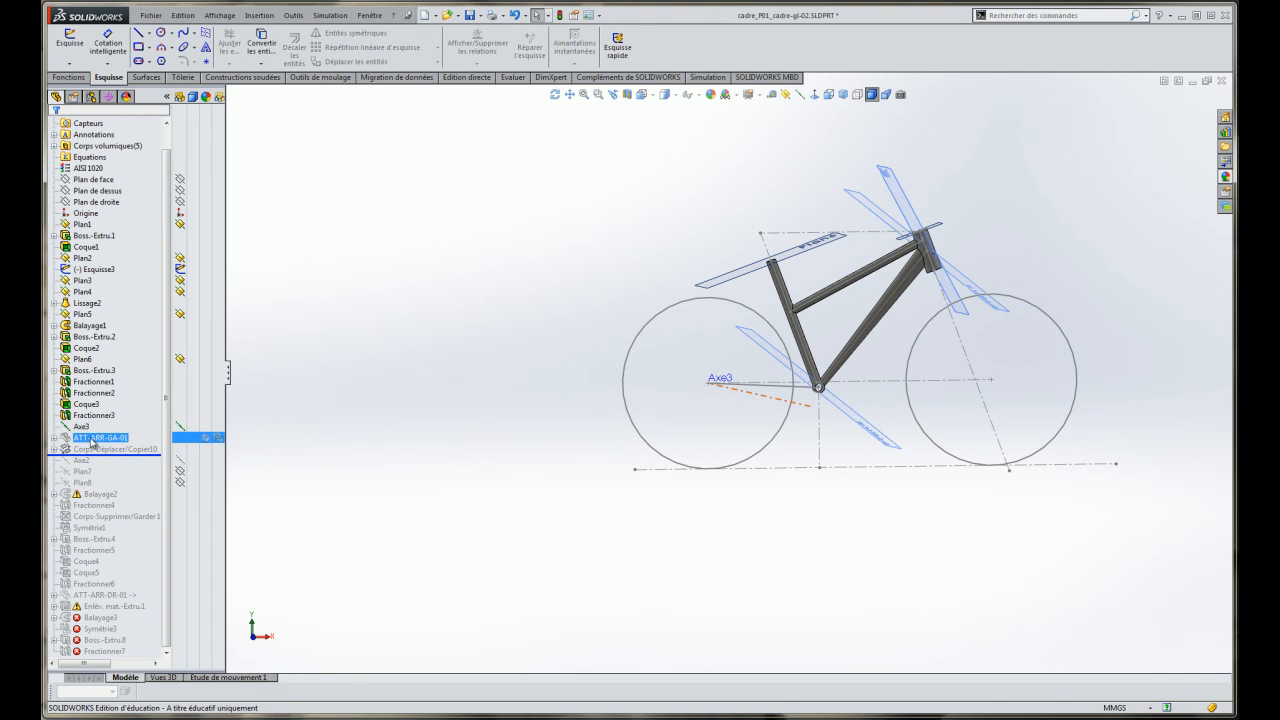
right_click(92, 438)
left_click(117, 422)
right_click(116, 449)
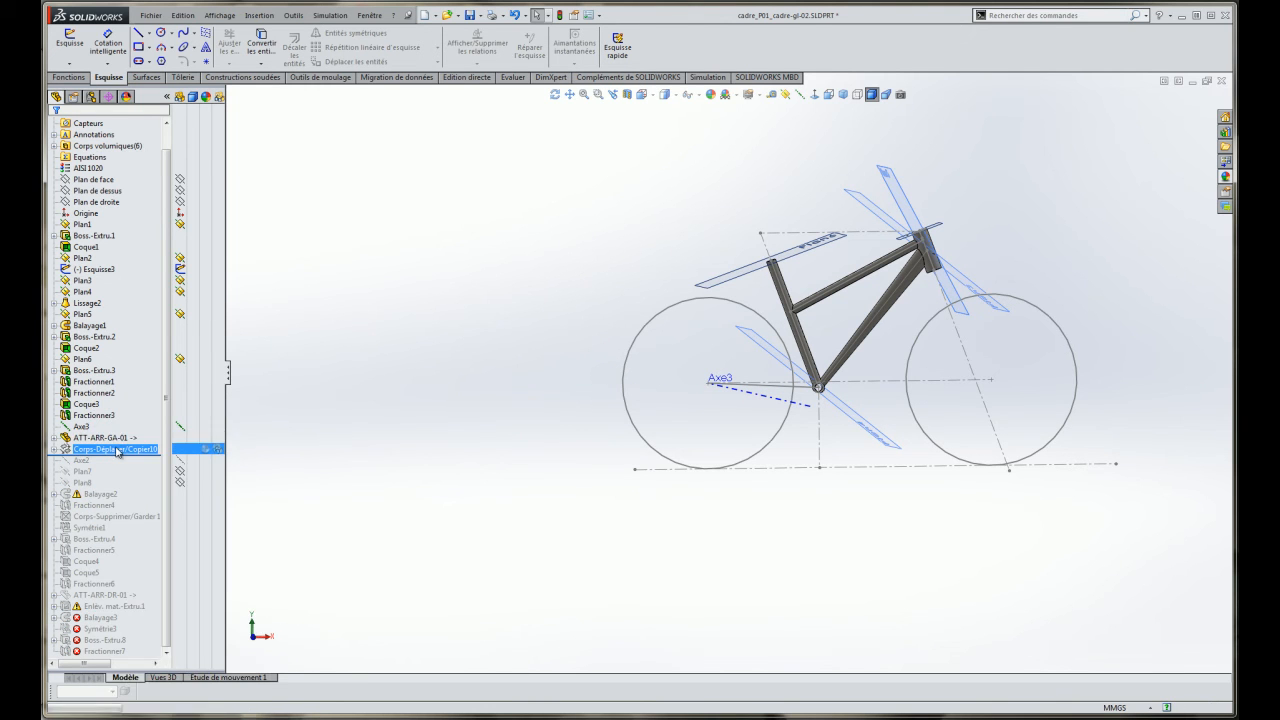
left_click(139, 414)
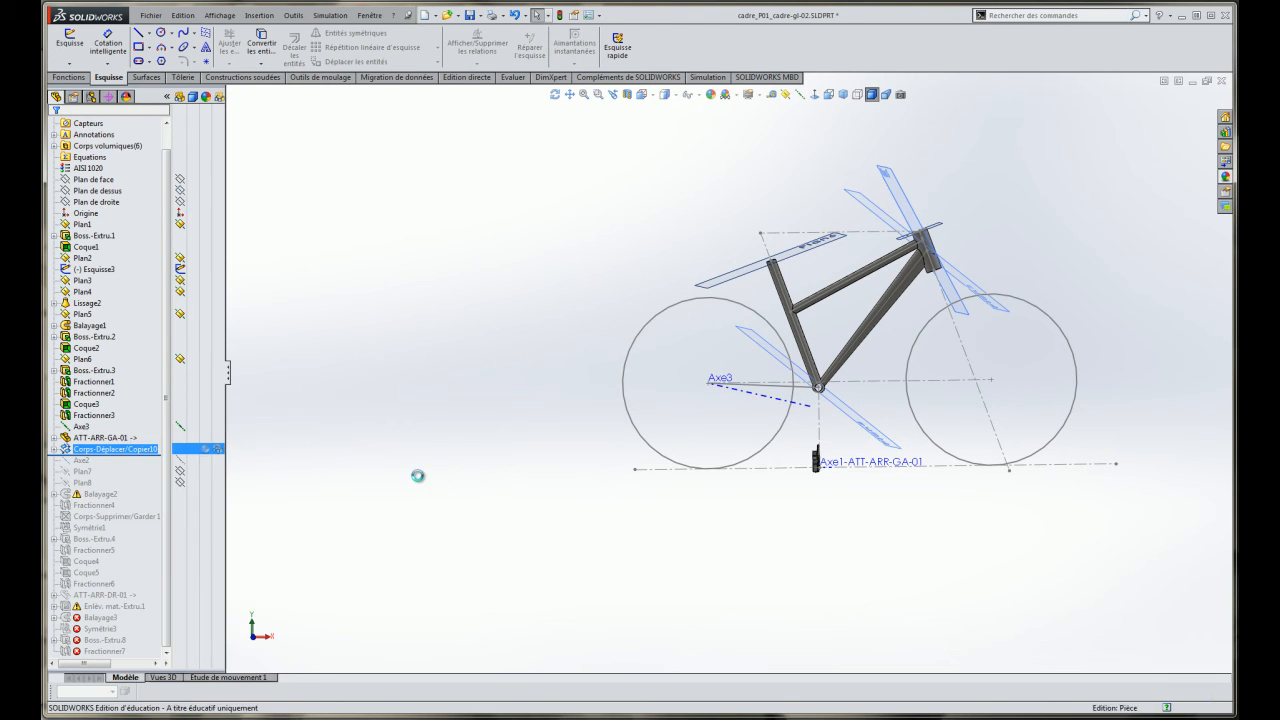
Roll the feature tree forward in stages to below ATT-ARR-DR-01 and unsuppress its body move Corps-Déplacer/Copier7.
left_click_drag(162, 456, 156, 586)
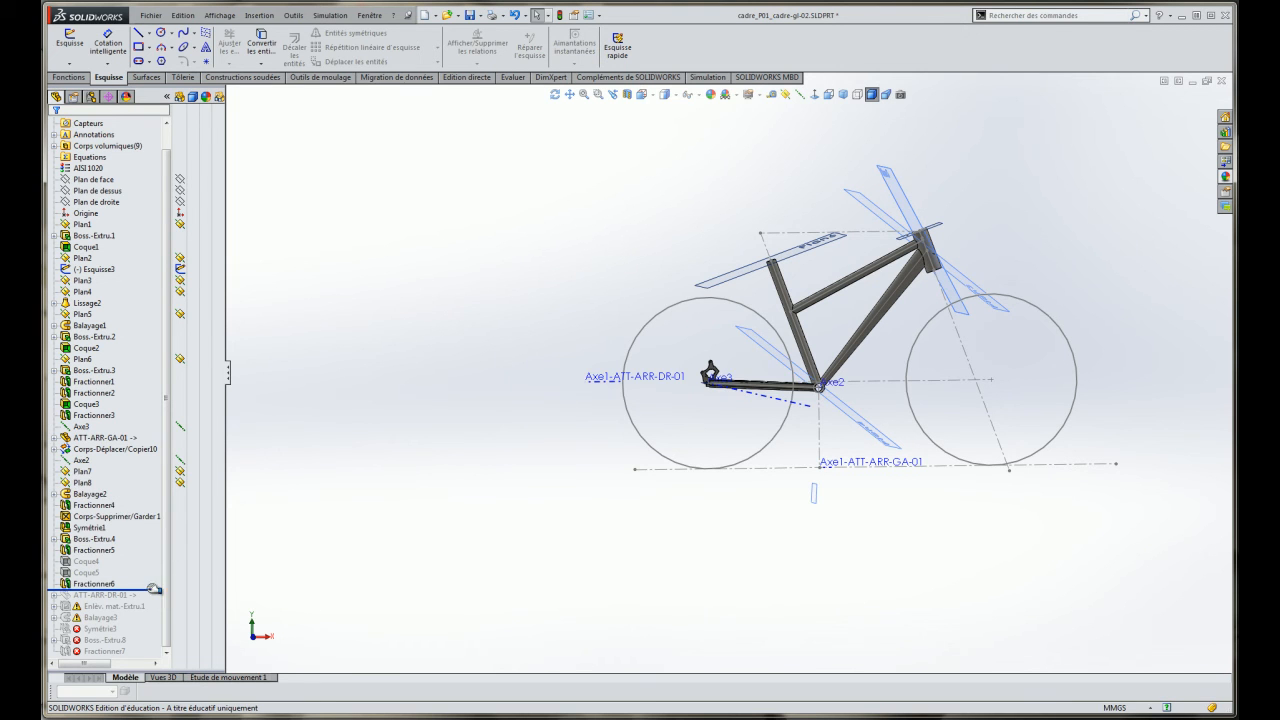
left_click_drag(152, 591, 151, 601)
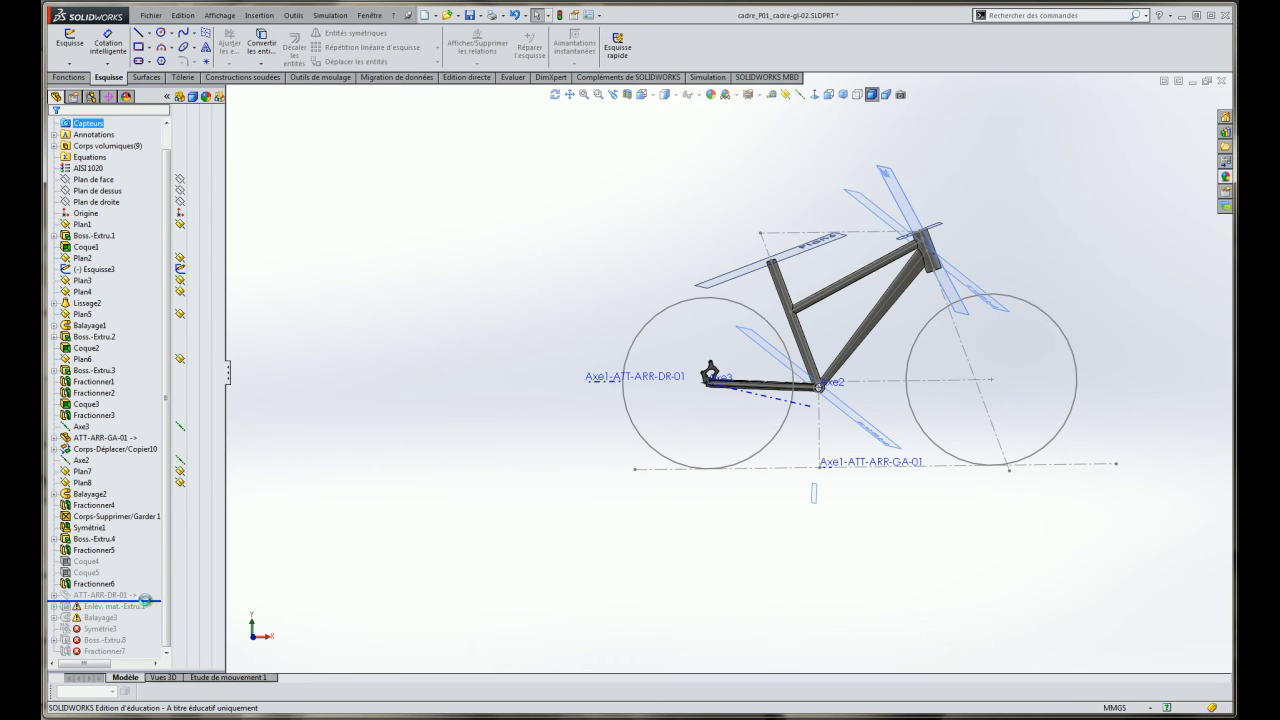
left_click(55, 597)
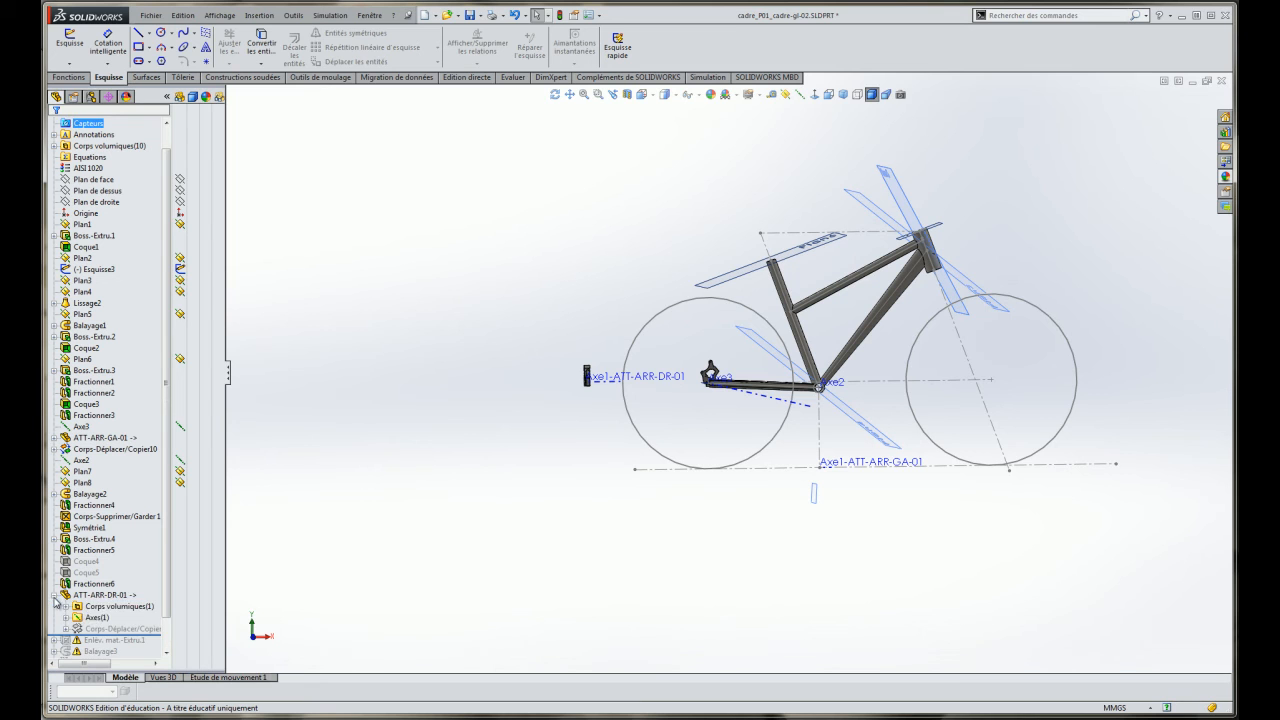
right_click(100, 628)
left_click(121, 508)
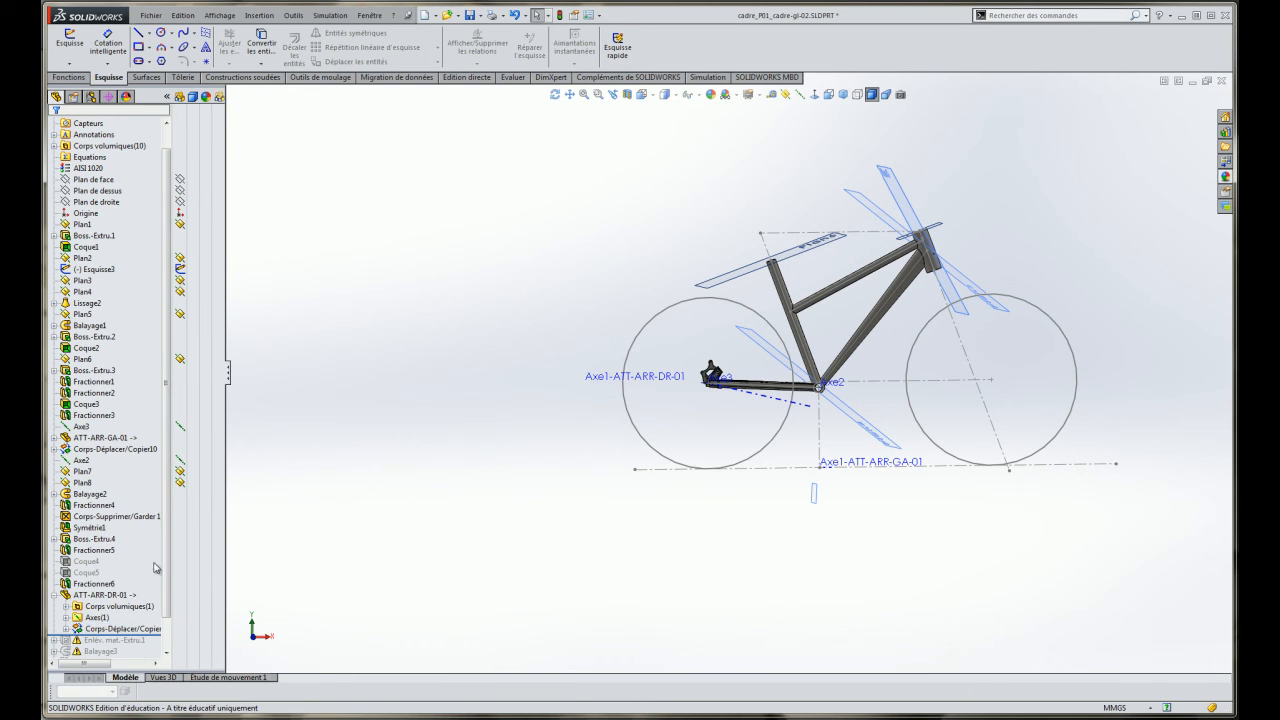
Roll the Large configuration's feature tree forward to below Fractionner7 and suppress Fractionner7.
left_click_drag(168, 561, 169, 592)
middle_click_drag(784, 340, 771, 404)
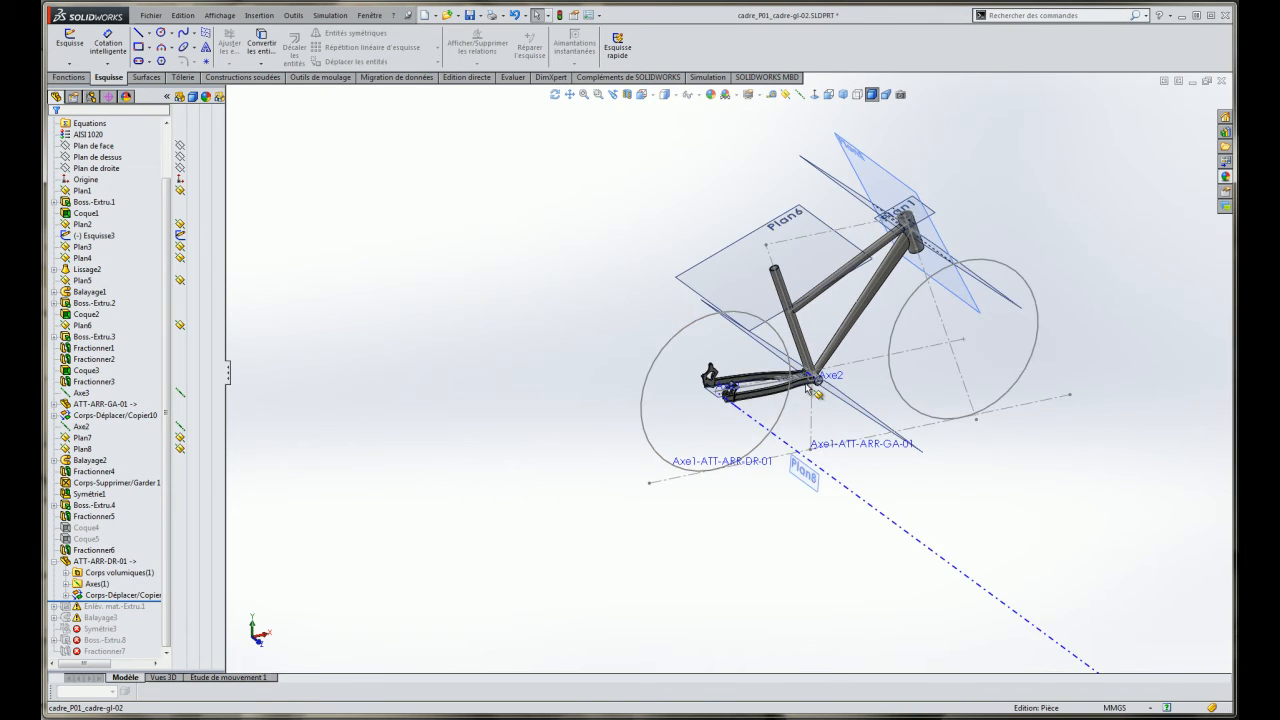
scroll(771, 404, "down", 3)
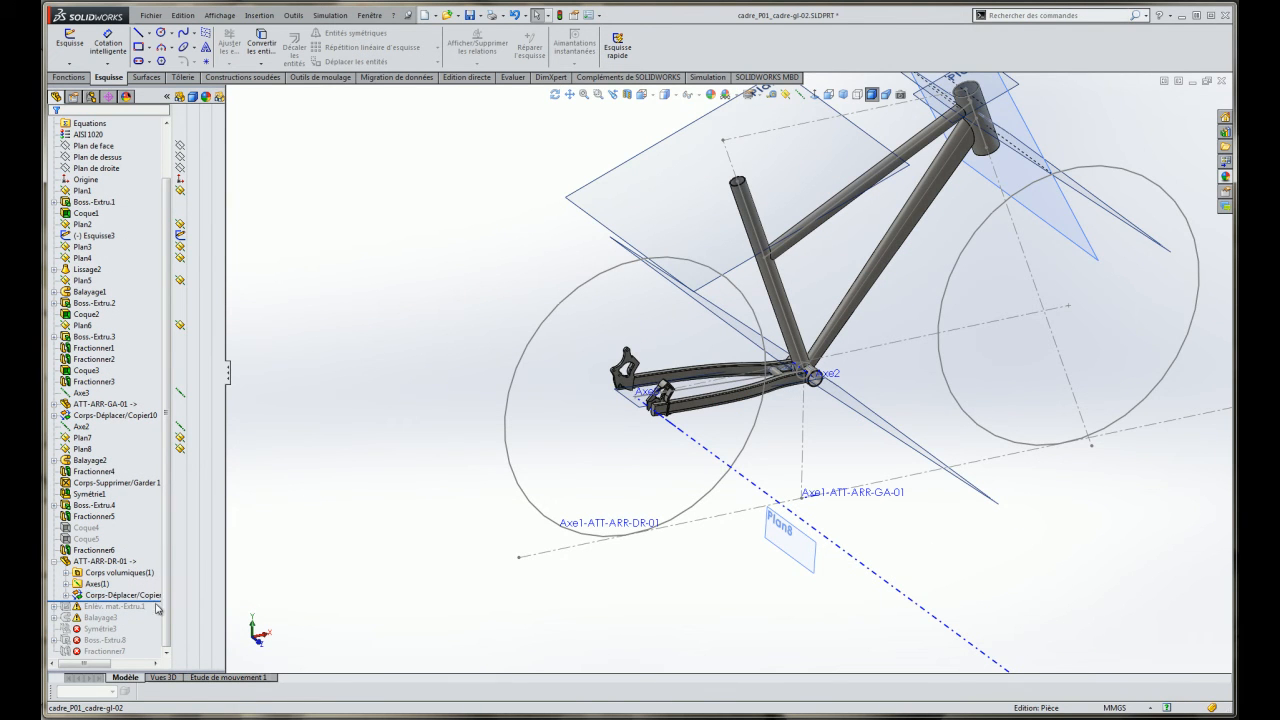
left_click_drag(162, 601, 152, 658)
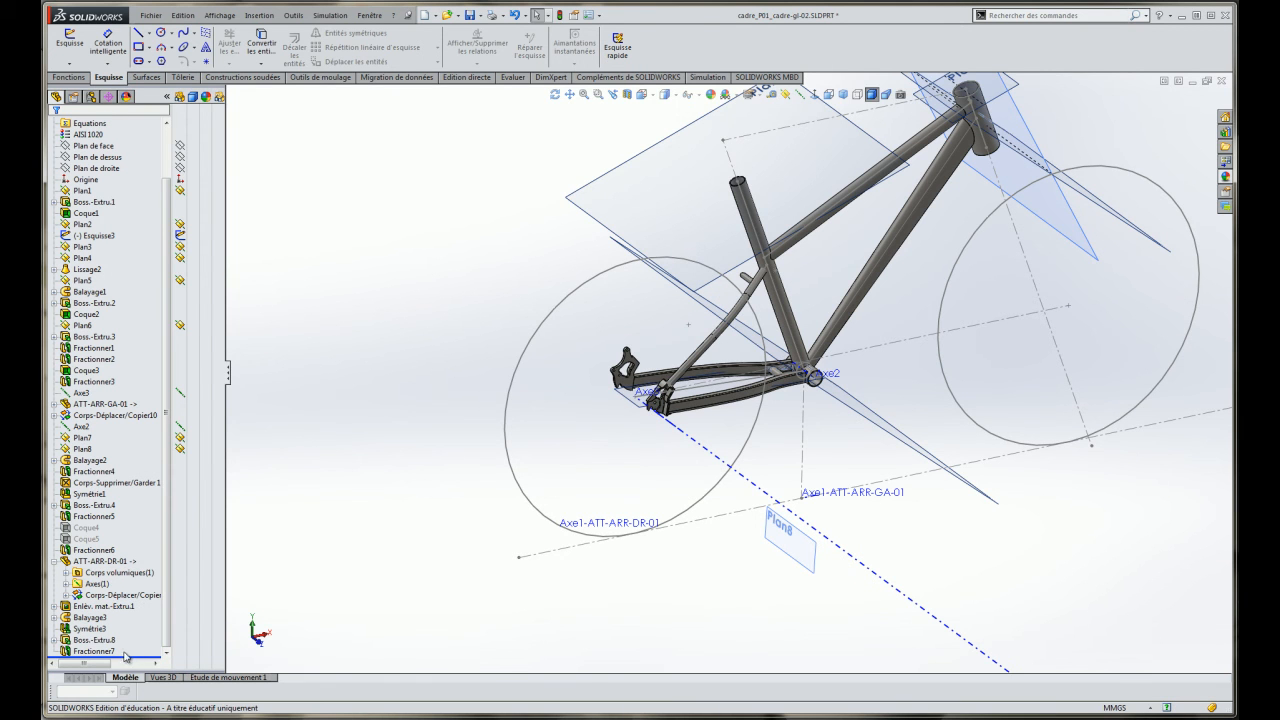
right_click(108, 651)
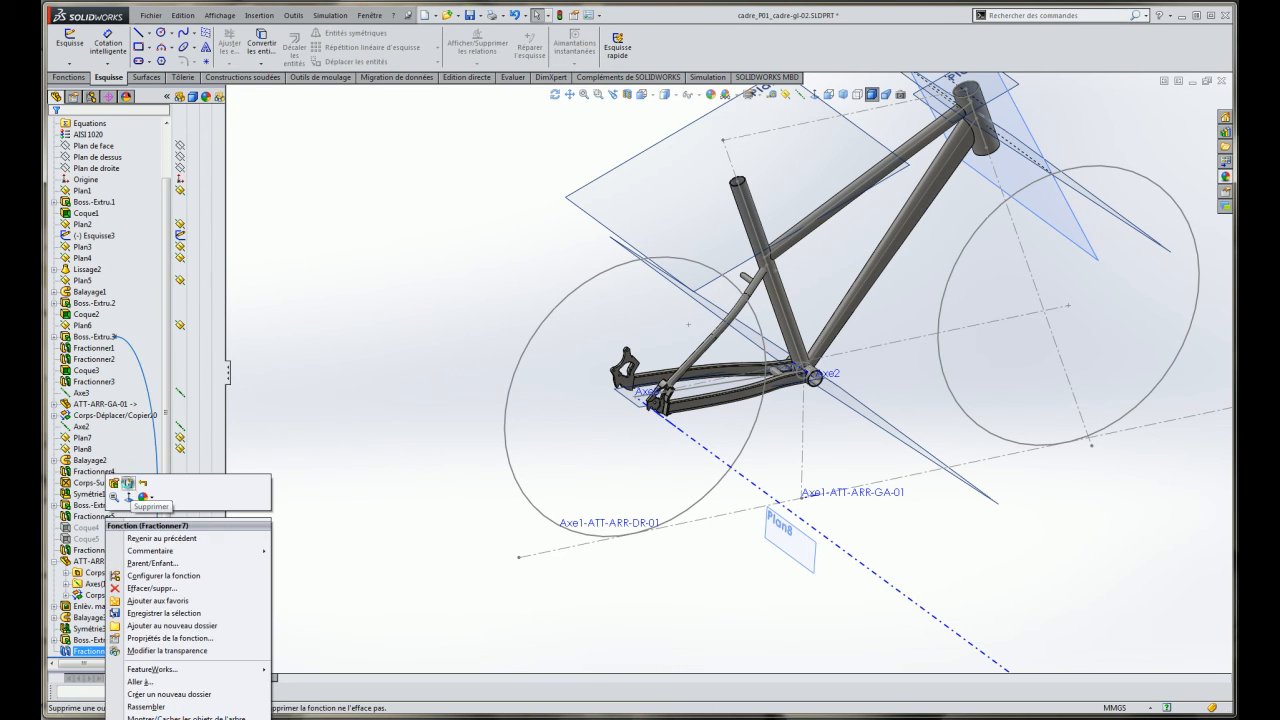
left_click(129, 484)
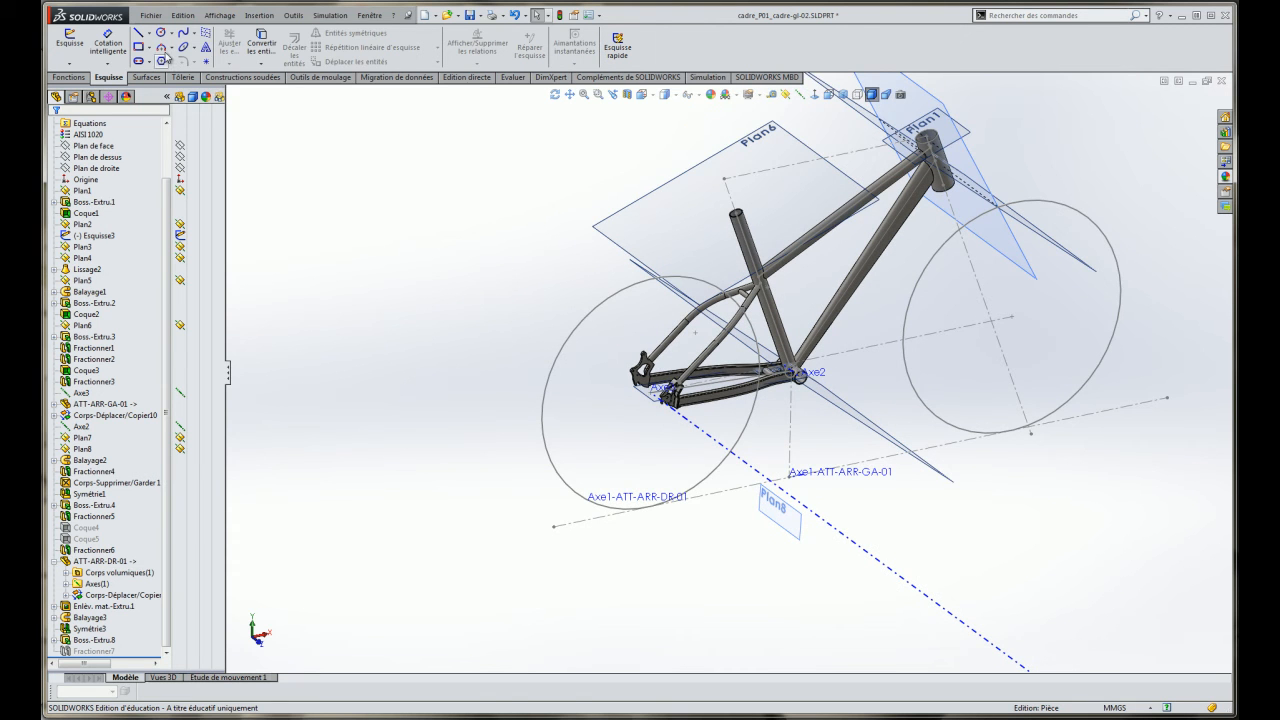
Hide all reference planes and axes in the graphics view.
left_click(219, 15)
left_click(229, 120)
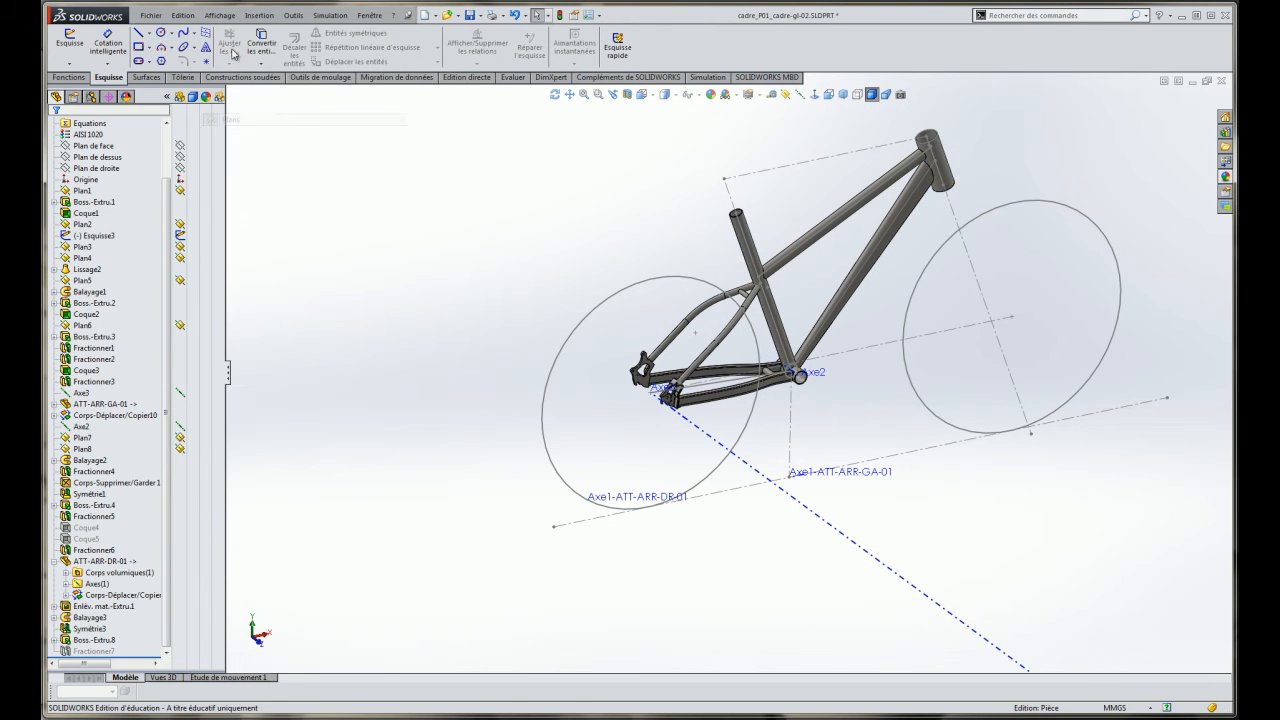
left_click(229, 19)
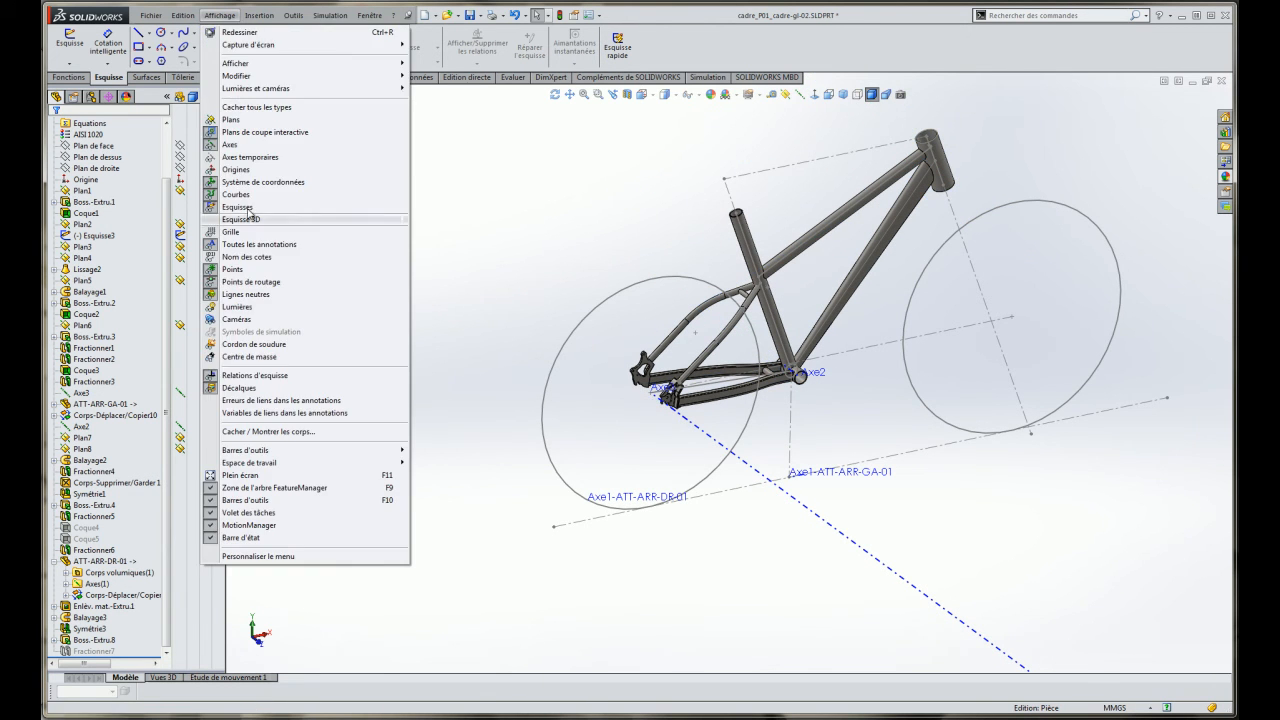
left_click(230, 144)
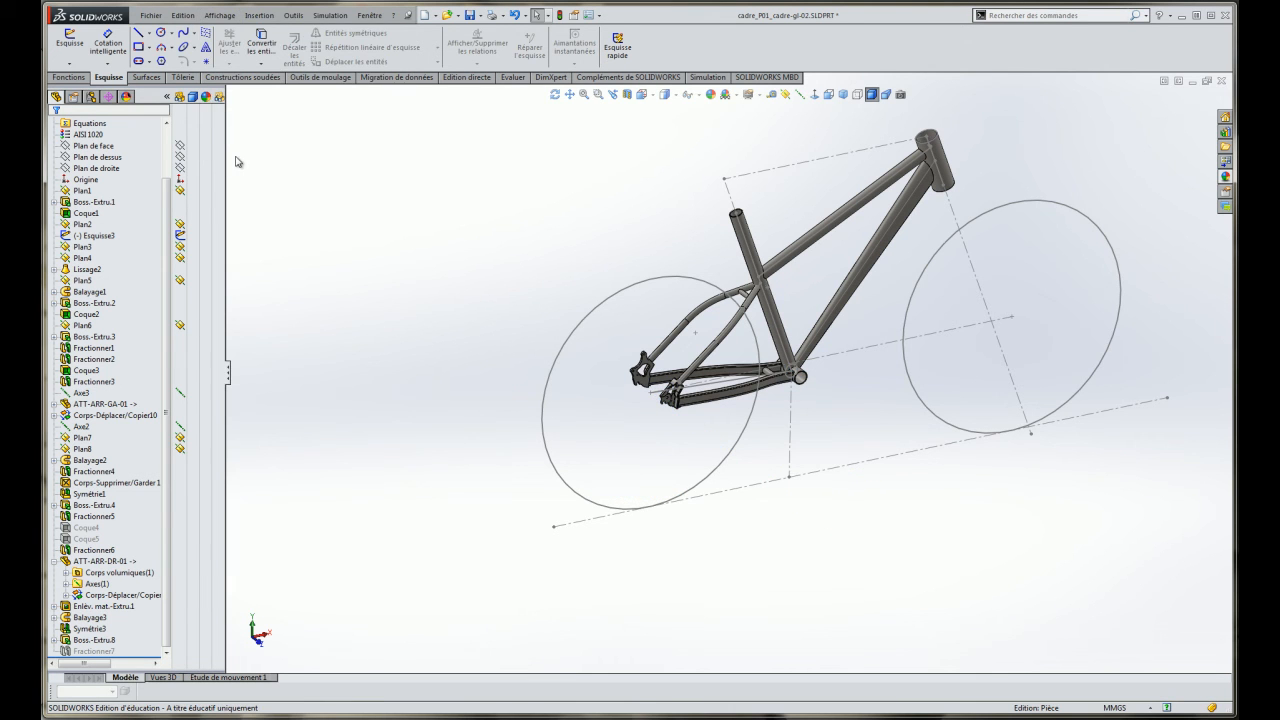
left_click(216, 14)
left_click(525, 208)
View the bicycle frame straight from the side and activate the Medium and Small configurations in turn to compare them.
middle_click_drag(677, 360, 836, 217)
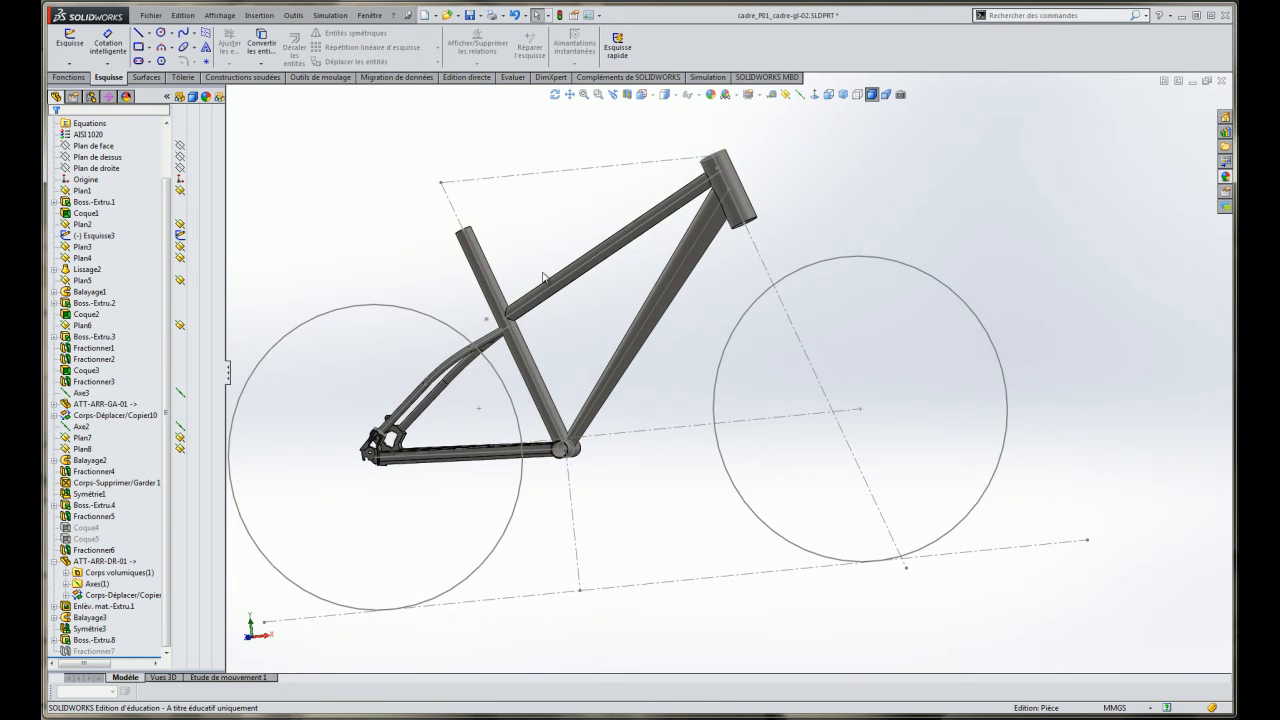
scroll(545, 330, "up", 1)
middle_click_drag(549, 403, 560, 407)
left_click(813, 96)
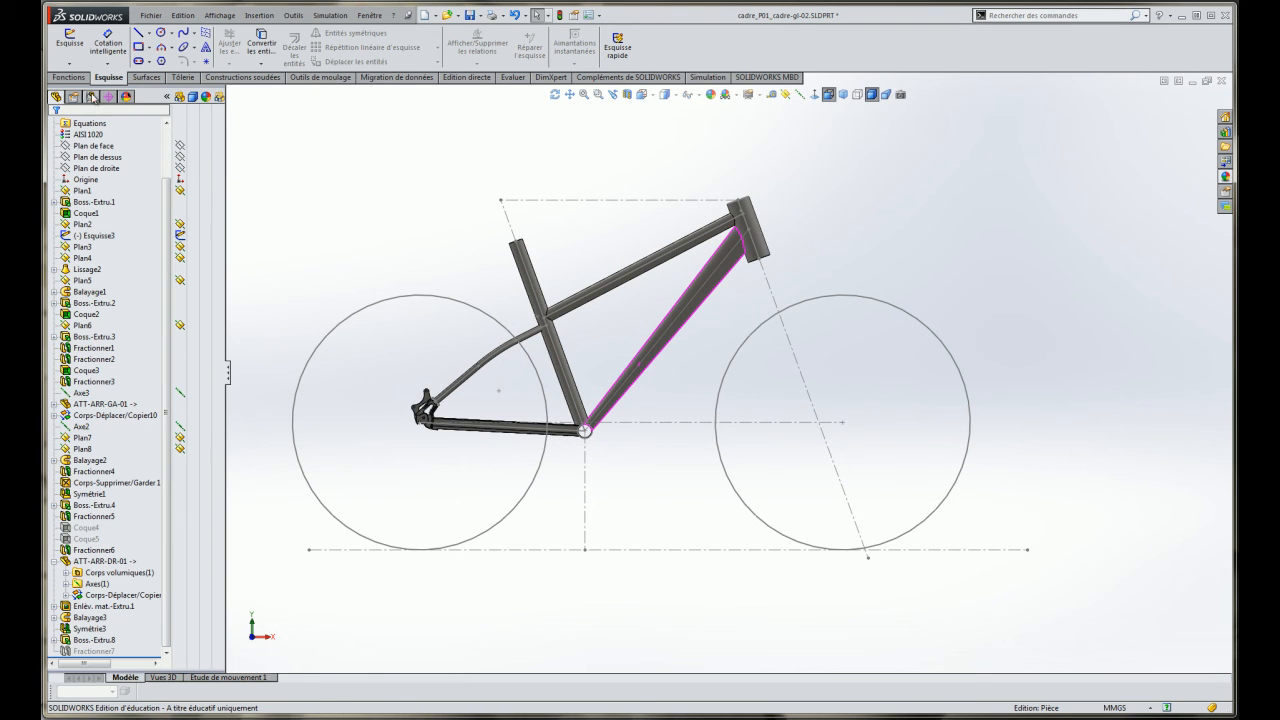
left_click(93, 97)
left_click(106, 159)
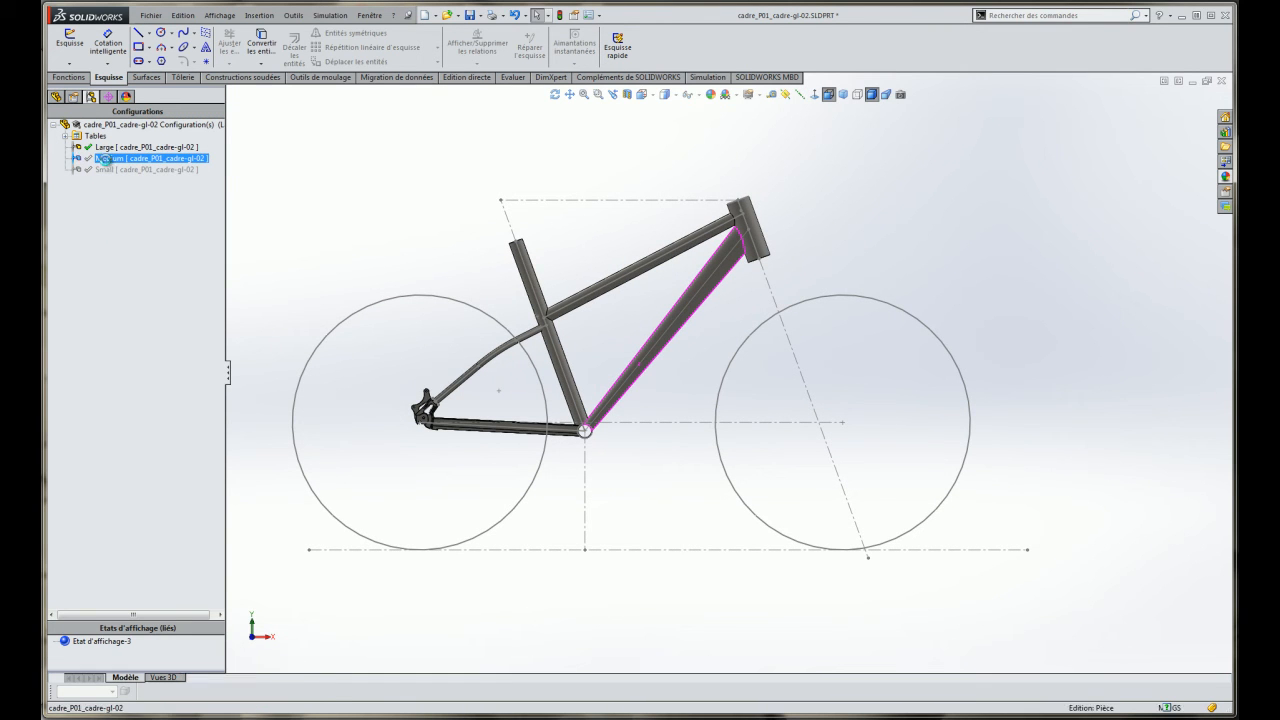
left_click(108, 172)
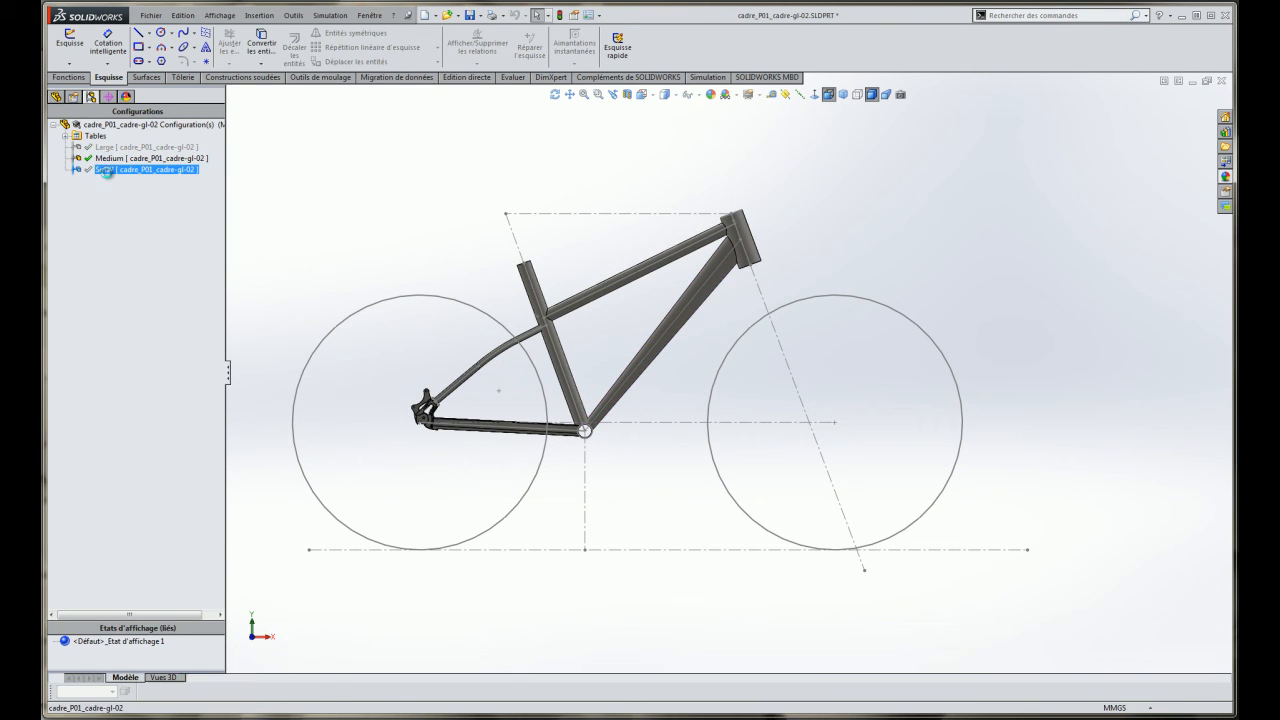
Activate the Small, Medium and Large configurations one after another to compare the frame sizes, ending on Large.
double_click(107, 172)
double_click(110, 158)
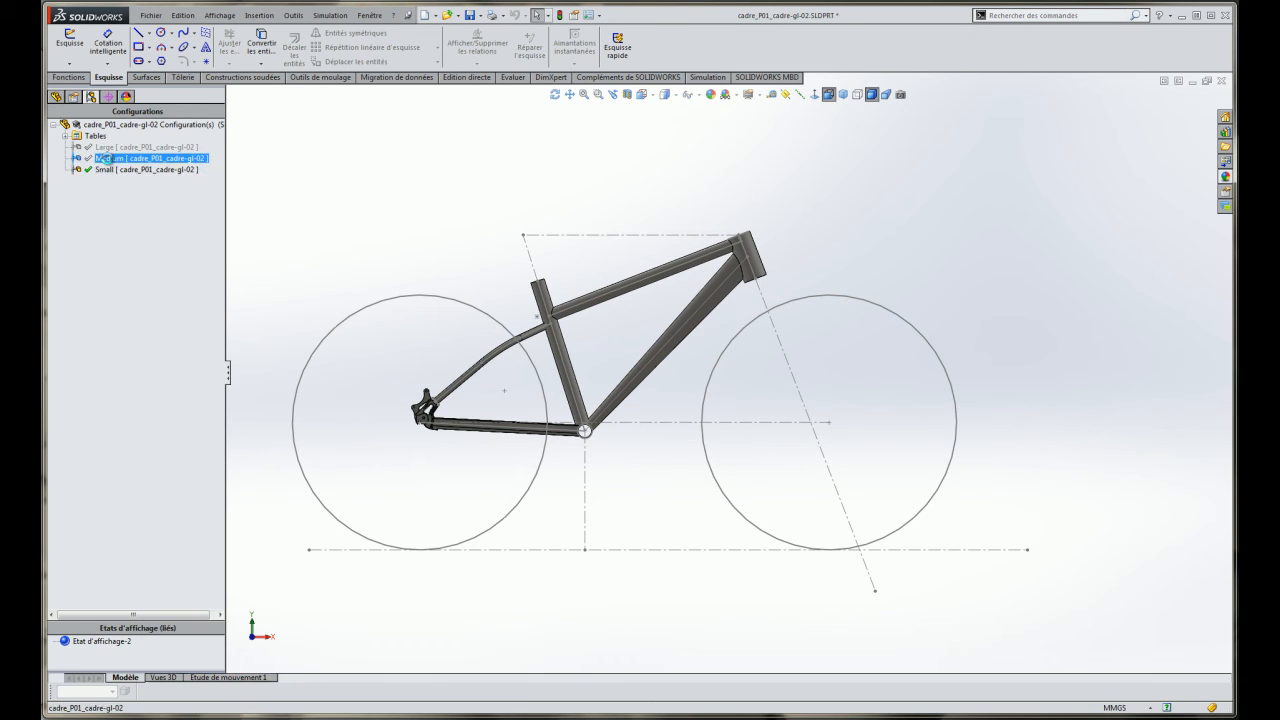
left_click(112, 148)
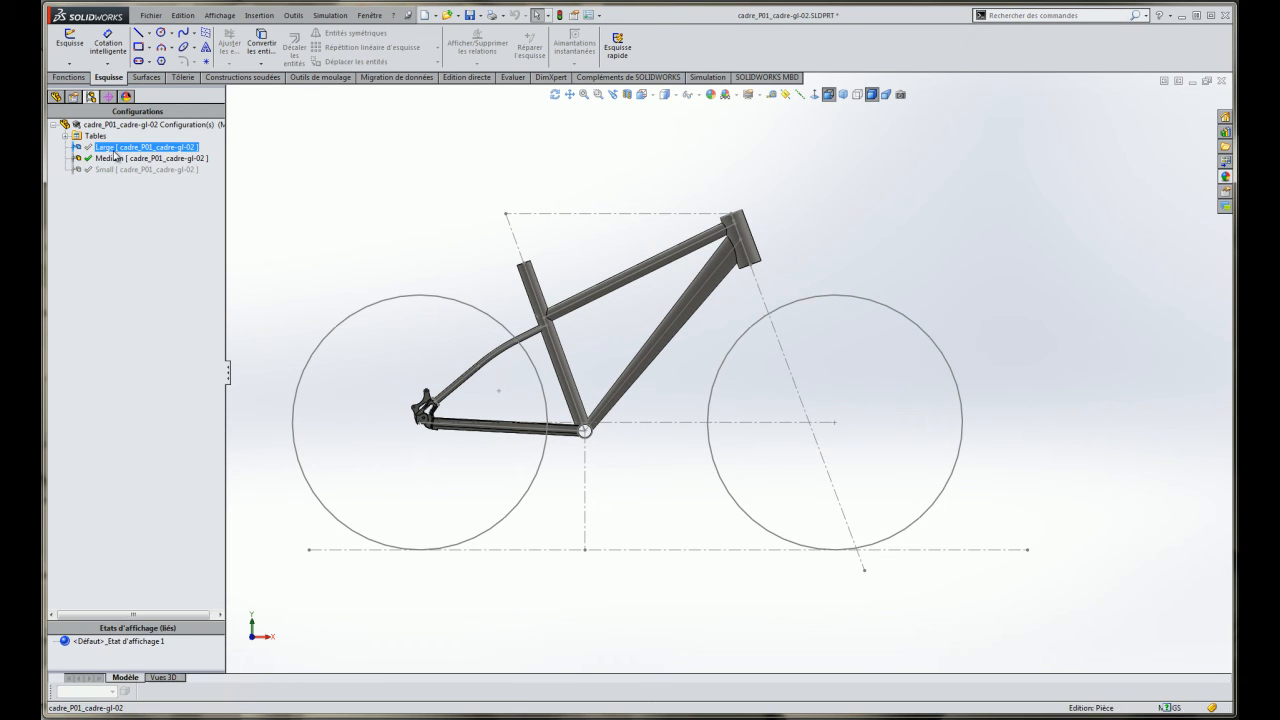
double_click(112, 148)
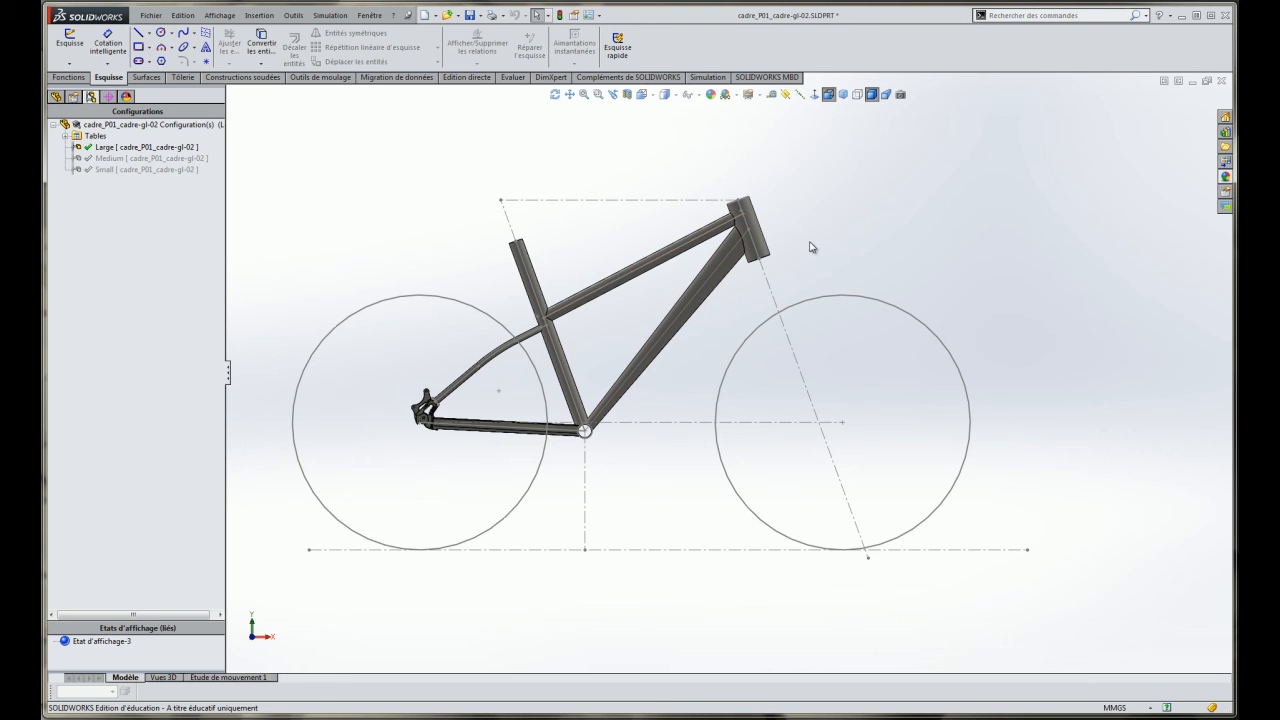
Examine the Large frame in 3D, checking the tube joints at the head tube, the seat tube and the rear triangle.
middle_click_drag(853, 235, 740, 509)
scroll(694, 430, "down", 3)
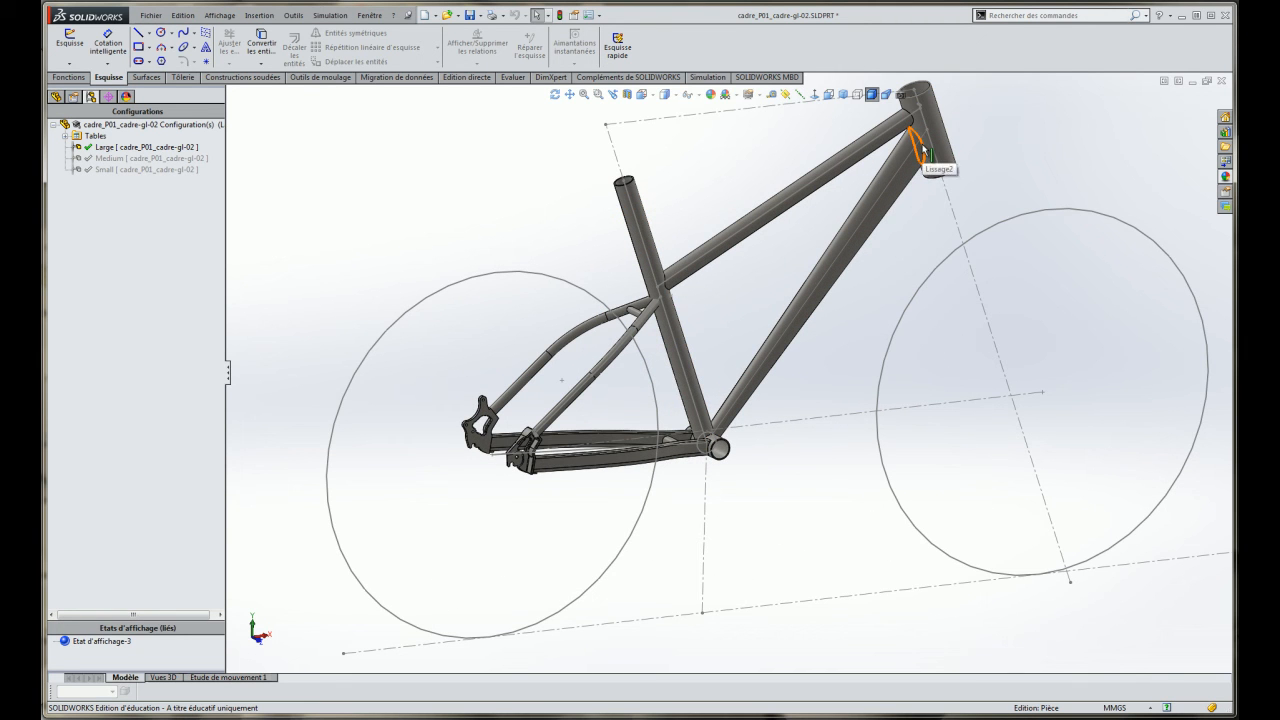
scroll(893, 136, "down", 3)
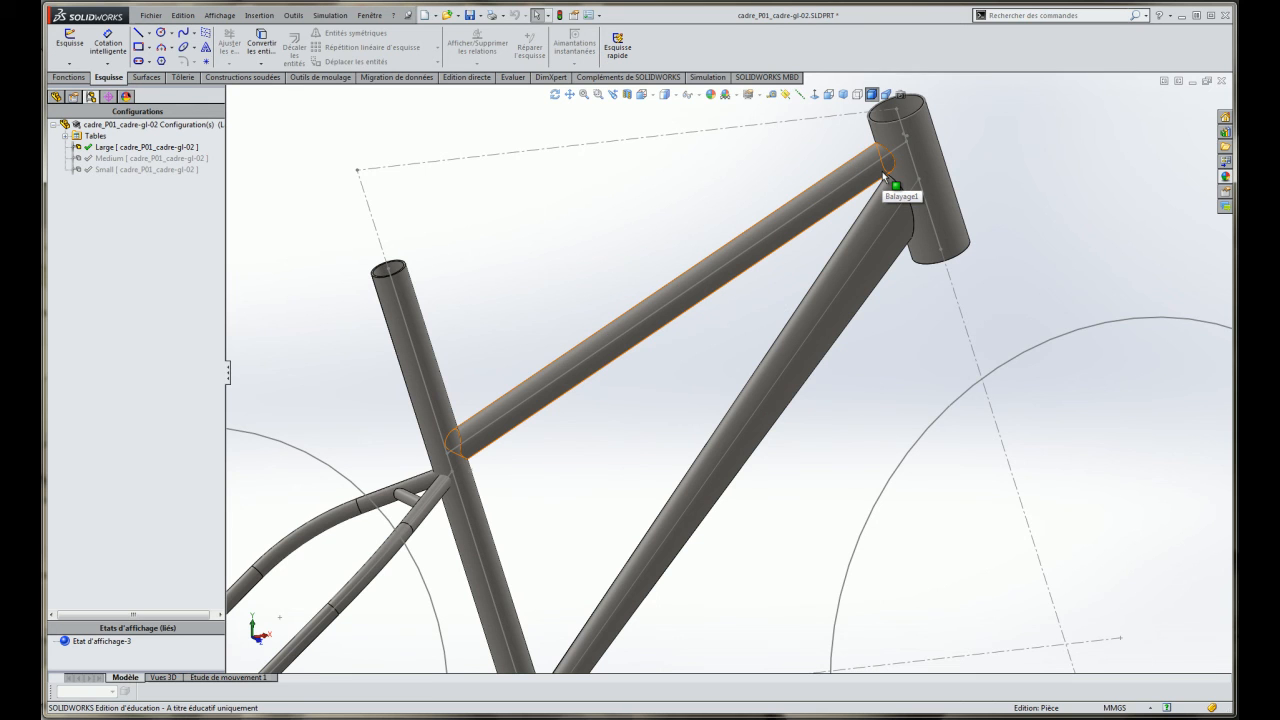
scroll(735, 340, "up", 3)
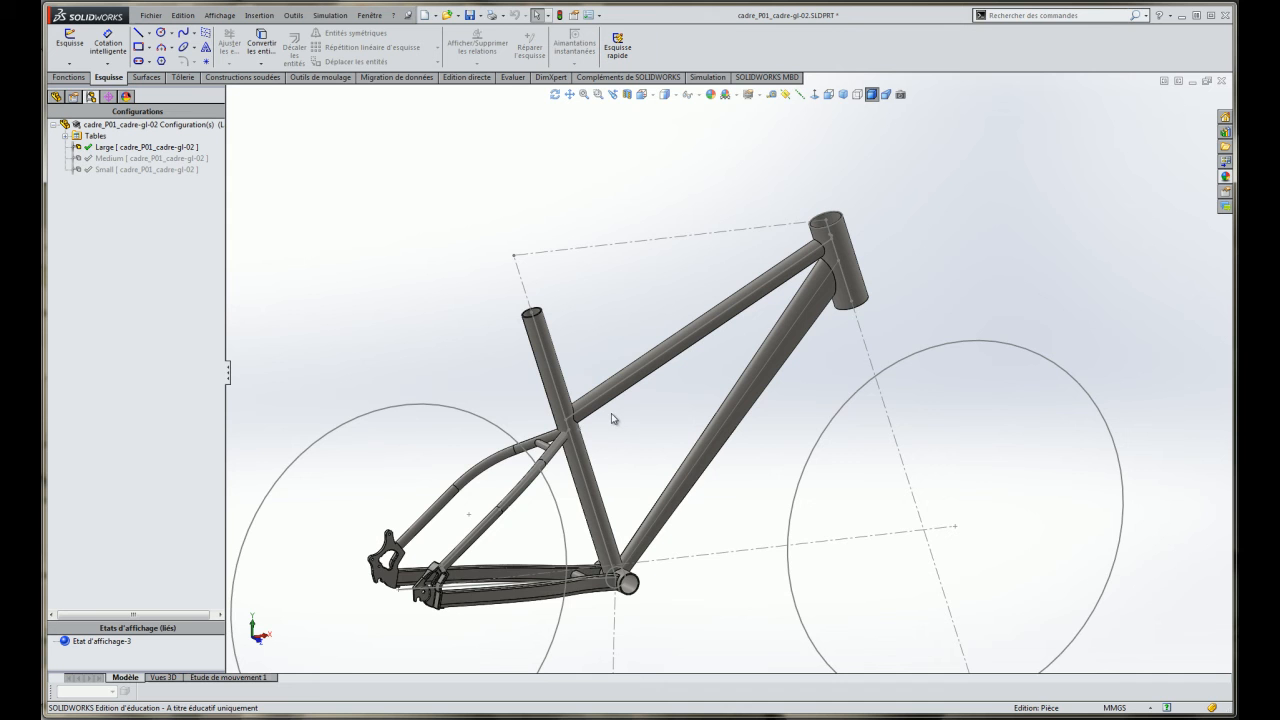
middle_click_drag(613, 418, 611, 480)
scroll(643, 480, "down", 6)
middle_click_drag(743, 402, 820, 429)
scroll(727, 364, "up", 5)
scroll(810, 390, "down", 5)
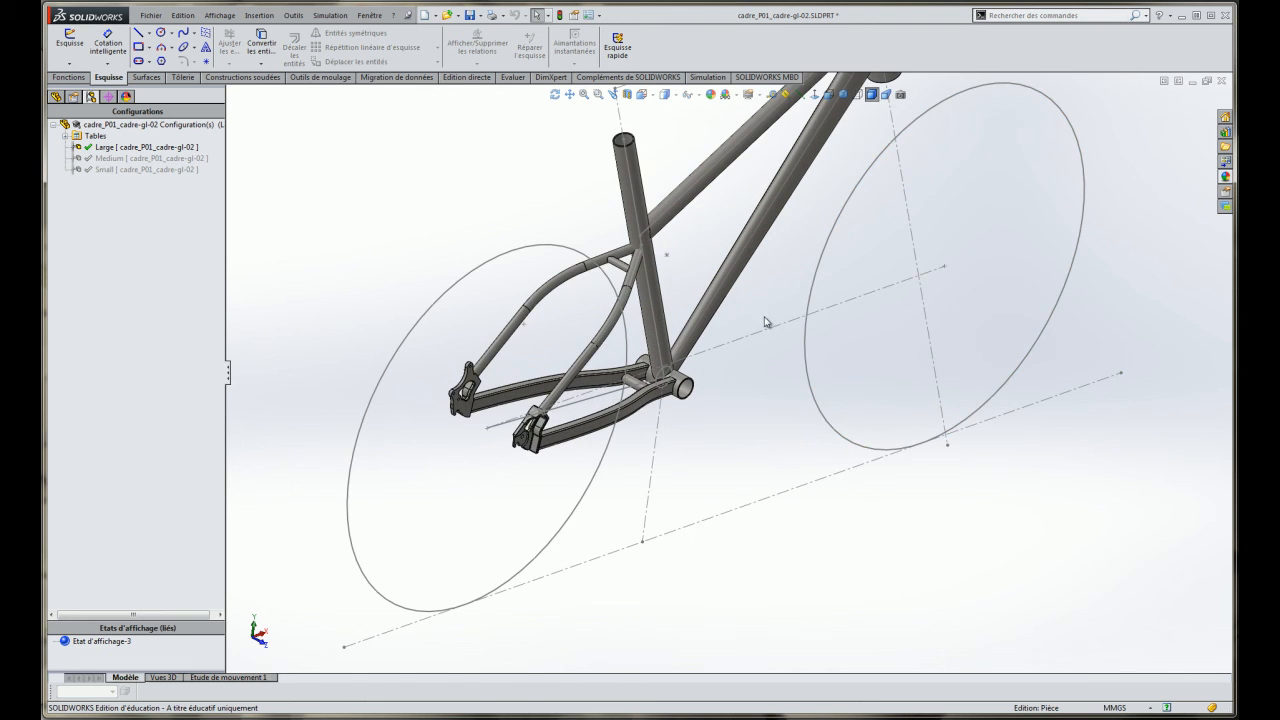
scroll(804, 376, "up", 3)
scroll(726, 261, "down", 3)
middle_click_drag(688, 315, 723, 368)
scroll(723, 368, "up", 4)
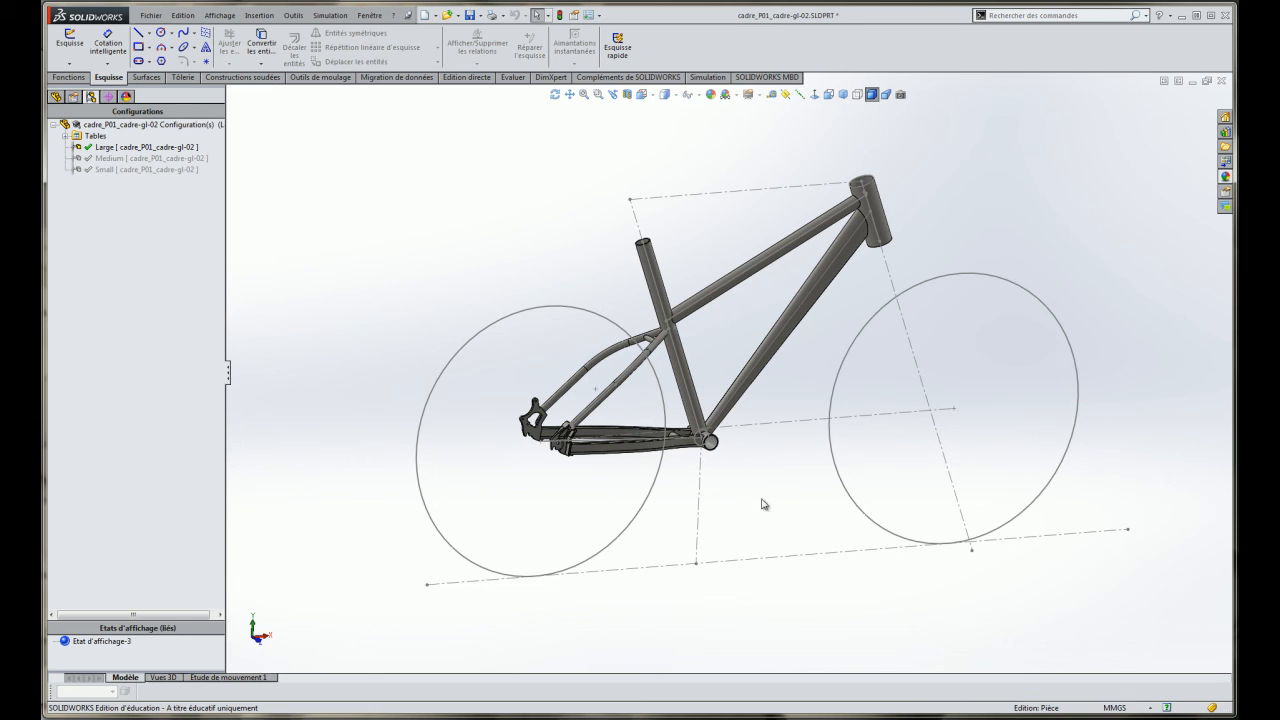
scroll(590, 320, "down", 3)
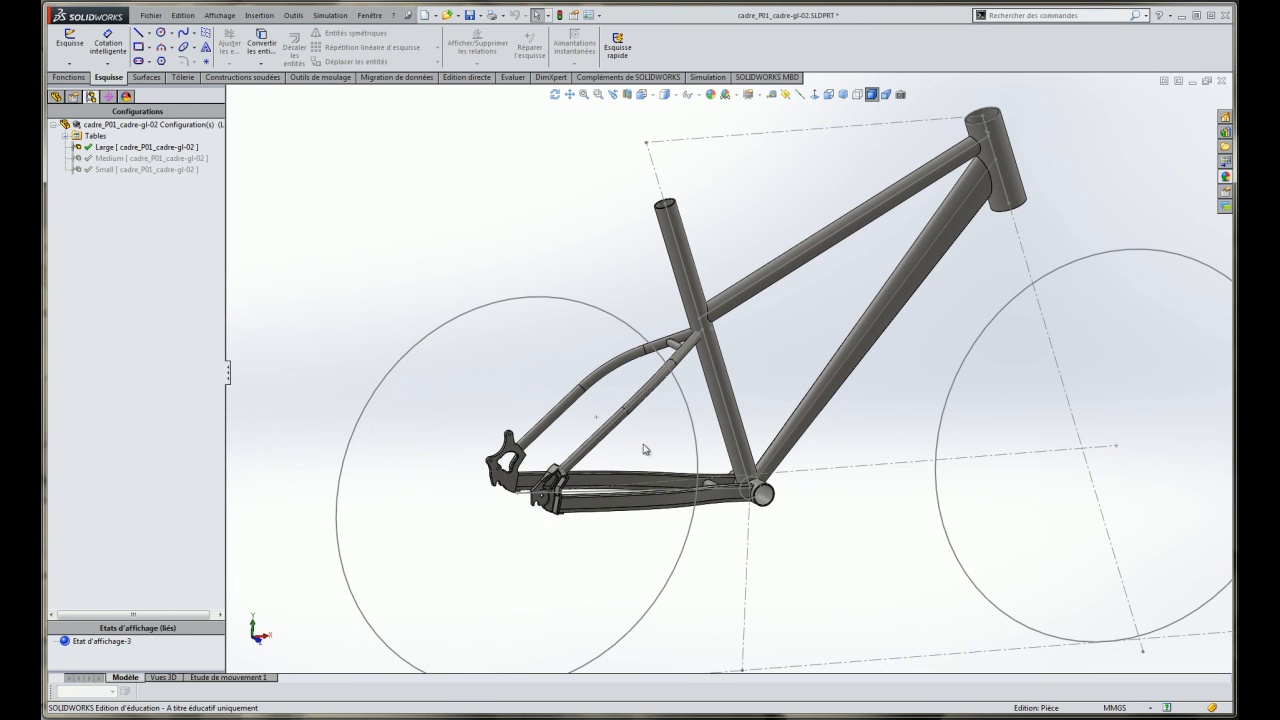
scroll(892, 355, "up", 2)
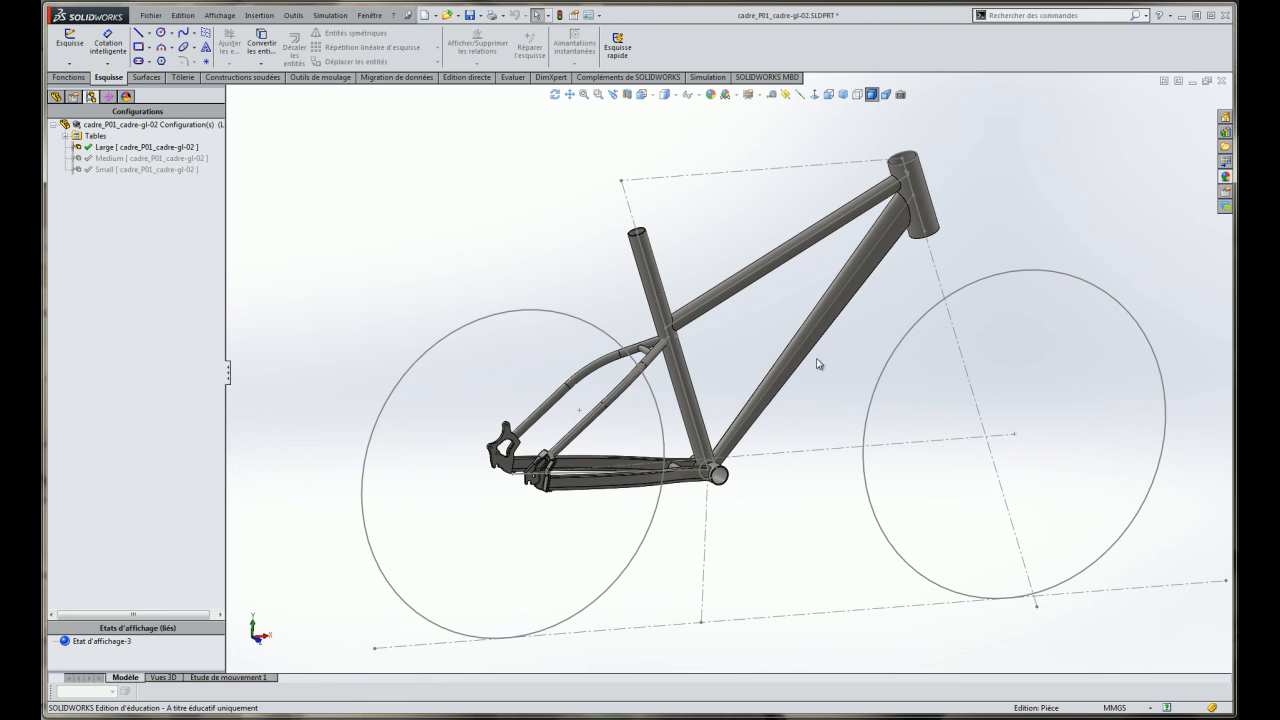